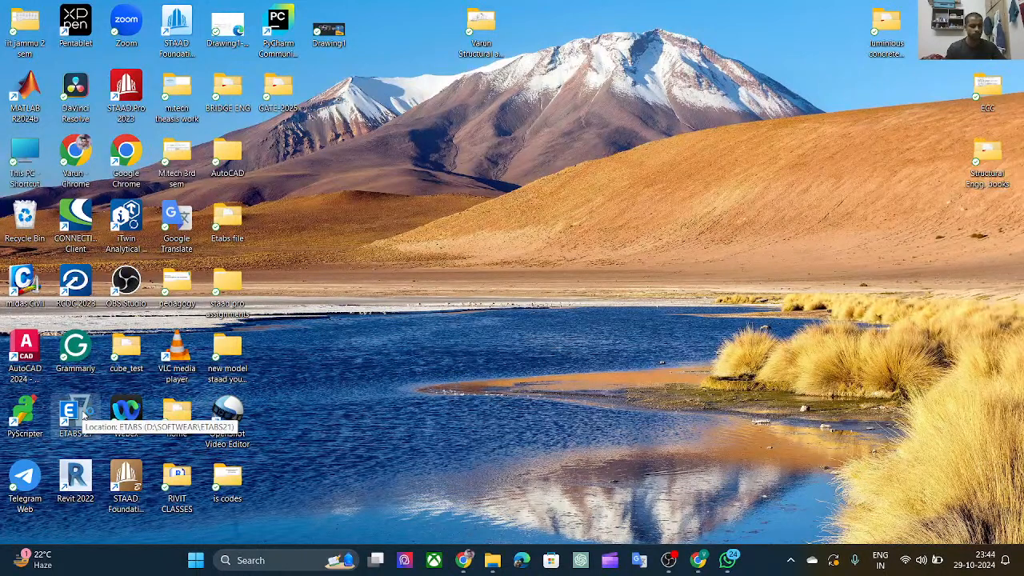
Launch ETABS and start a new model with built-in settings: Metric SI, India materials, Indian steel sections, IS 800:2007 and IS 456:2000.
double_click(84, 414)
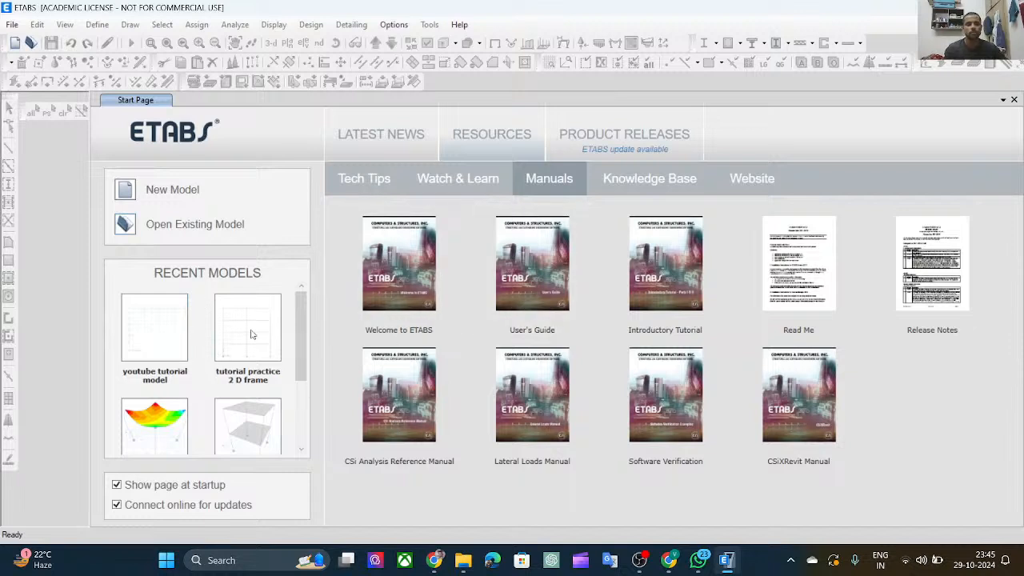
left_click(171, 193)
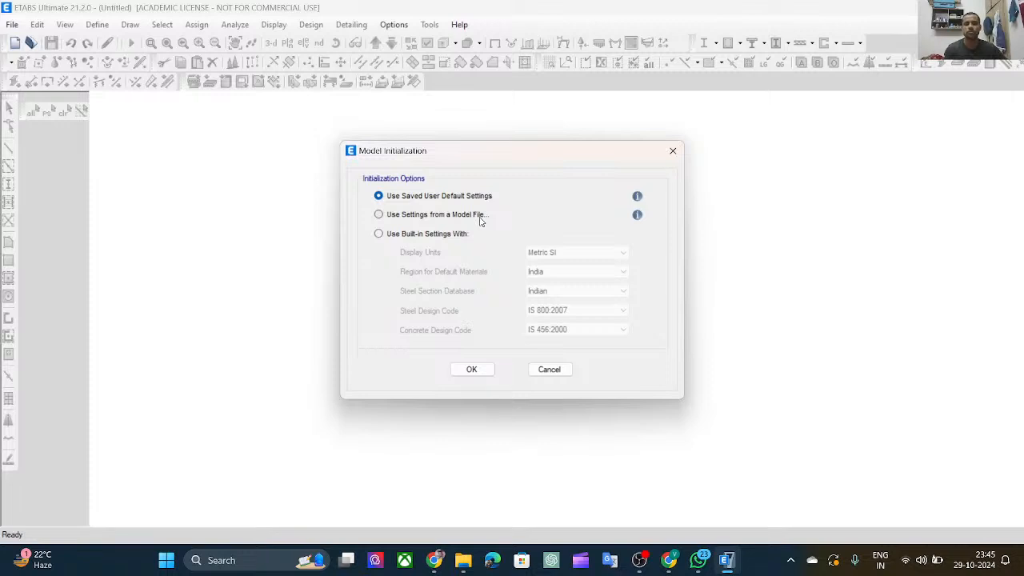
left_click(379, 234)
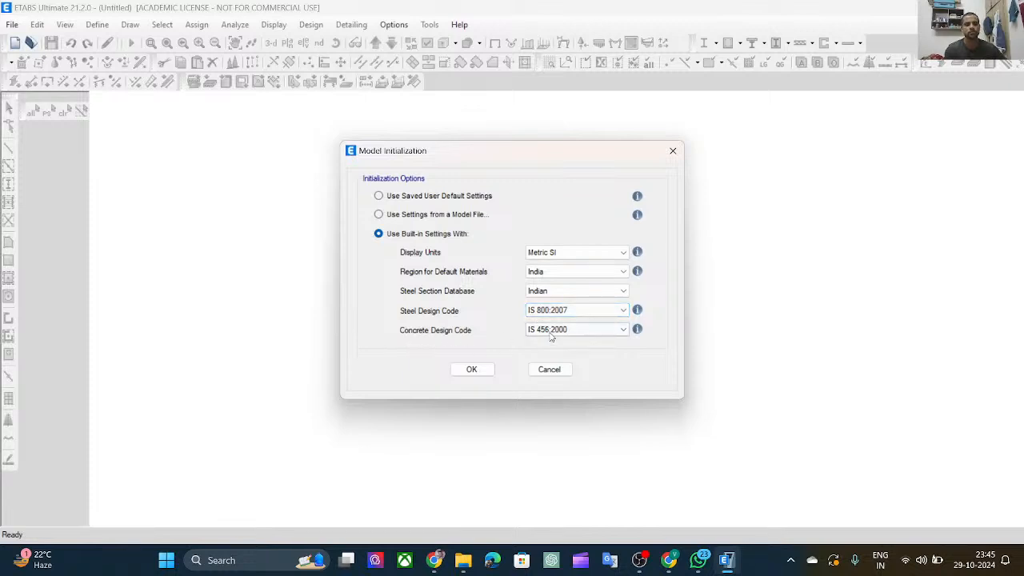
left_click(473, 370)
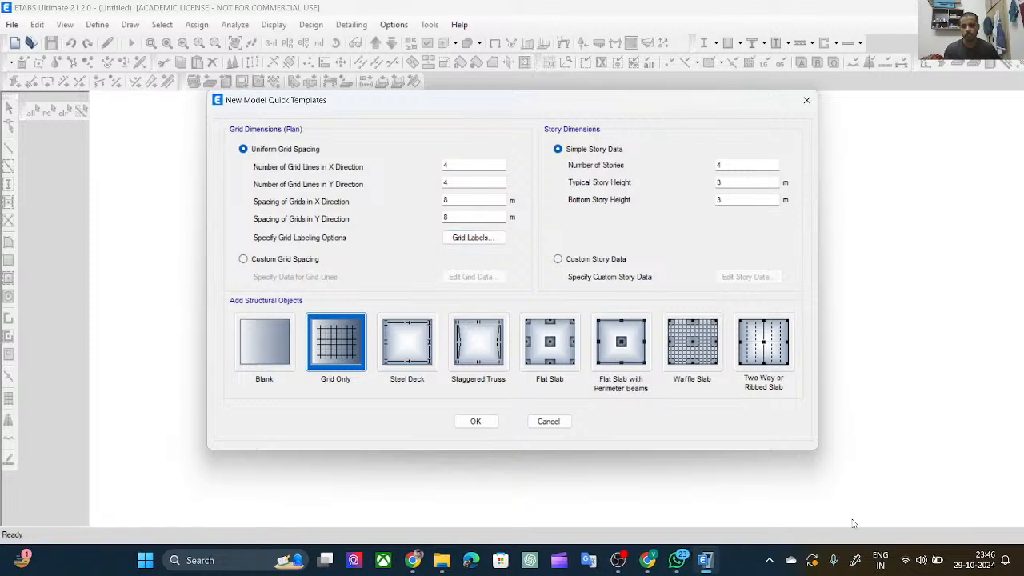
Switch to Microsoft Whiteboard and open the untitled whiteboard edited 09/08/2024 at 9:00 PM.
left_click(855, 561)
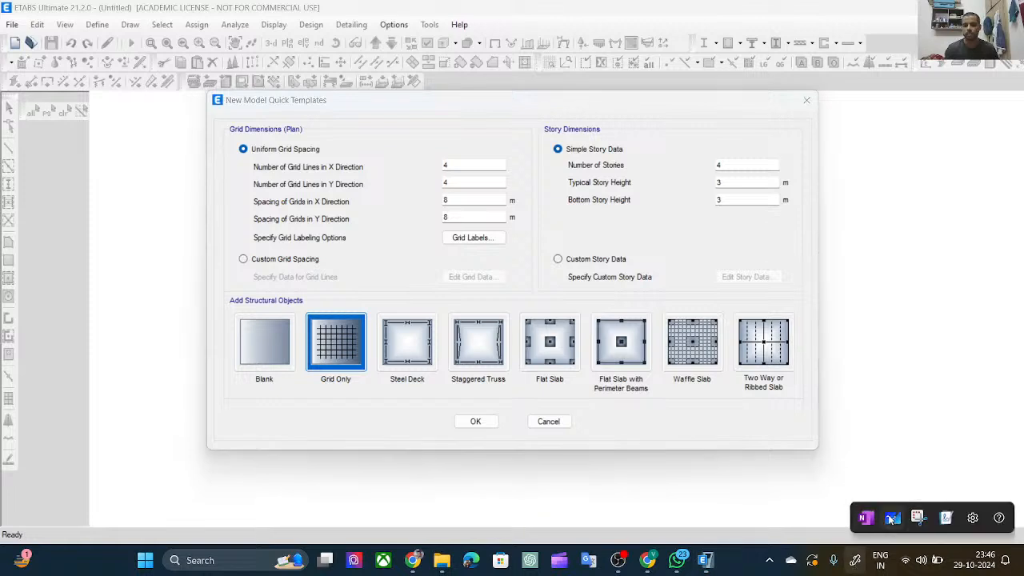
left_click(896, 519)
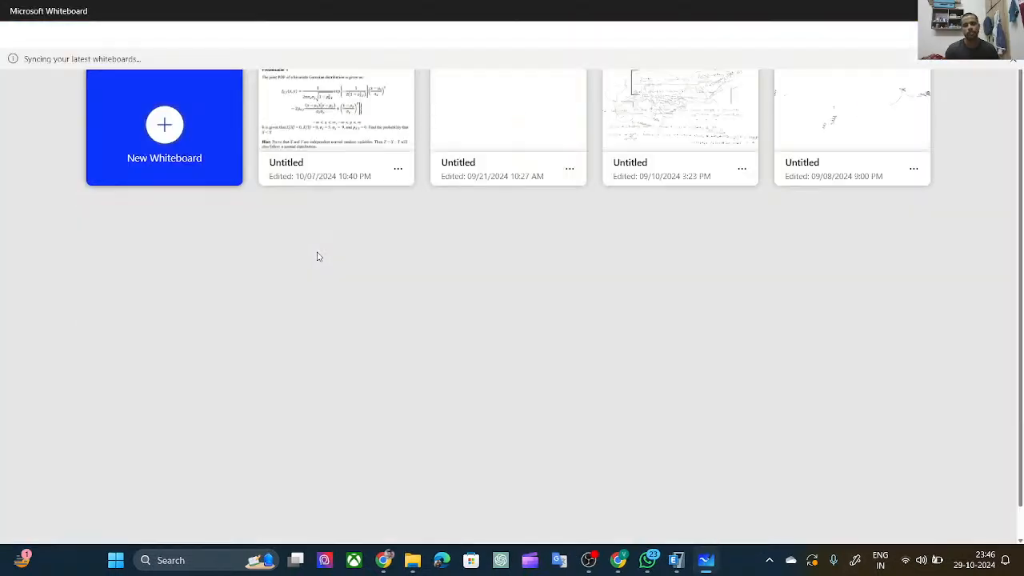
left_click(883, 134)
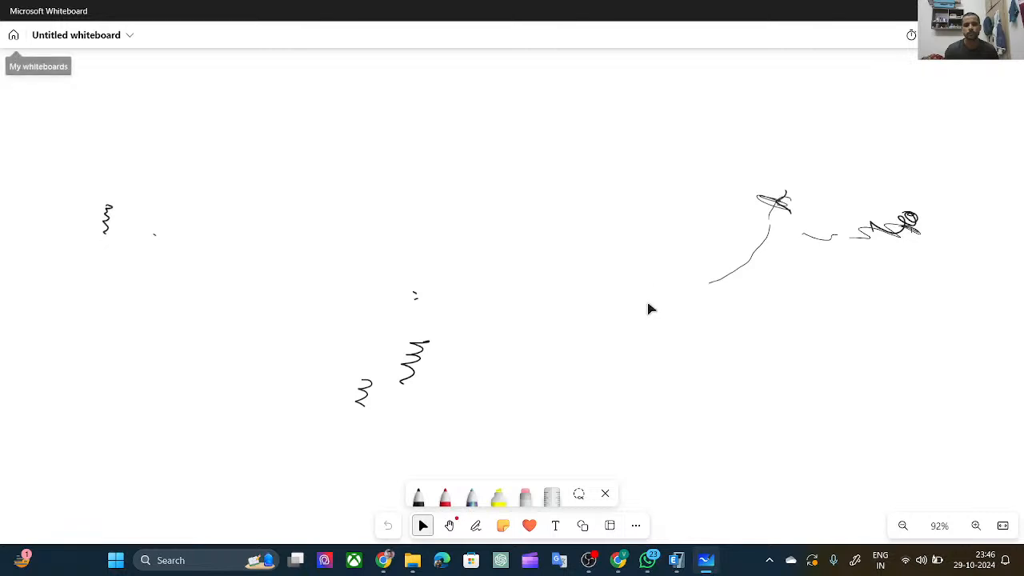
Draw a freehand square in the middle of the whiteboard as the building's outline.
scroll(480, 243, "down", 5)
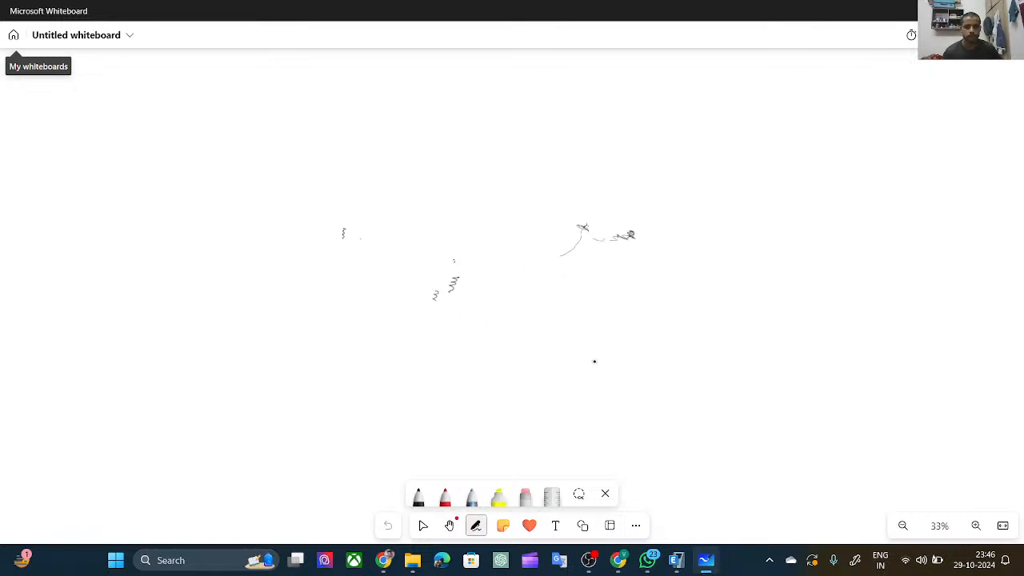
mouse_move(562, 156)
left_mouse_down()
mouse_move(413, 154)
mouse_move(419, 297)
left_mouse_up()
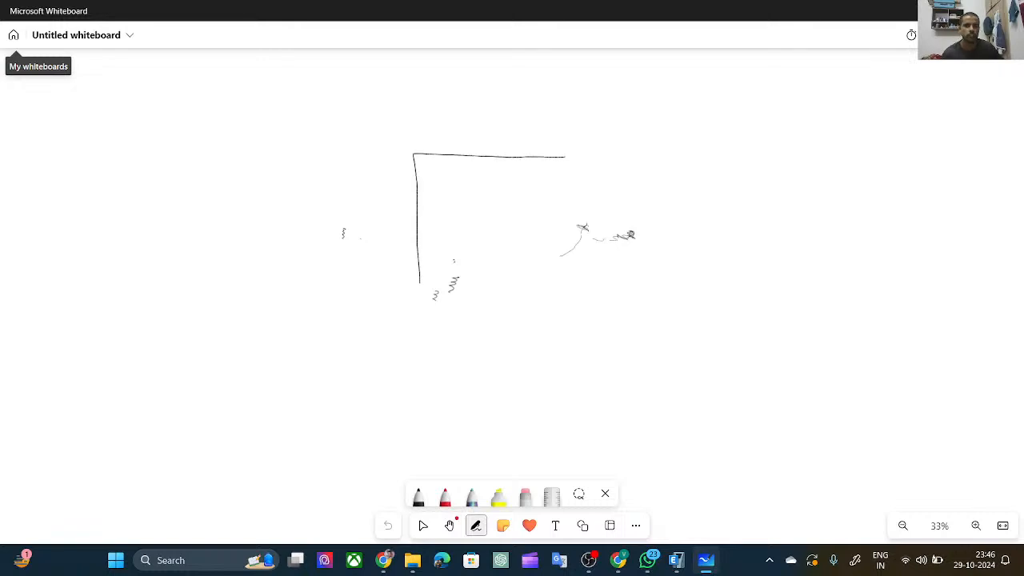
mouse_move(564, 158)
left_mouse_down()
mouse_move(577, 304)
mouse_move(459, 311)
mouse_move(418, 307)
mouse_move(417, 291)
left_mouse_up()
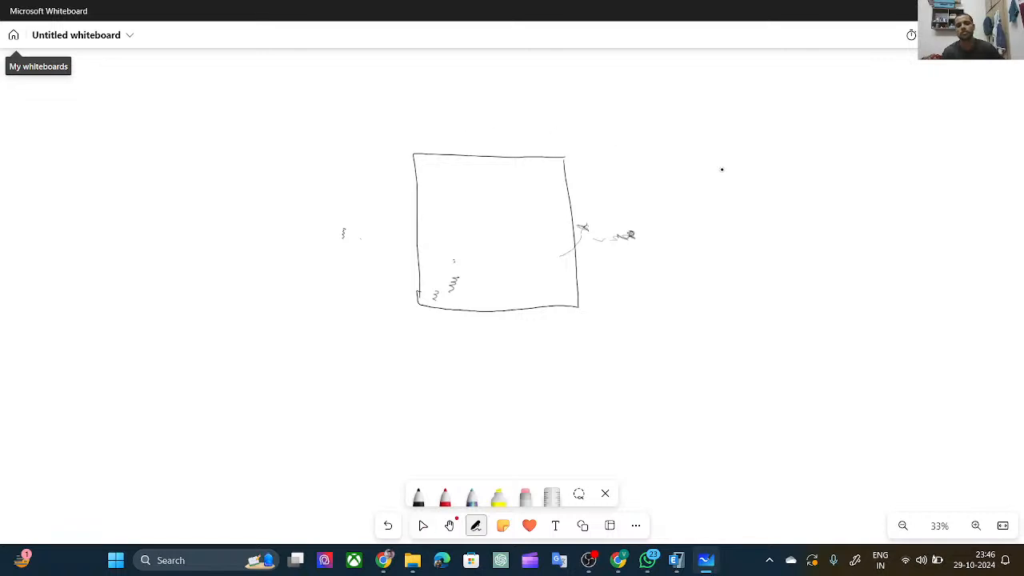
Write the plot area calculation "10 x 3 = 300 x 300 feet²" beside the square and underline it.
mouse_move(714, 179)
left_mouse_down()
mouse_move(713, 189)
mouse_move(722, 184)
mouse_move(837, 252)
left_mouse_up()
left_click_drag(848, 255, 848, 257)
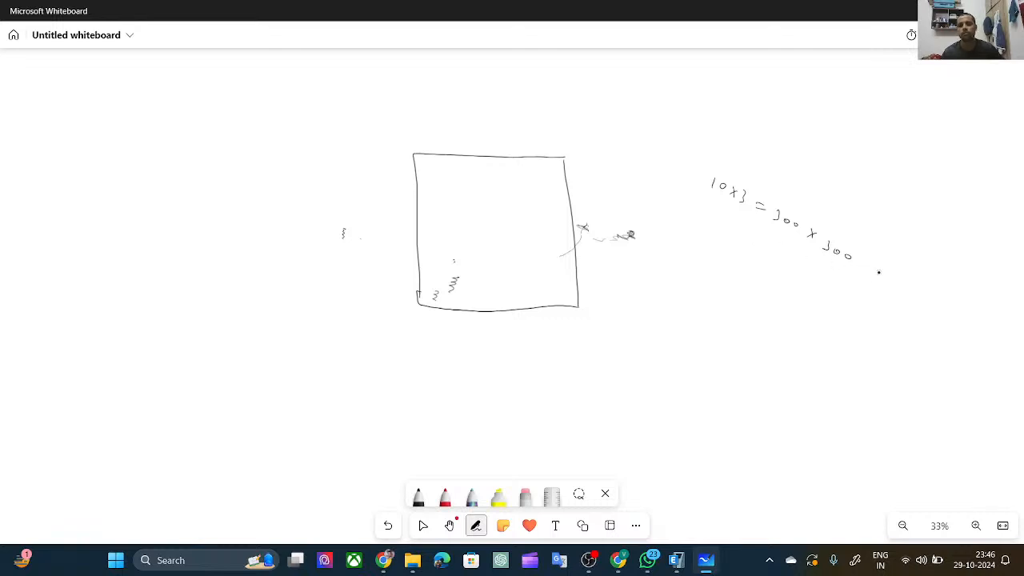
mouse_move(868, 273)
left_mouse_down()
mouse_move(879, 268)
mouse_move(884, 283)
mouse_move(901, 285)
mouse_move(766, 236)
left_mouse_up()
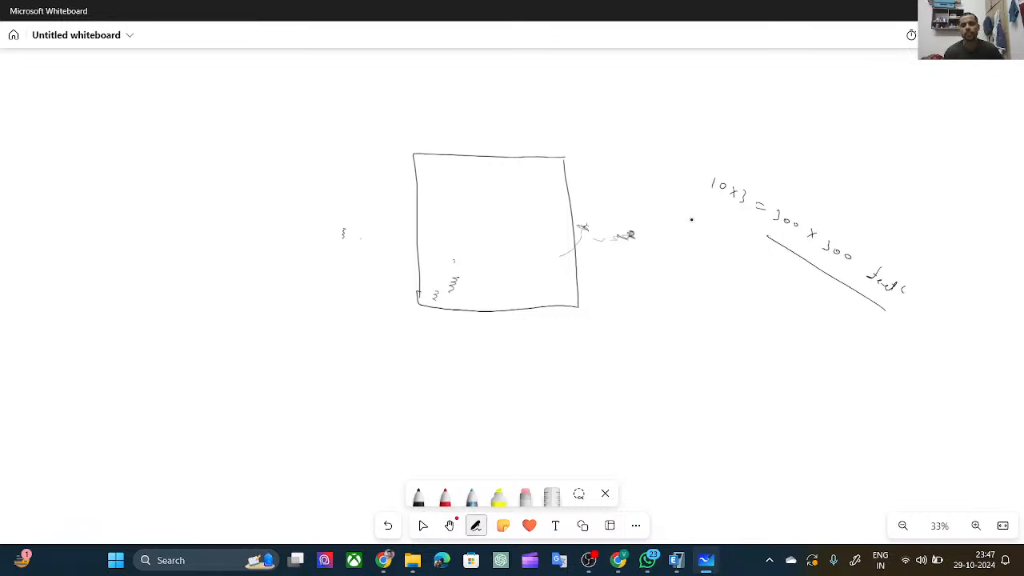
Write the metric area "= 10 x 10 = 100 m²" beneath the underlined calculation.
left_click_drag(729, 238, 738, 237)
left_click_drag(729, 243, 767, 259)
left_click_drag(778, 265, 786, 276)
mouse_move(786, 266)
left_mouse_down()
mouse_move(777, 275)
mouse_move(793, 285)
left_mouse_up()
left_click_drag(798, 280, 833, 309)
left_click_drag(845, 312, 858, 327)
left_click_drag(867, 325, 896, 353)
mouse_move(907, 347)
left_mouse_down()
mouse_move(911, 359)
mouse_move(893, 347)
mouse_move(898, 357)
left_mouse_up()
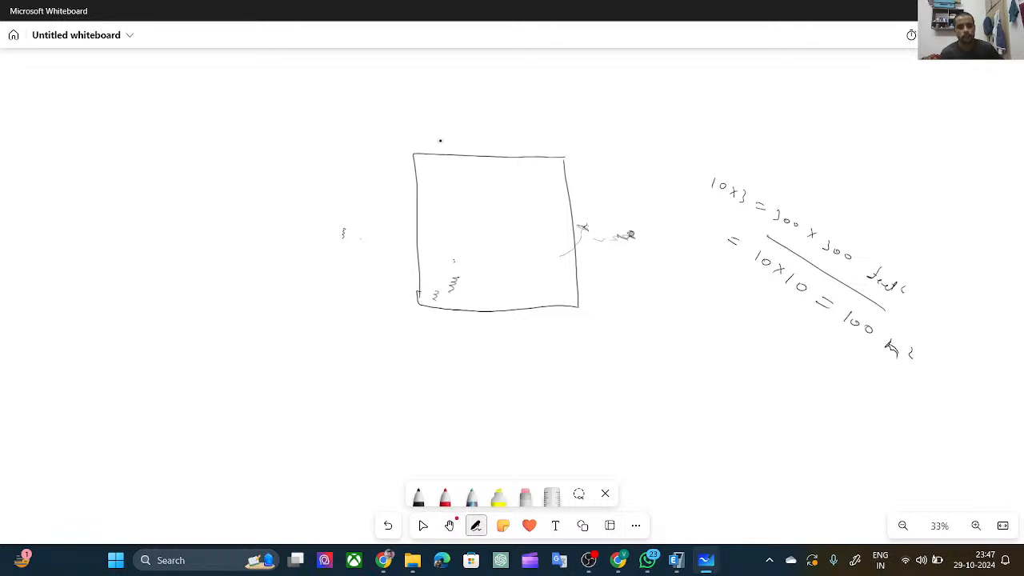
Mark the square's top and right sides with dimension arrows, each labelled 10.
left_click_drag(481, 137, 485, 142)
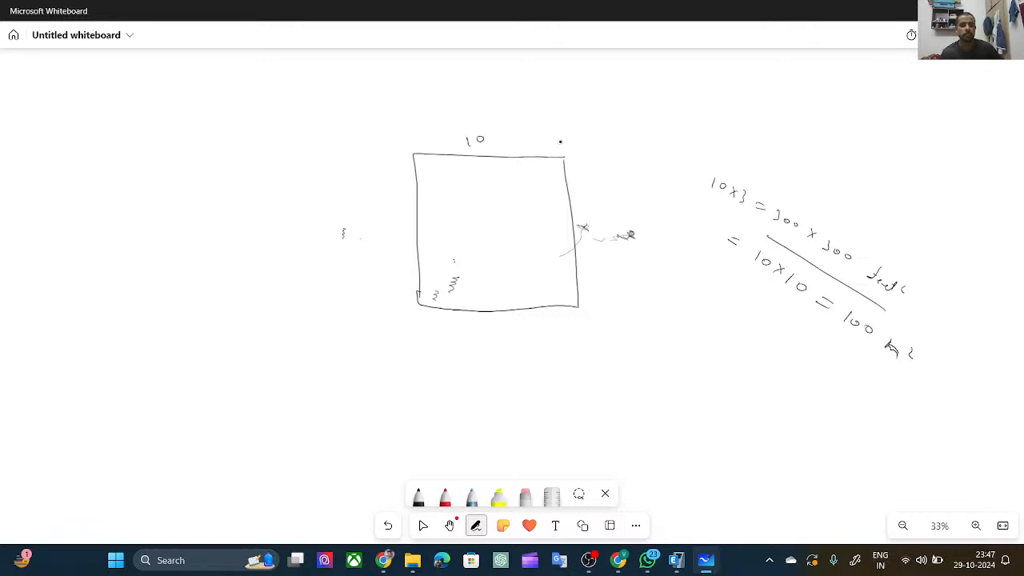
mouse_move(564, 138)
left_mouse_down()
mouse_move(564, 148)
mouse_move(414, 146)
left_mouse_up()
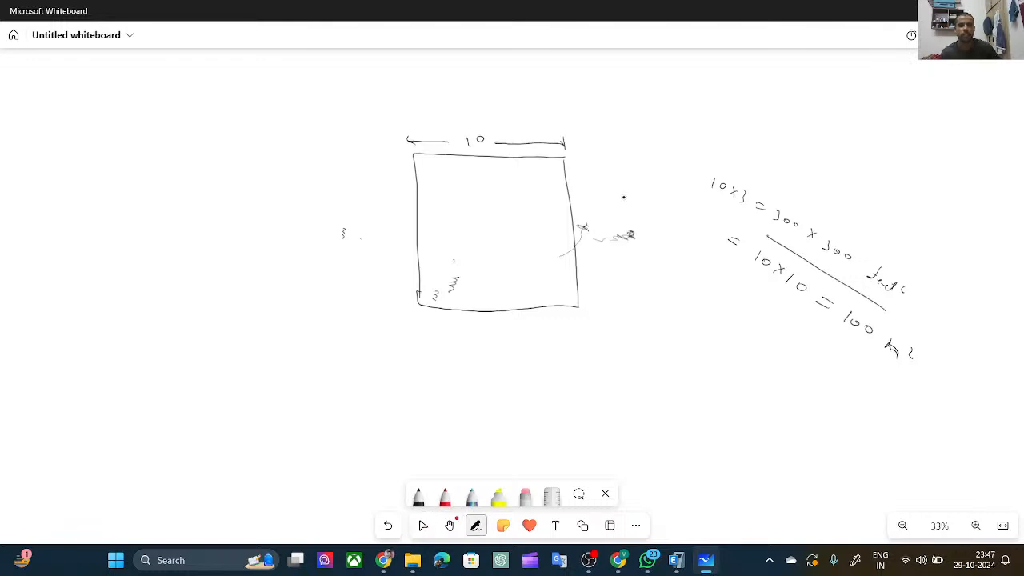
left_click_drag(598, 168, 604, 220)
left_click_drag(593, 178, 603, 178)
mouse_move(602, 227)
left_mouse_down()
mouse_move(603, 239)
mouse_move(612, 230)
mouse_move(606, 310)
mouse_move(619, 307)
left_mouse_up()
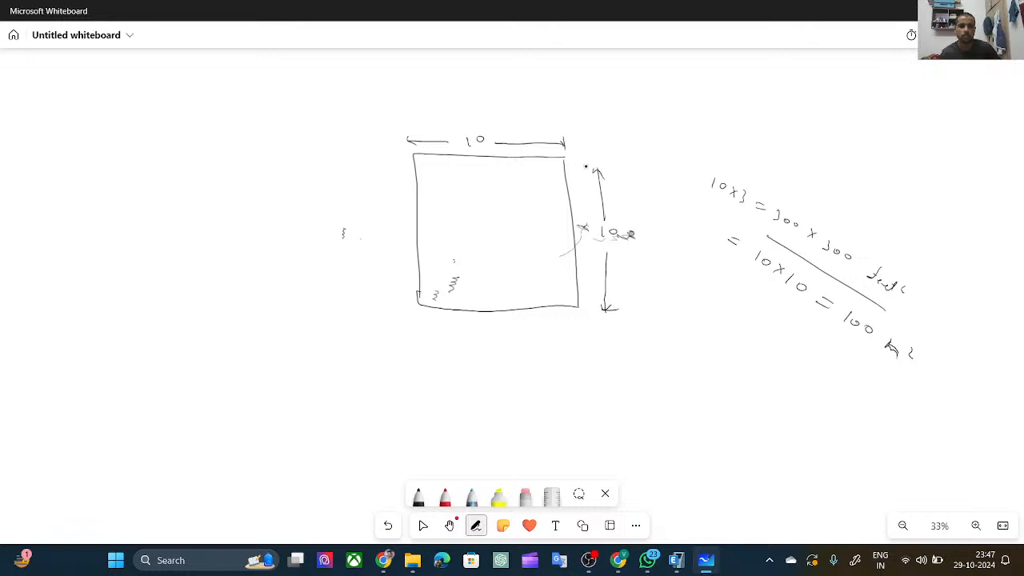
left_click_drag(586, 167, 617, 170)
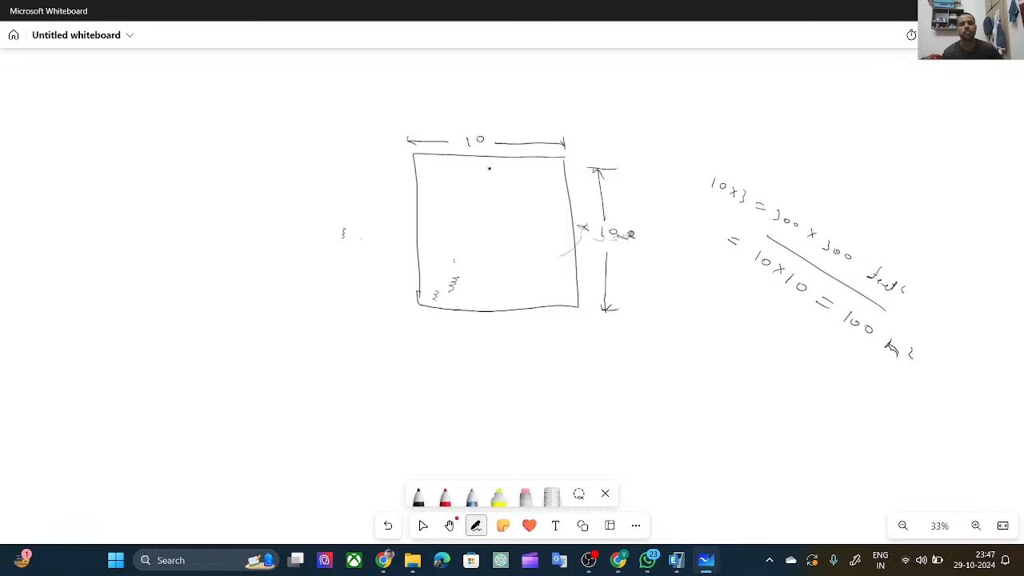
key("Escape")
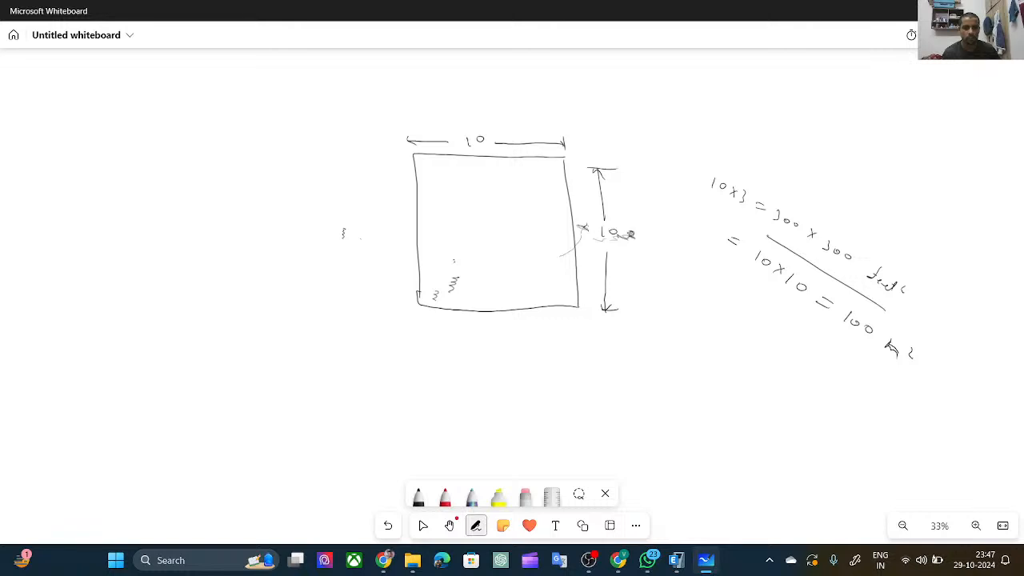
Mark an opening at the square's lower-right edge and divide the plan with dashed centre lines, labelling the top halves 5.
mouse_move(534, 302)
left_mouse_down()
mouse_move(534, 315)
mouse_move(577, 315)
left_mouse_up()
left_click_drag(573, 233, 428, 232)
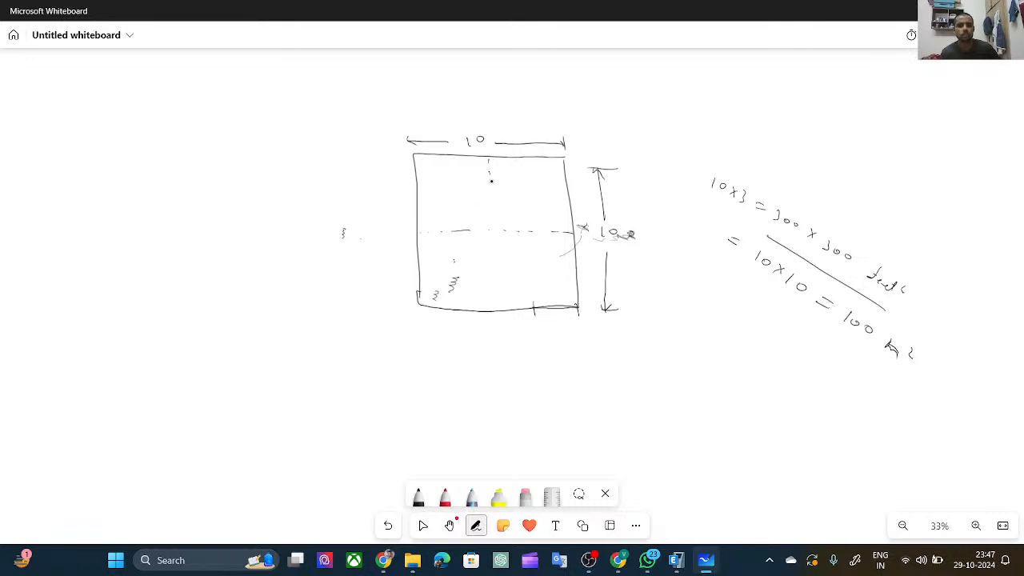
left_click_drag(497, 232, 504, 281)
Draw a room in the plan's upper-right corner, label it 4 x 4 and emphasise its edges.
mouse_move(502, 158)
left_mouse_down()
mouse_move(516, 223)
mouse_move(573, 221)
left_mouse_up()
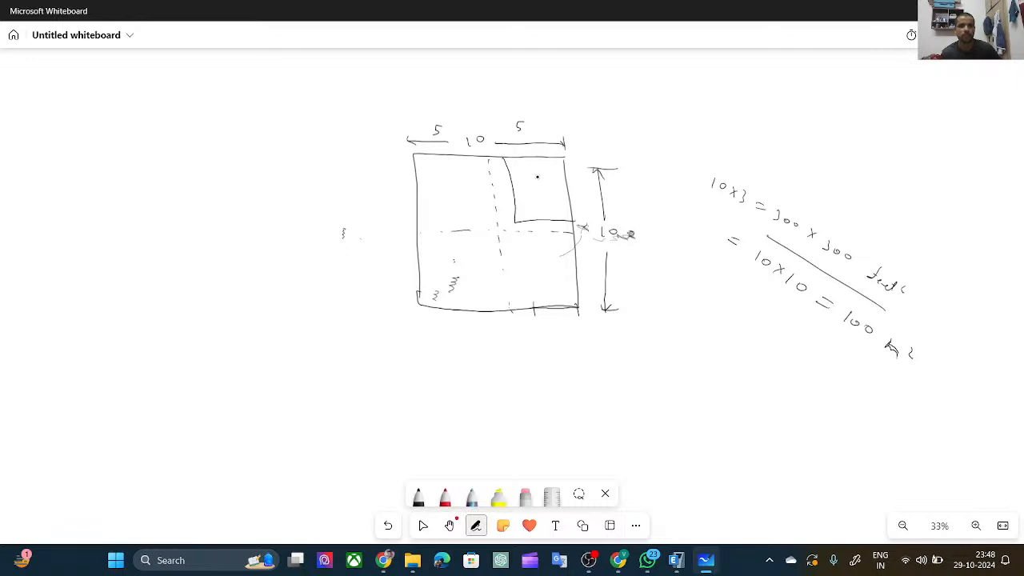
left_click_drag(527, 167, 533, 173)
left_click_drag(532, 167, 532, 176)
left_click_drag(533, 157, 509, 161)
left_click_drag(571, 211, 574, 227)
Draw a leader arrow out from the upper-right room and annotate it "B.R L".
mouse_move(549, 167)
left_mouse_down()
mouse_move(562, 183)
mouse_move(629, 121)
mouse_move(720, 137)
left_mouse_up()
left_click(679, 131)
left_click(697, 133)
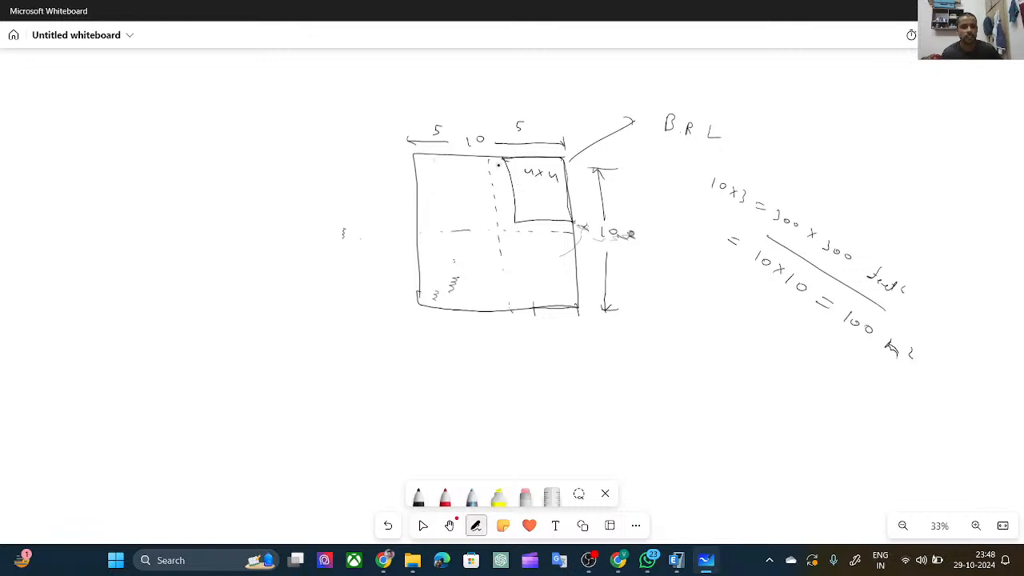
Sketch a small rectangle between the upper rooms and a second room in the upper-left corner labelled 4 x 4.
left_click_drag(499, 164, 474, 164)
left_click_drag(466, 170, 470, 193)
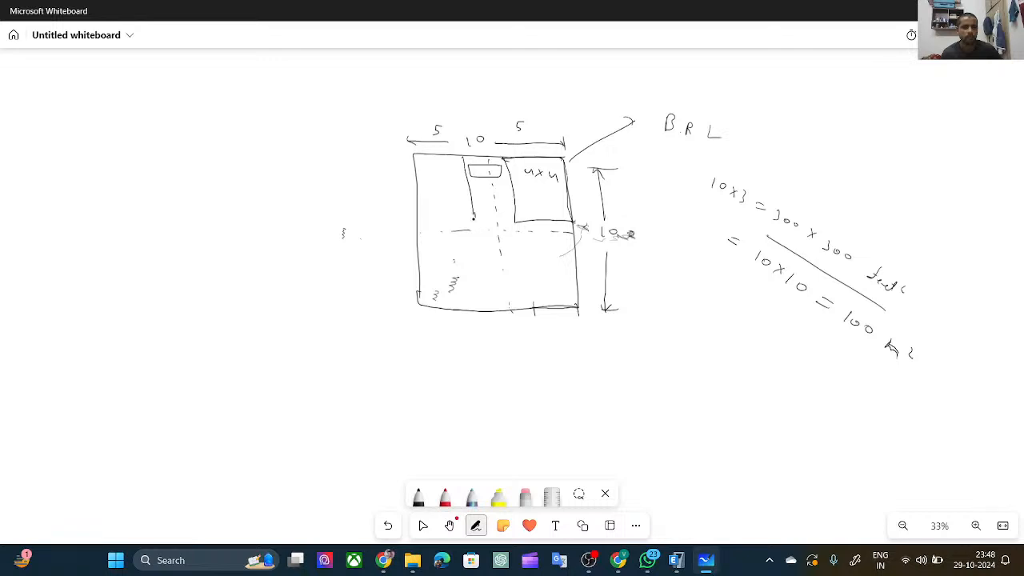
left_click_drag(475, 218, 416, 214)
left_click_drag(445, 167, 450, 174)
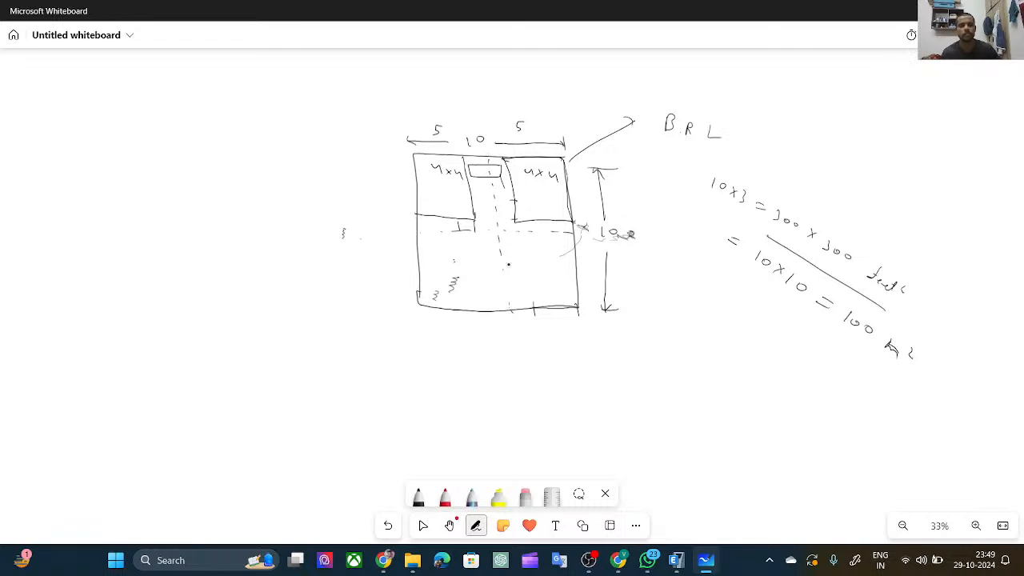
Draw the entry mark at the lower-right opening and outline a room in the plan's lower-left corner.
left_click_drag(559, 331, 552, 303)
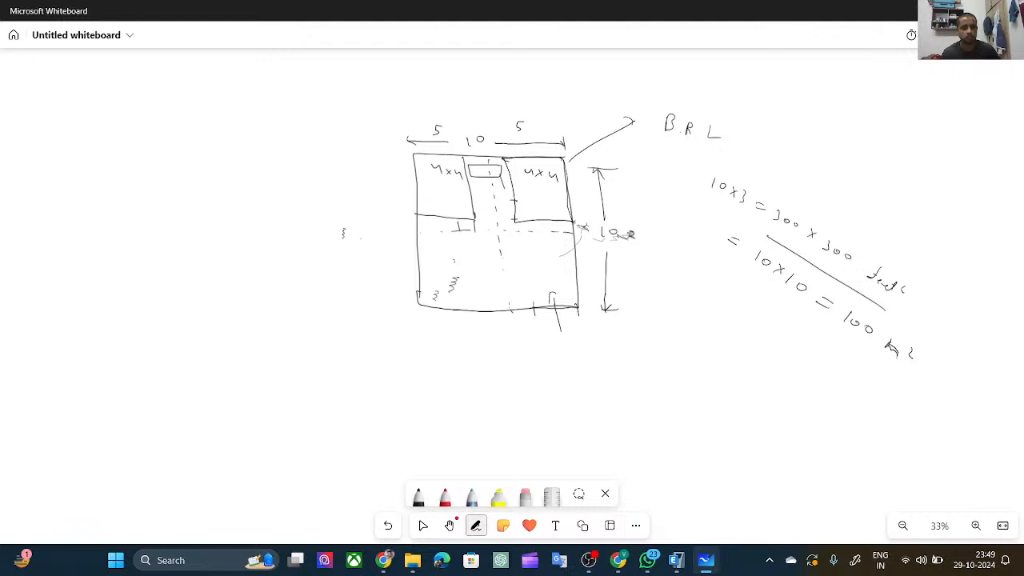
left_click_drag(502, 255, 418, 257)
left_click_drag(505, 260, 514, 308)
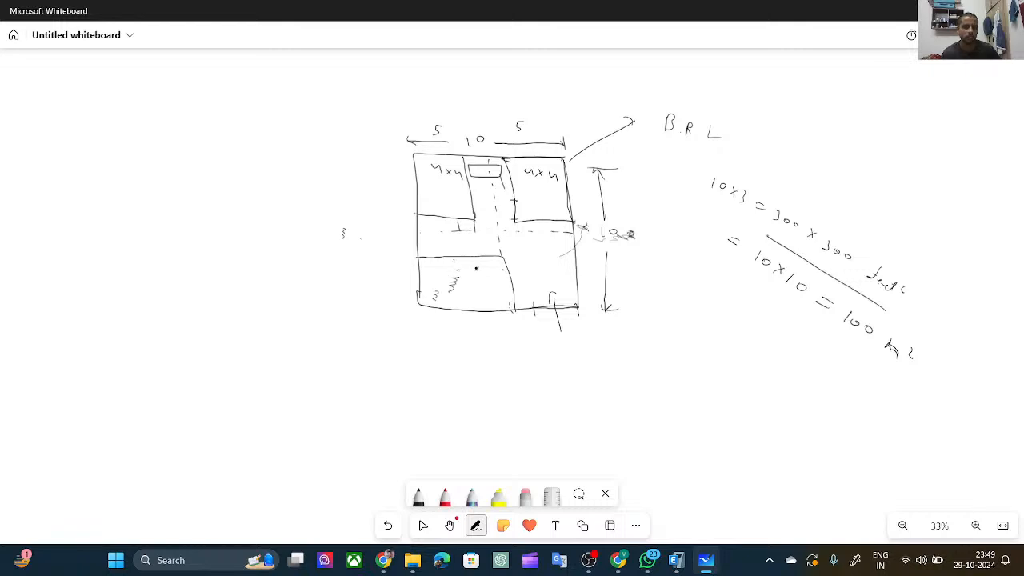
Add horizontal and vertical dimension arrows inside the lower-left room and label it 5 x 4.
left_click_drag(504, 271, 420, 269)
mouse_move(499, 266)
left_mouse_down()
mouse_move(470, 285)
mouse_move(486, 286)
mouse_move(445, 300)
left_mouse_up()
left_click_drag(440, 290, 451, 294)
mouse_move(440, 268)
left_mouse_down()
mouse_move(445, 260)
mouse_move(496, 291)
left_mouse_up()
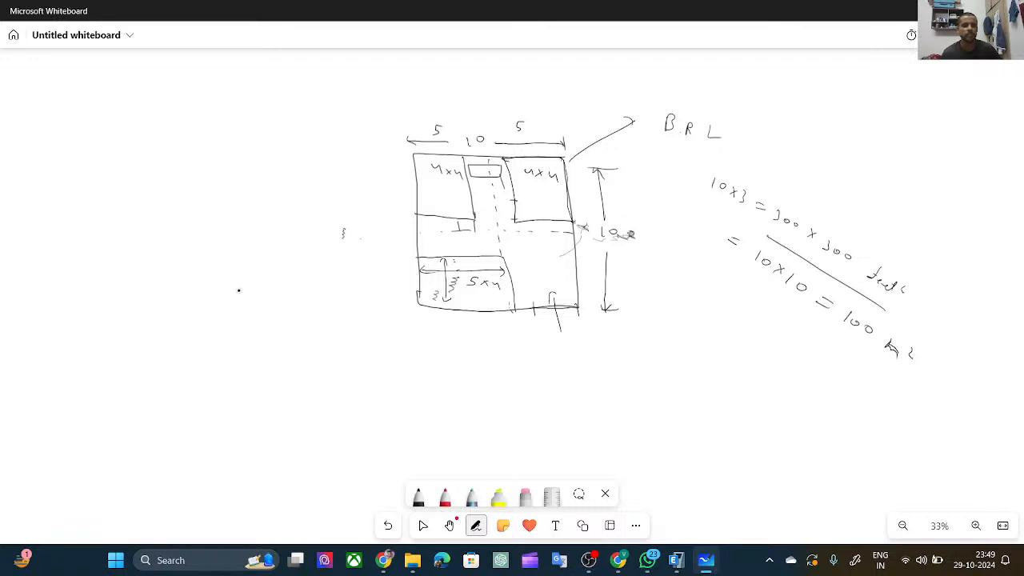
Draw two vertical grid lines to the left of the plan and dimension their spacing as 4 m.
left_click_drag(213, 280, 223, 385)
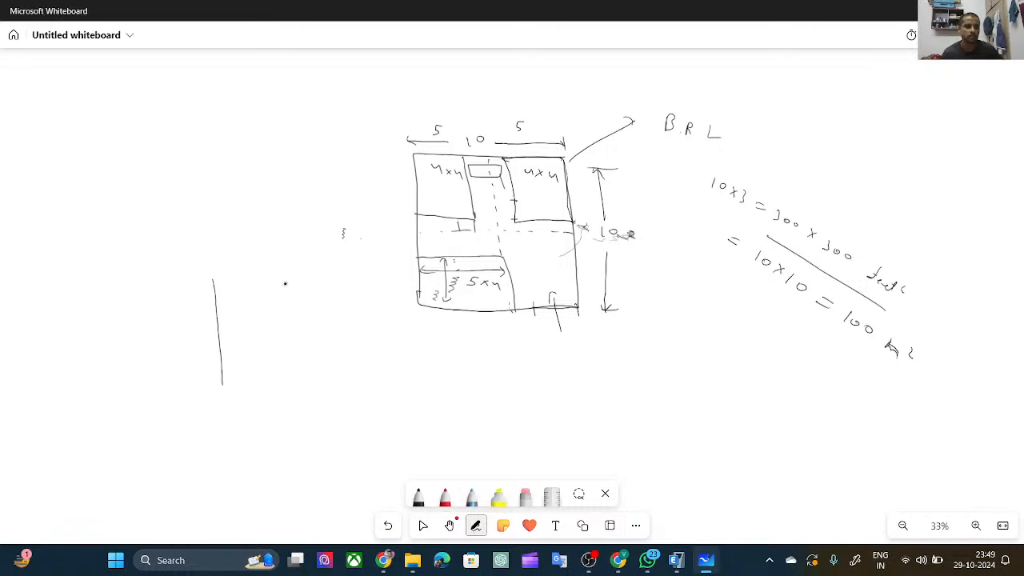
left_click_drag(290, 282, 299, 390)
mouse_move(214, 259)
left_mouse_down()
mouse_move(293, 254)
mouse_move(285, 258)
left_mouse_up()
mouse_move(221, 254)
left_mouse_down()
mouse_move(220, 264)
mouse_move(246, 241)
mouse_move(271, 240)
left_mouse_up()
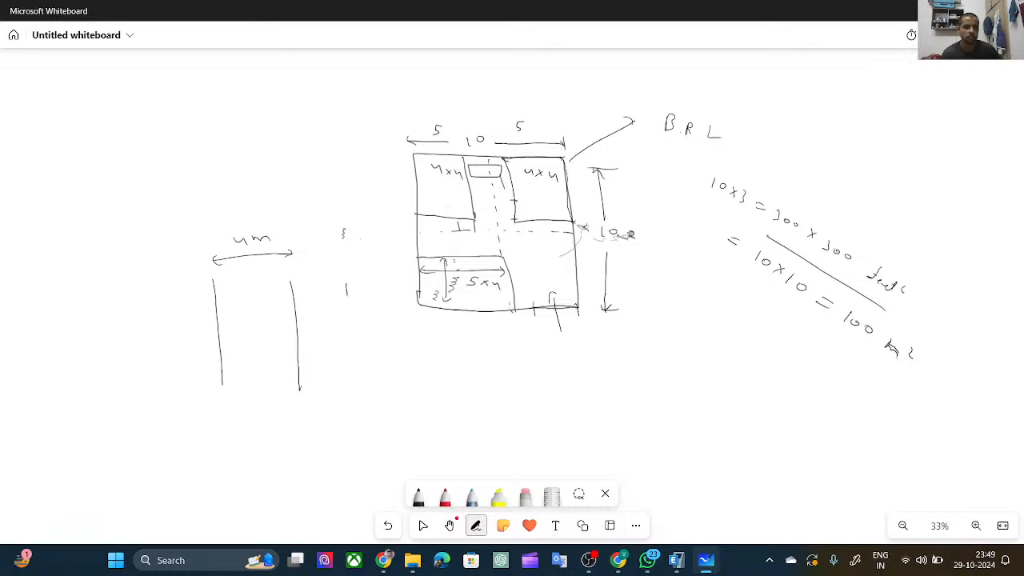
Add a third and a fourth vertical grid line, dimensioning the successive spacings as 2 m and 4 m.
left_click_drag(346, 296, 356, 392)
mouse_move(346, 294)
left_mouse_down()
mouse_move(293, 297)
mouse_move(331, 284)
left_mouse_up()
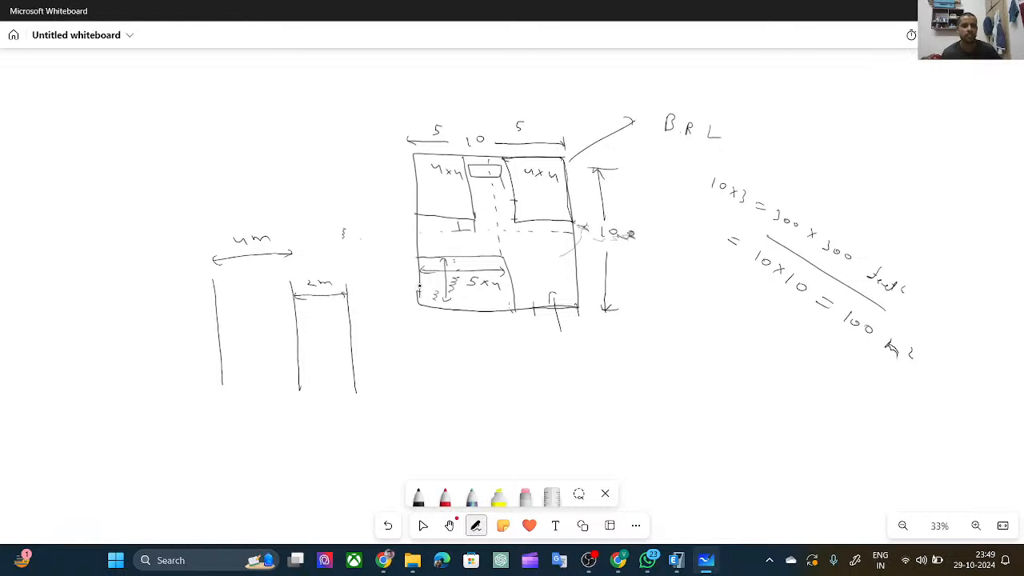
left_click_drag(420, 286, 436, 391)
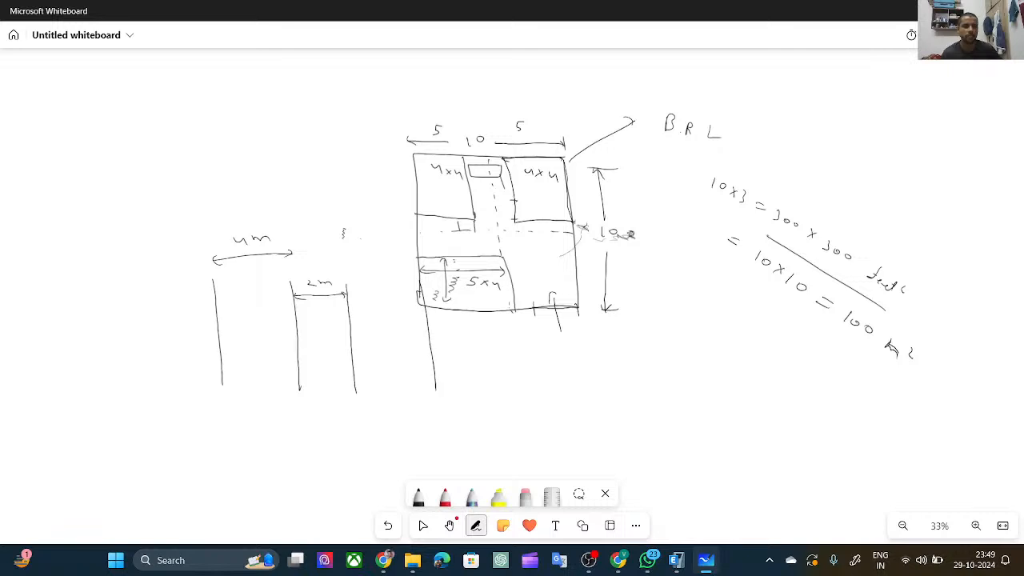
mouse_move(421, 295)
left_mouse_down()
mouse_move(346, 302)
mouse_move(416, 296)
mouse_move(376, 284)
left_mouse_up()
left_click_drag(378, 281, 387, 283)
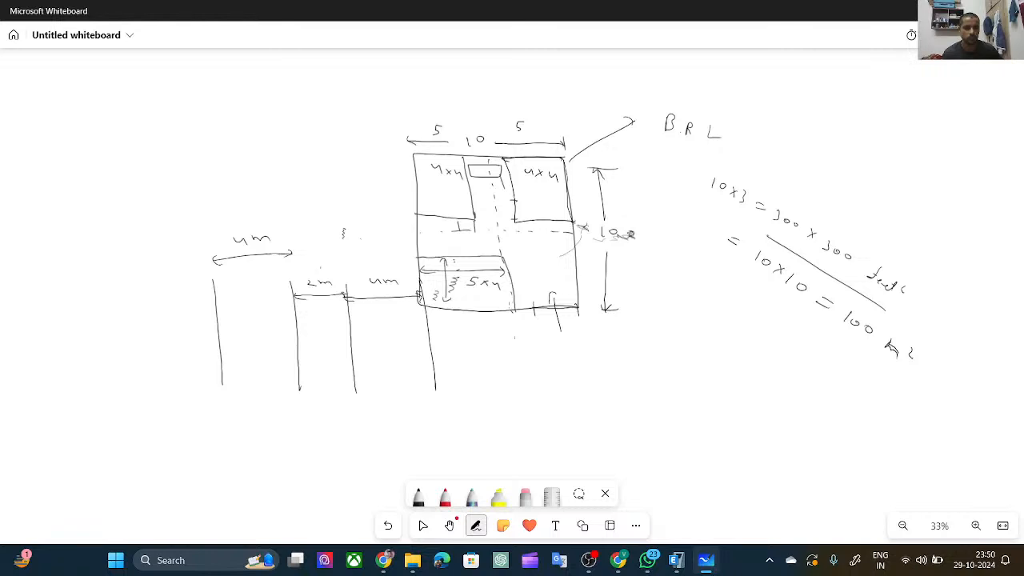
Draw a long dashed centre line through the 2 m bay and dimension its offset as 1 m.
left_click_drag(326, 322, 332, 418)
mouse_move(306, 330)
left_mouse_down()
mouse_move(324, 338)
mouse_move(310, 356)
left_mouse_up()
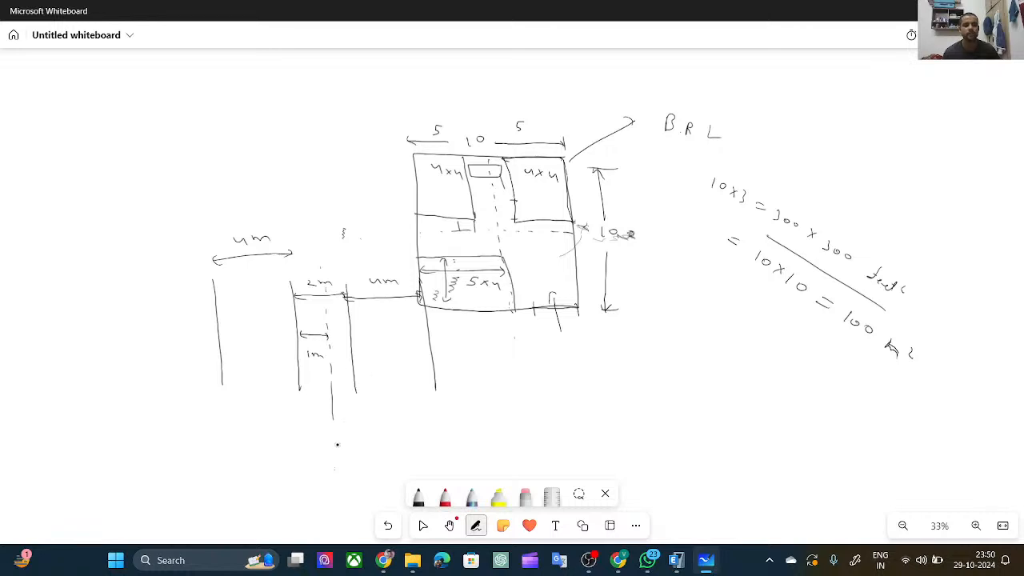
left_click_drag(331, 418, 340, 464)
left_click_drag(340, 476, 341, 483)
Extend the four solid vertical grid lines further downward.
left_click_drag(356, 390, 370, 486)
left_click_drag(436, 398, 442, 480)
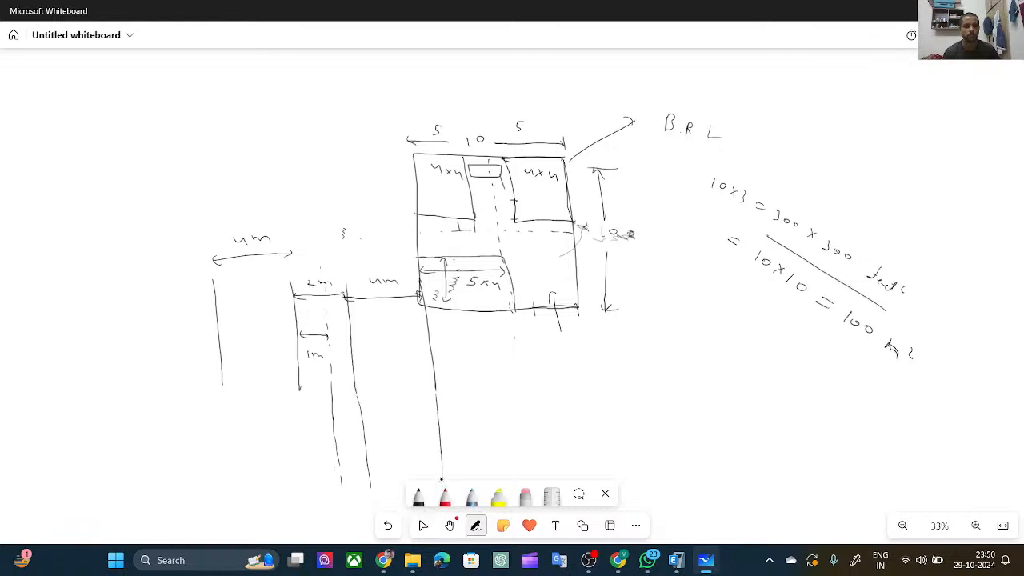
left_click_drag(296, 387, 318, 477)
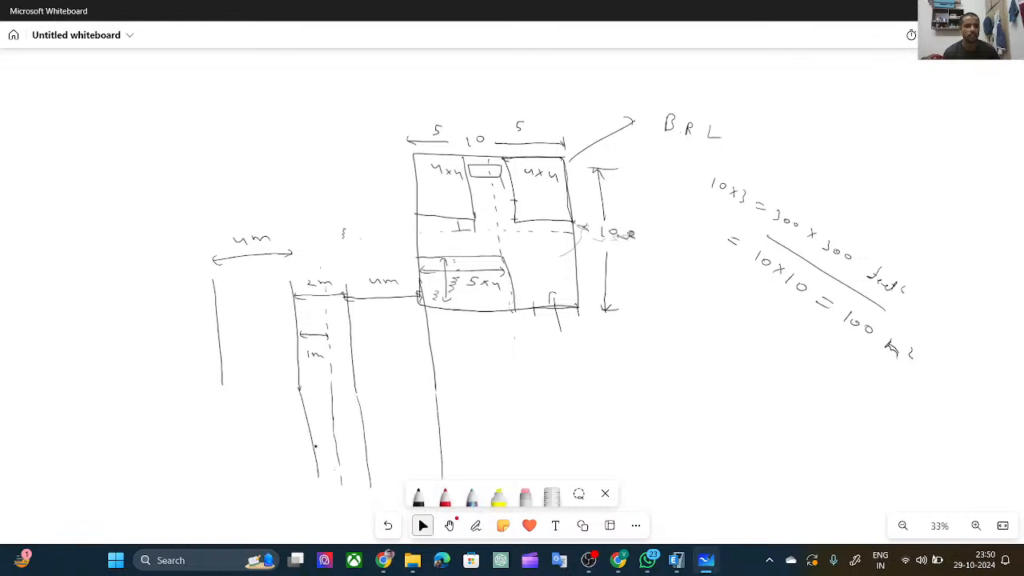
left_click_drag(220, 385, 239, 455)
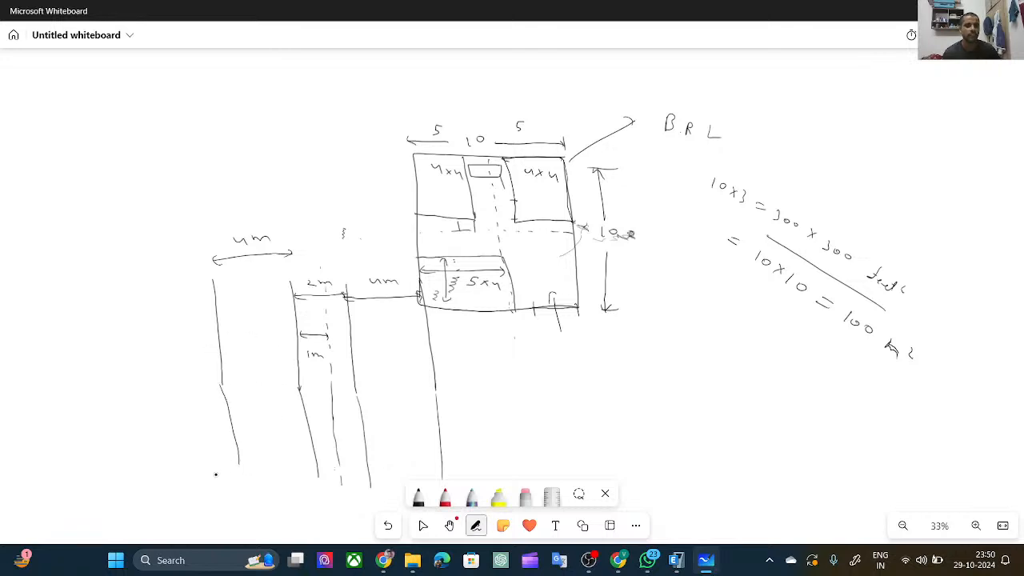
Draw a horizontal arrow below the house plan and label it X as the X direction.
mouse_move(622, 387)
left_mouse_down()
mouse_move(623, 400)
mouse_move(662, 386)
mouse_move(649, 384)
left_mouse_up()
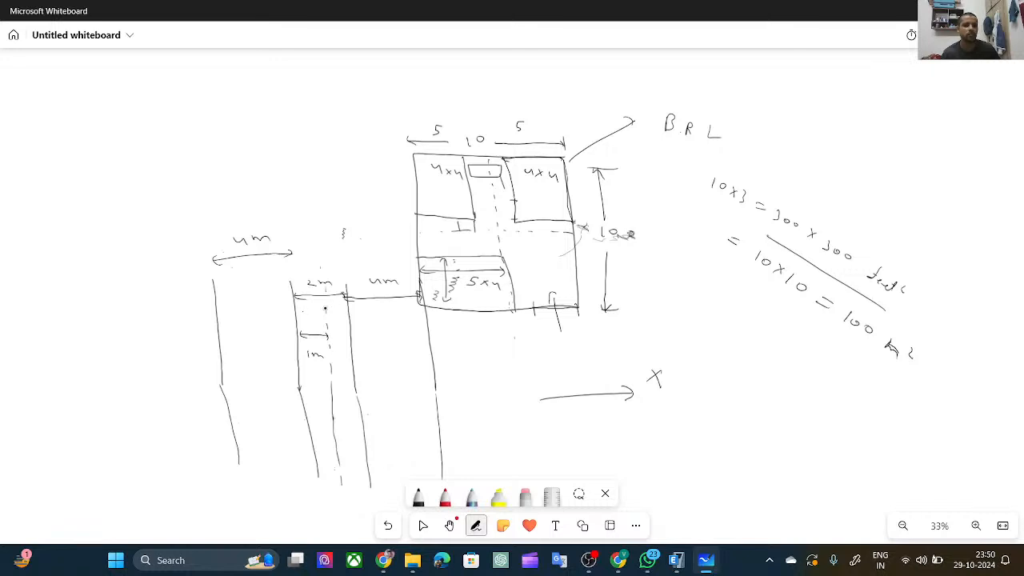
left_click(424, 525)
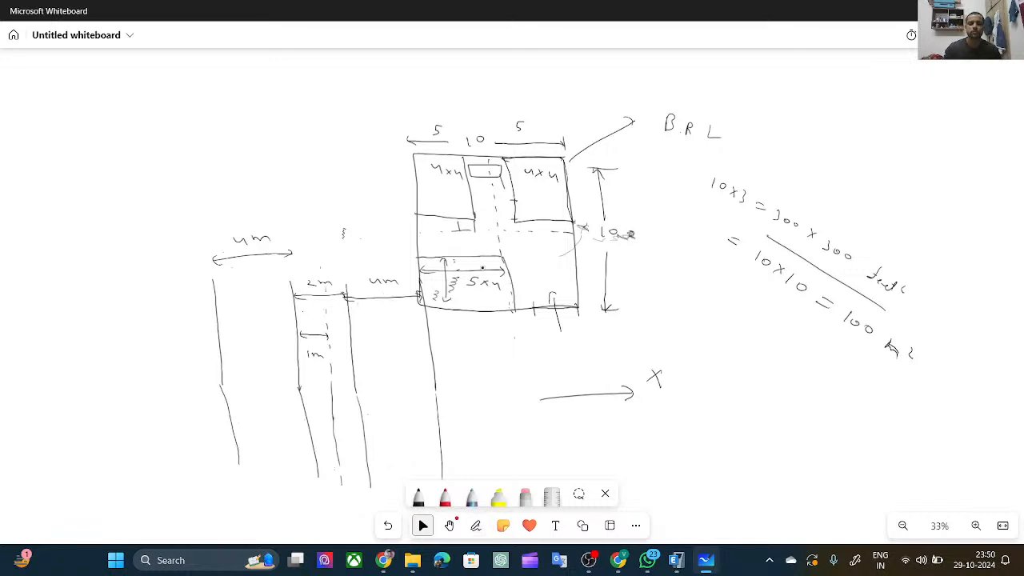
Switch to ETABS, choose custom grid spacing and display the grid data as spacing instead of ordinates.
left_click(677, 560)
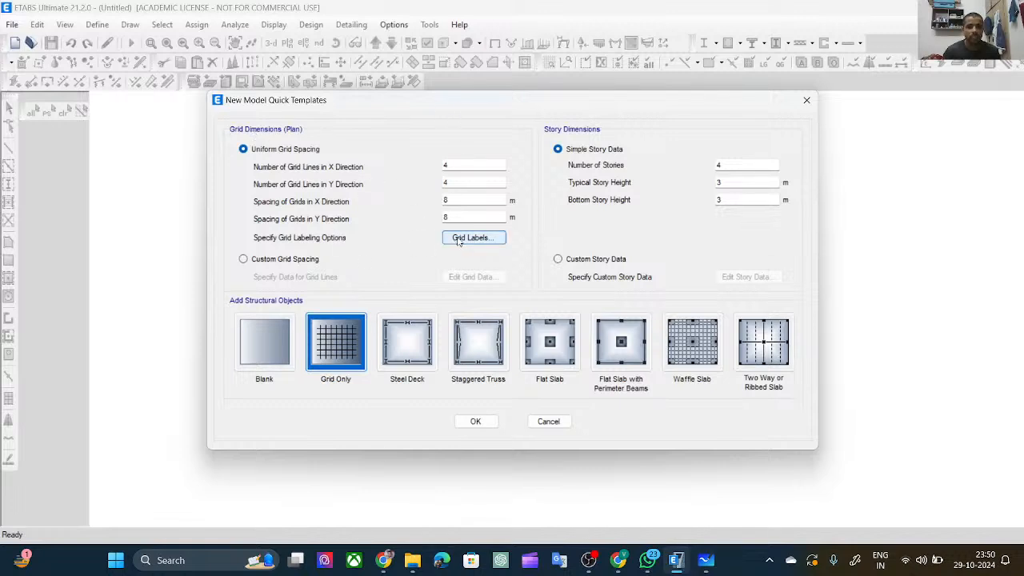
left_click(244, 262)
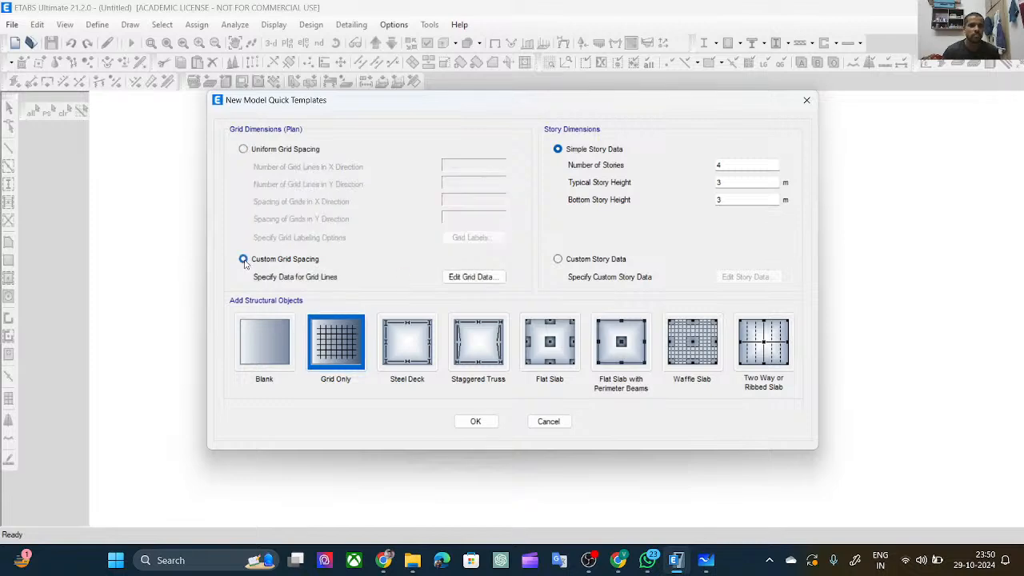
left_click(457, 279)
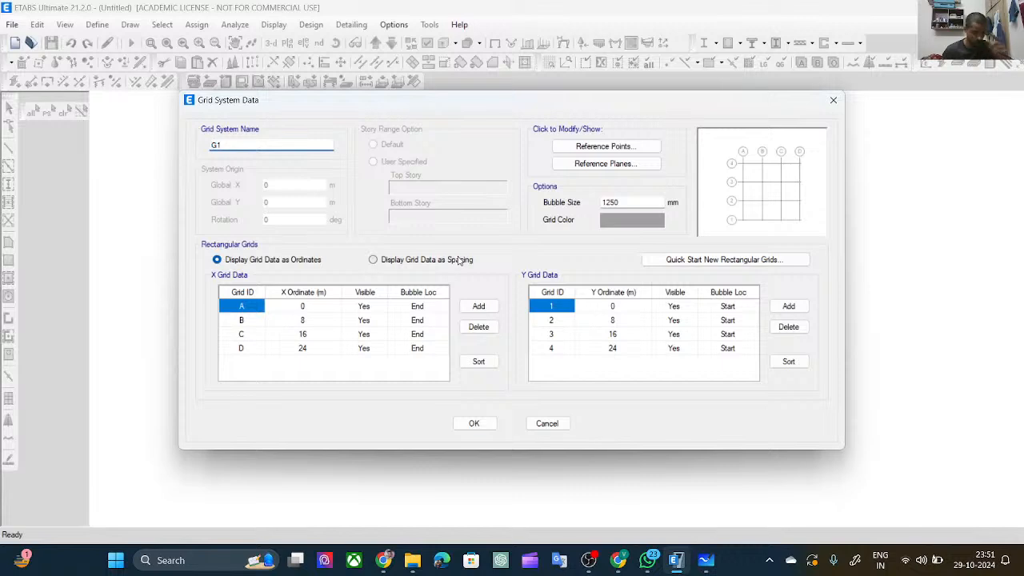
left_click(374, 260)
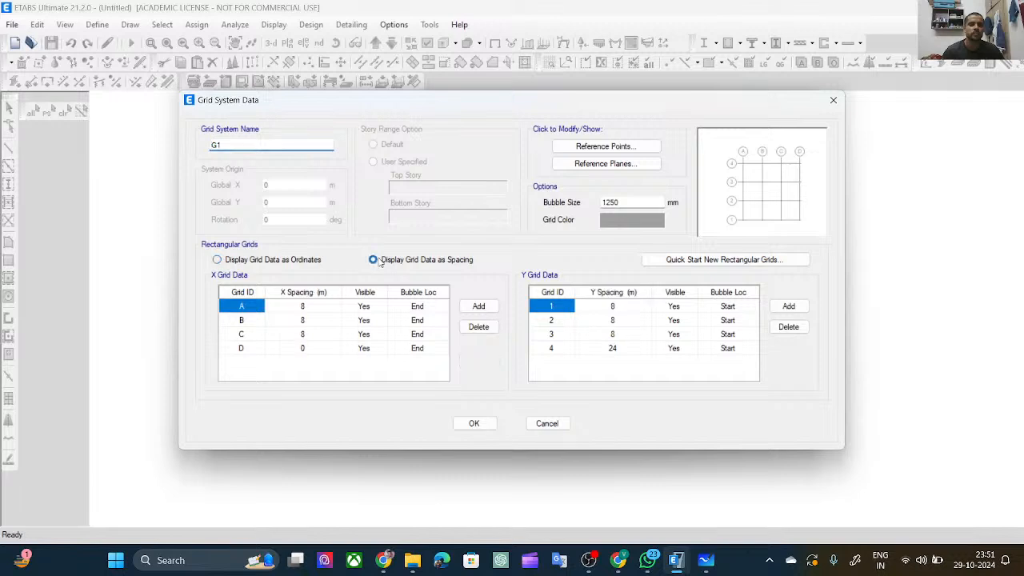
Set the X spacings of grid lines A, B, C and D to 4, 1, 1 and 4 m.
left_click(313, 308)
type("4")
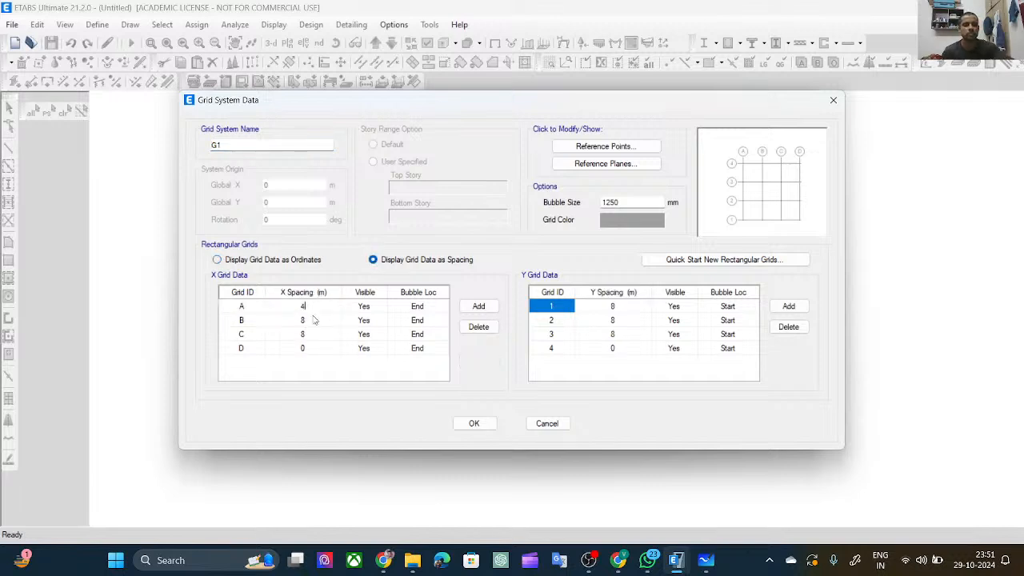
left_click(313, 320)
type("1")
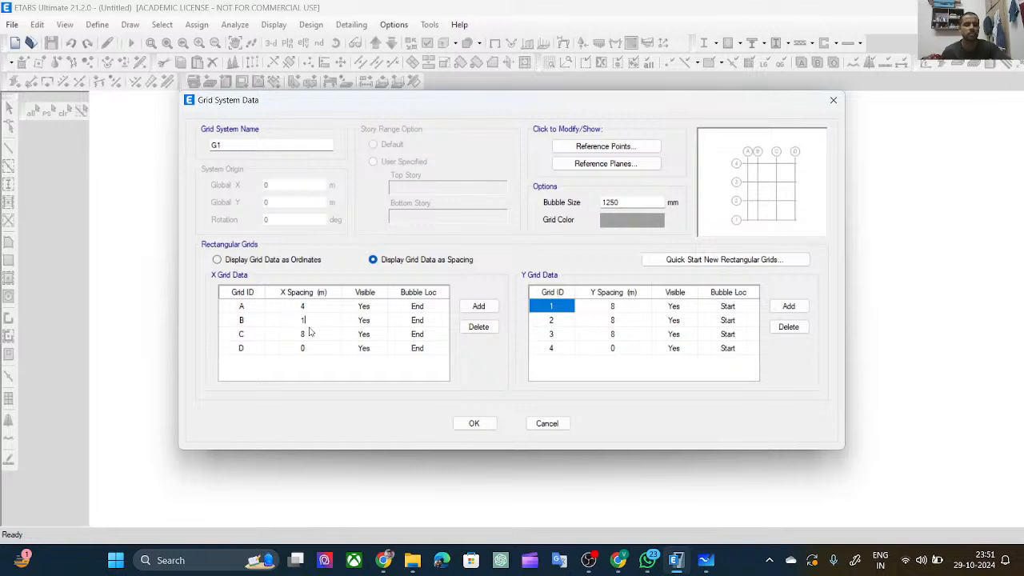
left_click(309, 334)
type("1")
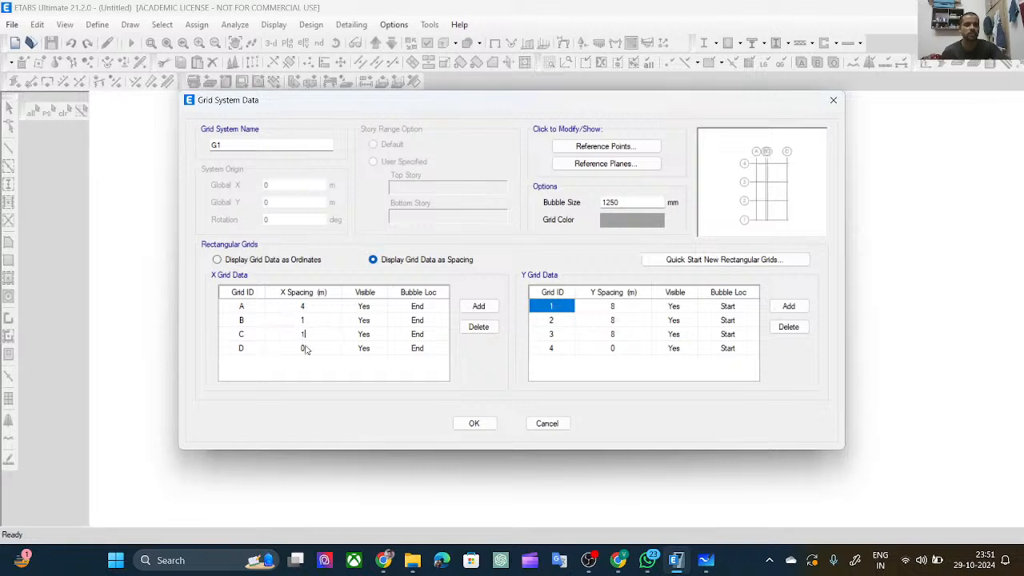
left_click(305, 348)
type("4")
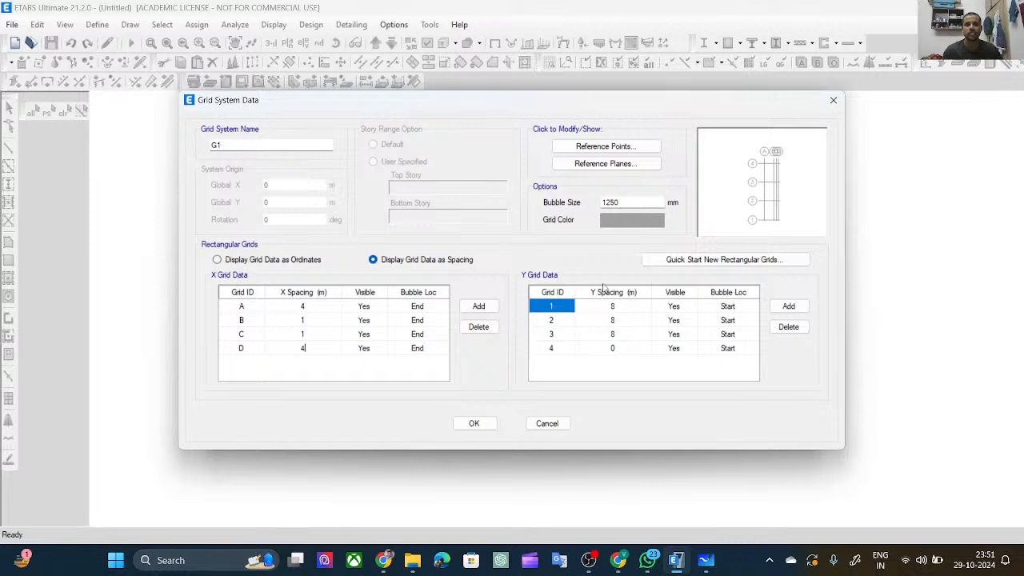
Switch to the whiteboard and draw four short horizontal grid lines beside the plan, aligned with its horizontal walls.
left_click(705, 560)
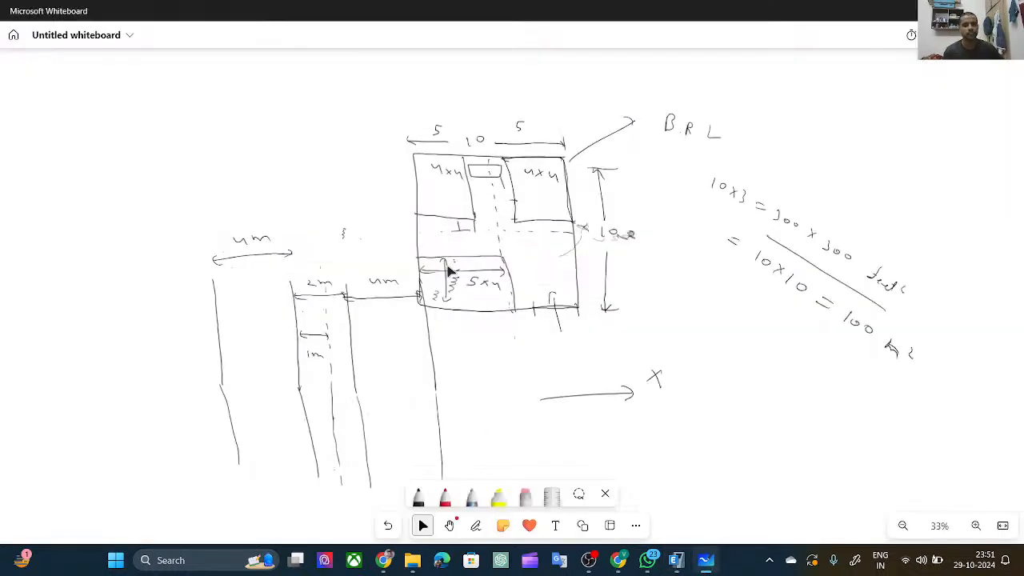
left_click_drag(357, 155, 401, 156)
left_click_drag(364, 212, 408, 213)
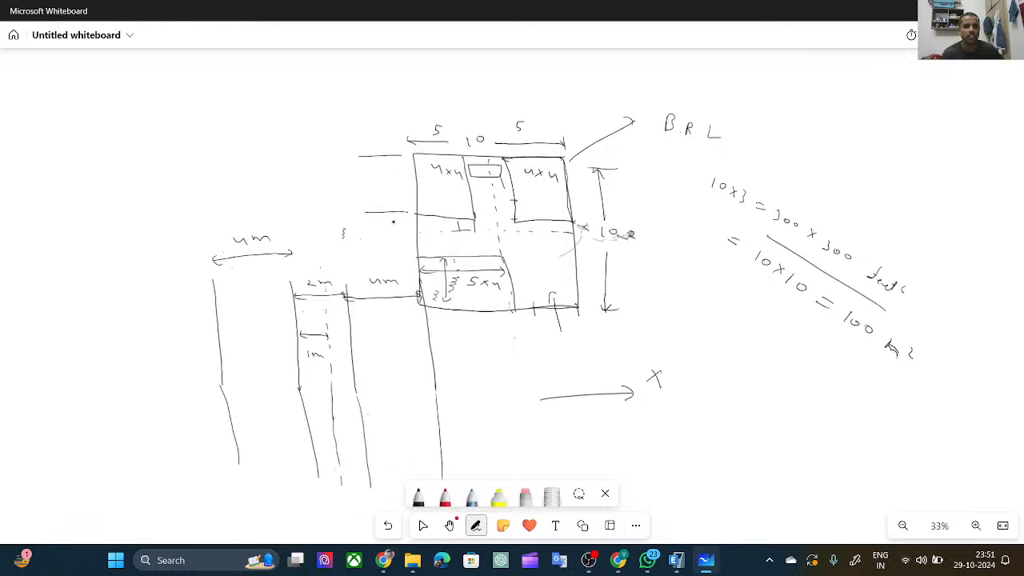
left_click_drag(382, 254, 409, 254)
left_click_drag(392, 304, 414, 303)
Annotate the plan with an arrow labelled G, horizontal bay spacings 4 and 2, and a circle around the area beside the 2 m spacing.
left_click_drag(600, 255, 680, 282)
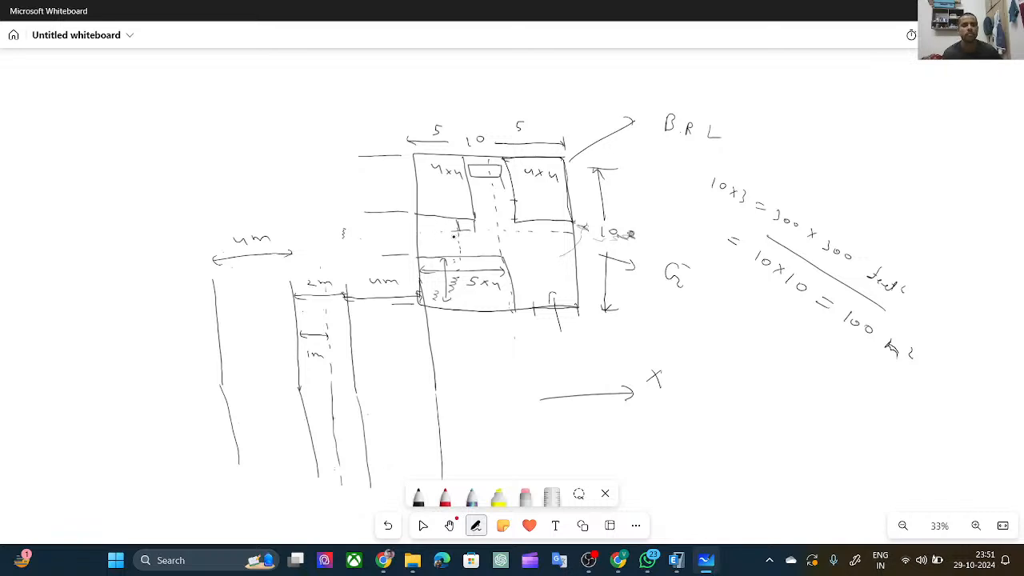
left_click_drag(449, 217, 450, 226)
left_click_drag(472, 238, 499, 238)
mouse_move(436, 208)
left_mouse_down()
mouse_move(400, 244)
mouse_move(441, 269)
mouse_move(464, 224)
mouse_move(453, 209)
left_mouse_up()
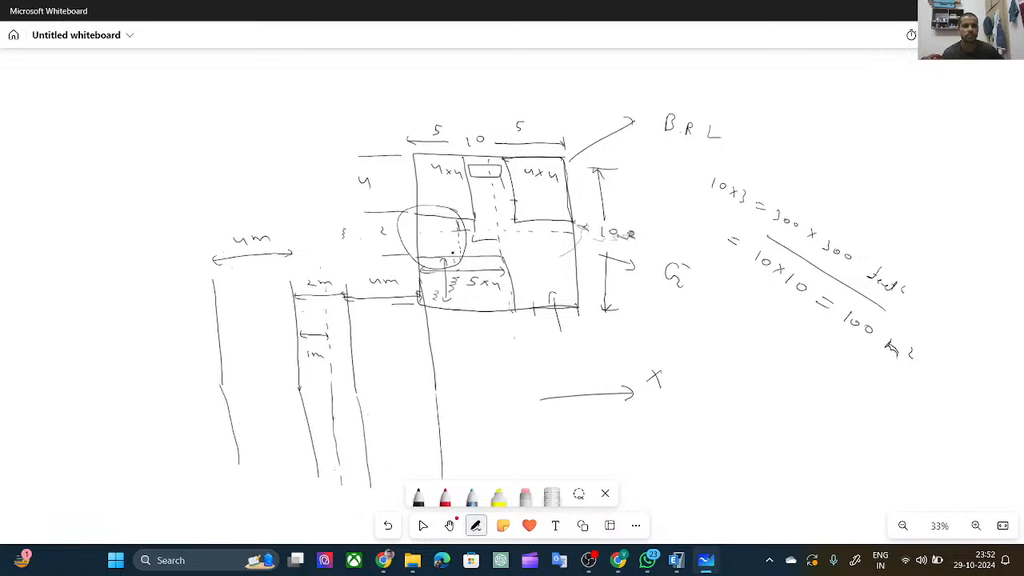
key("Escape")
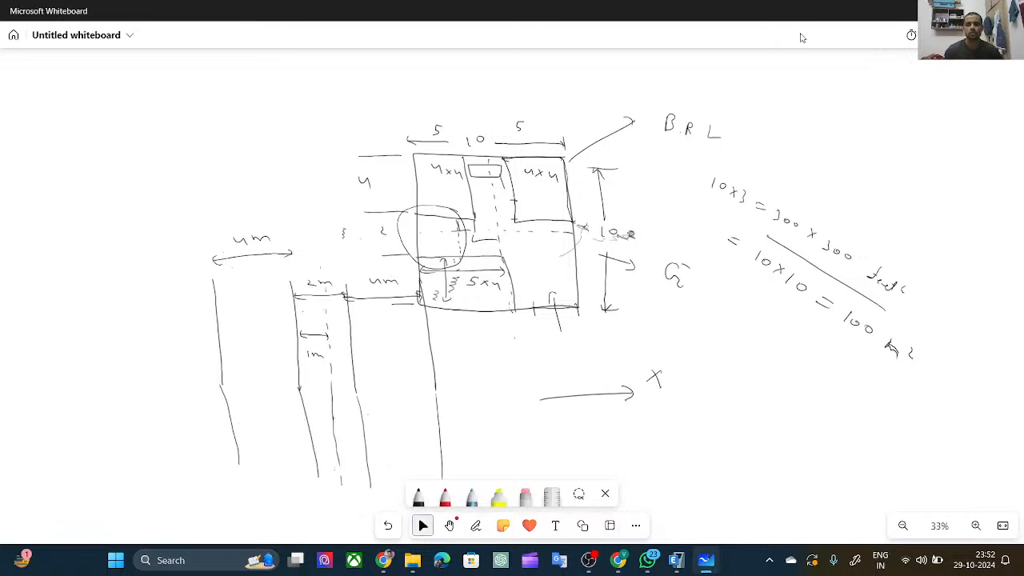
Return to ETABS and set the Y spacings of grid lines 1, 2 and 3 to 4, 2 and 4 m.
left_click(682, 567)
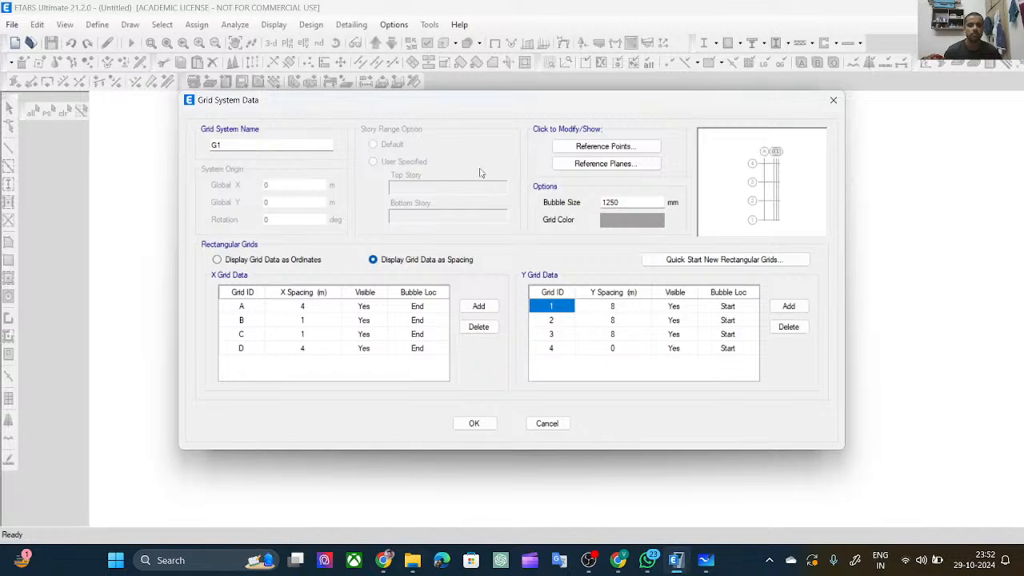
left_click(626, 306)
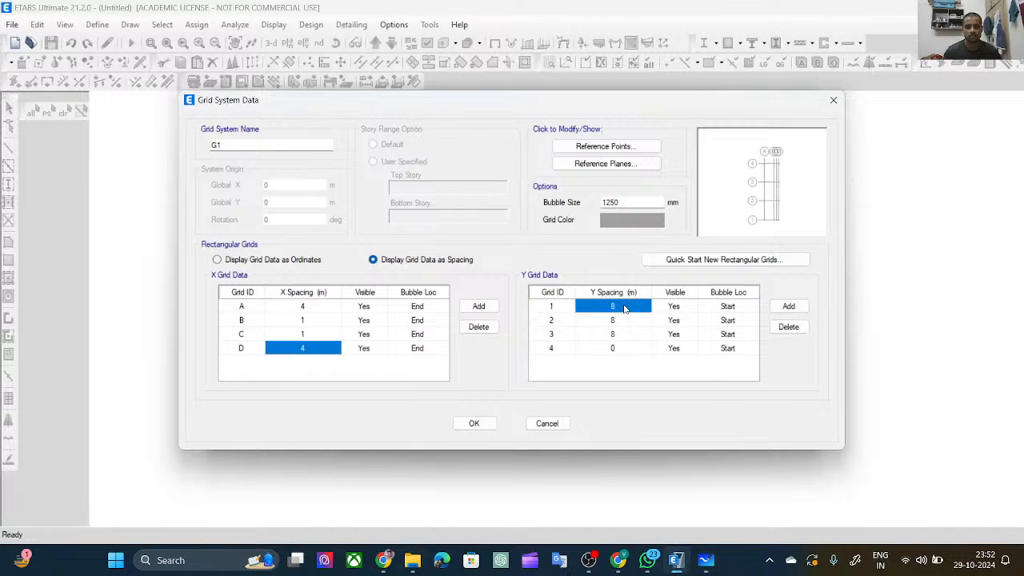
type("4")
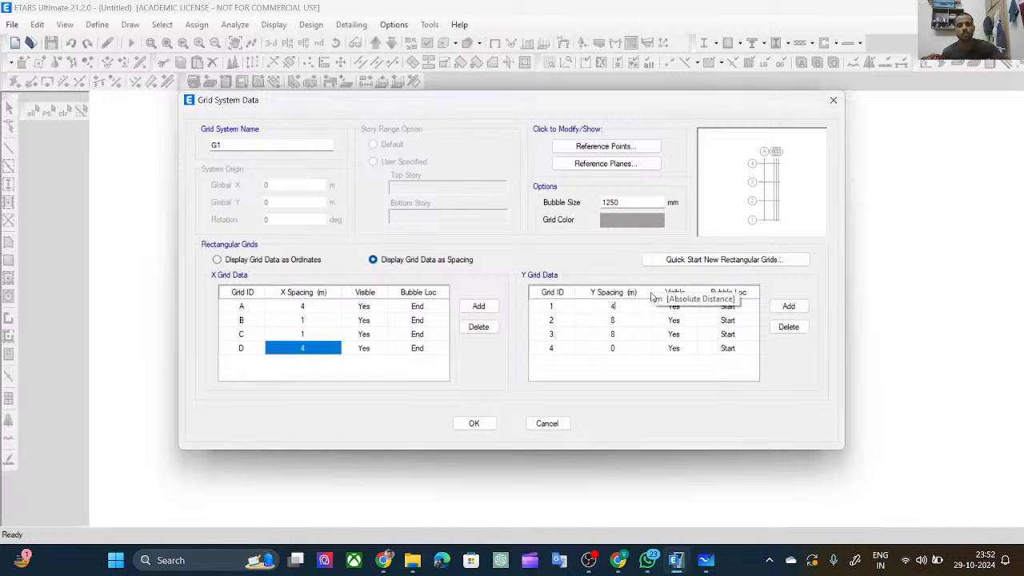
left_click(629, 321)
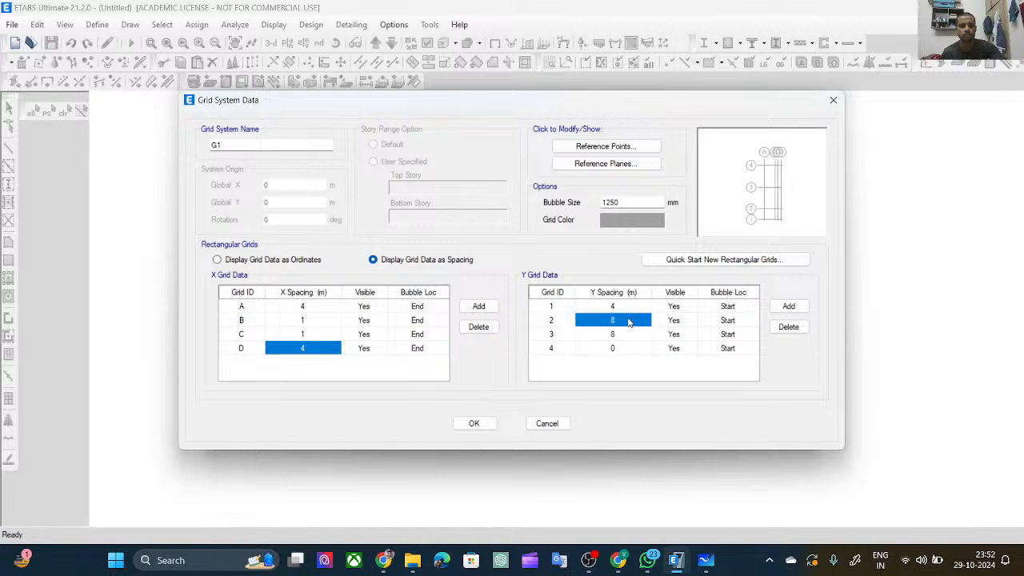
type("2")
left_click(625, 336)
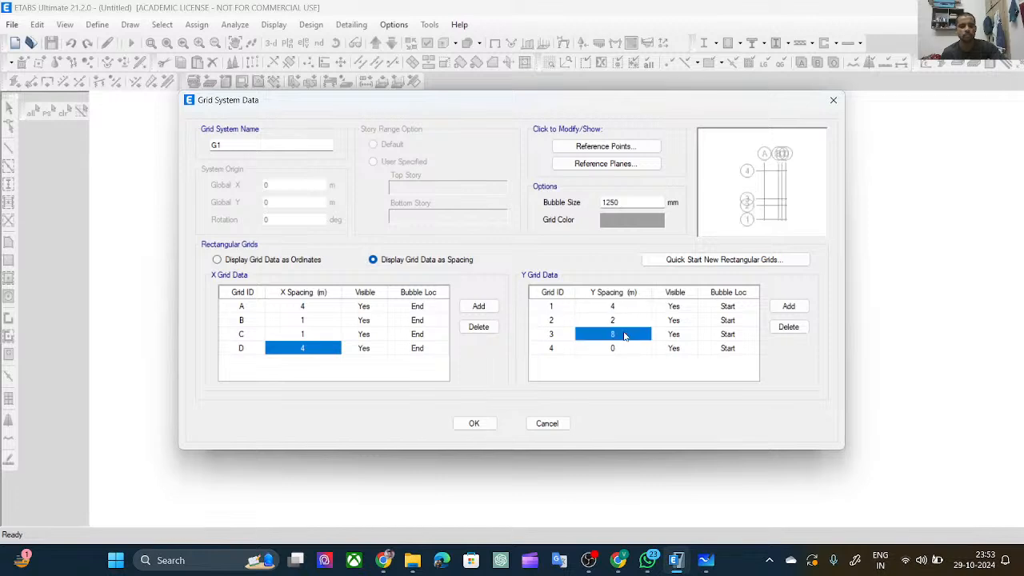
type("4")
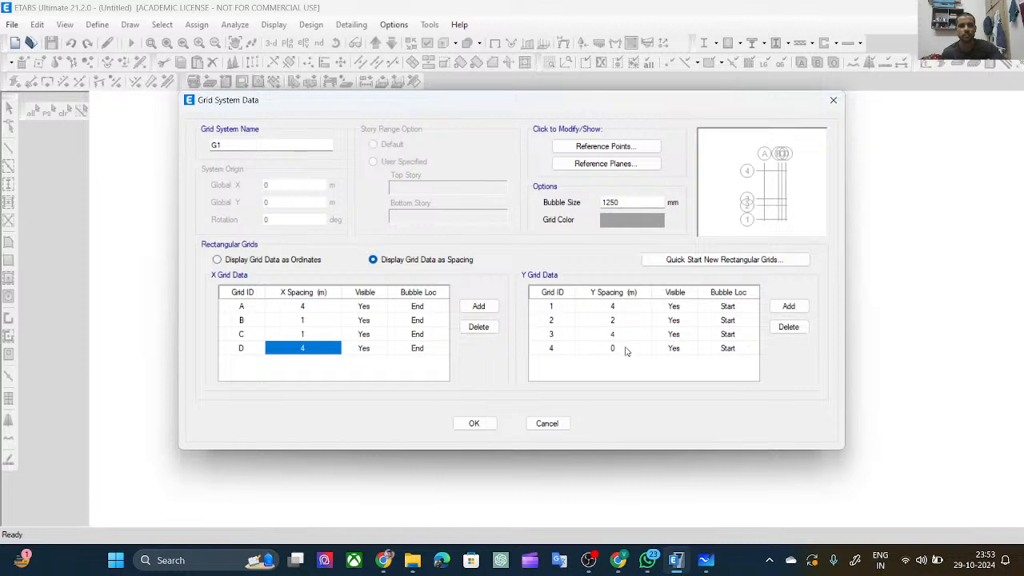
Delete Y grid line 4 and set the spacing of Y grid line 3 to 4 m.
left_click(571, 349)
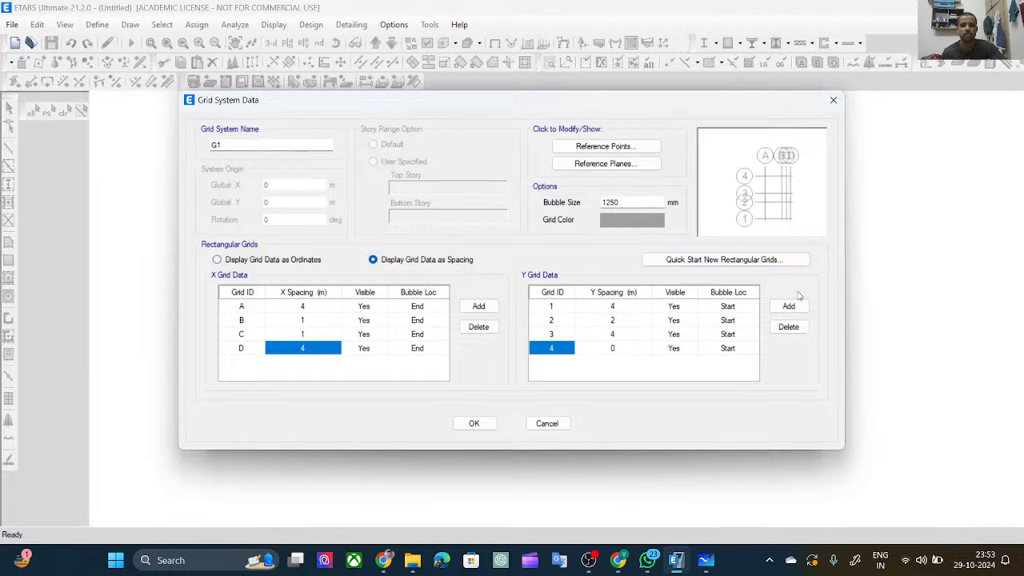
left_click(789, 326)
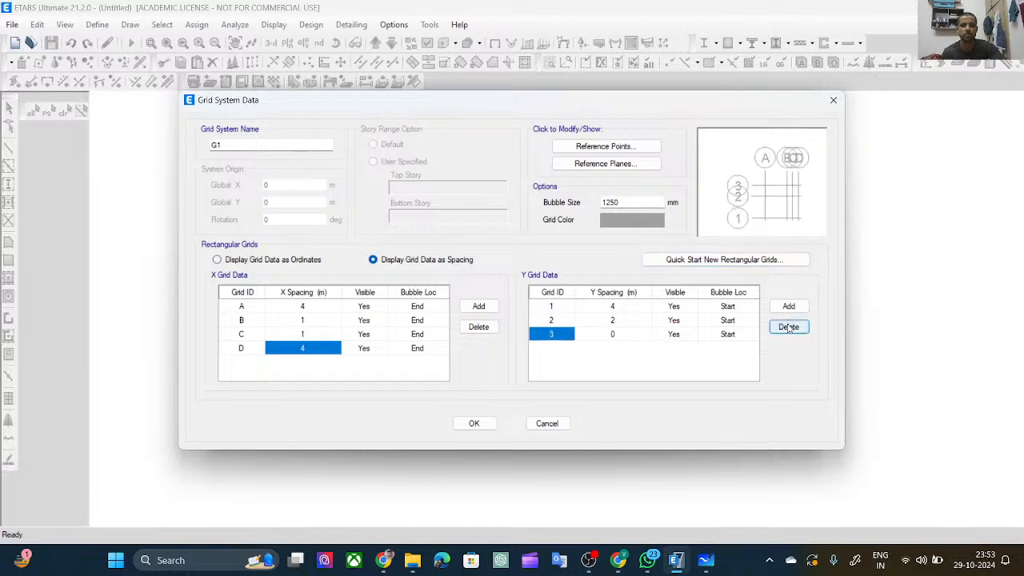
left_click(614, 334)
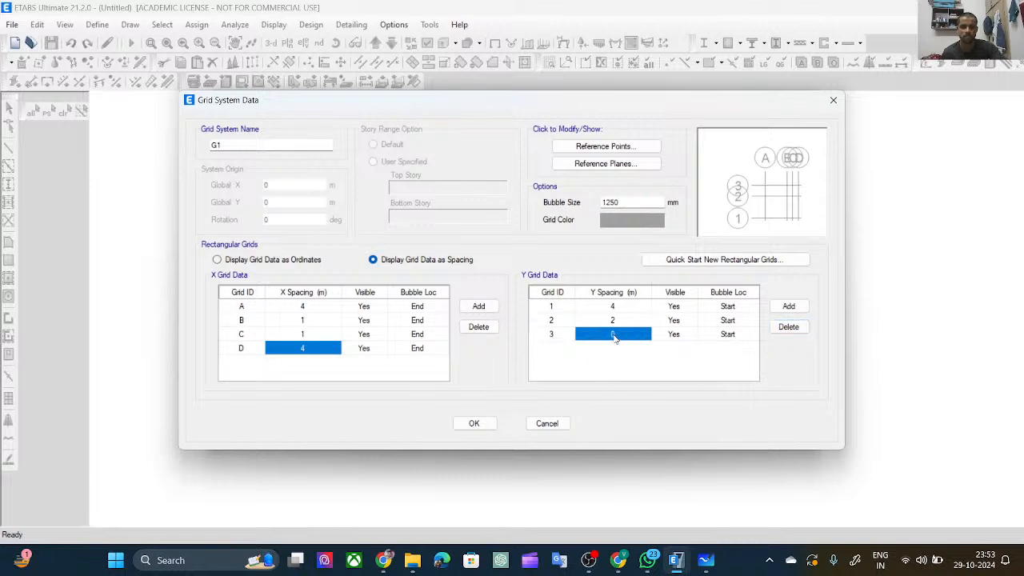
type("4")
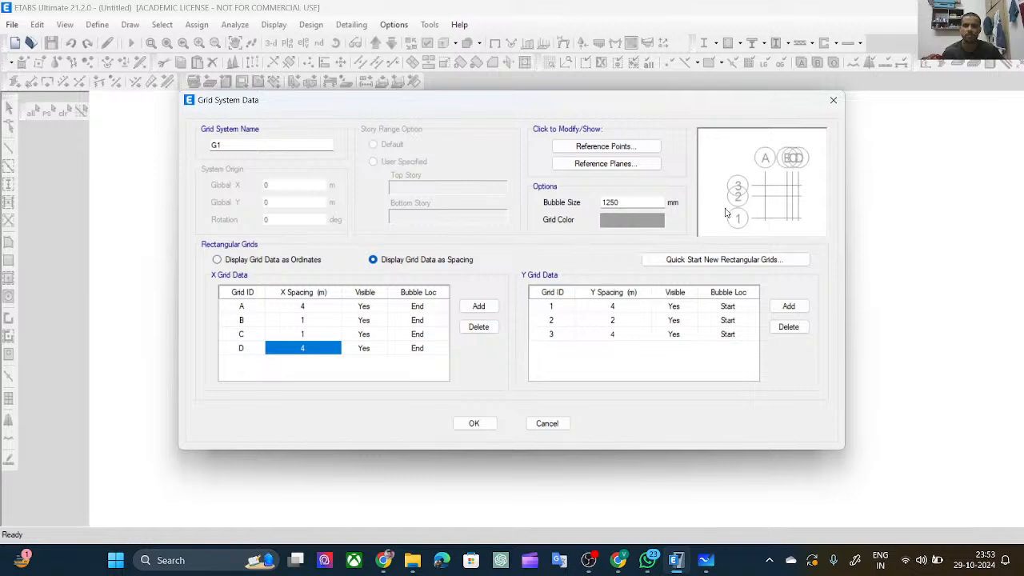
Check the grid data as ordinates and return to the spacing display.
left_click(642, 311)
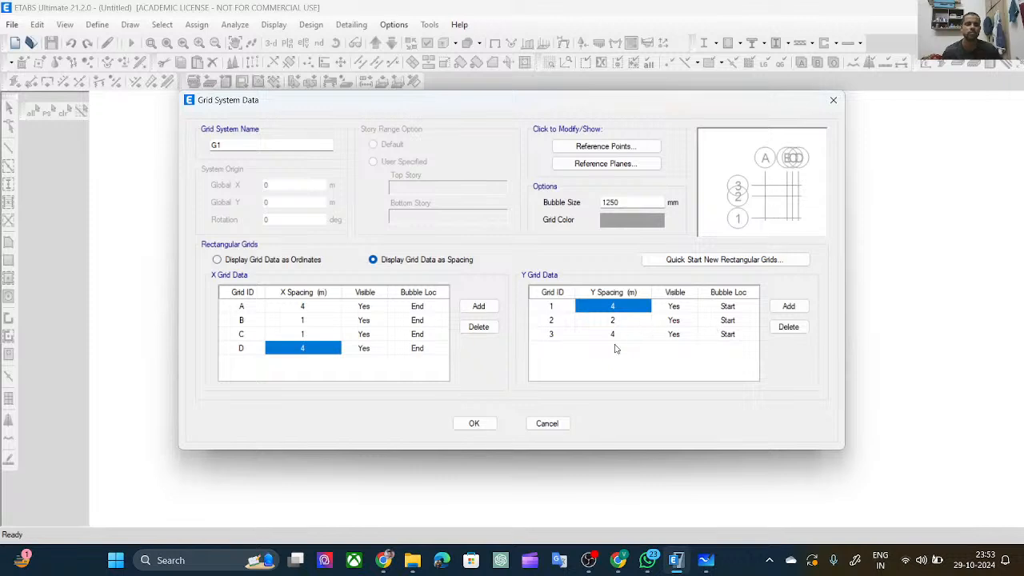
left_click(217, 260)
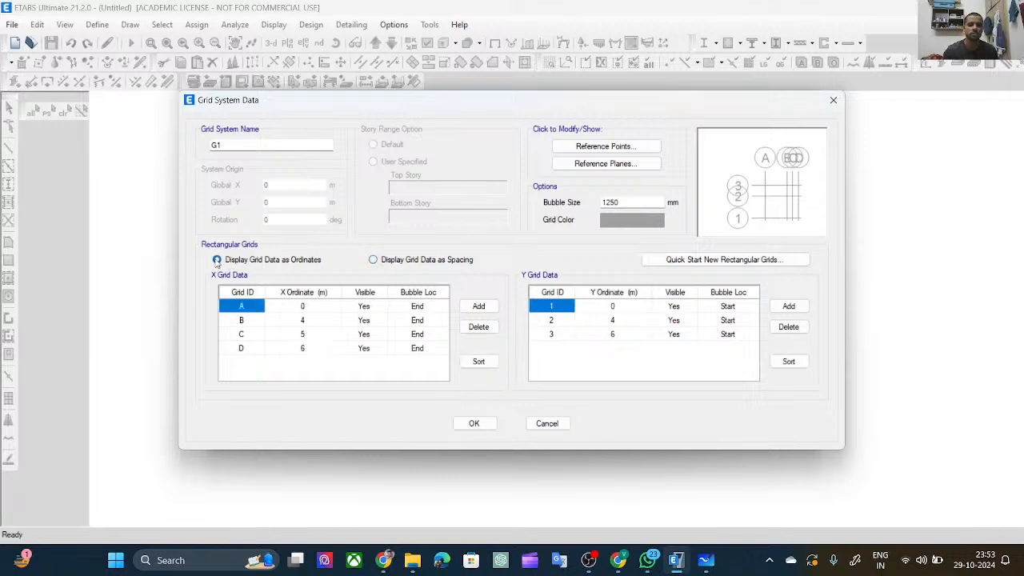
left_click(373, 259)
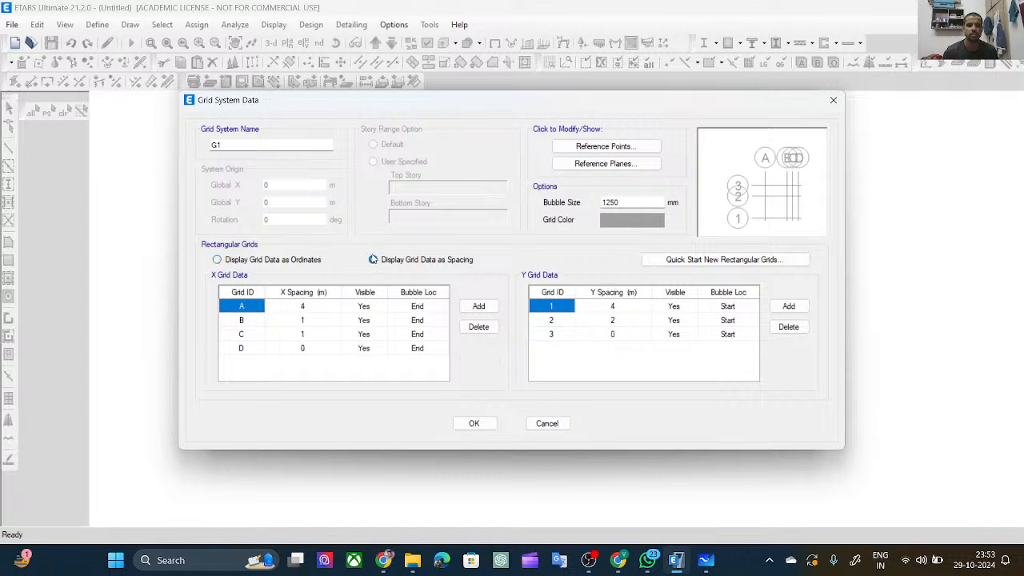
Enter 4 m as the spacing of Y grid line 3 and accept the grid system data.
left_click(623, 335)
type("4")
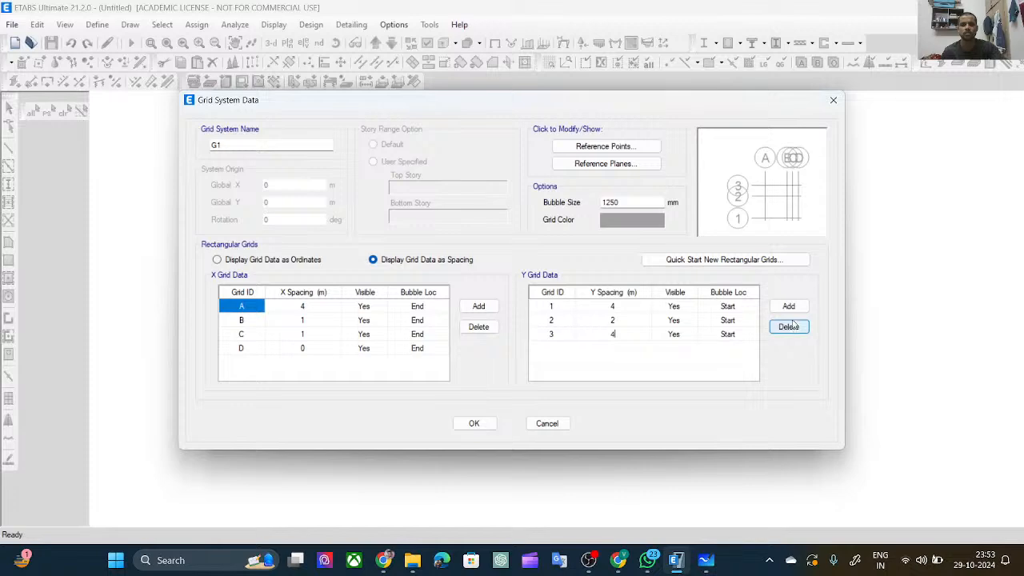
left_click(470, 424)
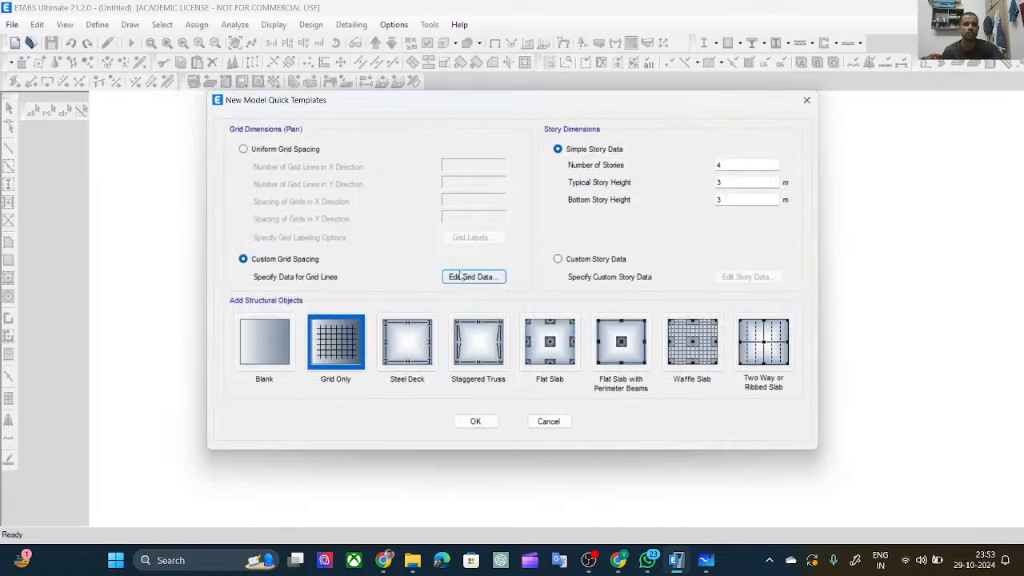
Reopen the custom grid data as spacing, add a fifth X grid line and set grid line D's spacing to 4 m.
left_click(461, 279)
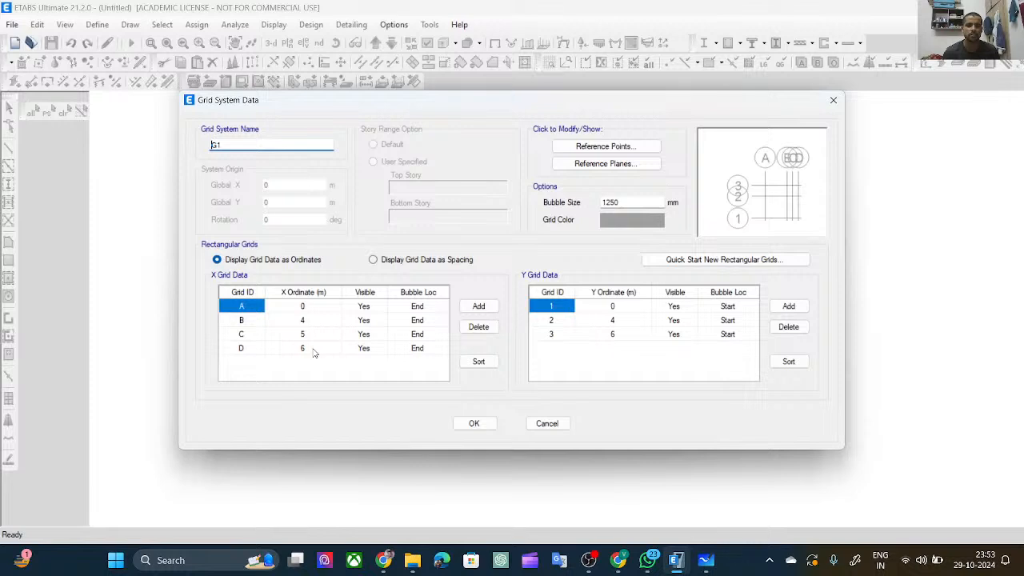
left_click(374, 261)
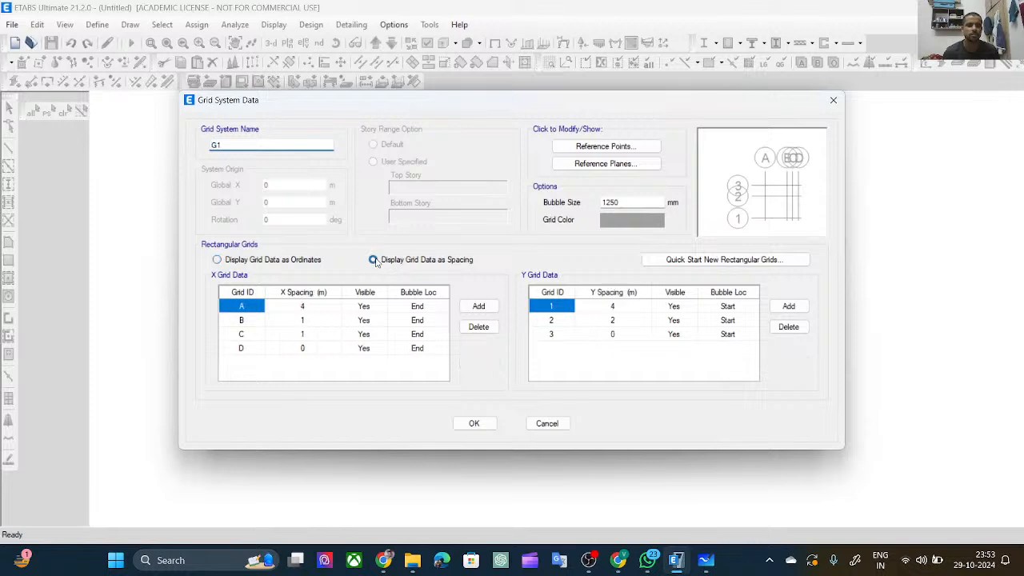
left_click(311, 351)
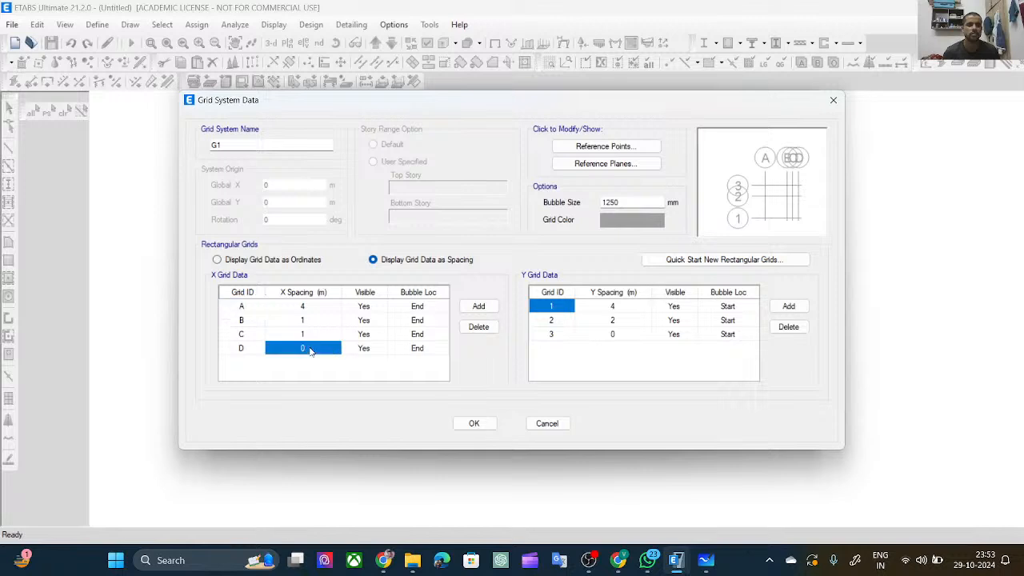
left_click(478, 307)
left_click(319, 350)
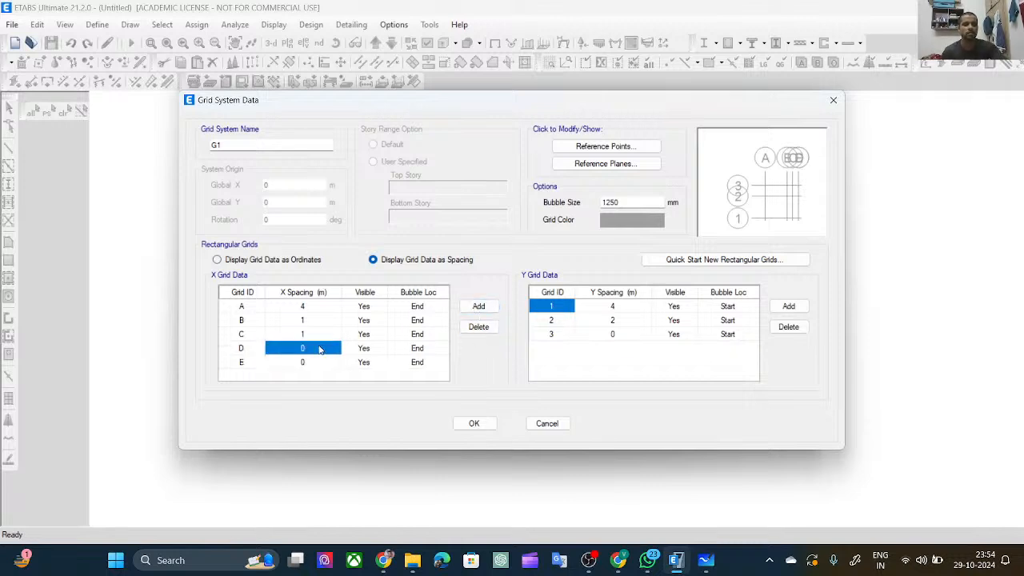
type("4")
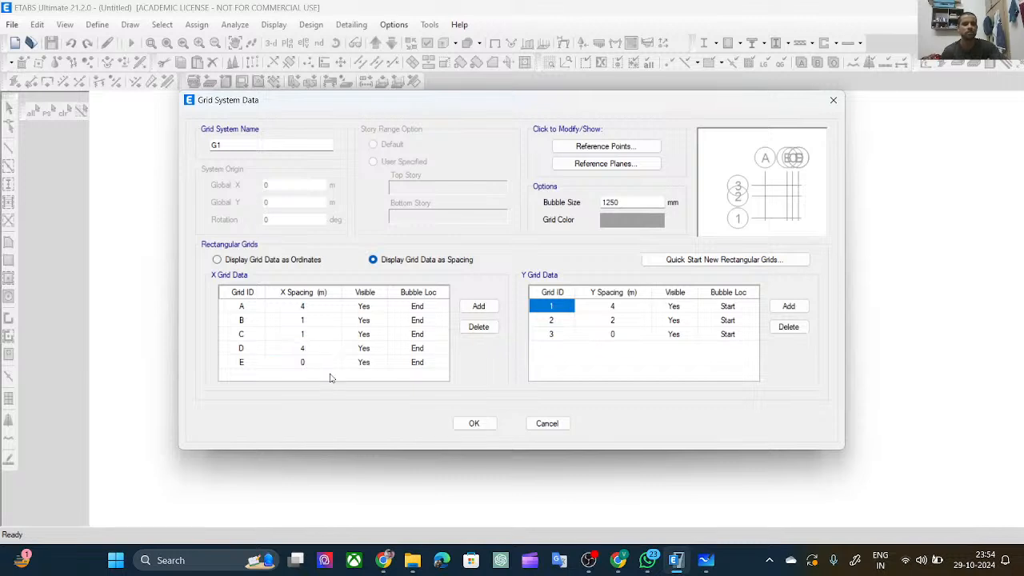
Add a fourth Y grid line, set grid line 3's spacing to 4 m, and create the grid-only model.
left_click(781, 307)
left_click(629, 337)
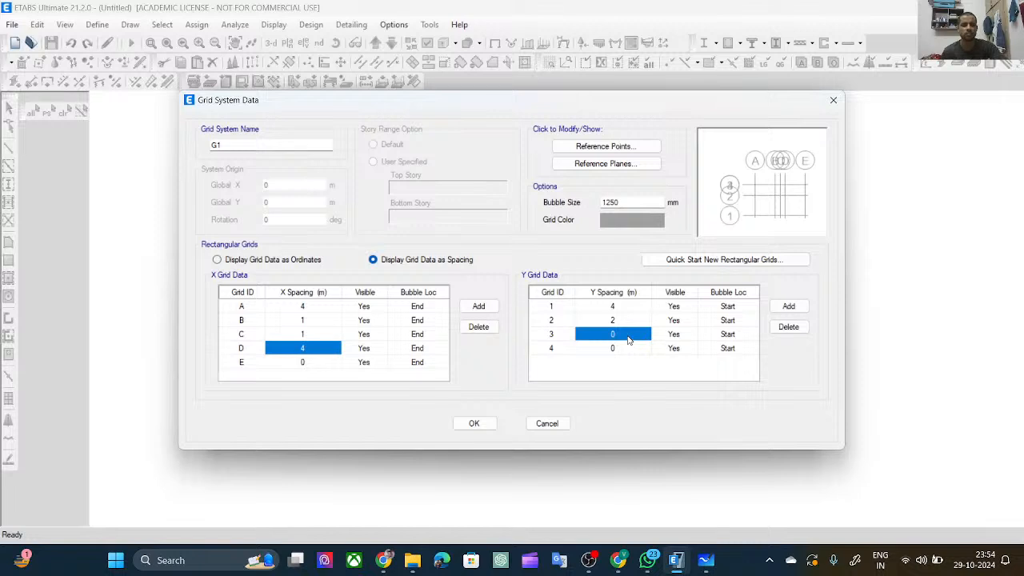
type("4")
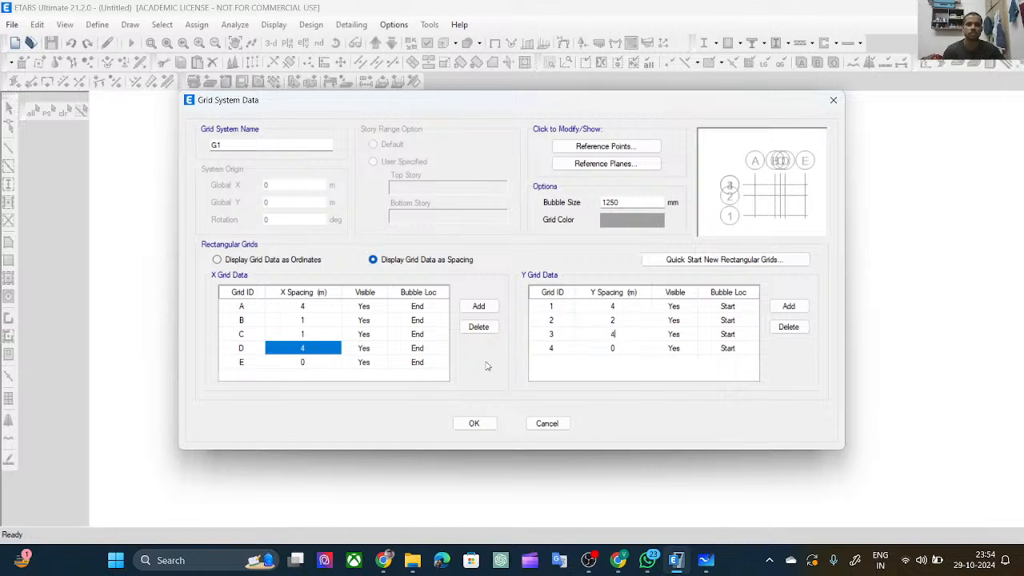
left_click(474, 424)
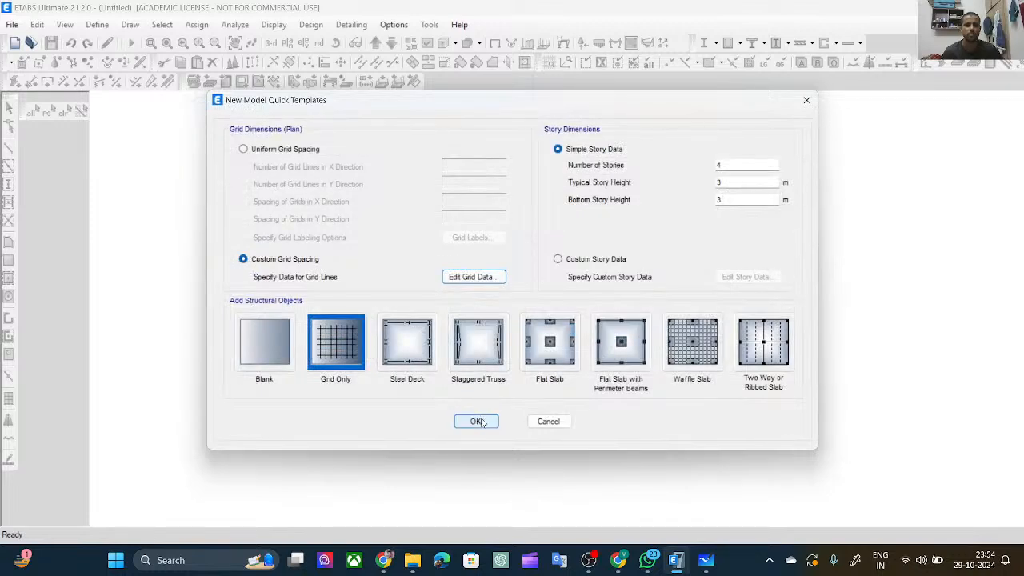
left_click(477, 422)
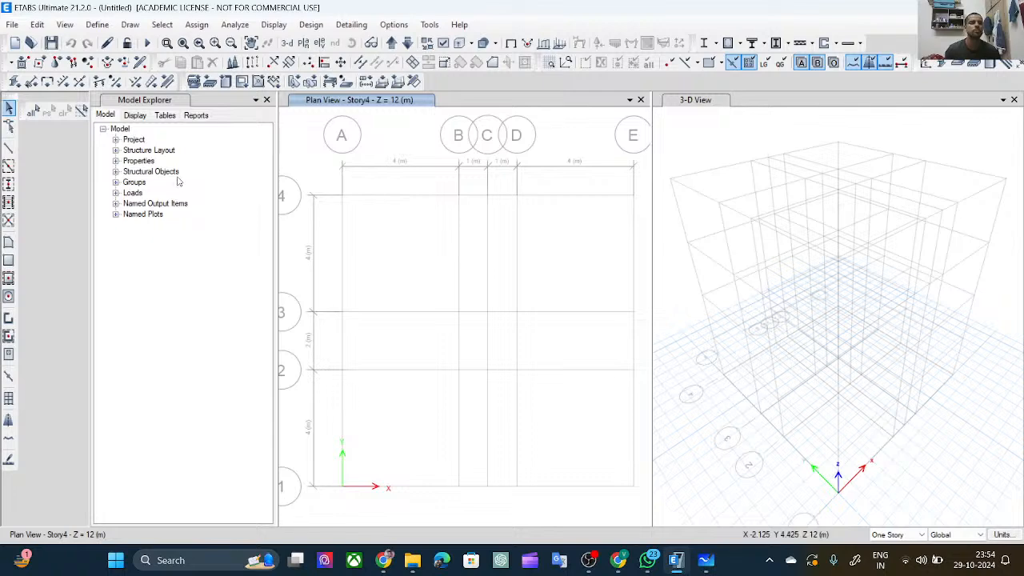
Open the model's story data and delete Story2 together with its existing structure.
left_click(36, 25)
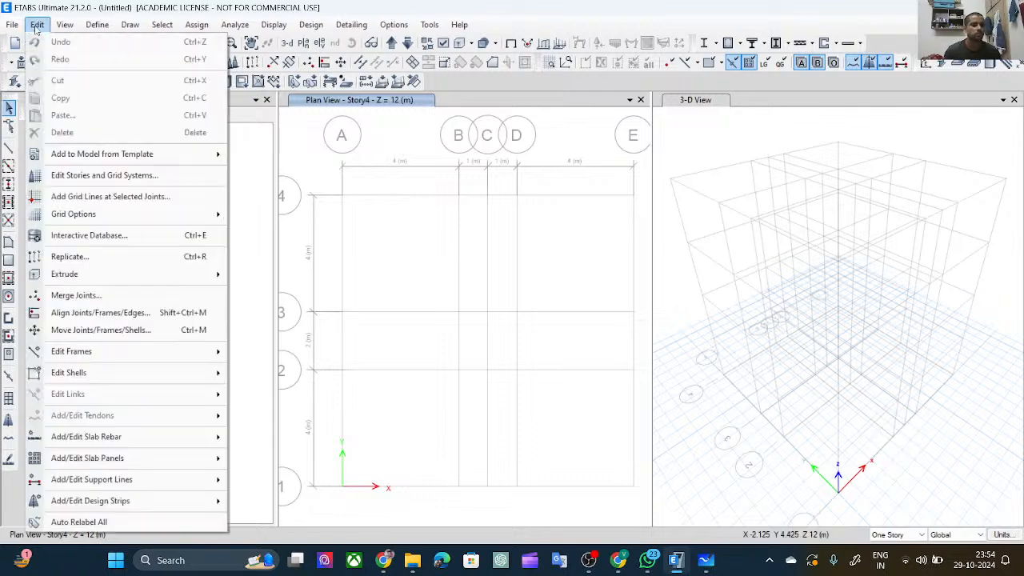
left_click(35, 29)
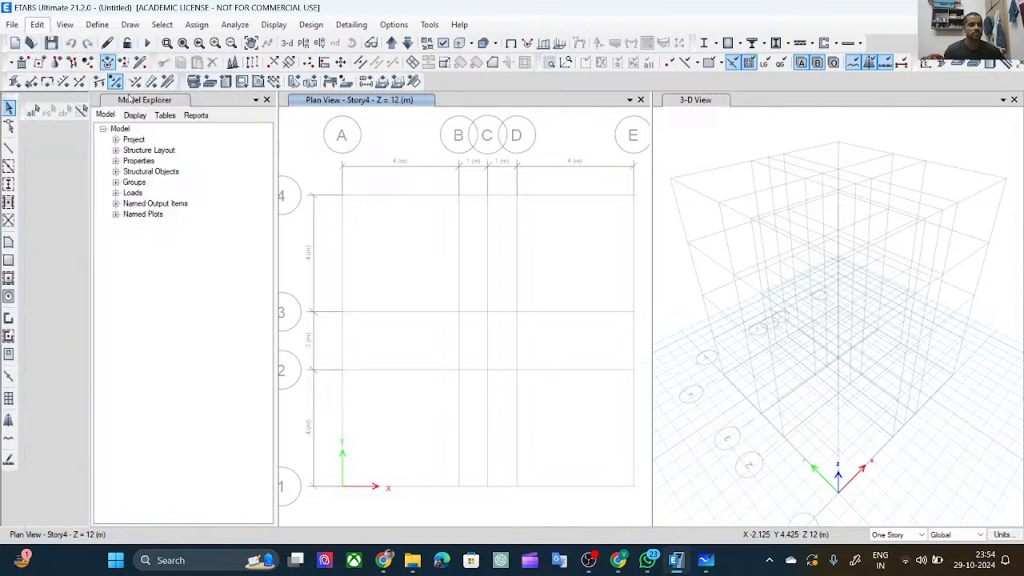
left_click(37, 25)
mouse_move(59, 152)
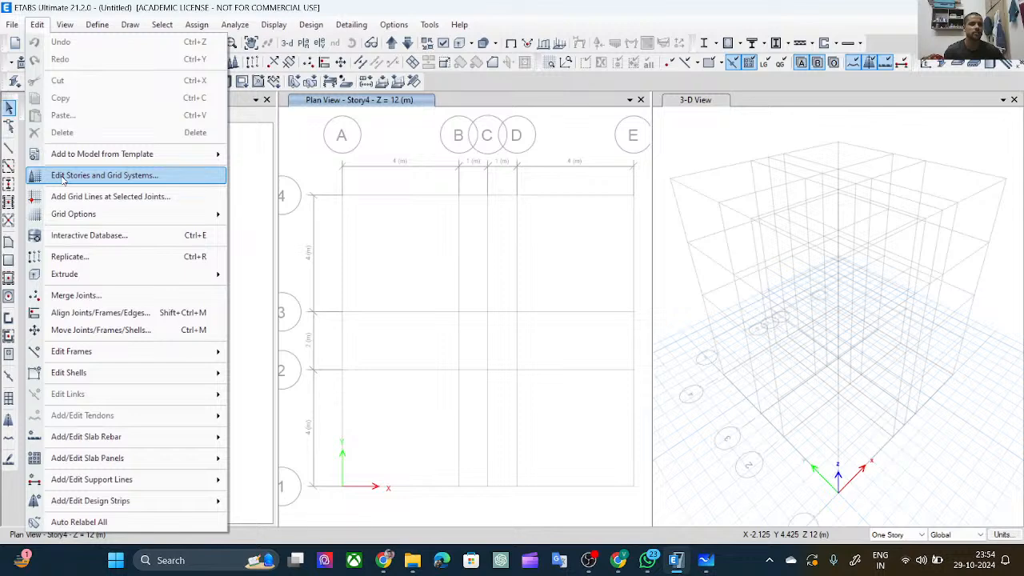
left_click(63, 177)
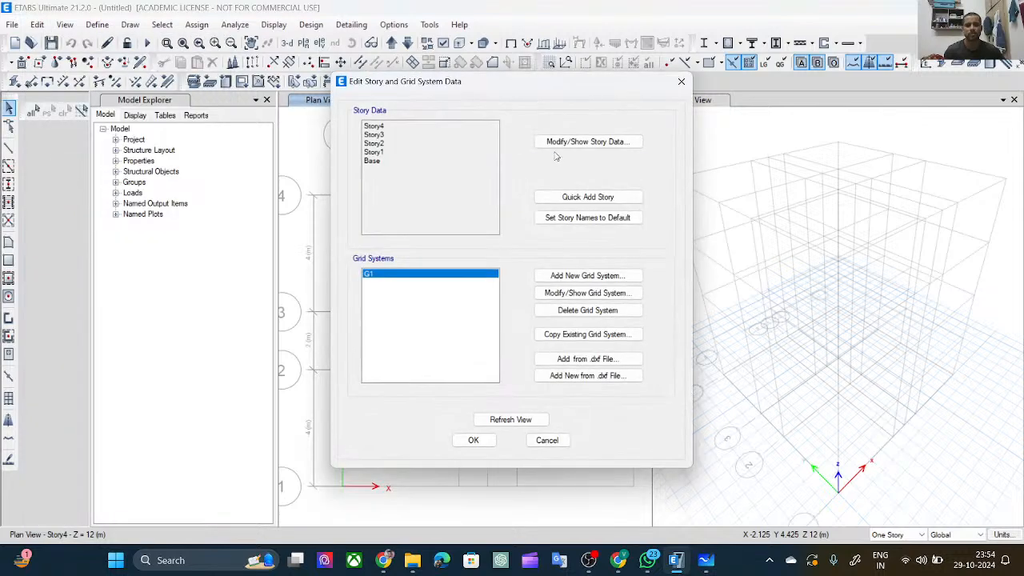
left_click(555, 144)
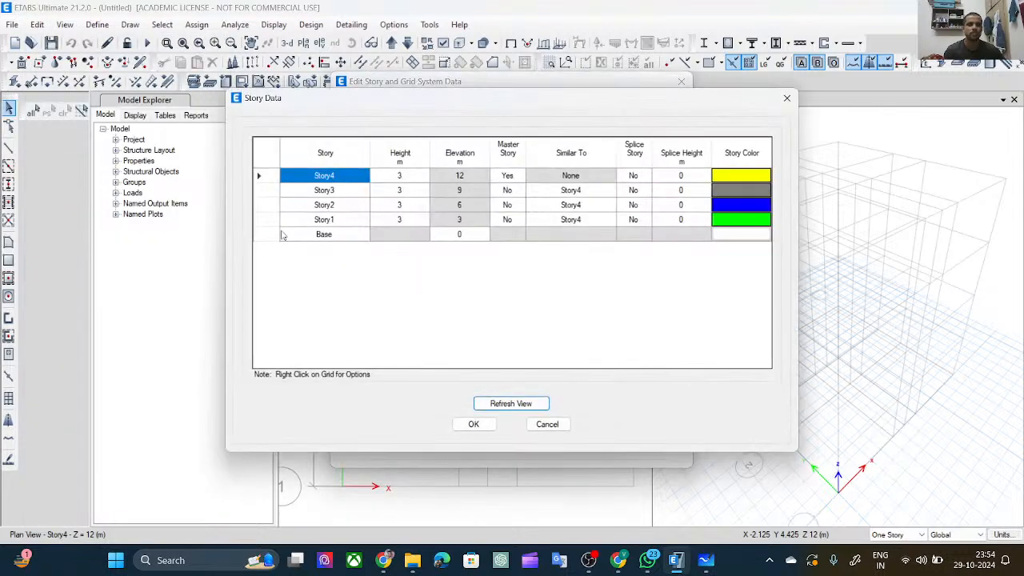
left_click(268, 210)
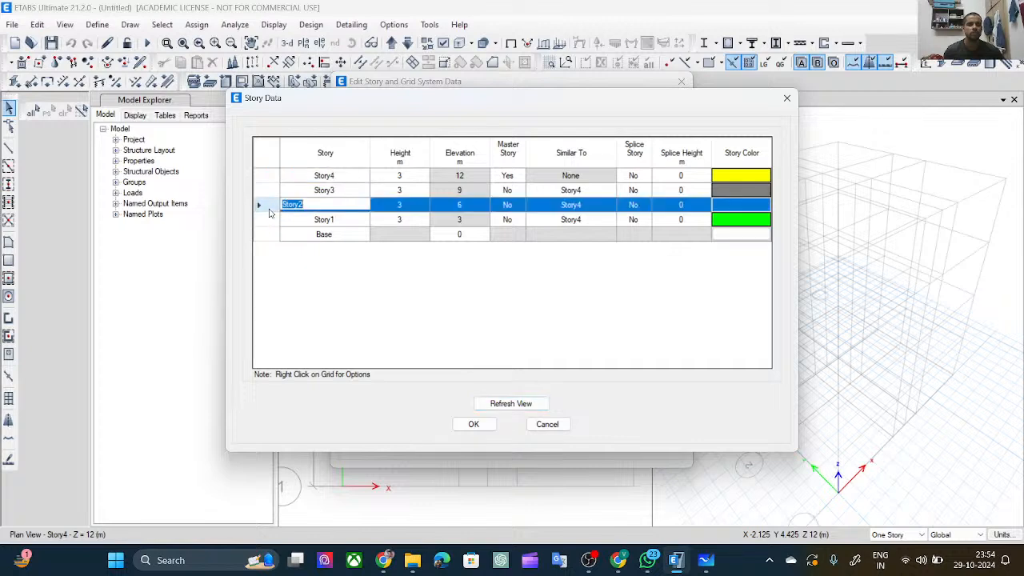
right_click(266, 209)
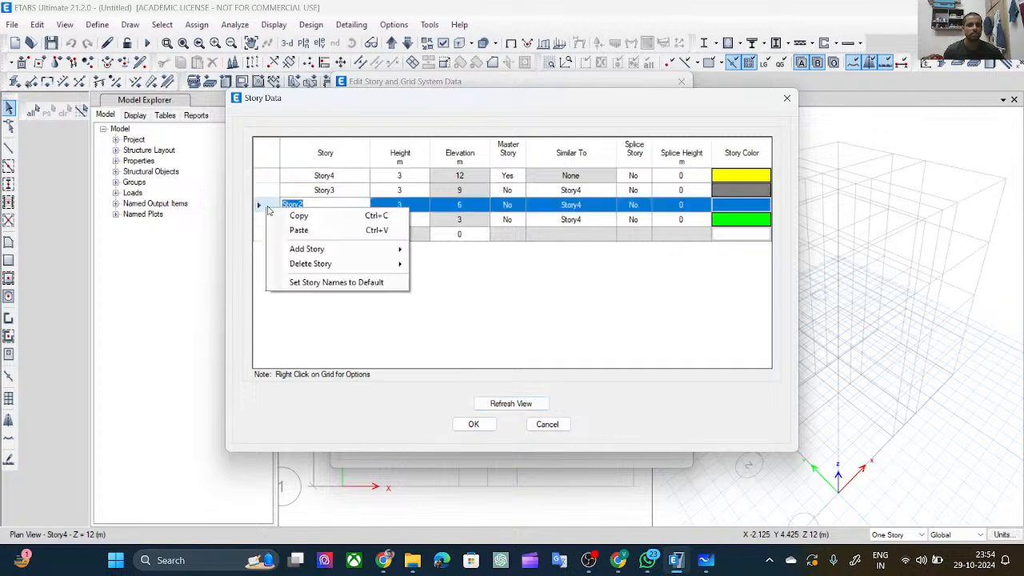
mouse_move(292, 266)
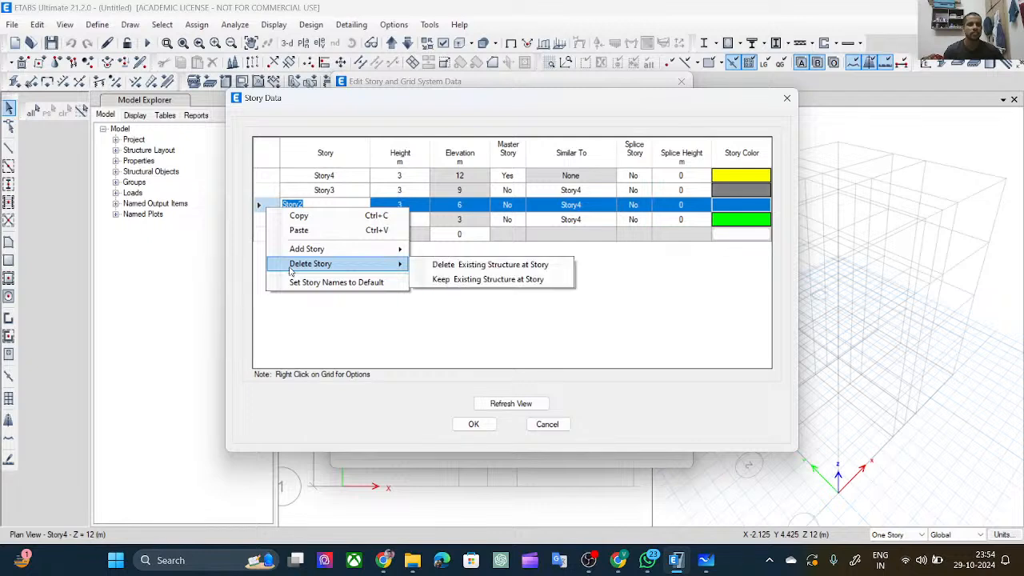
left_click(468, 264)
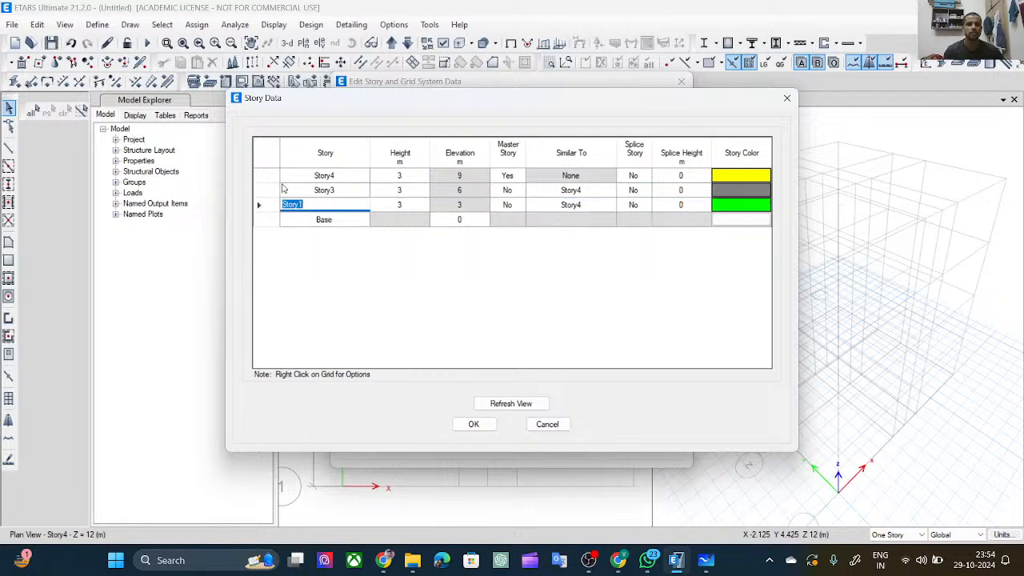
Delete Story1 and its existing structure from the story data.
right_click(268, 178)
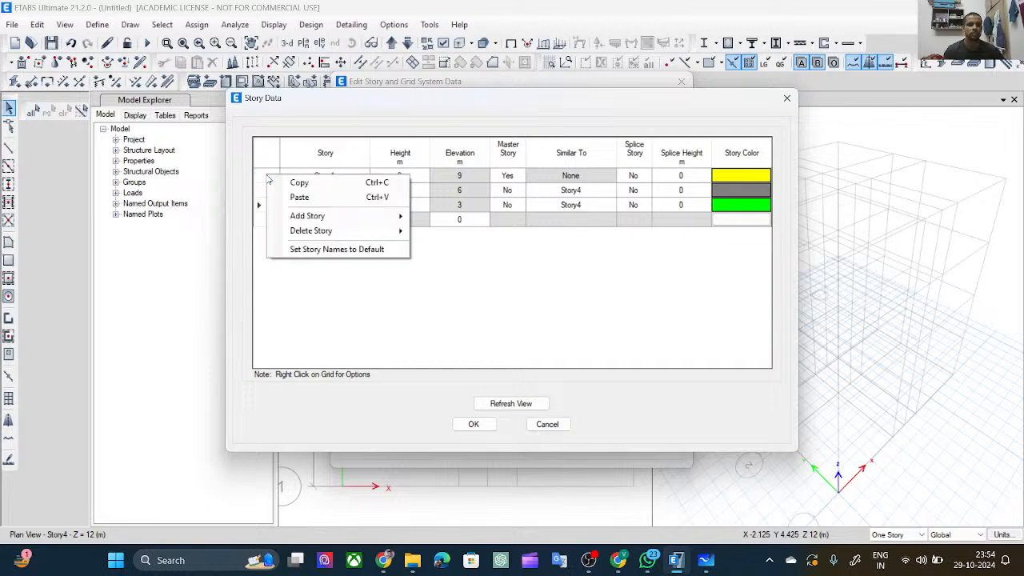
mouse_move(312, 231)
left_click(430, 233)
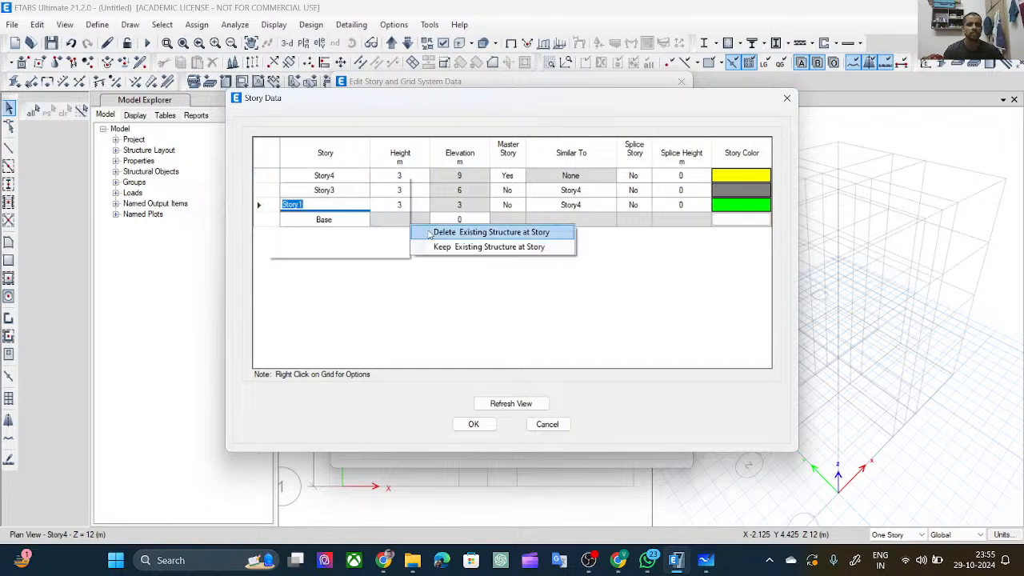
left_click(272, 177)
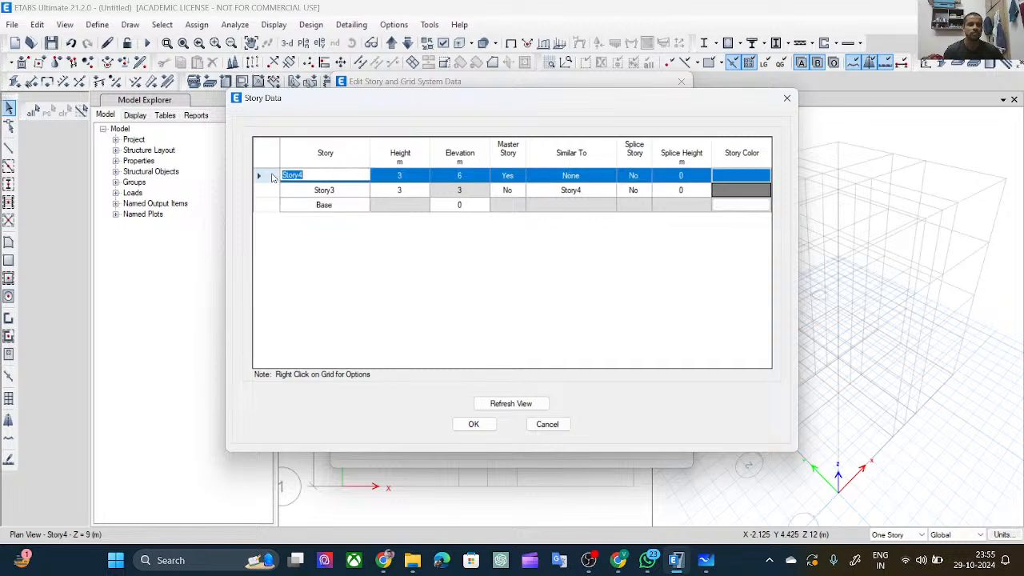
right_click(272, 177)
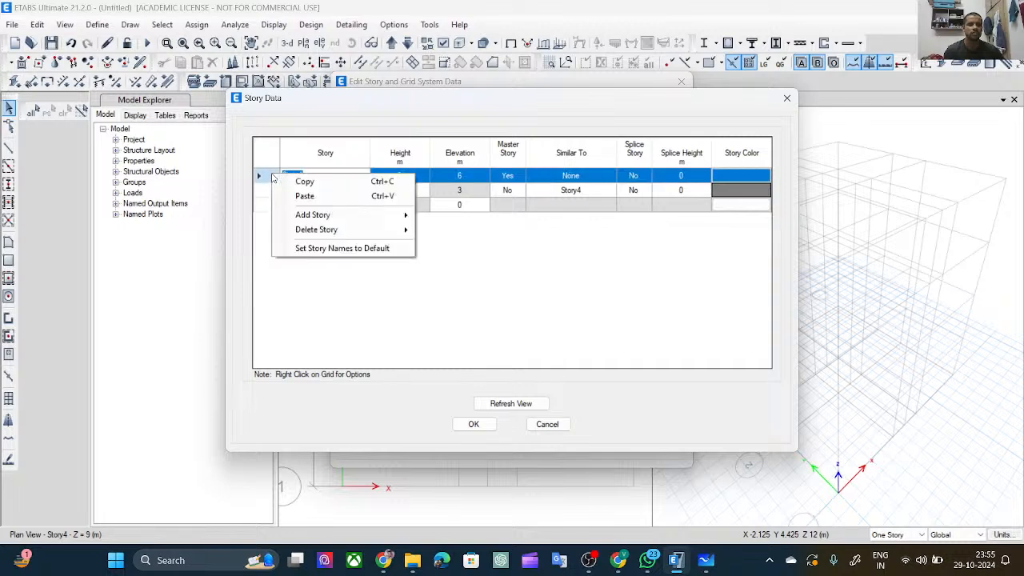
left_click(525, 302)
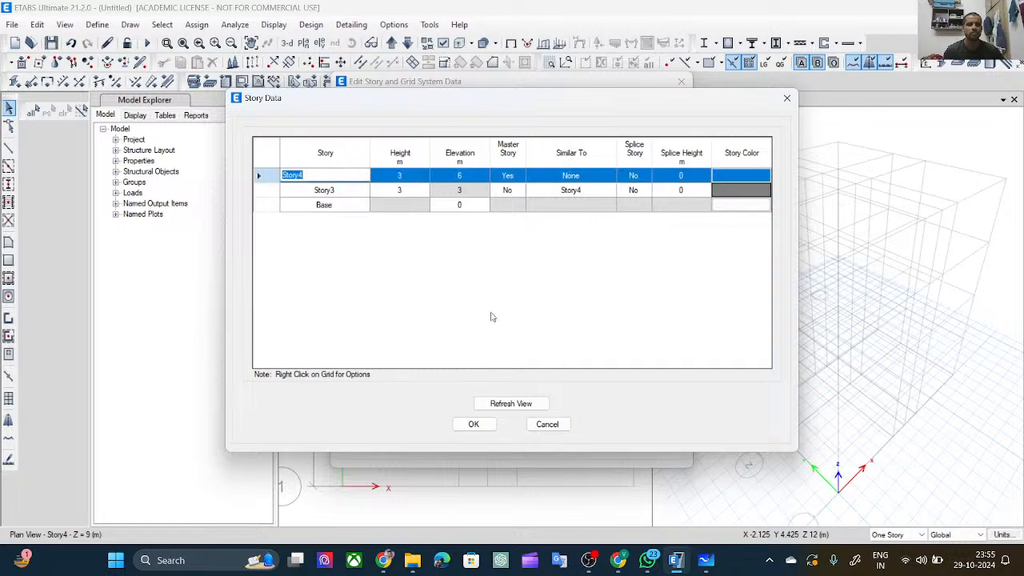
Rename Story3 as GL and Story4 as F-1 in the story data.
left_click(340, 190)
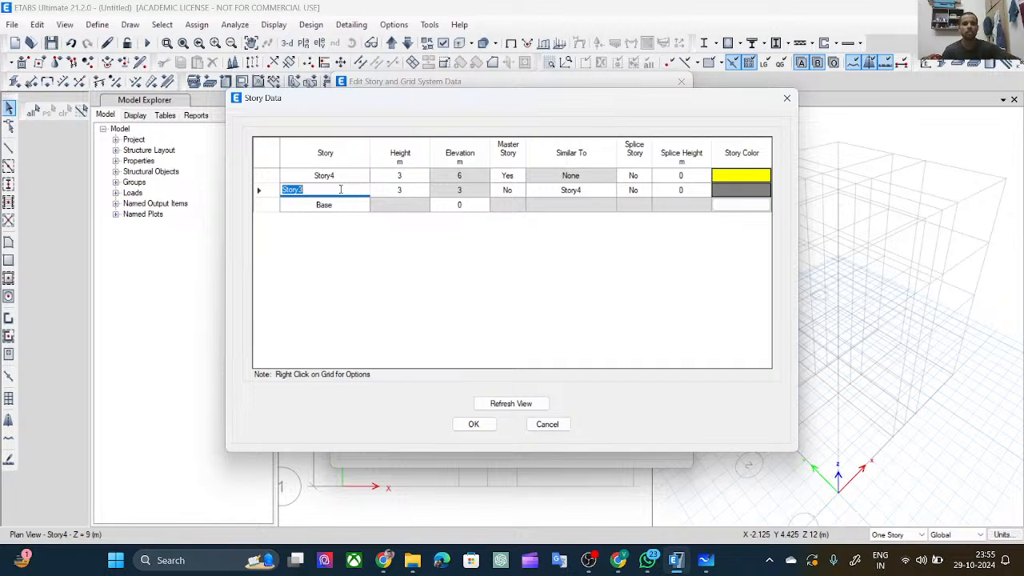
type("D")
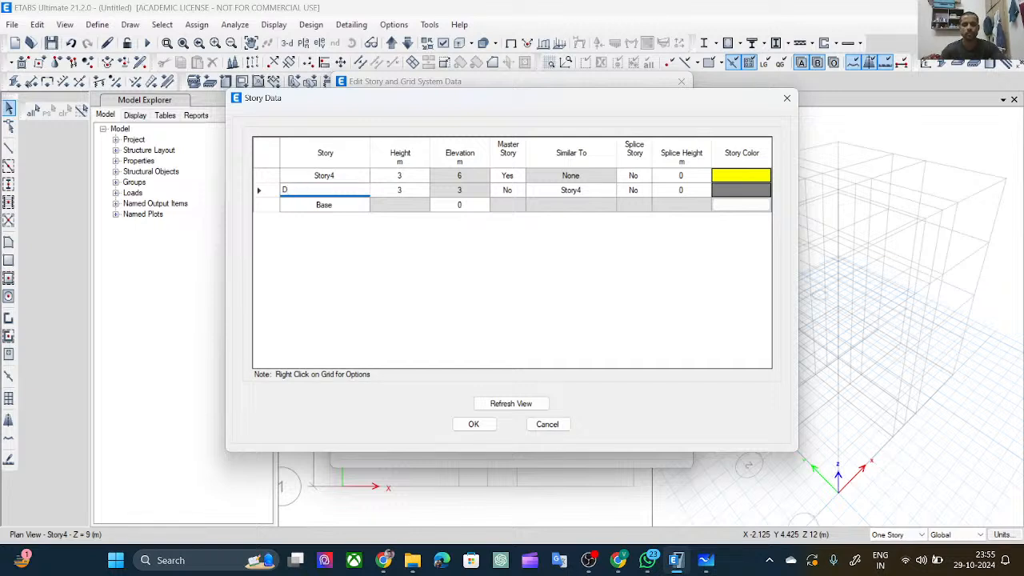
type("GL")
left_click(338, 175)
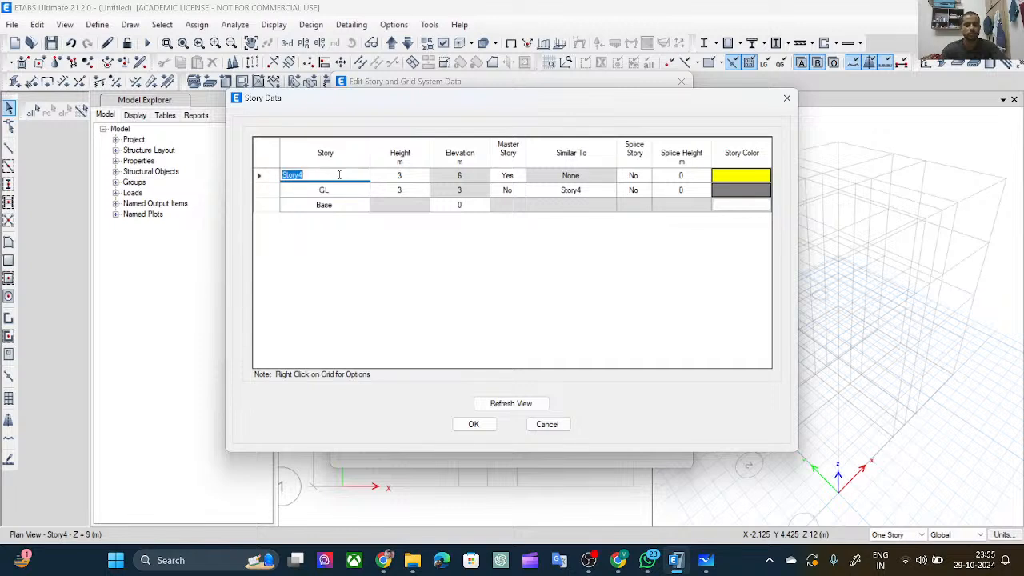
type("F-1")
left_click(378, 260)
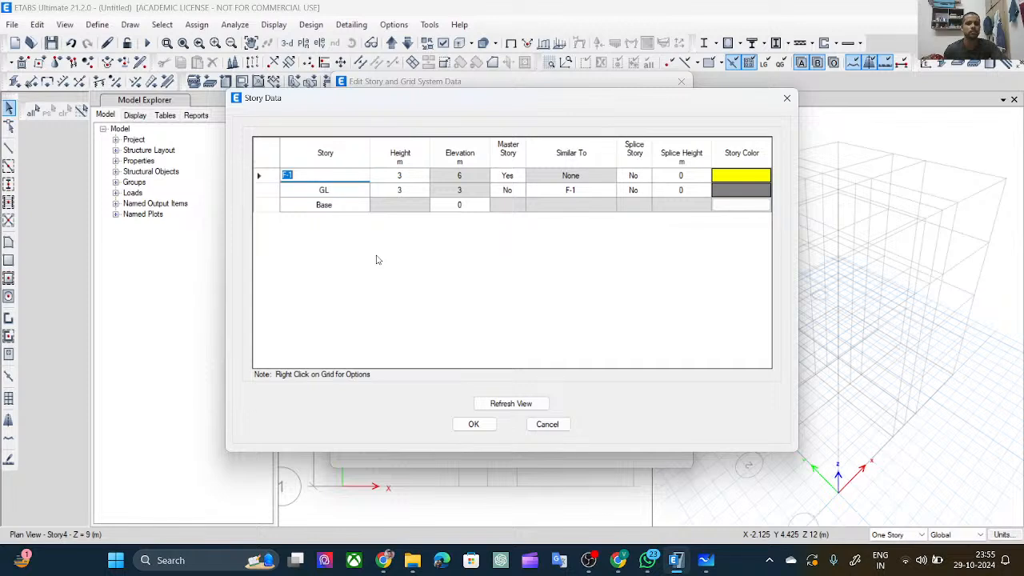
Set the height of the GL story to 1.2 m.
left_click(399, 176)
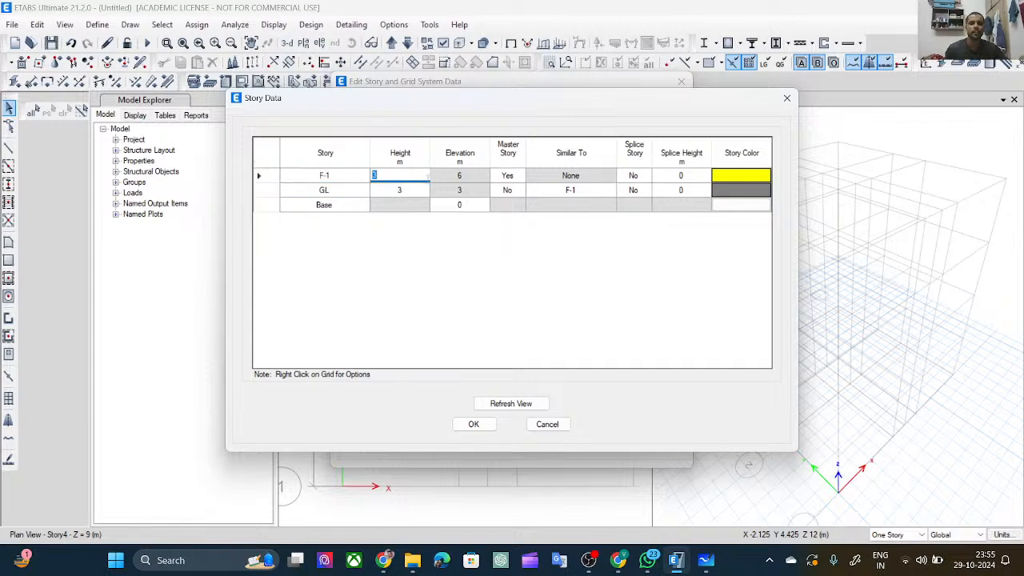
left_click(451, 179)
left_click(408, 192)
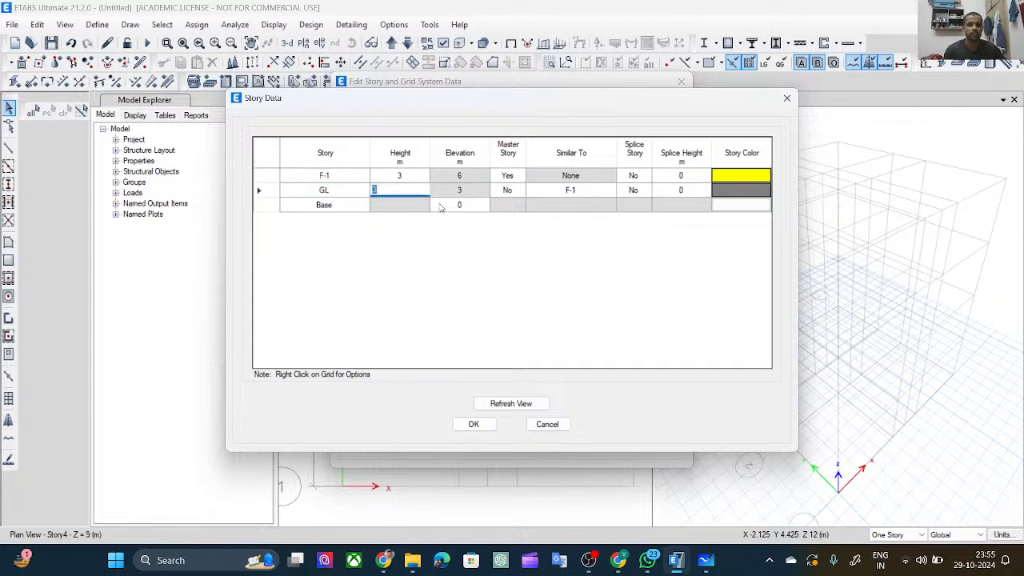
left_click(440, 206)
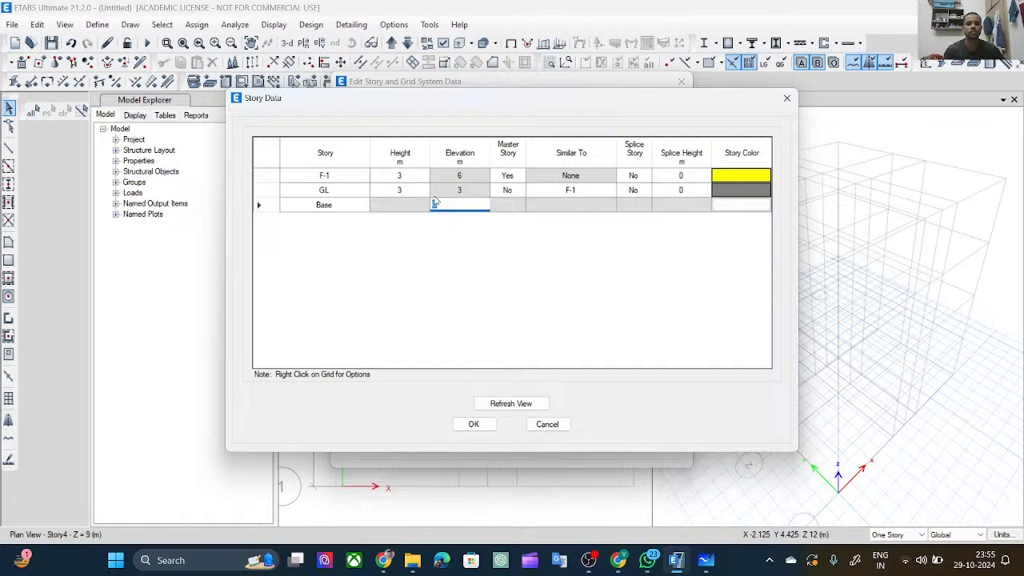
left_click(420, 191)
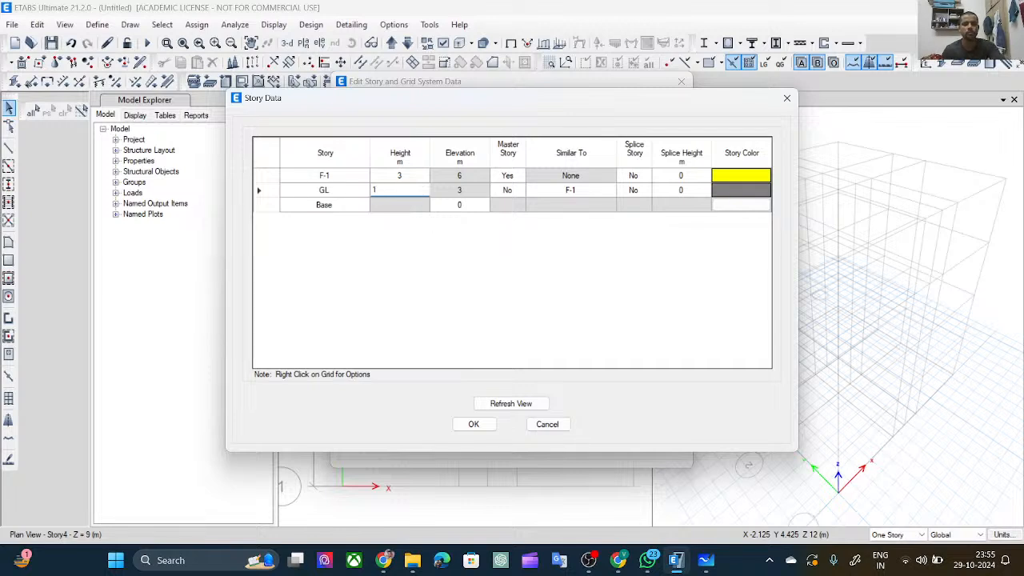
type("1.2")
key("Return")
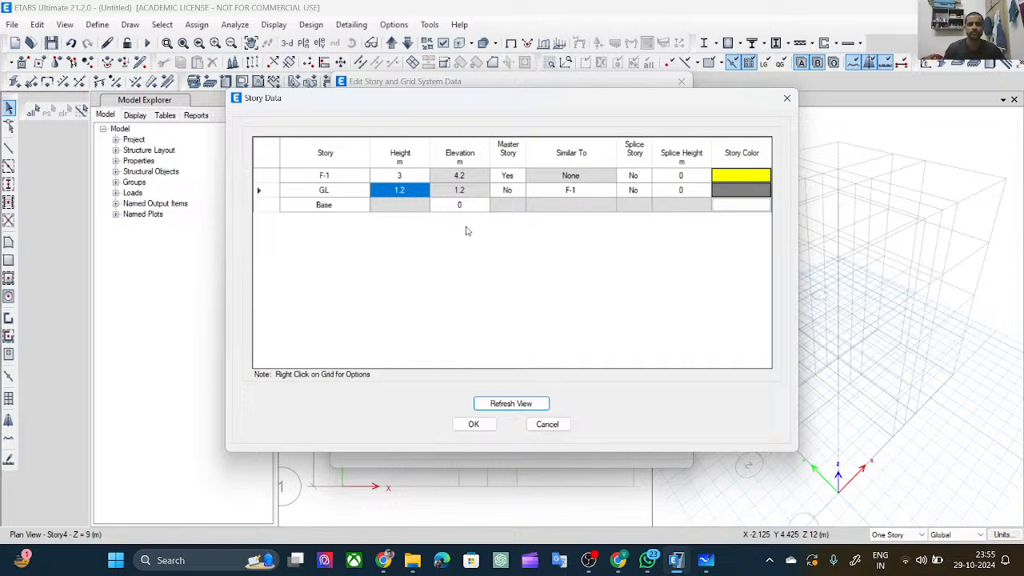
key("F2")
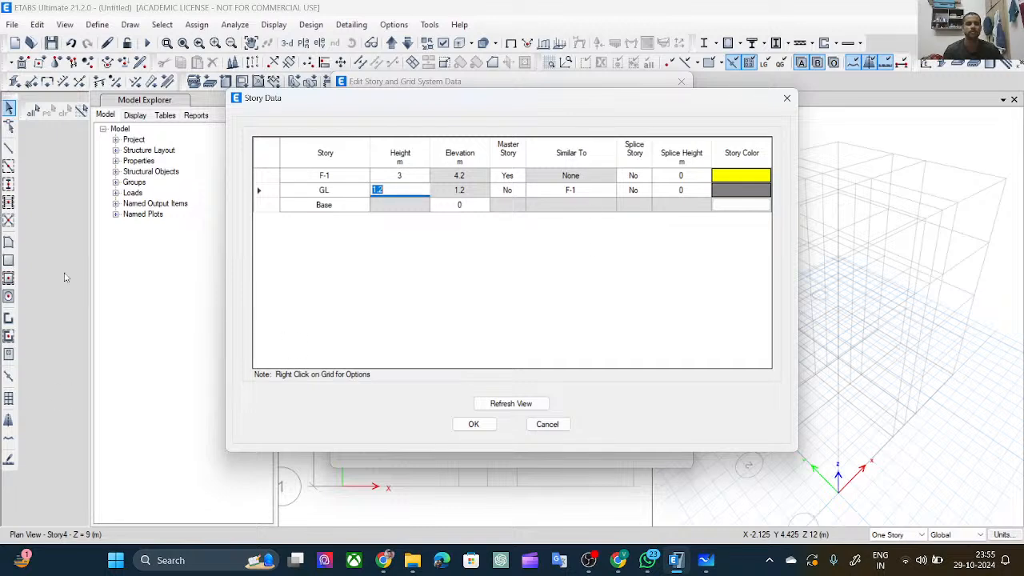
Accept the story and grid system data and close the plan view, leaving only the 3-D view open.
left_click(476, 425)
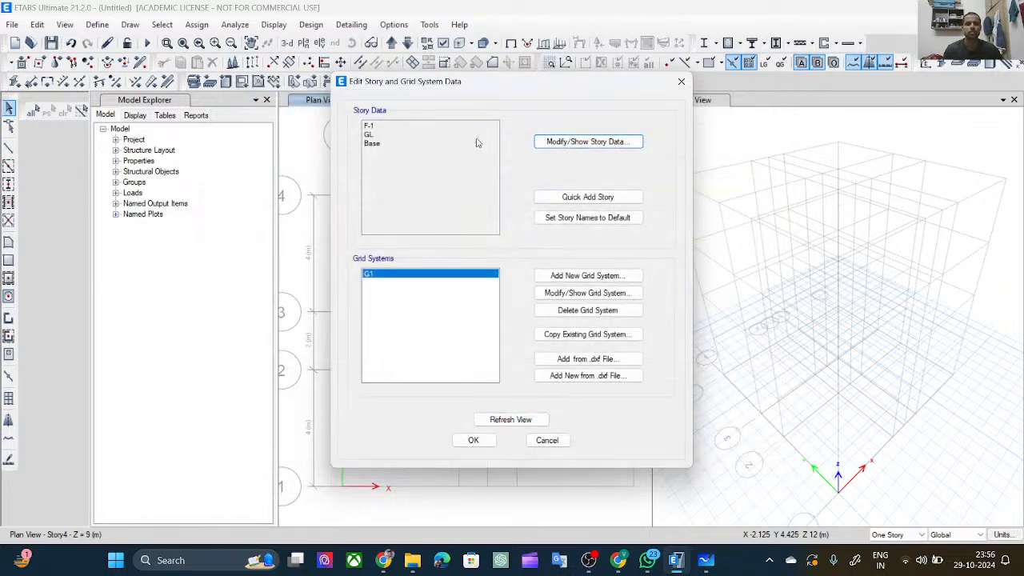
left_click(474, 440)
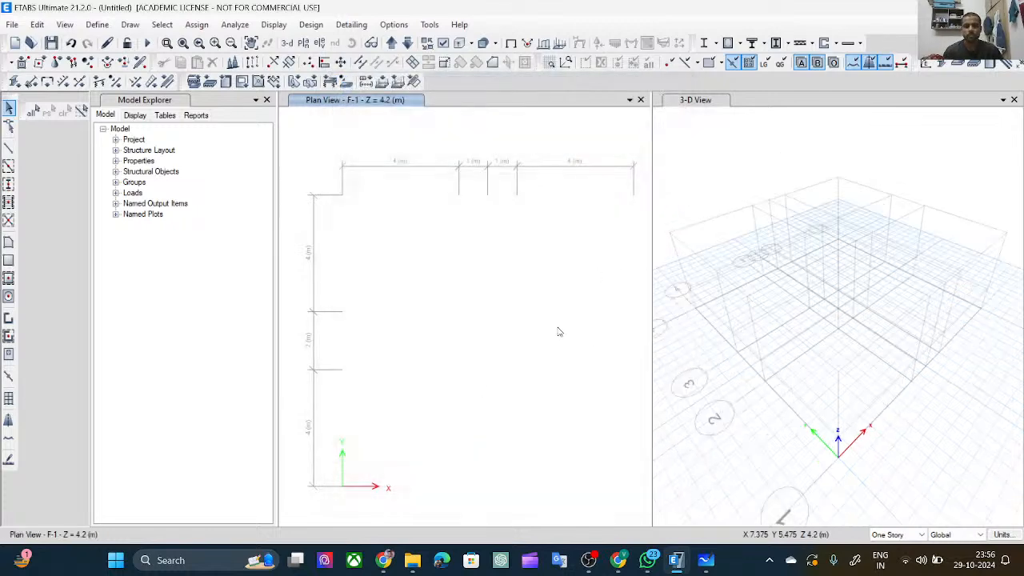
left_click(641, 99)
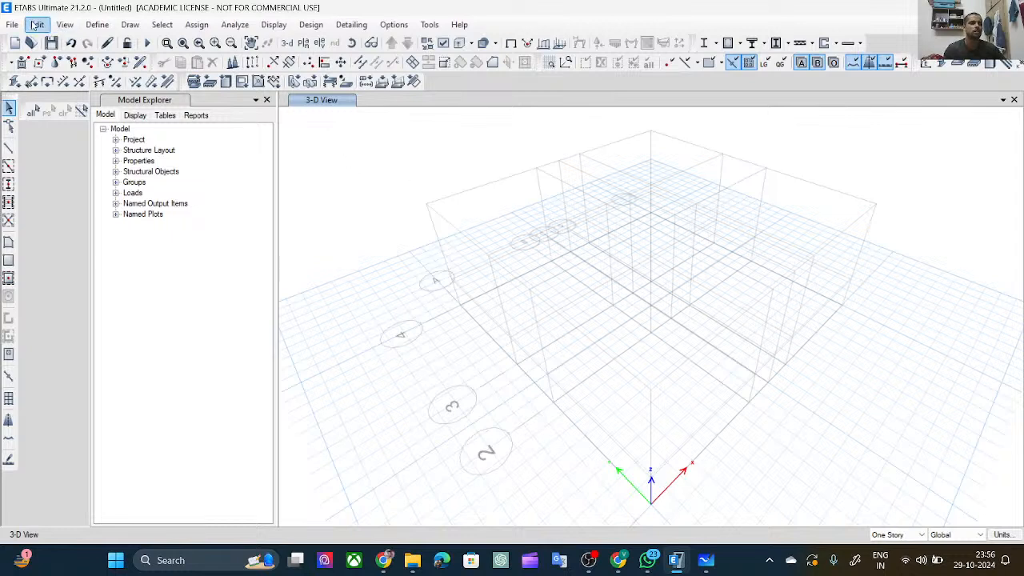
Add a new material for region India with type Concrete, the Indian standard and grade M20.
left_click(96, 26)
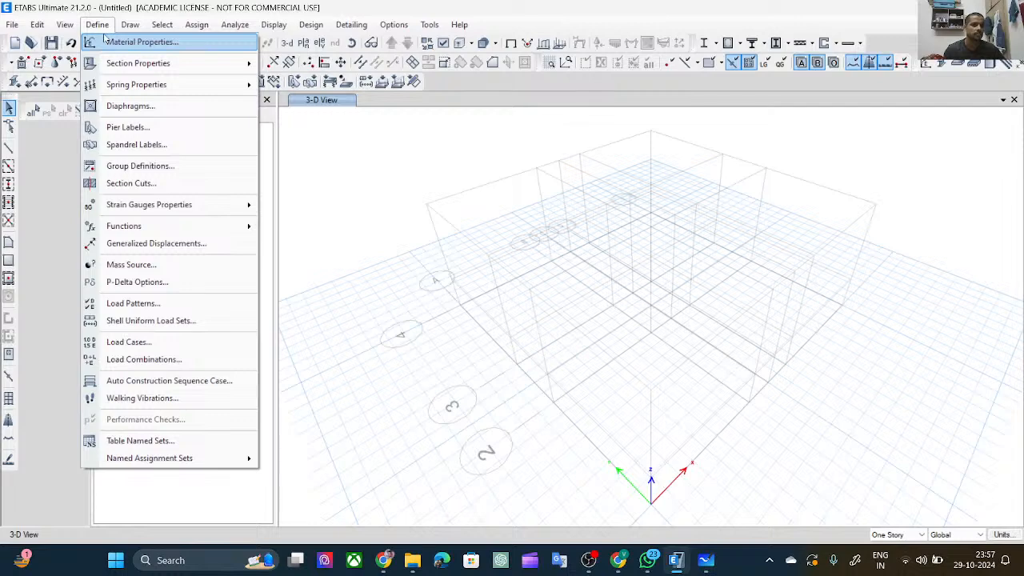
left_click(100, 29)
left_click(101, 29)
left_click(155, 44)
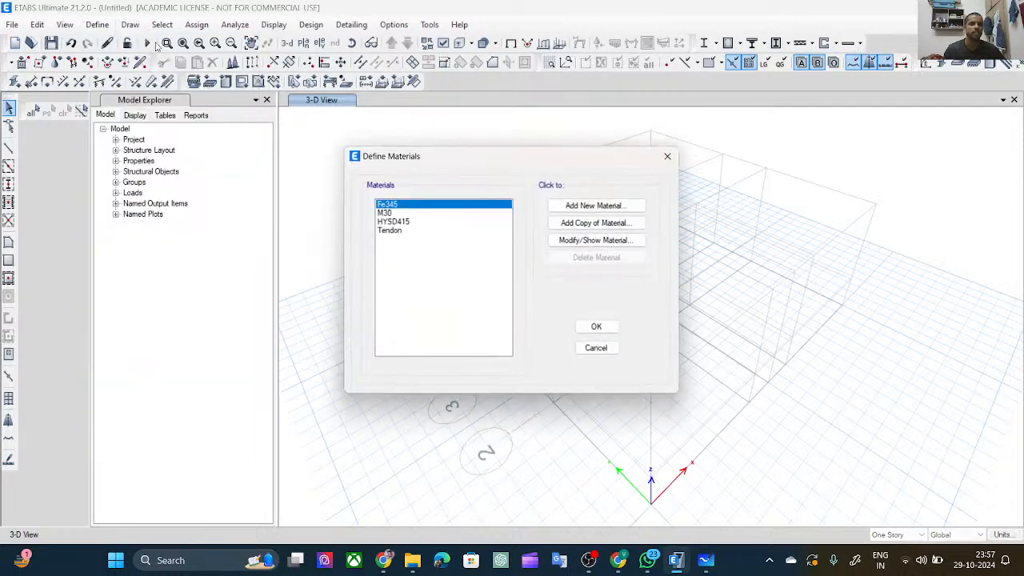
left_click(401, 213)
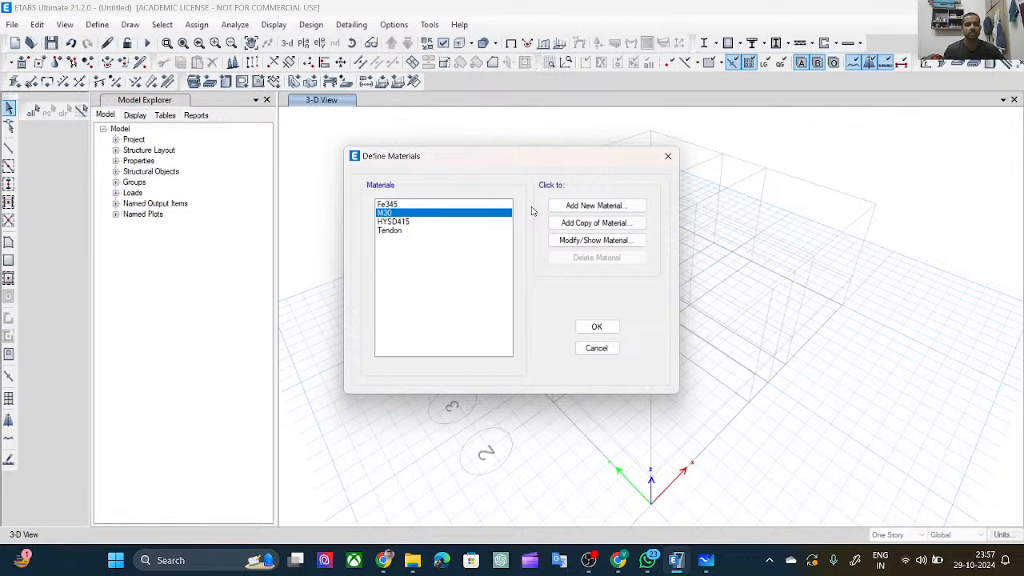
left_click(573, 208)
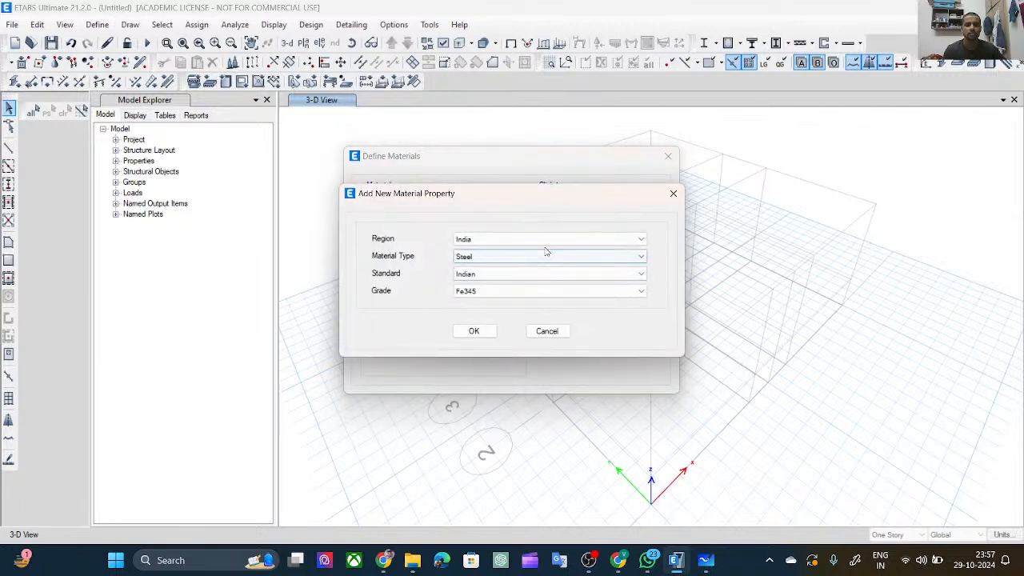
left_click_drag(539, 208, 518, 178)
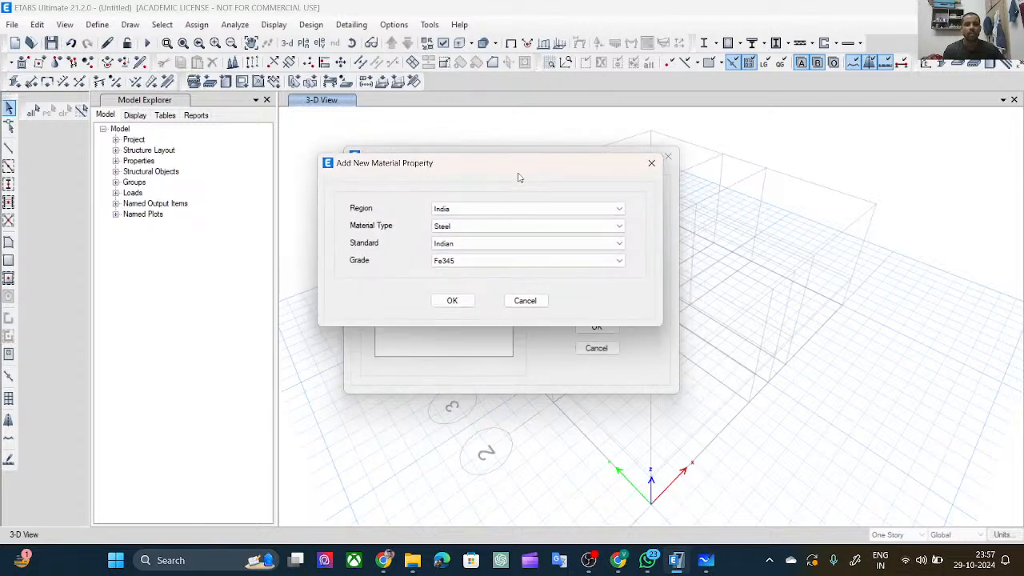
left_click(592, 227)
left_click(560, 240)
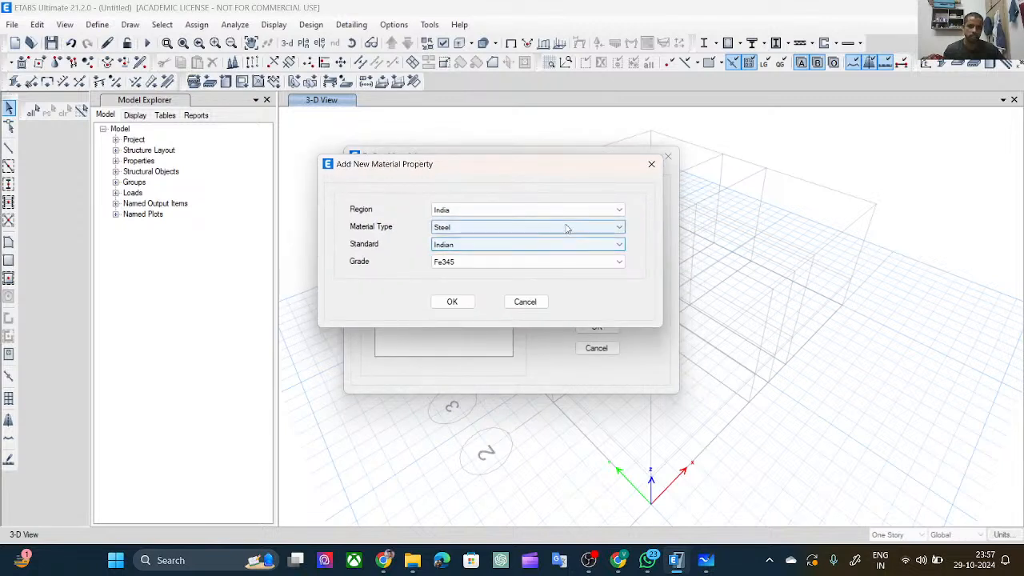
left_click(568, 227)
left_click(558, 249)
left_click(554, 246)
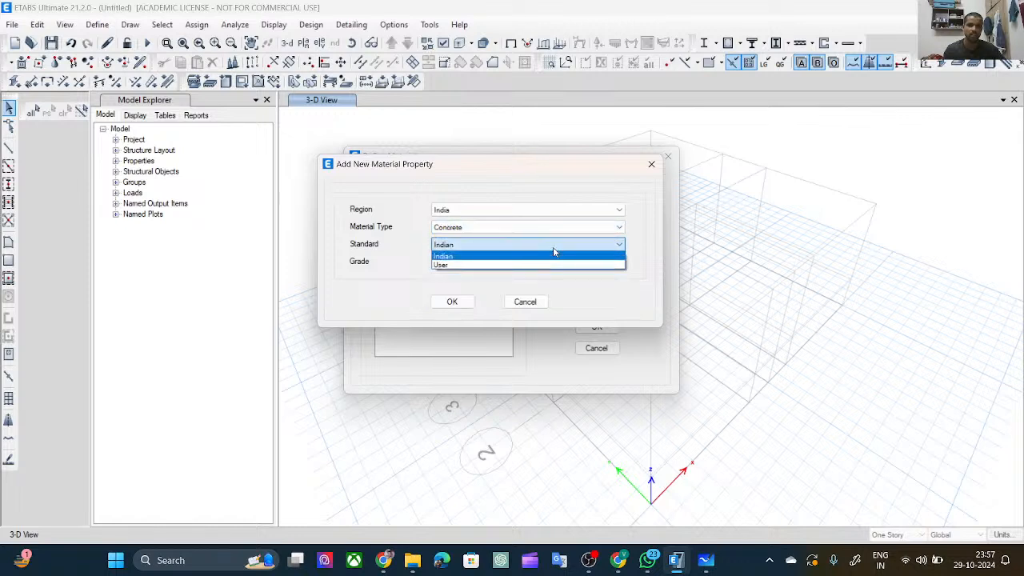
left_click(555, 255)
left_click(560, 262)
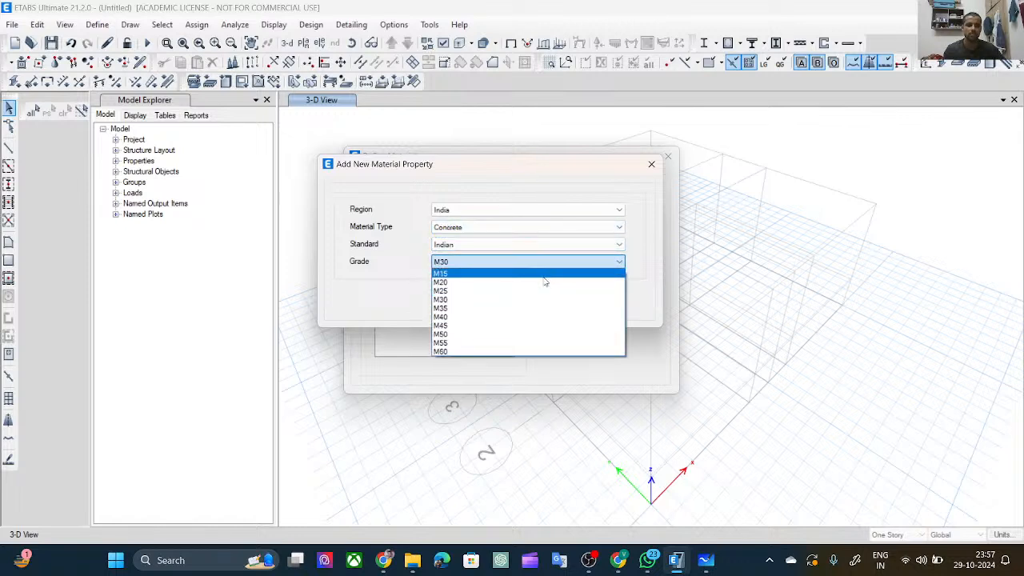
left_click(536, 283)
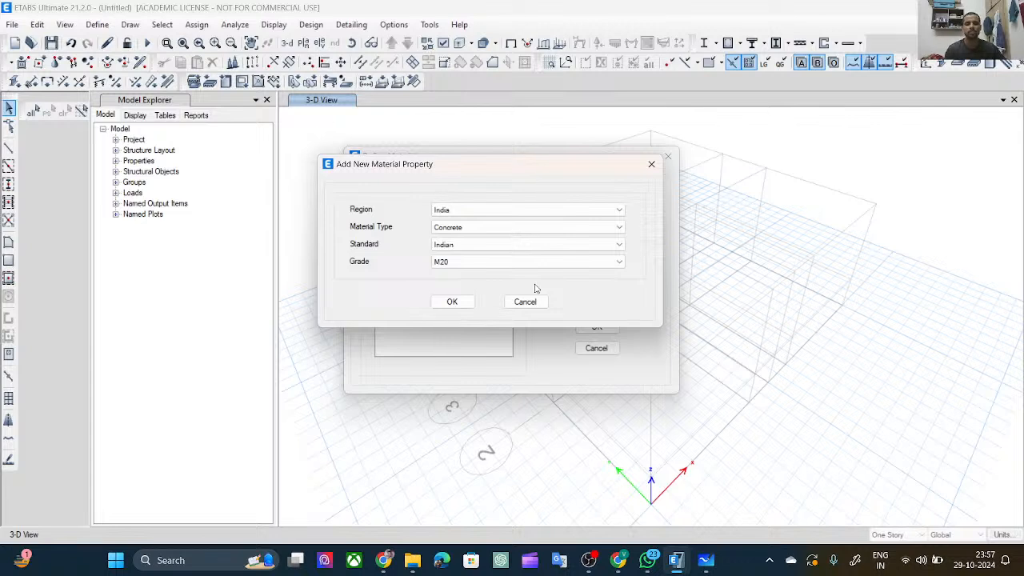
left_click(467, 302)
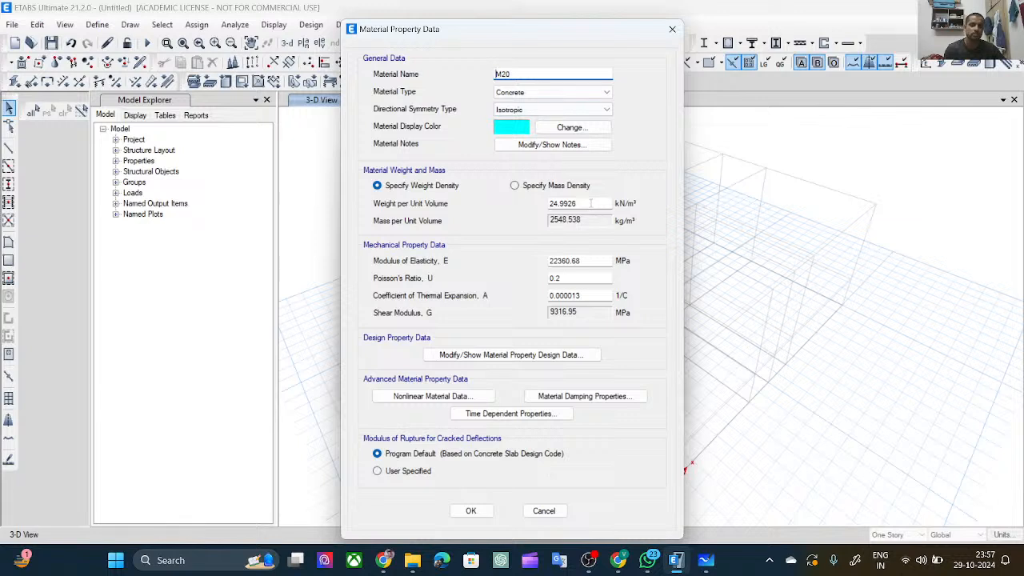
Set the M20 concrete's weight per unit volume to 25 kN/m³ and check its design property data.
left_click_drag(591, 203, 550, 203)
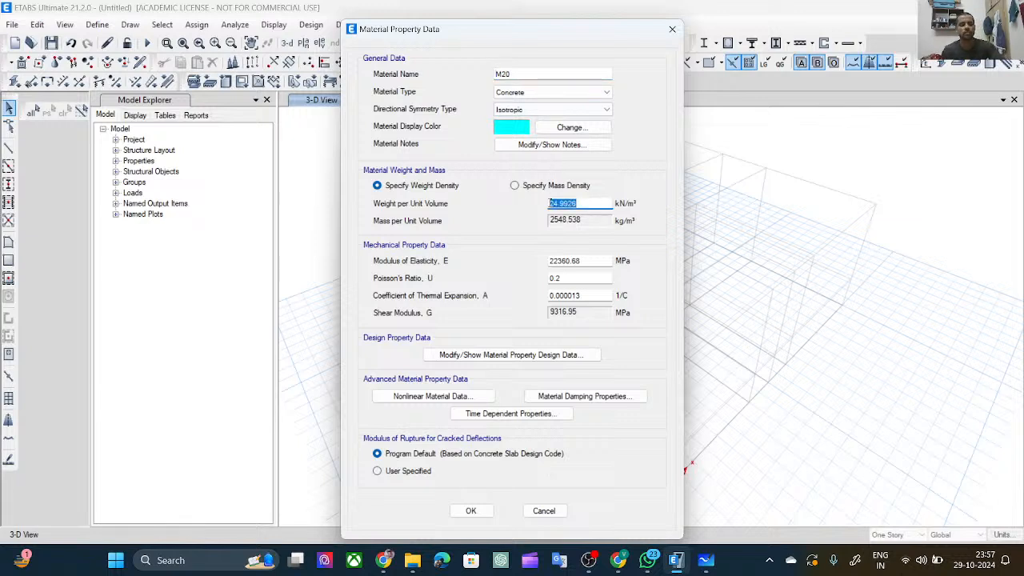
type("25")
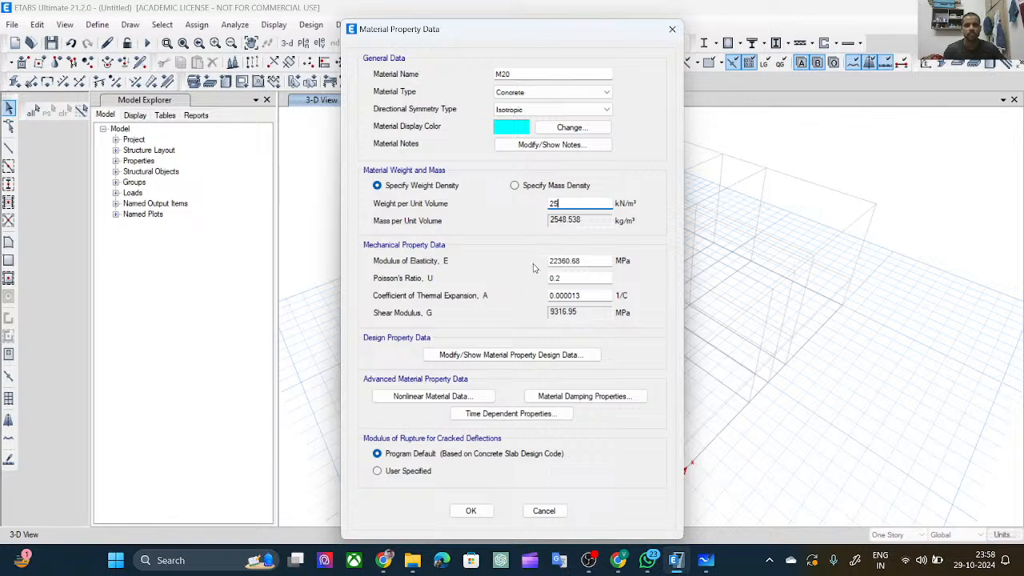
left_click(487, 355)
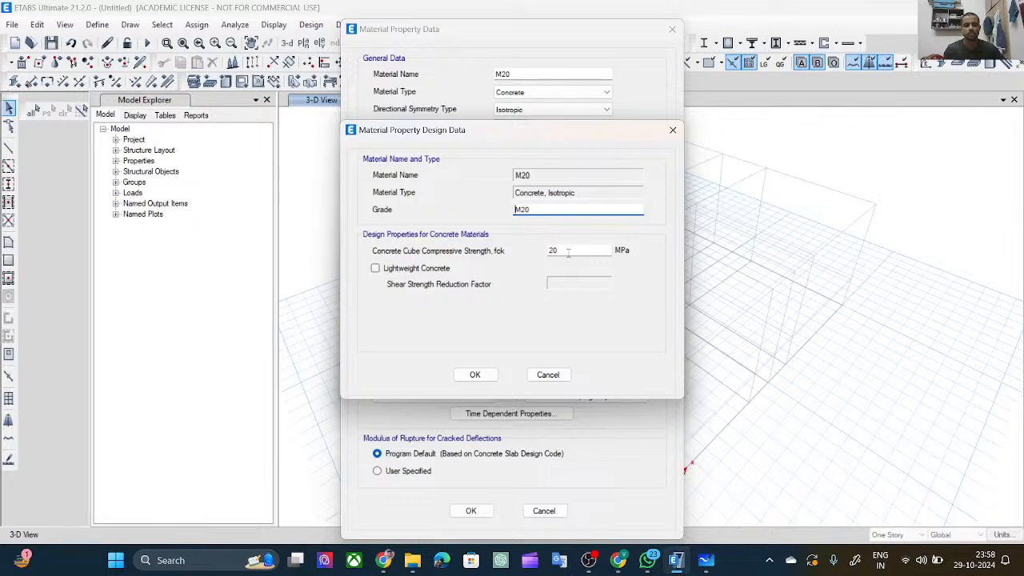
left_click_drag(551, 133, 524, 281)
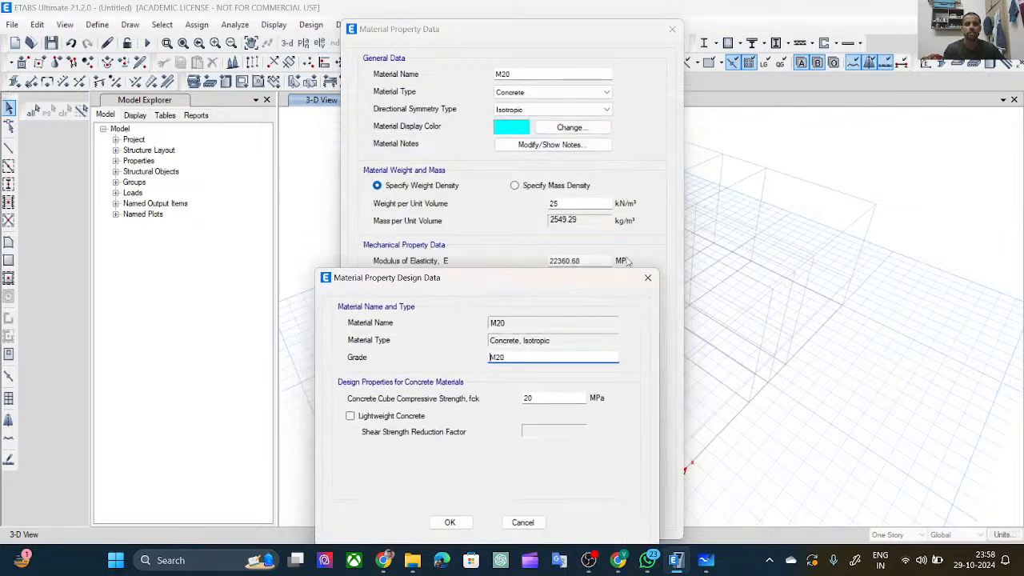
left_click(650, 279)
left_click(554, 204)
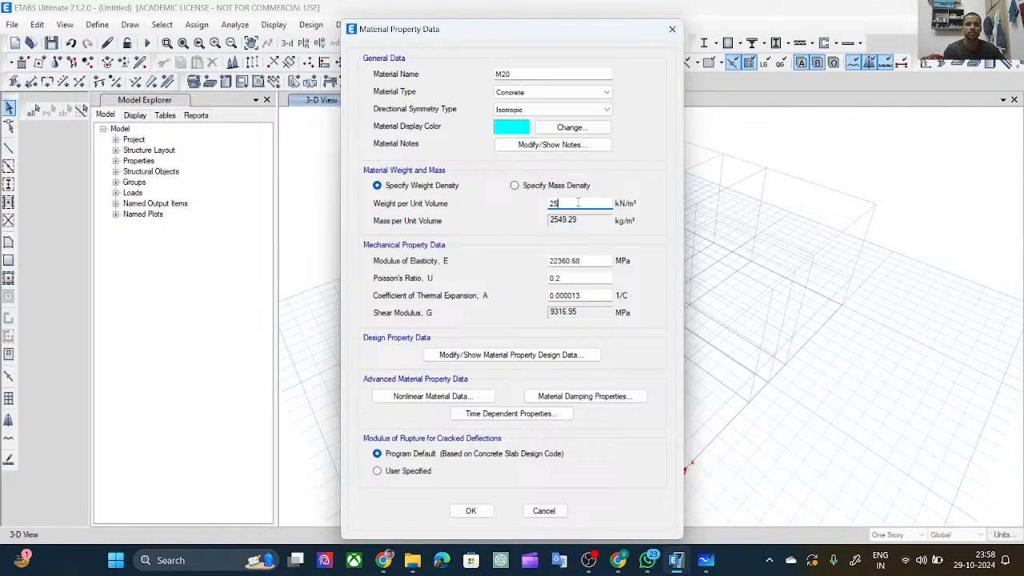
Check the M20 concrete's damping properties without changing them and accept the material.
left_click(560, 395)
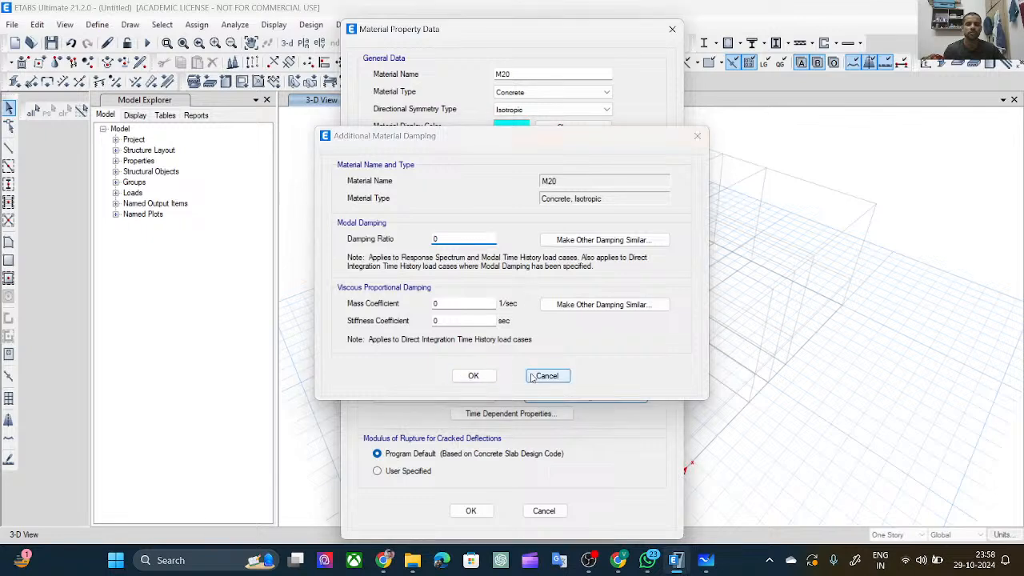
left_click(545, 375)
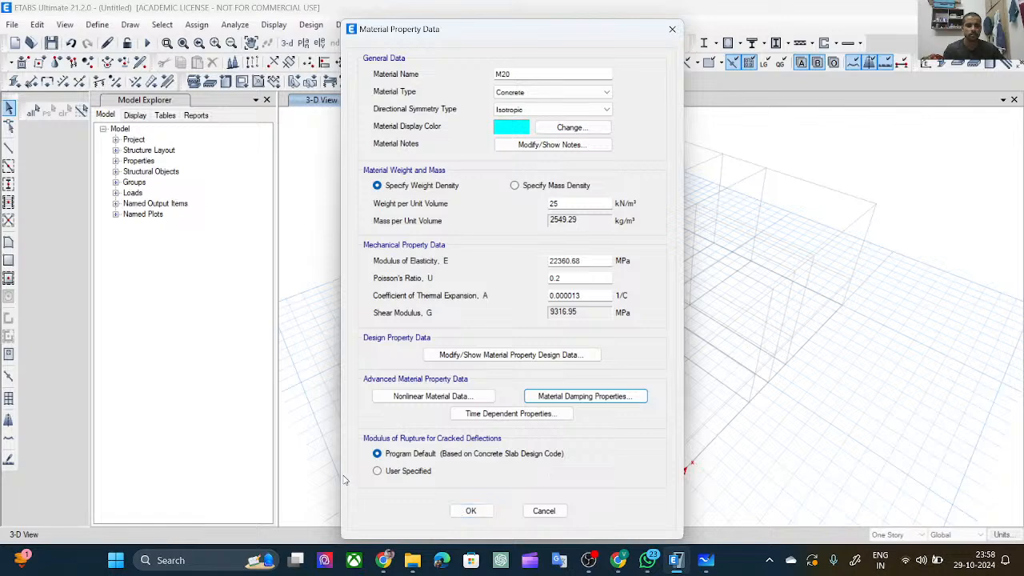
left_click(481, 512)
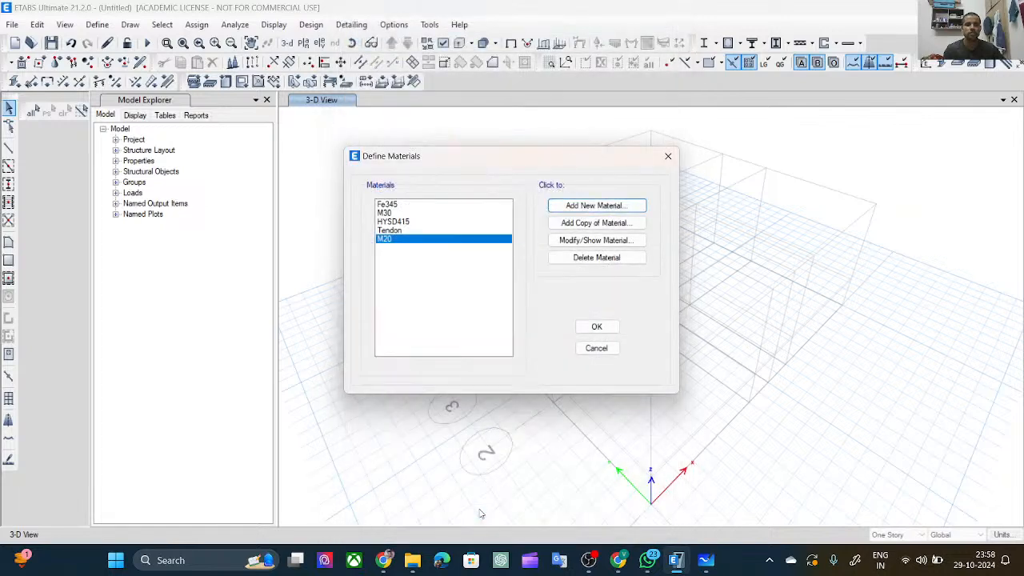
Add a new material for region India with type Rebar, the Indian standard and HYSD Grade 500.
left_click(569, 205)
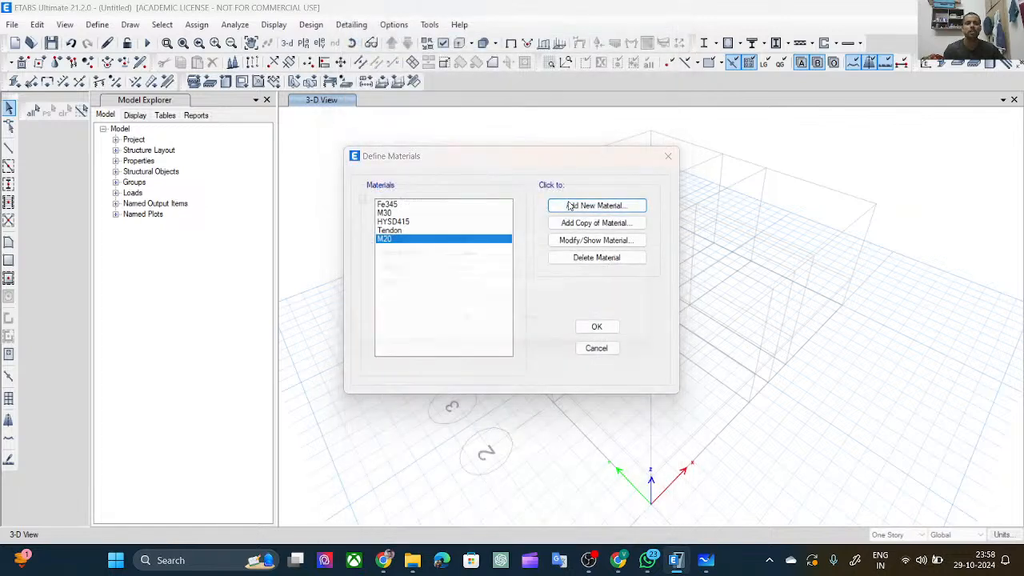
left_click(631, 255)
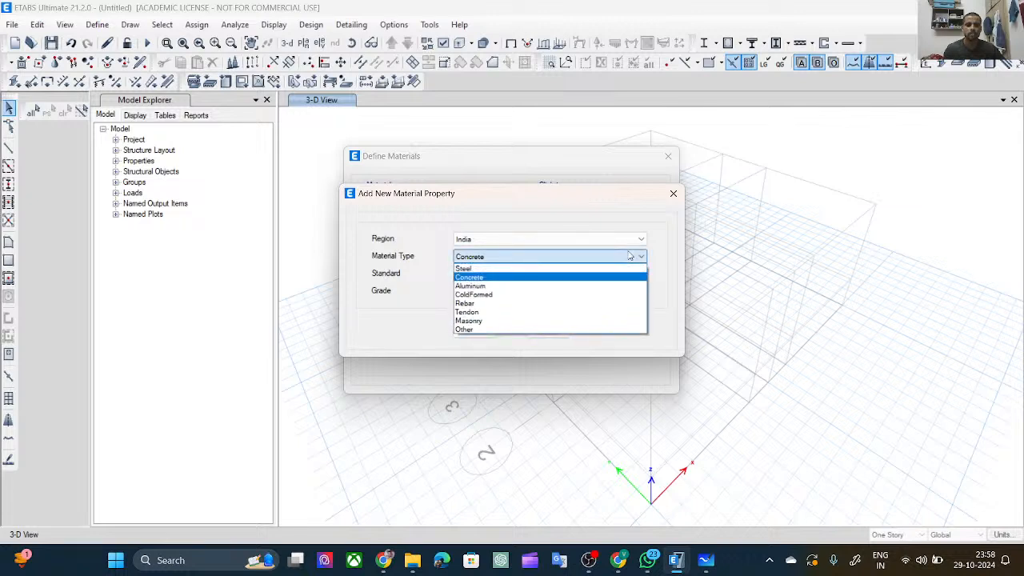
left_click(599, 304)
left_click(589, 293)
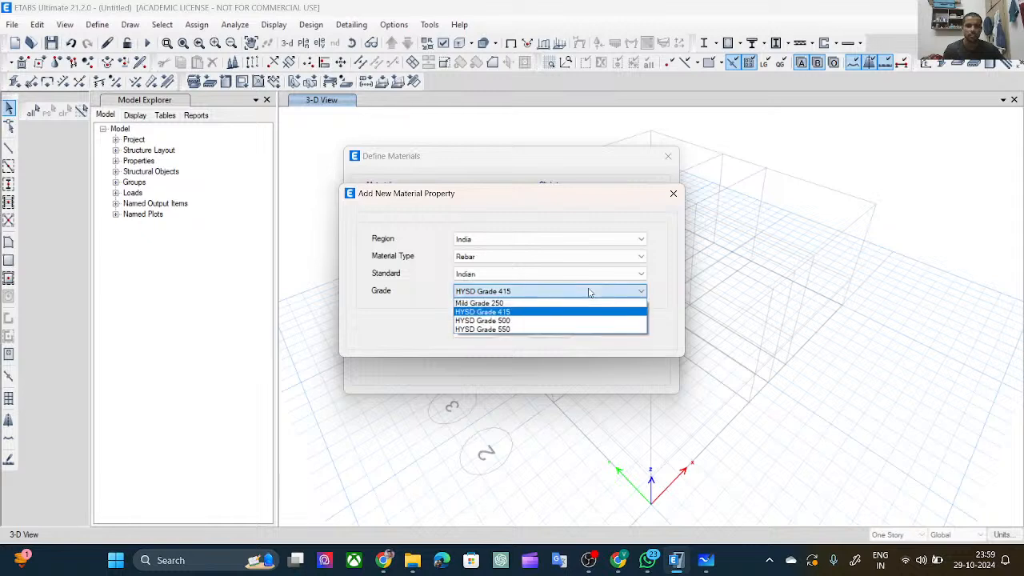
left_click(554, 321)
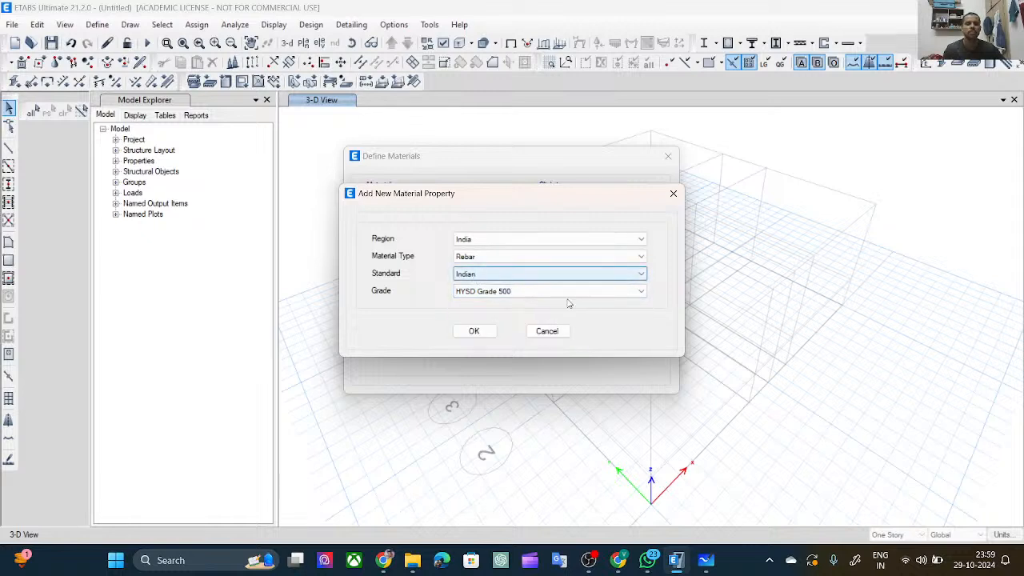
left_click(474, 331)
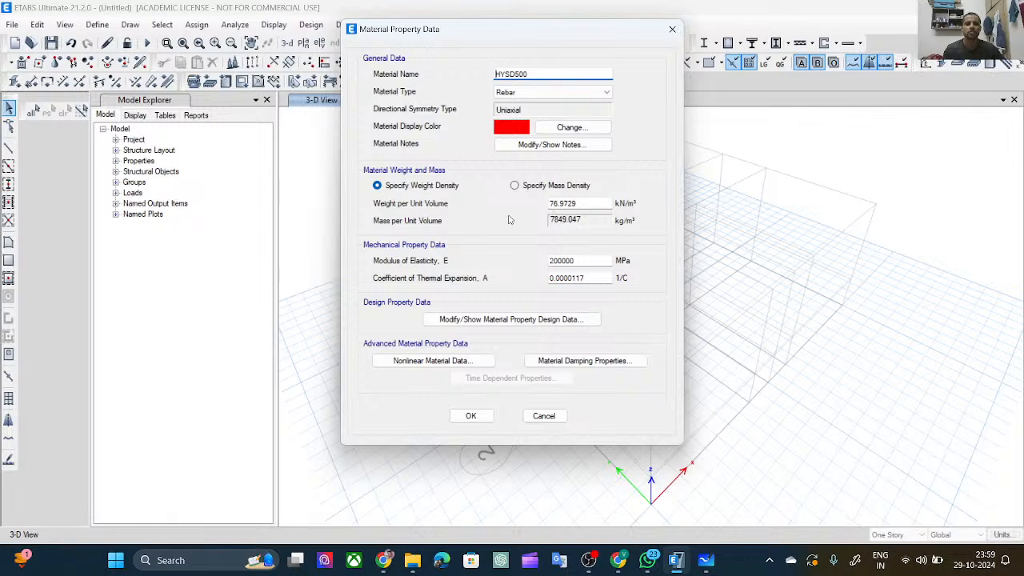
Review the HYSD500 rebar's design property data, then accept the material and the material definitions.
left_click(546, 319)
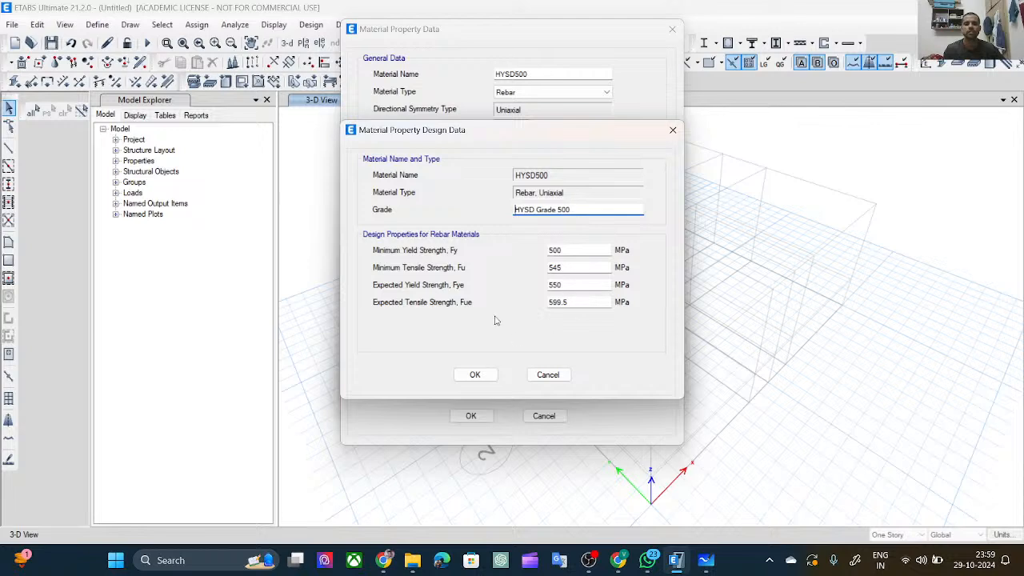
left_click(472, 375)
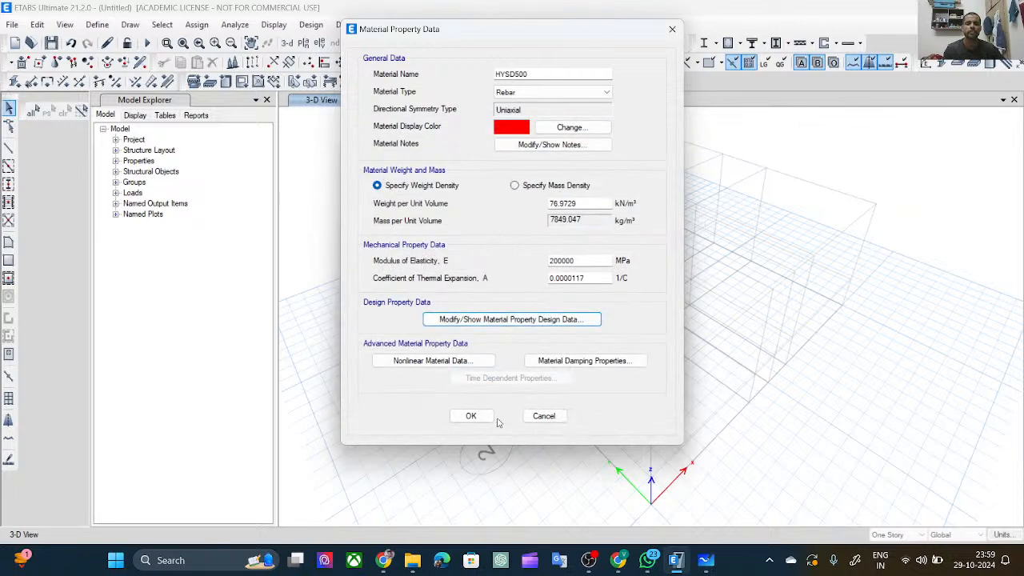
left_click(484, 423)
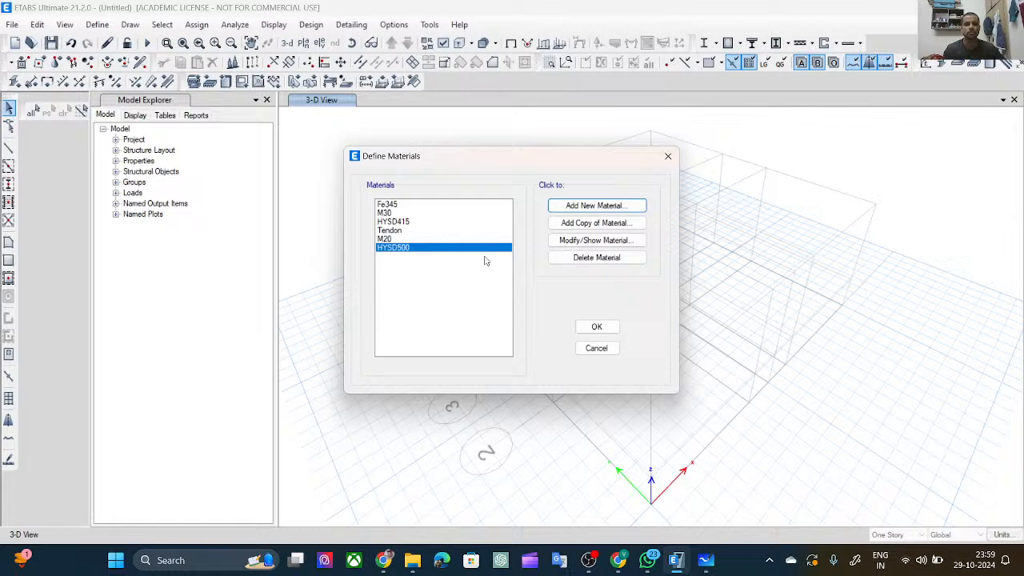
left_click(593, 327)
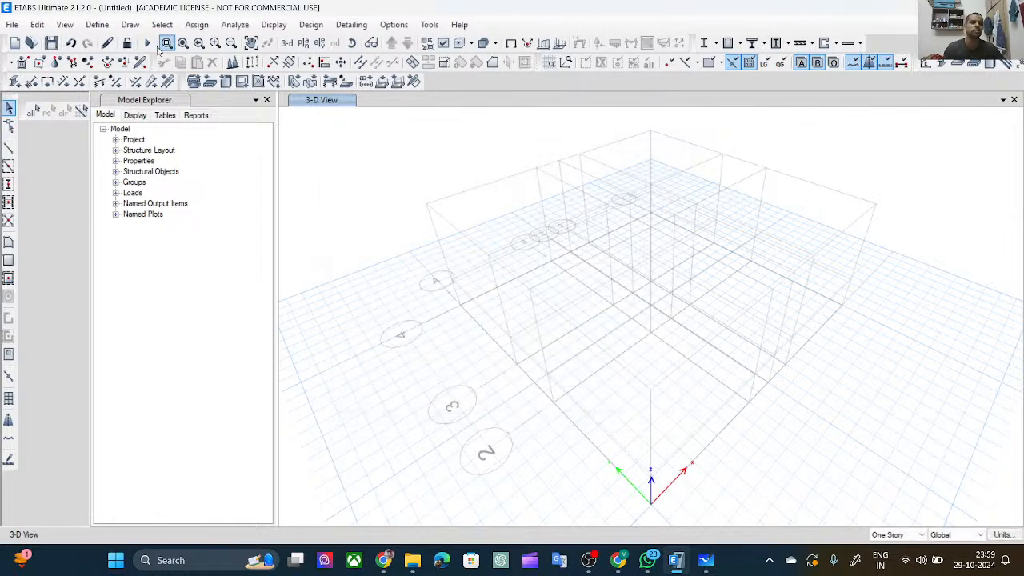
Look through the list of defined materials and leave it without making changes.
left_click(102, 24)
left_click(120, 42)
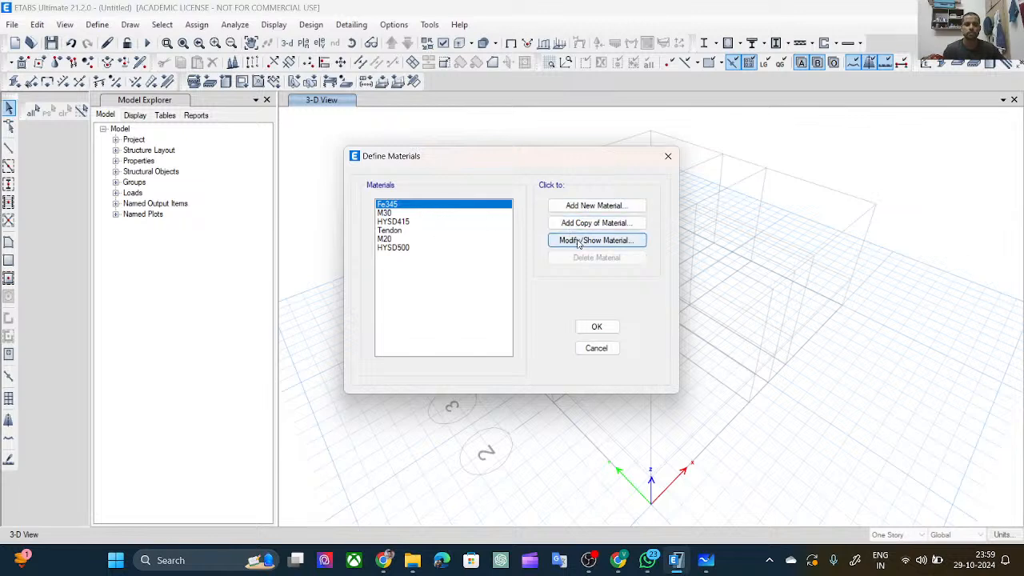
left_click(433, 213)
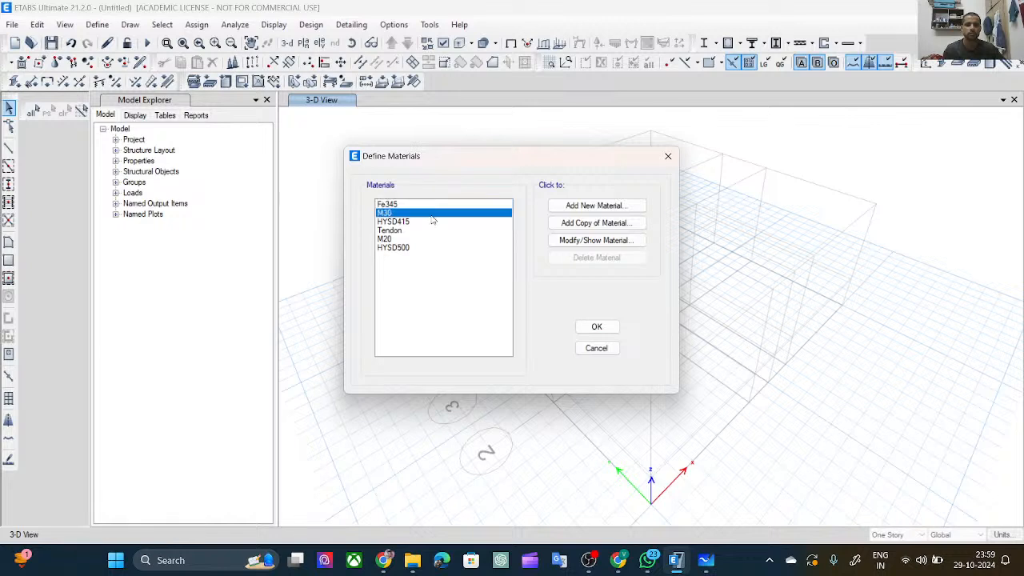
left_click(431, 222)
left_click(432, 238)
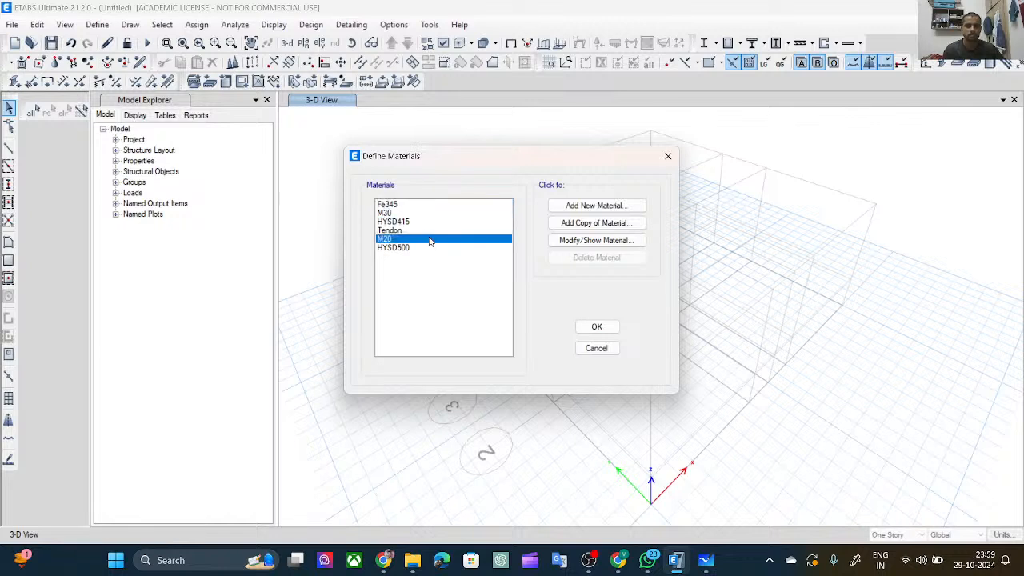
left_click(430, 230)
left_click(426, 248)
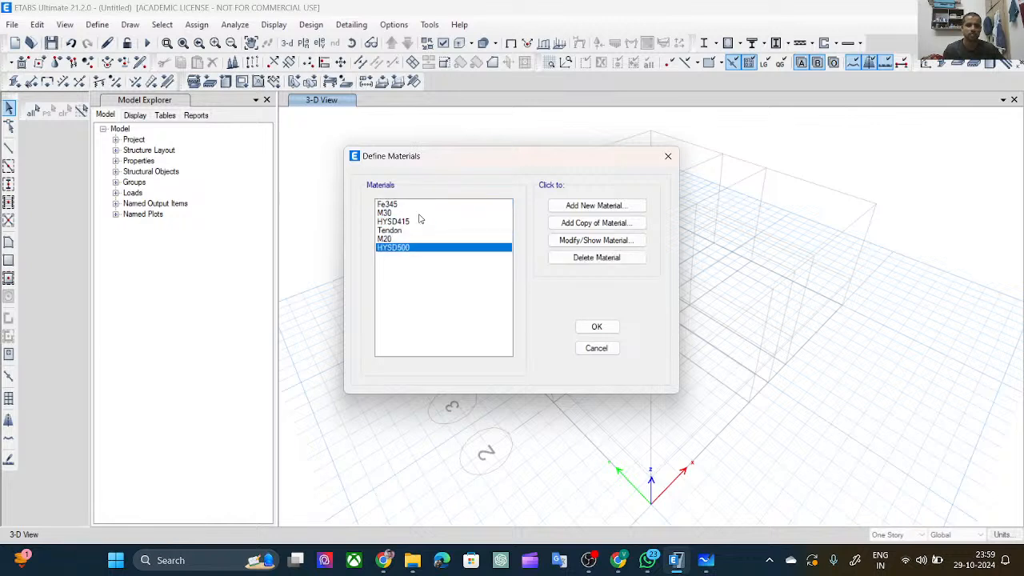
left_click(597, 349)
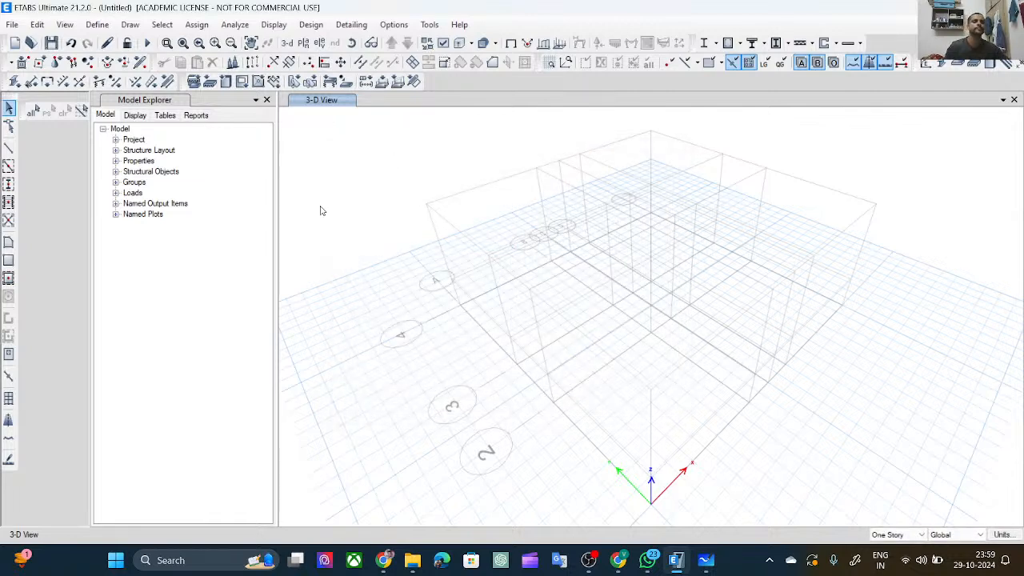
Start a new concrete rectangular frame section in the frame property definitions.
left_click(99, 24)
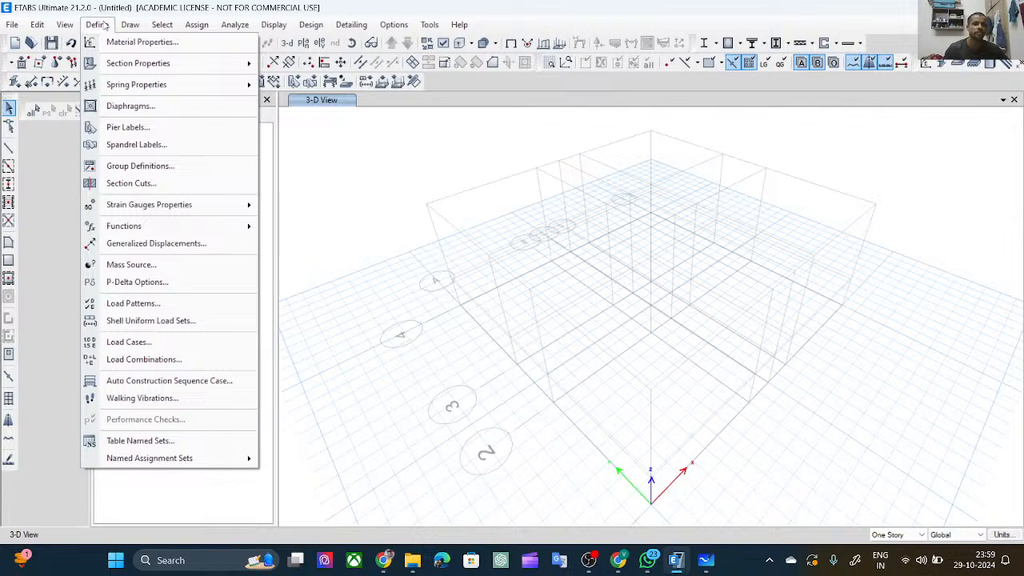
mouse_move(101, 64)
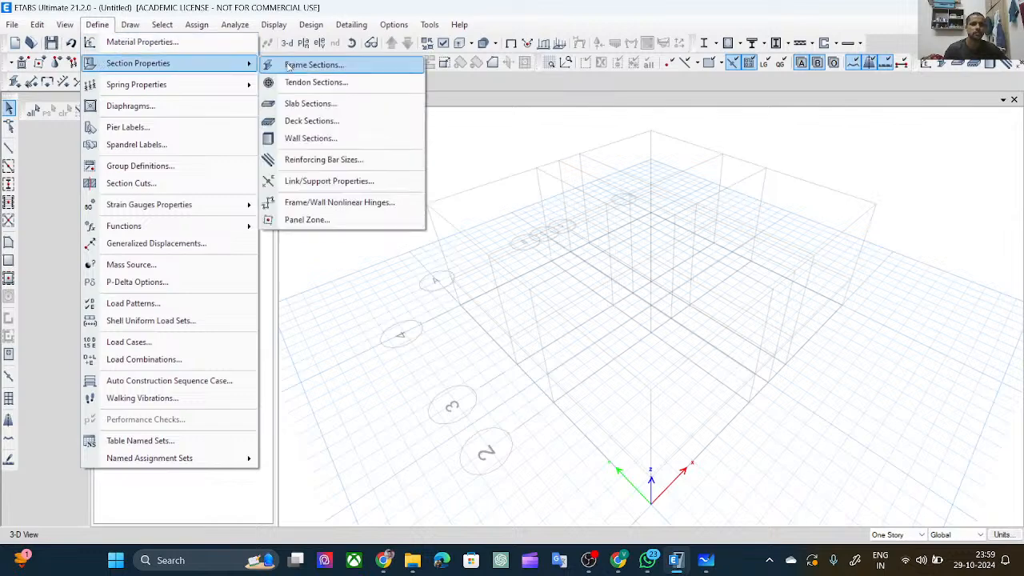
left_click(311, 65)
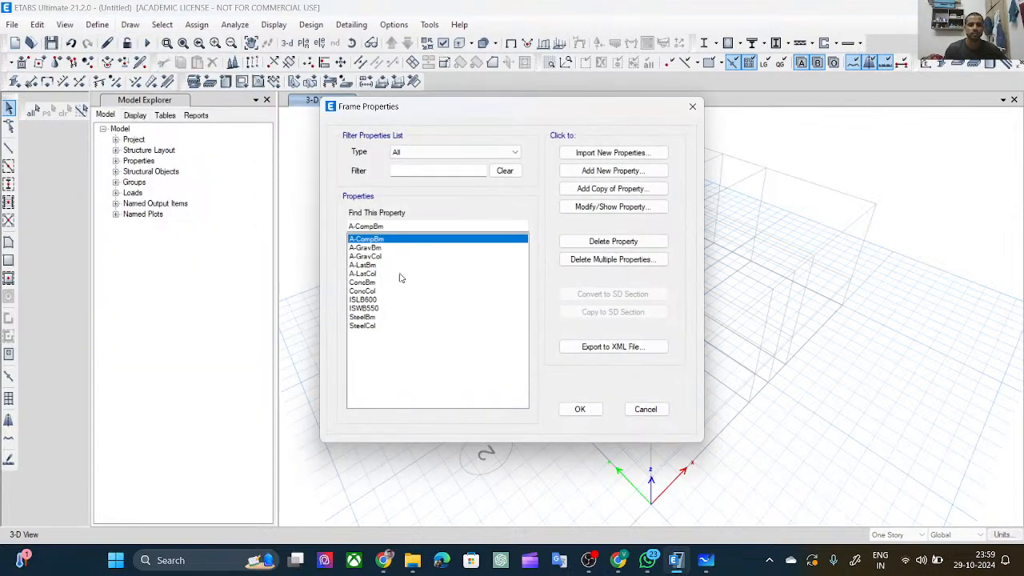
left_click(600, 172)
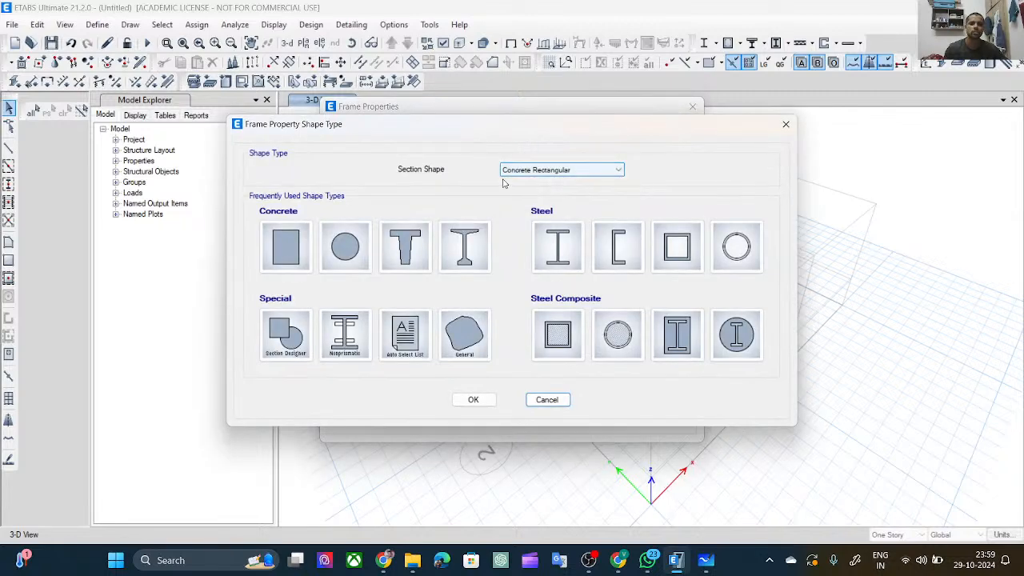
left_click(299, 245)
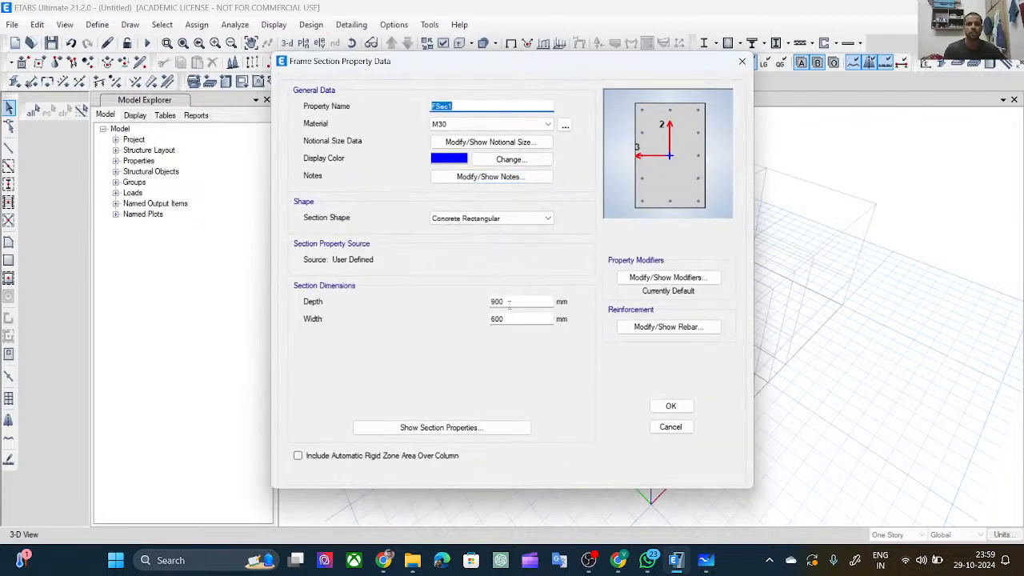
Set the new concrete section's depth and width to 250 mm each.
left_click_drag(509, 303, 484, 305)
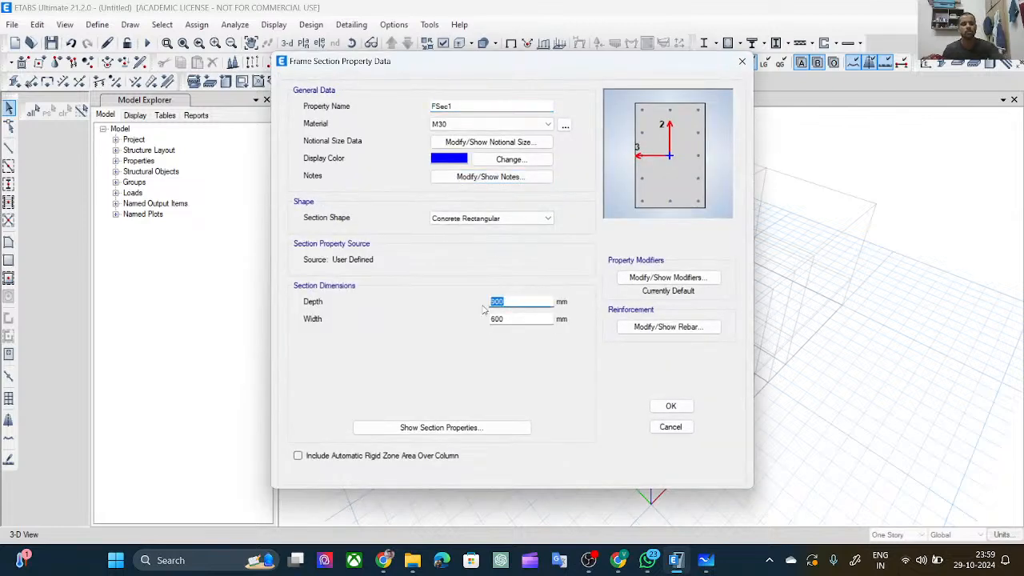
type("250")
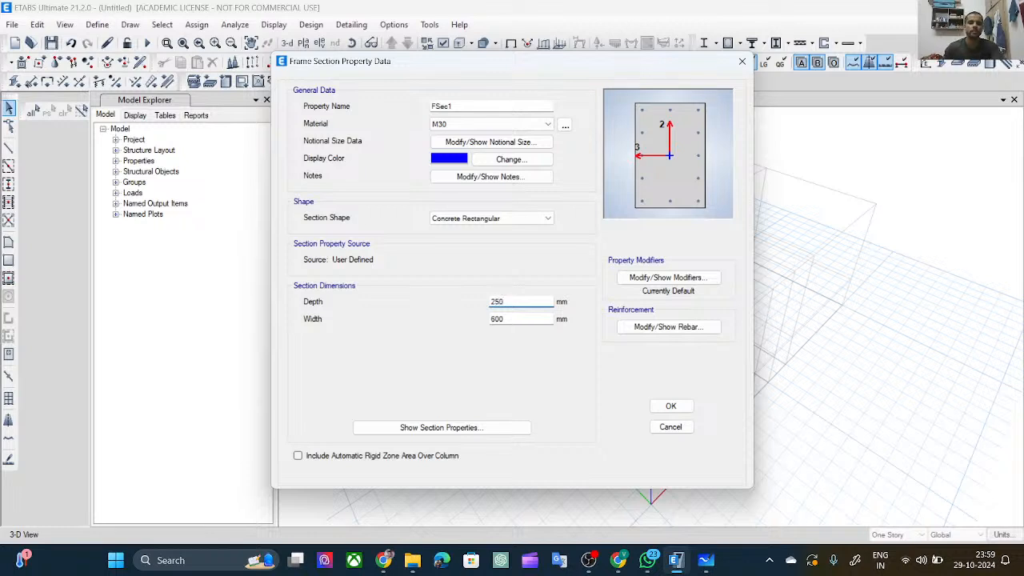
left_click(524, 321)
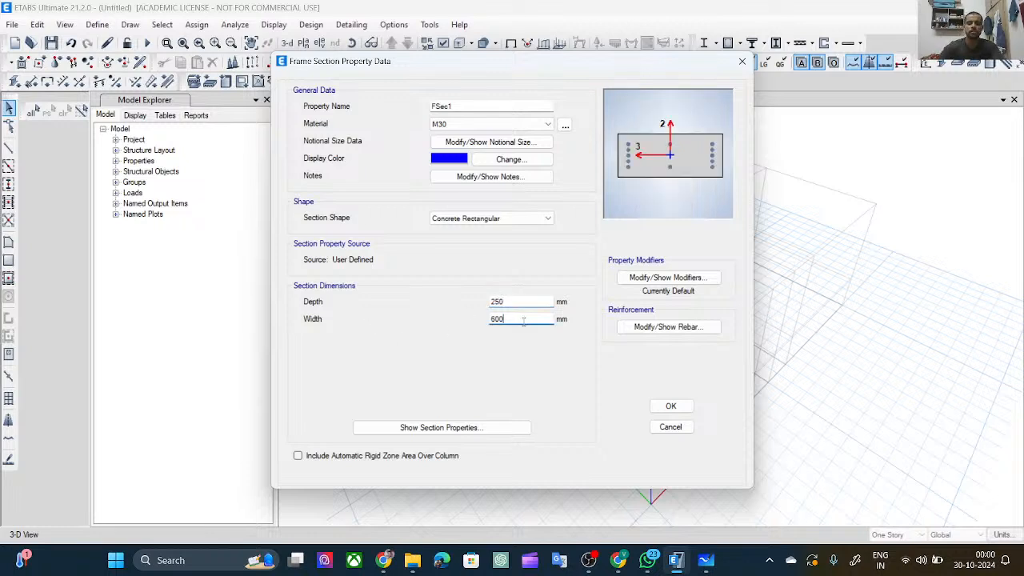
key("BackSpace")
key("BackSpace")
key("BackSpace")
type("250")
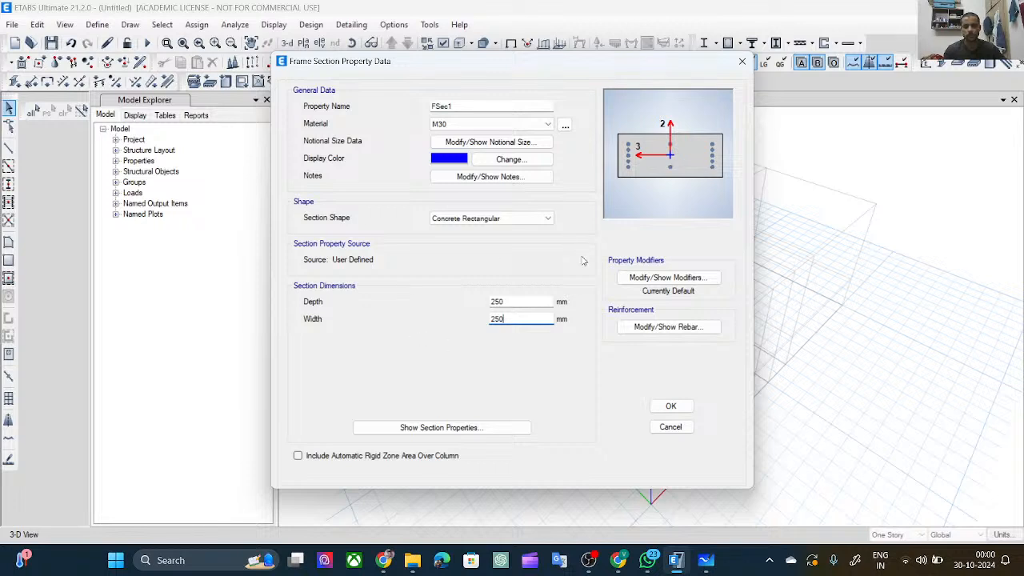
Set the section's stiffness modifiers for moment of inertia about the 2 and 3 axes to 0.7 and accept them.
left_click(632, 280)
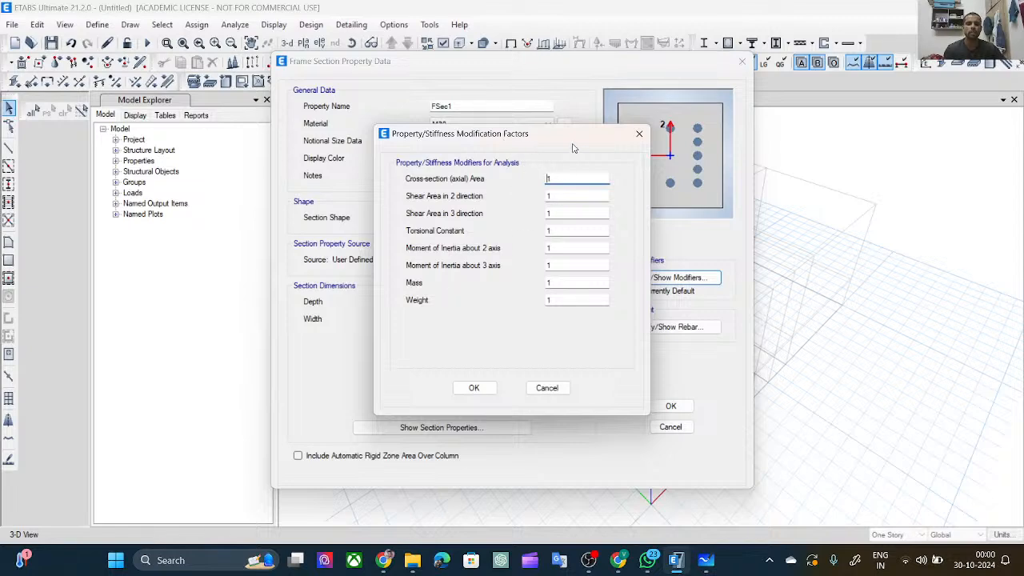
left_click_drag(573, 138, 781, 110)
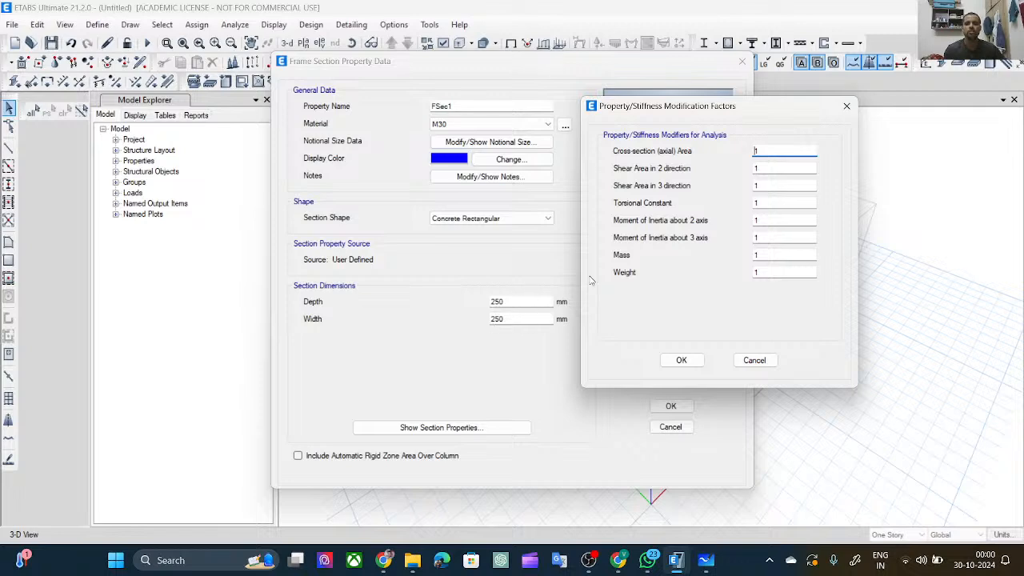
left_click_drag(753, 117, 502, 129)
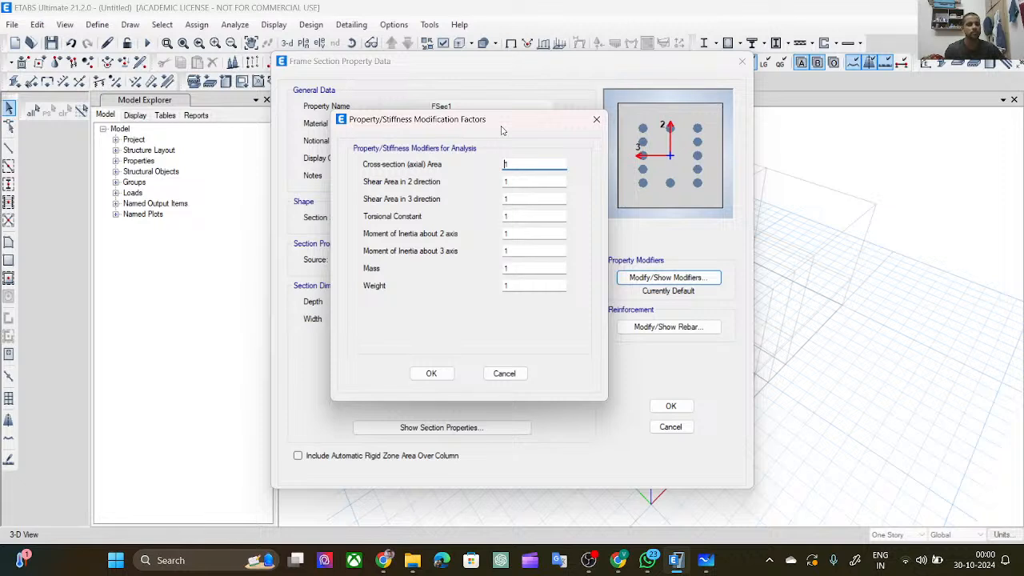
left_click_drag(504, 131, 505, 152)
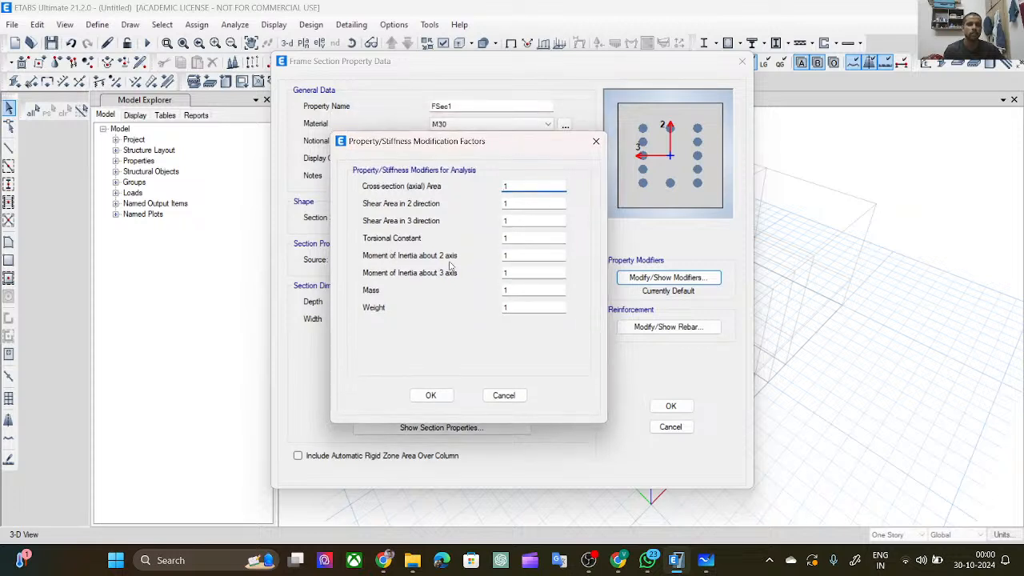
left_click(516, 255)
key("BackSpace")
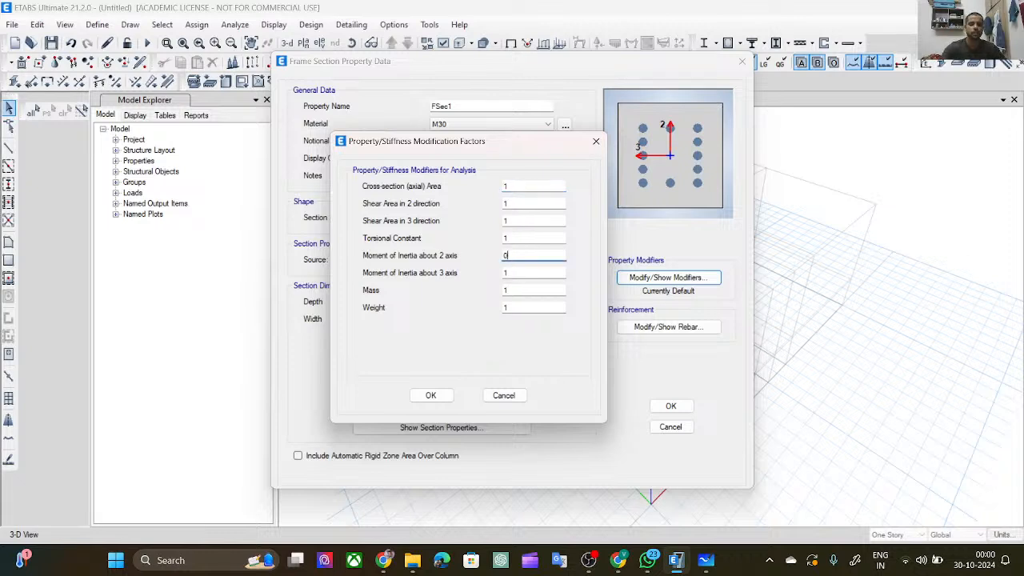
type("0.7")
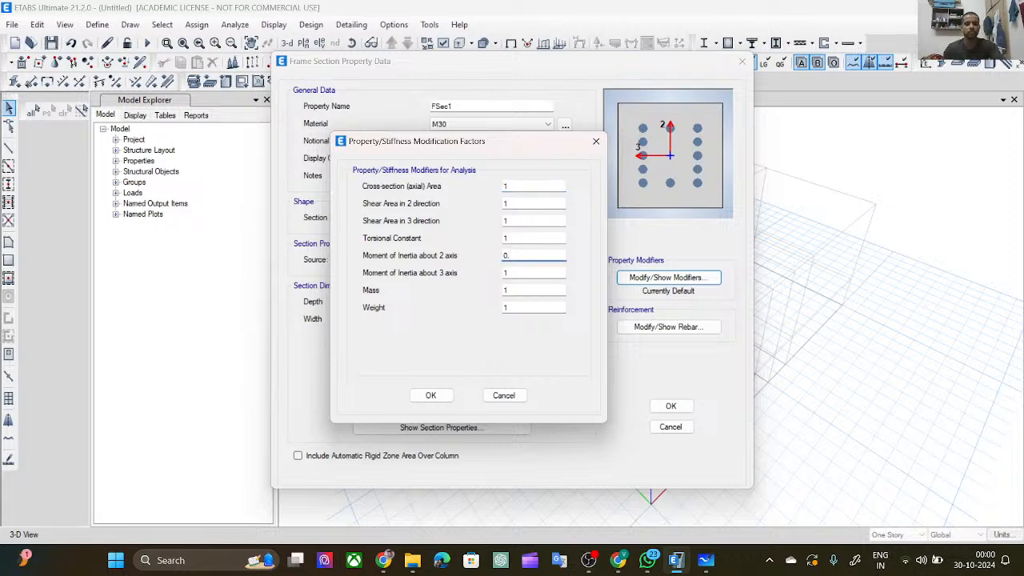
left_click(519, 270)
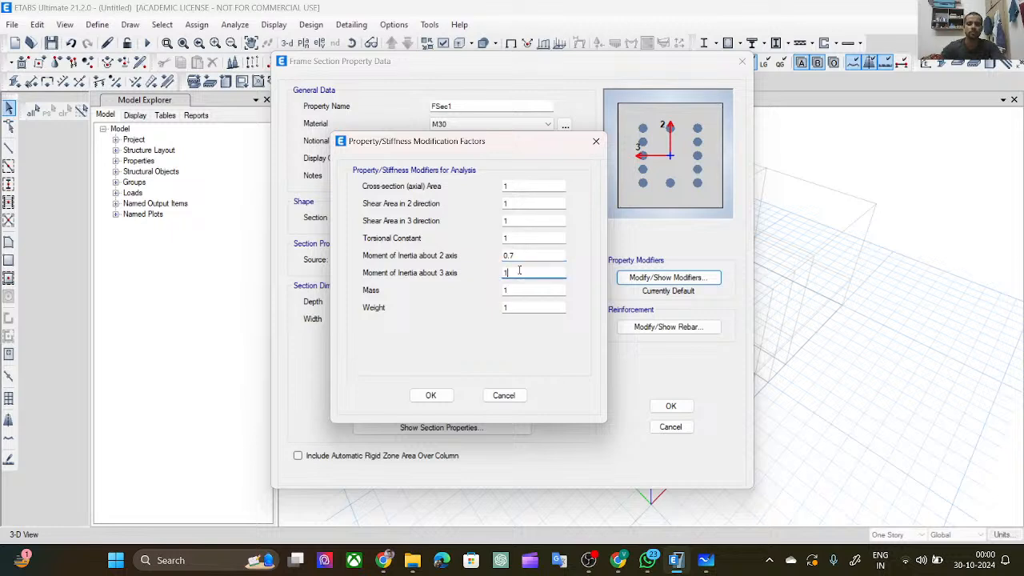
key("BackSpace")
type("0.7")
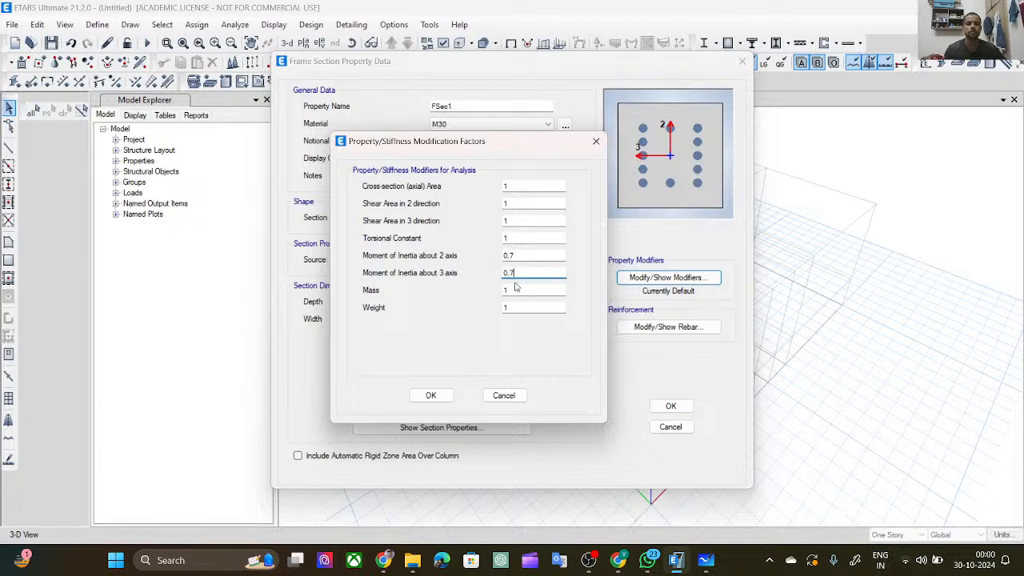
left_click(424, 394)
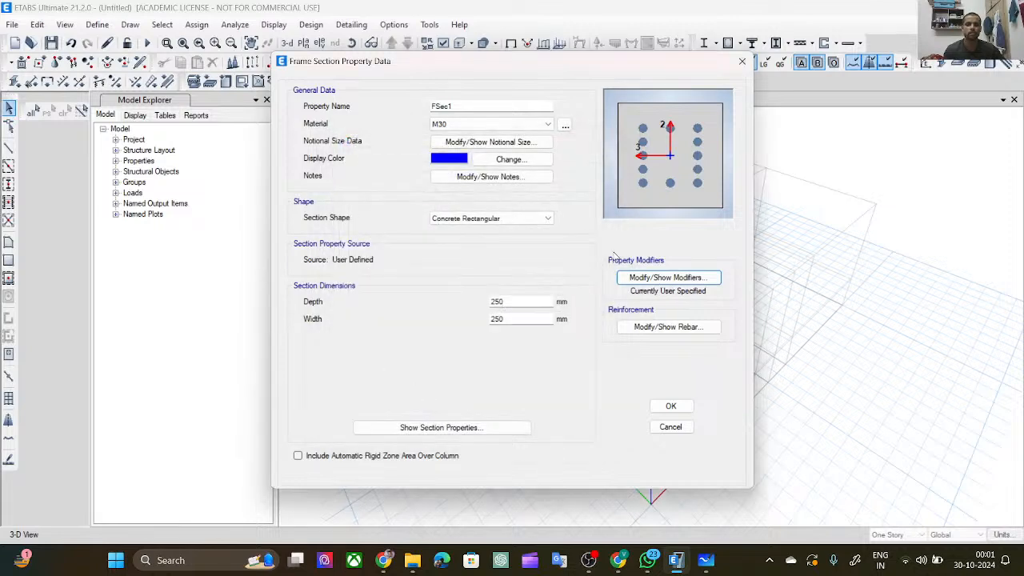
Set the column reinforcement's longitudinal and confinement bar materials to HYSD500, then review the calculated section properties.
left_click(692, 341)
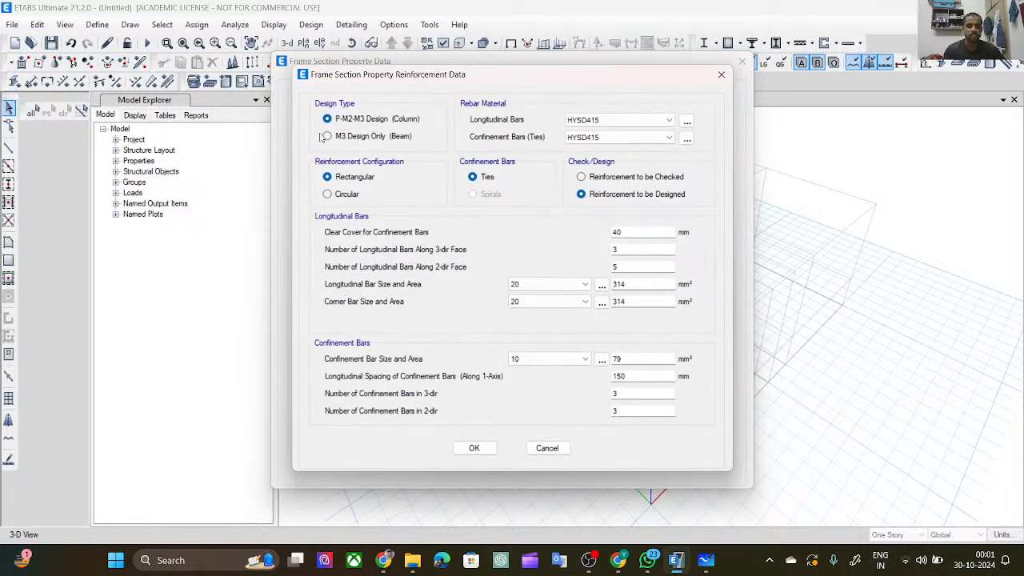
left_click(620, 120)
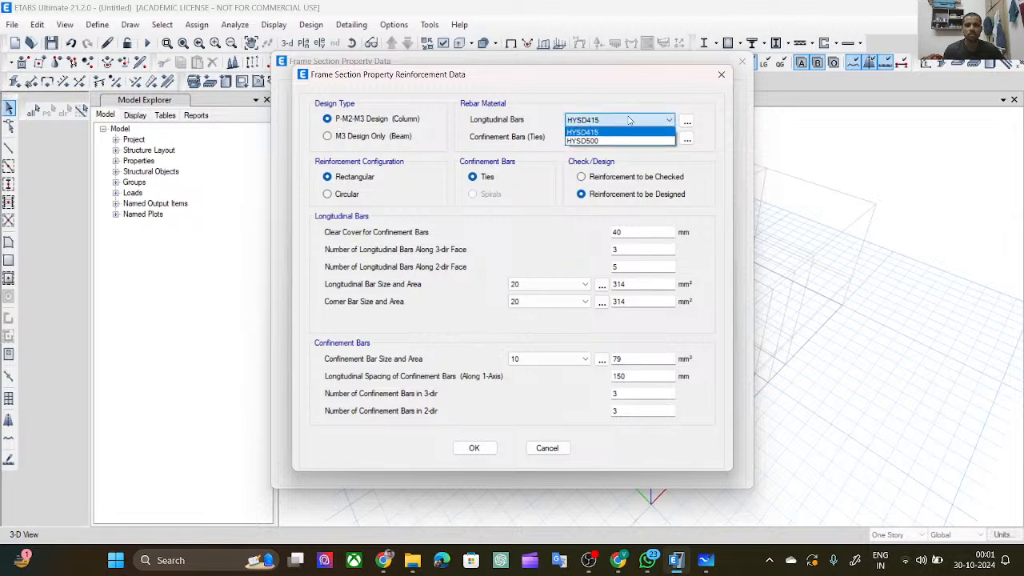
left_click(626, 136)
left_click(626, 136)
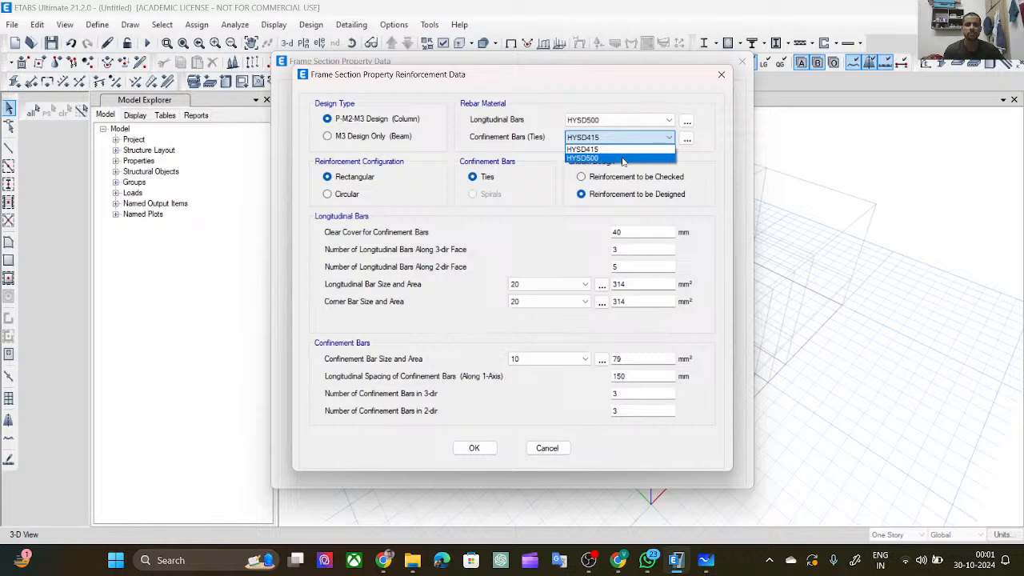
left_click(623, 159)
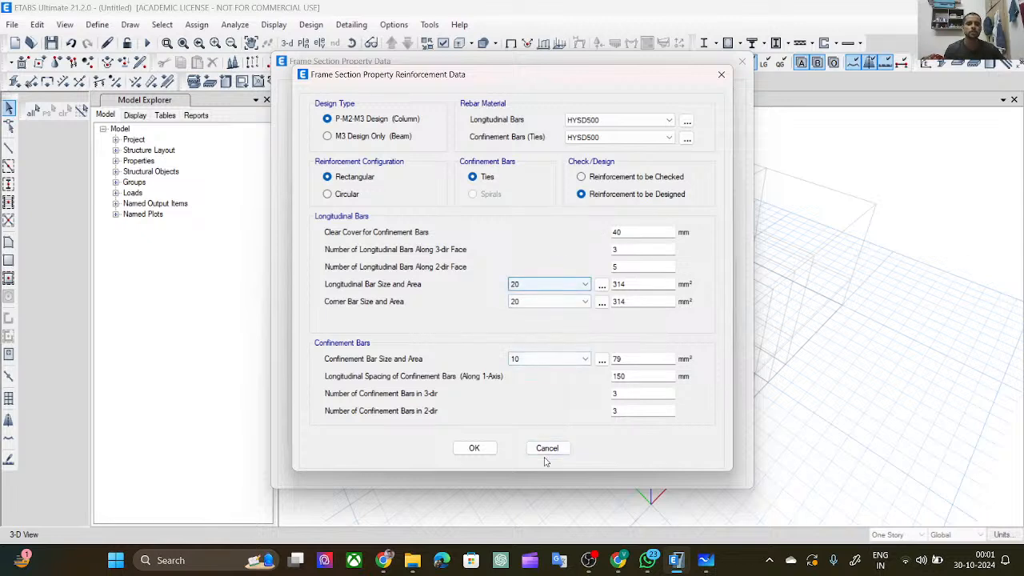
left_click(475, 449)
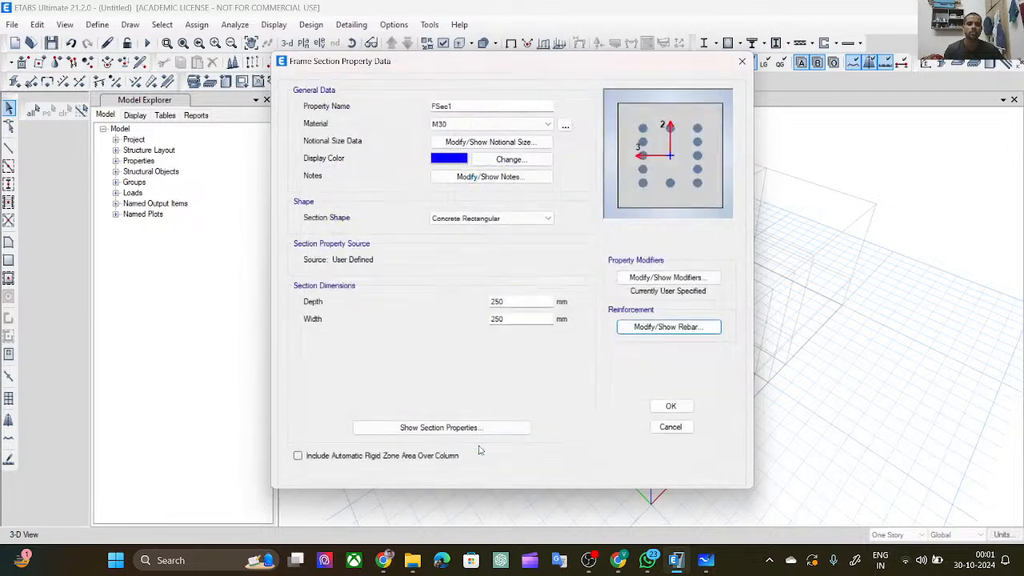
left_click(442, 427)
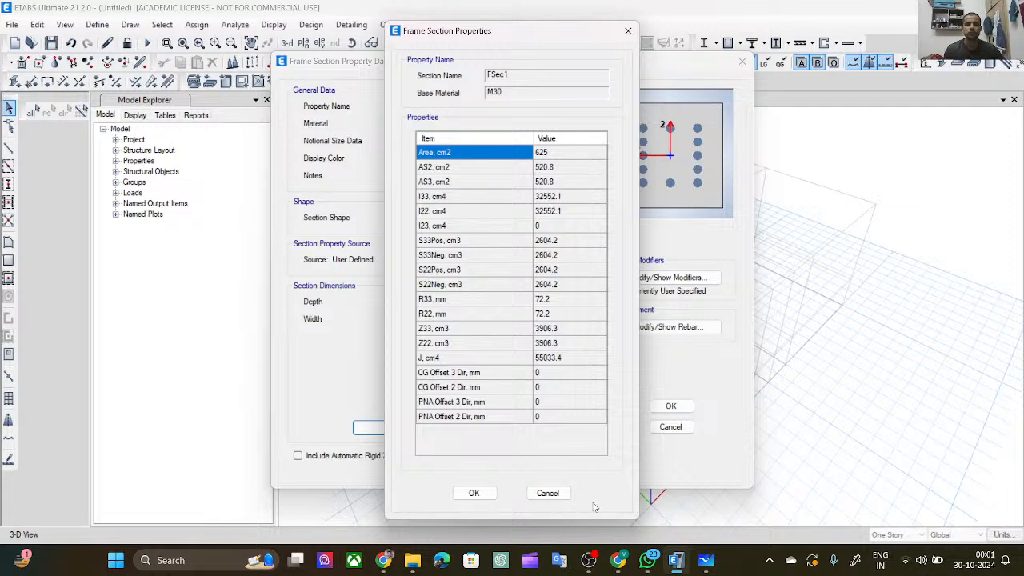
left_click(548, 493)
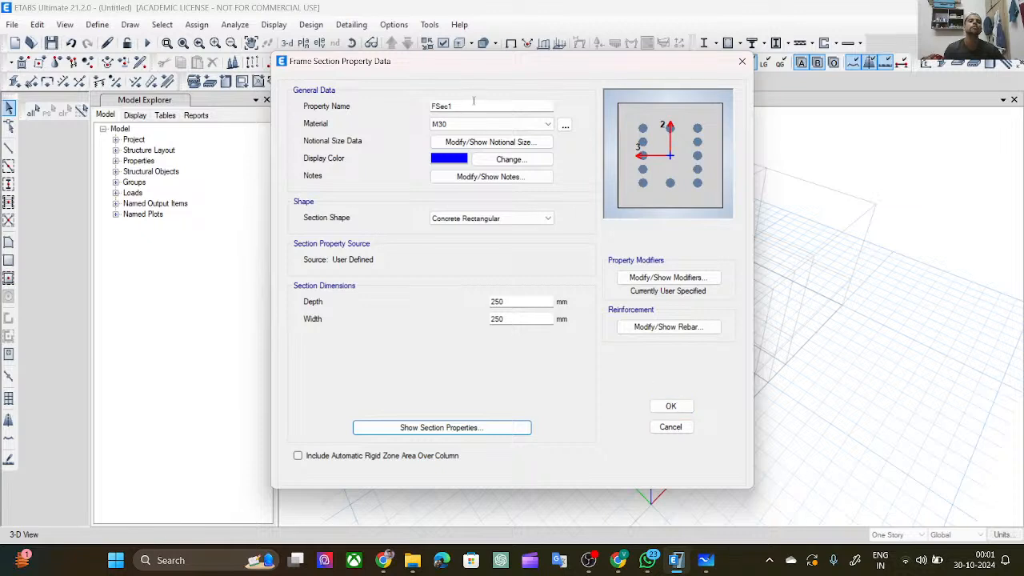
Assign M20 as the section's material, name it COL 250x250 and accept the section.
left_click_drag(474, 104, 424, 109)
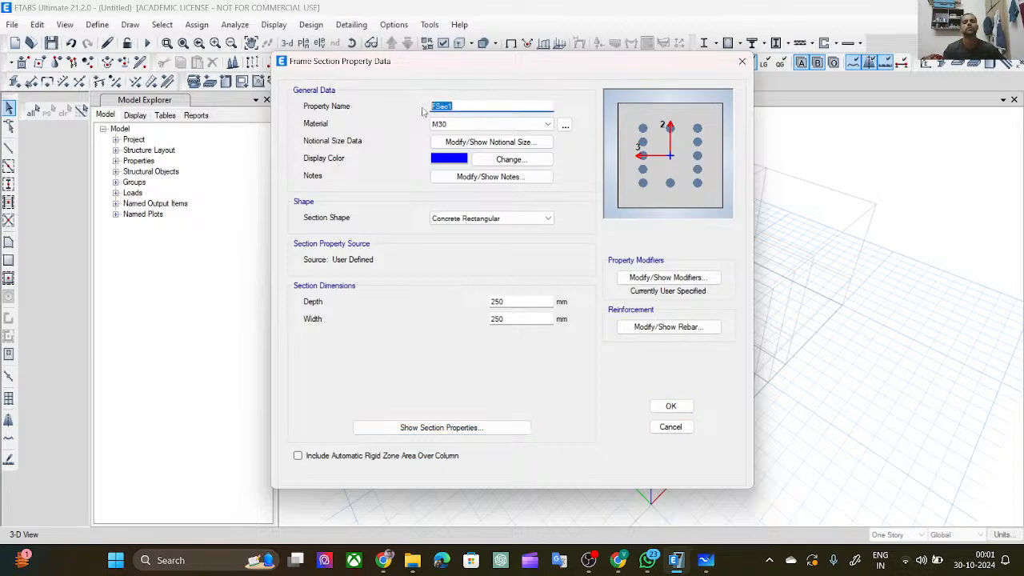
left_click(453, 124)
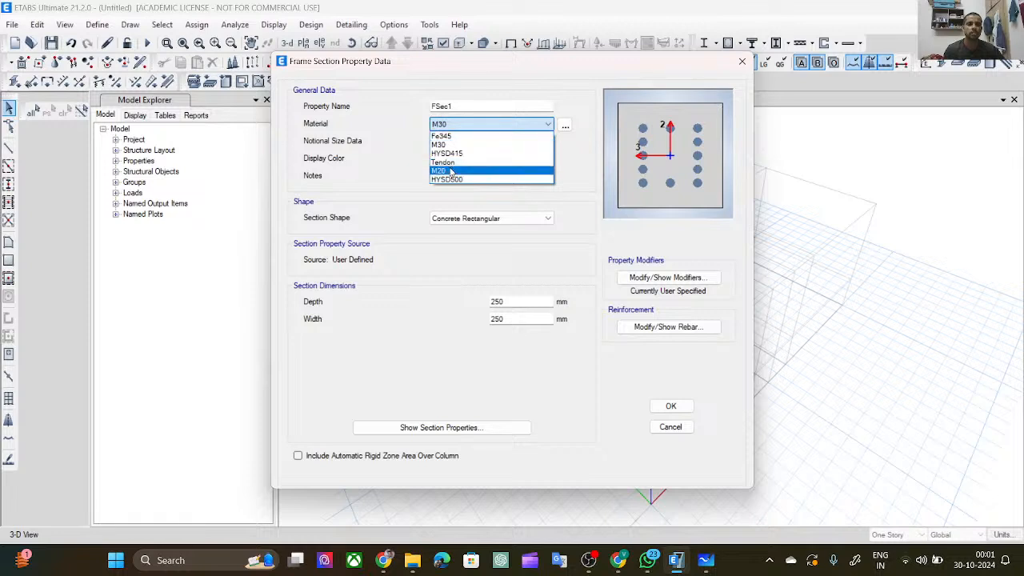
left_click(452, 171)
left_click(471, 106)
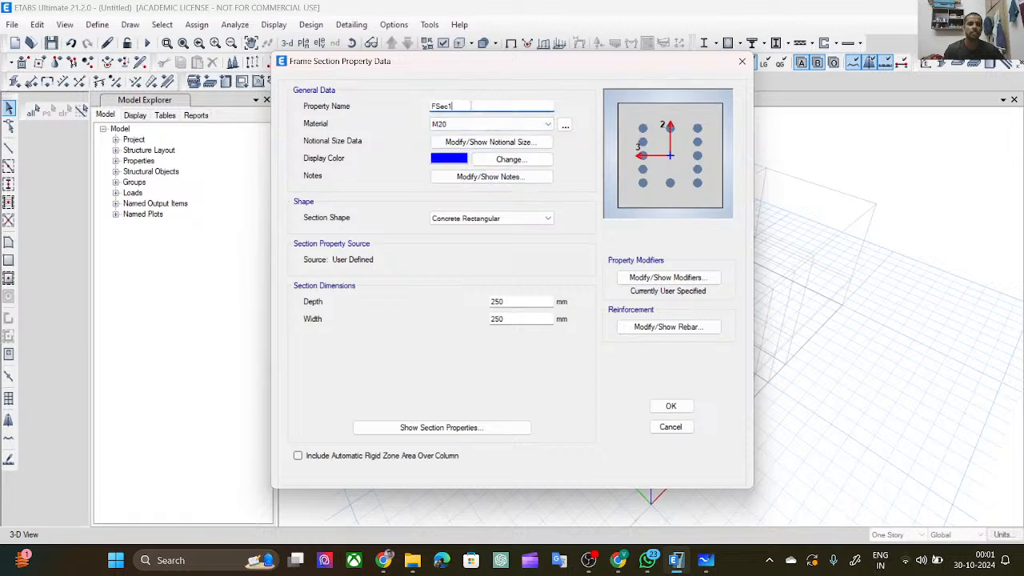
left_click_drag(471, 106, 427, 112)
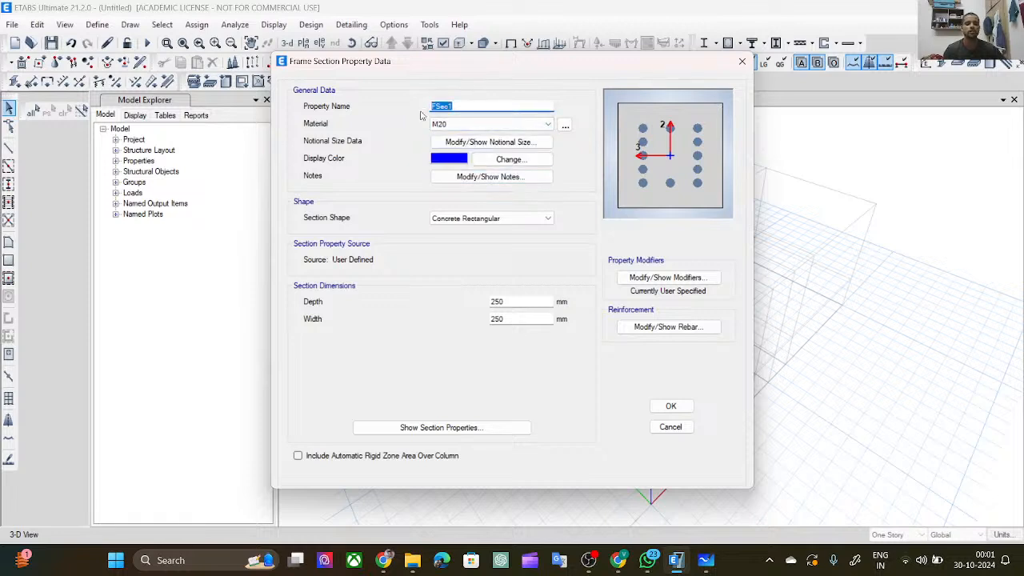
type("COL 250x250")
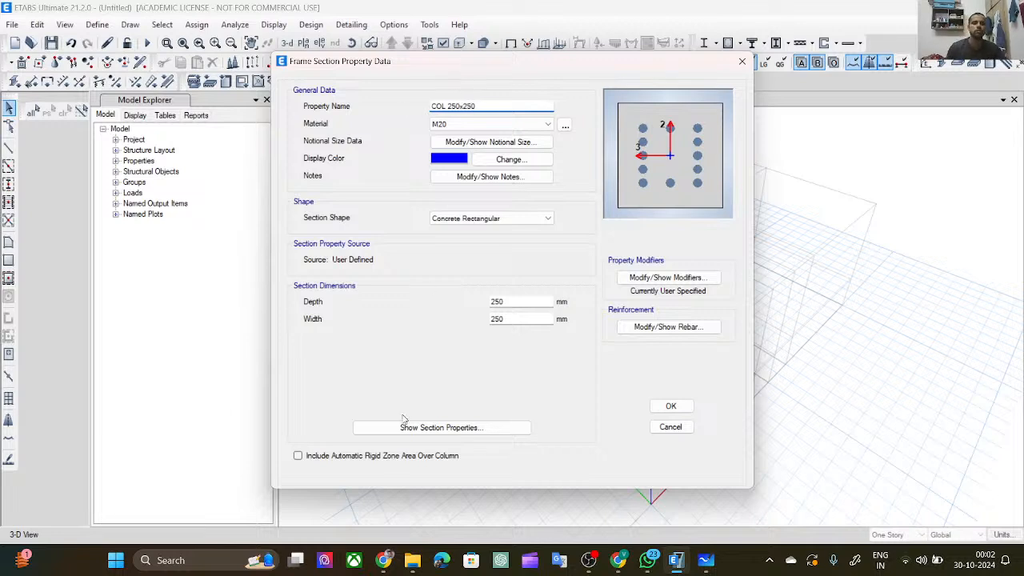
left_click(671, 407)
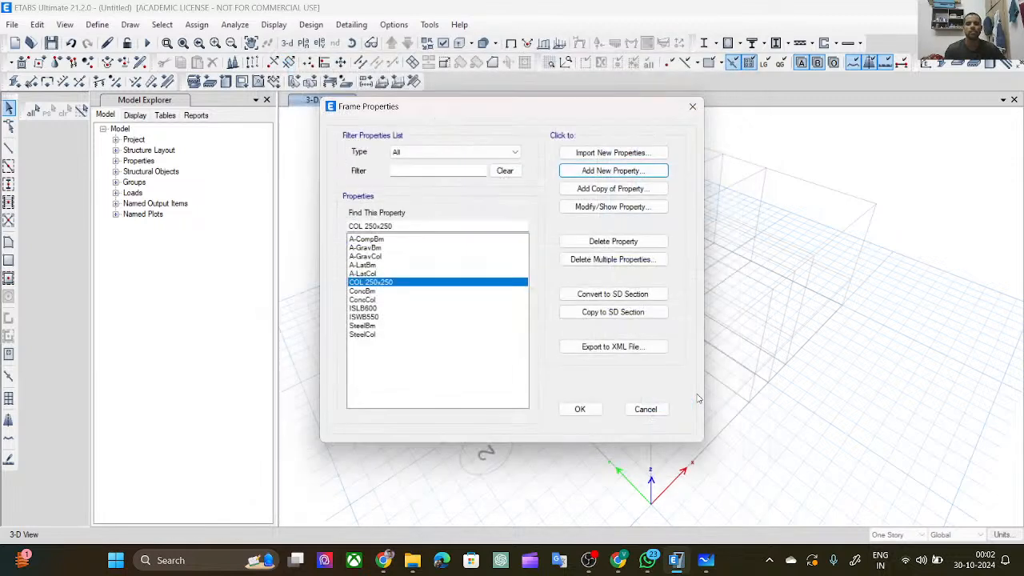
left_click(389, 309)
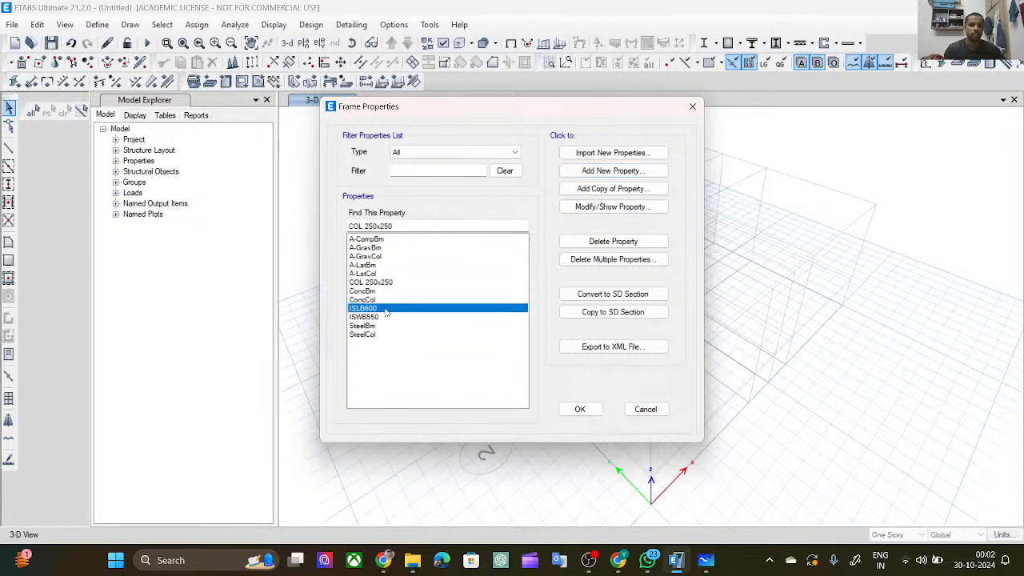
left_click(383, 336)
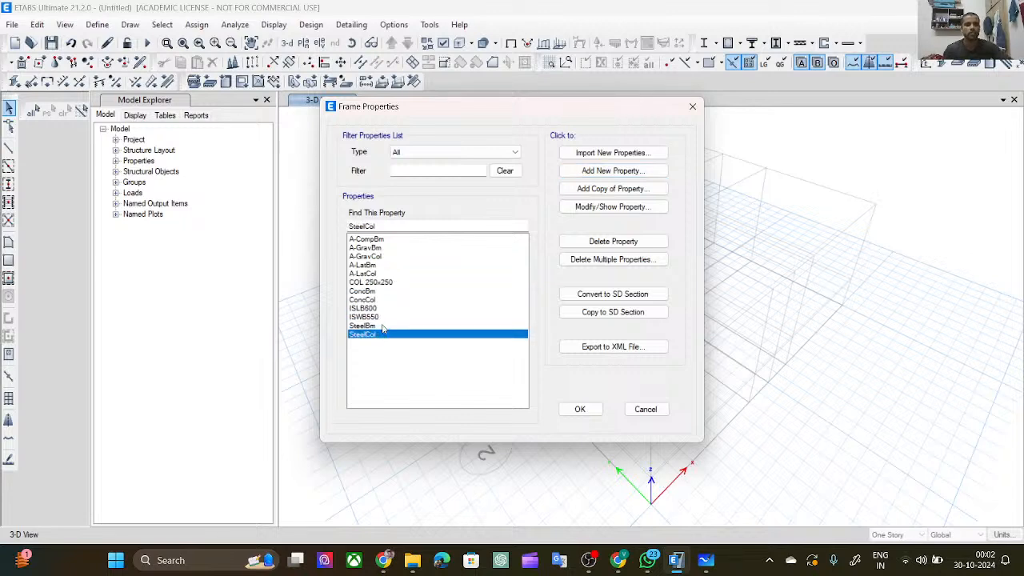
left_click(384, 327)
left_click(393, 308)
left_click(392, 326)
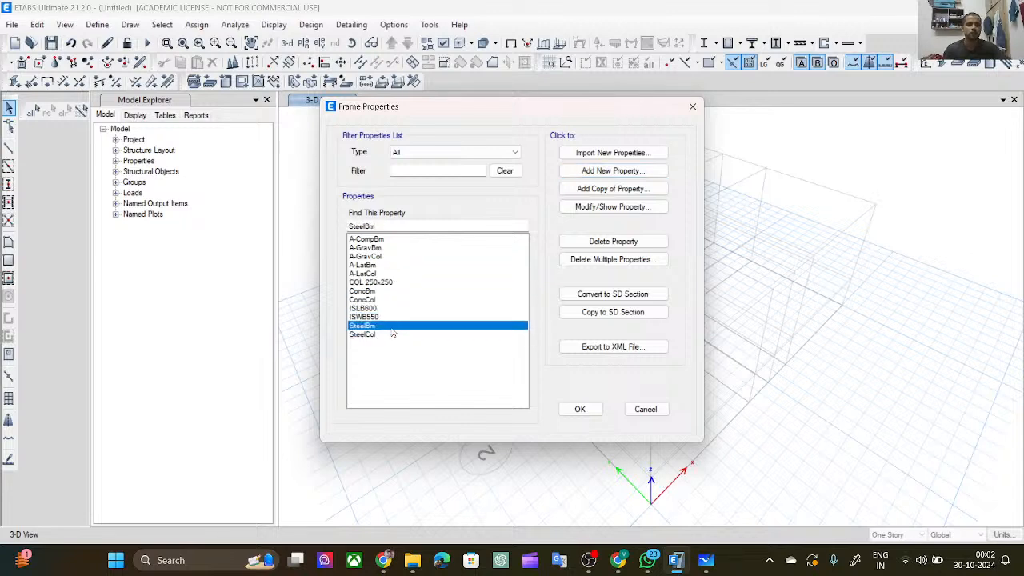
left_click(393, 334)
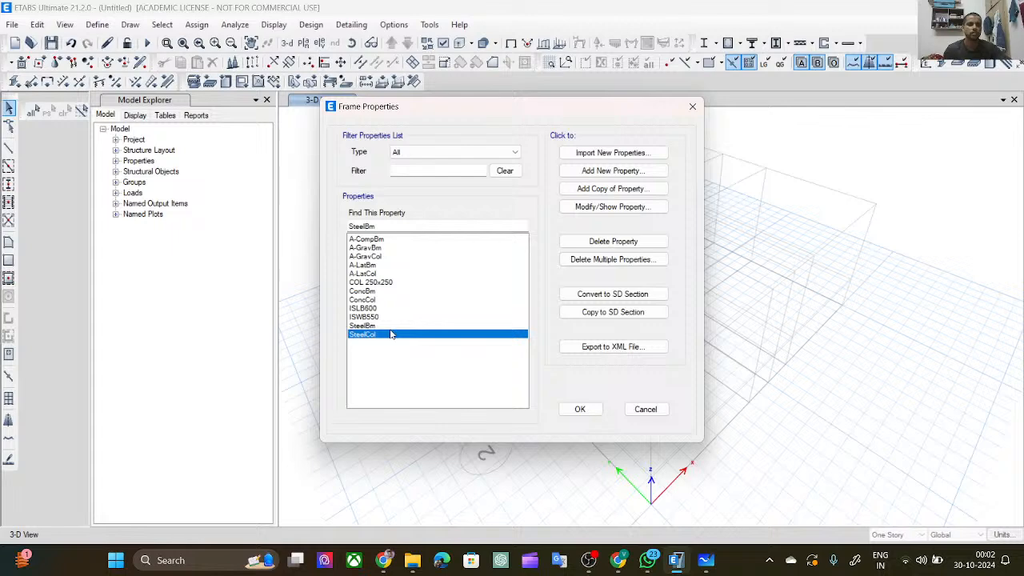
Delete the frame sections ConcBm, ConcCol, SteelBm and SteelCol, plus A-CompBm, A-GravBm, A-GravCol, A-LatBm and A-LatCol.
left_click(587, 260)
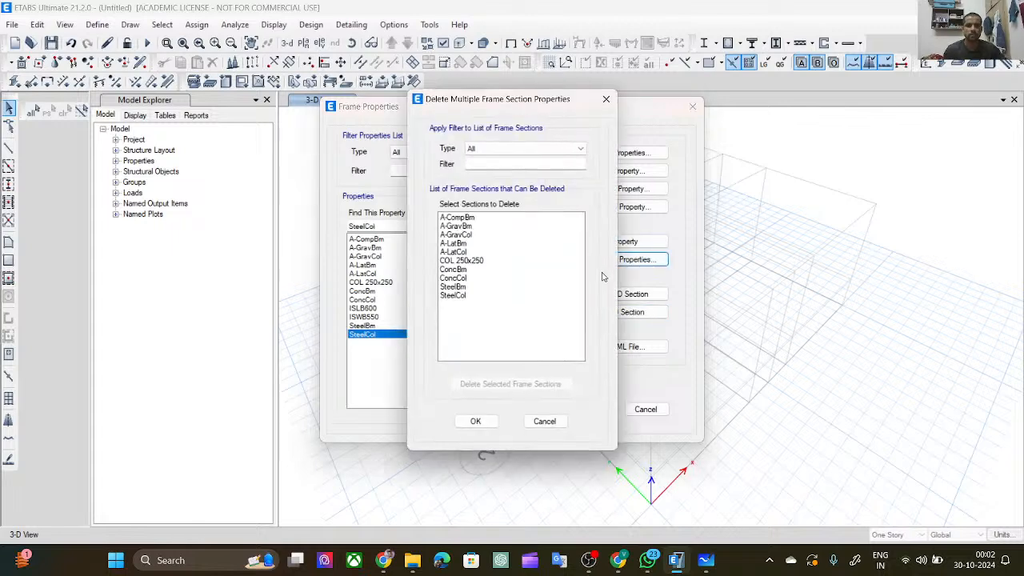
left_click_drag(498, 219, 484, 300)
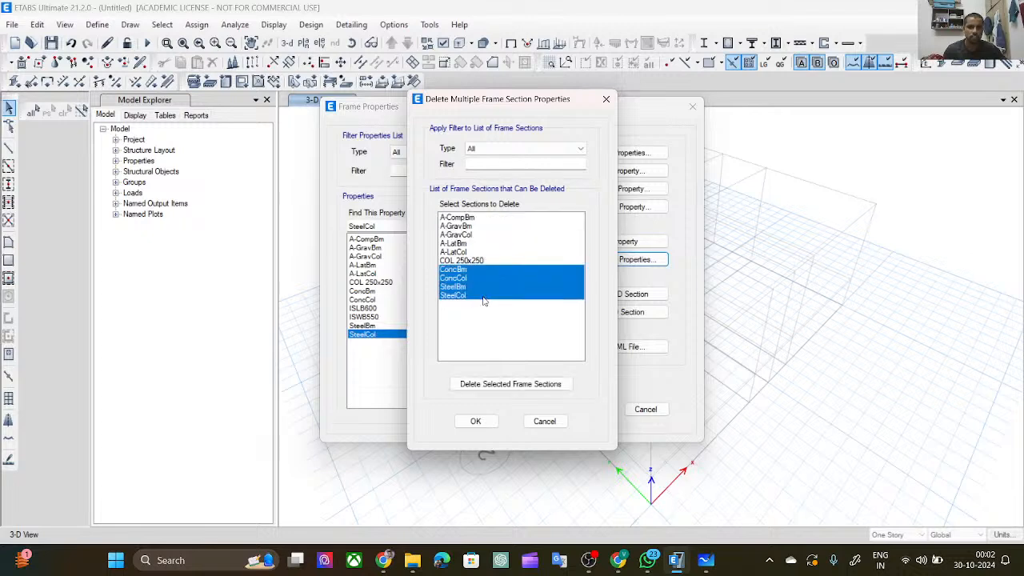
left_click(505, 385)
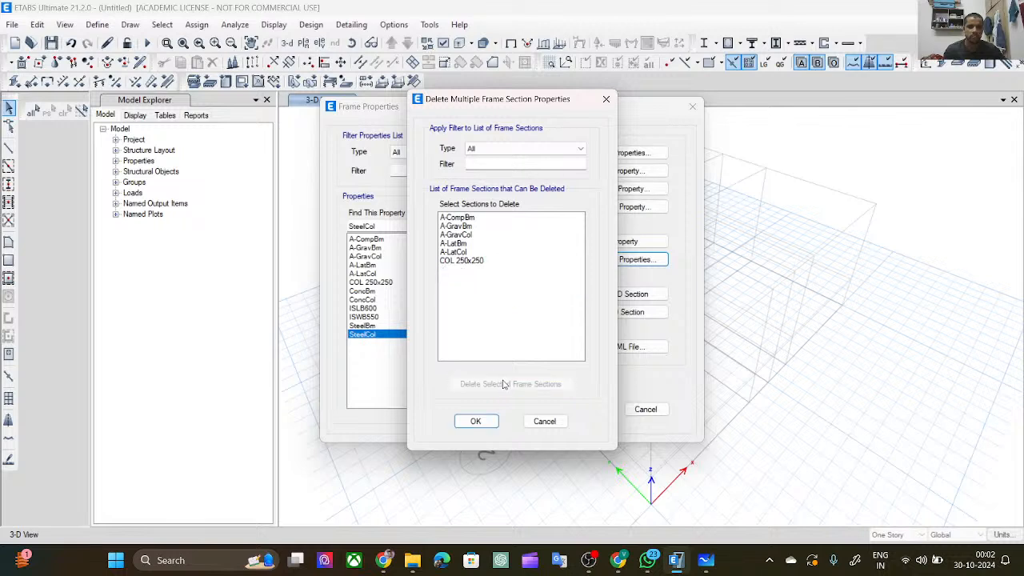
left_click(508, 219)
left_click_drag(507, 221, 491, 254)
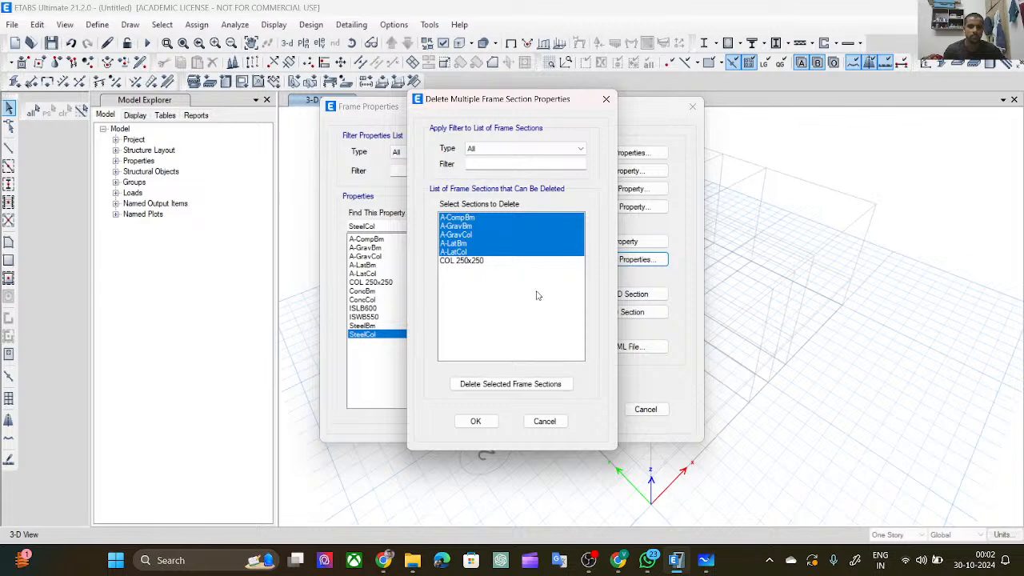
left_click(521, 385)
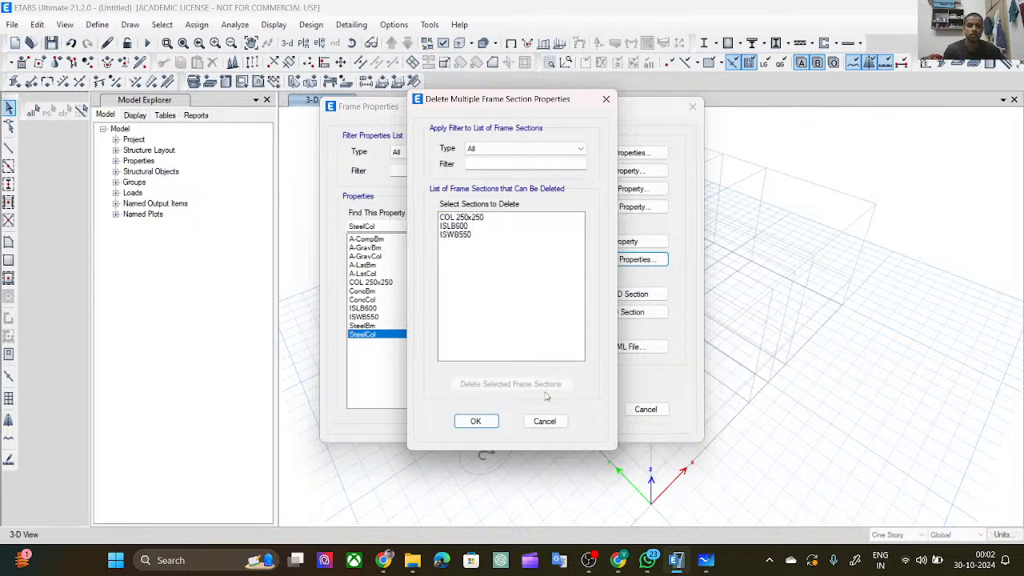
left_click(476, 421)
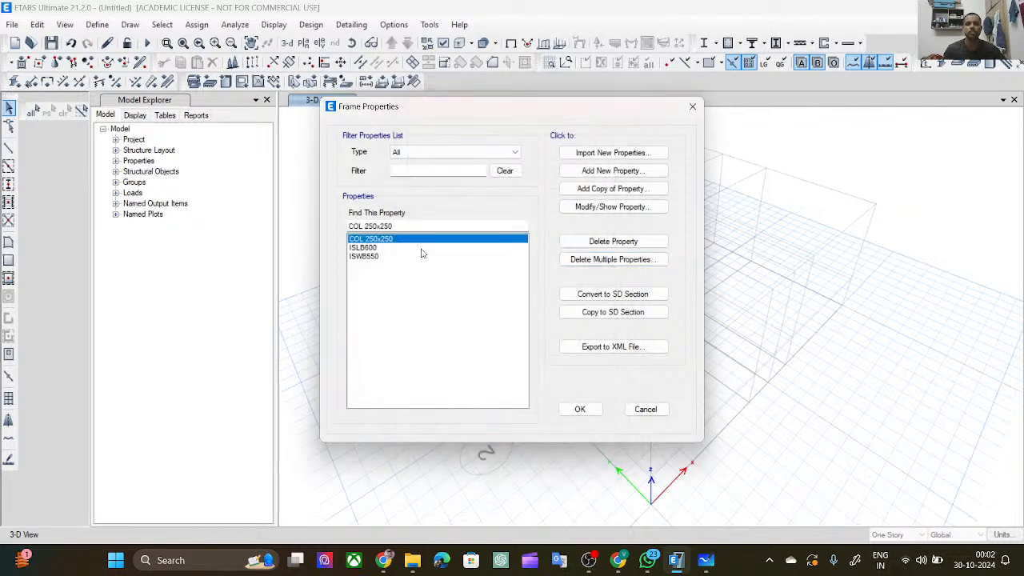
Add a new rectangular concrete frame section, assign M20 as its material and name it BEM 200x300.
left_click(616, 171)
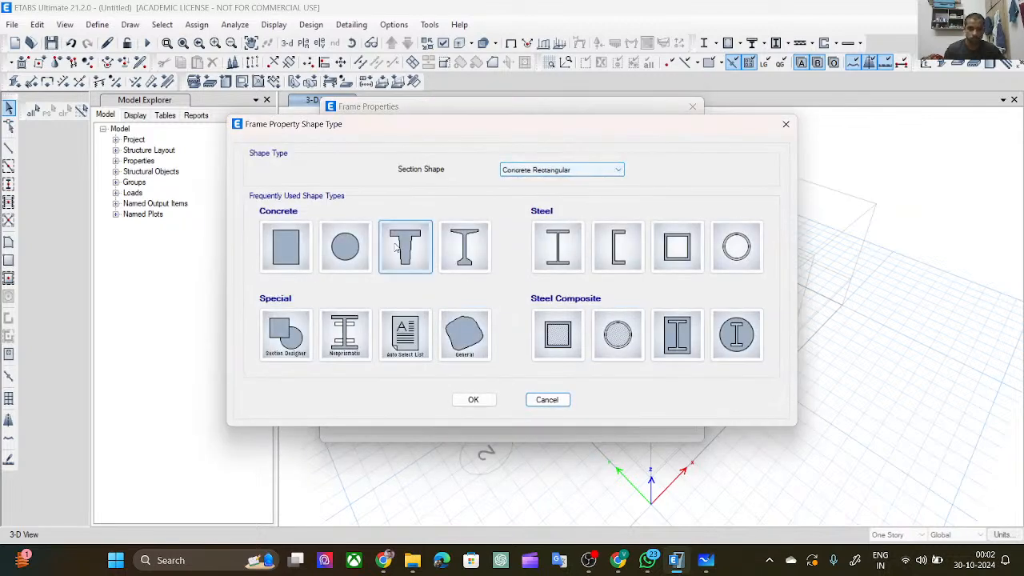
left_click(283, 257)
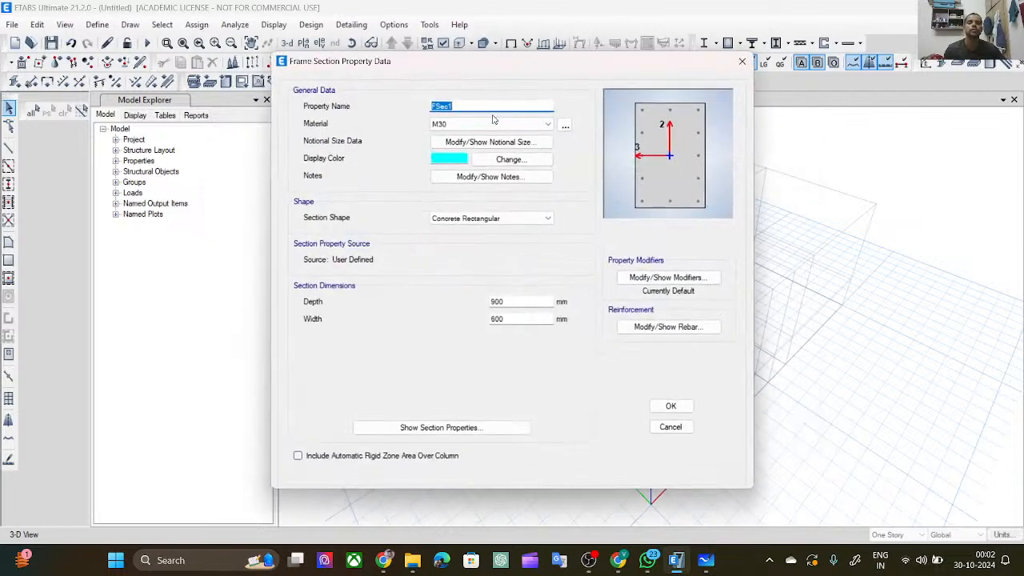
left_click(532, 125)
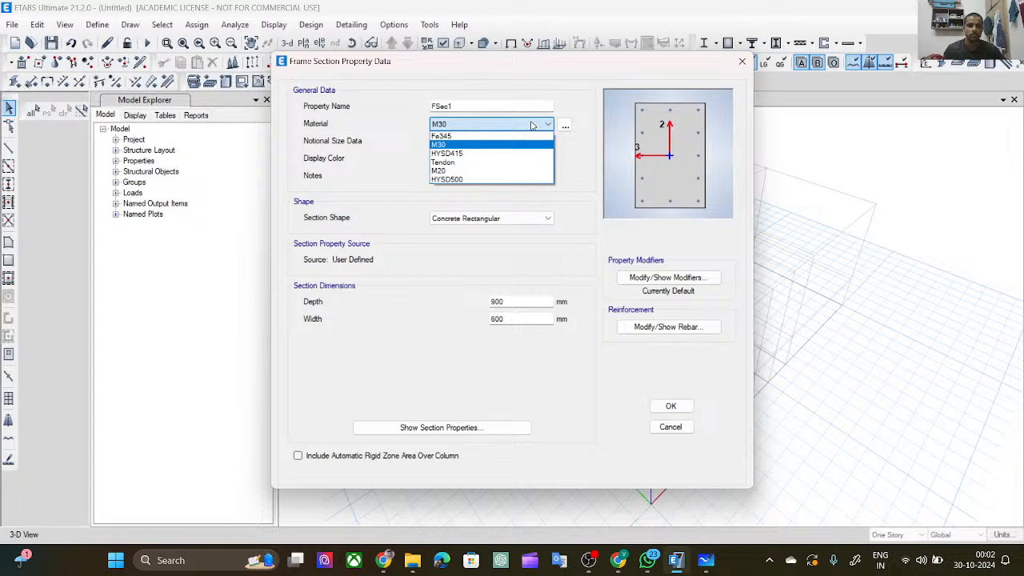
left_click(506, 170)
left_click(488, 107)
left_click_drag(488, 107, 422, 112)
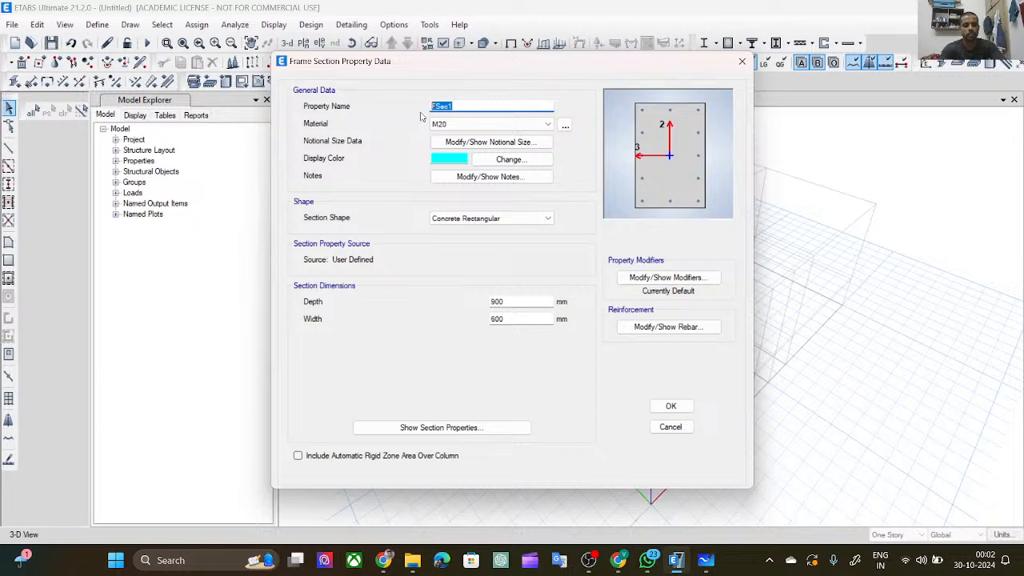
type("BEM 200x300")
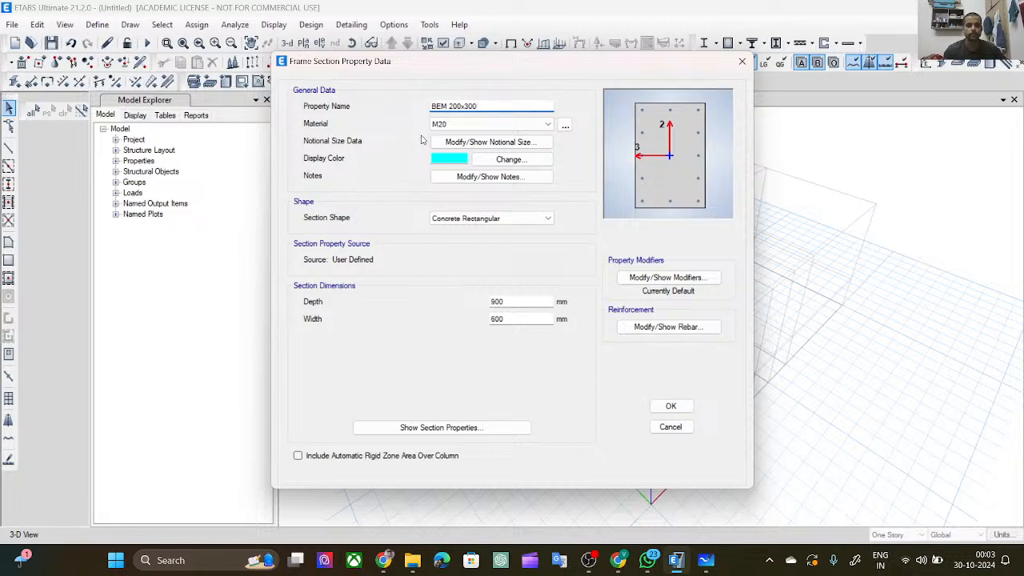
Set the beam section's depth to 300 mm and its width to 200 mm.
double_click(525, 301)
type("30")
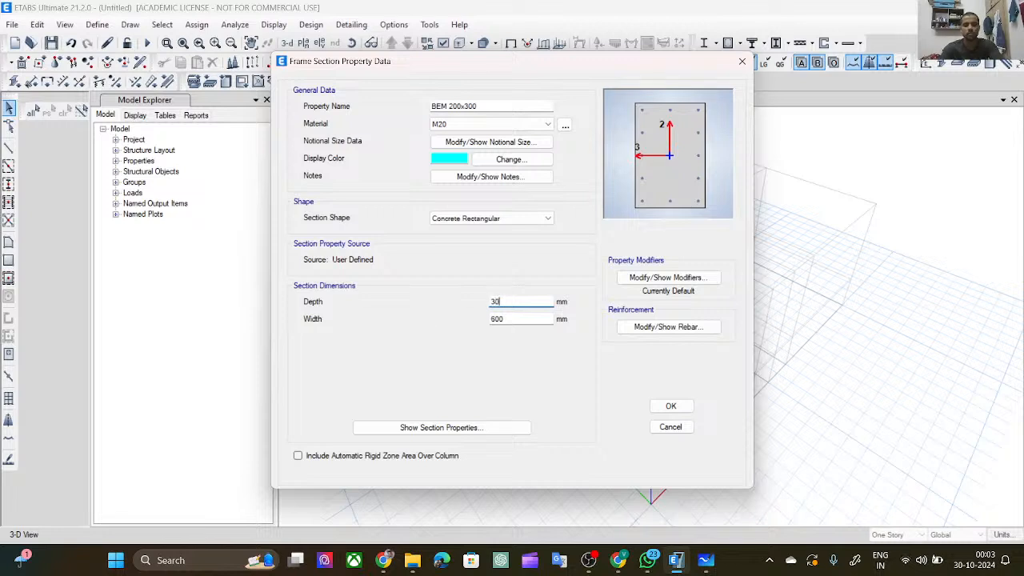
type("0")
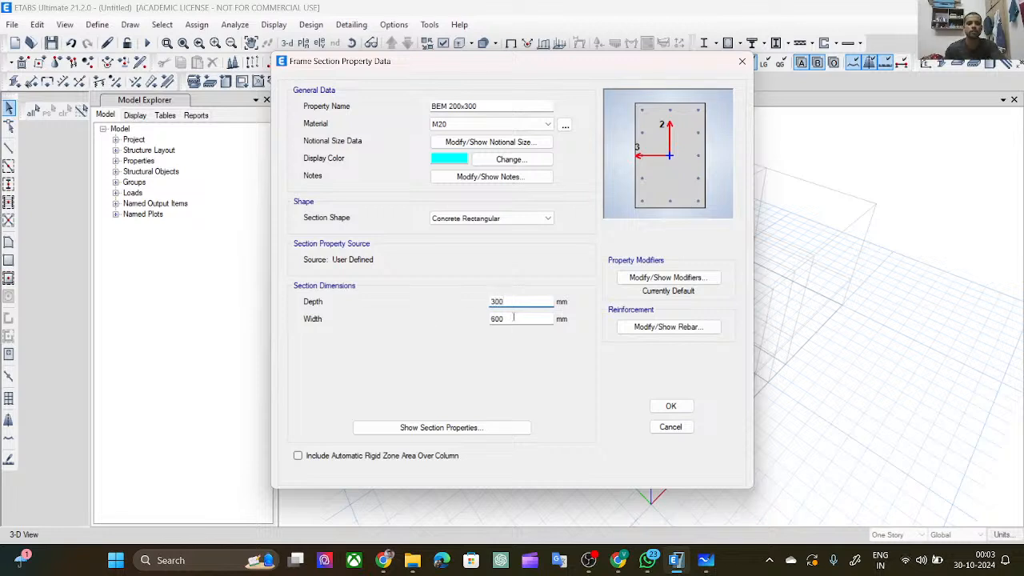
key("Tab")
type("20")
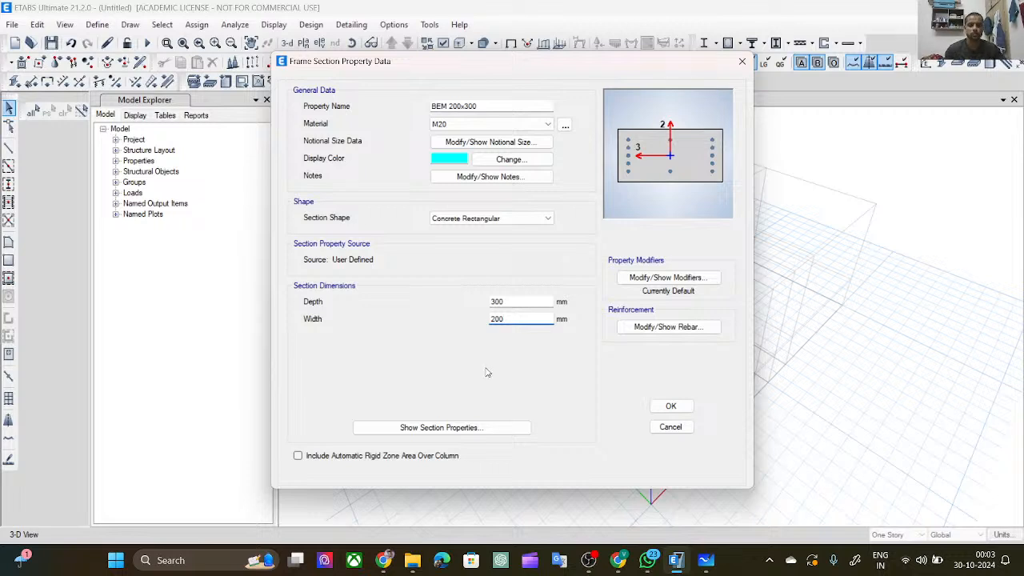
Set the beam section's stiffness modifiers for moment of inertia about the 2 and 3 axes to 0.35 and accept them.
left_click(656, 284)
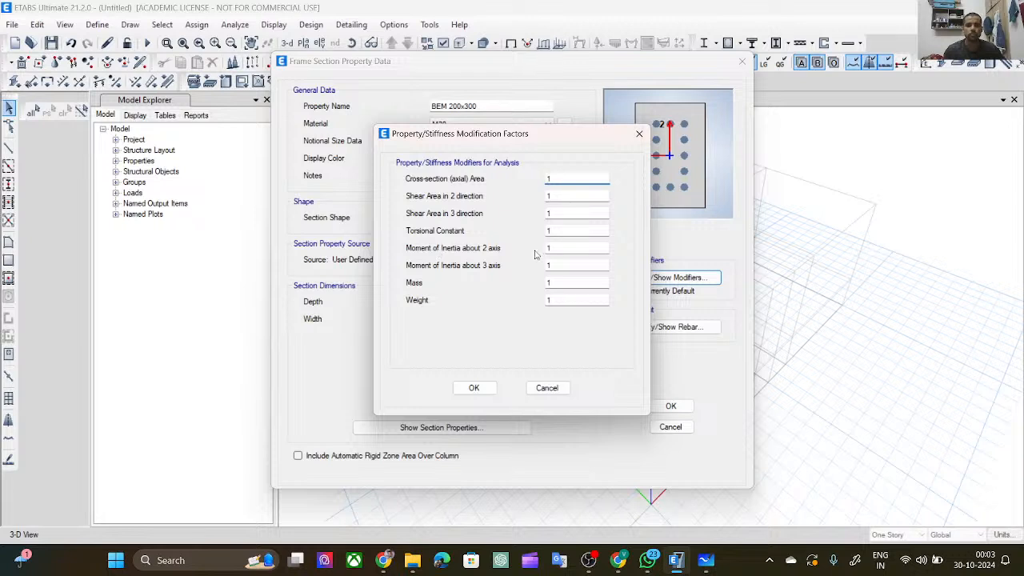
left_click(552, 249)
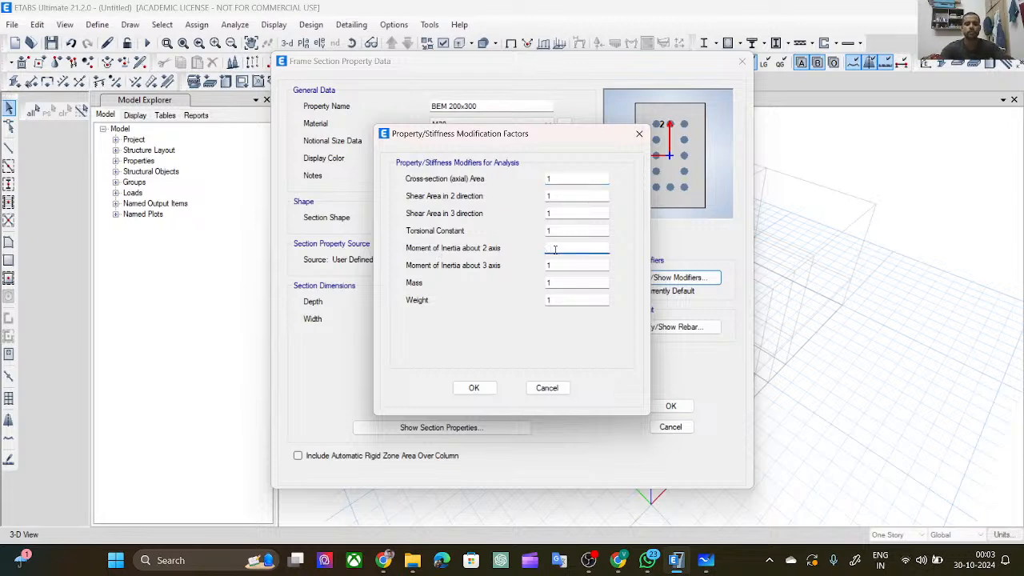
type("0.35")
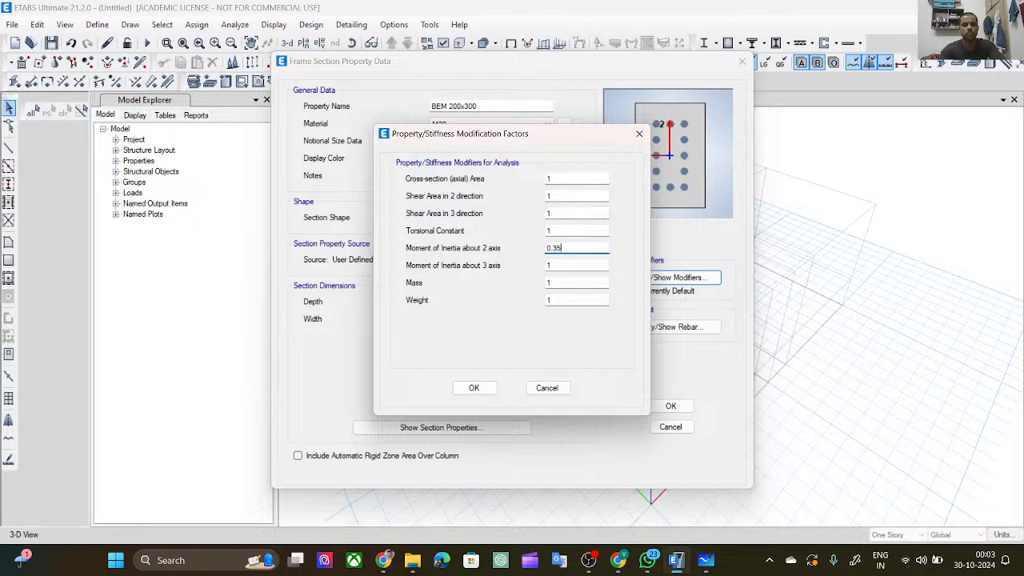
left_click(571, 264)
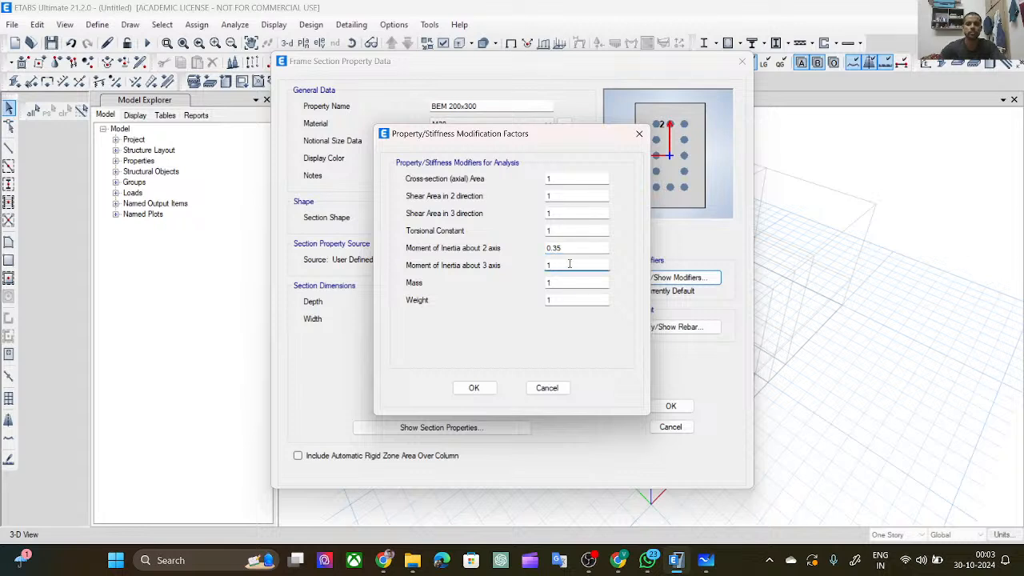
type("0.35")
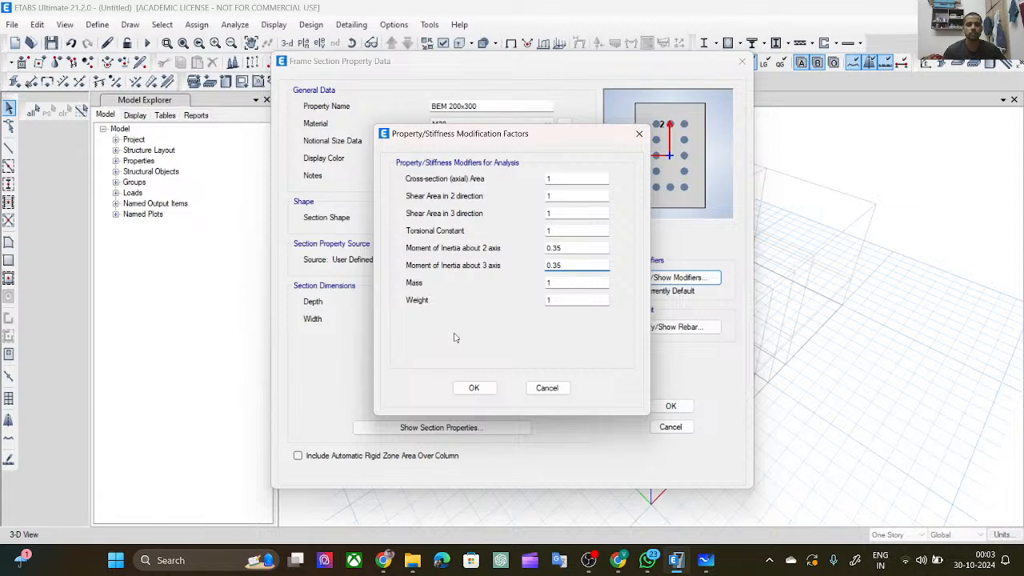
left_click(474, 387)
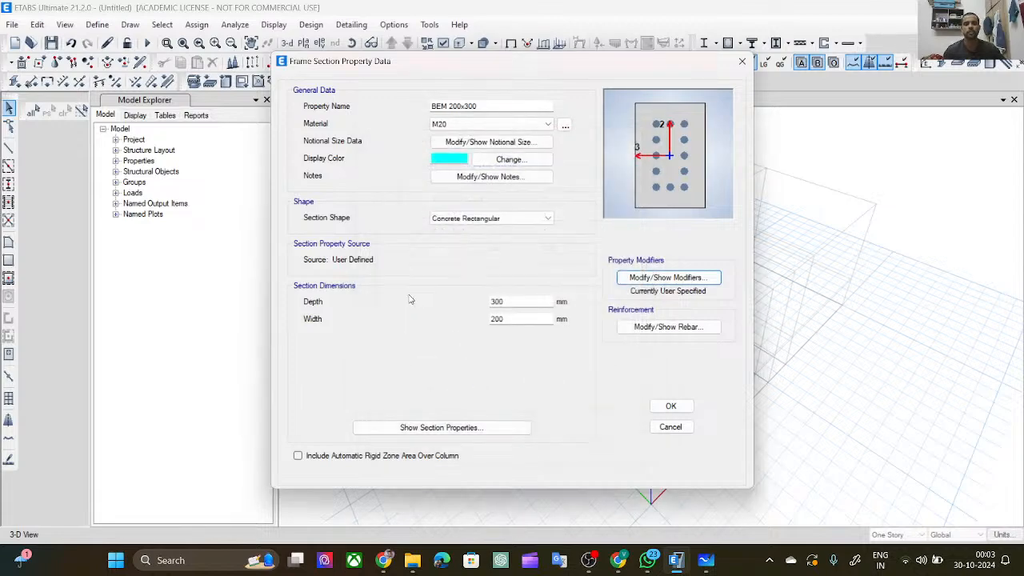
left_click(670, 282)
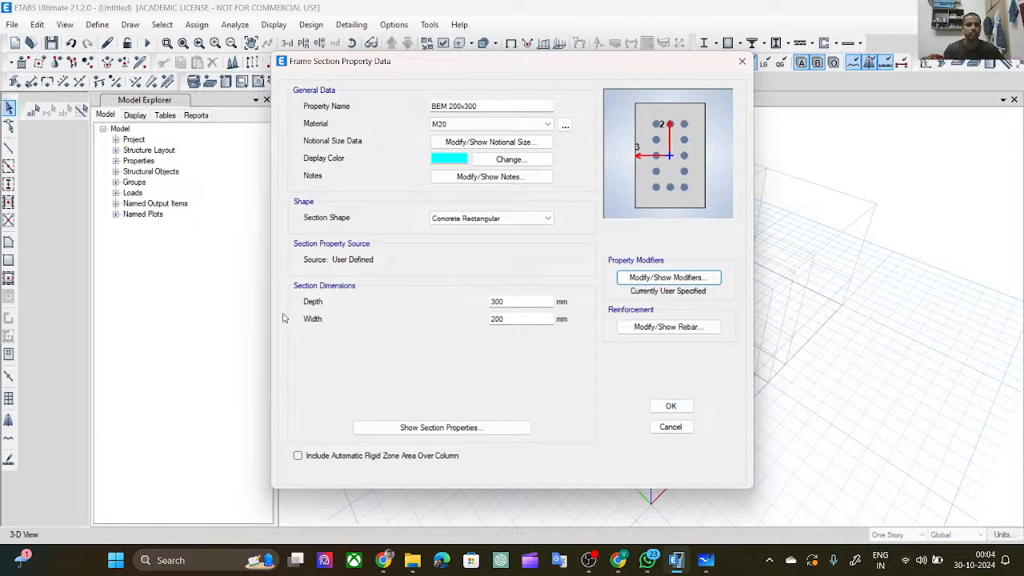
Switch the section's reinforcement to M3 Design Only (Beam) and set both longitudinal and confinement bar materials to HYSD500.
left_click(662, 328)
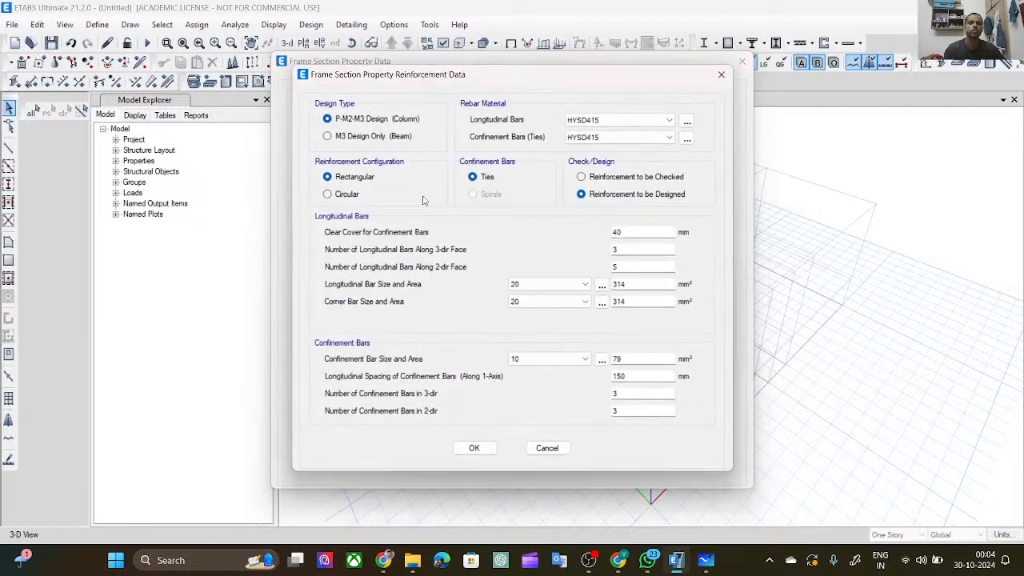
left_click(327, 136)
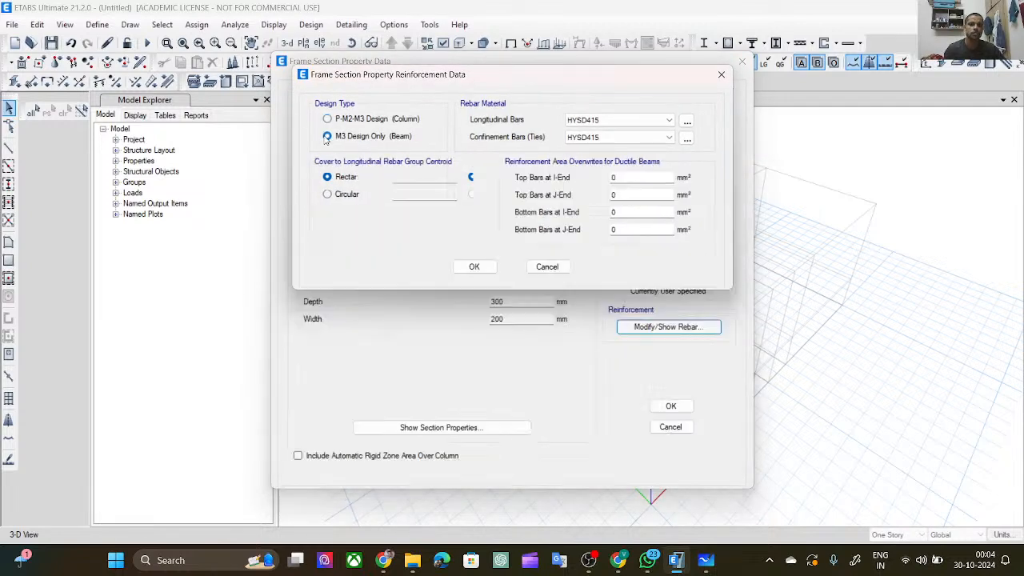
left_click(644, 120)
left_click(636, 138)
left_click(644, 137)
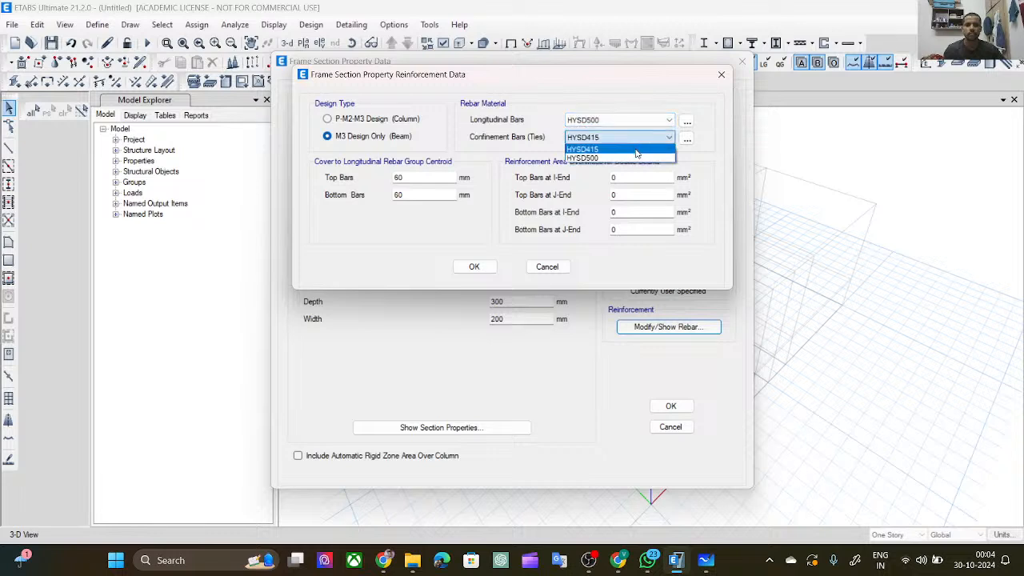
left_click(640, 155)
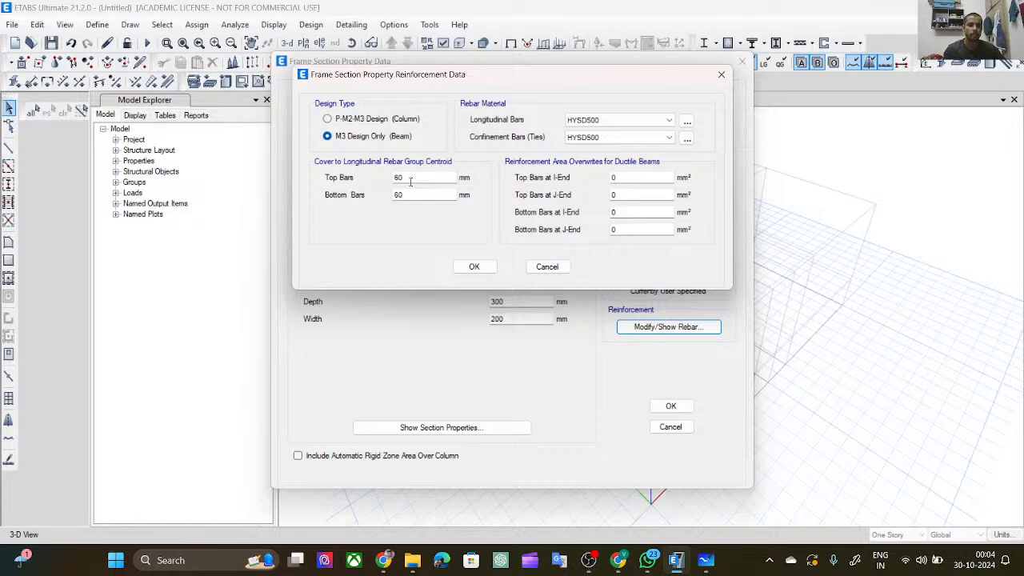
Set the cover to the top and bottom bars to 25 mm each, then accept the beam section and the frame properties.
double_click(410, 177)
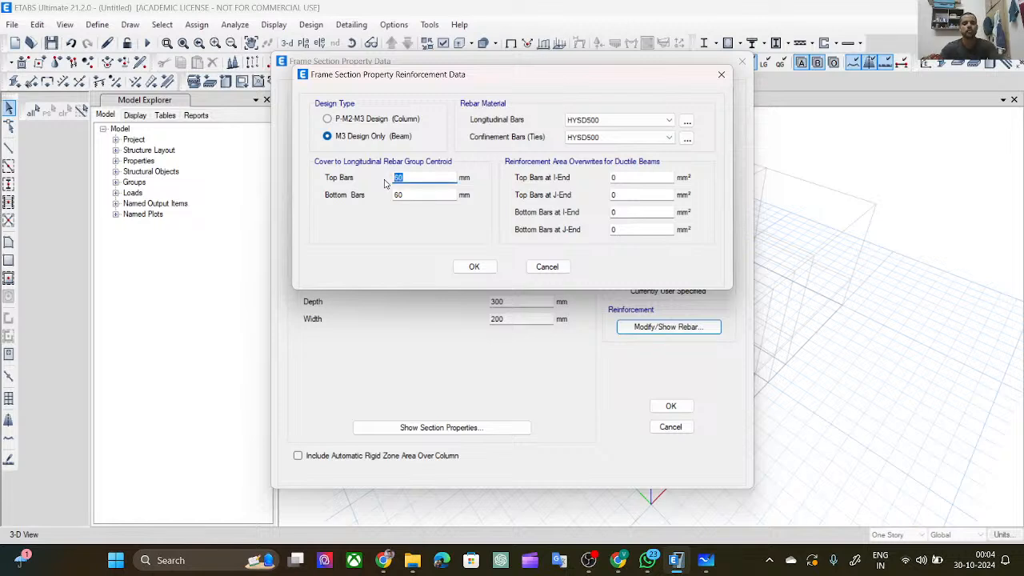
type("25")
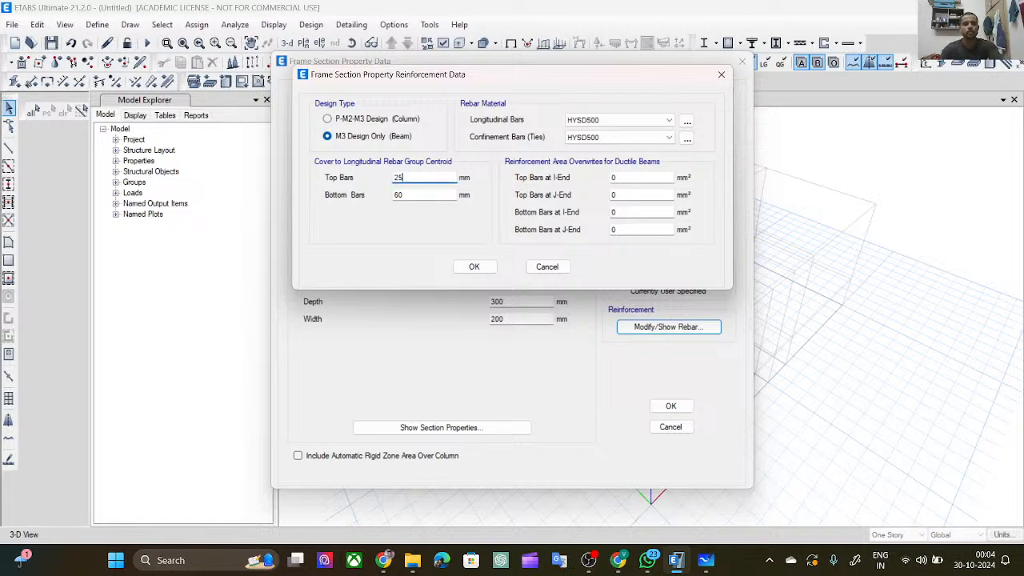
double_click(406, 193)
type("25")
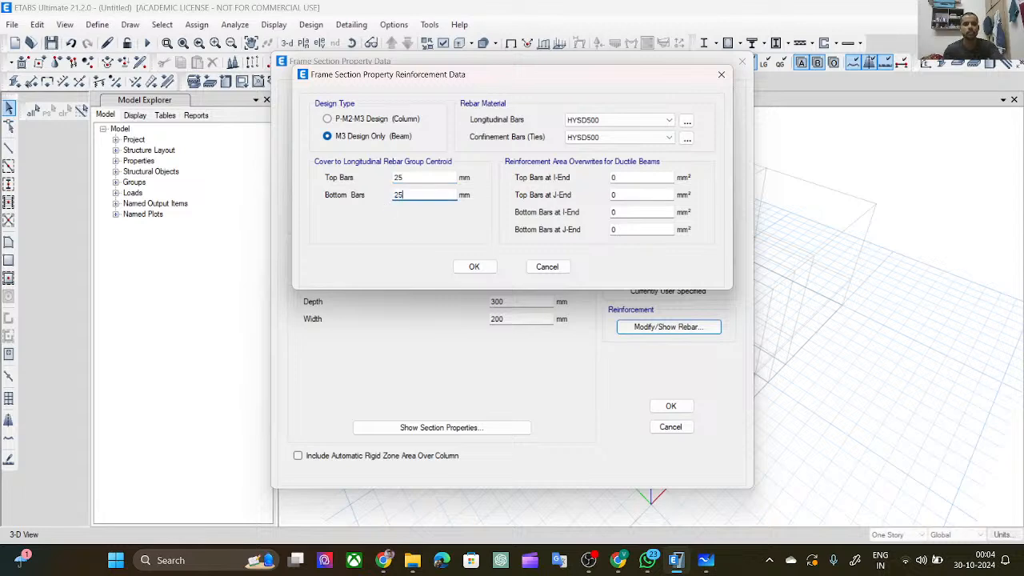
left_click(474, 266)
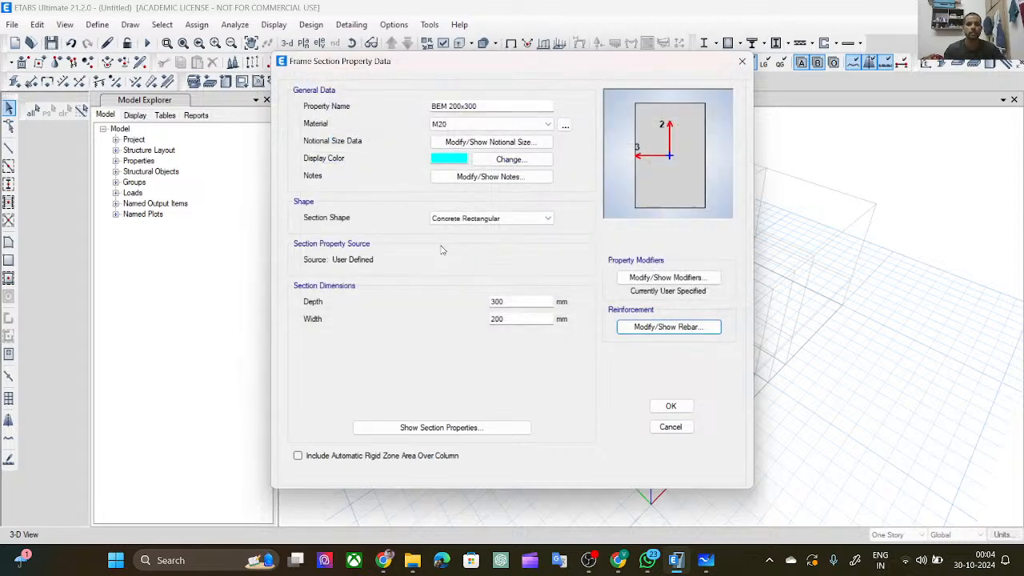
left_click(670, 406)
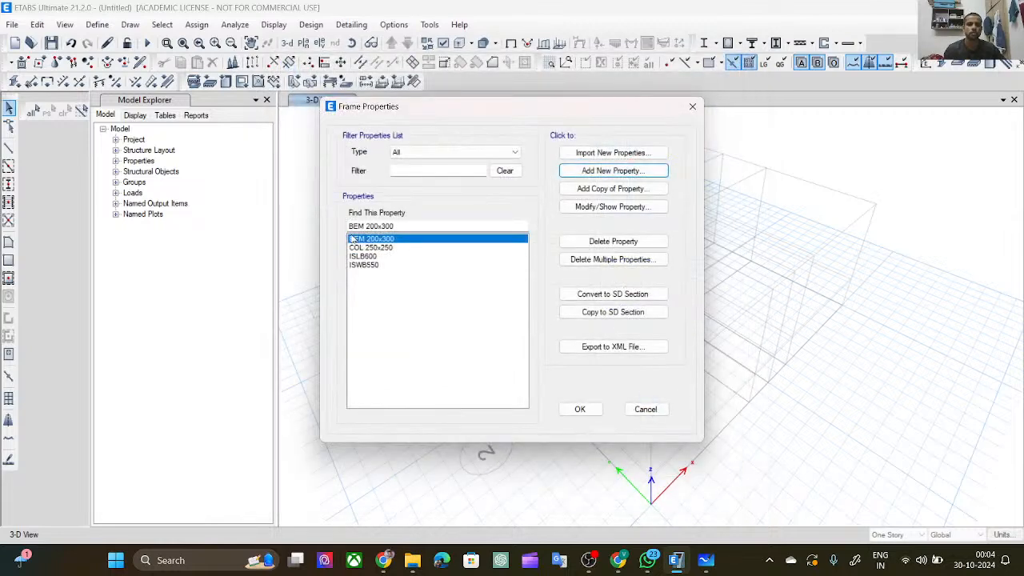
left_click(580, 410)
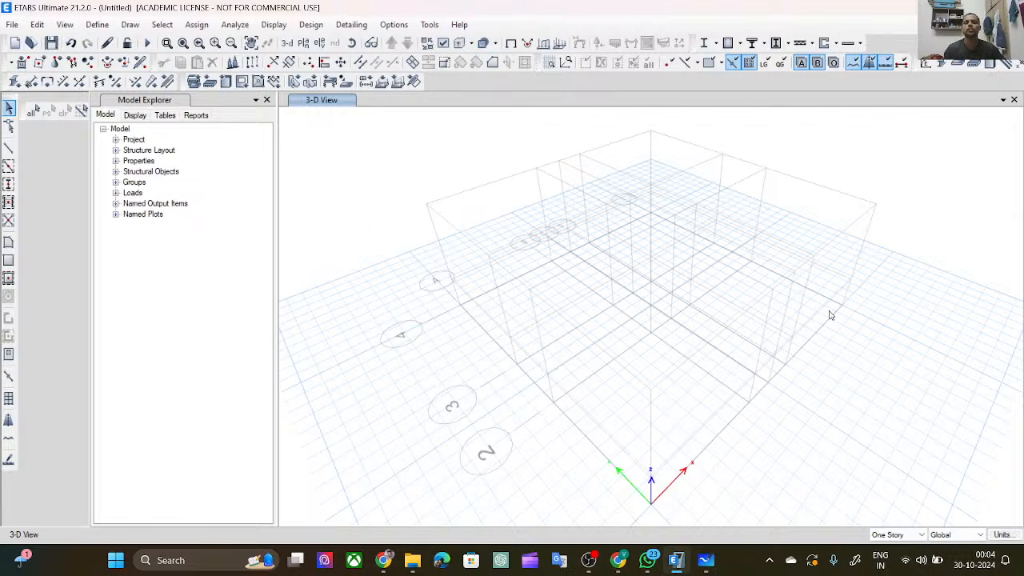
Add one 3 m story above F-1, replicated from F-1 and keeping existing story heights, then accept the story data.
middle_click_drag(827, 329, 786, 299, "shift")
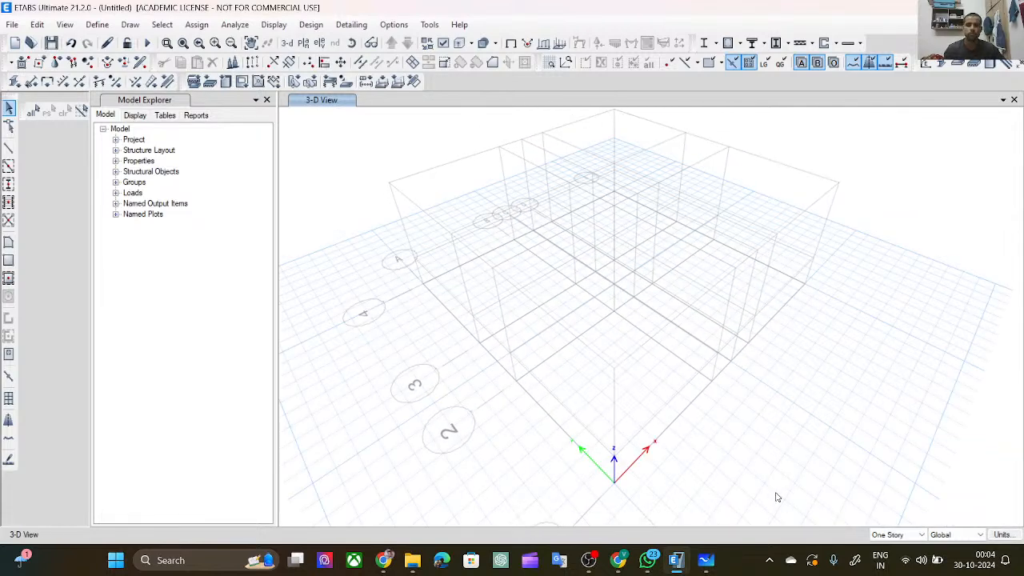
middle_click_drag(760, 416, 660, 315, "shift")
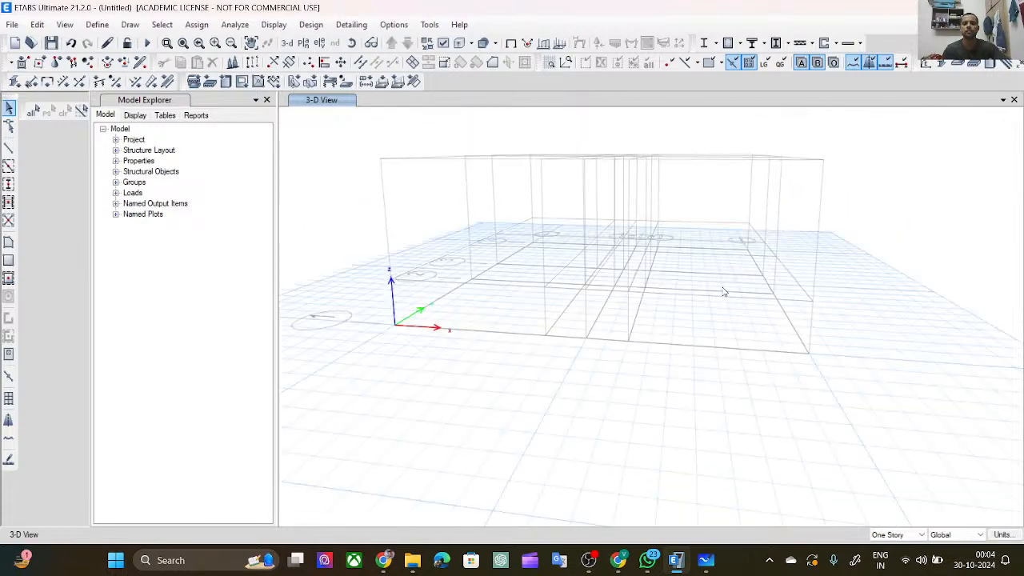
left_click(44, 27)
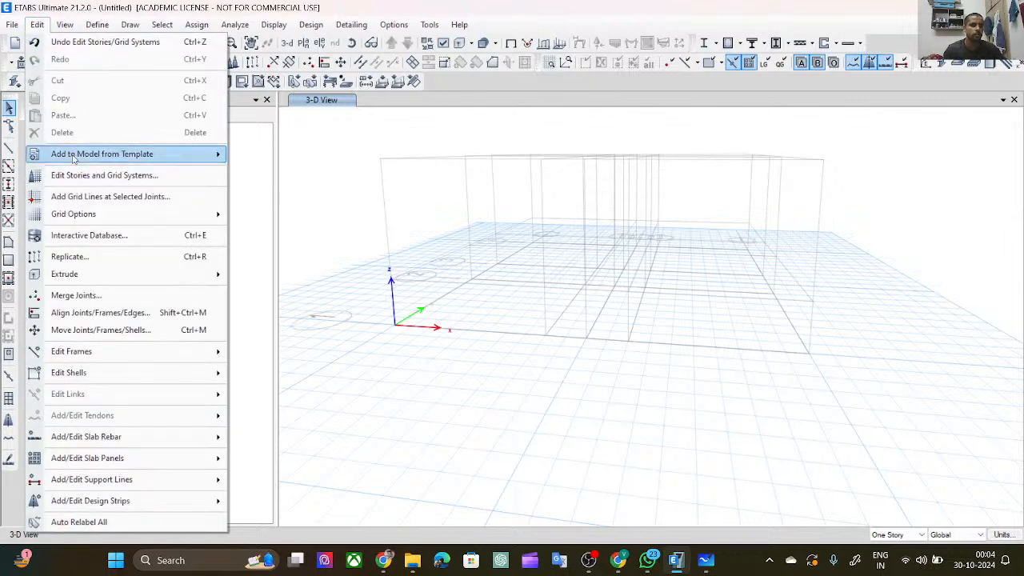
mouse_move(72, 158)
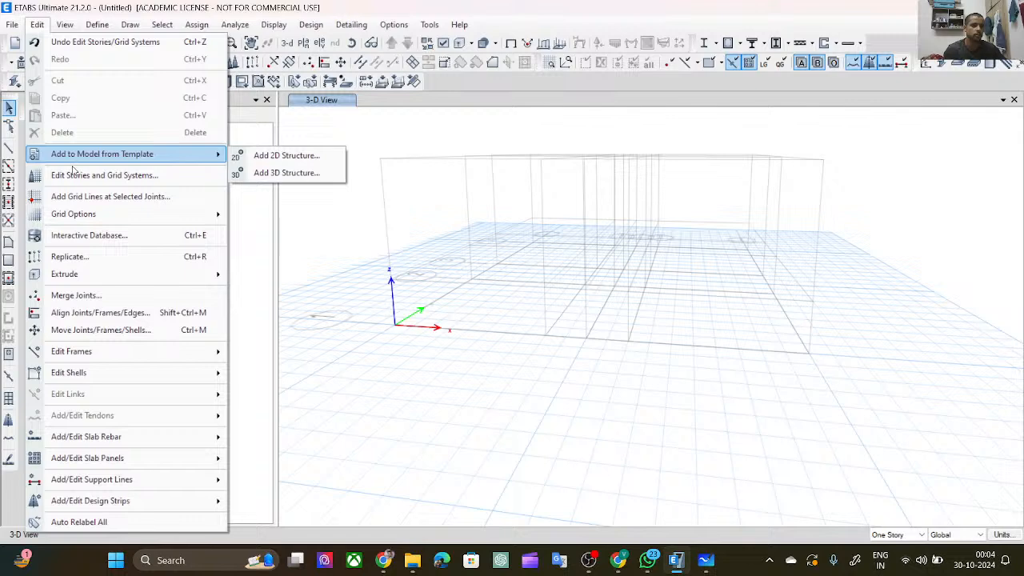
left_click(75, 178)
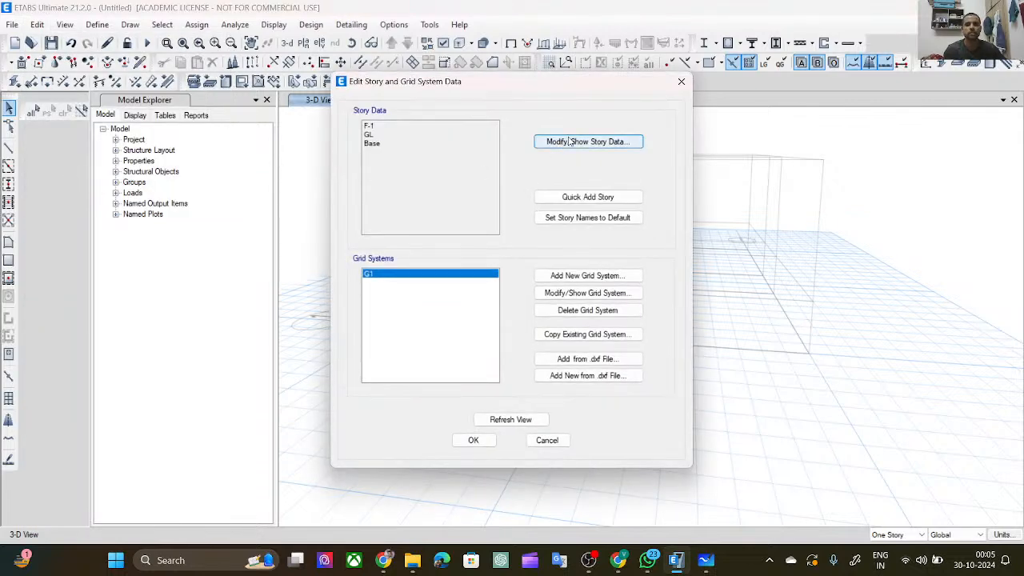
left_click(586, 142)
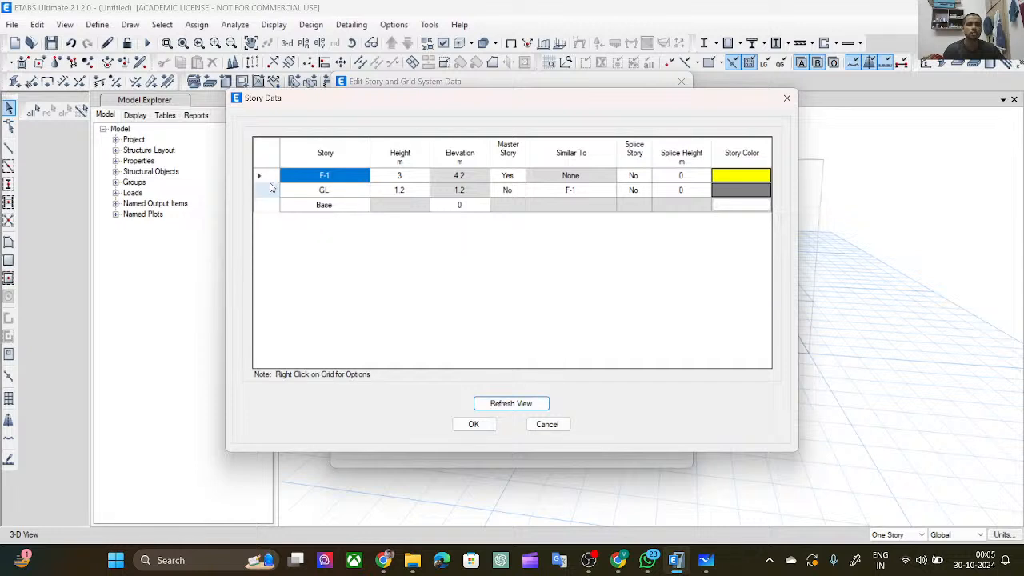
right_click(272, 183)
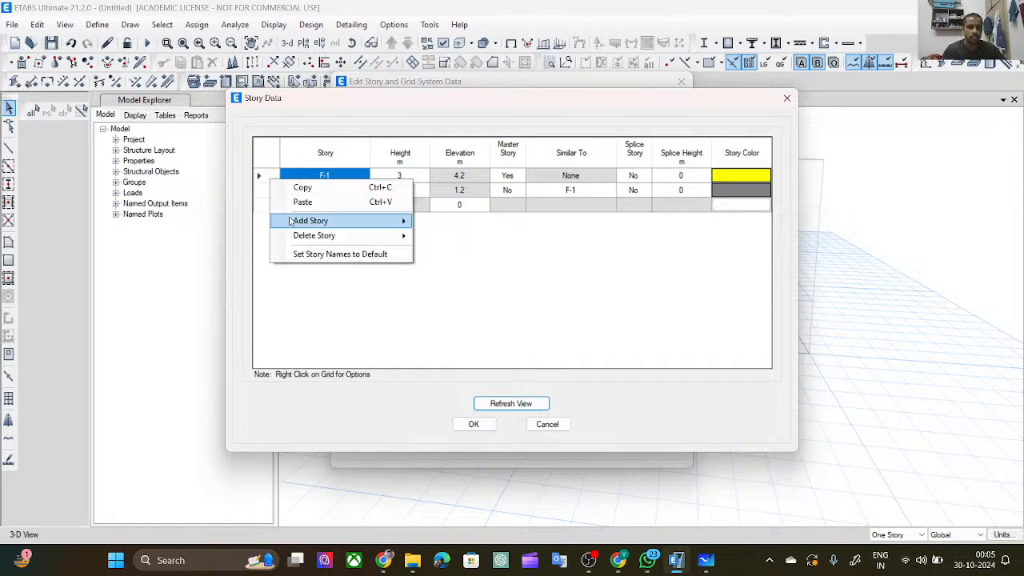
mouse_move(364, 222)
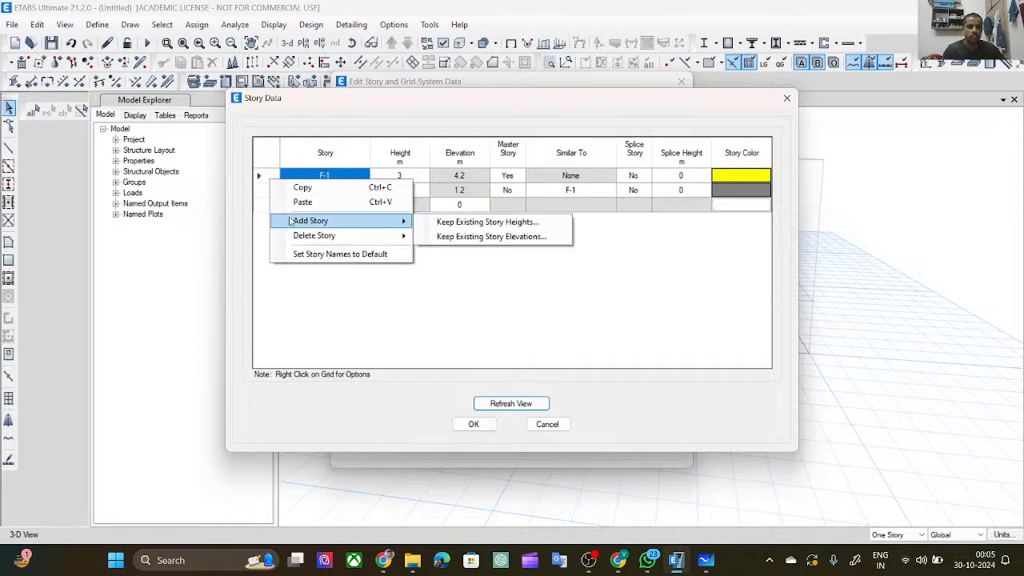
left_click(454, 226)
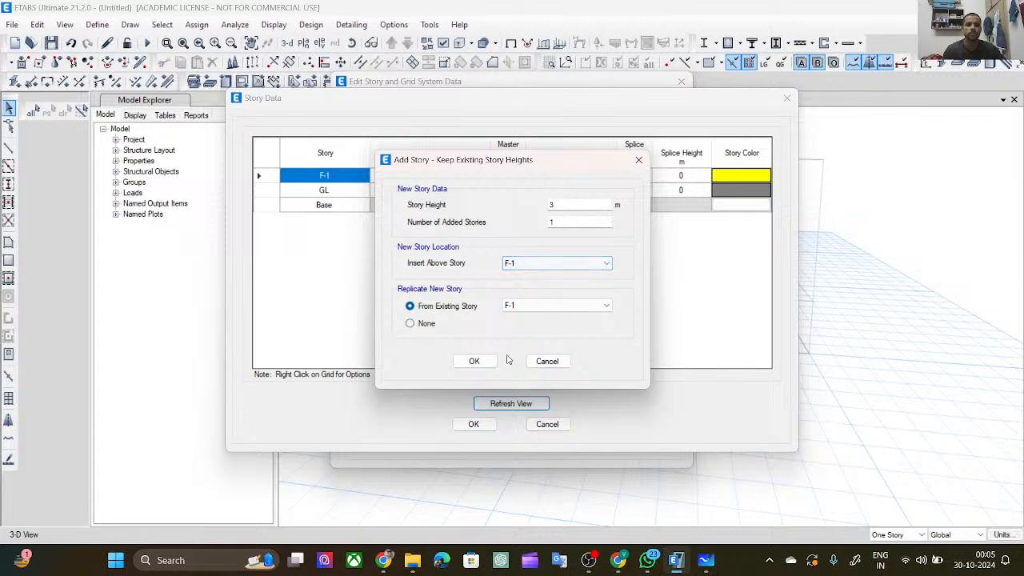
left_click(474, 360)
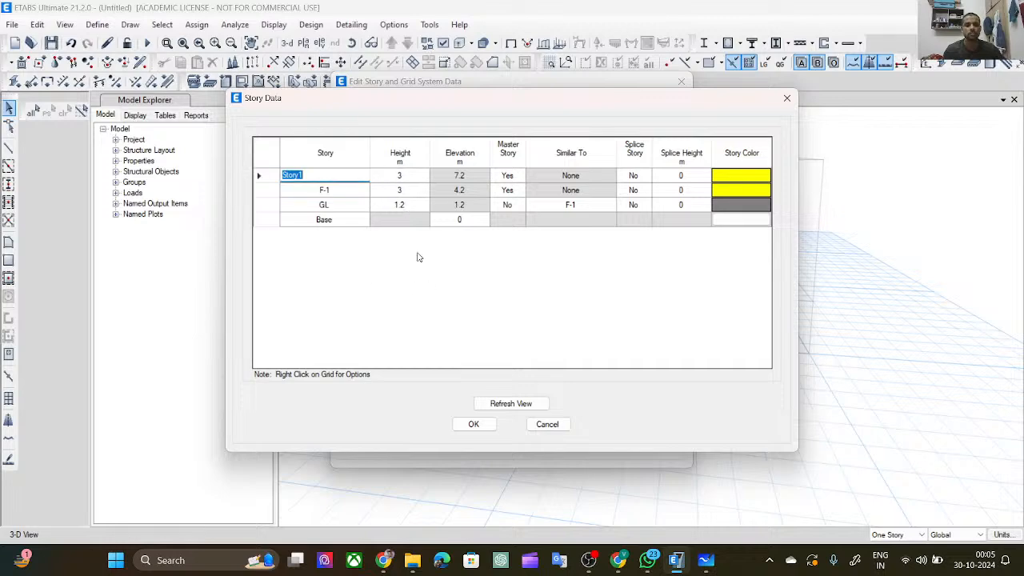
left_click(474, 425)
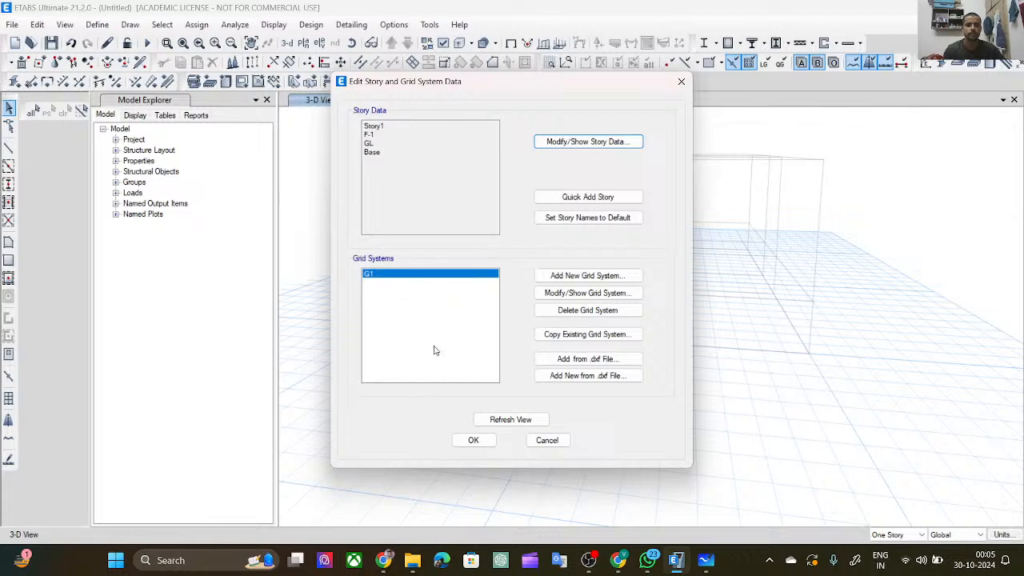
left_click(473, 441)
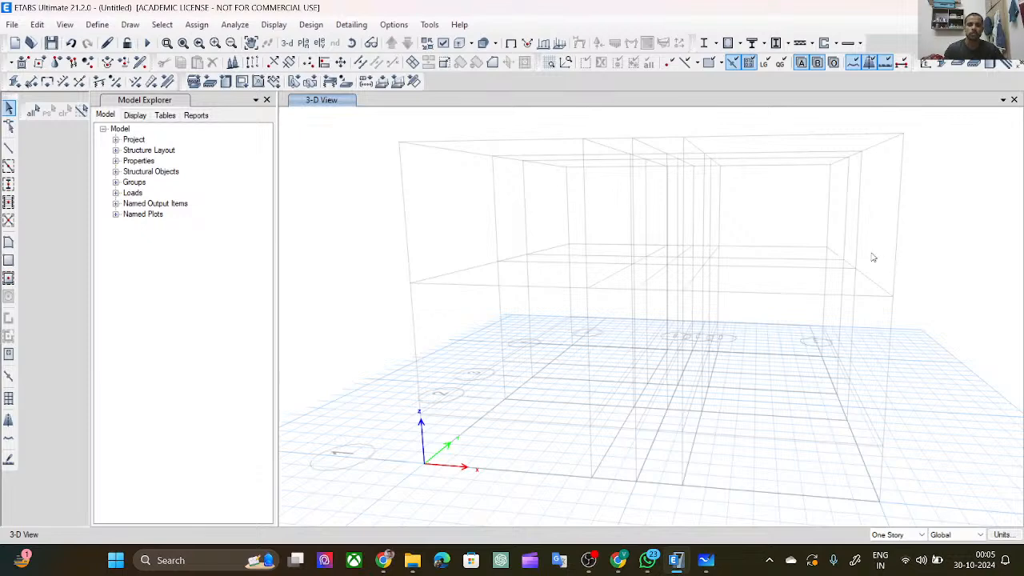
In the story data, set Master Story to No for the top story and make it similar to F-1.
middle_click_drag(863, 245, 674, 233)
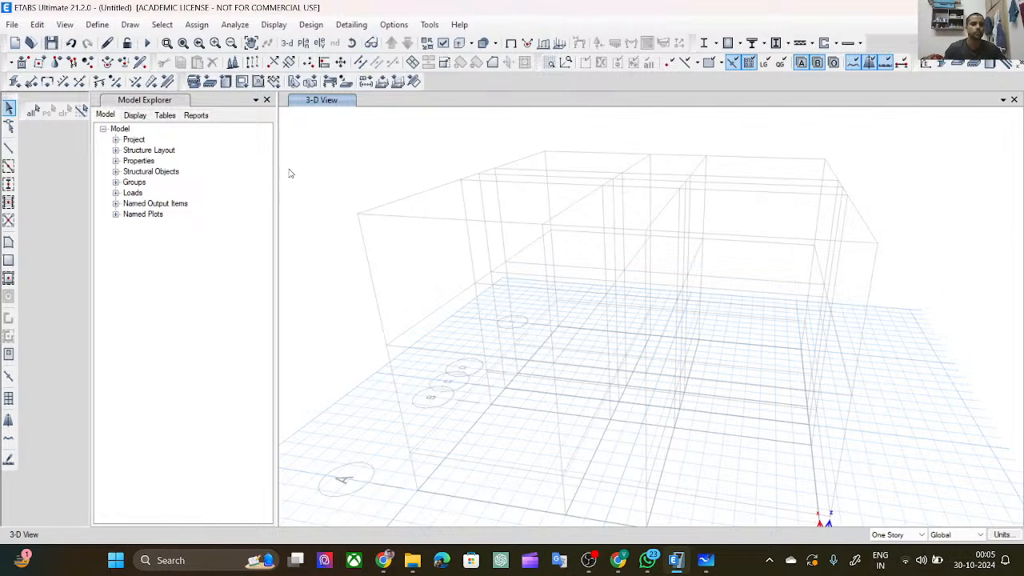
left_click(36, 24)
left_click(36, 24)
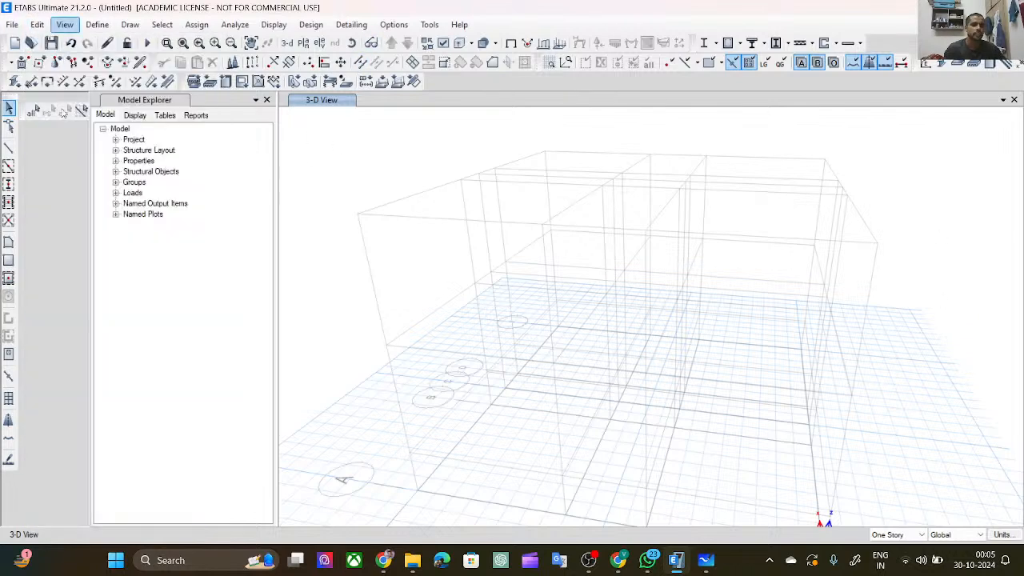
left_click(35, 23)
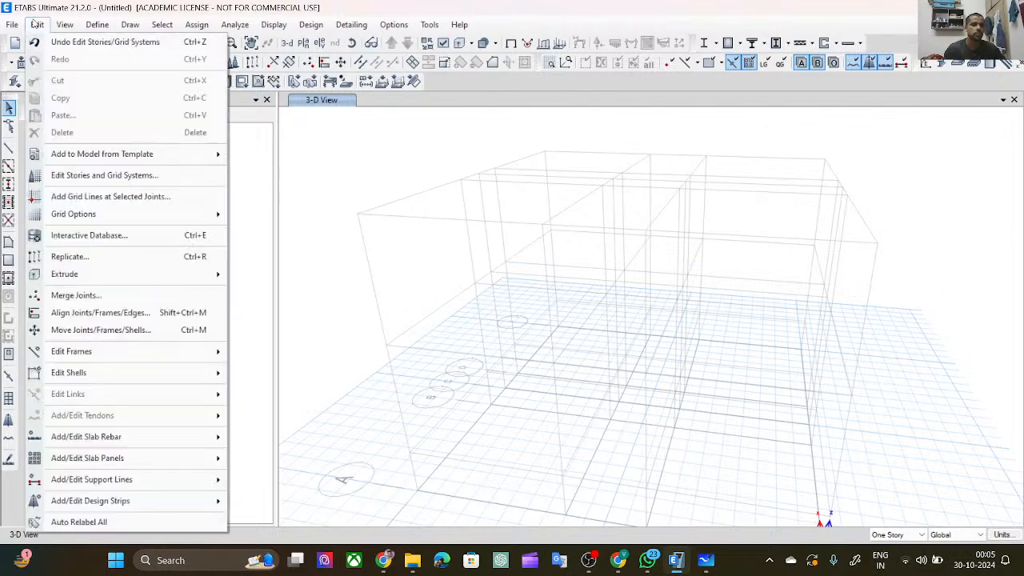
left_click(73, 176)
left_click(568, 142)
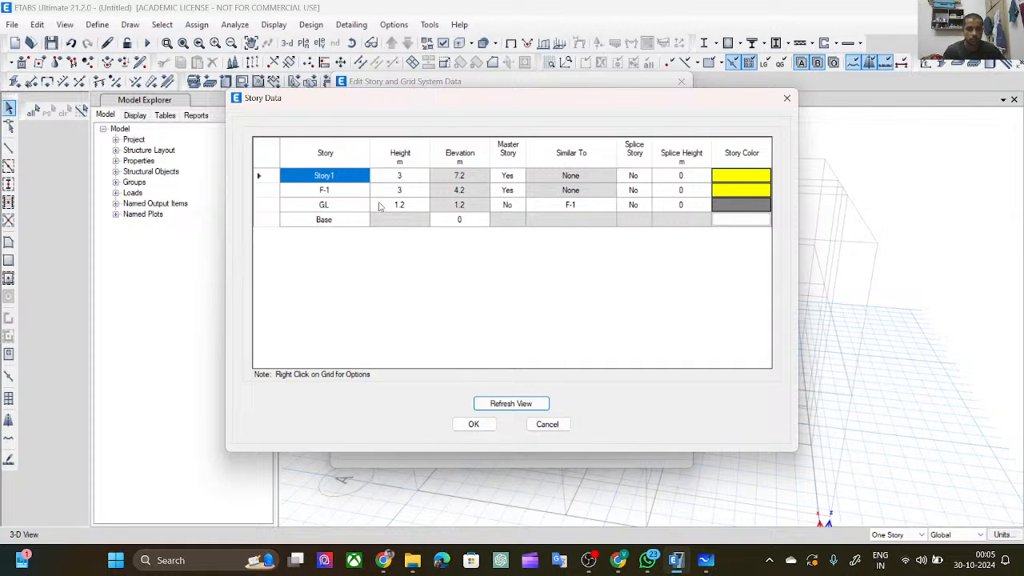
left_click(552, 190)
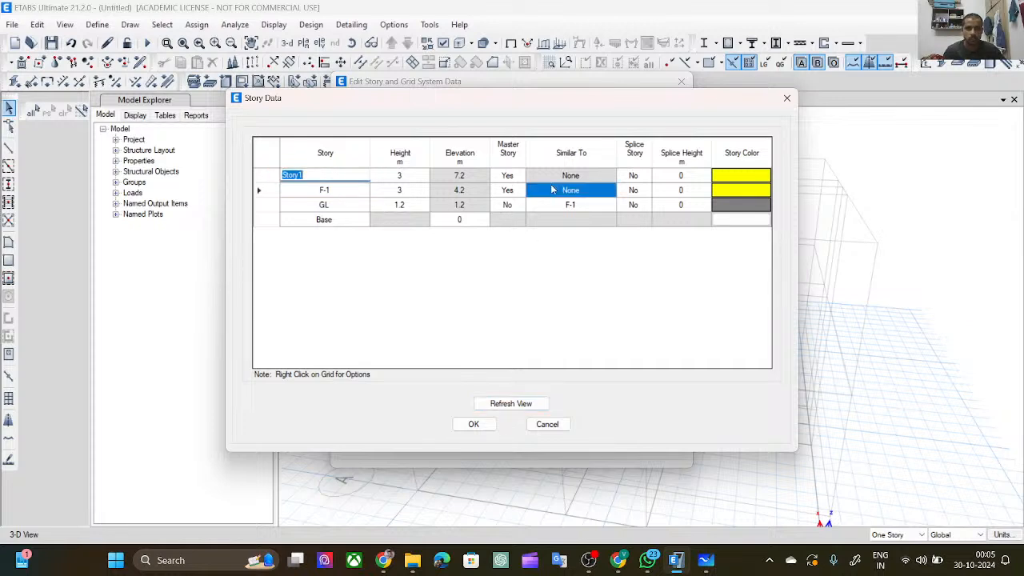
left_click(516, 194)
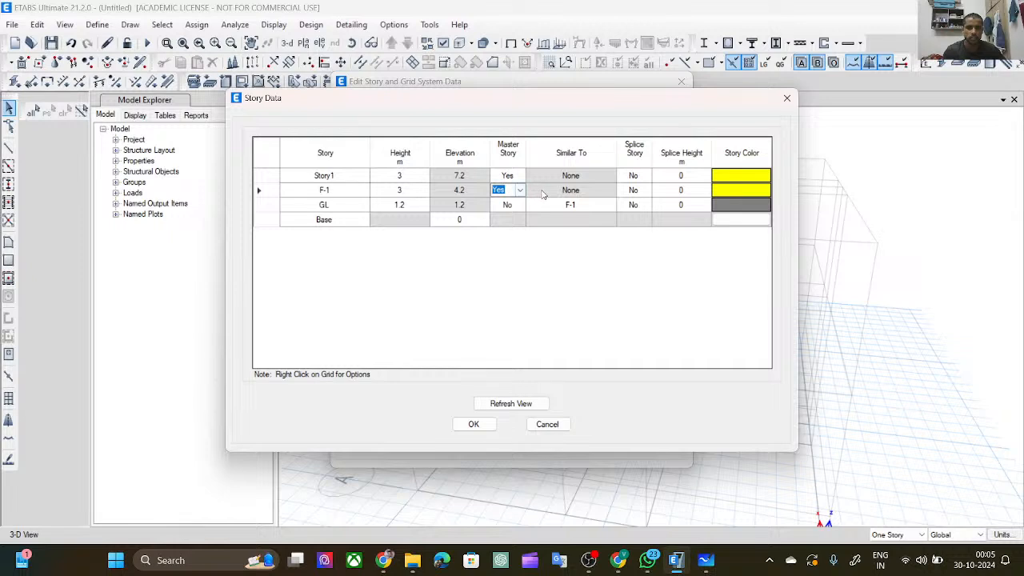
left_click(507, 176)
left_click(520, 175)
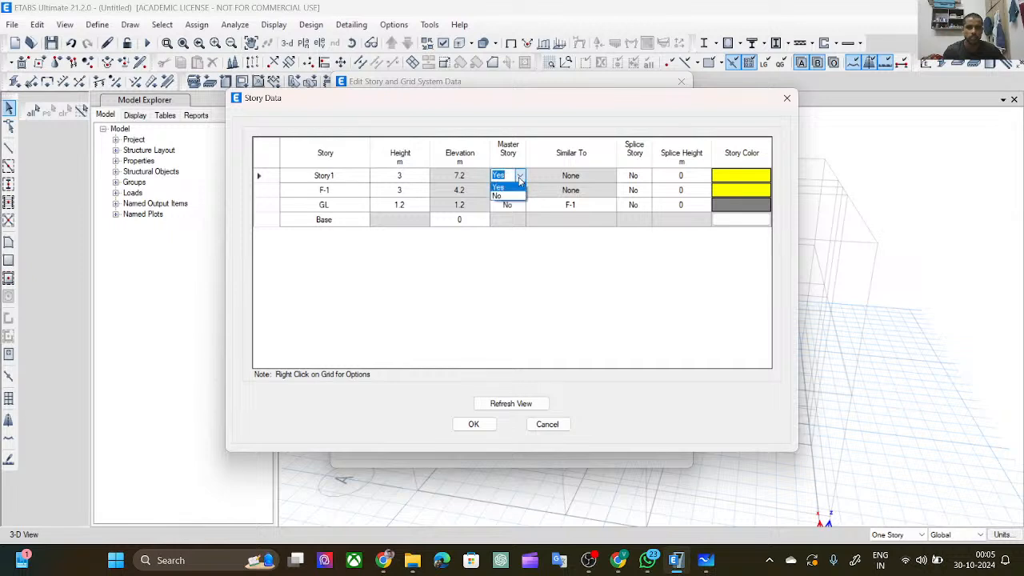
left_click(508, 197)
left_click(578, 176)
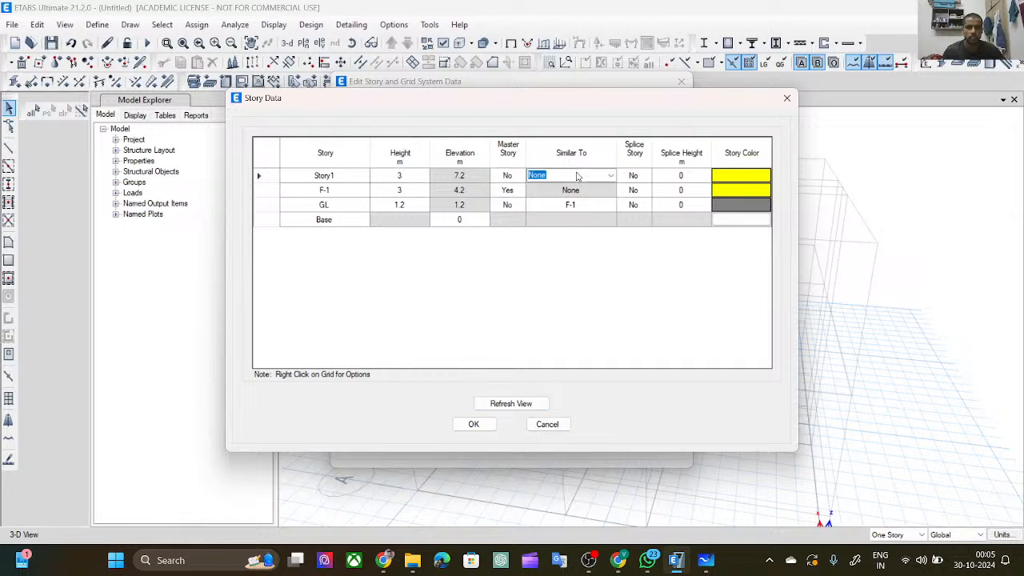
left_click(611, 175)
left_click(570, 197)
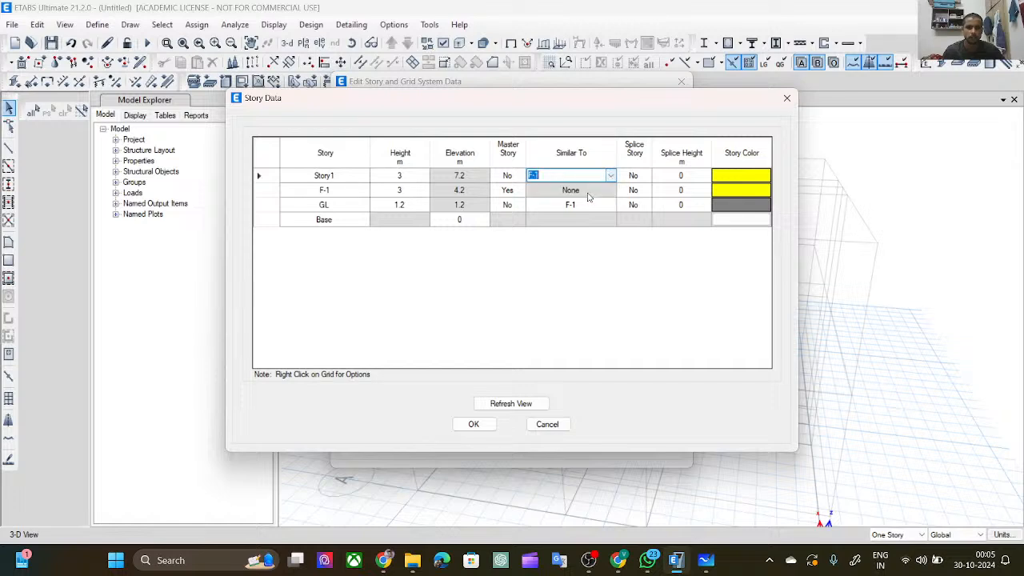
Rename the top story as roof and accept the story and grid system changes.
left_click(345, 175)
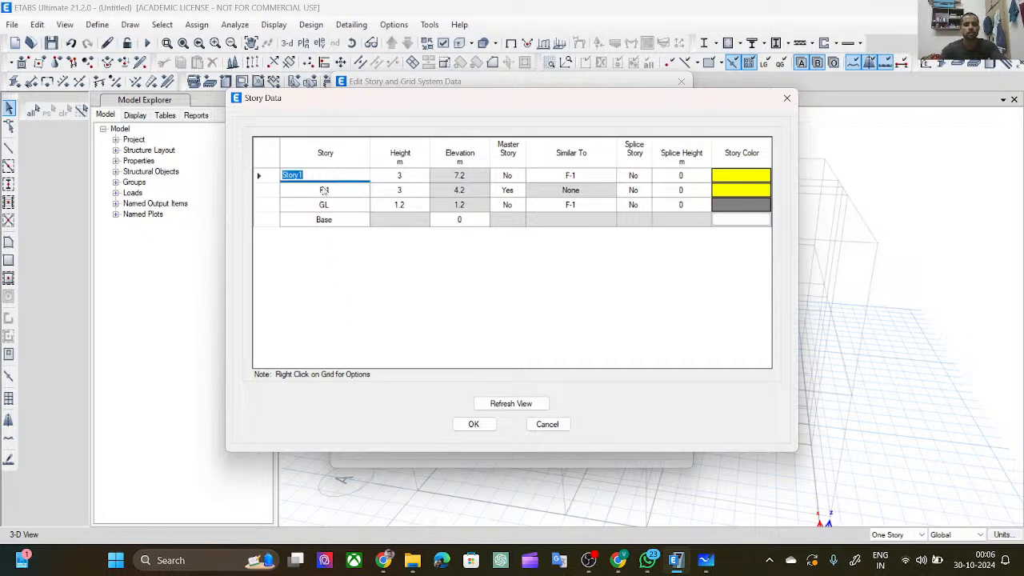
type("roof")
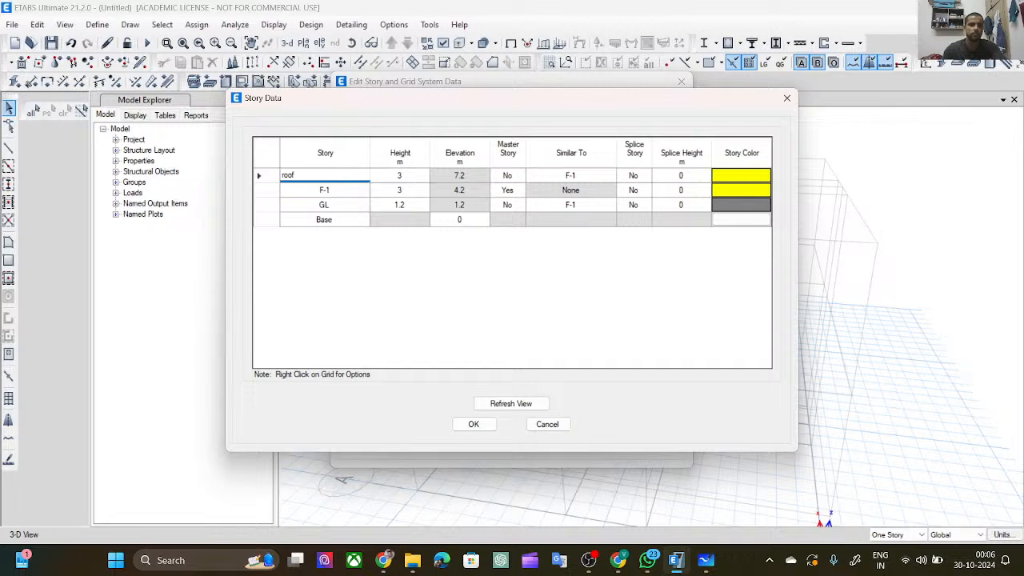
left_click(363, 268)
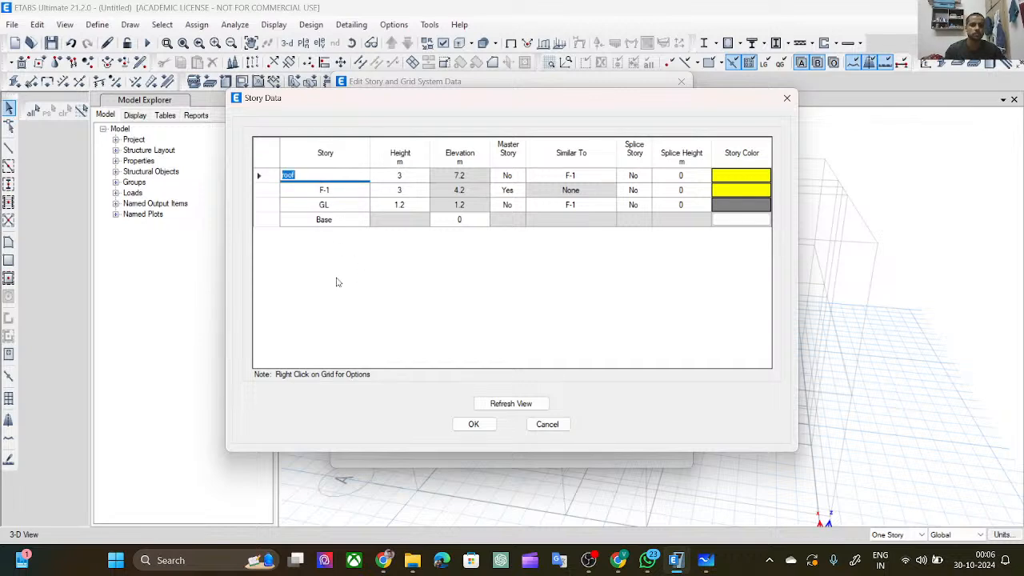
left_click(473, 424)
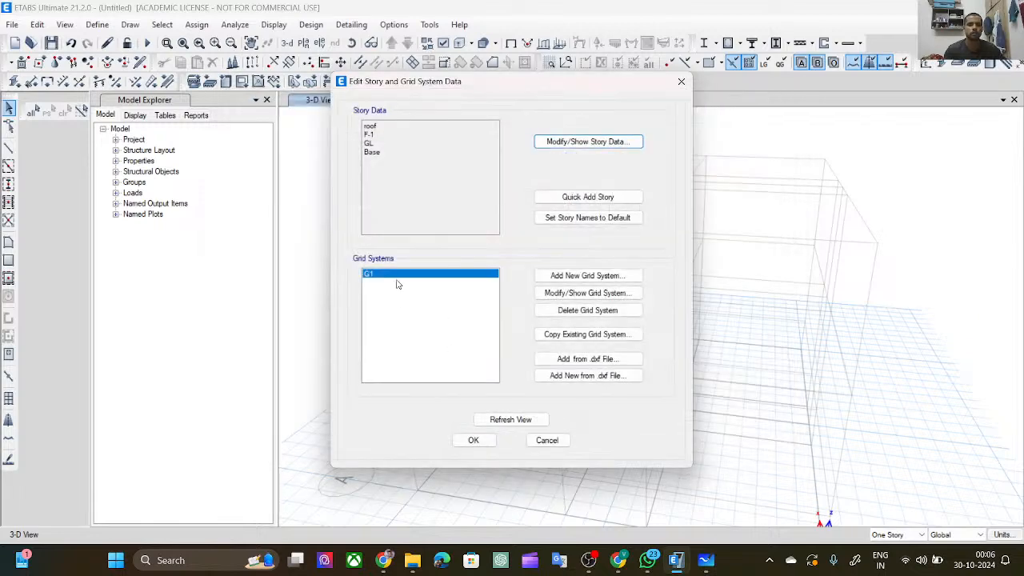
left_click(472, 440)
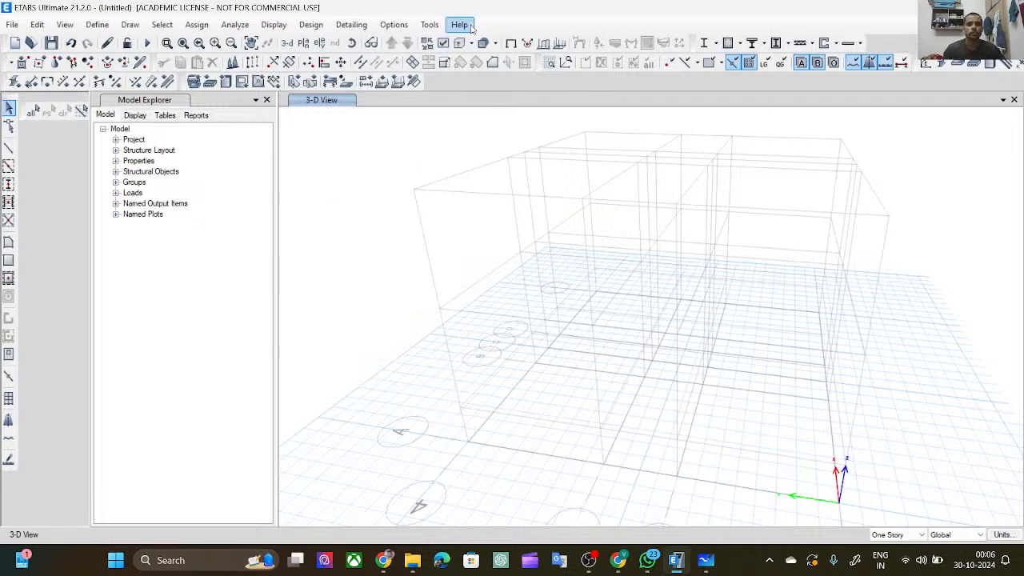
Show the plan view of story F-1.
left_click(306, 44)
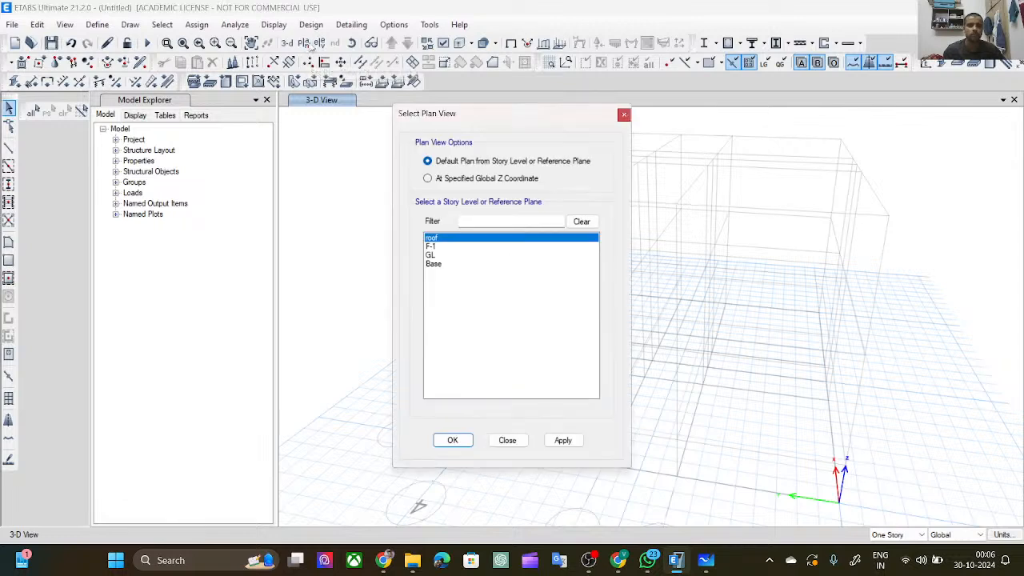
left_click(464, 248)
left_click(565, 441)
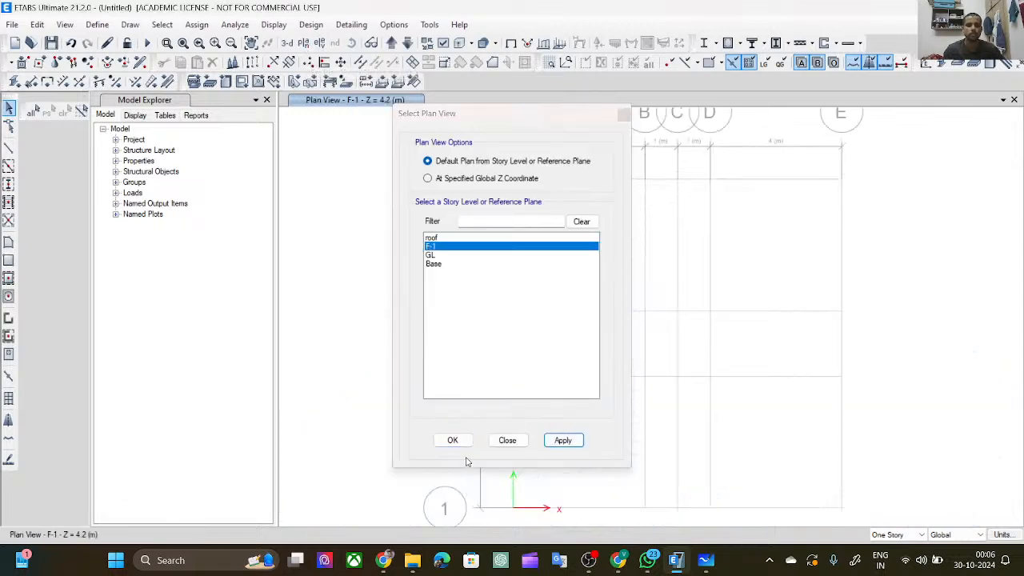
left_click(452, 440)
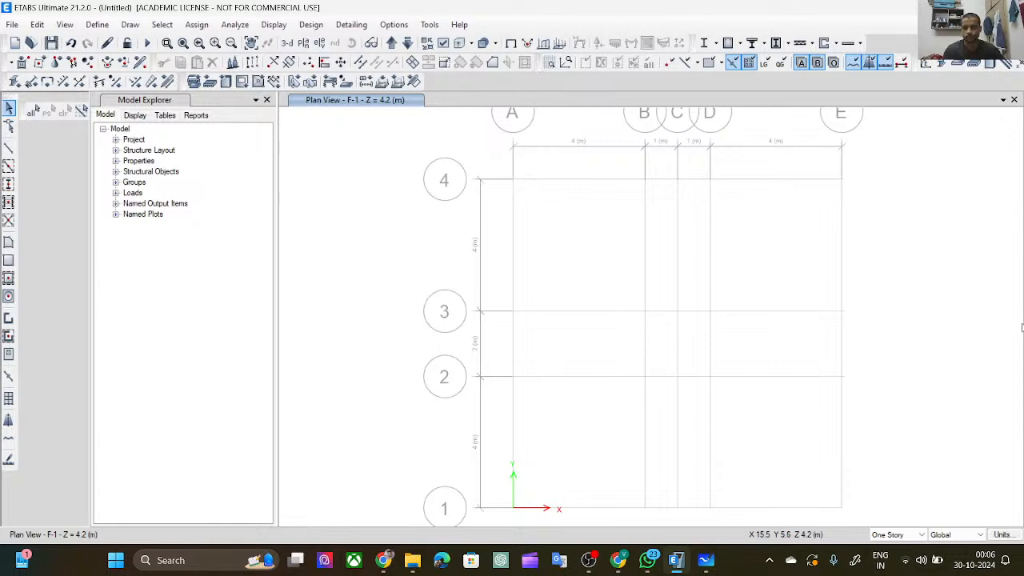
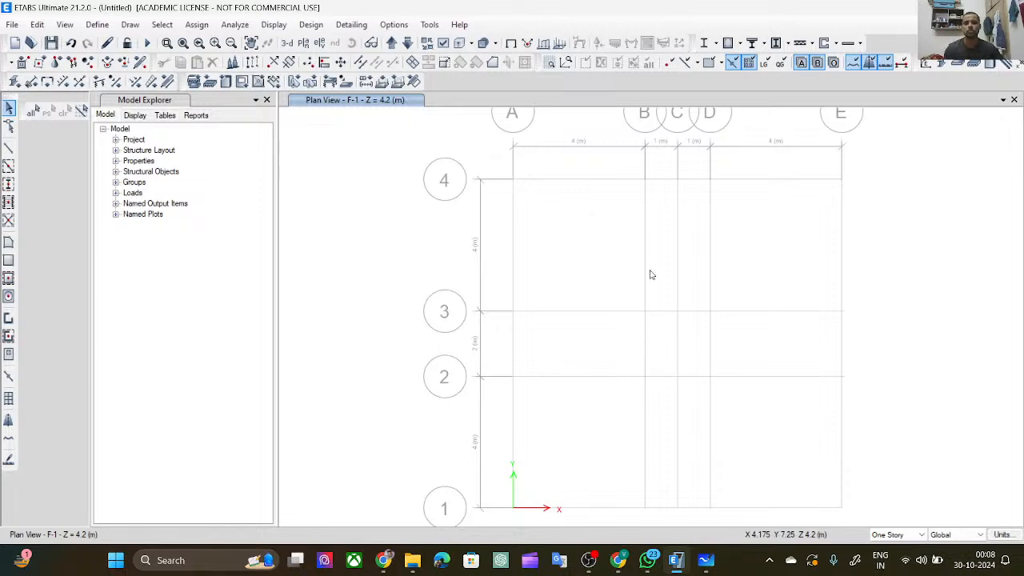
Switch to Microsoft Whiteboard, then lasso and delete the old floor plan sketch with its notes.
left_click(707, 564)
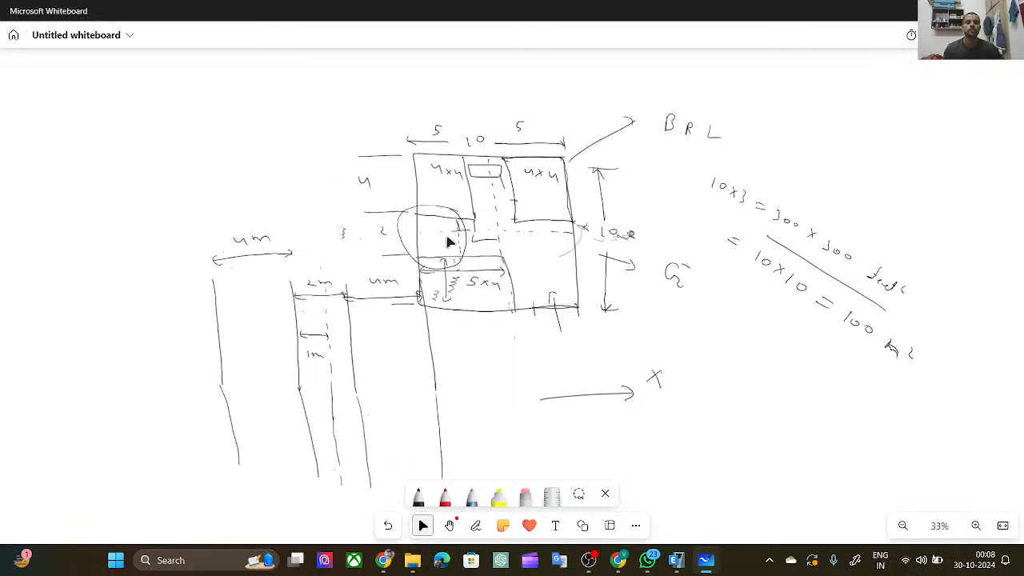
left_click(579, 494)
mouse_move(195, 81)
left_mouse_down()
mouse_move(944, 142)
mouse_move(803, 489)
mouse_move(297, 480)
mouse_move(132, 232)
mouse_move(190, 40)
mouse_move(195, 69)
left_mouse_up()
key("Delete")
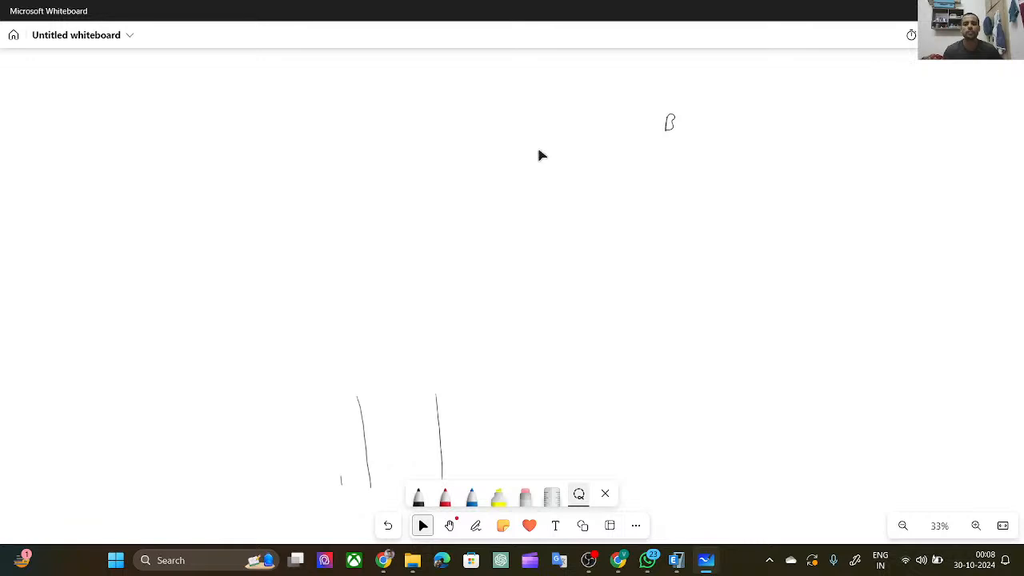
Sketch a blue beam supported at both ends on the whiteboard and mark its span as 4 m.
left_click(556, 127)
left_click_drag(601, 249, 457, 237)
left_click_drag(593, 270, 461, 264)
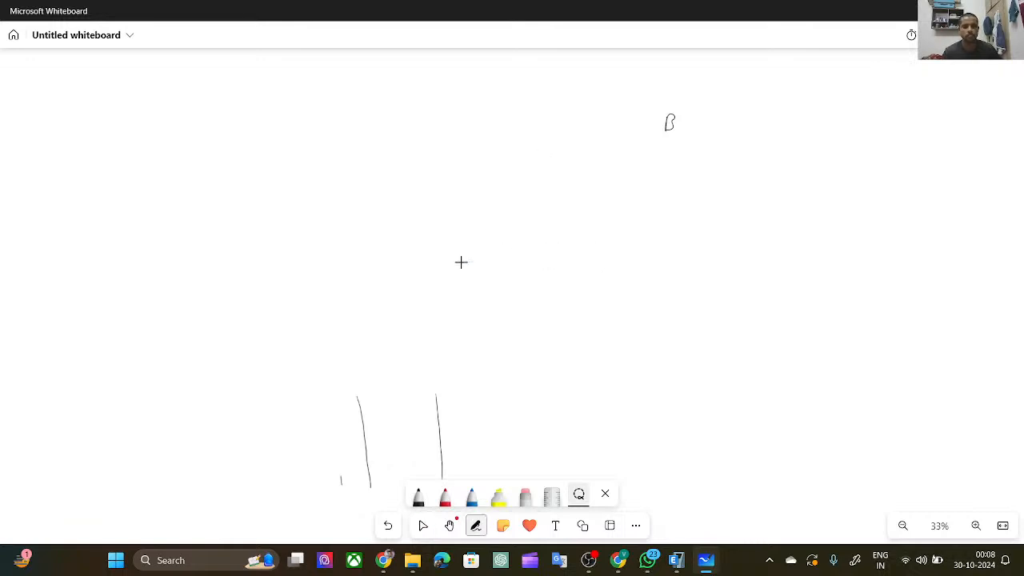
left_click(468, 501)
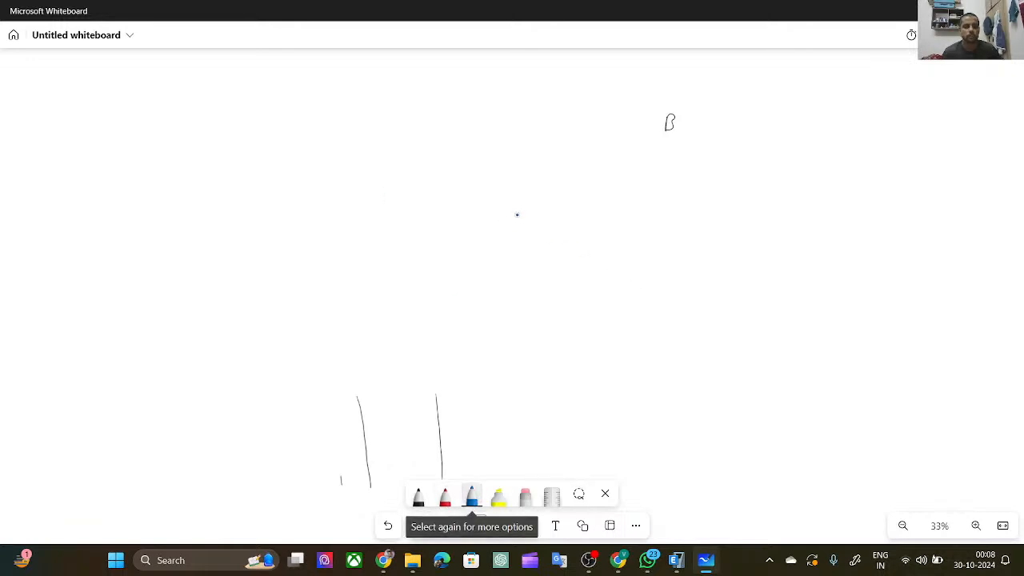
mouse_move(522, 216)
left_mouse_down()
mouse_move(382, 218)
mouse_move(384, 264)
left_mouse_up()
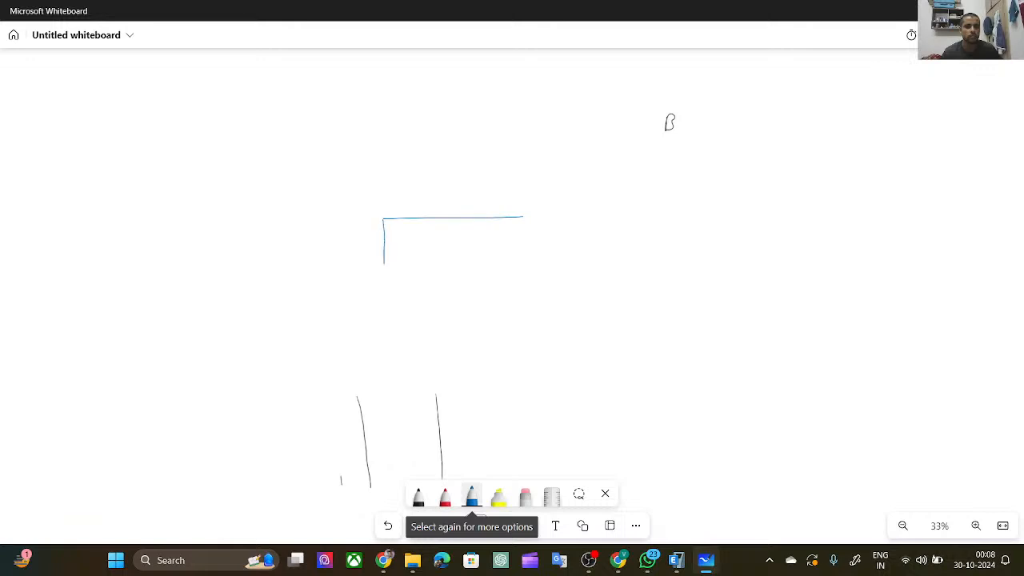
mouse_move(523, 218)
left_mouse_down()
mouse_move(522, 258)
mouse_move(528, 232)
left_mouse_up()
mouse_move(442, 233)
left_mouse_down()
mouse_move(514, 233)
mouse_move(511, 244)
mouse_move(400, 244)
left_mouse_up()
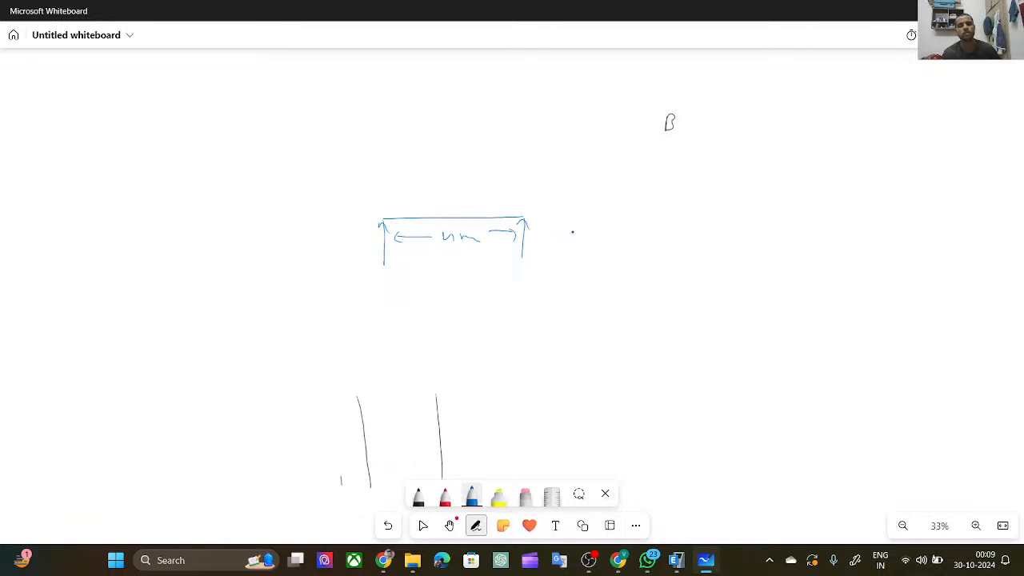
Write the beam depth calculation 4000/10 = 400 mm beside the beam sketch.
mouse_move(646, 195)
left_mouse_down()
mouse_move(652, 211)
mouse_move(693, 222)
left_mouse_up()
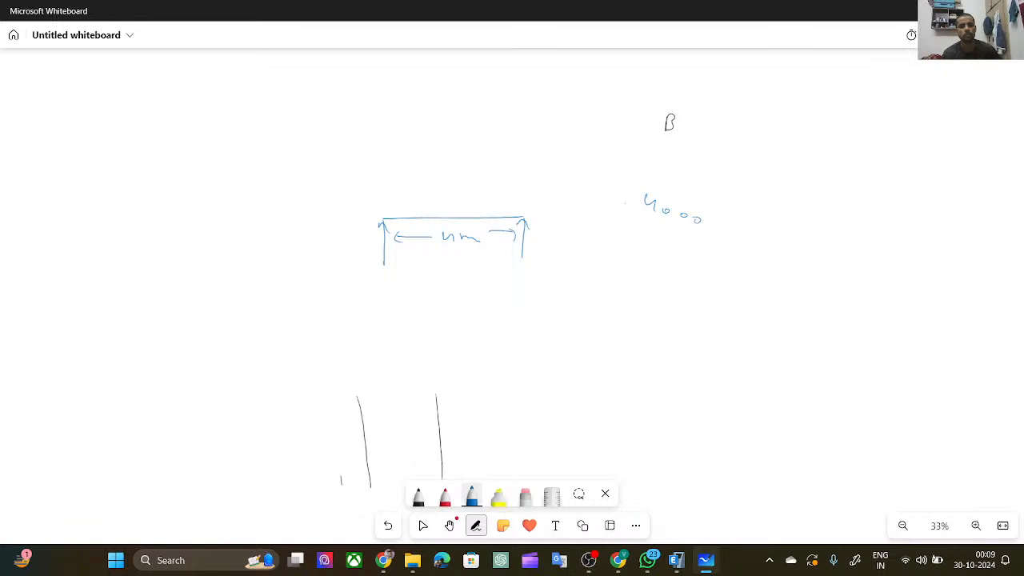
mouse_move(625, 203)
left_mouse_down()
mouse_move(701, 230)
mouse_move(647, 238)
mouse_move(686, 248)
mouse_move(693, 221)
mouse_move(720, 242)
left_mouse_up()
left_click_drag(715, 249, 828, 302)
Write the second depth calculation 4000/12 = 333 mm, note 300 beside it, and switch back to ETABS.
mouse_move(658, 268)
left_mouse_down()
mouse_move(717, 300)
mouse_move(708, 313)
mouse_move(668, 316)
left_mouse_up()
left_click_drag(672, 312, 734, 336)
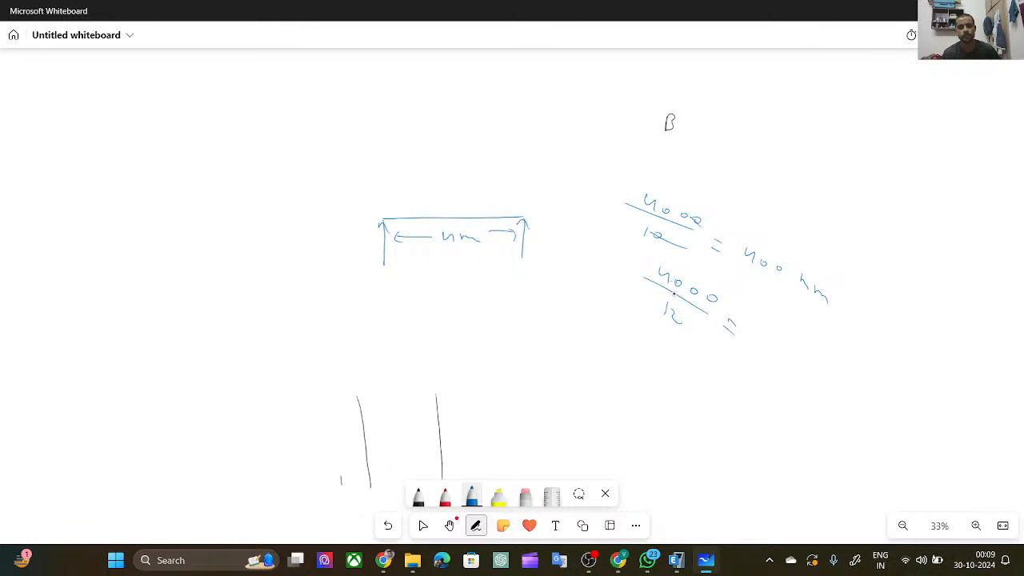
left_click_drag(637, 298, 687, 324)
left_click_drag(648, 269, 693, 285)
left_click_drag(741, 319, 746, 335)
left_click(749, 337)
left_click_drag(714, 280, 716, 284)
left_click_drag(752, 331, 754, 341)
left_click_drag(777, 350, 801, 379)
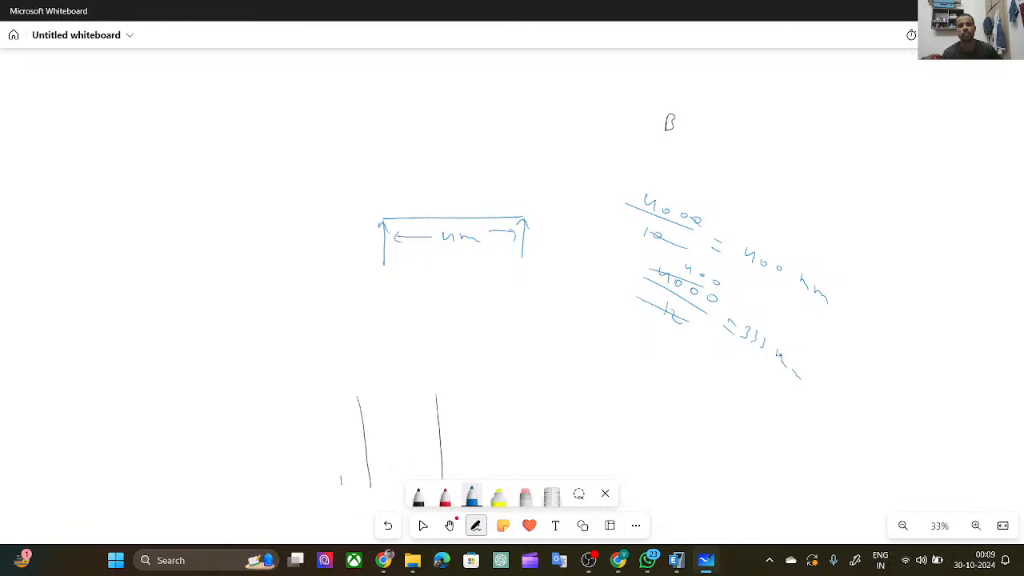
mouse_move(547, 315)
left_mouse_down()
mouse_move(550, 324)
mouse_move(616, 338)
left_mouse_up()
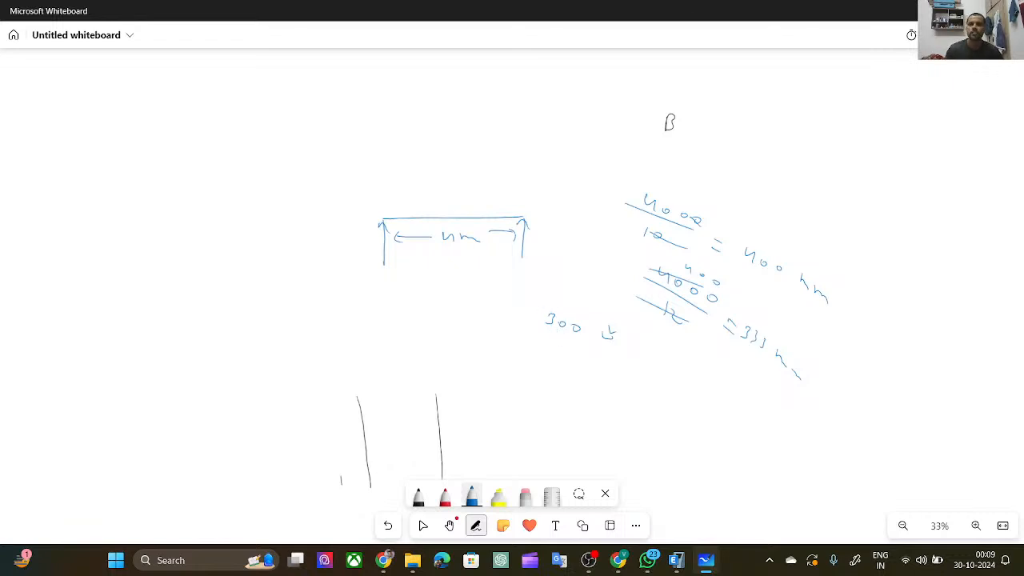
left_click(677, 560)
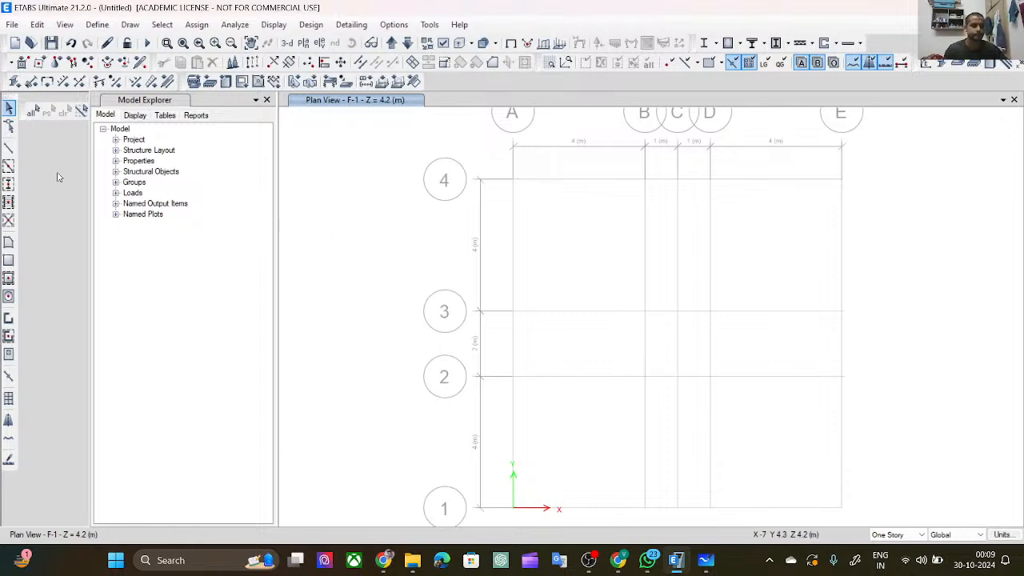
left_click(9, 165)
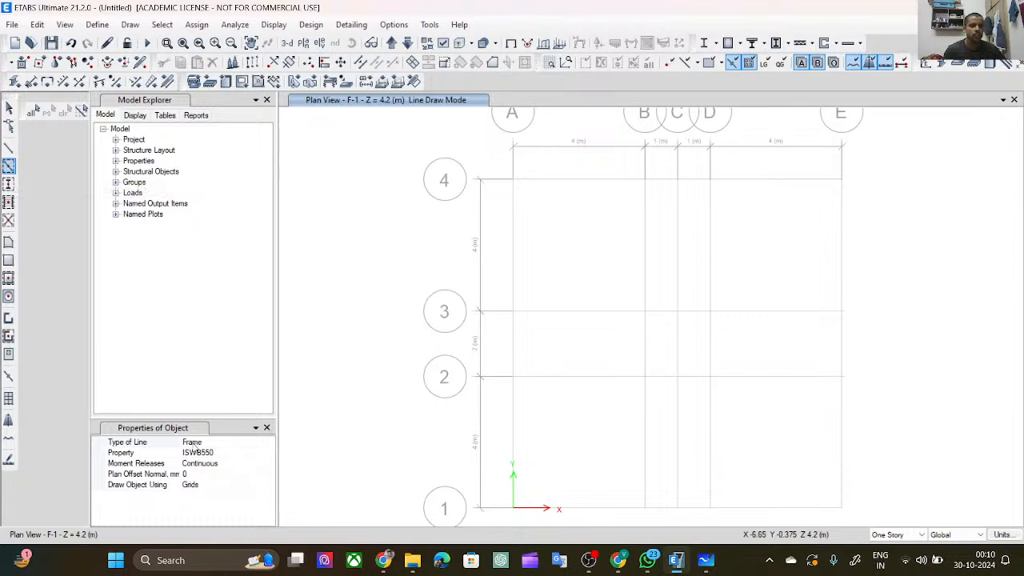
left_click(225, 443)
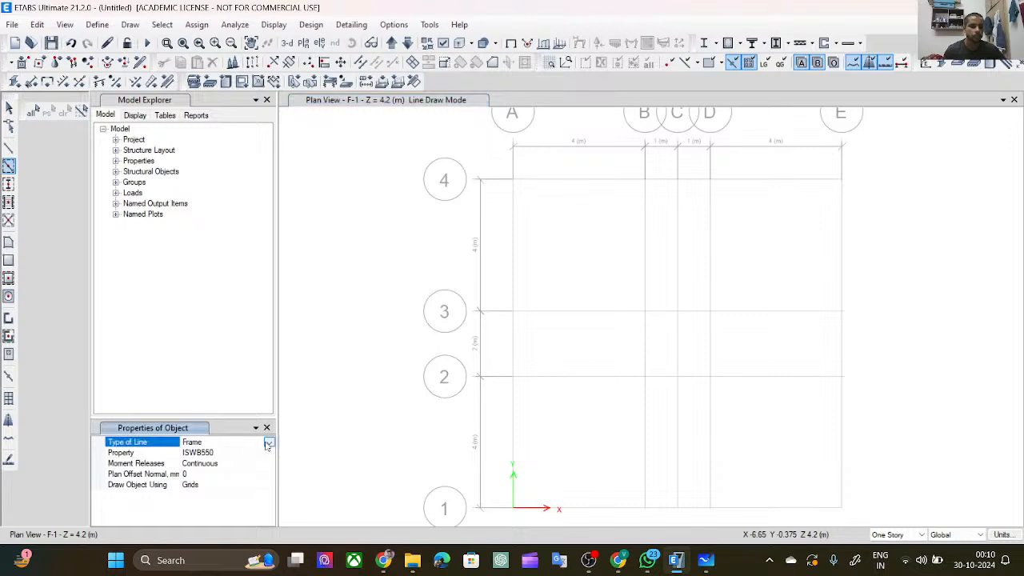
left_click(268, 443)
left_click(268, 446)
left_click(246, 454)
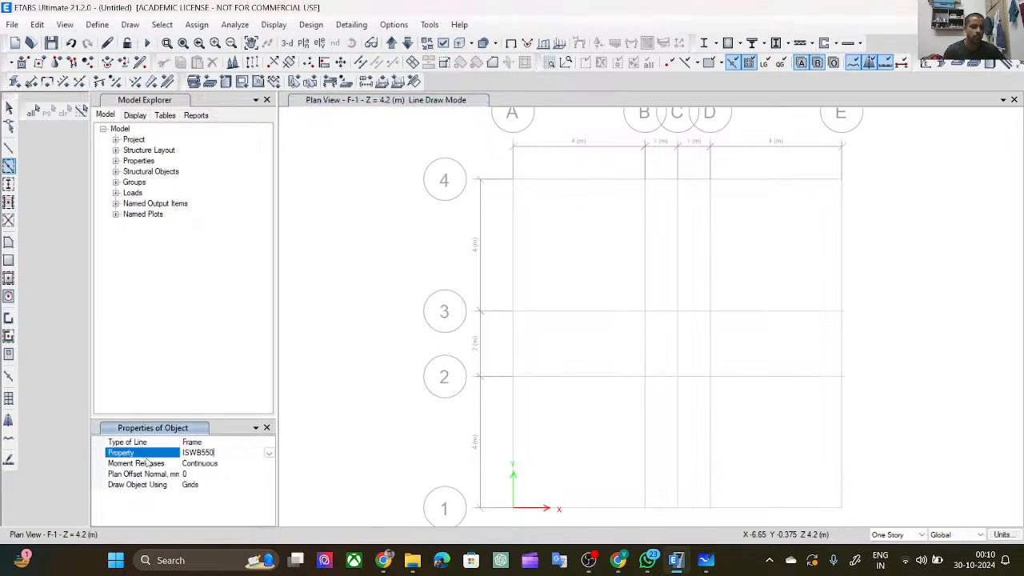
left_click(269, 453)
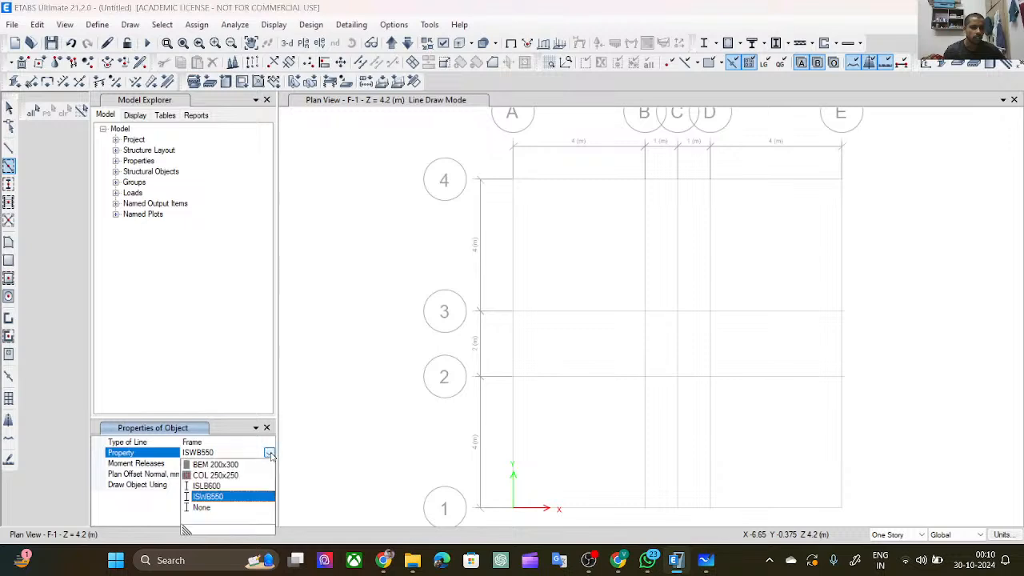
left_click(227, 476)
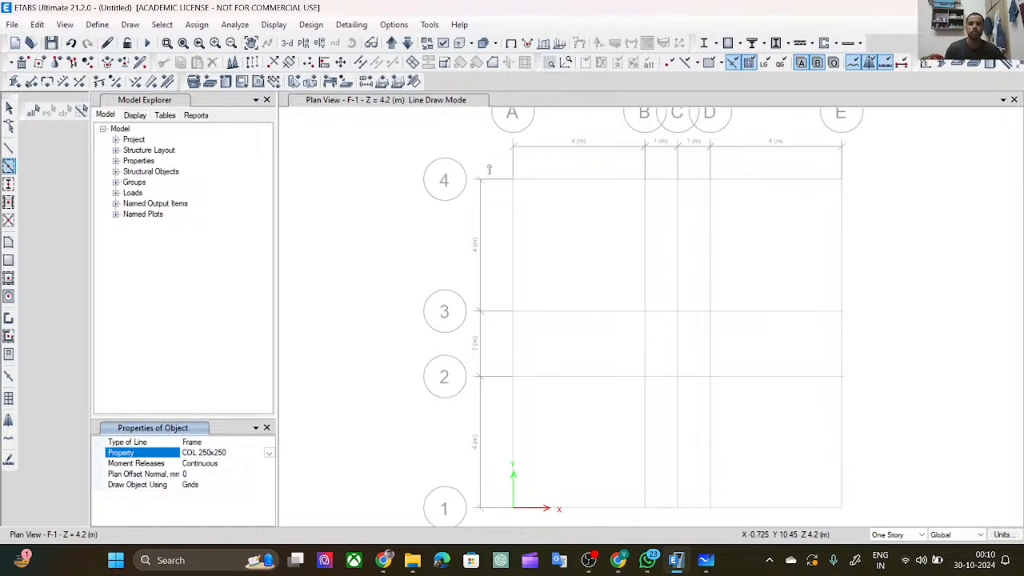
left_click_drag(494, 165, 544, 209)
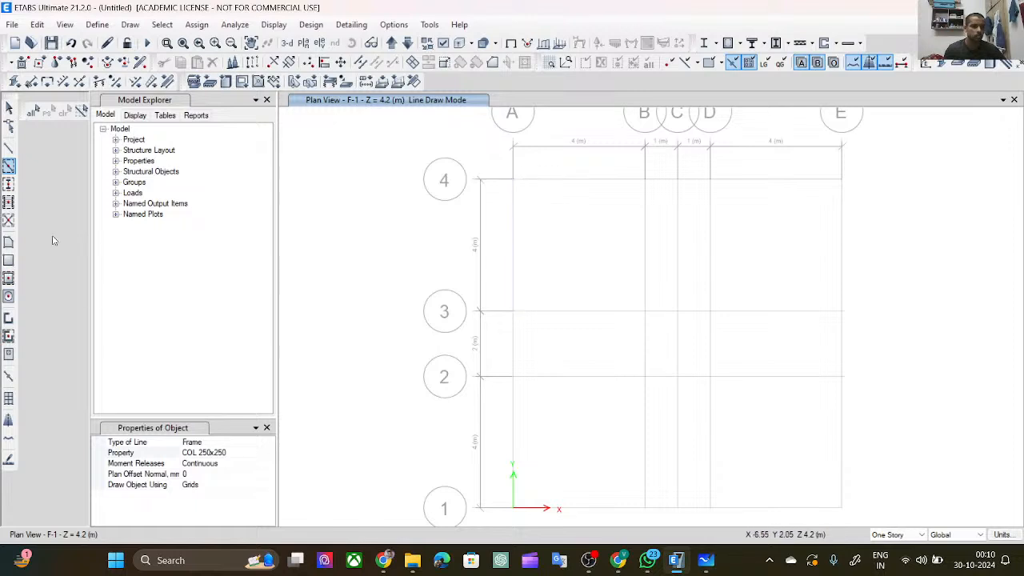
left_click(10, 167)
Quick-draw COL 250x250 columns along grid line 4 at A, B, D and E in the F-1 plan.
left_click(8, 184)
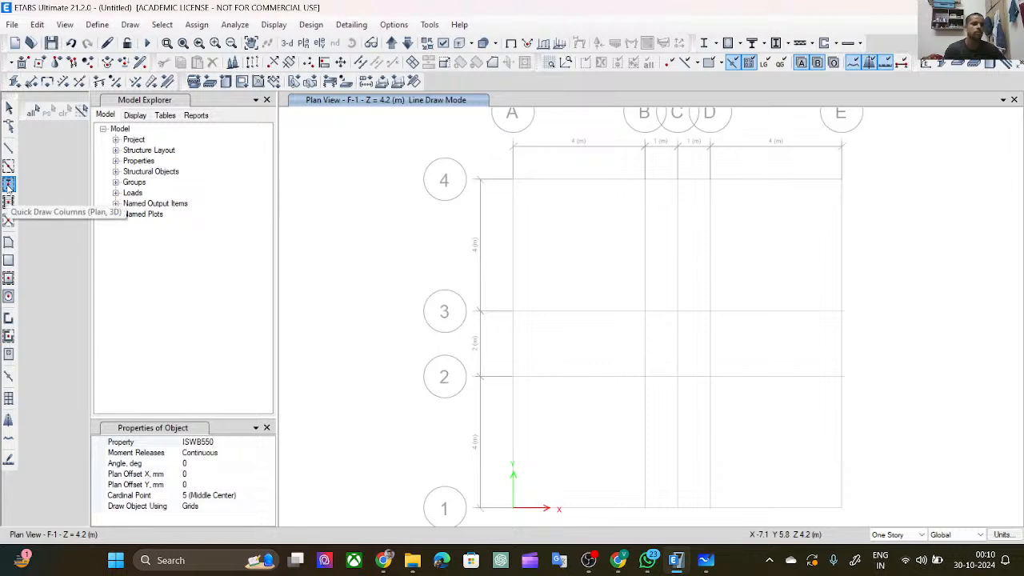
left_click(240, 453)
left_click(257, 443)
left_click(269, 443)
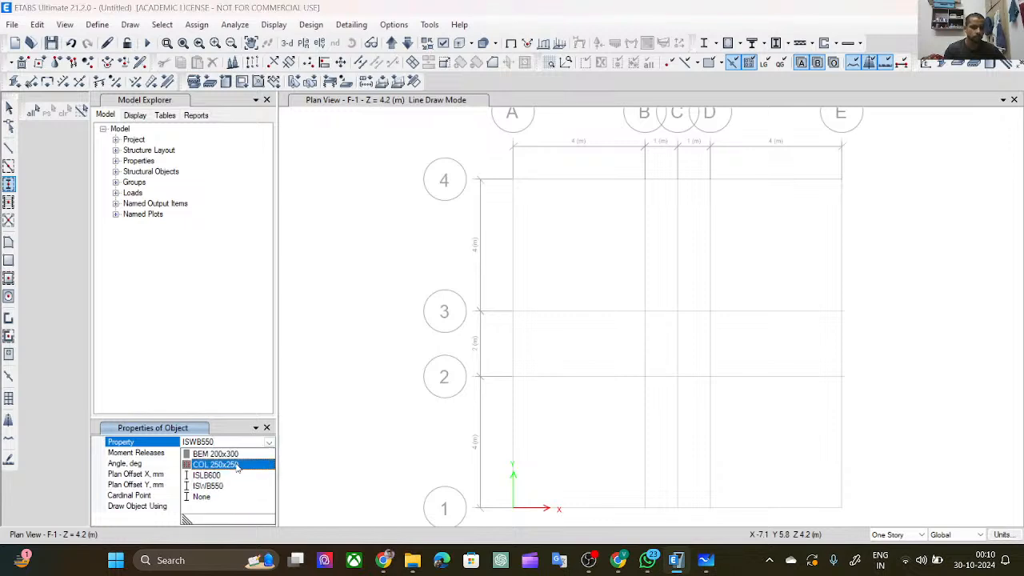
left_click(237, 465)
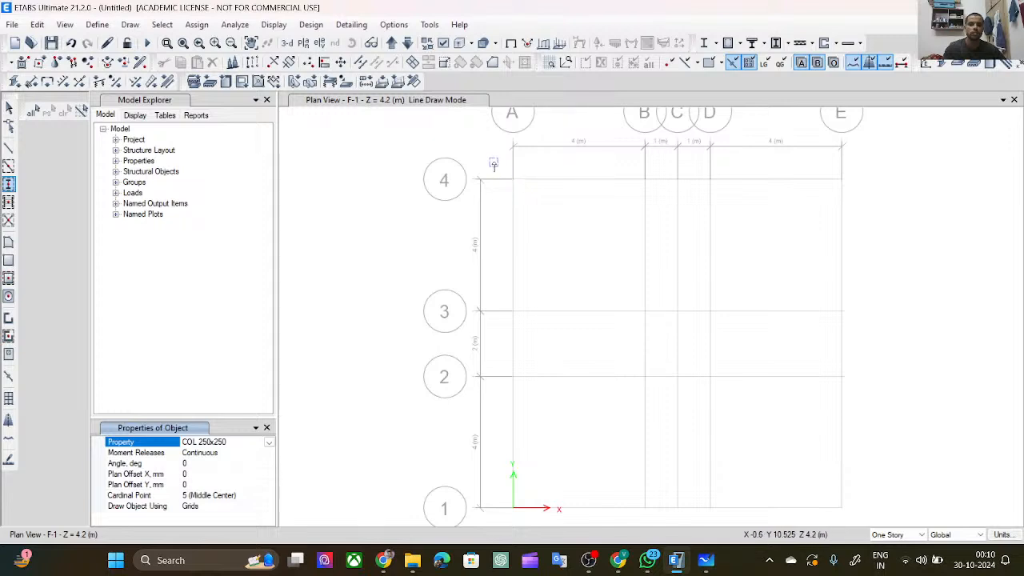
left_click_drag(493, 162, 550, 228)
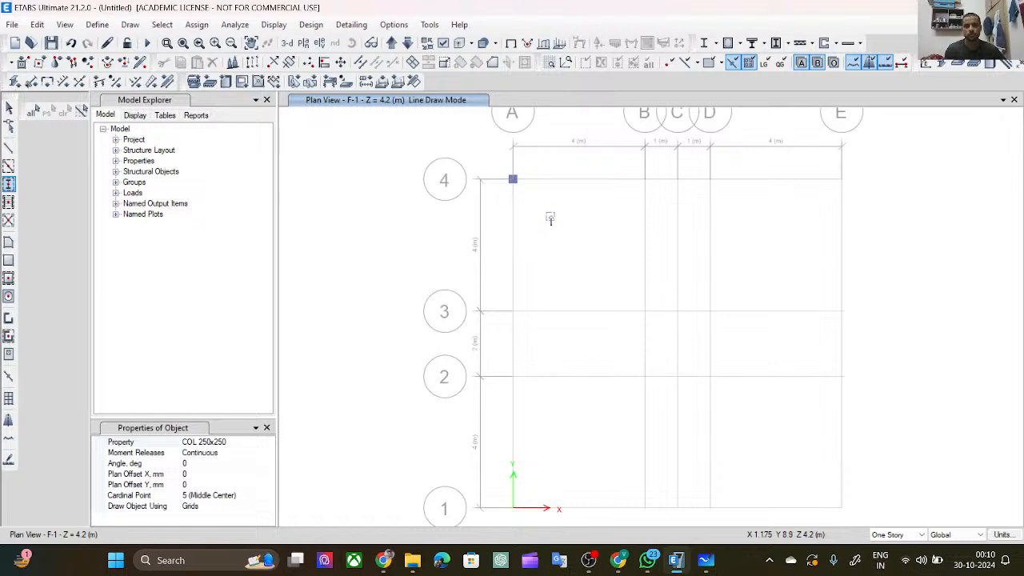
left_click(645, 179)
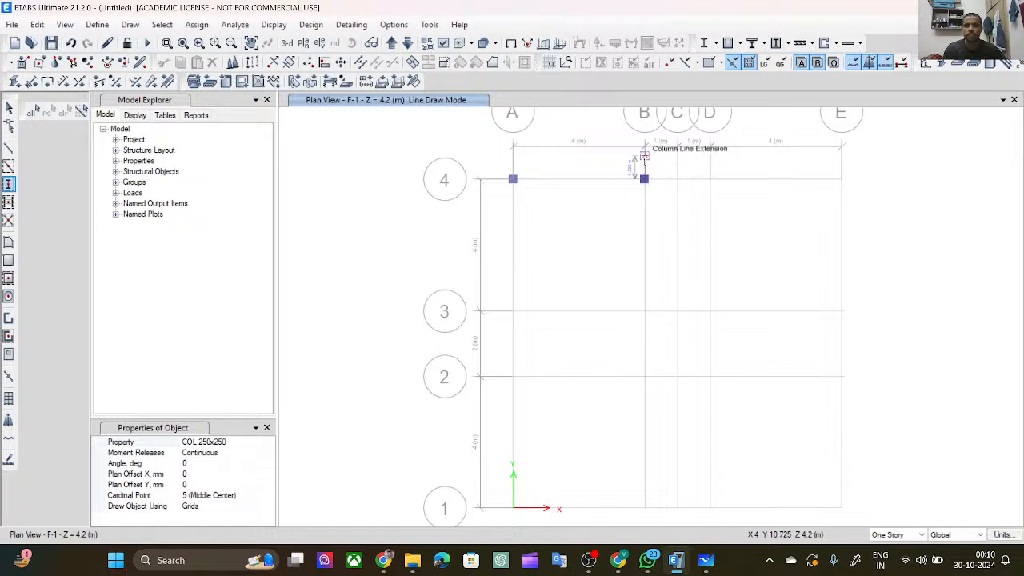
left_click(710, 179)
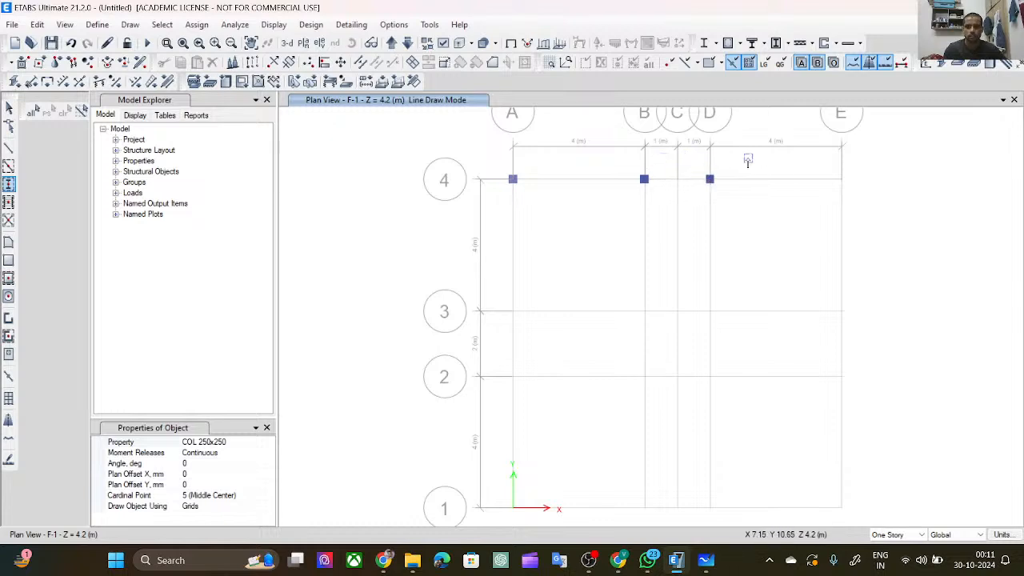
left_click(841, 180)
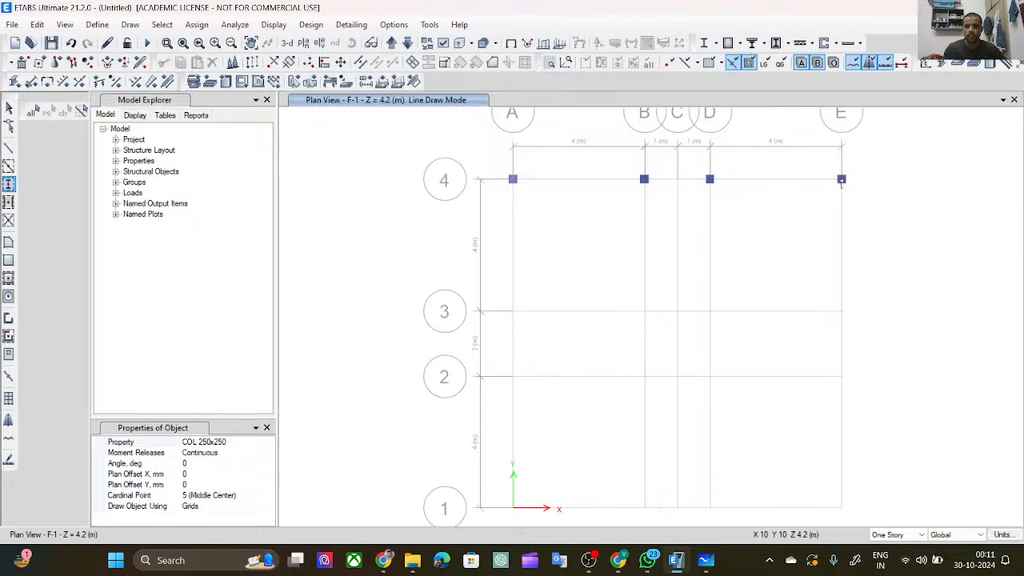
Place COL 250x250 columns along grid line 3 at E, D, B and A.
left_click(841, 311)
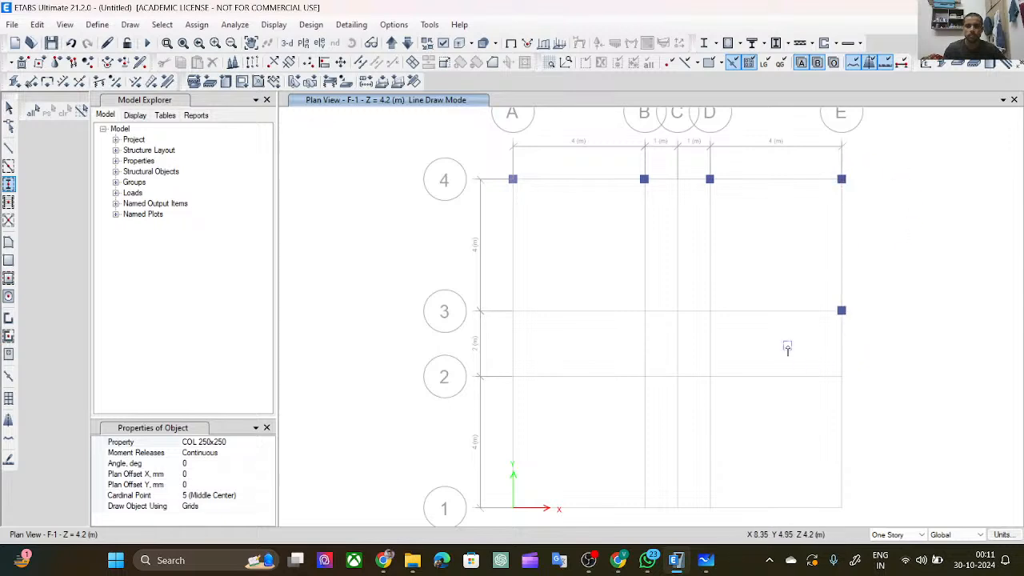
left_click(710, 311)
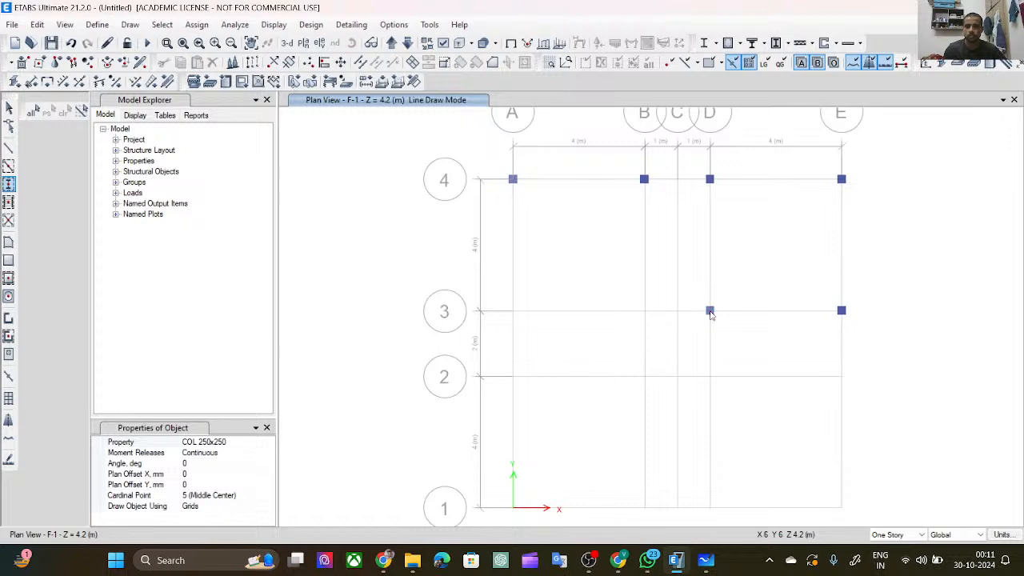
left_click(645, 312)
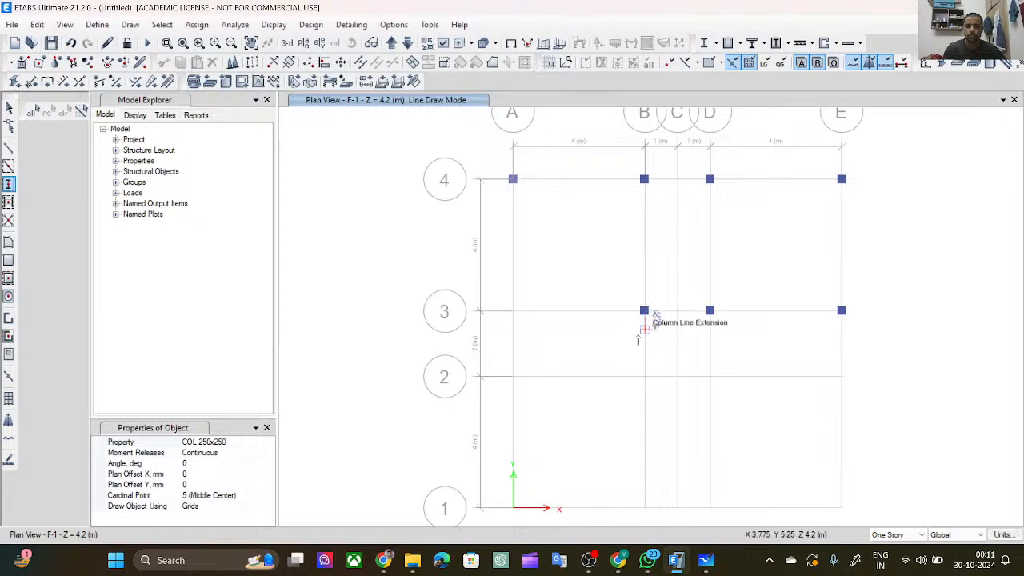
left_click(513, 311)
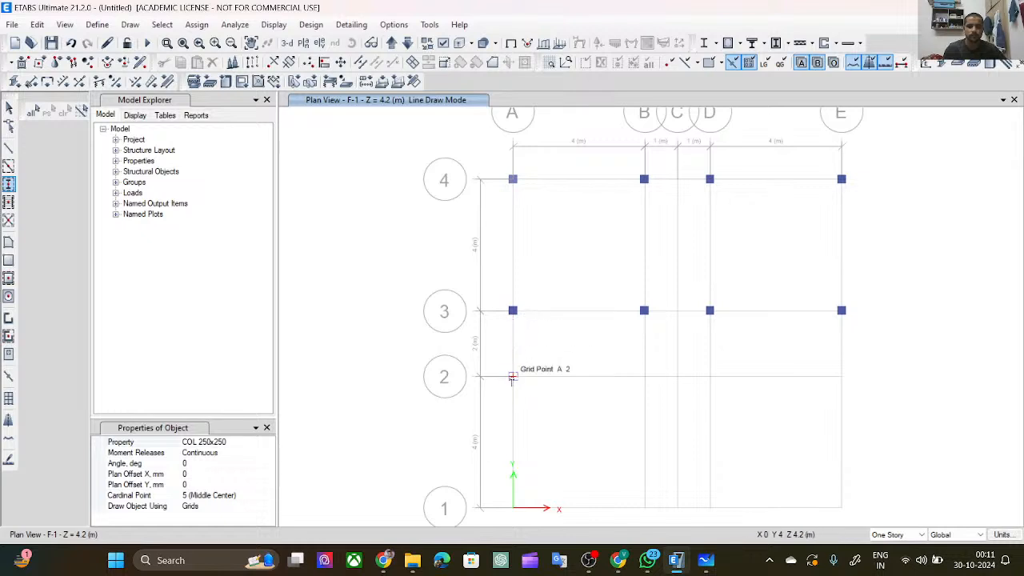
Place COL 250x250 columns at grid points A2, A1, B1, B2 and E1, and end column drawing.
left_click(512, 377)
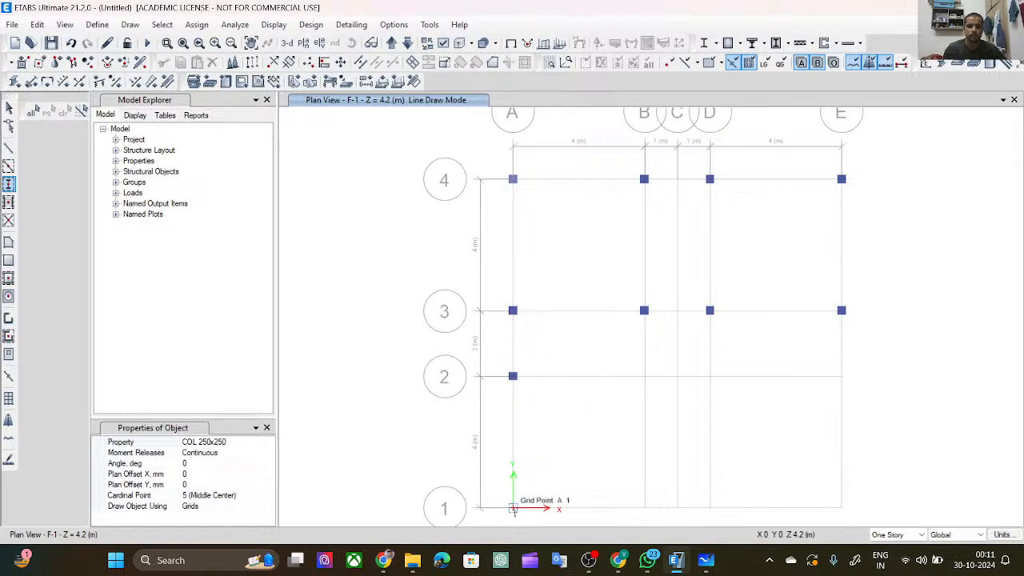
left_click(513, 509)
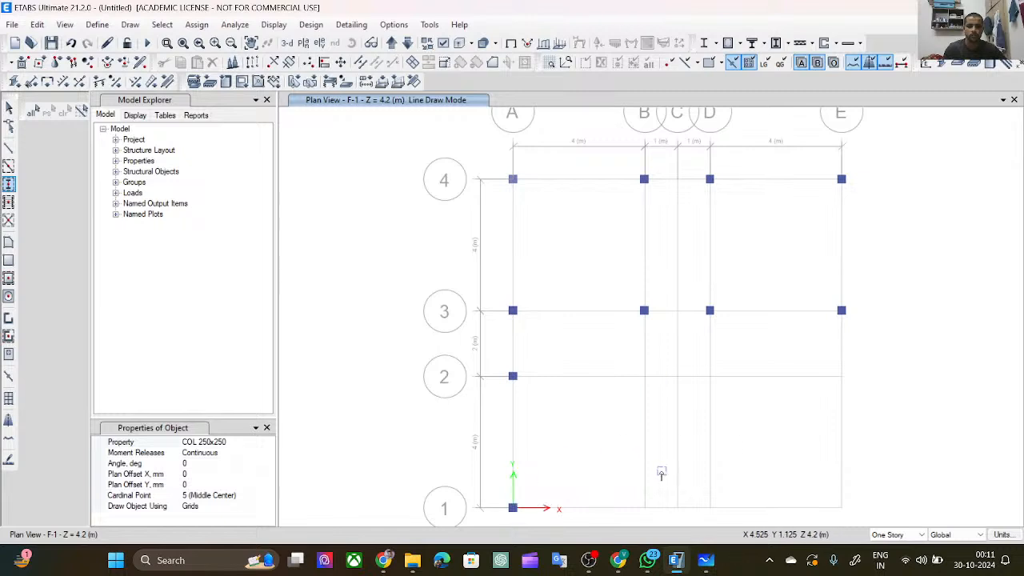
left_click(644, 509)
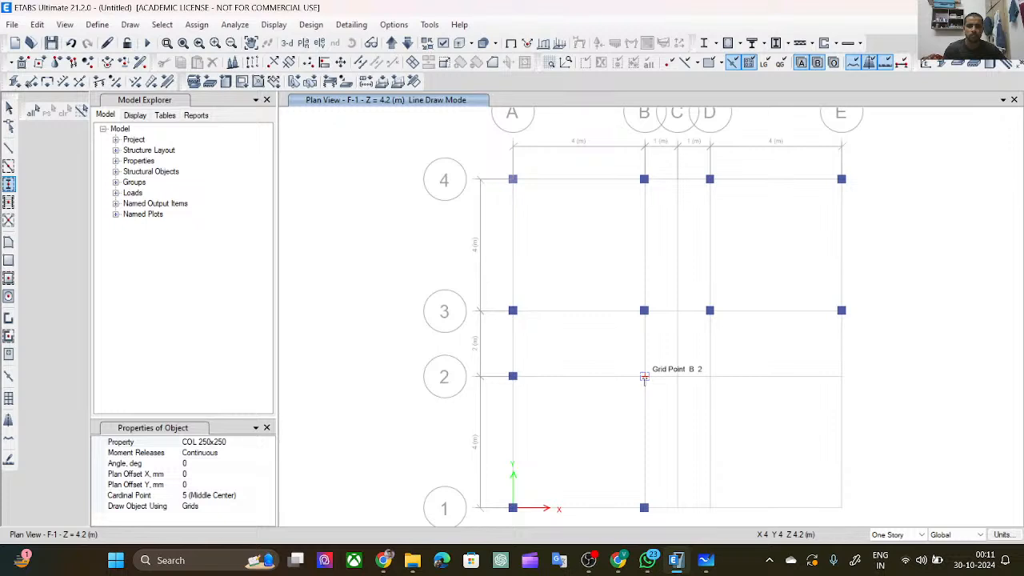
left_click(644, 376)
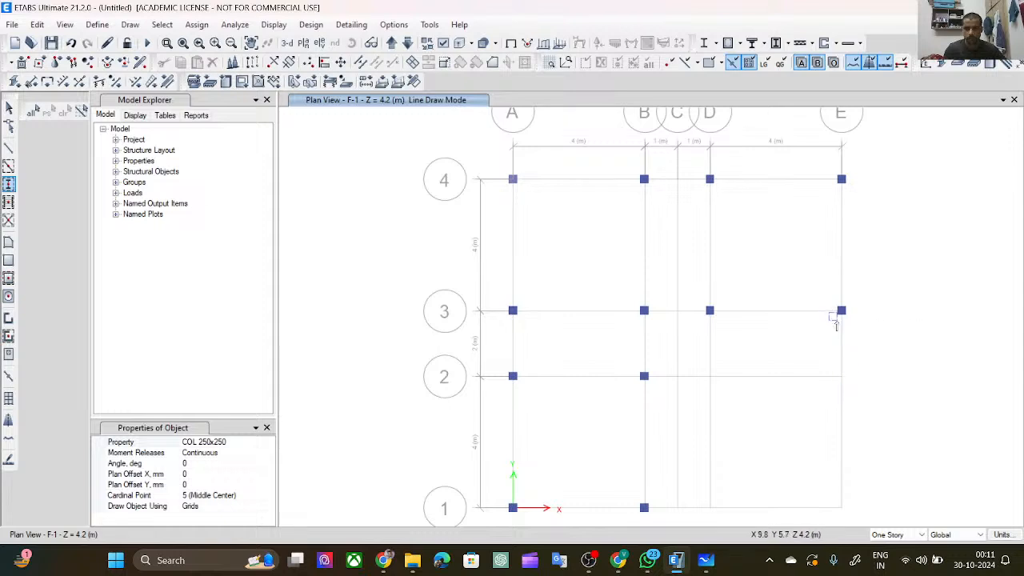
left_click(841, 508)
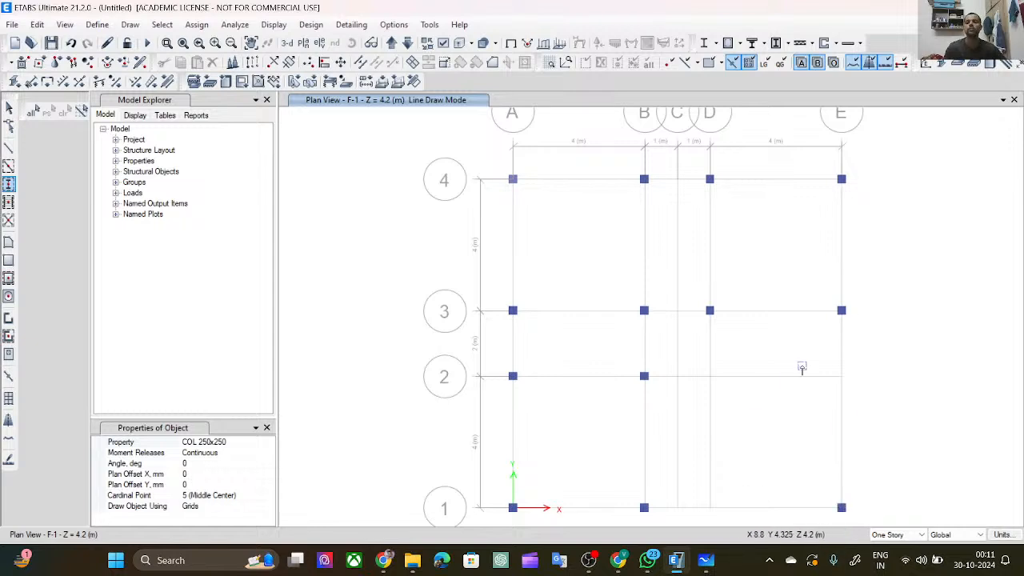
key("Escape")
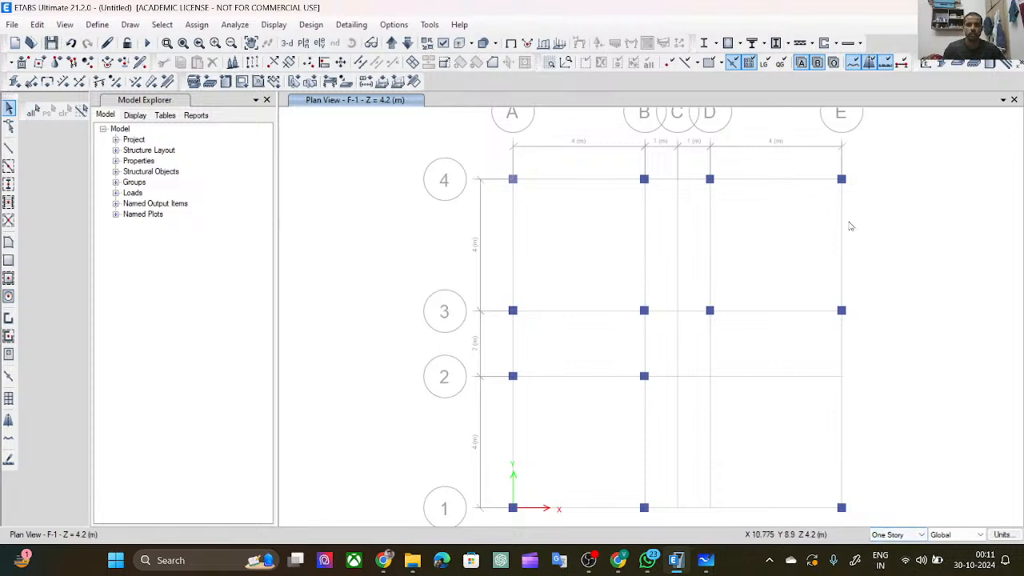
Show the model in 3-D view and apply the Extrude Frames view option.
left_click(286, 43)
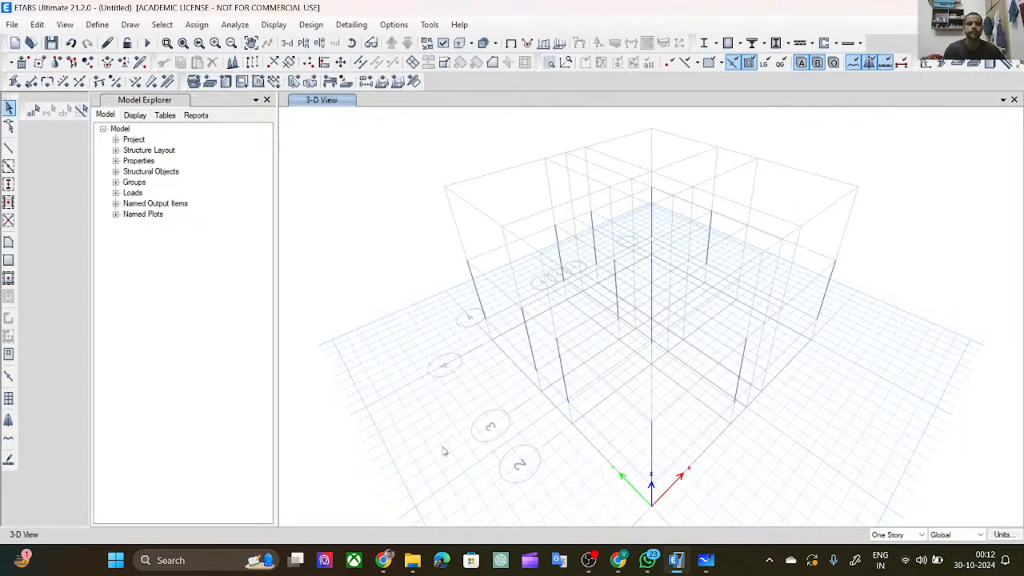
left_click(443, 43)
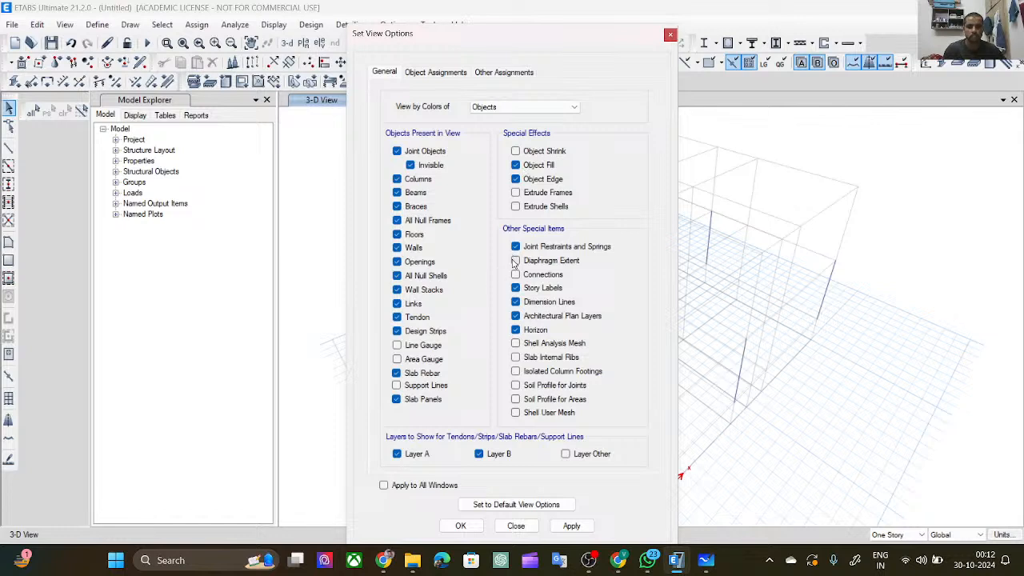
left_click(516, 192)
left_click(564, 528)
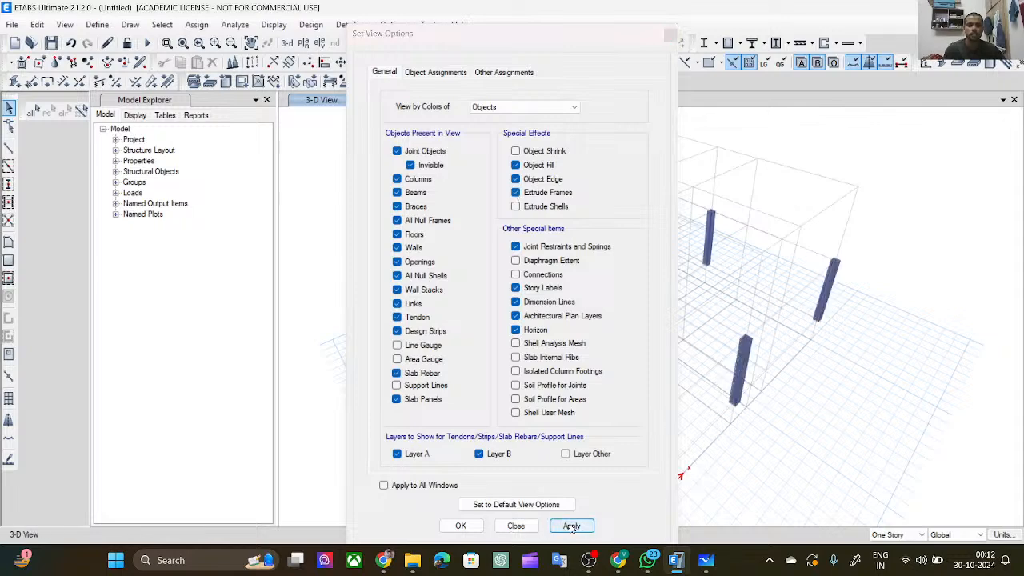
Close the view options and examine the extruded columns in 3-D from several angles, ending at the default 3-D view.
left_click(461, 526)
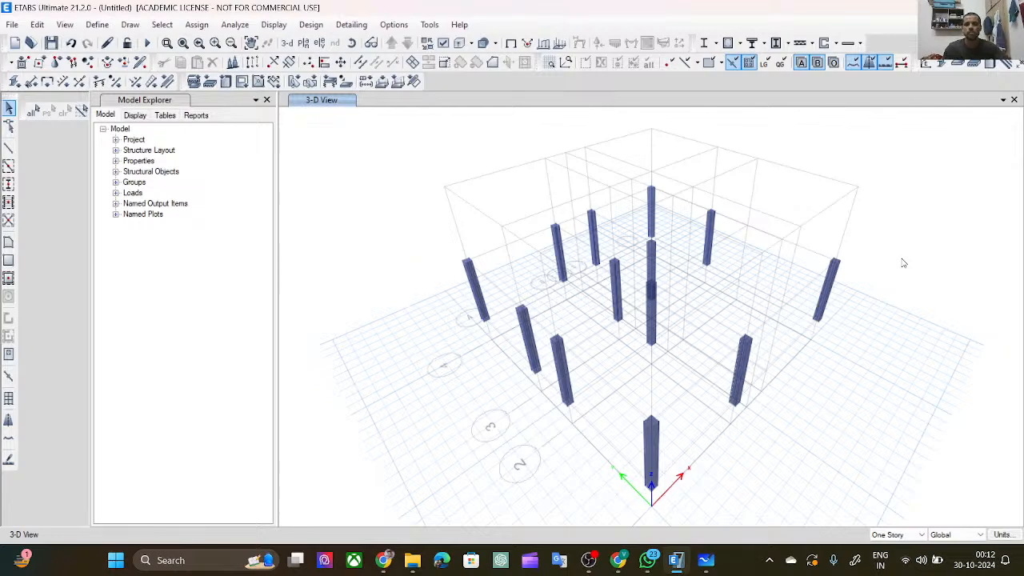
mouse_move(895, 275)
middle_mouse_down("shift")
mouse_move(816, 297)
mouse_move(938, 240)
mouse_move(945, 358)
middle_mouse_up("shift")
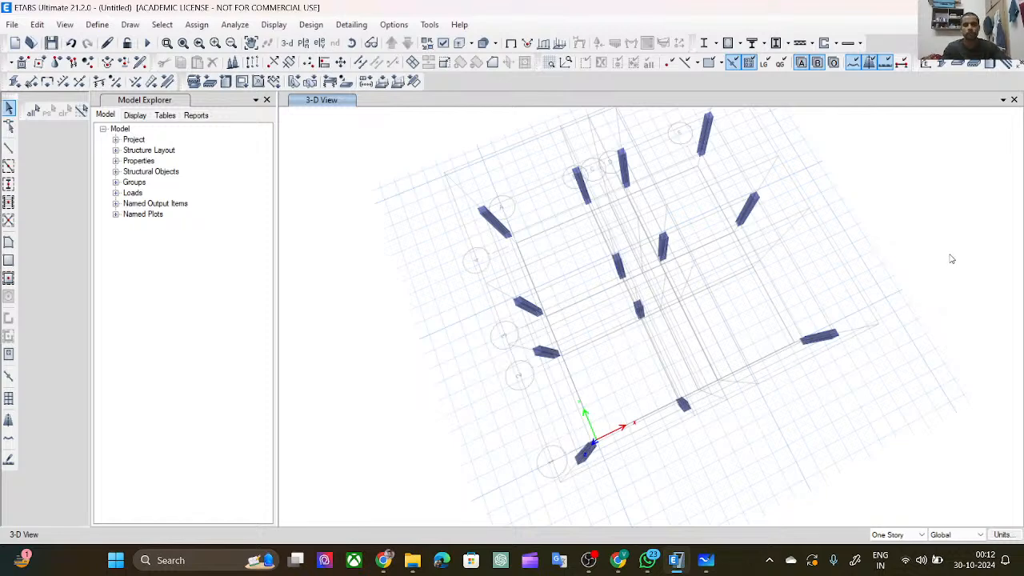
mouse_move(951, 258)
middle_mouse_down("shift")
mouse_move(949, 208)
mouse_move(910, 149)
mouse_move(1009, 165)
mouse_move(960, 256)
middle_mouse_up("shift")
scroll(990, 300, "up", 5)
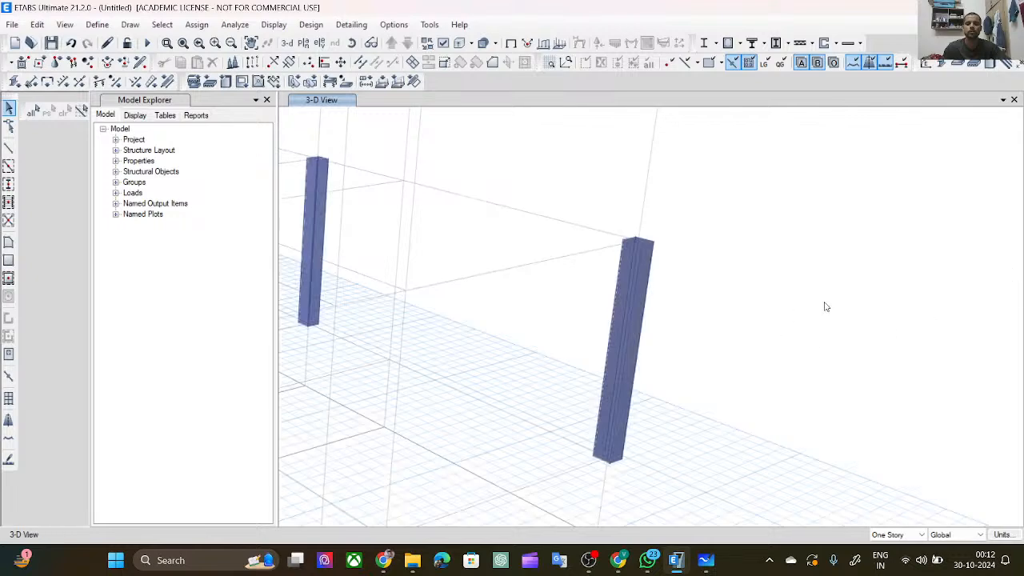
scroll(825, 304, "down", 5)
scroll(828, 308, "up", 4)
scroll(800, 344, "down", 5)
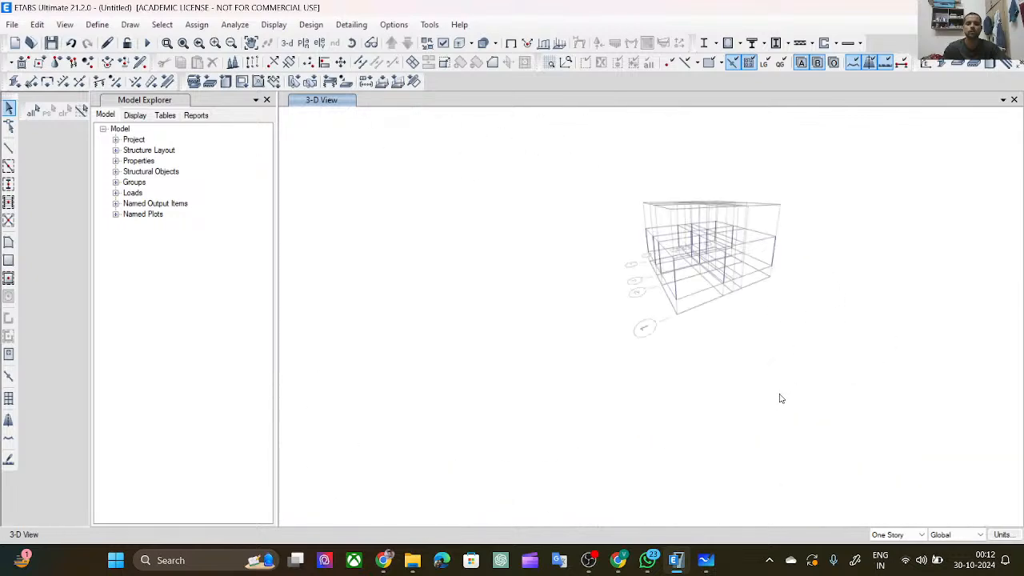
scroll(784, 320, "up", 5)
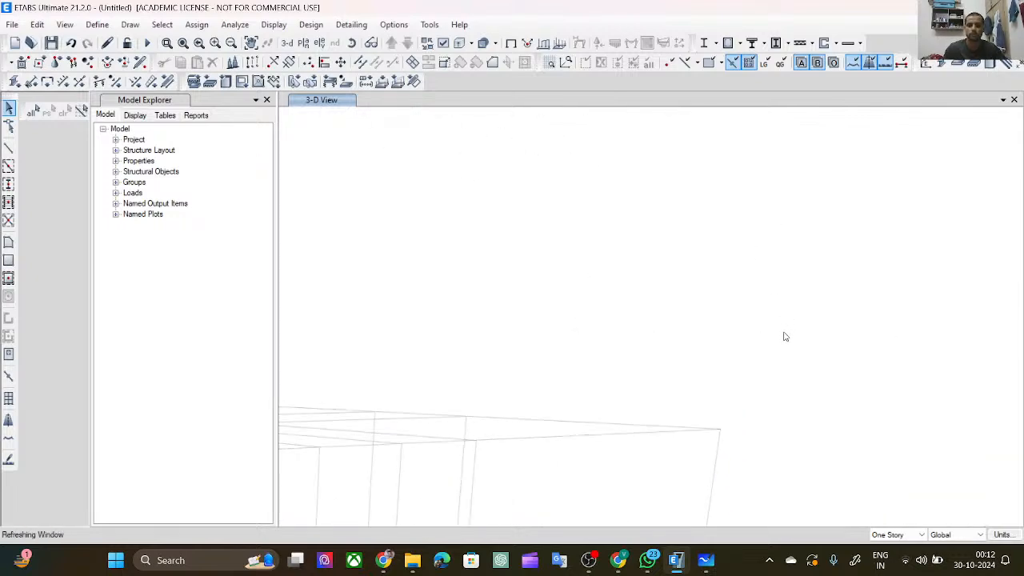
scroll(793, 329, "down", 3)
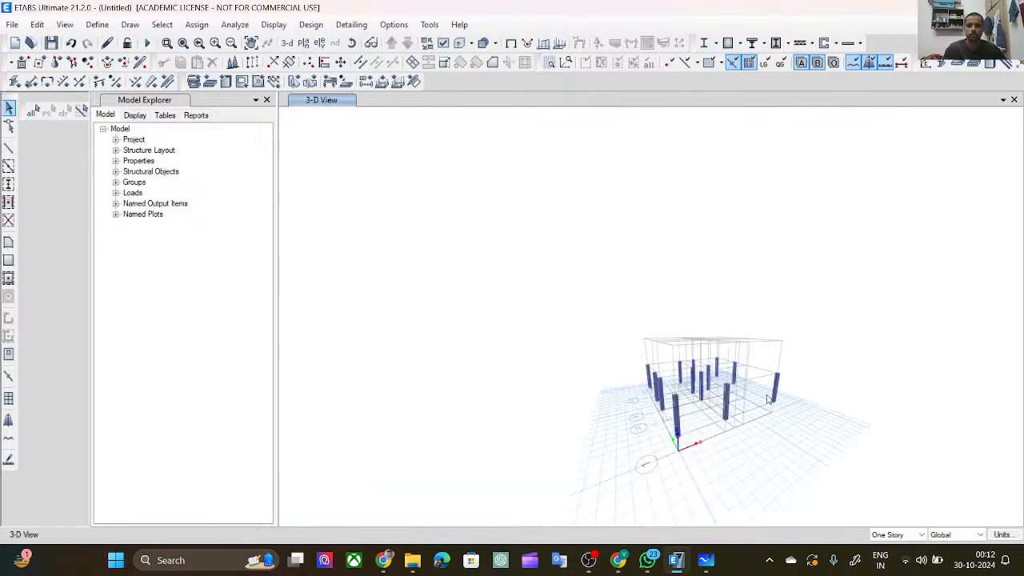
scroll(766, 394, "up", 5)
scroll(766, 395, "down", 3)
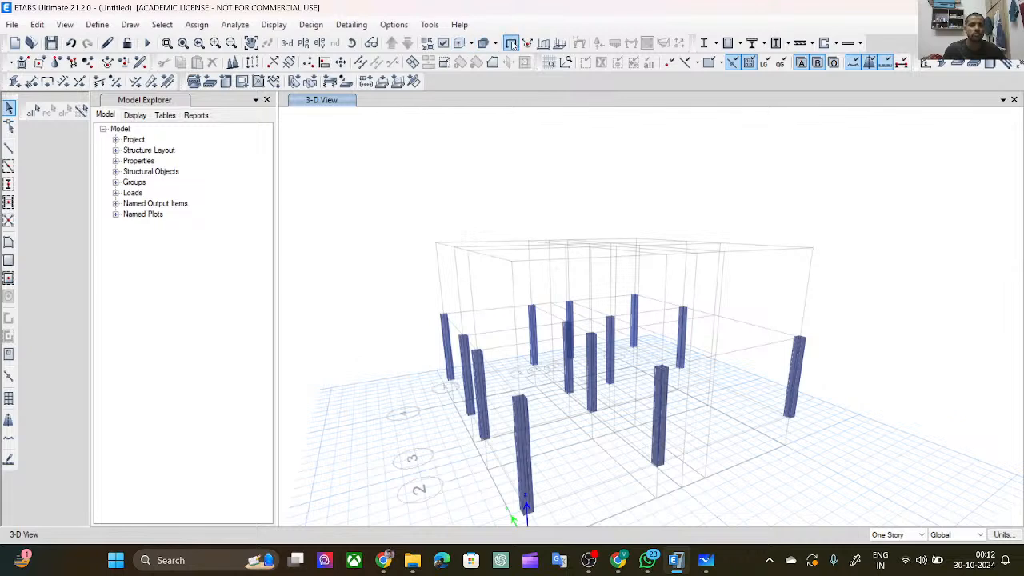
left_click(288, 43)
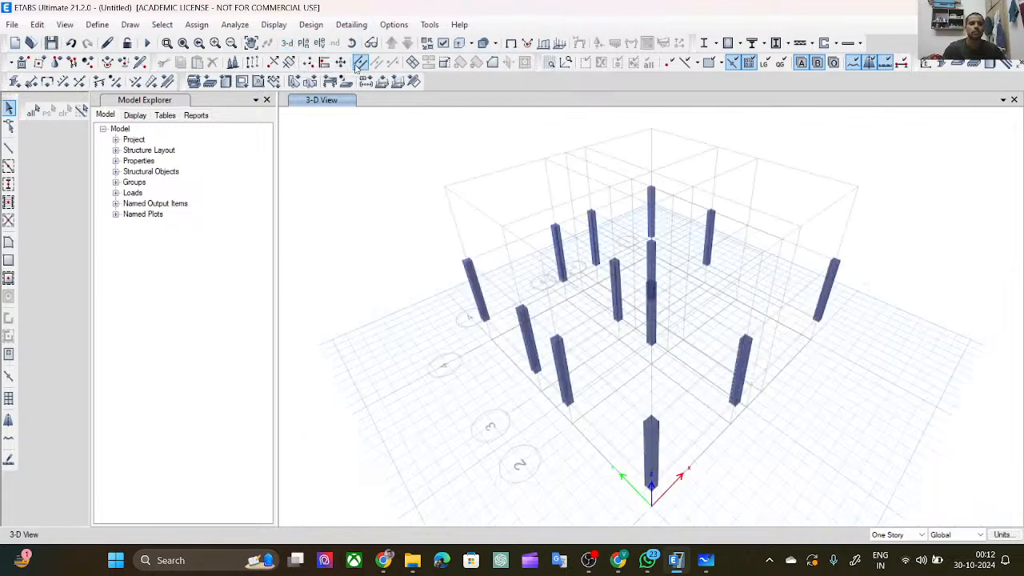
Show the plan view of story F-1.
left_click(304, 43)
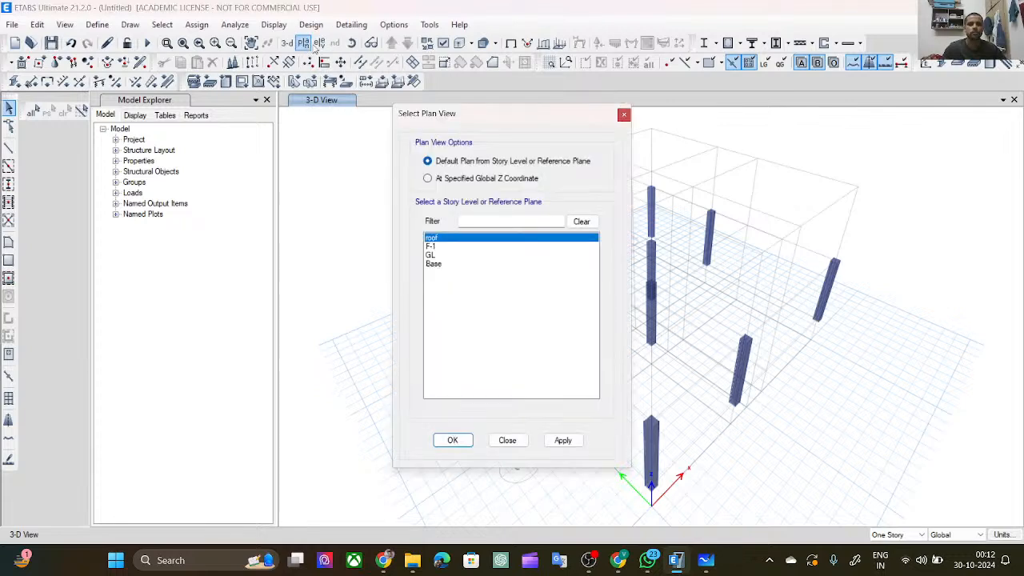
left_click(482, 256)
left_click(478, 248)
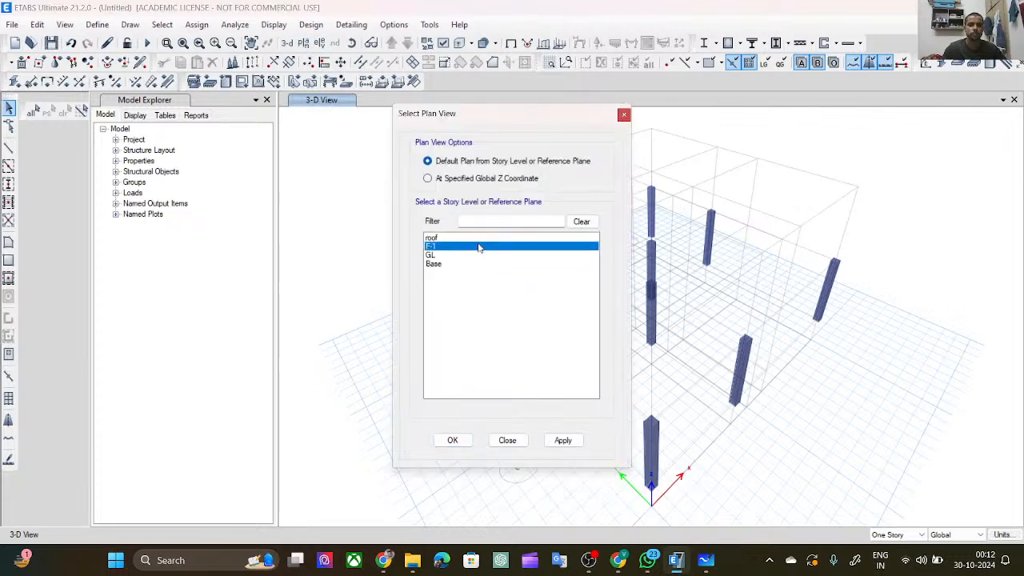
left_click(559, 440)
left_click(453, 440)
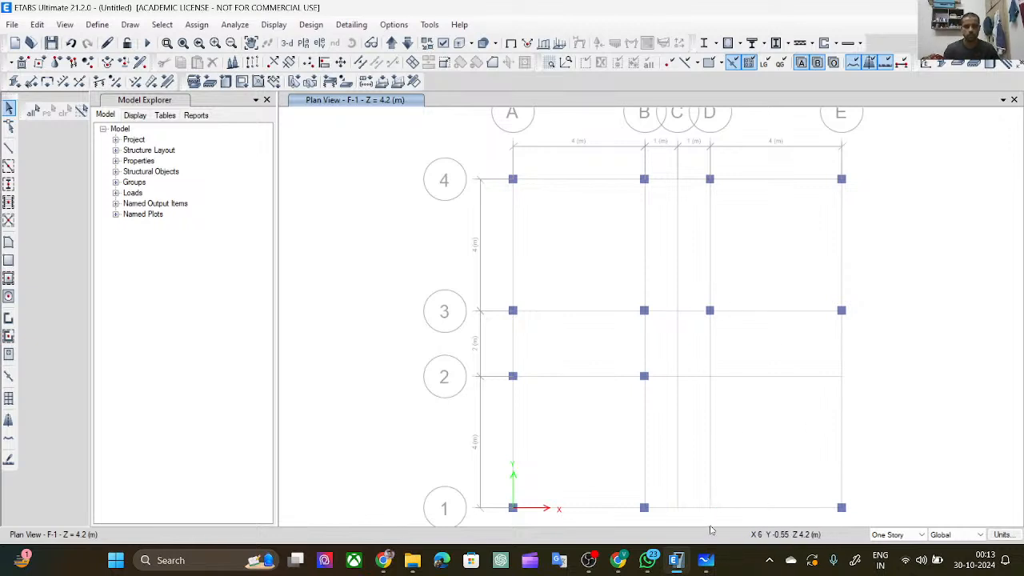
Switch to Microsoft Whiteboard and delete all the old sketches and calculations from the board.
left_click(706, 561)
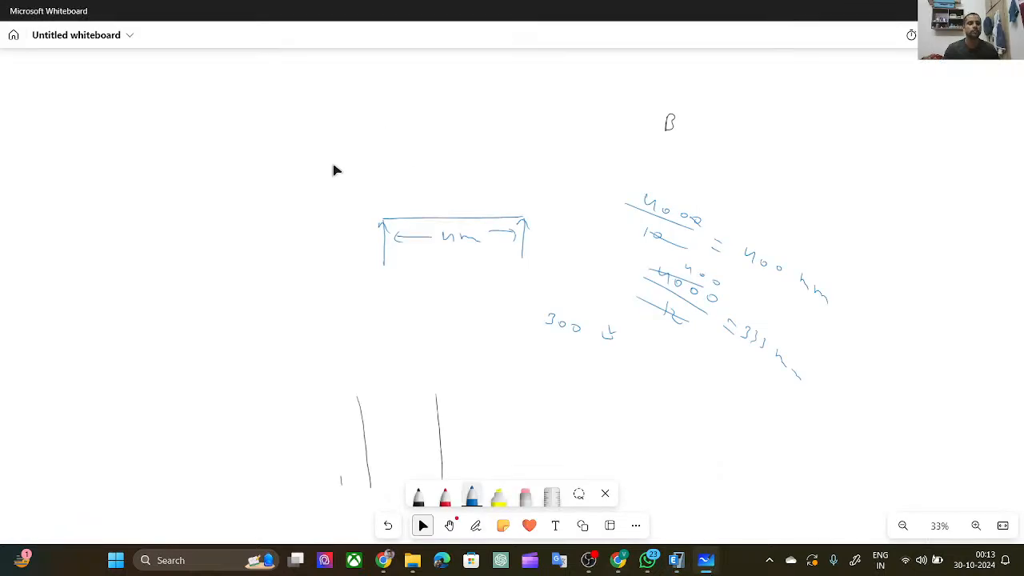
left_click(476, 526)
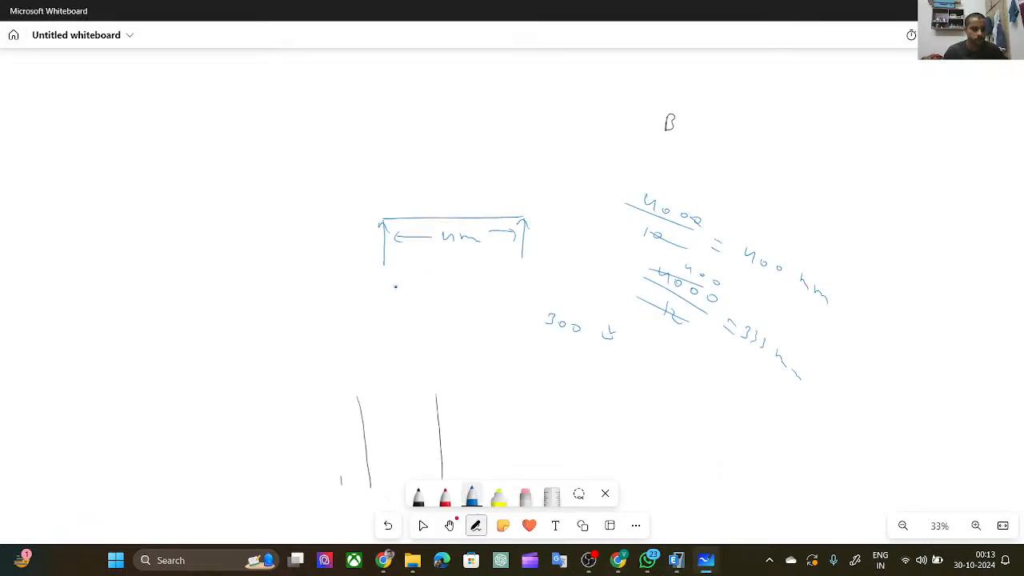
left_click(578, 494)
mouse_move(297, 70)
left_mouse_down()
mouse_move(631, 69)
mouse_move(882, 328)
mouse_move(656, 552)
mouse_move(187, 463)
mouse_move(283, 121)
mouse_move(341, 48)
mouse_move(346, 55)
left_mouse_up()
key("Delete")
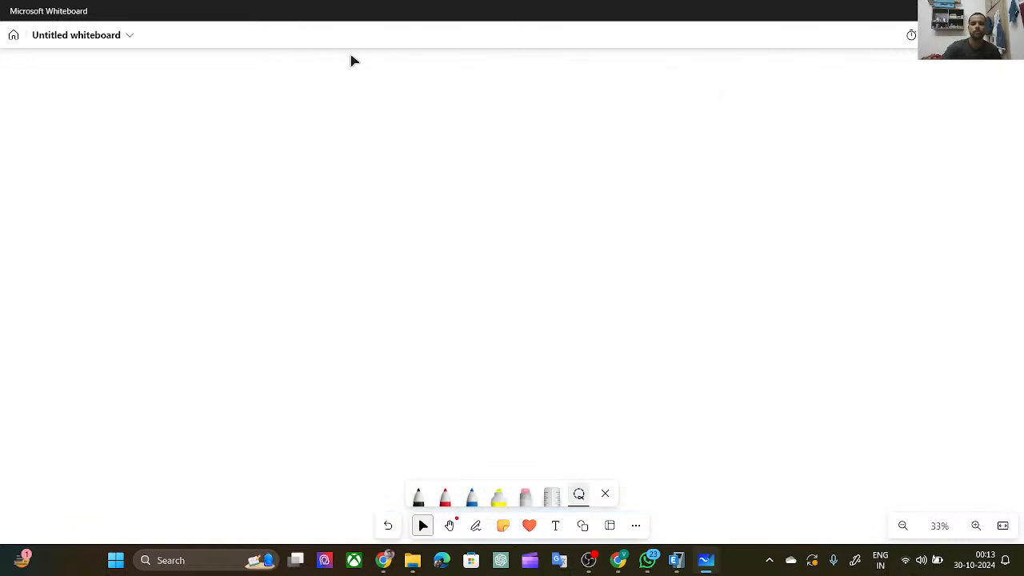
left_click(790, 273)
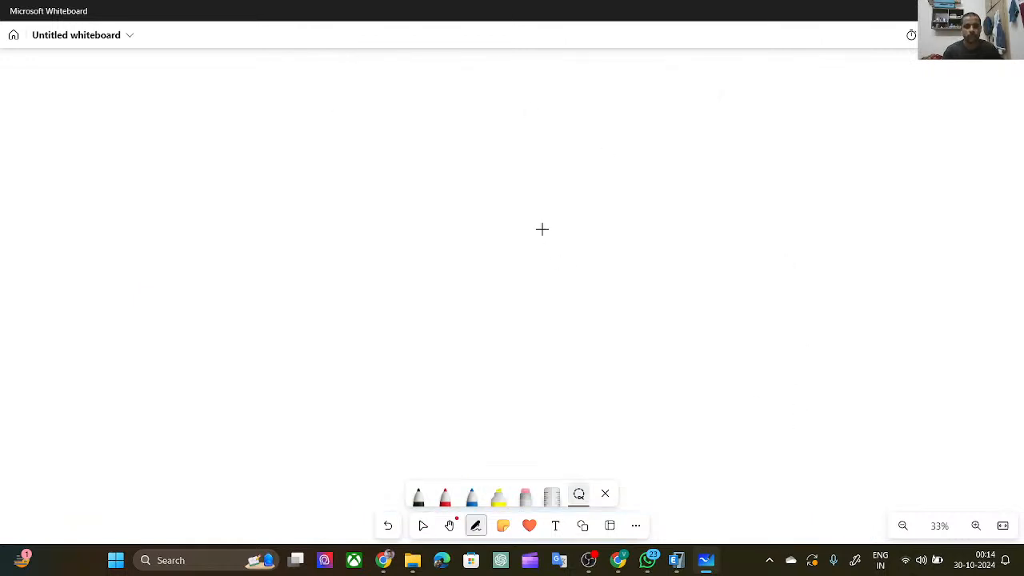
left_click(456, 413)
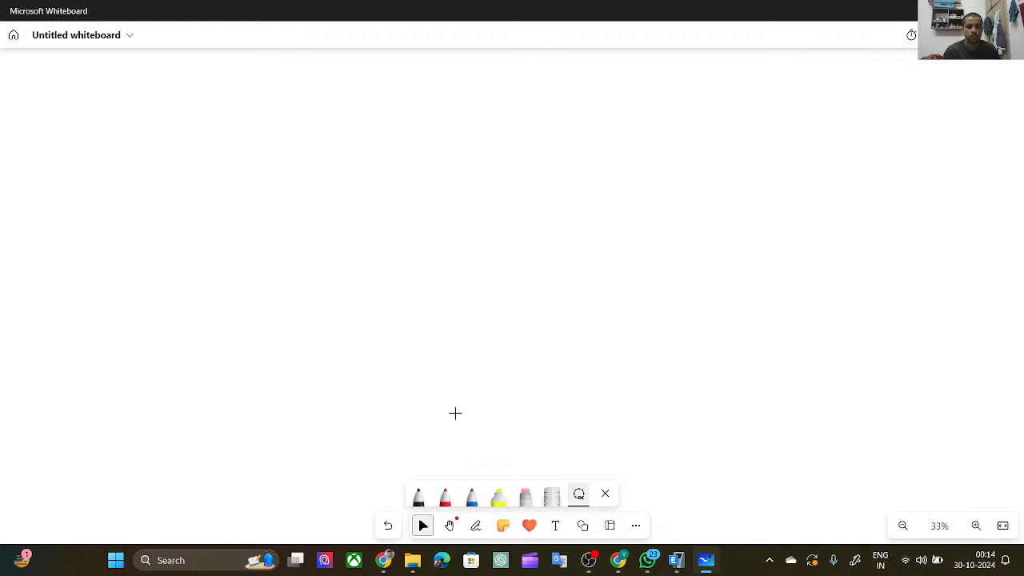
Sketch a blue rectangular plan with two small square columns at the lower edge's right end, spaced 2 m apart.
left_click(472, 496)
mouse_move(574, 256)
left_mouse_down()
mouse_move(414, 254)
mouse_move(418, 365)
mouse_move(596, 363)
mouse_move(578, 256)
mouse_move(593, 366)
mouse_move(548, 371)
mouse_move(548, 380)
mouse_move(589, 382)
mouse_move(569, 402)
mouse_move(584, 404)
left_mouse_up()
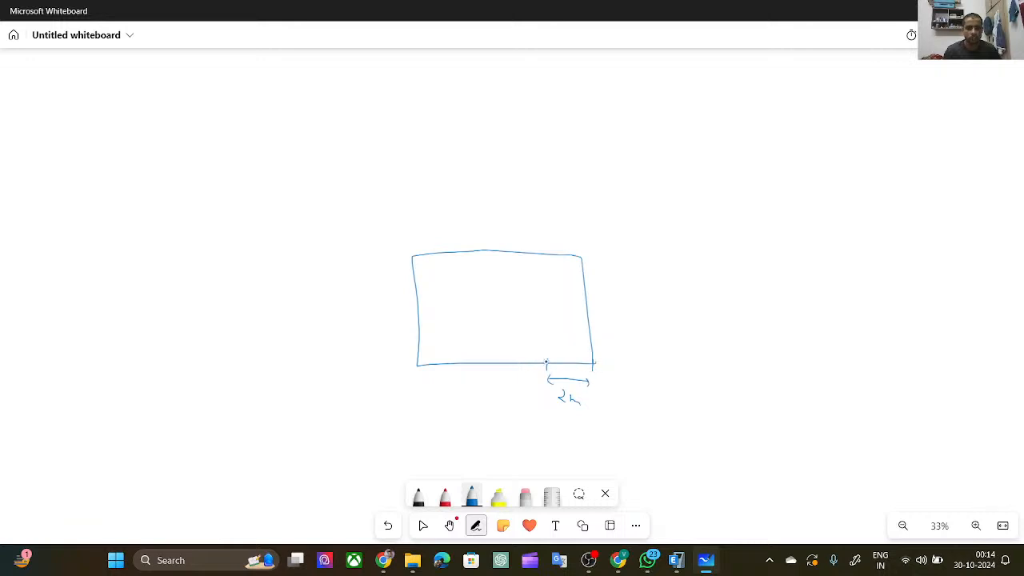
mouse_move(544, 357)
left_mouse_down()
mouse_move(538, 370)
mouse_move(598, 368)
left_mouse_up()
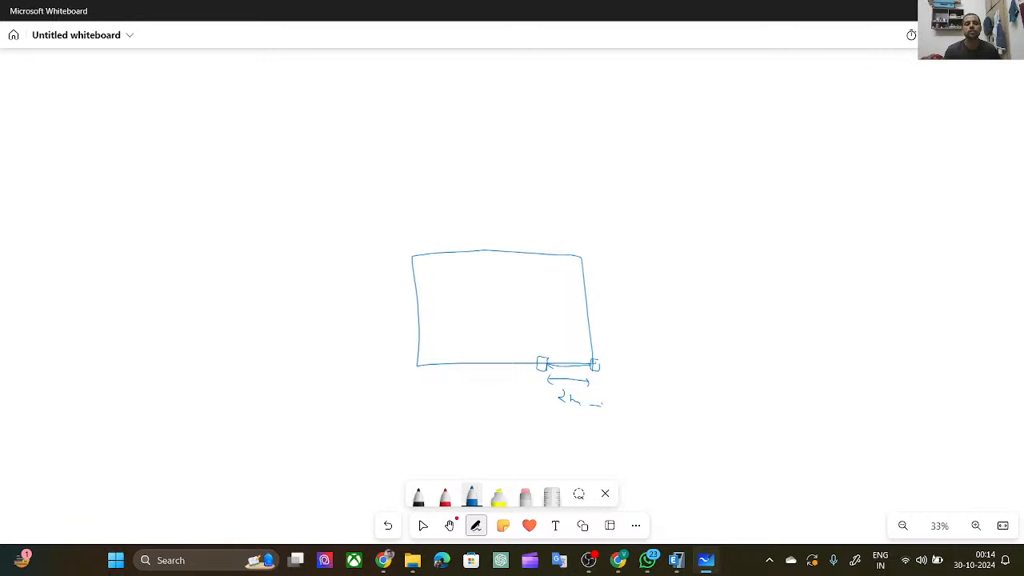
left_click_drag(601, 402, 598, 412)
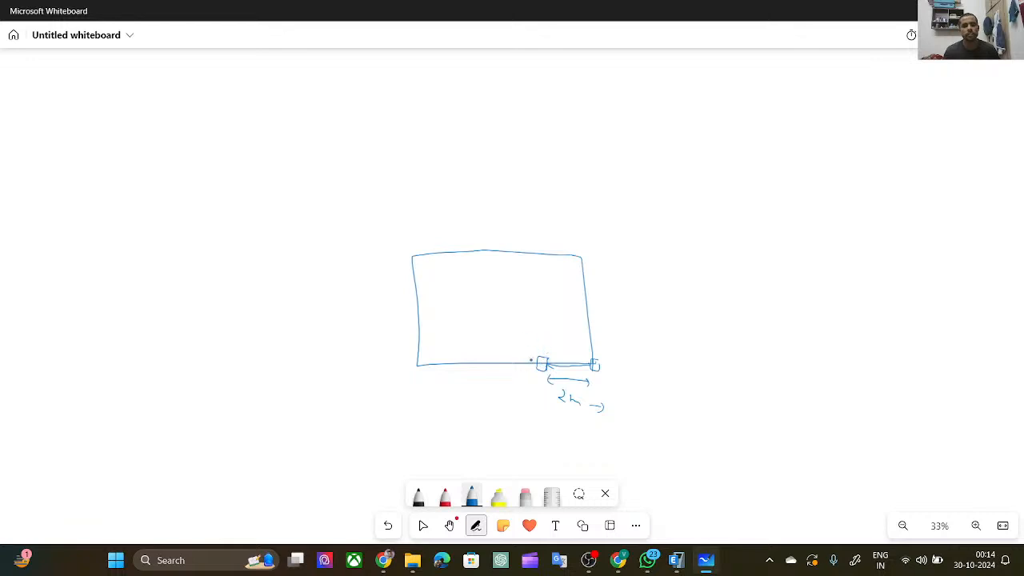
Beside the plan, sketch a small beam between two supports and an enlarged beam between two columns with outward arrows.
mouse_move(744, 352)
left_mouse_down()
mouse_move(707, 349)
mouse_move(757, 363)
left_mouse_up()
left_click_drag(760, 353, 767, 360)
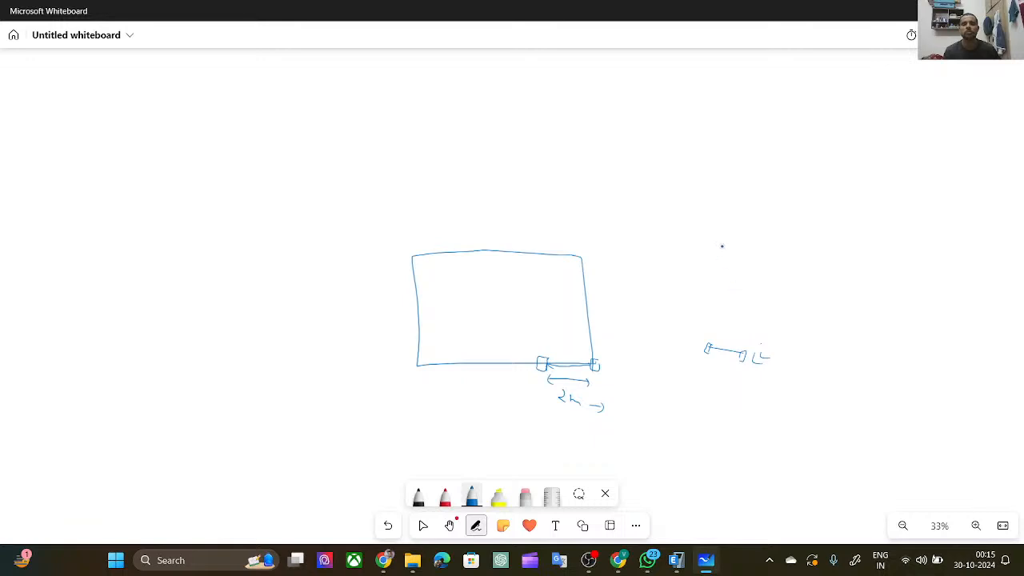
mouse_move(736, 252)
left_mouse_down()
mouse_move(701, 241)
mouse_move(751, 266)
left_mouse_up()
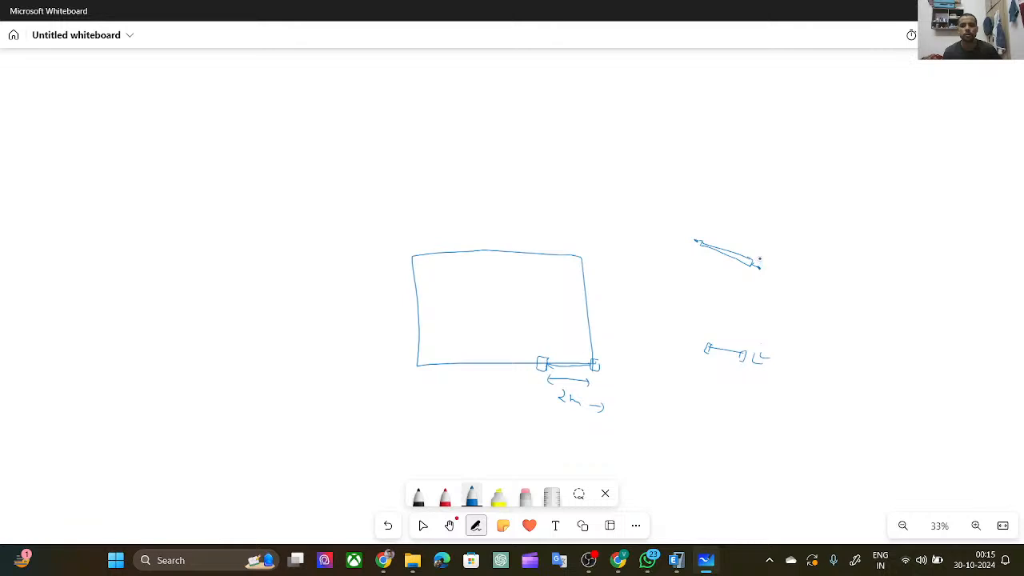
left_click_drag(754, 258, 751, 276)
mouse_move(700, 239)
left_mouse_down()
mouse_move(690, 231)
mouse_move(686, 253)
left_mouse_up()
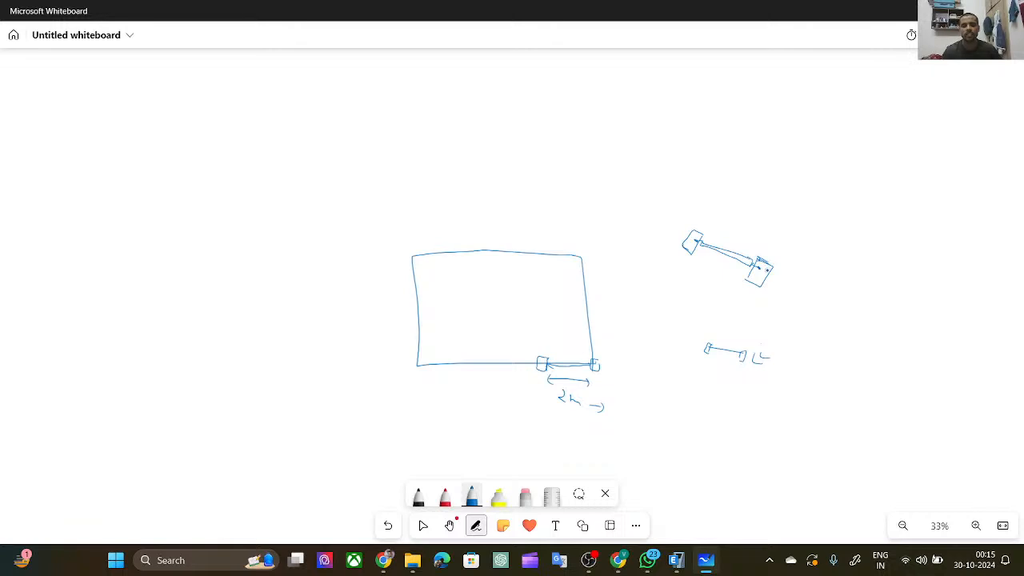
left_click_drag(760, 267, 786, 279)
left_click_drag(759, 282, 776, 294)
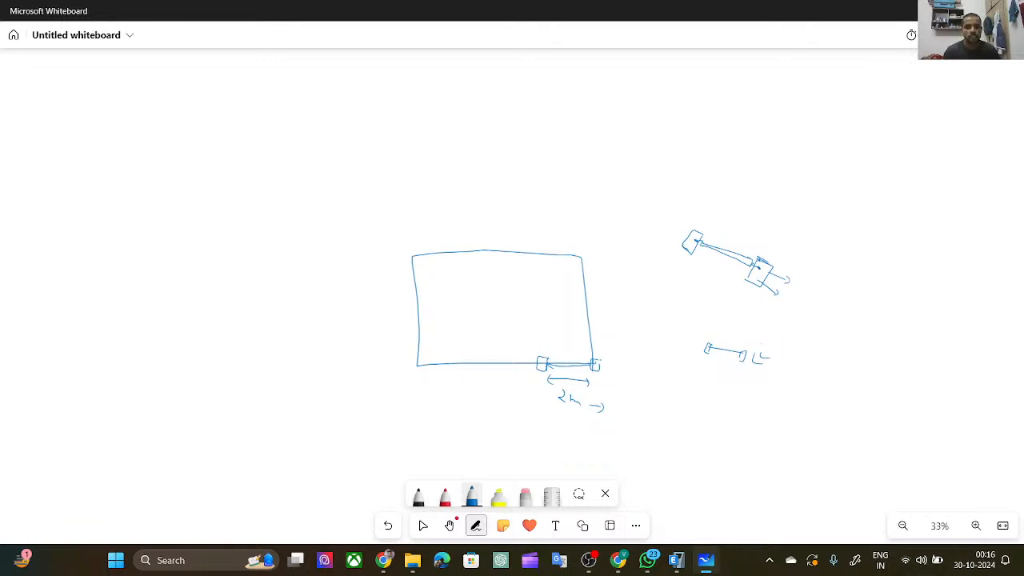
Retrace the right column and beam line of the 2 m span, and label both columns with a 250 size.
mouse_move(591, 357)
left_mouse_down()
mouse_move(591, 372)
mouse_move(600, 370)
left_mouse_up()
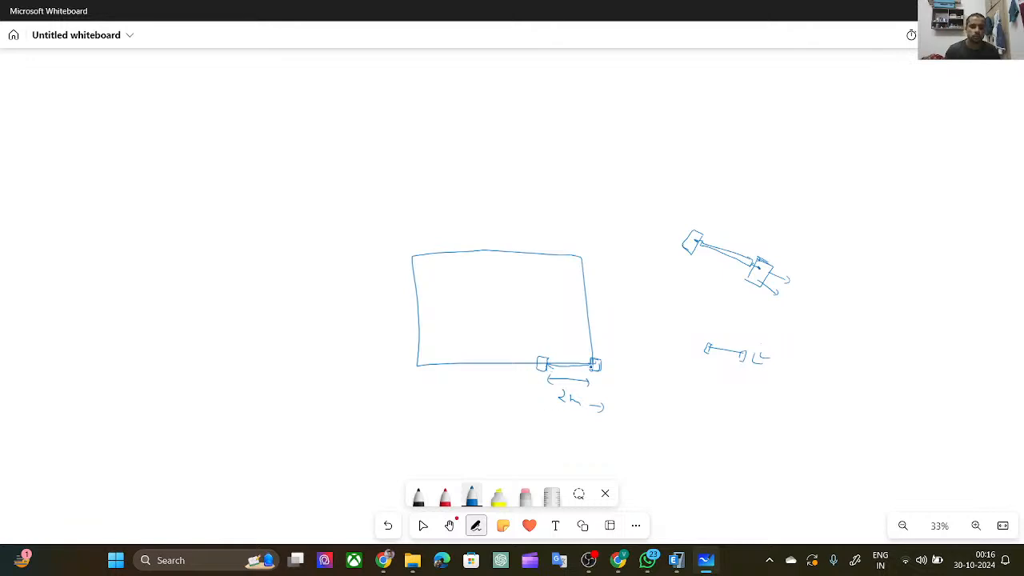
left_click_drag(593, 367, 562, 367)
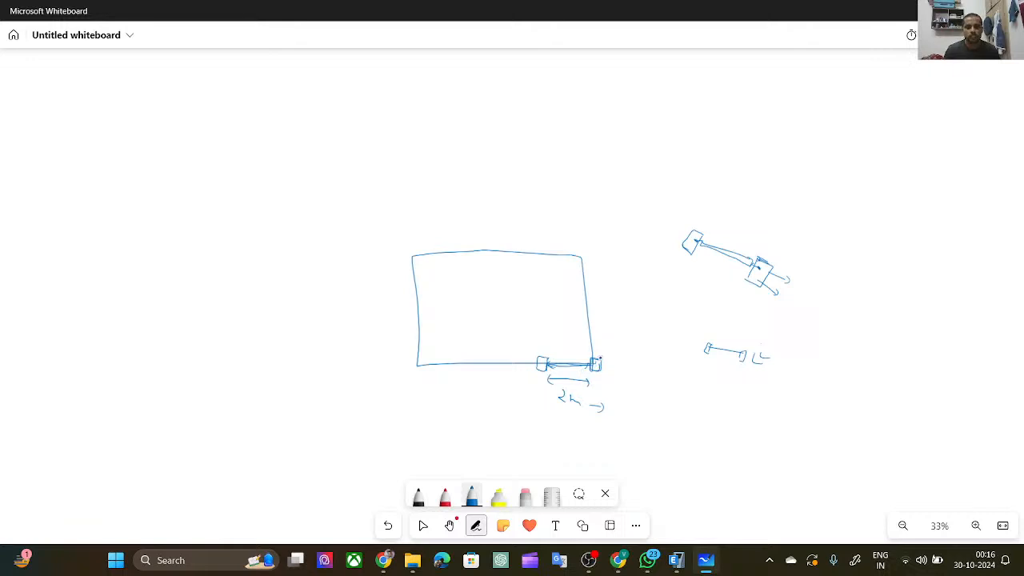
mouse_move(600, 362)
left_mouse_down()
mouse_move(615, 354)
mouse_move(655, 365)
left_mouse_up()
left_click_drag(664, 372, 667, 375)
left_click_drag(541, 386, 508, 411)
left_click_drag(517, 405, 535, 407)
left_click(526, 409)
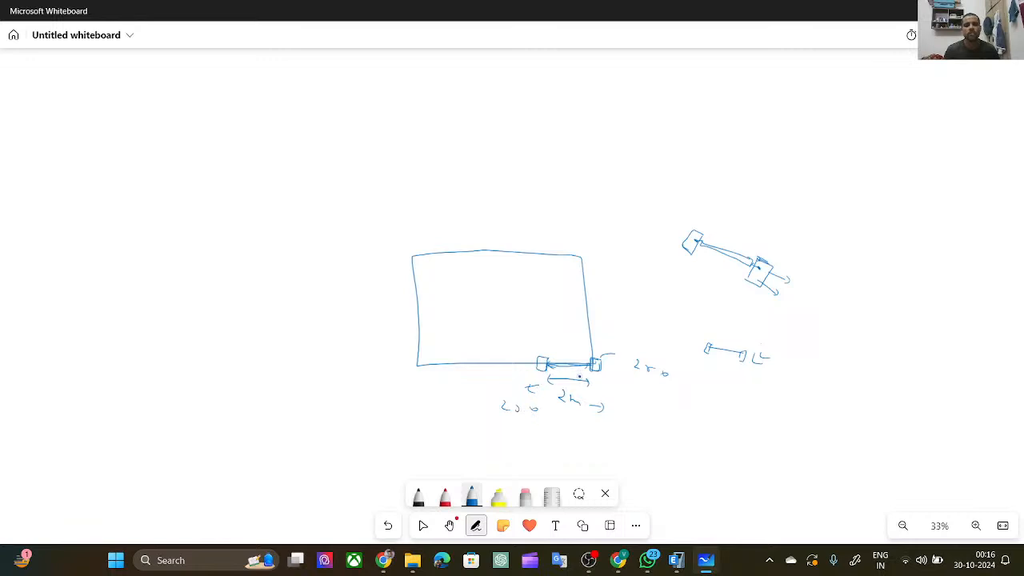
Write the subtraction of 250 mm under the 2 m span and underline the 1.75 m clear length.
left_click_drag(573, 416, 668, 451)
mouse_move(563, 430)
left_mouse_down()
mouse_move(581, 448)
mouse_move(625, 461)
left_mouse_up()
left_click_drag(551, 451, 632, 469)
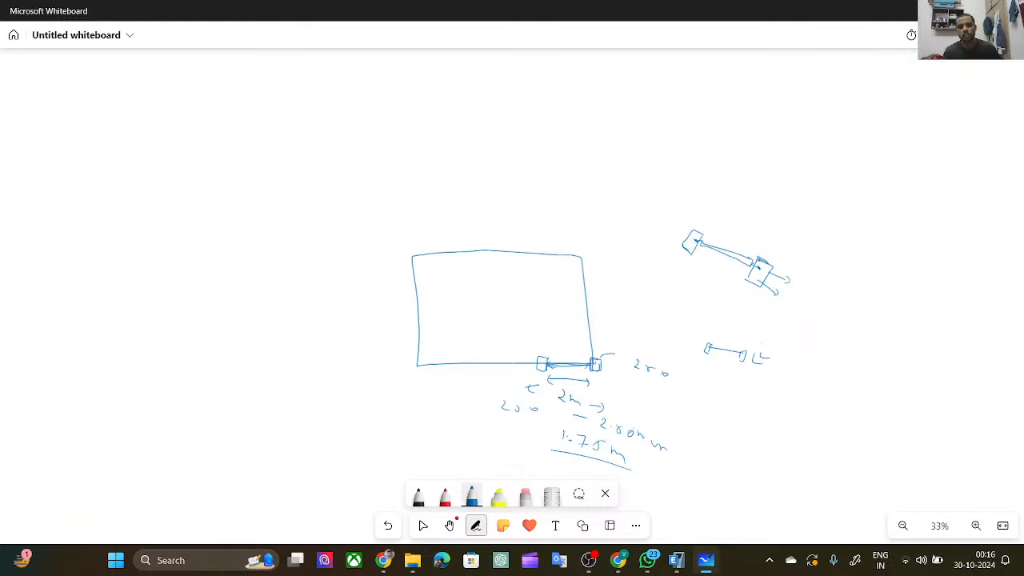
Draw the clear-span line between the column faces in the enlarged beam sketch and write 1.7 m beside the calculation.
left_click_drag(694, 248, 749, 272)
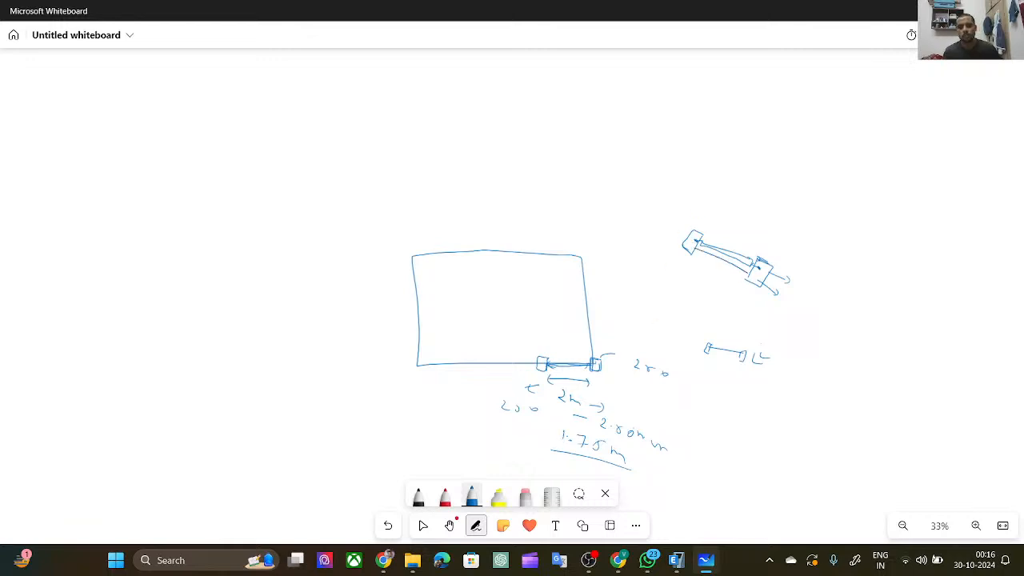
mouse_move(681, 404)
left_mouse_down()
mouse_move(681, 416)
mouse_move(724, 430)
left_mouse_up()
left_click(687, 417)
left_click(722, 427)
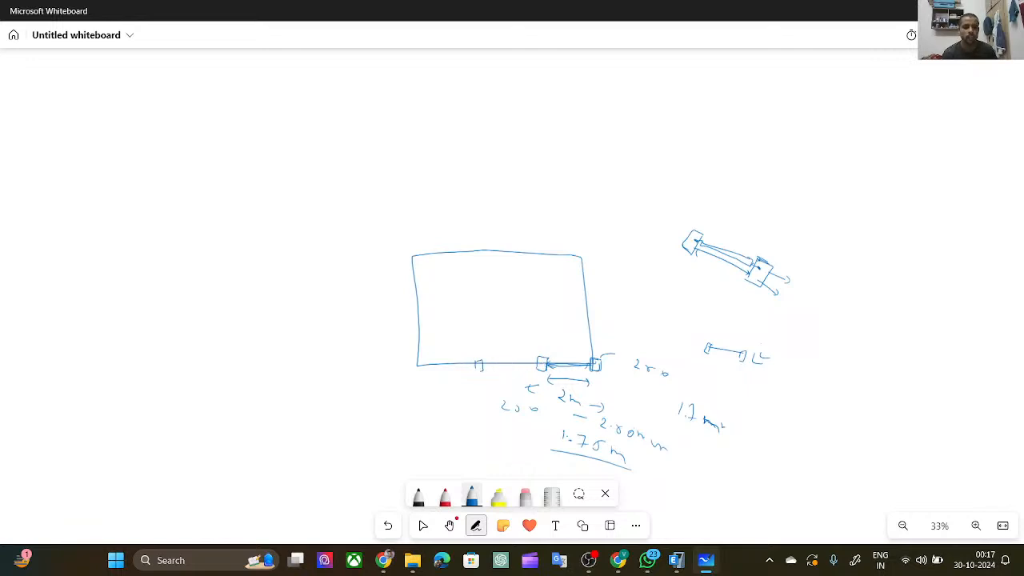
Cross out an intermediate column on the plan's lower edge, tick the 2 m span's columns, and sketch a stair outline with direction arrows.
left_click_drag(483, 370, 517, 369)
mouse_move(516, 370)
left_mouse_down()
mouse_move(556, 350)
mouse_move(607, 351)
left_mouse_up()
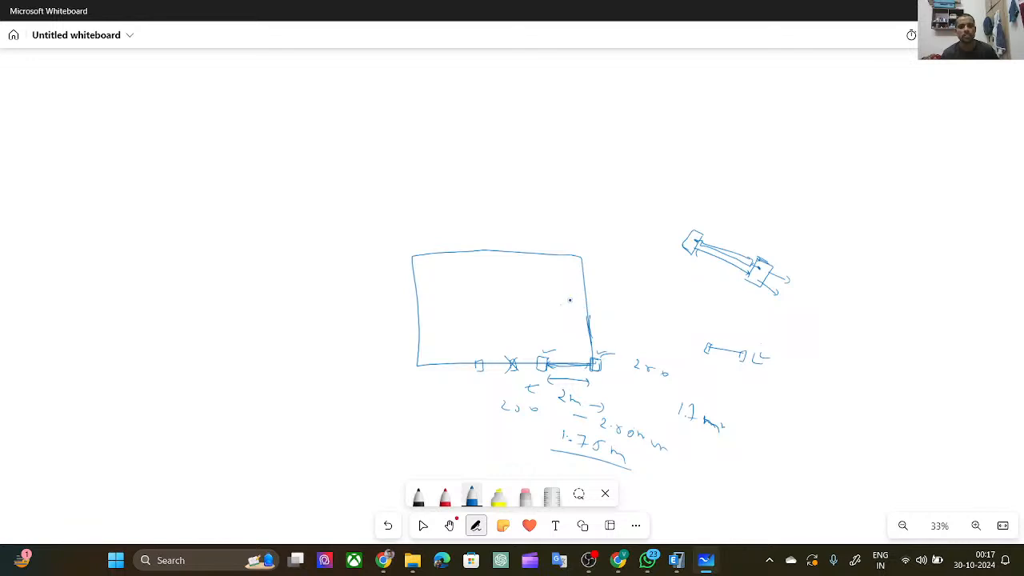
left_click_drag(573, 302, 573, 338)
left_click_drag(549, 311, 564, 310)
mouse_move(578, 311)
left_mouse_down()
mouse_move(557, 312)
mouse_move(573, 312)
left_mouse_up()
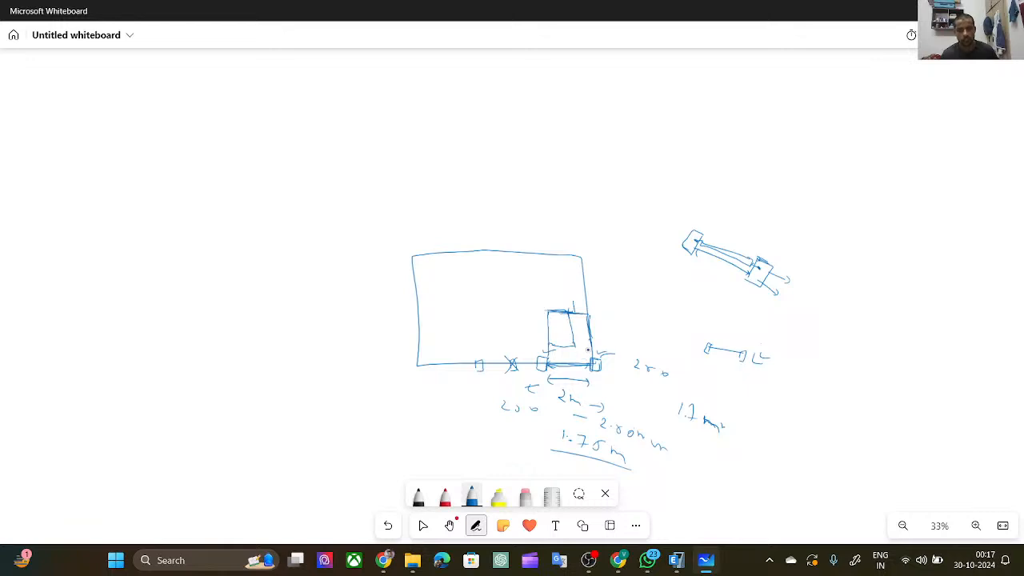
left_click_drag(594, 347, 573, 346)
left_click_drag(552, 303, 558, 296)
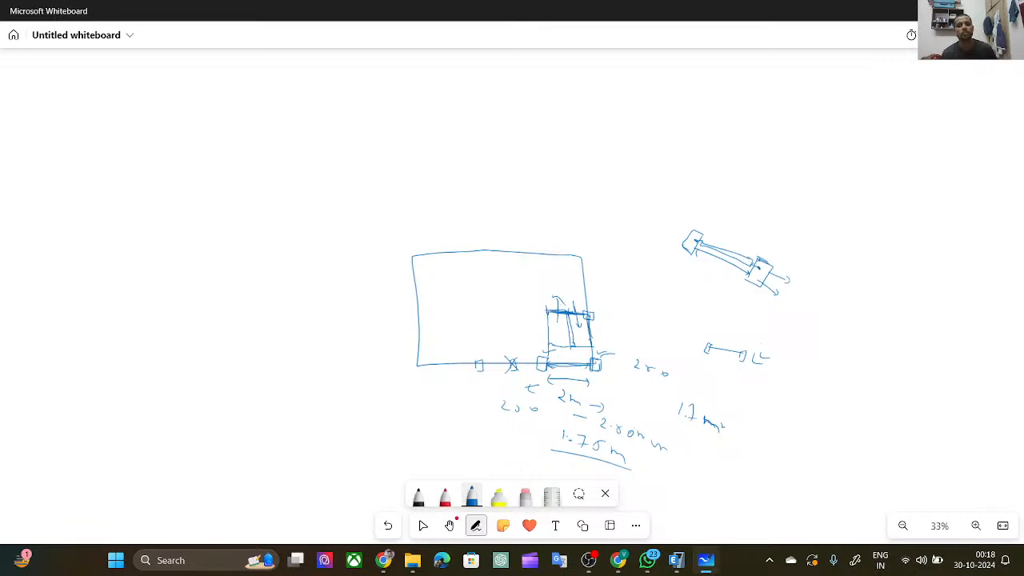
Cross out the column positions at the two upper corners of the stair outline.
left_click_drag(546, 286, 540, 305)
left_click_drag(535, 297, 595, 318)
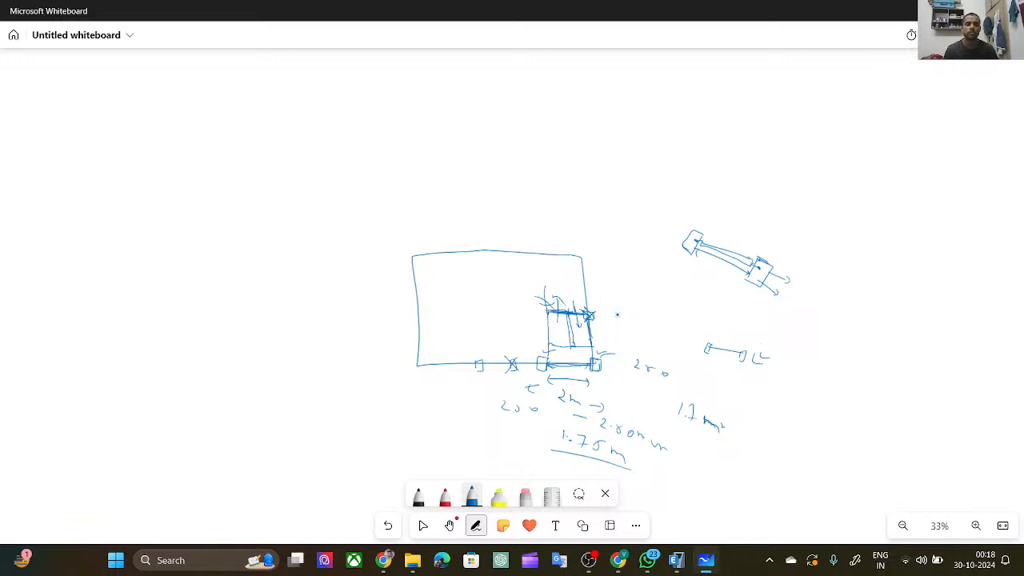
key("Escape")
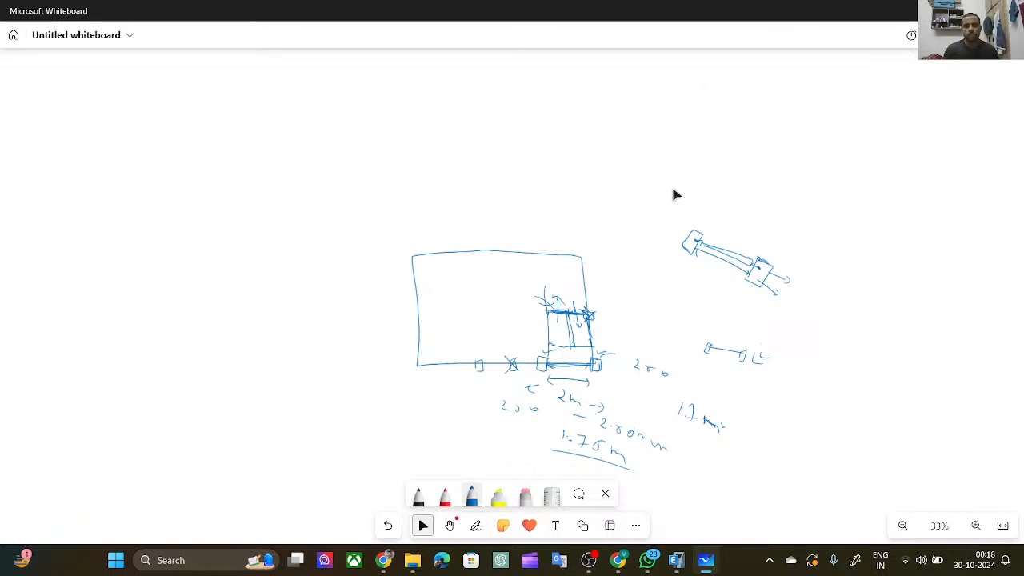
key("alt+w")
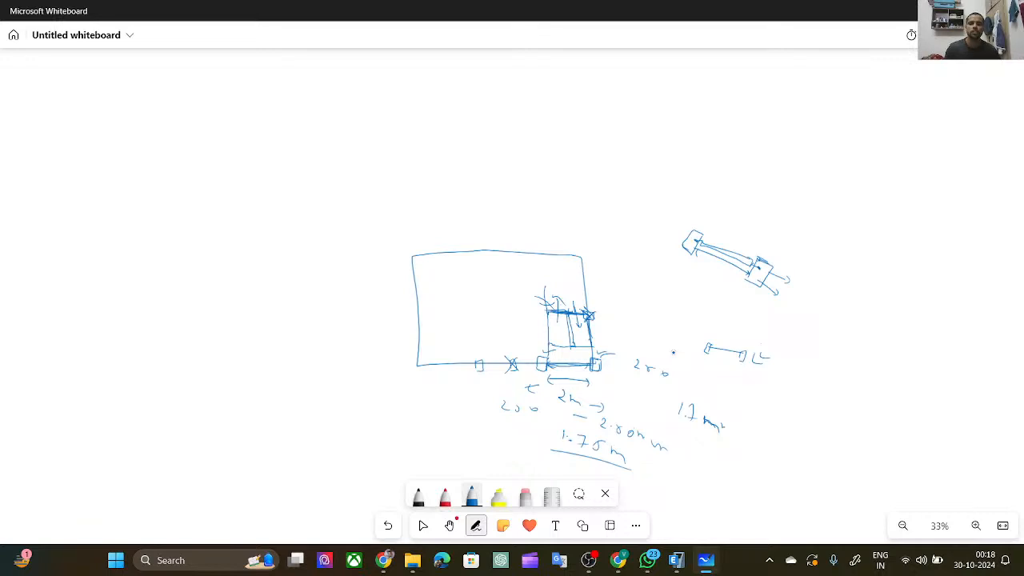
Switch to ETABS and place a COL 250x250 column from grid intersection E-1 with a plan offset X of -2000 mm.
key("alt+w")
key("alt+Tab")
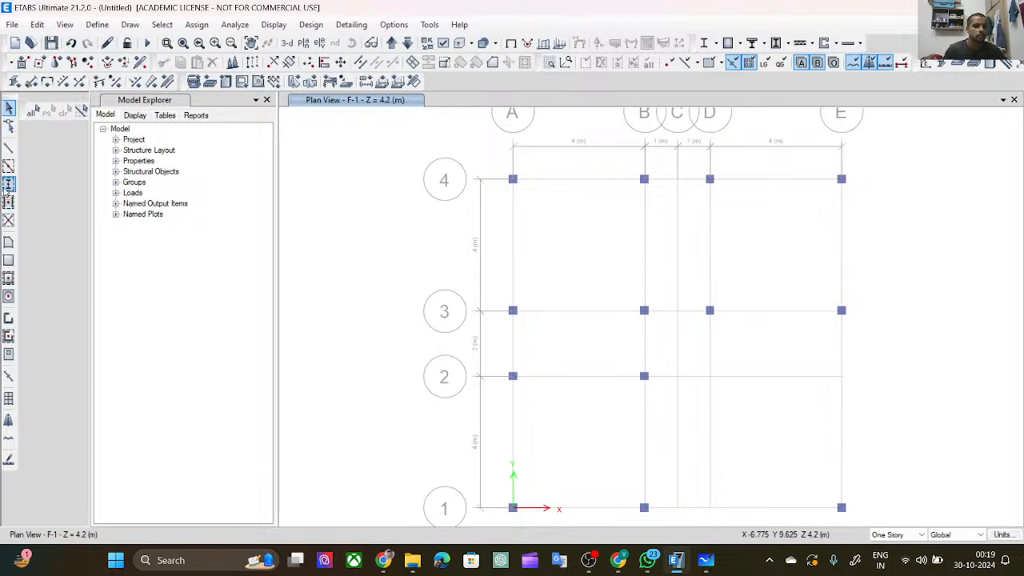
left_click(8, 183)
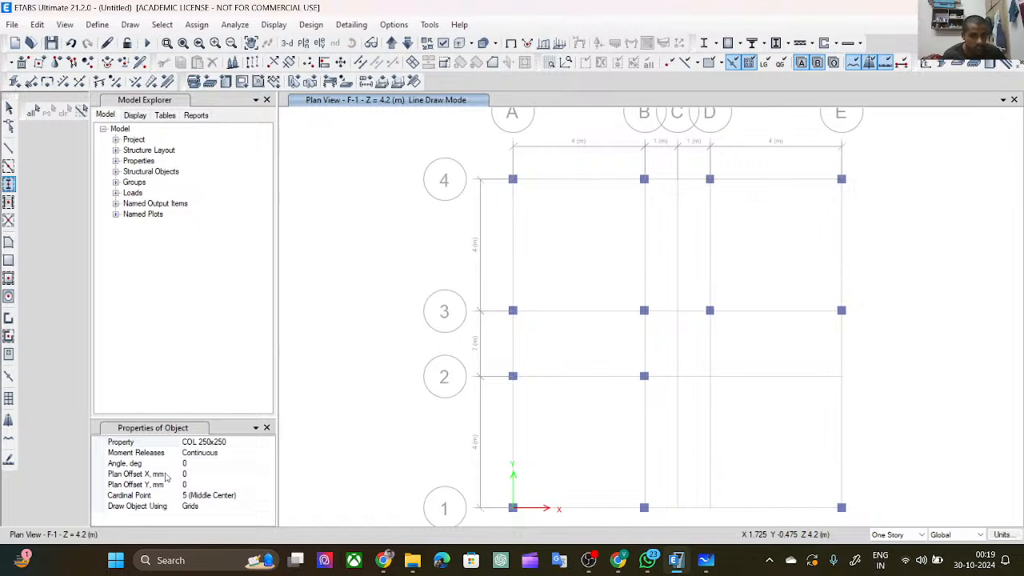
left_click(193, 473)
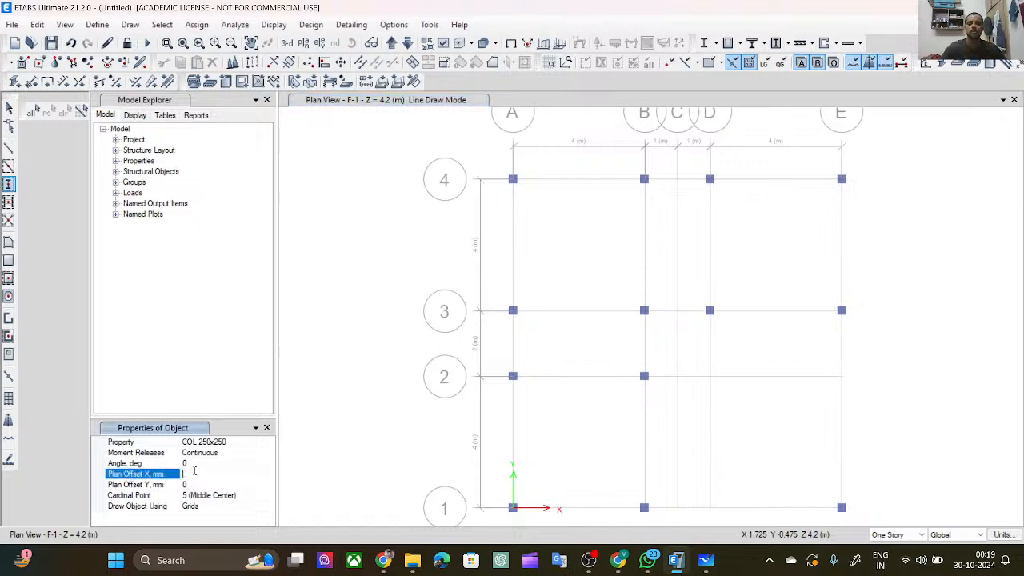
type("-2")
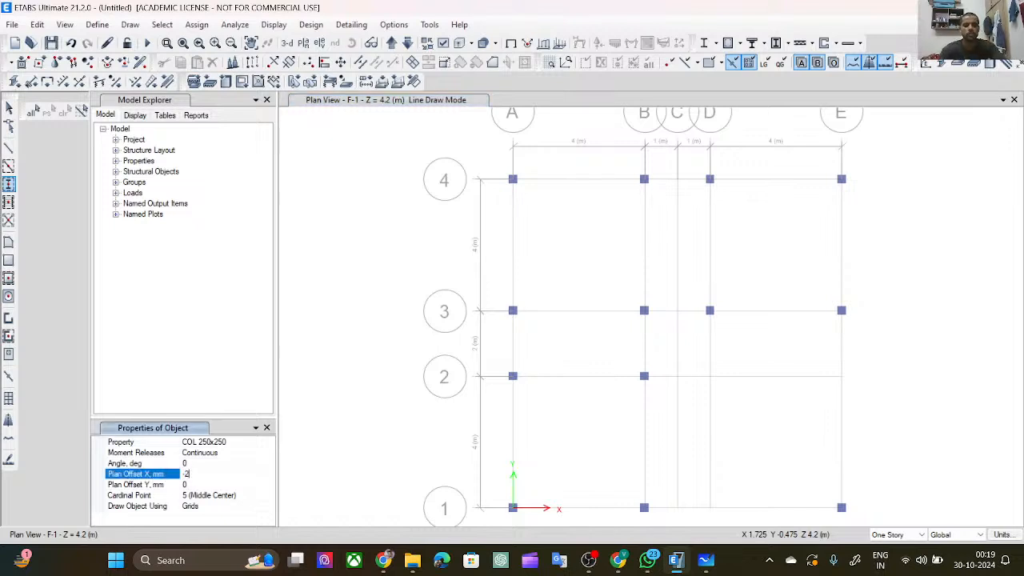
type("000")
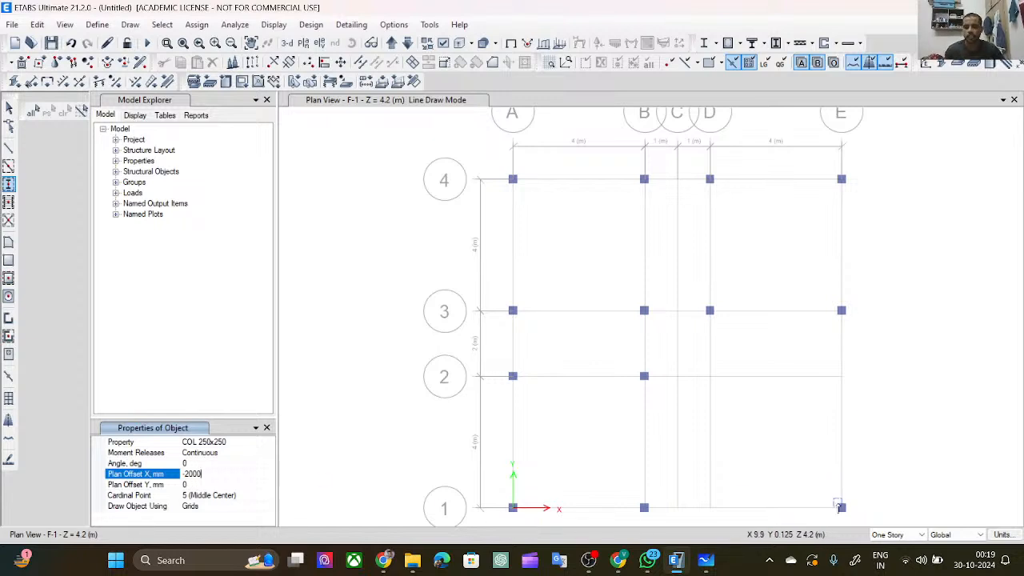
left_click(839, 507)
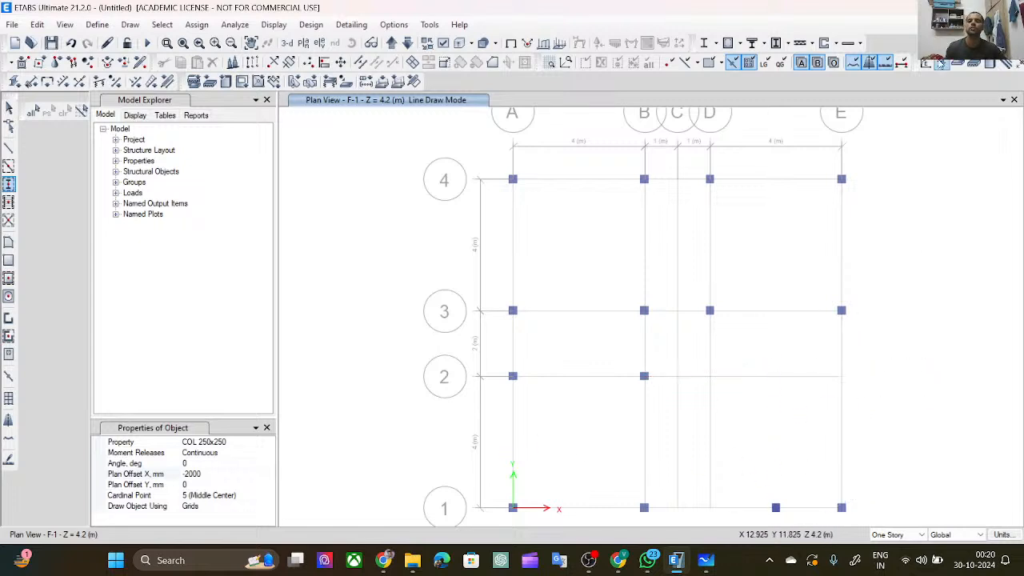
Switch to Microsoft Whiteboard and handwrite h = 3000 mm above the plan, with arrows to 180 and 250 beside it.
left_click(703, 561)
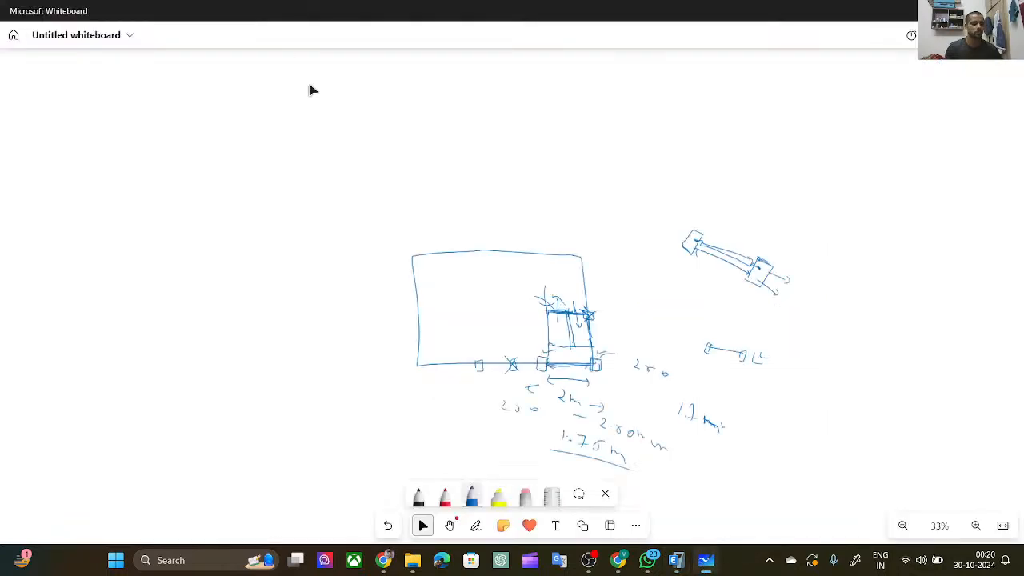
left_click(475, 525)
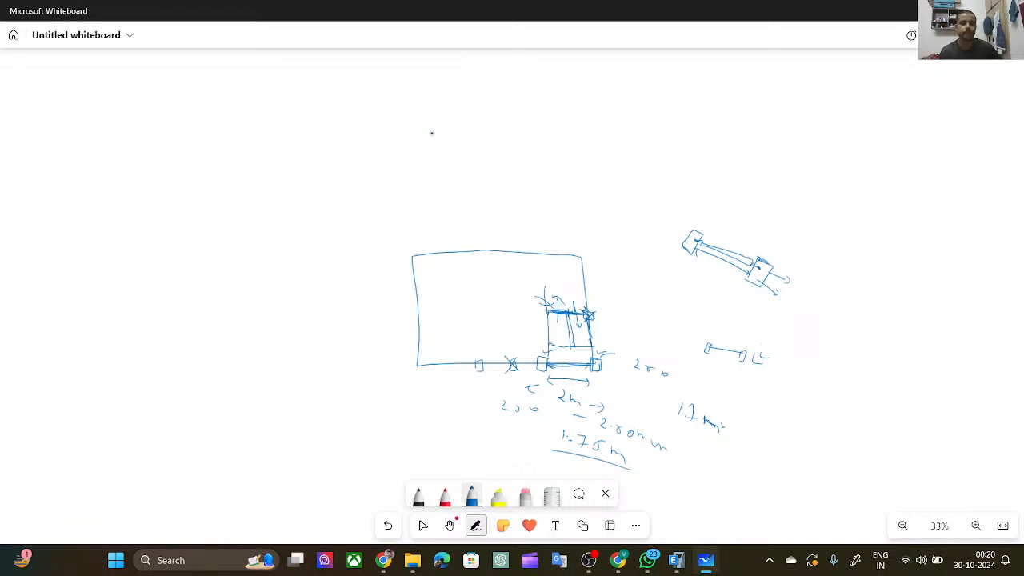
mouse_move(422, 122)
left_mouse_down()
mouse_move(430, 138)
mouse_move(455, 129)
left_mouse_up()
left_click_drag(444, 135, 457, 135)
left_click_drag(500, 131, 577, 149)
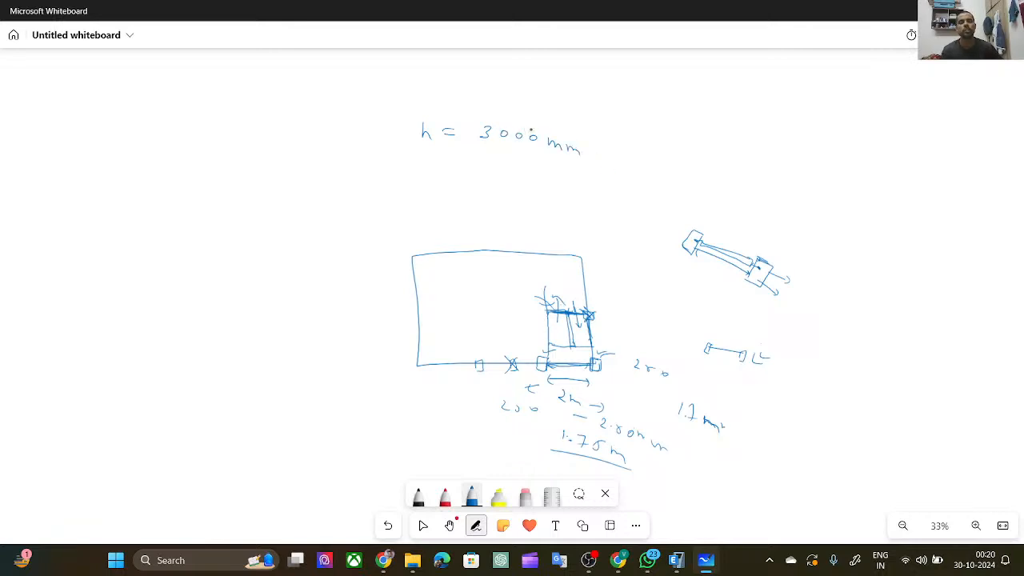
left_click_drag(638, 144, 717, 162)
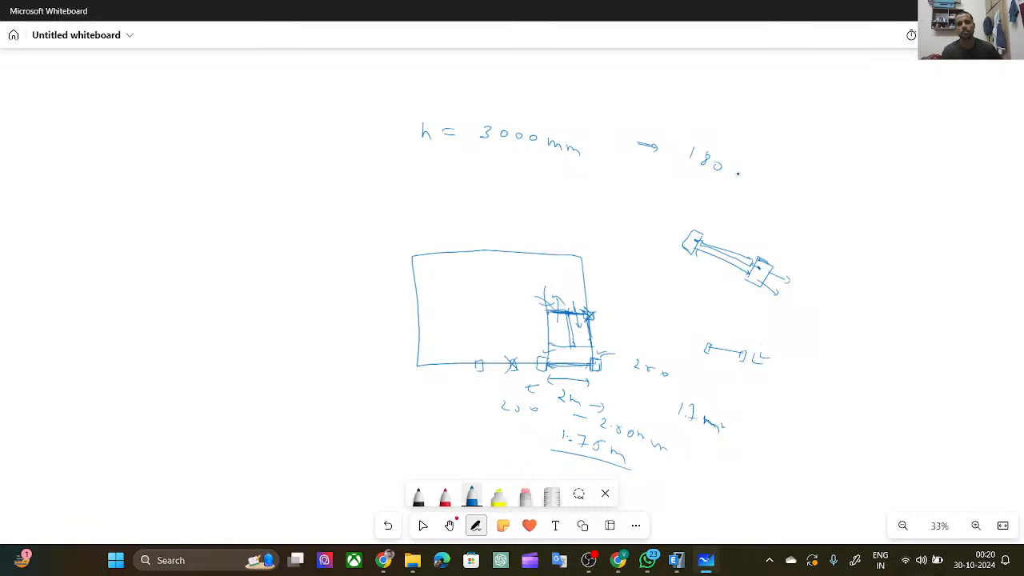
left_click_drag(644, 162, 714, 193)
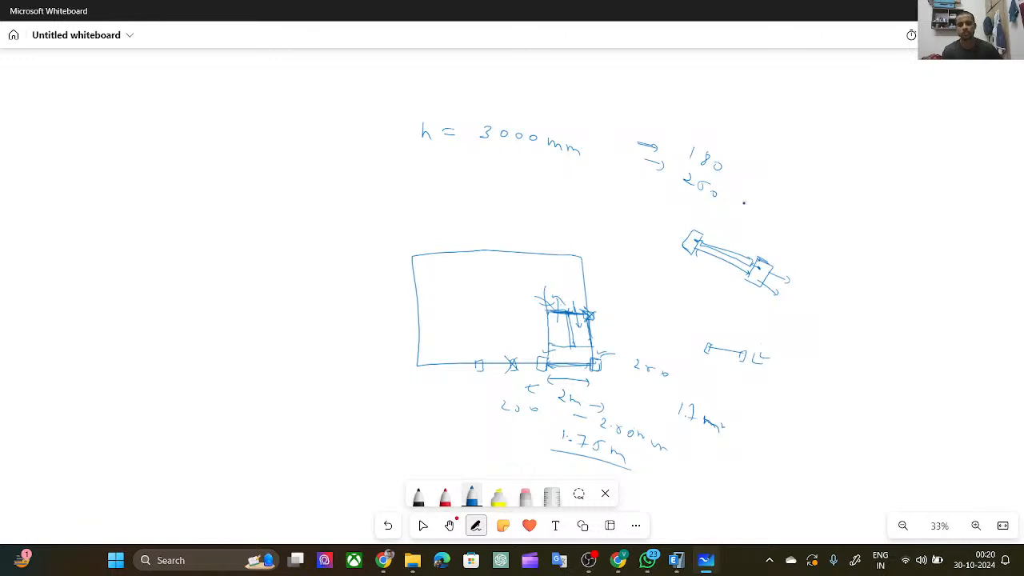
Tick and underline the 250 value, then write 280 with an arrow to a ticked 300 below it.
left_click_drag(734, 203, 753, 191)
mouse_move(680, 187)
left_mouse_down()
mouse_move(708, 202)
mouse_move(685, 210)
mouse_move(749, 235)
mouse_move(749, 245)
left_mouse_up()
left_click_drag(748, 239, 766, 249)
left_click_drag(776, 252, 781, 262)
left_click_drag(782, 260, 788, 265)
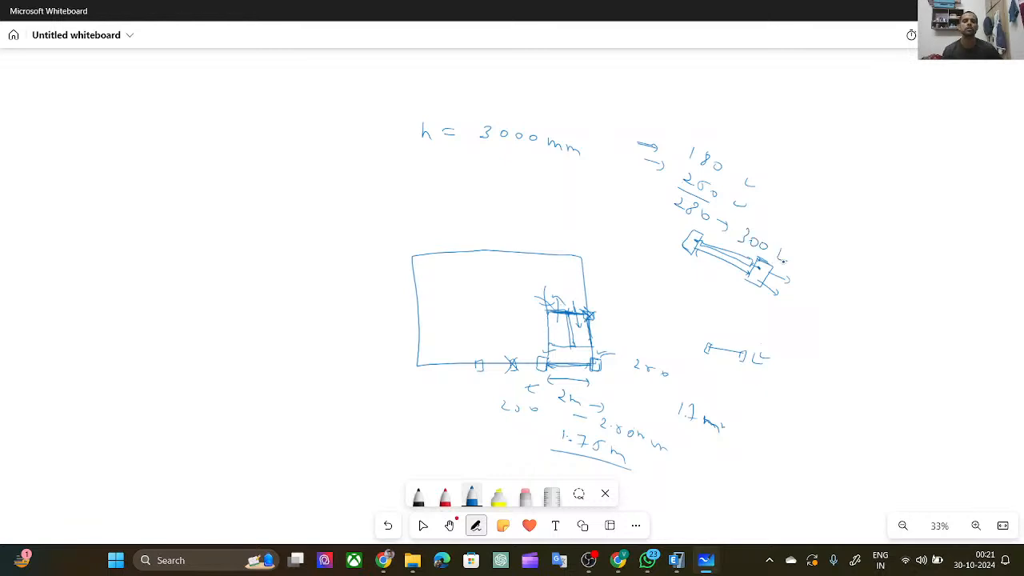
Draw an arrow from 250 to a handwritten 10 inch, underline the 10, and add an arrow after it.
left_click_drag(719, 197, 745, 206)
left_click_drag(740, 202, 746, 209)
left_click_drag(769, 208, 780, 223)
mouse_move(790, 220)
left_mouse_down()
mouse_move(834, 255)
mouse_move(825, 252)
left_mouse_up()
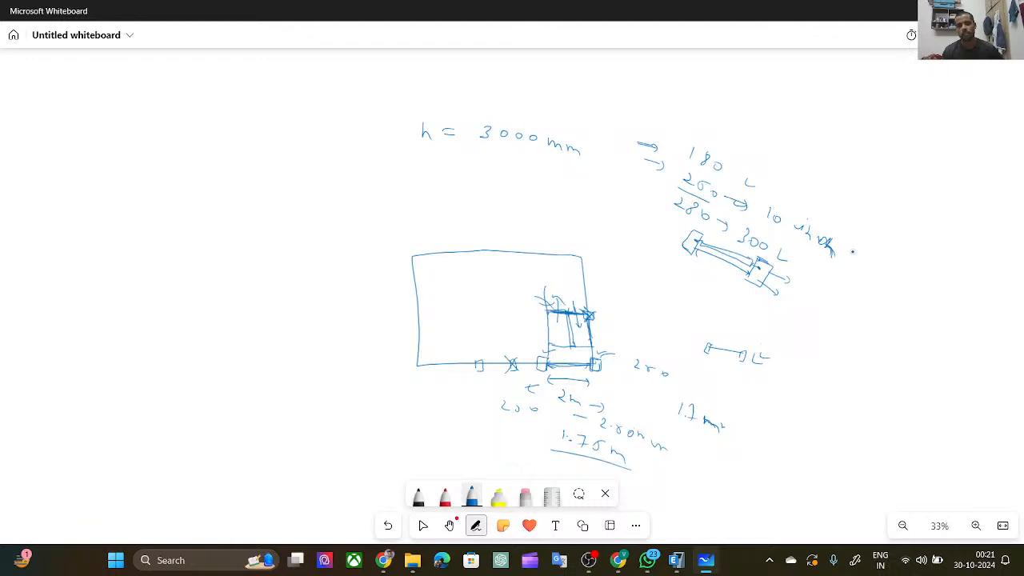
left_click_drag(865, 258, 858, 263)
left_click_drag(768, 209, 791, 236)
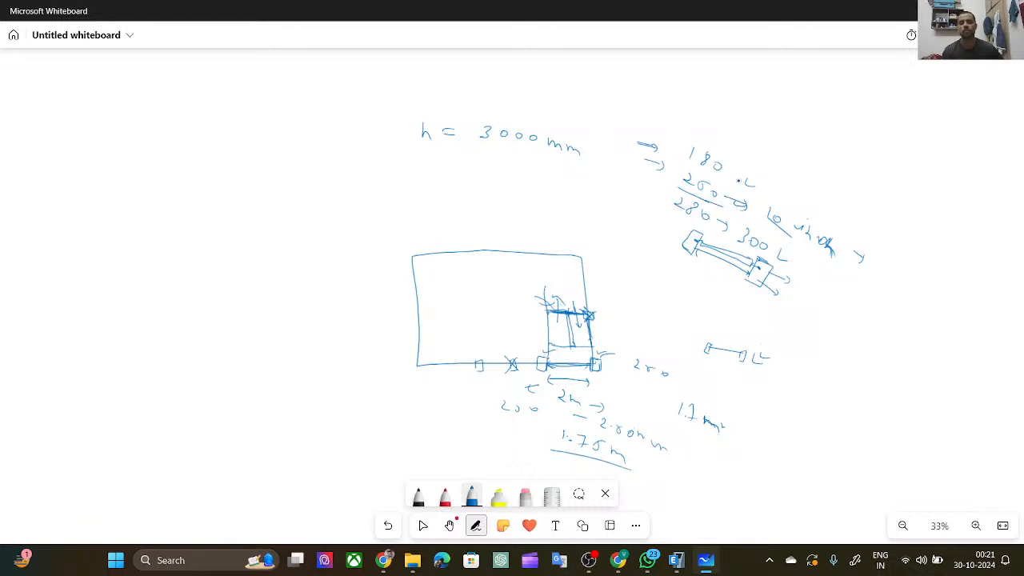
Box the 180 and 250 values together, then underline 300 and write 150 beside it.
mouse_move(735, 204)
left_mouse_down()
mouse_move(739, 178)
mouse_move(690, 135)
mouse_move(668, 195)
left_mouse_up()
left_click_drag(749, 170, 733, 208)
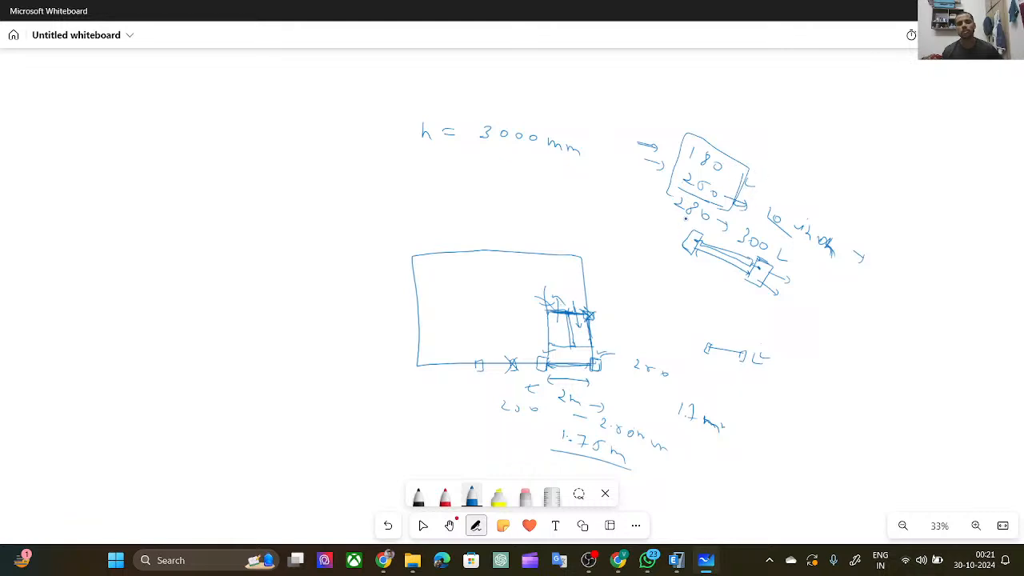
left_click_drag(784, 264, 813, 289)
mouse_move(818, 278)
left_mouse_down()
mouse_move(841, 300)
mouse_move(817, 293)
left_mouse_up()
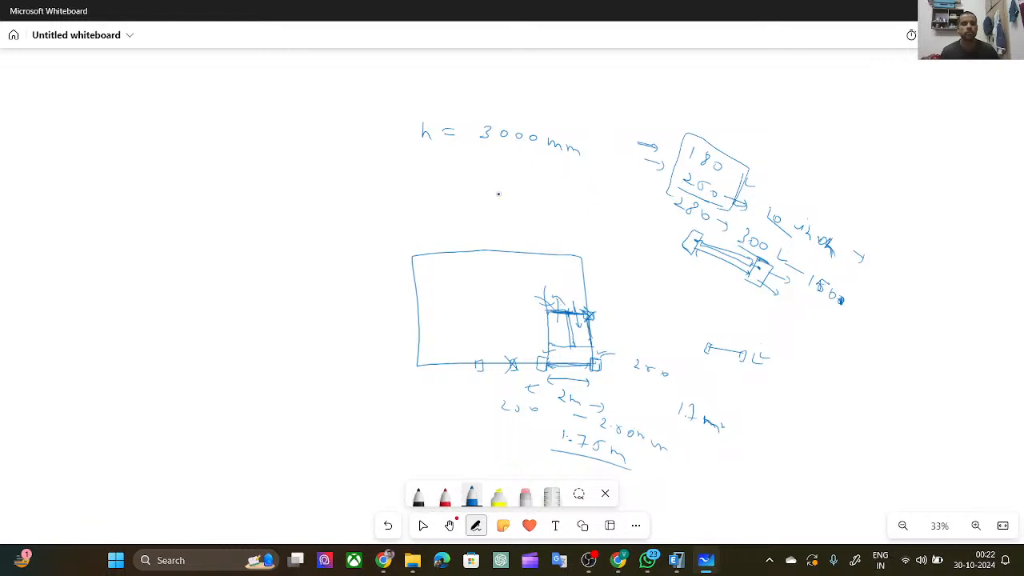
Sketch a single stair step under the height note and dimension it with a 250 tread and a 180 riser.
mouse_move(435, 201)
left_mouse_down()
mouse_move(435, 216)
mouse_move(481, 195)
left_mouse_up()
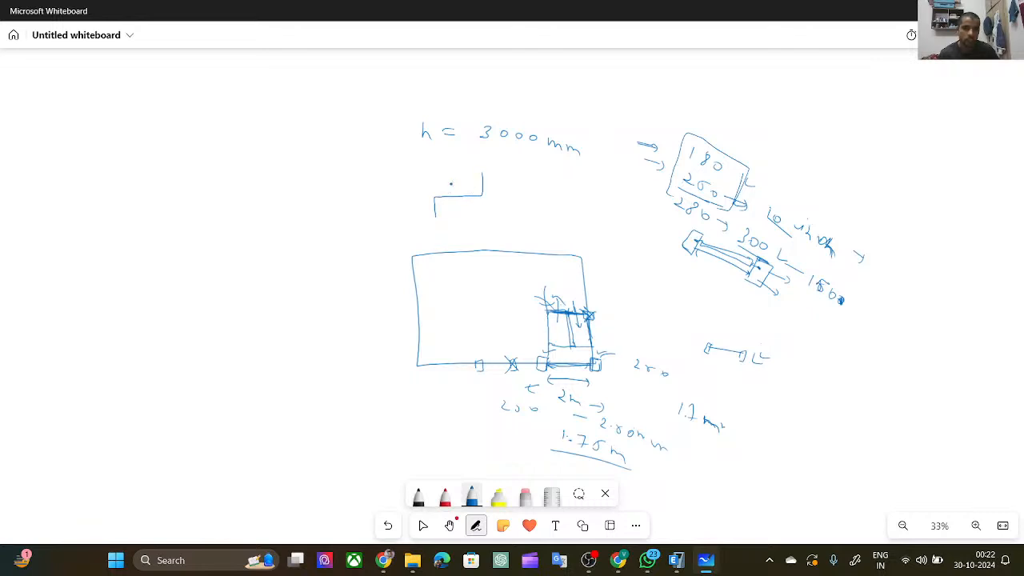
mouse_move(441, 181)
left_mouse_down()
mouse_move(520, 189)
mouse_move(503, 187)
left_mouse_up()
mouse_move(497, 202)
left_mouse_down()
mouse_move(509, 200)
mouse_move(438, 209)
mouse_move(431, 188)
mouse_move(478, 196)
left_mouse_up()
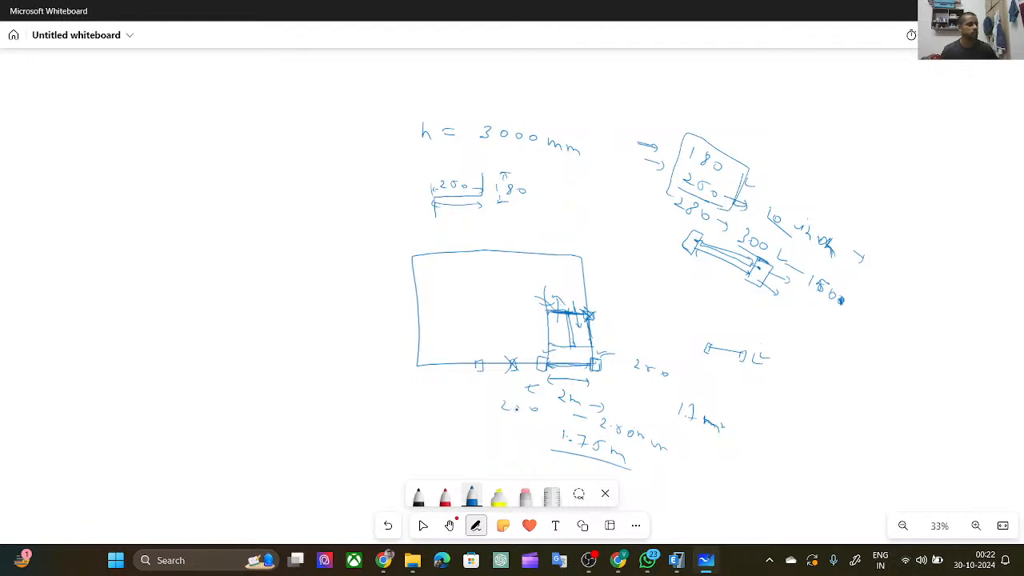
Find and open the Windows Calculator.
left_click(204, 561)
type("chatGPT")
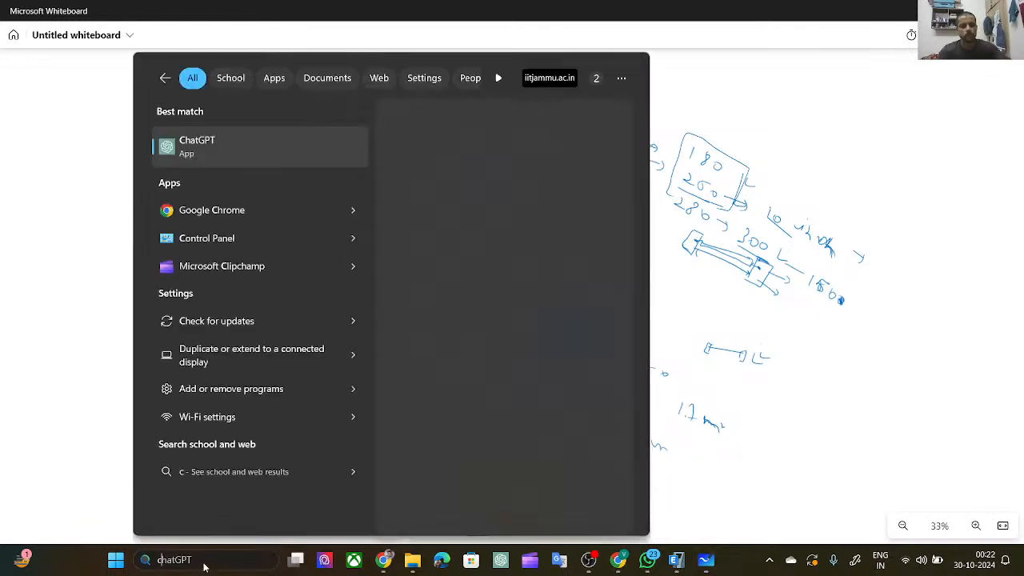
key("BackSpace")
key("BackSpace")
key("BackSpace")
key("BackSpace")
key("BackSpace")
key("BackSpace")
key("BackSpace")
type("calculator")
key("Return")
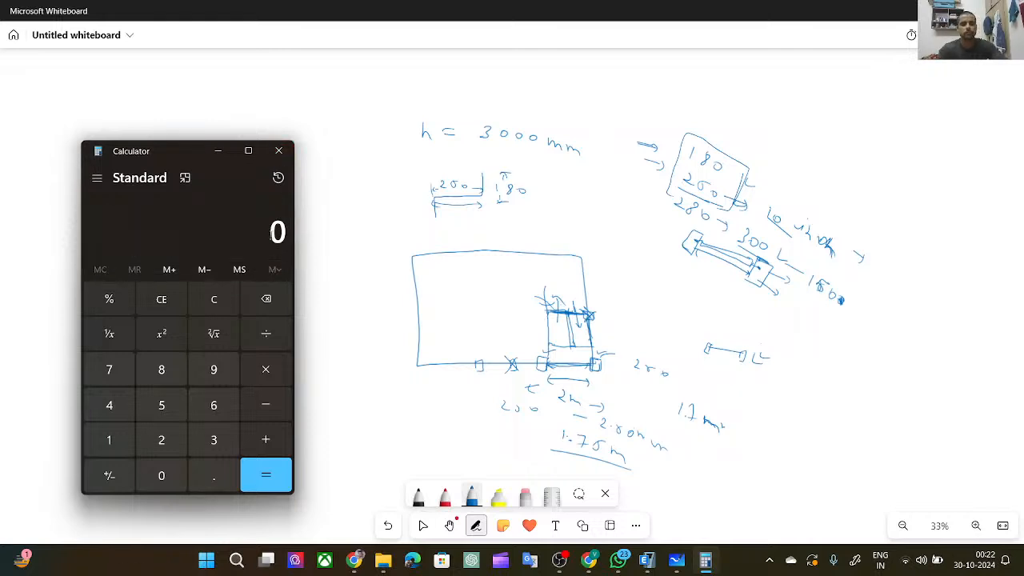
Divide the 3000 mm storey height by the 180 mm riser.
type("3,000")
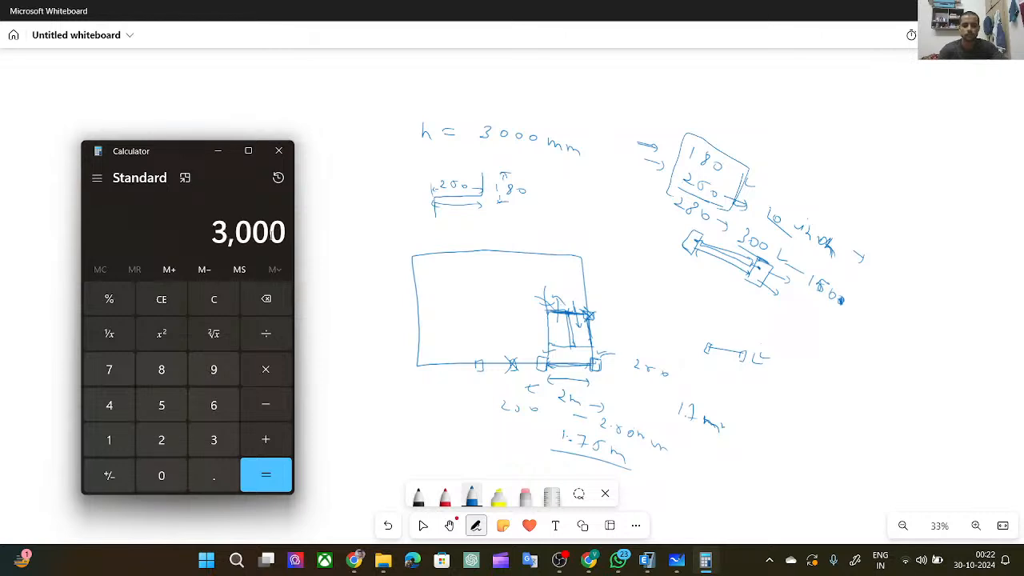
key("plus")
type("1")
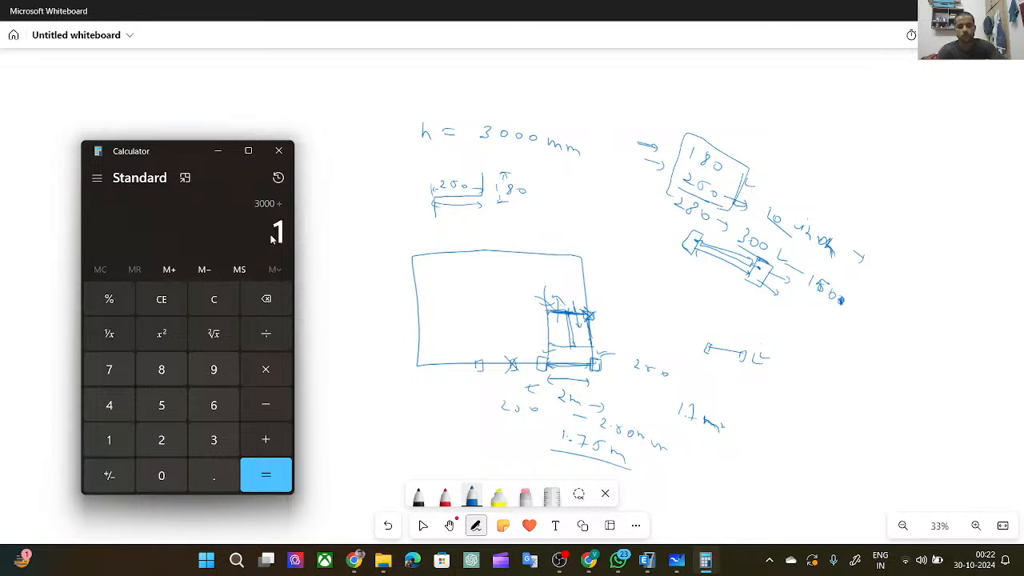
type("80")
key("Return")
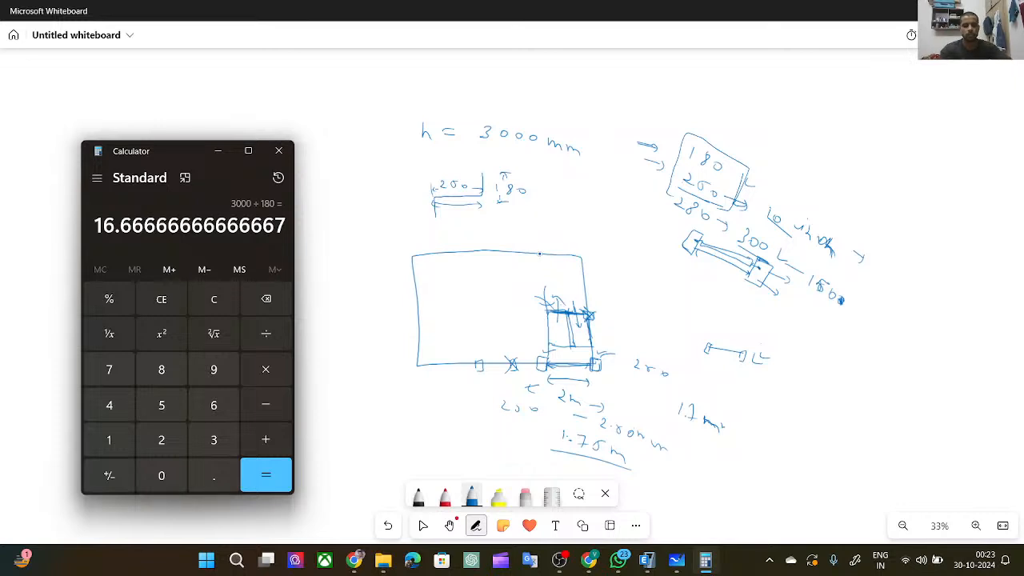
Subtract 1 from the riser count and multiply the result by the 250 mm tread.
key("minus")
key("1")
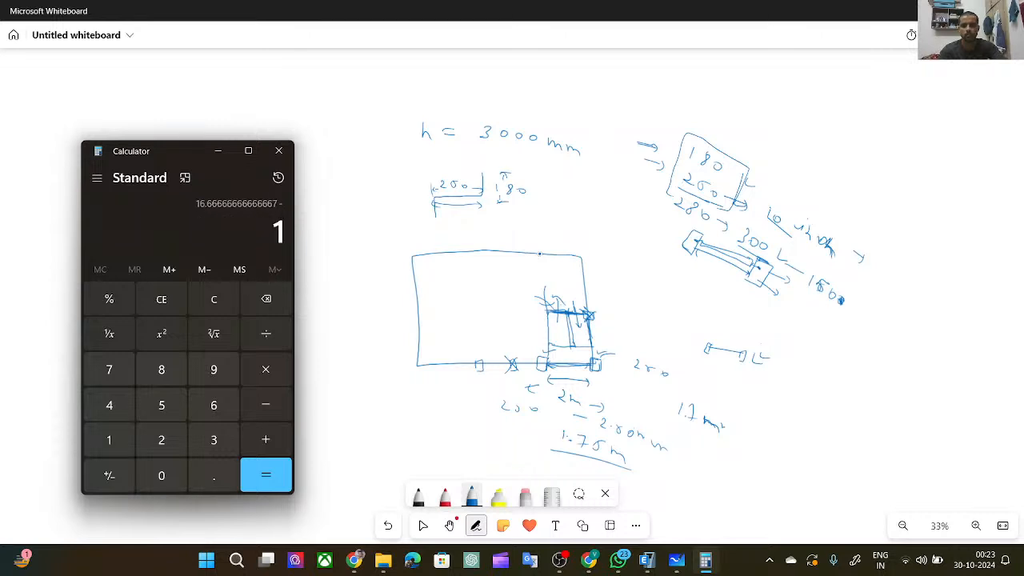
key("Return")
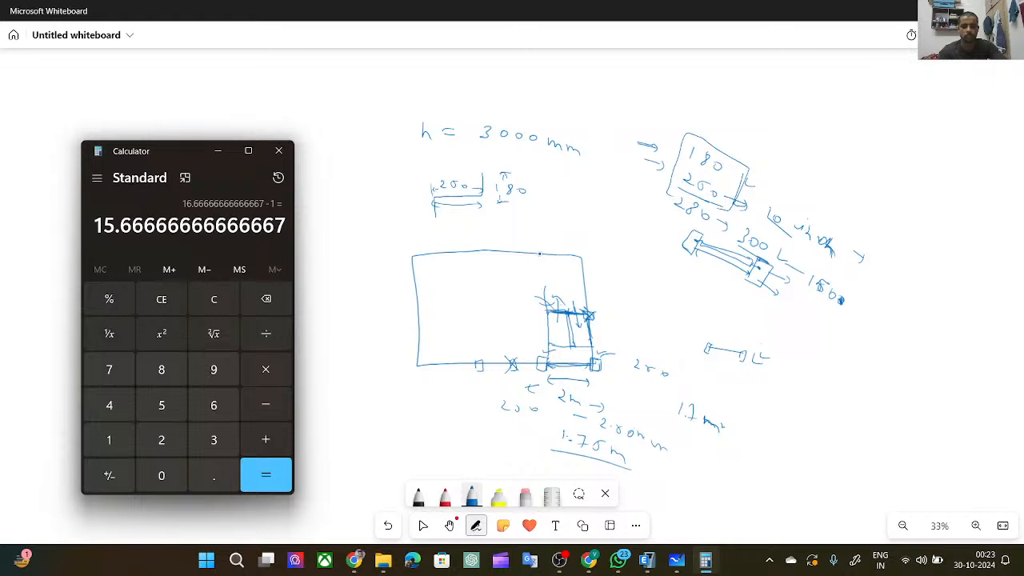
key("asterisk")
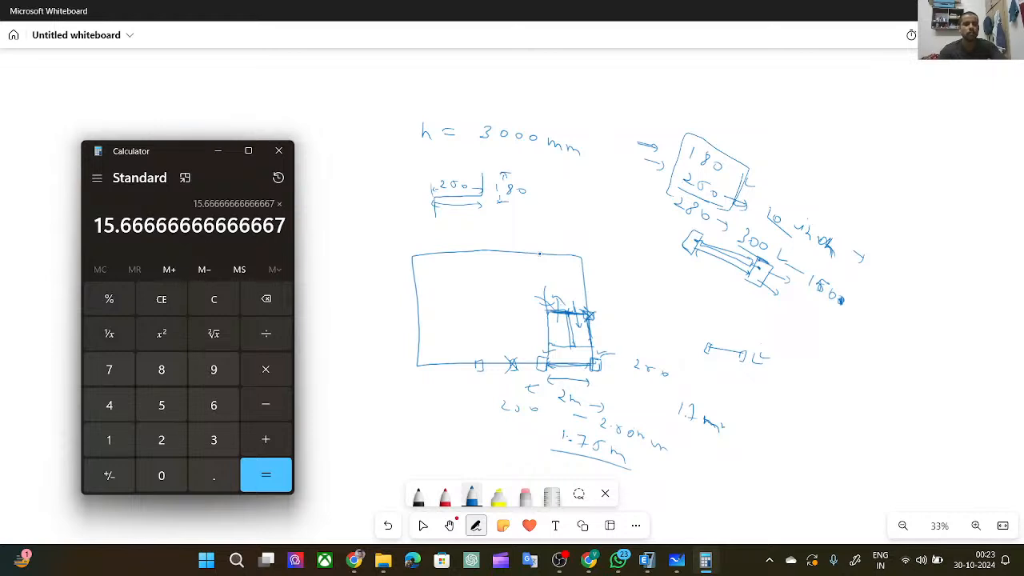
type("250")
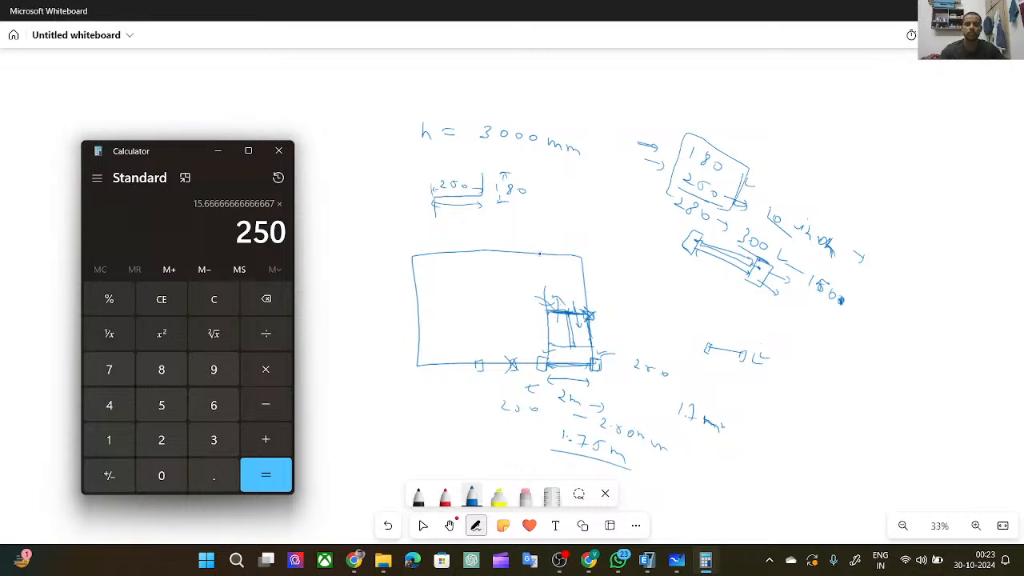
key("Return")
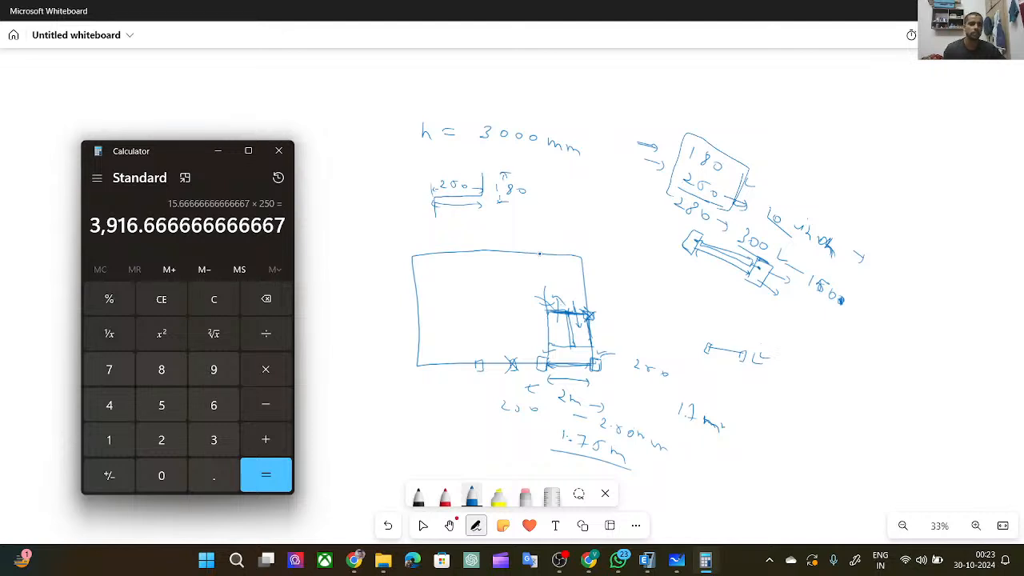
left_click(422, 525)
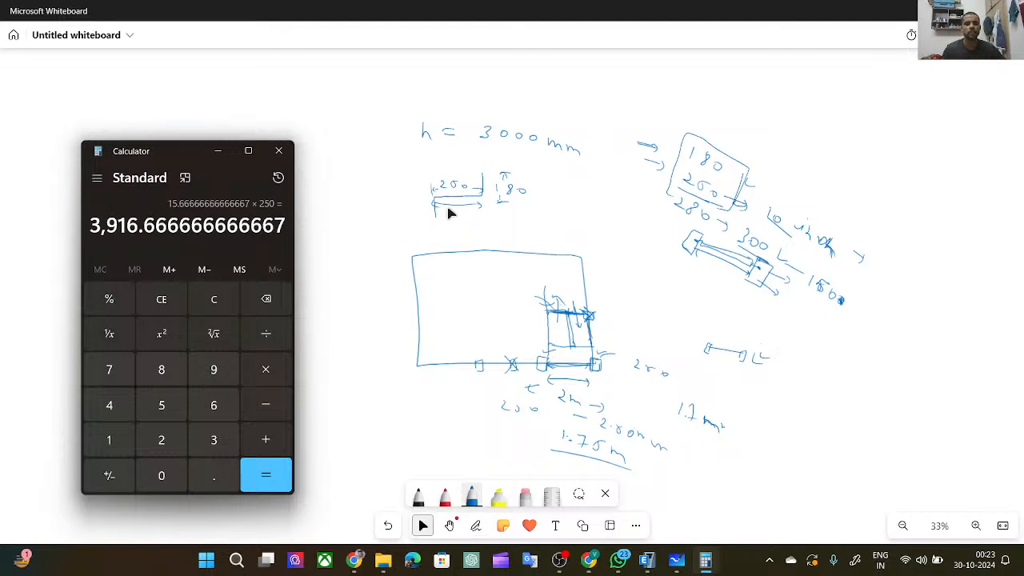
left_click(512, 192)
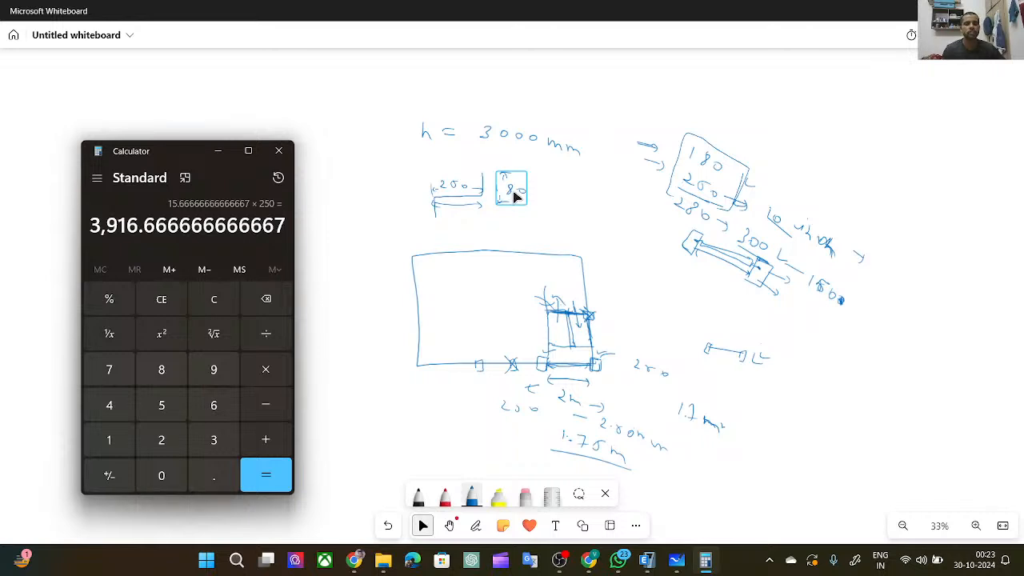
left_click(544, 192)
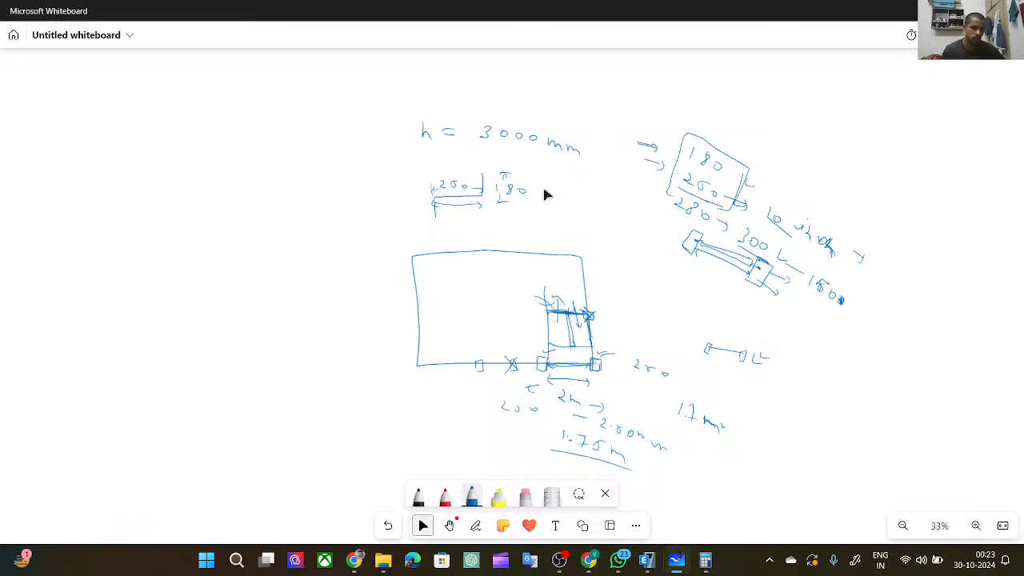
left_click(475, 525)
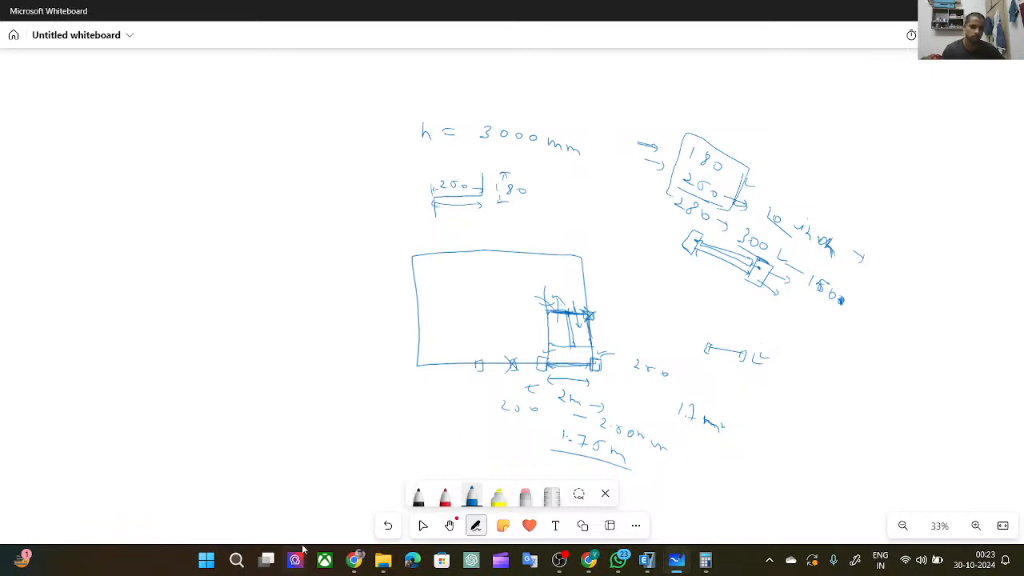
Reopen the Calculator, clear the previous result, and divide the 3000 mm storey height by a 150 mm riser.
left_click(715, 566)
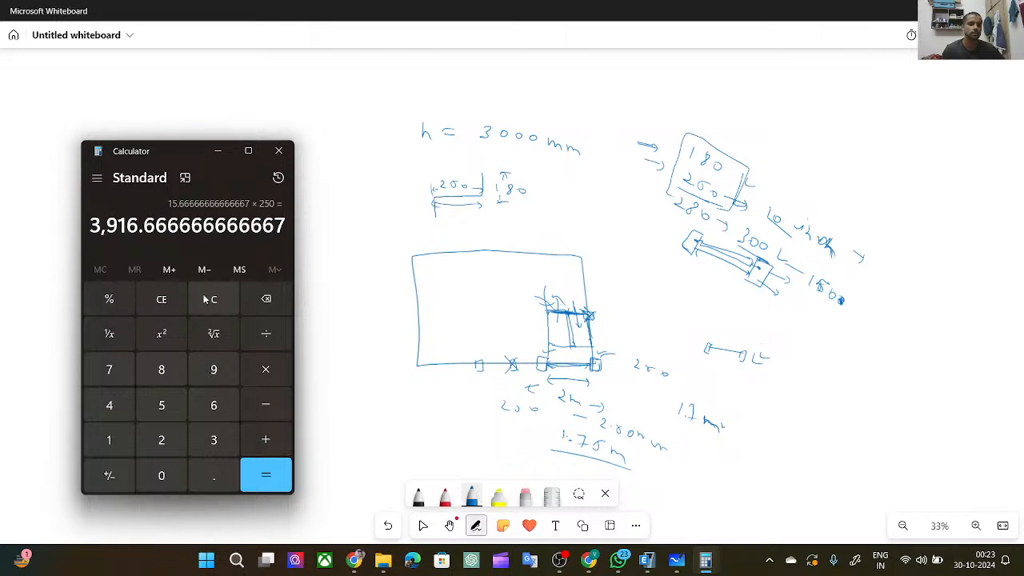
left_click(168, 298)
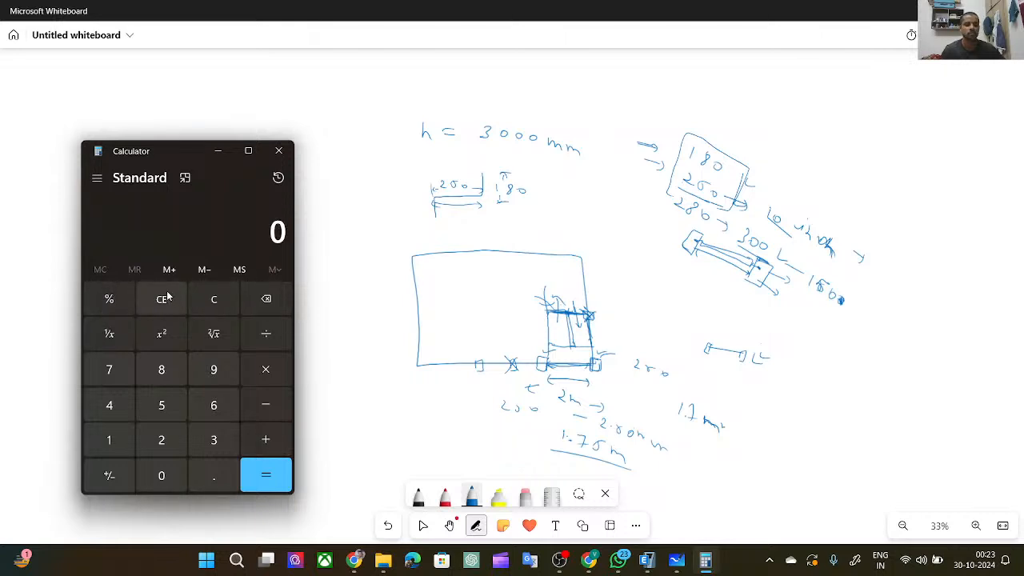
type("3000 ")
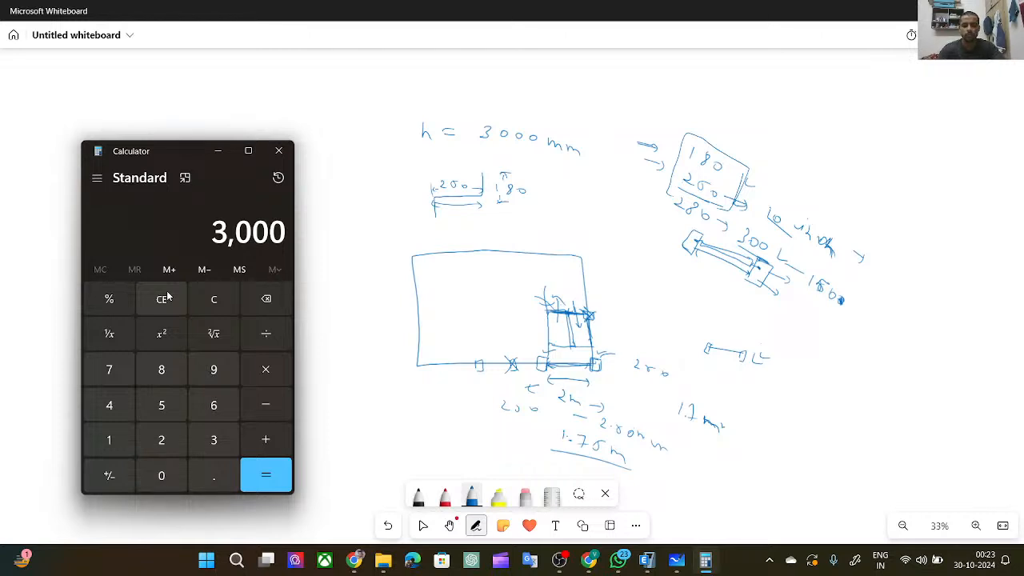
type("+ 150")
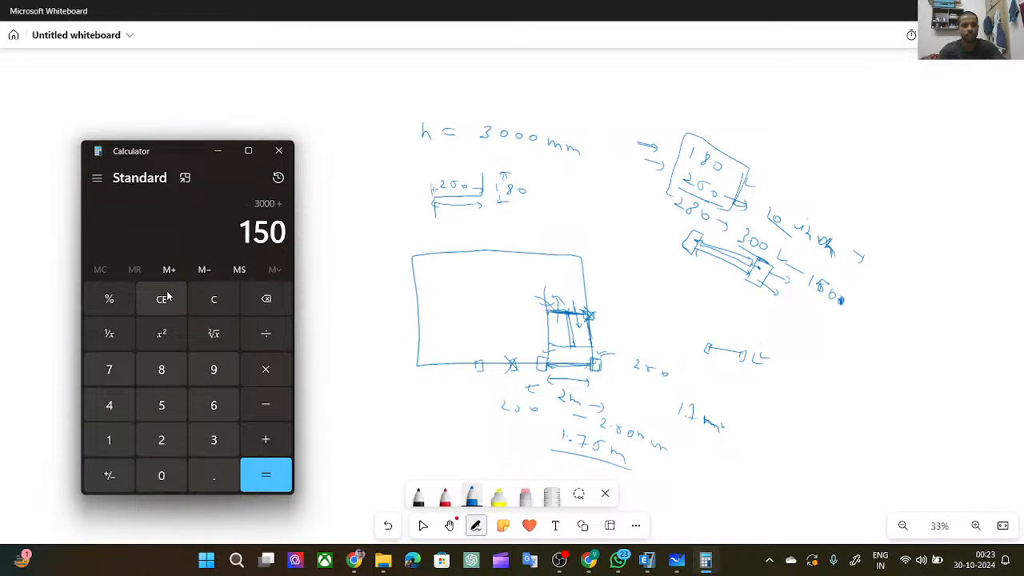
key("Return")
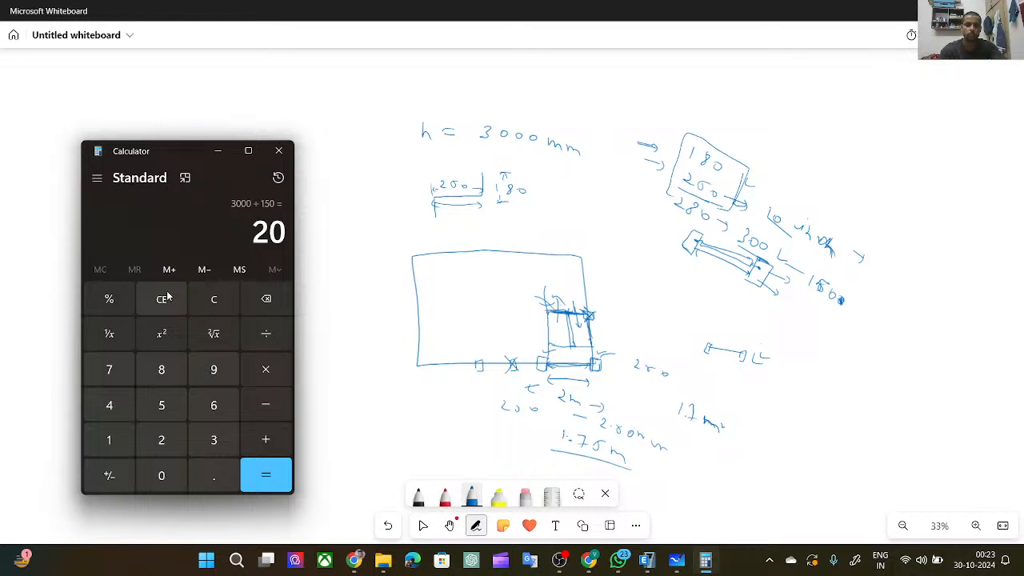
Subtract 1 from the riser count for the 150 mm riser and multiply the result by the 250 mm tread.
key("minus")
key("1")
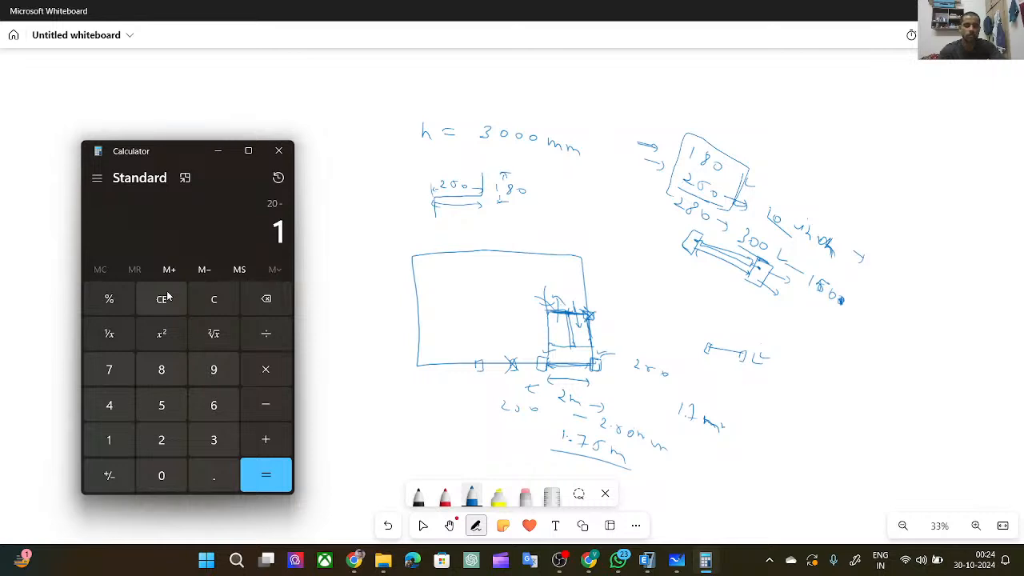
key("Return")
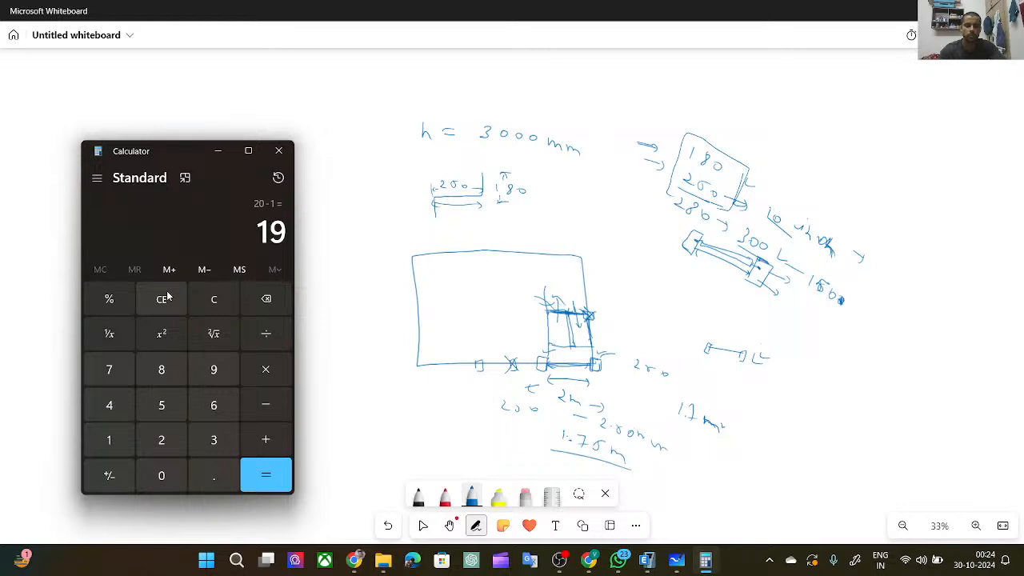
key("asterisk")
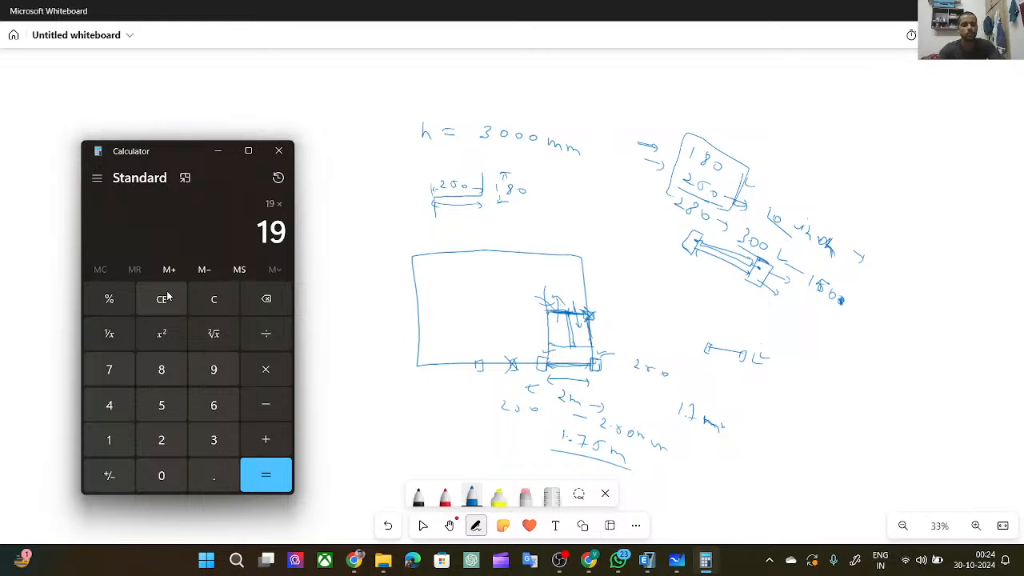
type("250")
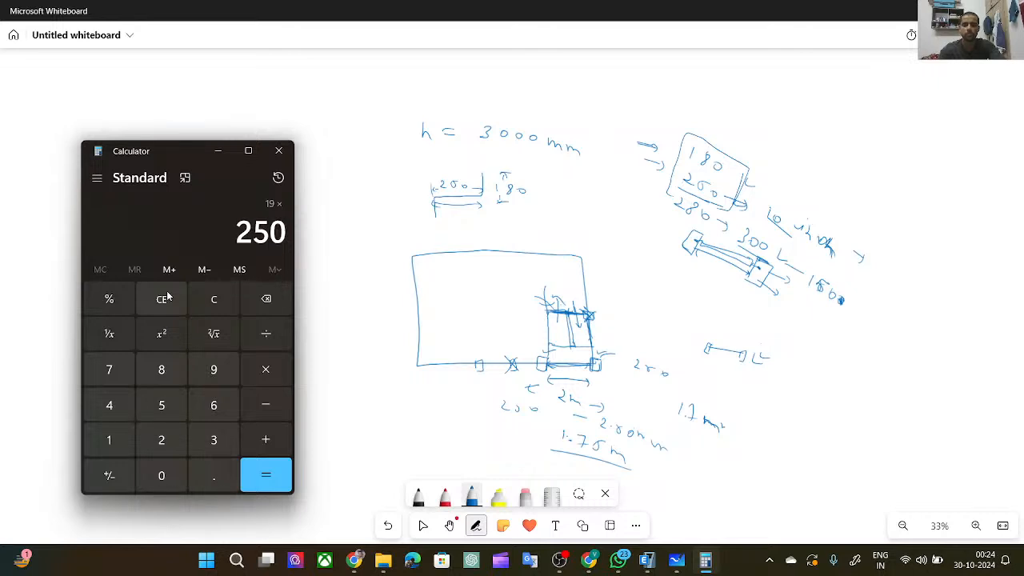
key("Return")
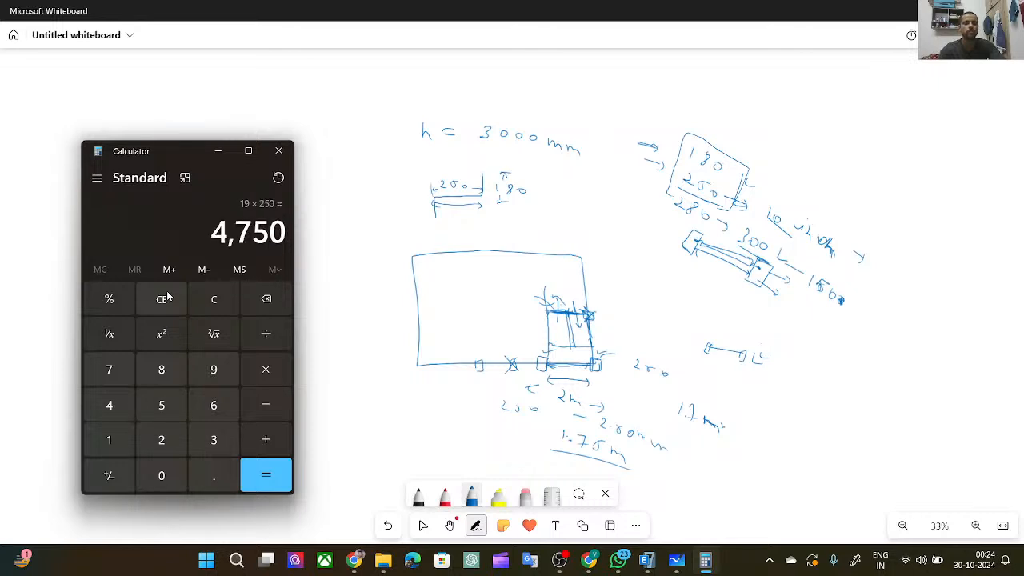
Switch from the whiteboard back to the ETABS plan view and minimise the Calculator.
left_click(360, 436)
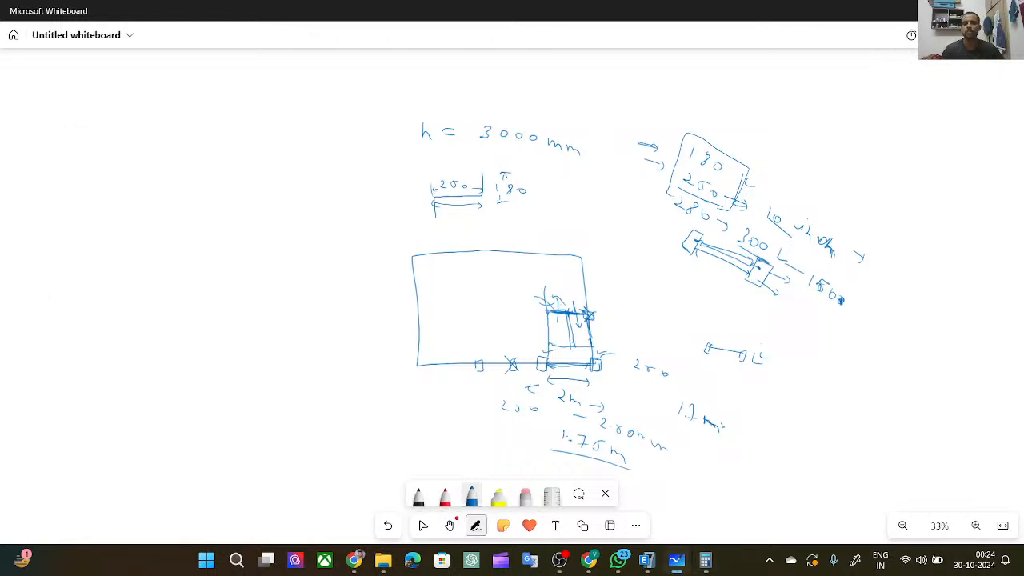
left_click(949, 10)
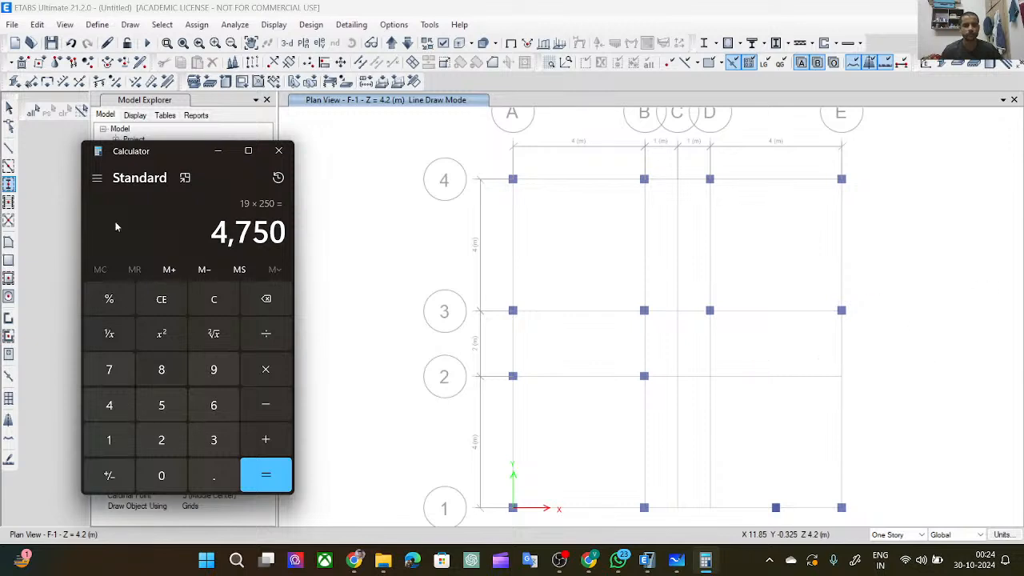
left_click(219, 152)
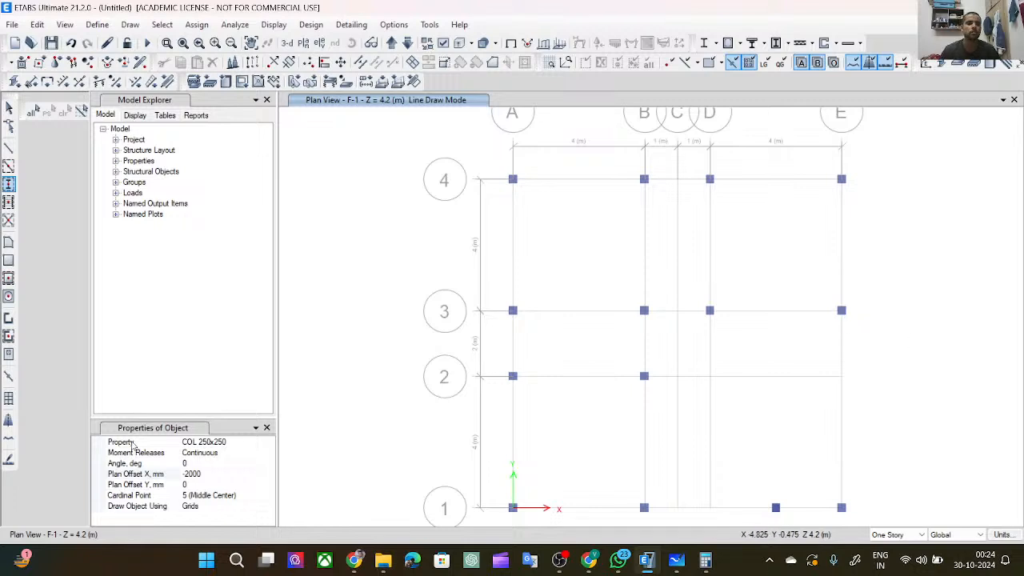
Place a COL 250x250 column from grid point E-3 with a plan offset of X 0 and Y -2000 mm.
left_click_drag(232, 477, 190, 472)
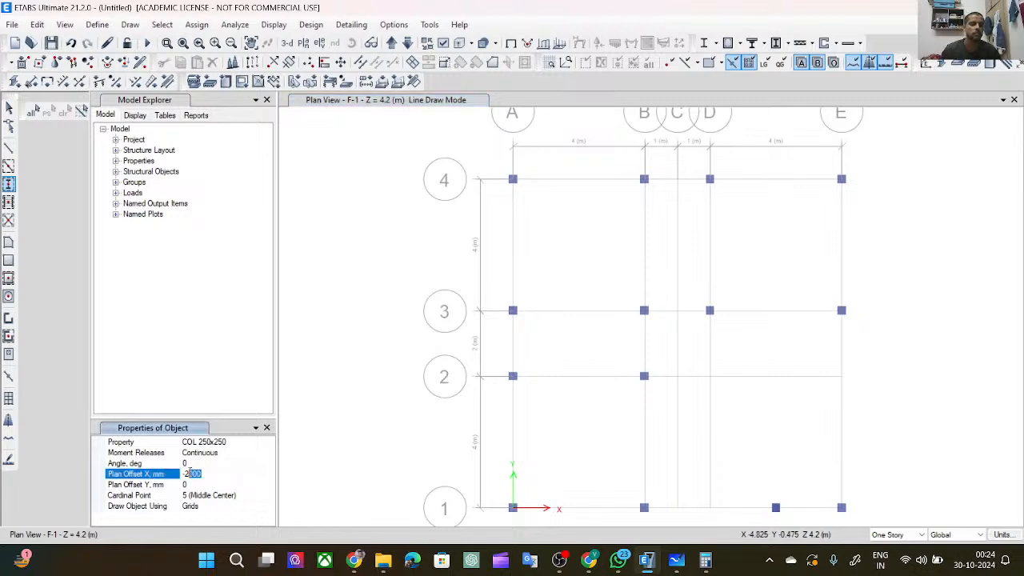
type("0")
left_click(207, 482)
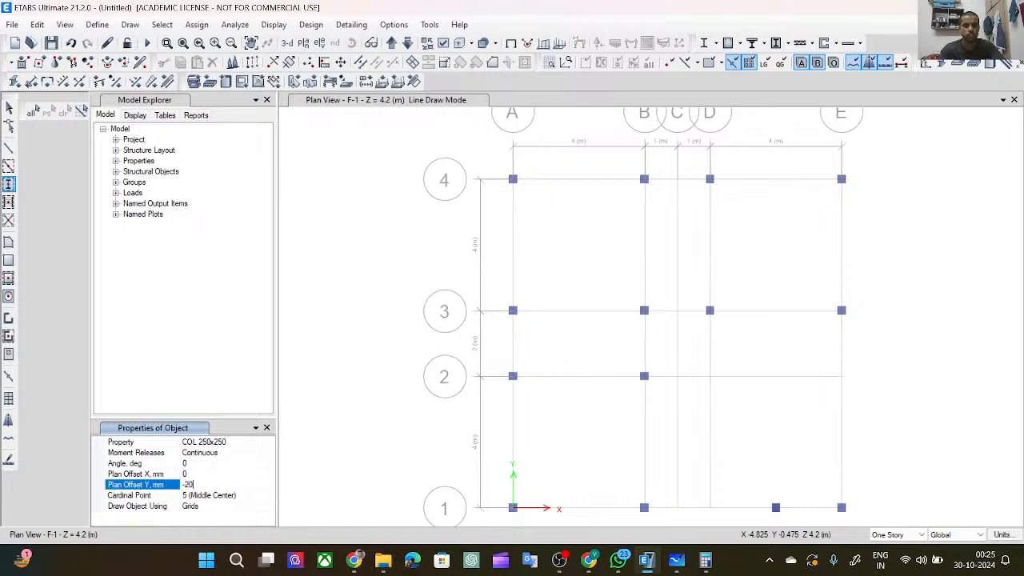
left_click(214, 483)
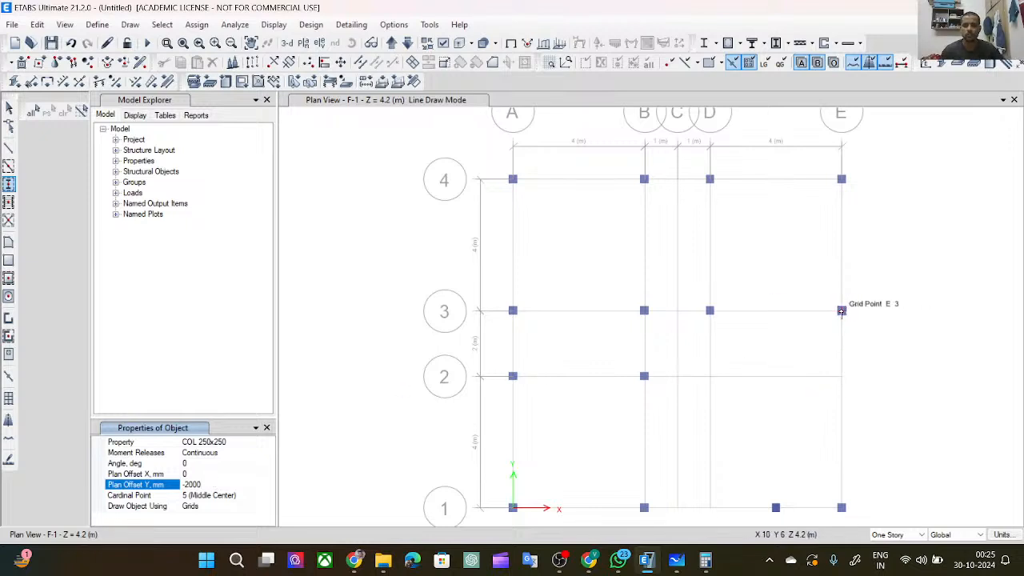
left_click(842, 312)
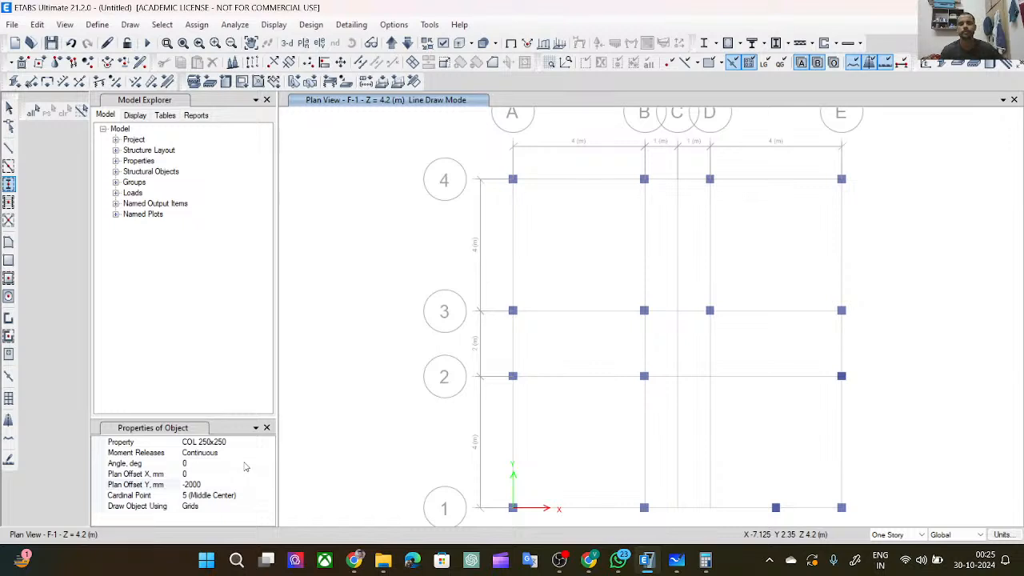
key("Escape")
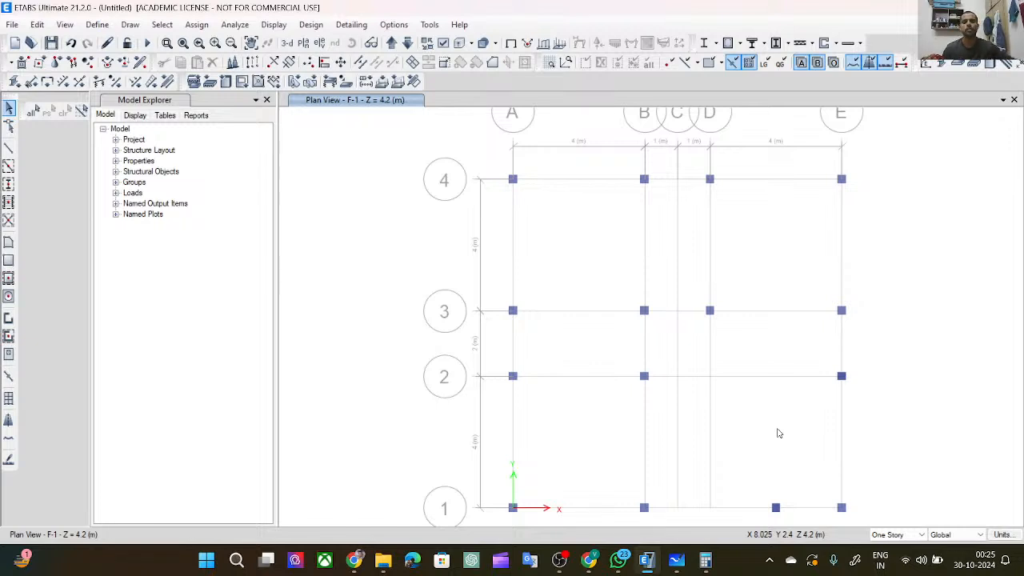
Draw BEM 200x300 beams on grid 4 between A and B and around the bay bounded by grids D, E, 3 and 4.
left_click(8, 166)
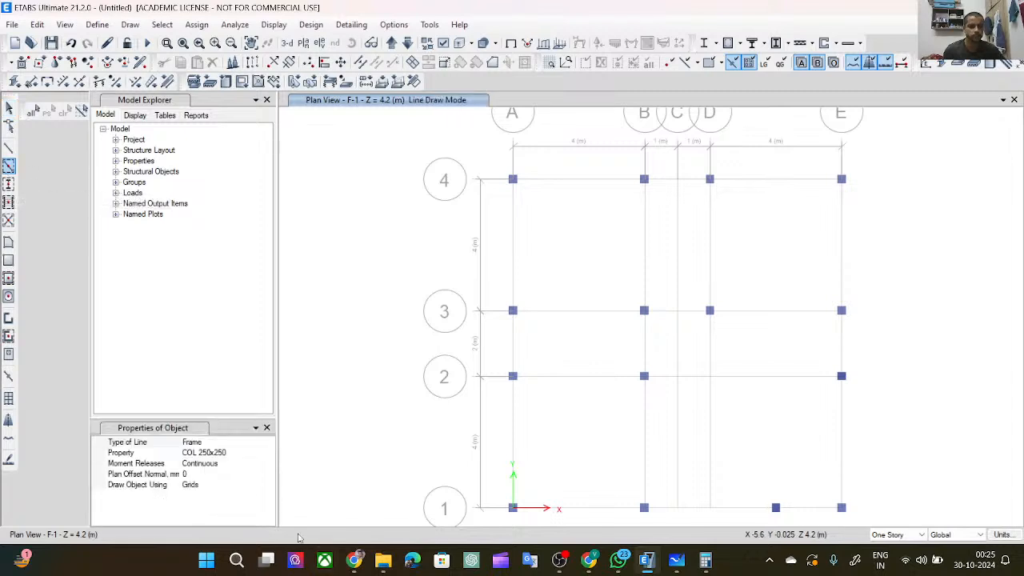
left_click(256, 453)
left_click(269, 453)
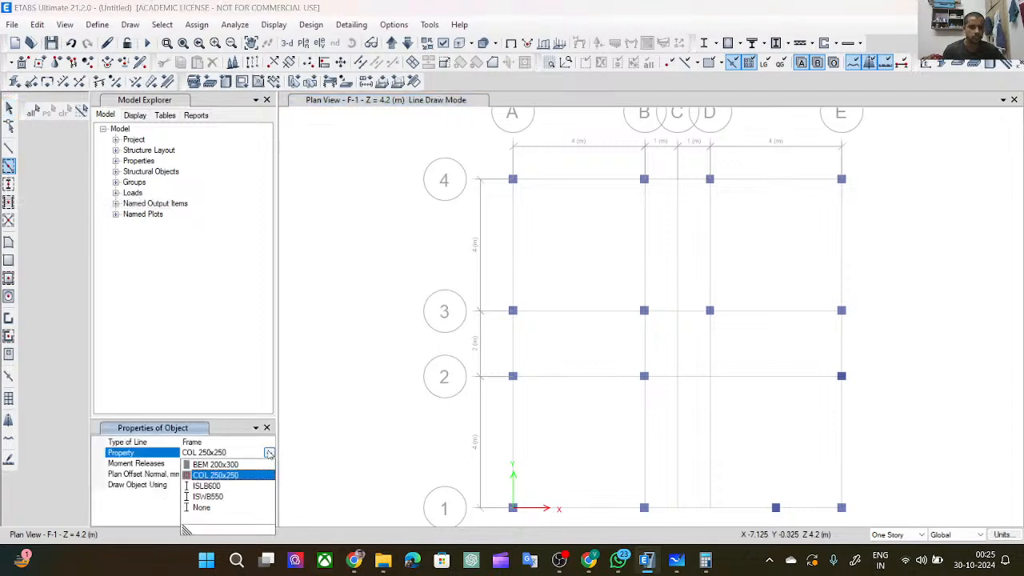
left_click(250, 467)
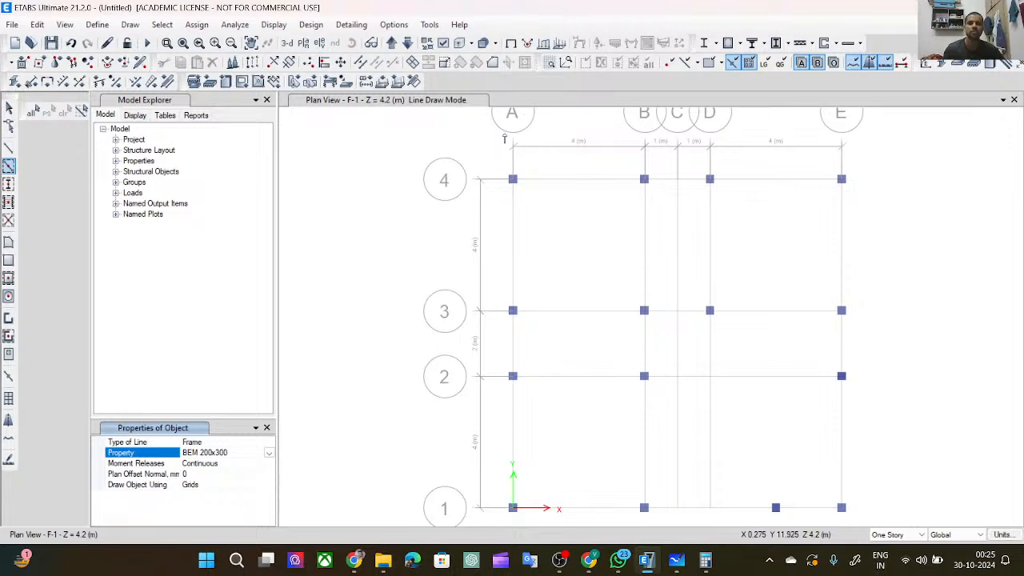
mouse_move(490, 154)
left_mouse_down()
mouse_move(610, 207)
mouse_move(656, 209)
left_mouse_up()
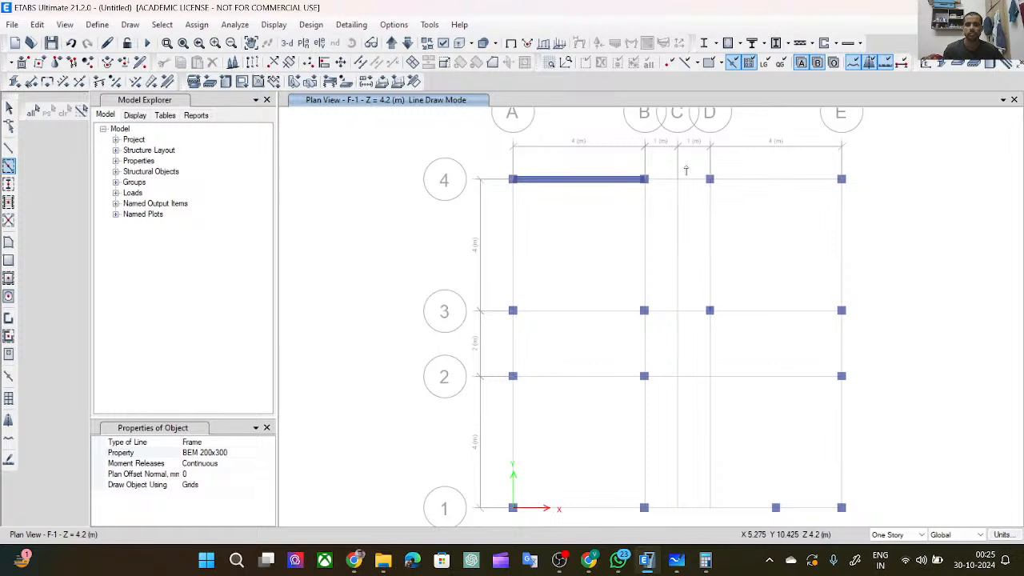
mouse_move(695, 163)
left_mouse_down()
mouse_move(752, 192)
mouse_move(855, 199)
left_mouse_up()
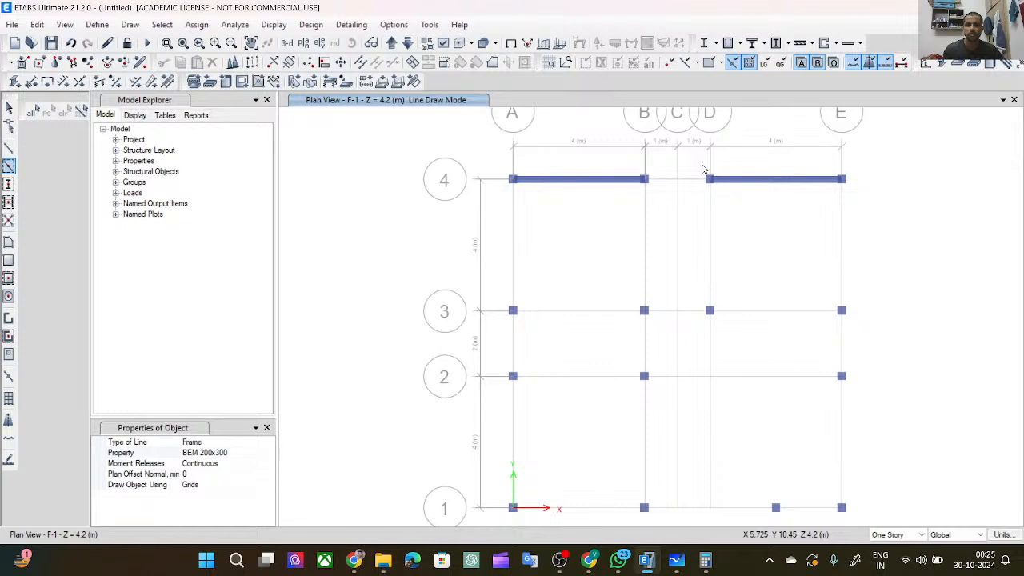
mouse_move(702, 164)
left_mouse_down()
mouse_move(716, 327)
mouse_move(835, 322)
mouse_move(873, 331)
left_mouse_up()
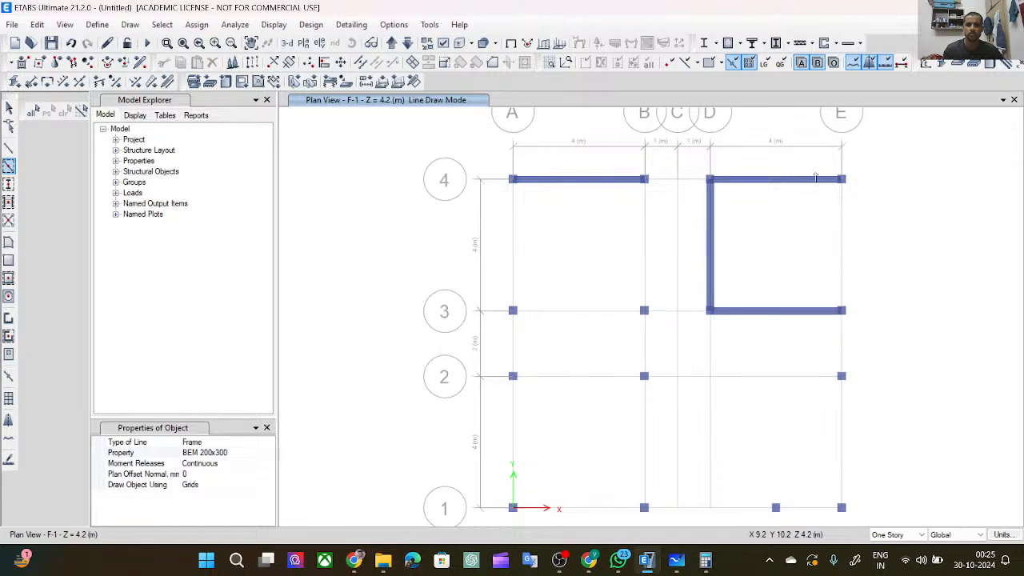
mouse_move(816, 157)
left_mouse_down()
mouse_move(827, 168)
mouse_move(868, 344)
mouse_move(861, 340)
left_mouse_up()
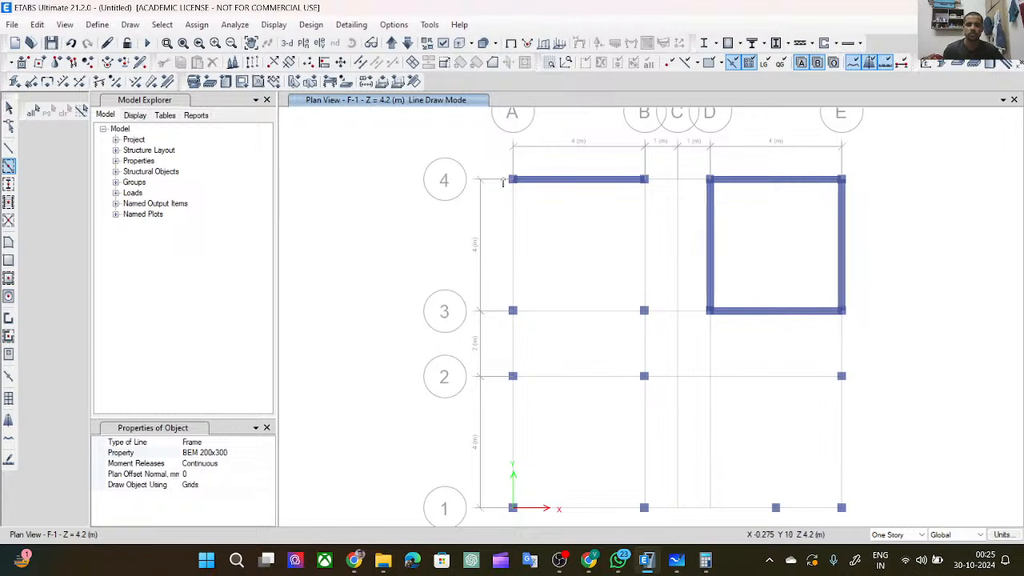
Add beams along grid A from 4 to 1, on grids 3, 2 and 1 between A and B, and on grid E between 2 and 1.
mouse_move(499, 161)
left_mouse_down()
mouse_move(527, 375)
mouse_move(526, 343)
mouse_move(524, 518)
left_mouse_up()
left_click_drag(501, 298, 650, 325)
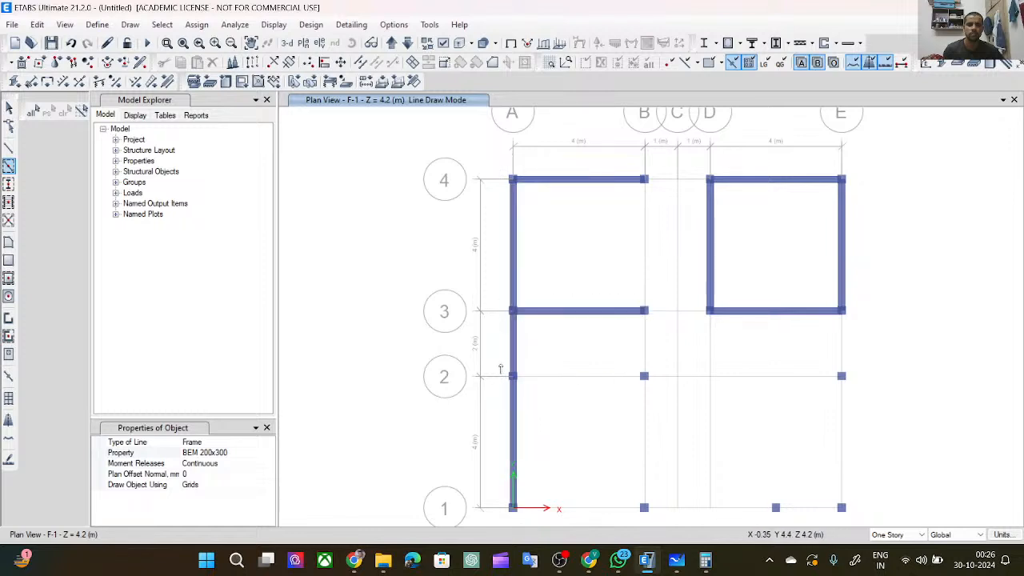
left_click_drag(500, 368, 663, 394)
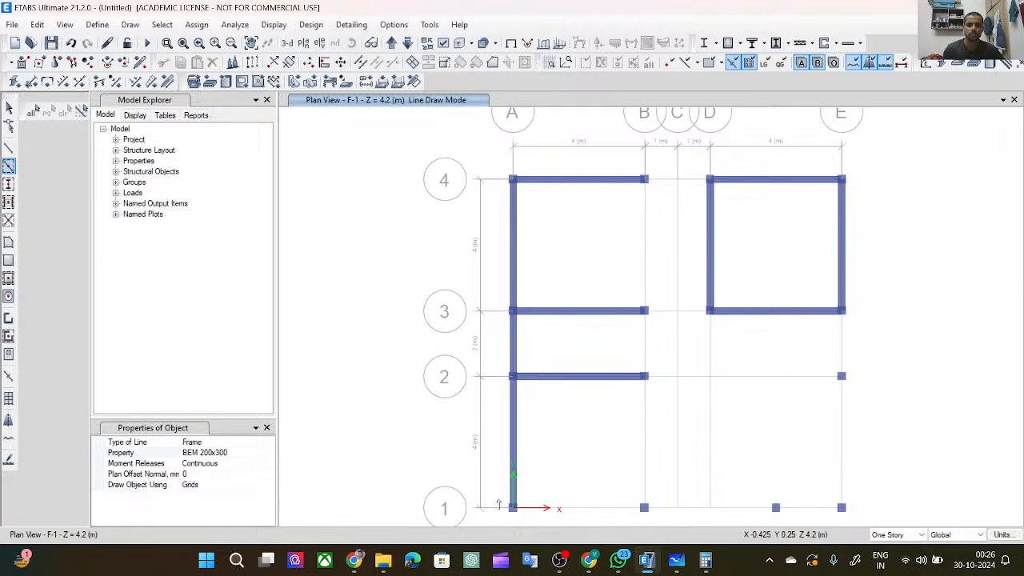
left_click_drag(498, 500, 650, 520)
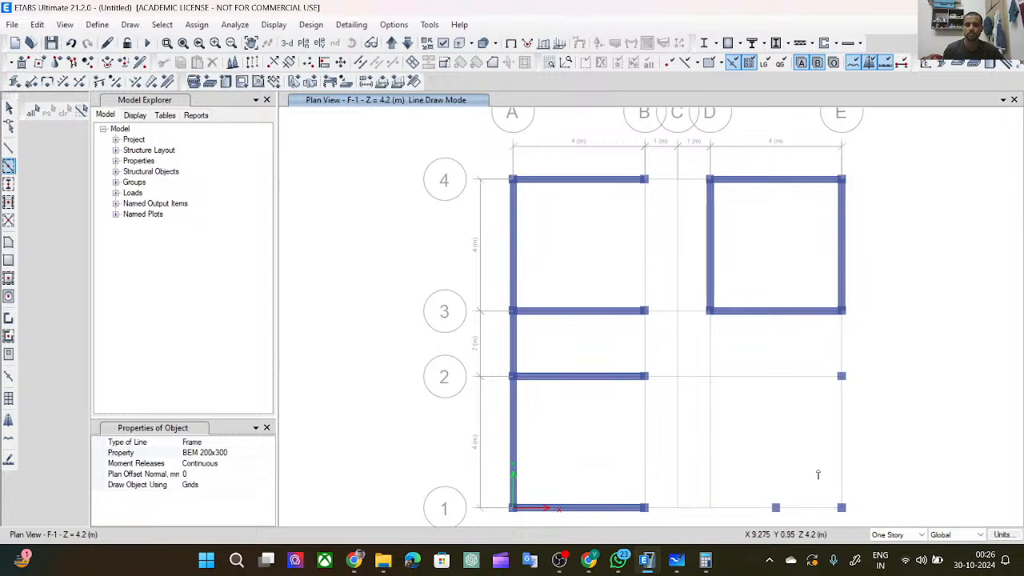
left_click_drag(830, 361, 864, 514)
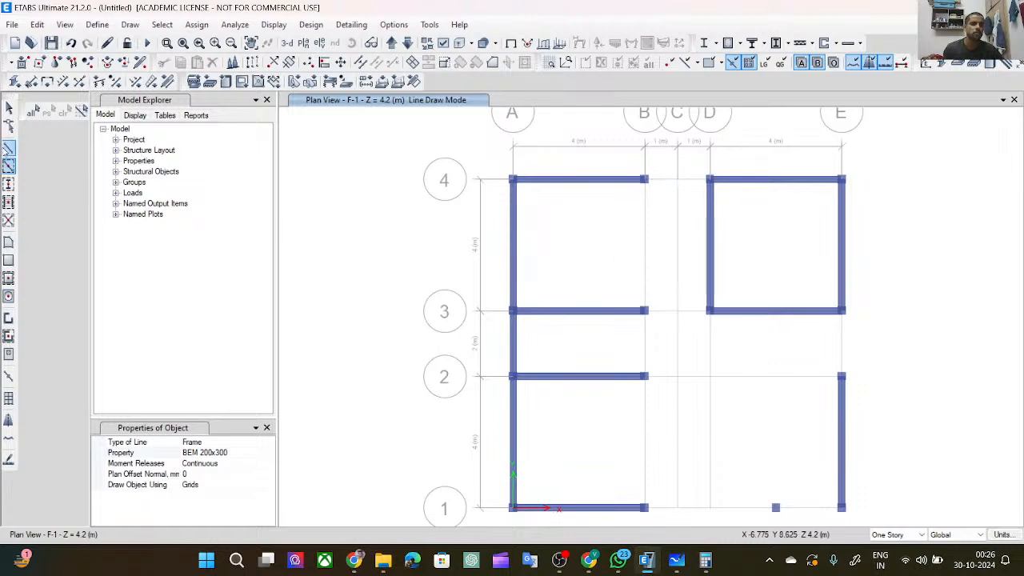
Draw an ISWB550 beam on grid 4 from grid point B-4 to D-4, and undo it.
left_click(9, 148)
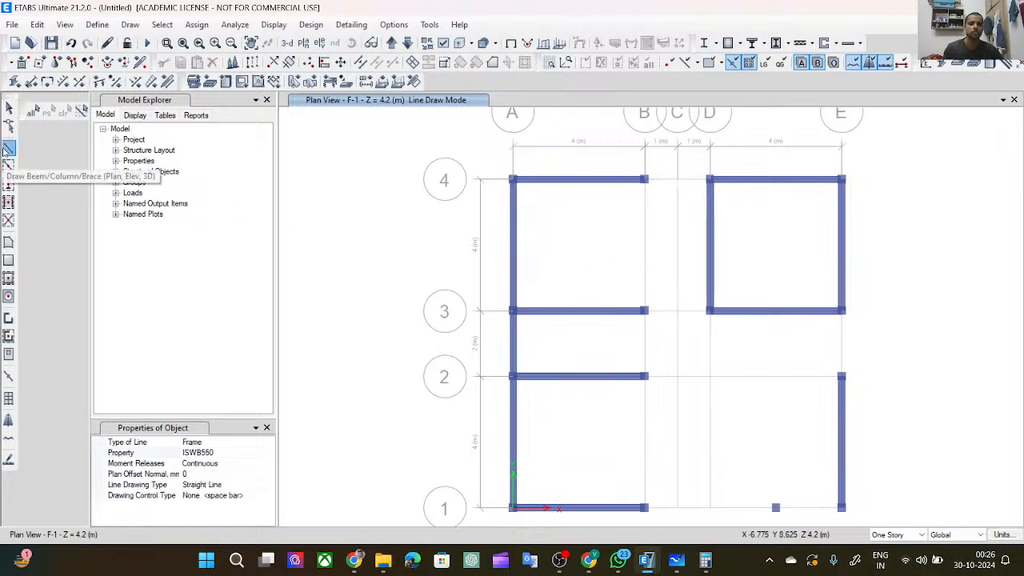
left_click(645, 181)
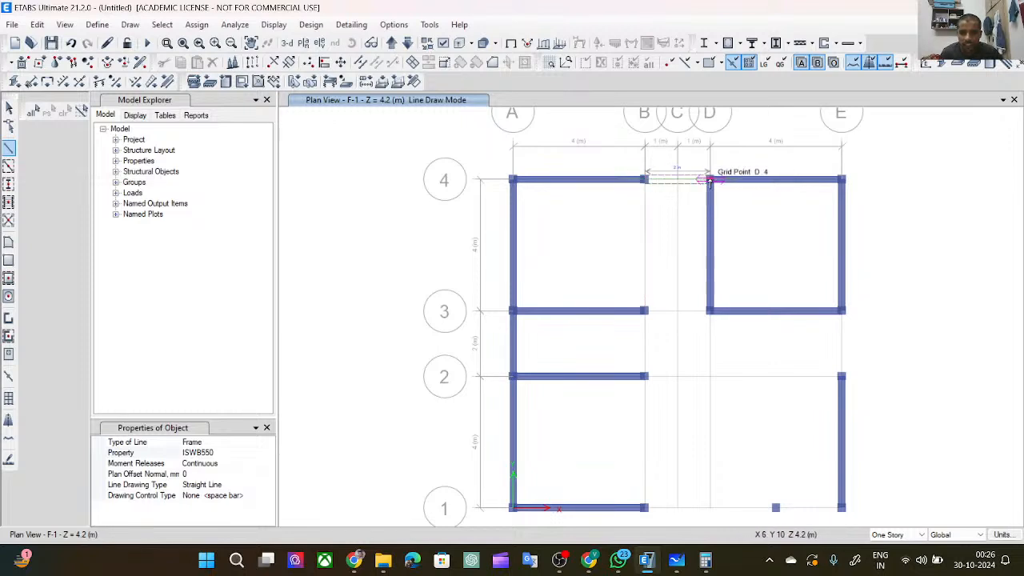
left_click(711, 181)
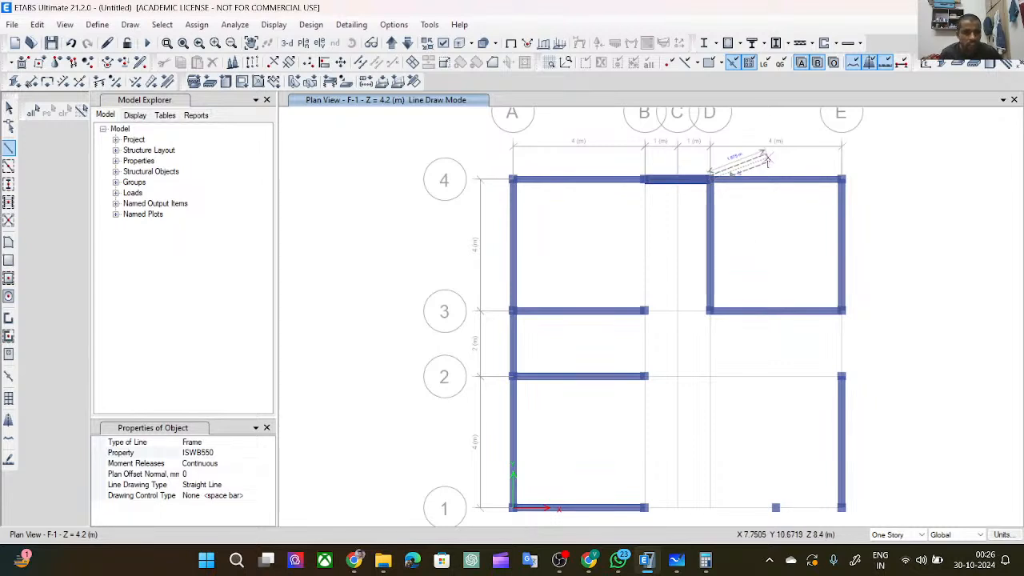
key("Escape")
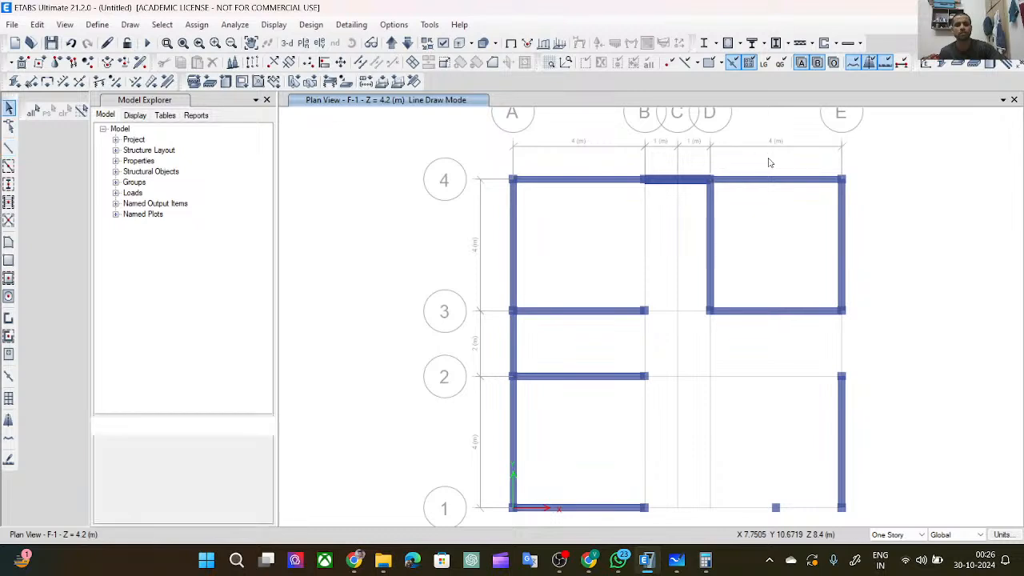
key("ctrl+z")
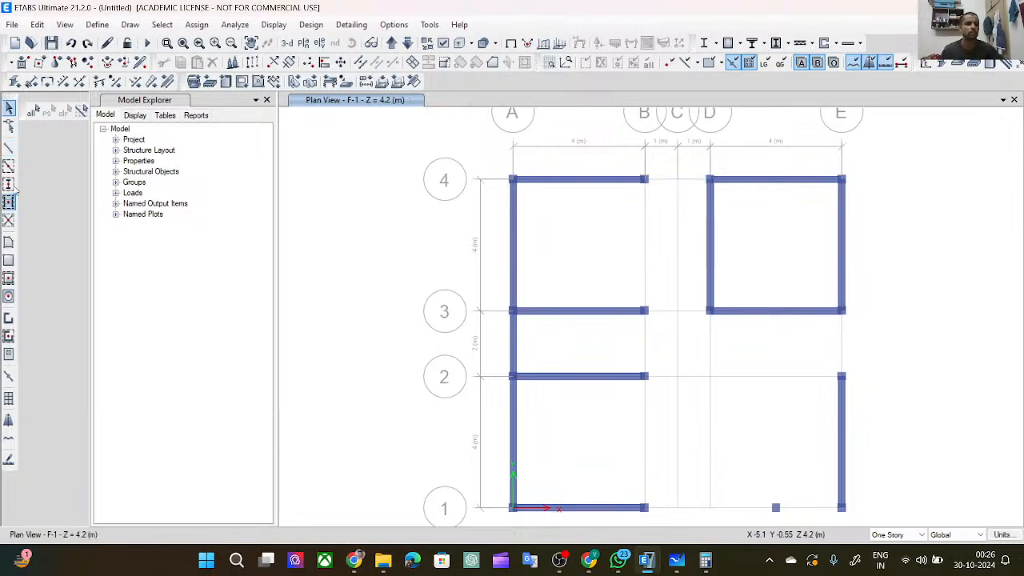
Start the Draw Beam/Column/Brace command for a straight frame member.
left_click(12, 150)
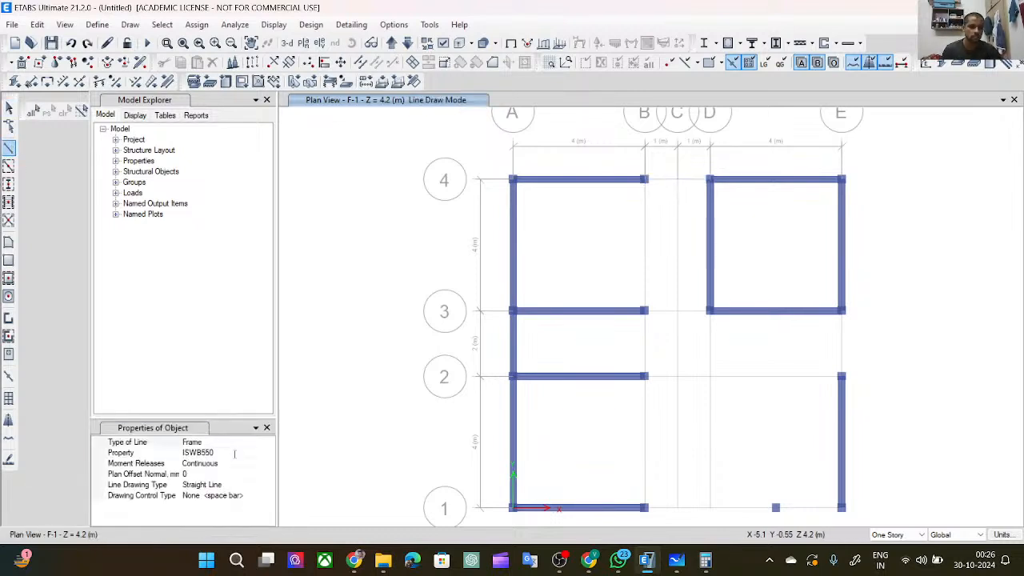
Draw BEM 200x300 beams between grids B and D along grid lines 4 and 3 on the F-1 plan.
left_click(234, 454)
left_click(269, 452)
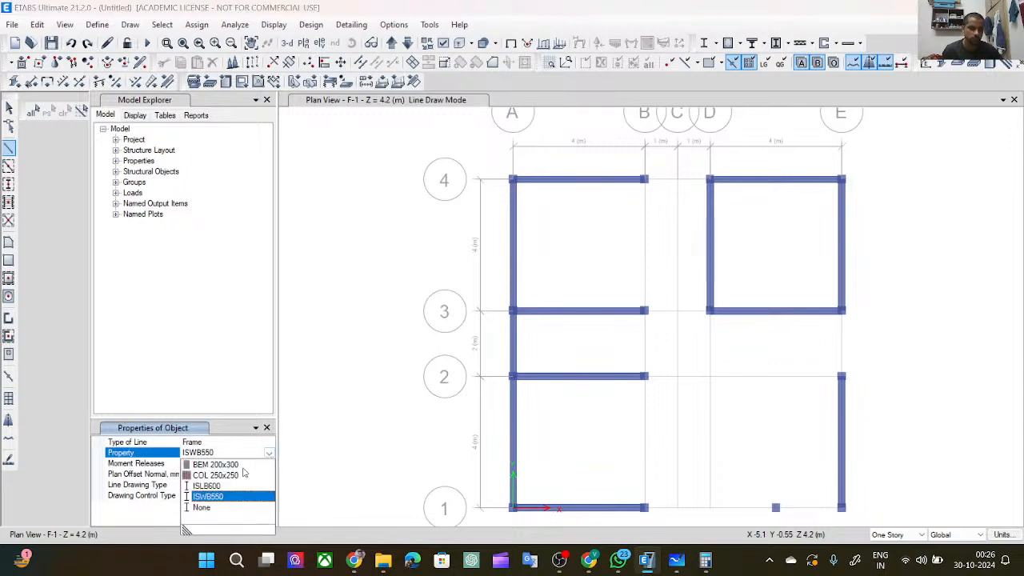
left_click(237, 465)
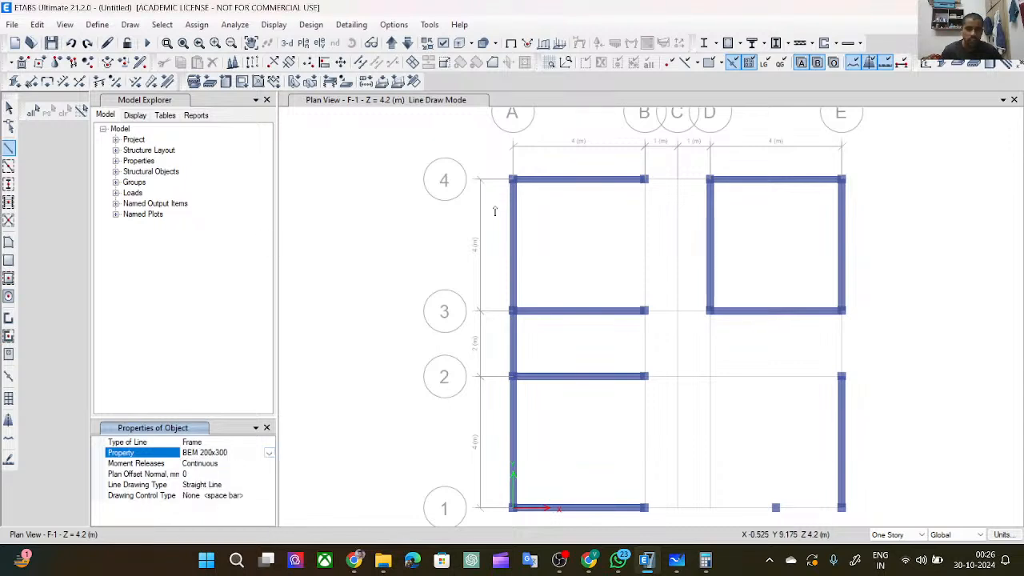
left_click(645, 182)
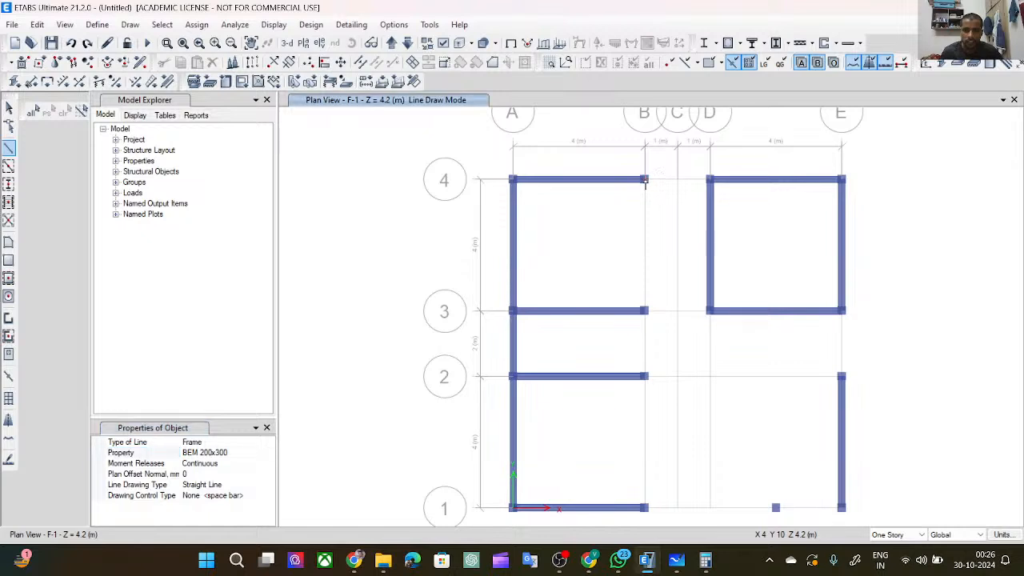
left_click(709, 180)
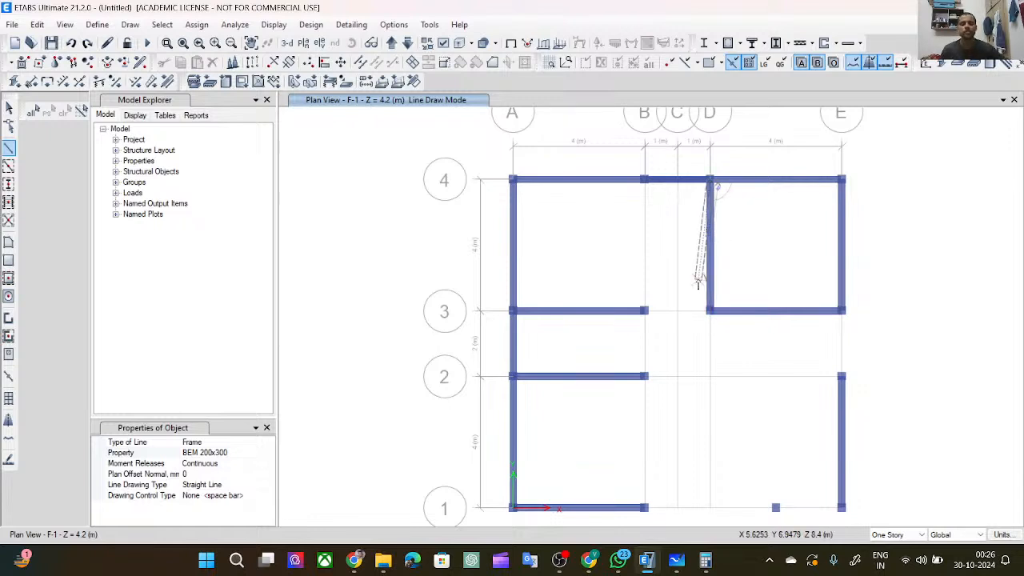
left_click(644, 312)
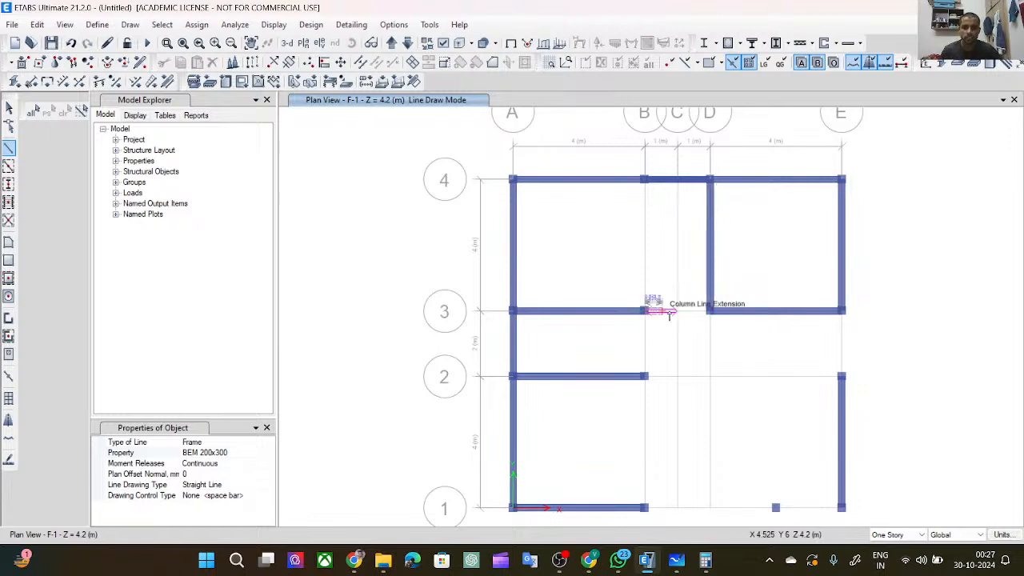
double_click(711, 312)
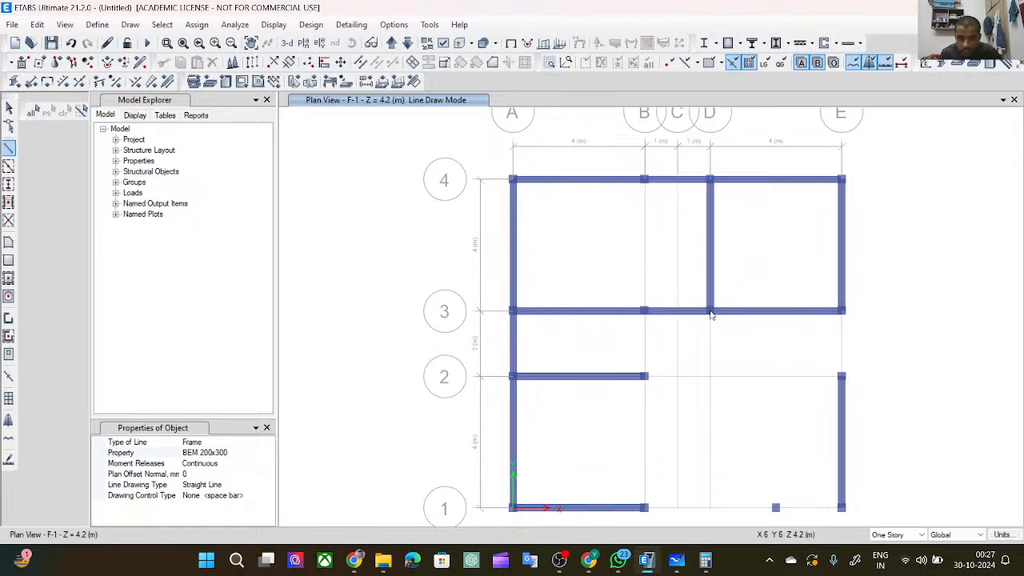
Draw BEM 200x300 beams on grid E between 3 and 2, and on grid 1 from B to the column at X = 8 m.
left_click(841, 312)
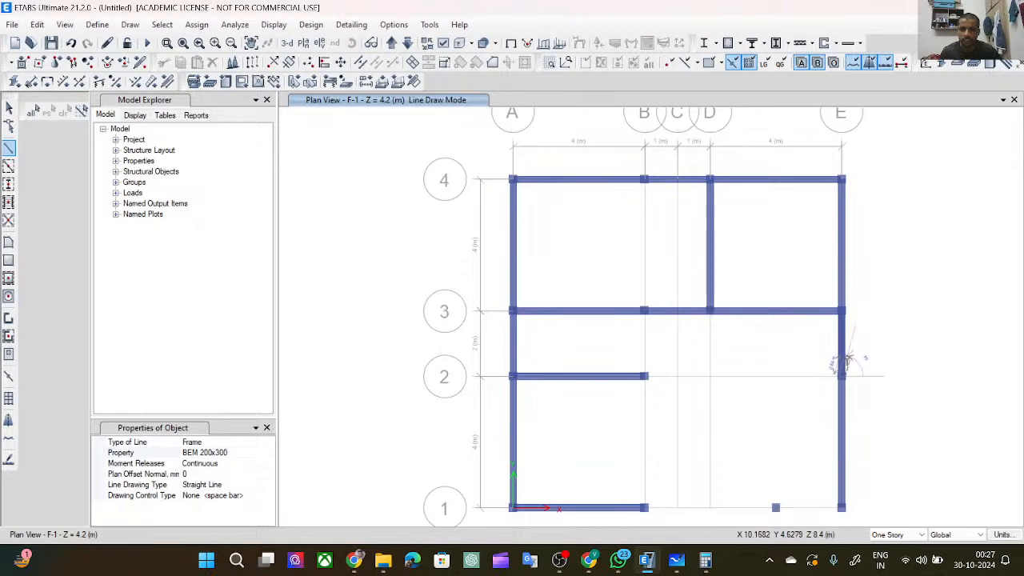
left_click(646, 508)
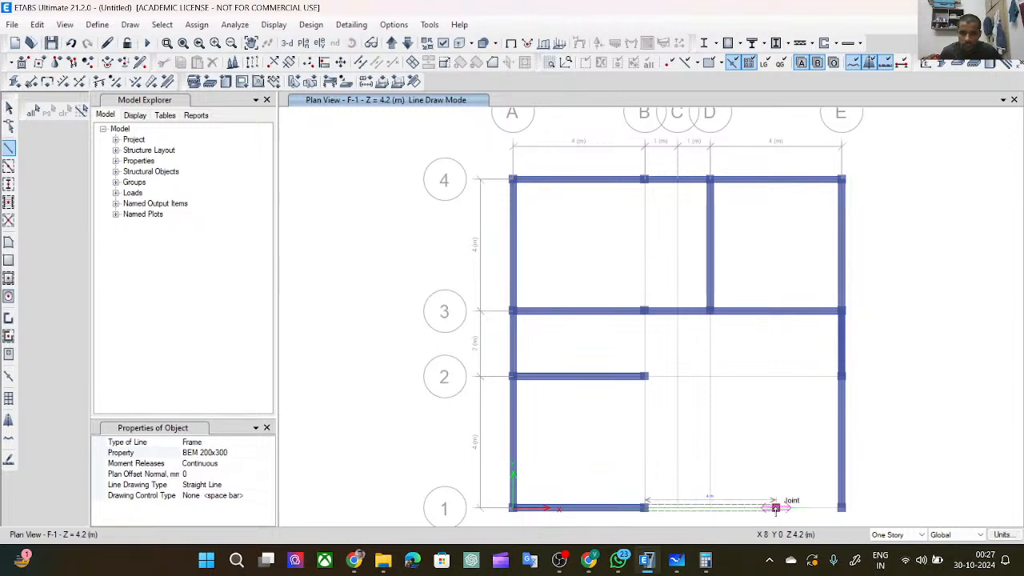
double_click(776, 508)
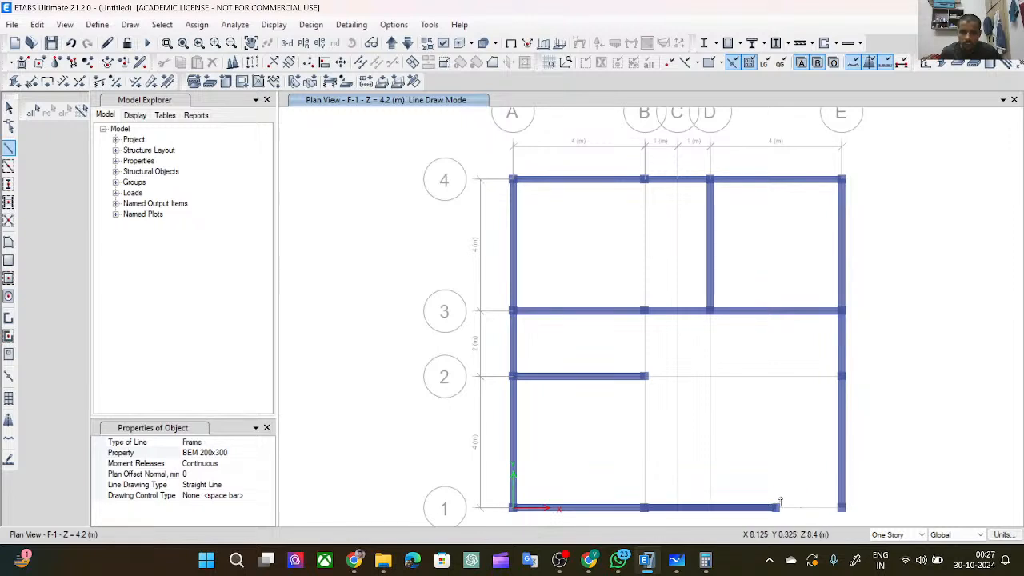
Draw beams along grid line B, from grid 2 to grid 1 and from grid 4 to grid 3.
left_click(645, 377)
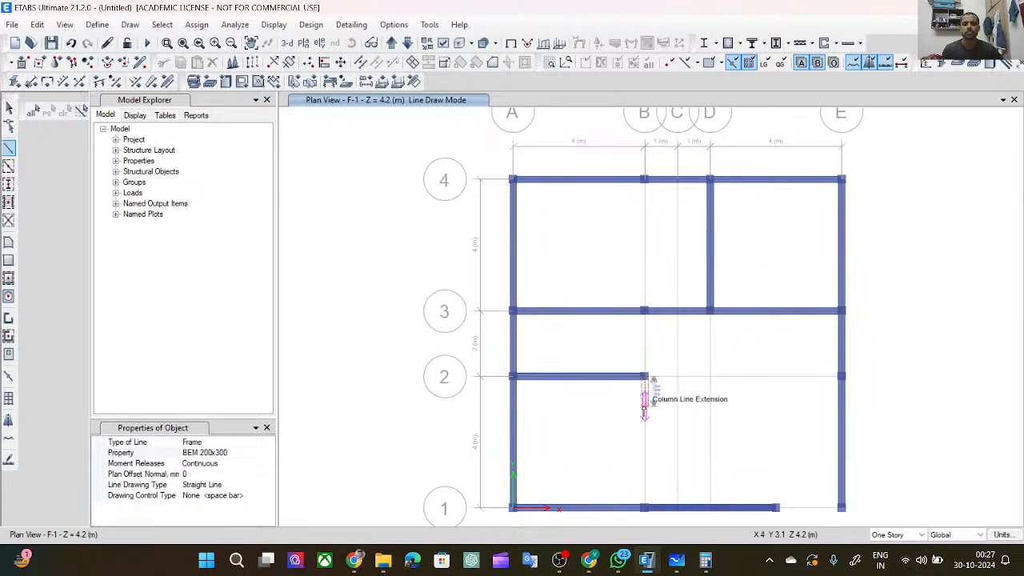
double_click(645, 508)
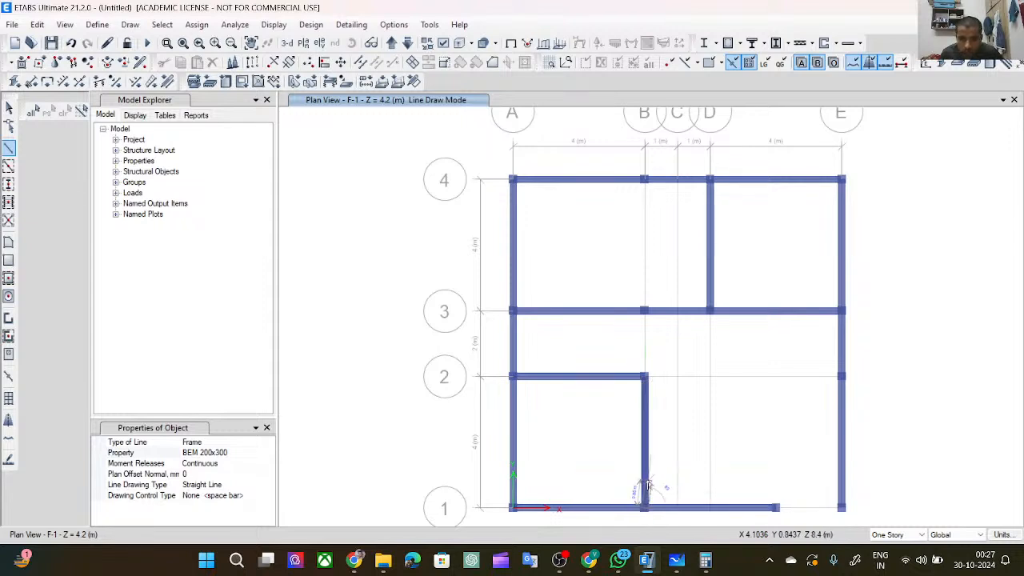
left_click(645, 180)
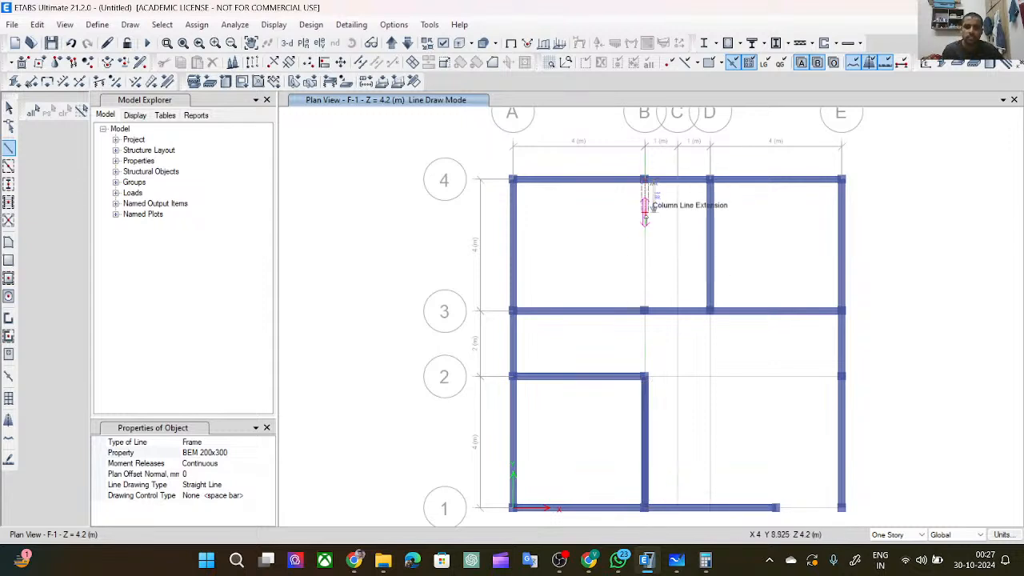
double_click(645, 310)
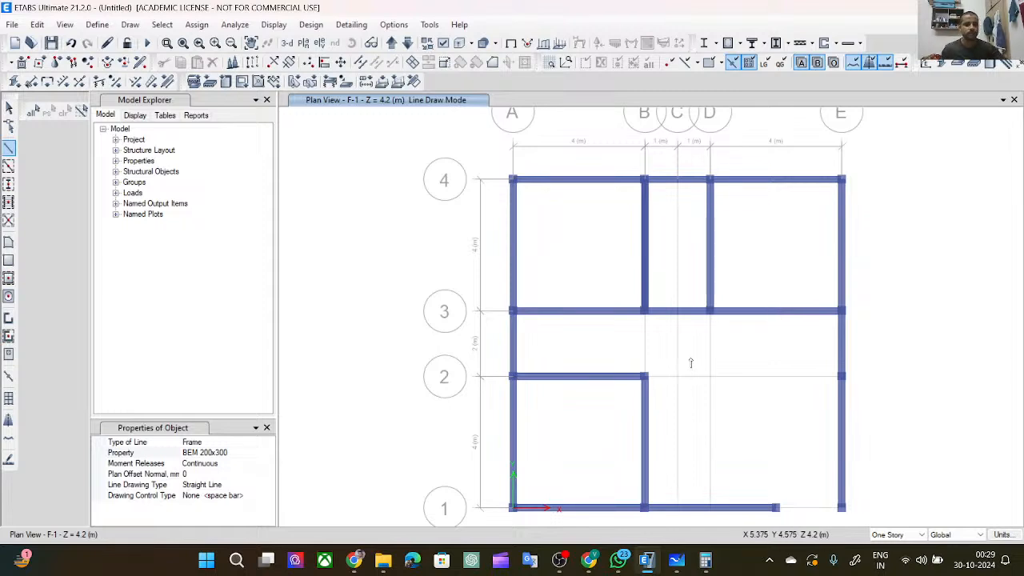
key("Escape")
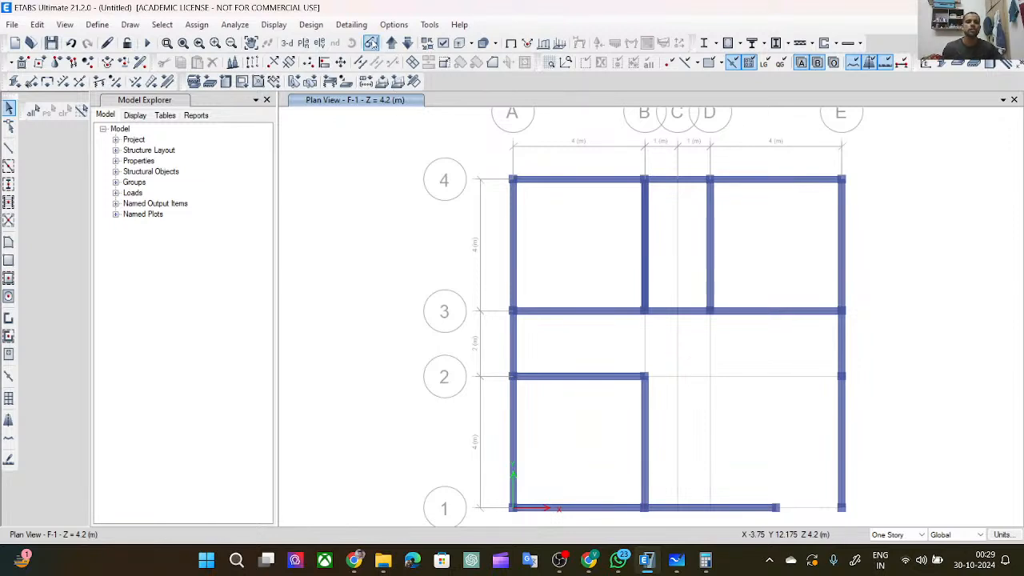
Examine the beam and column frame in 3-D from different angles, checking for missing beams.
left_click(287, 43)
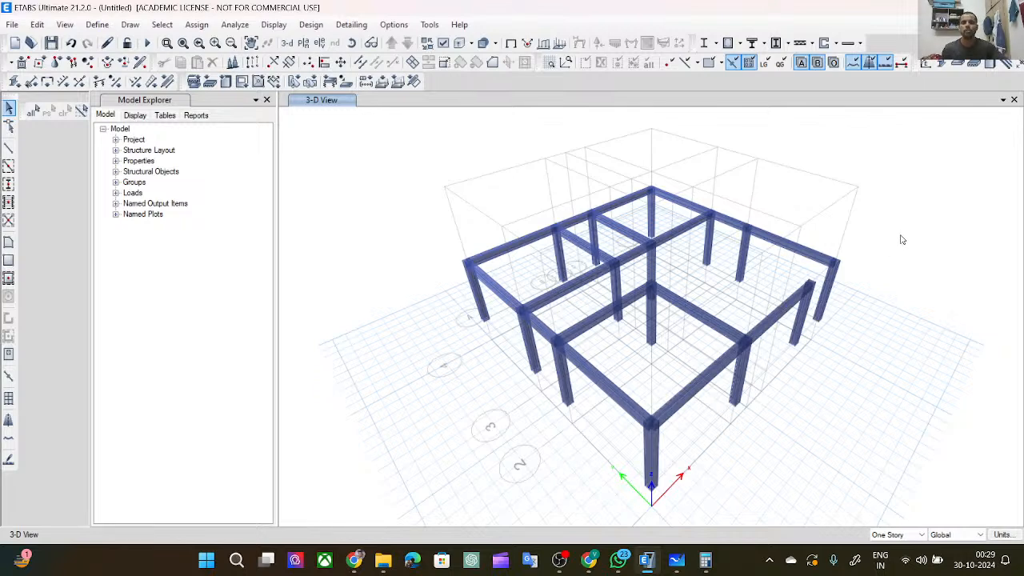
mouse_move(902, 239)
middle_mouse_down("shift")
mouse_move(851, 232)
mouse_move(888, 192)
mouse_move(931, 196)
middle_mouse_up("shift")
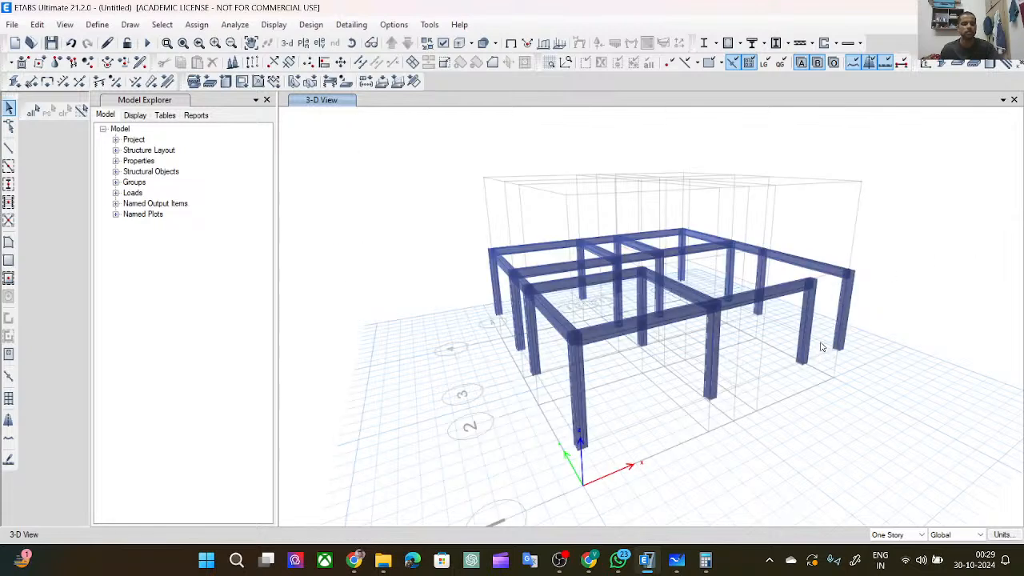
scroll(821, 345, "up", 3)
scroll(845, 326, "up", 3)
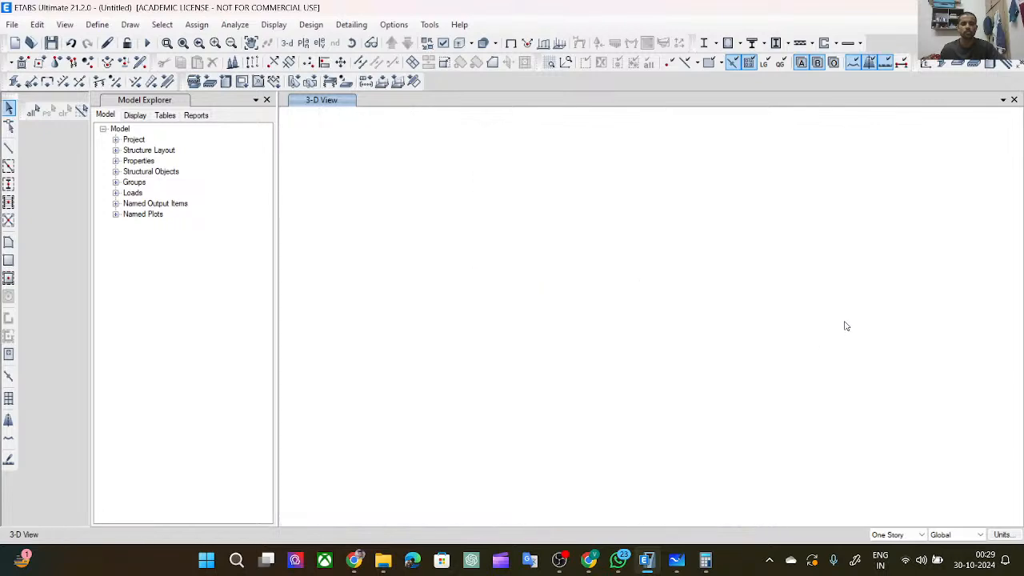
scroll(812, 301, "down", 3)
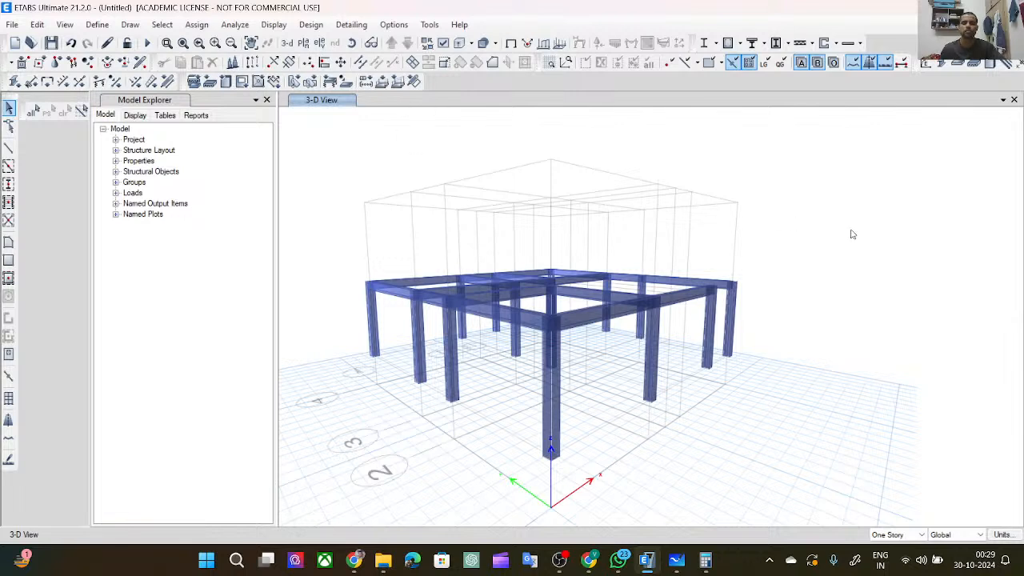
Return to the F-1 plan view and draw the BEM 200x300 beam on grid 1 from the column at X = 8 m to grid E.
left_click(304, 43)
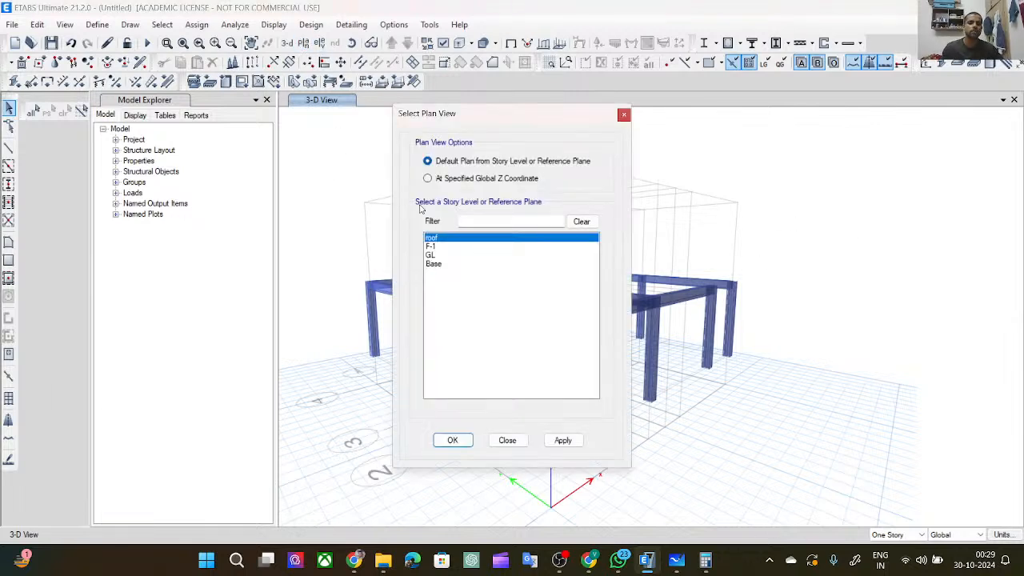
left_click(441, 246)
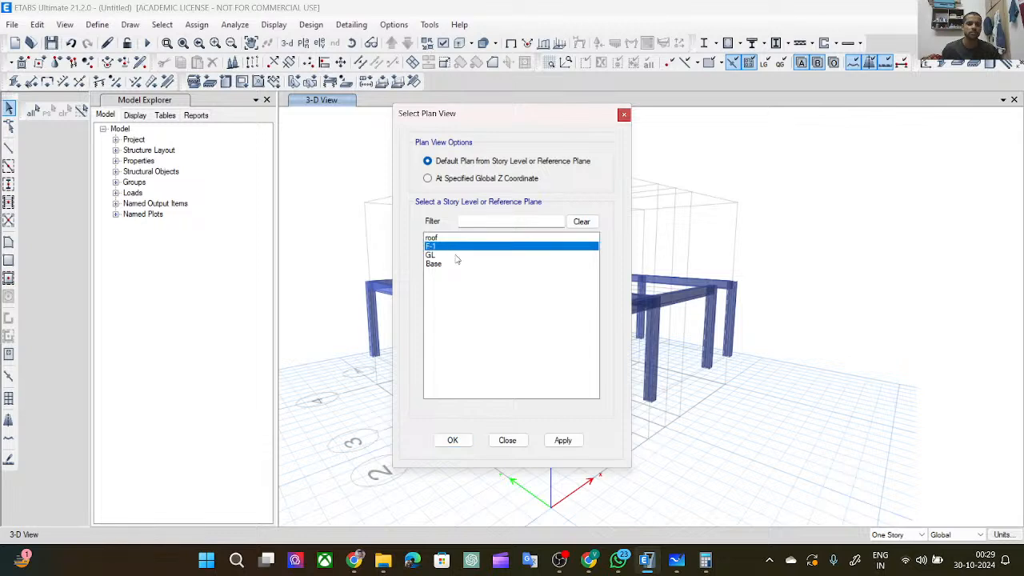
left_click(563, 440)
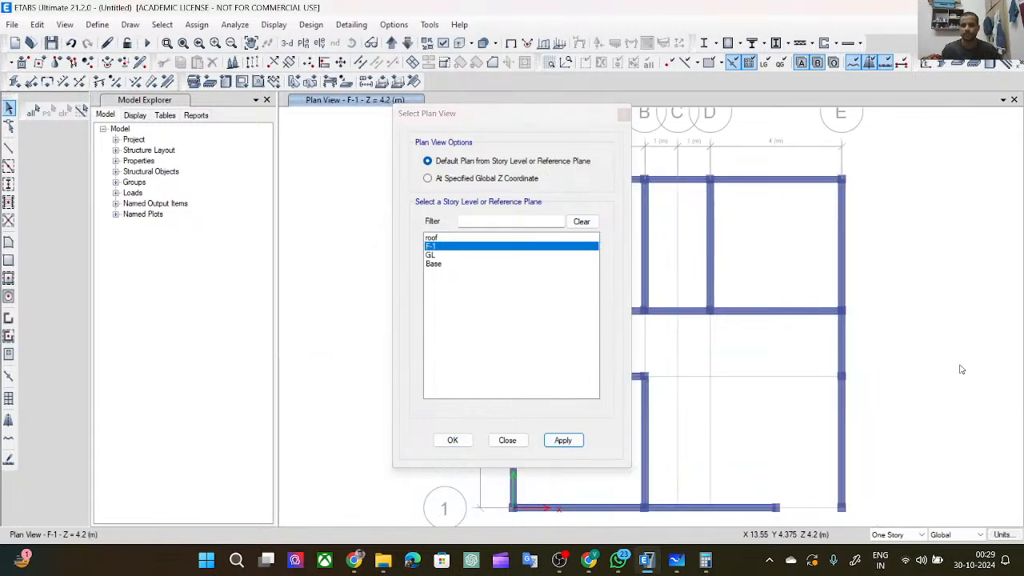
left_click(509, 441)
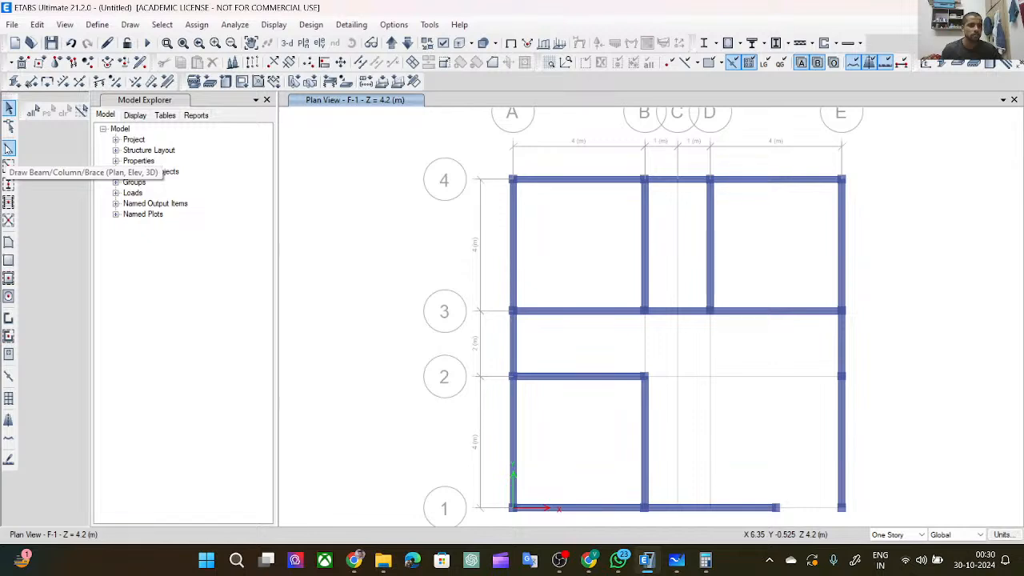
left_click(8, 148)
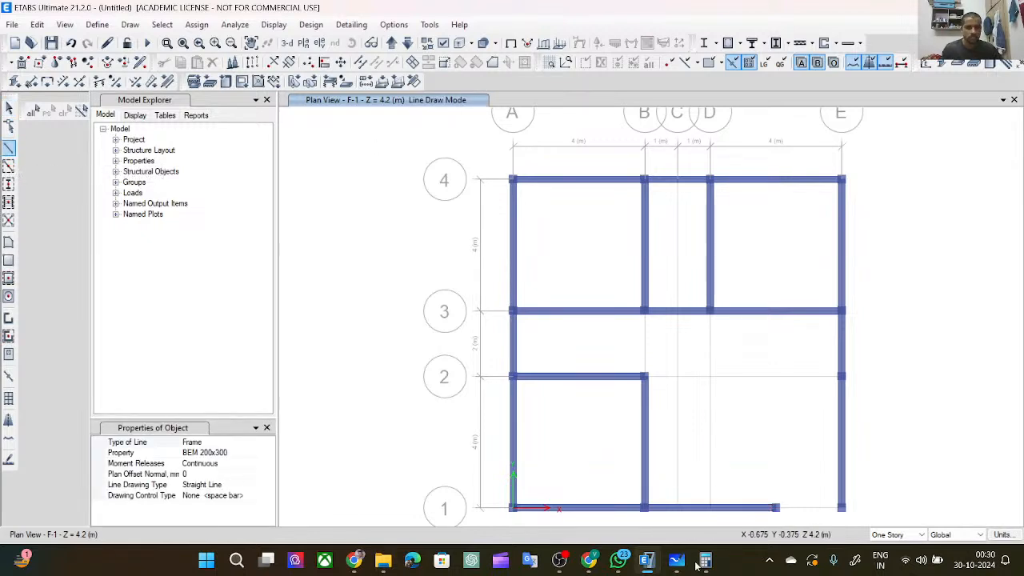
left_click(775, 509)
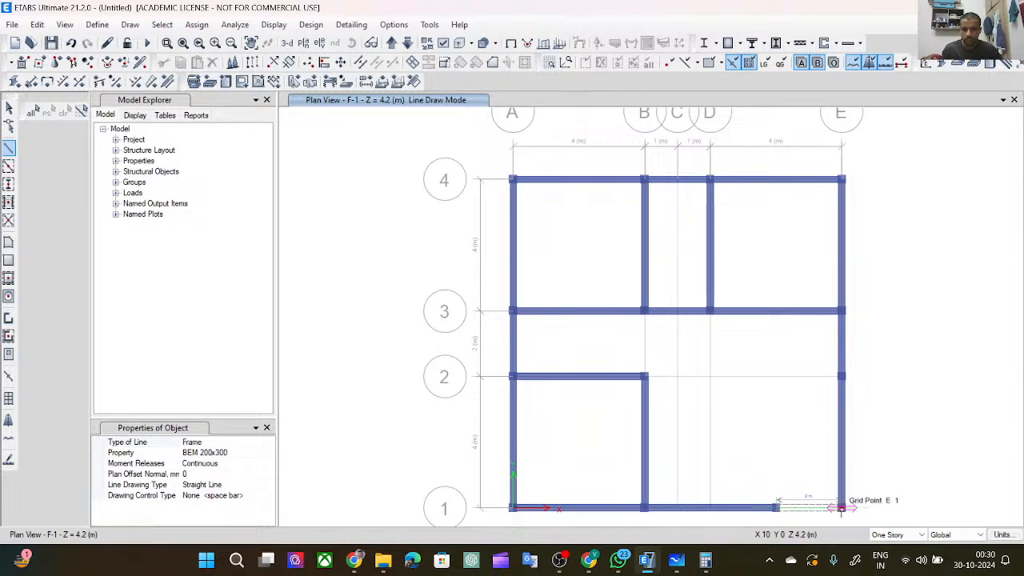
left_click(841, 509)
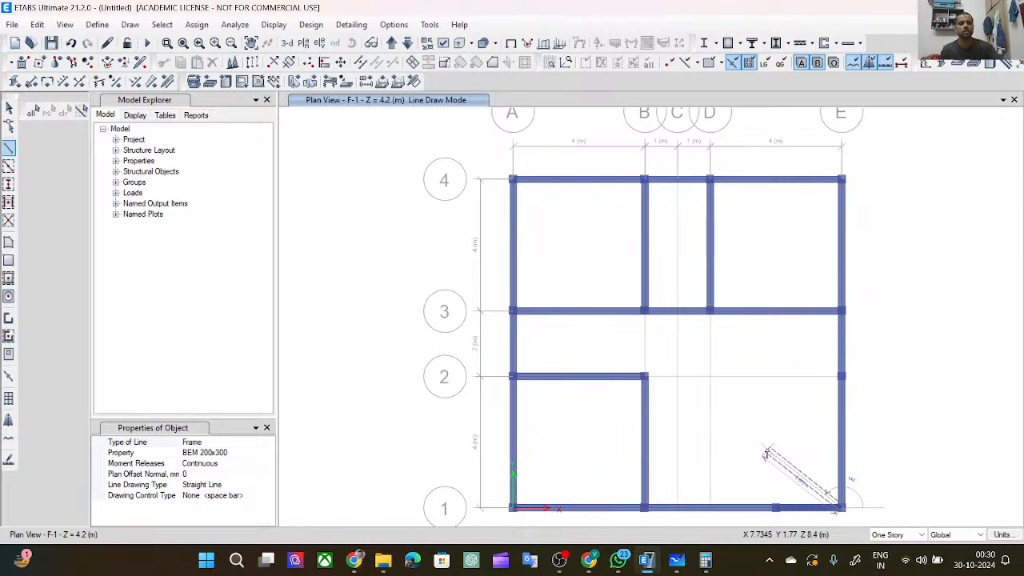
key("Escape")
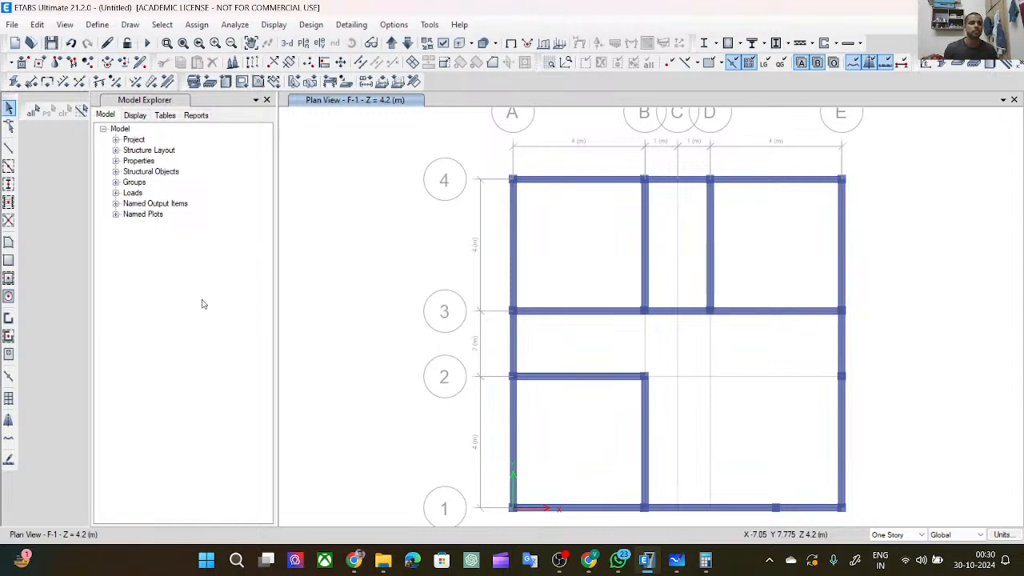
Modify the Slab1 section property to use M20 material and a thickness of 150 mm.
left_click(88, 24)
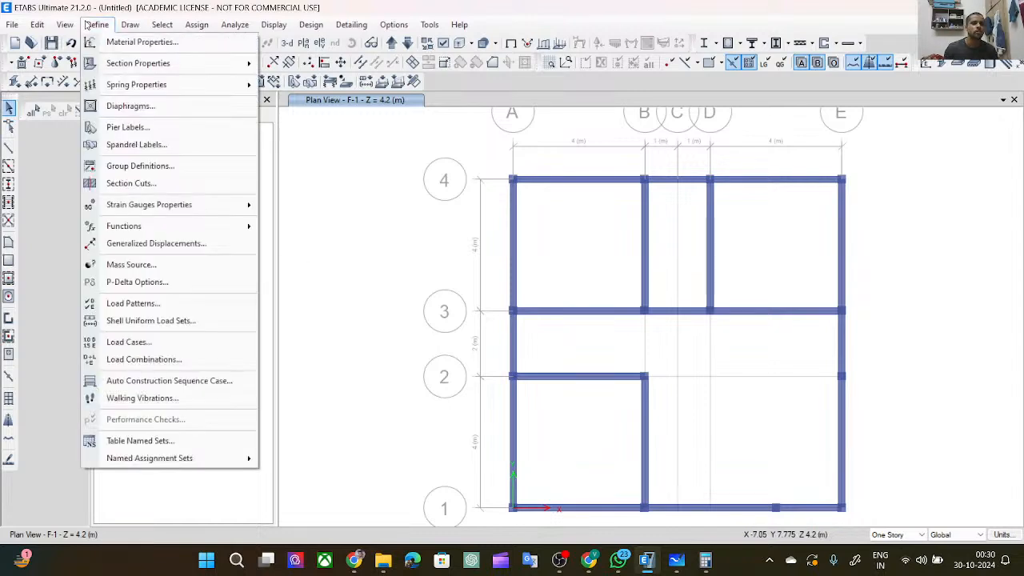
mouse_move(152, 67)
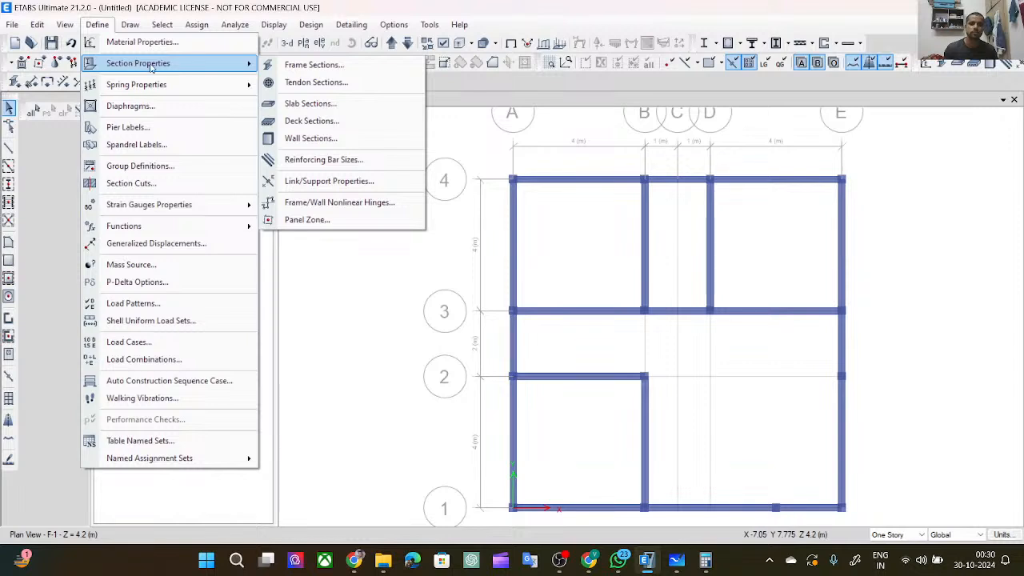
left_click(298, 104)
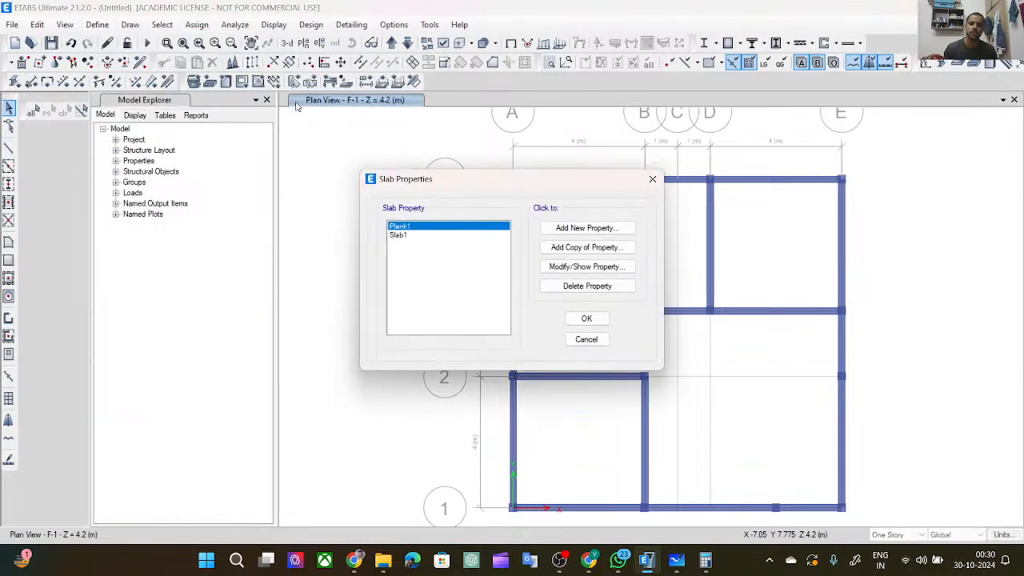
left_click(406, 238)
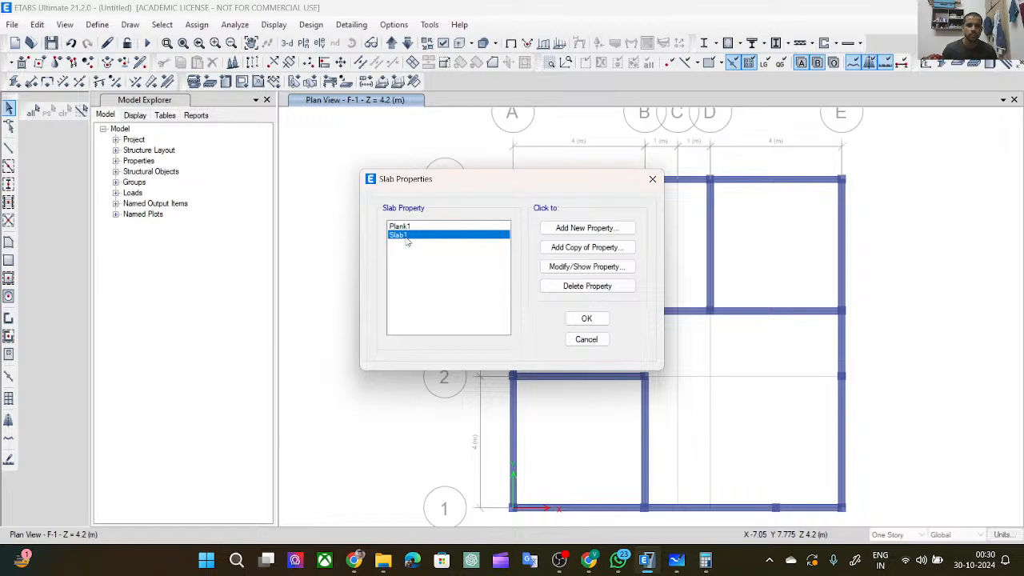
left_click(587, 266)
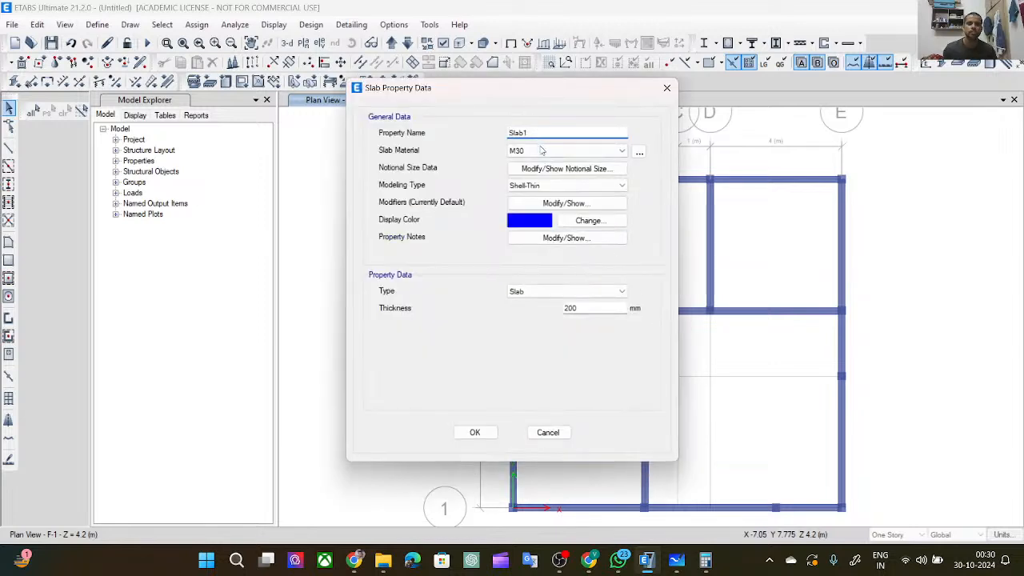
left_click(542, 150)
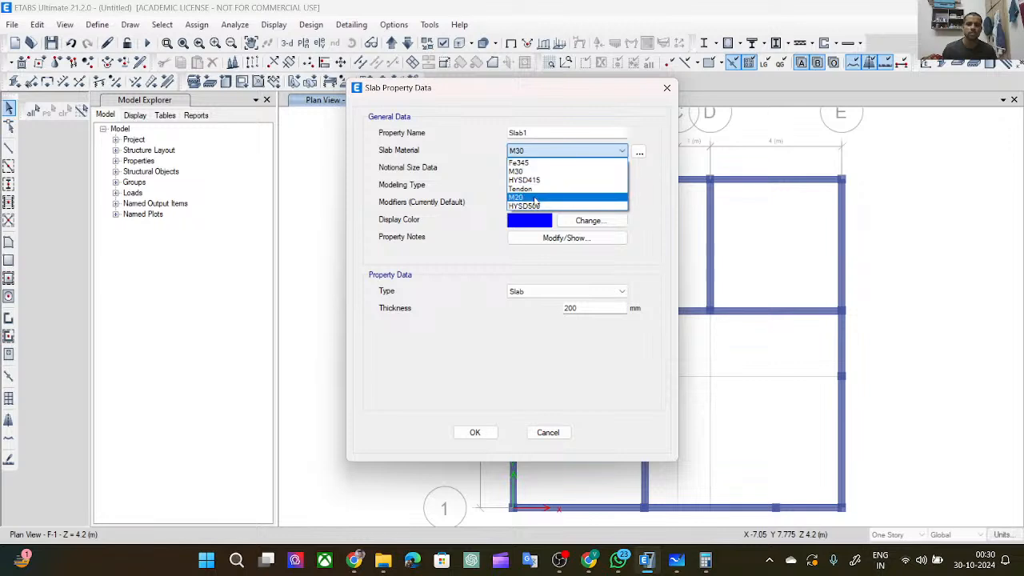
left_click(524, 197)
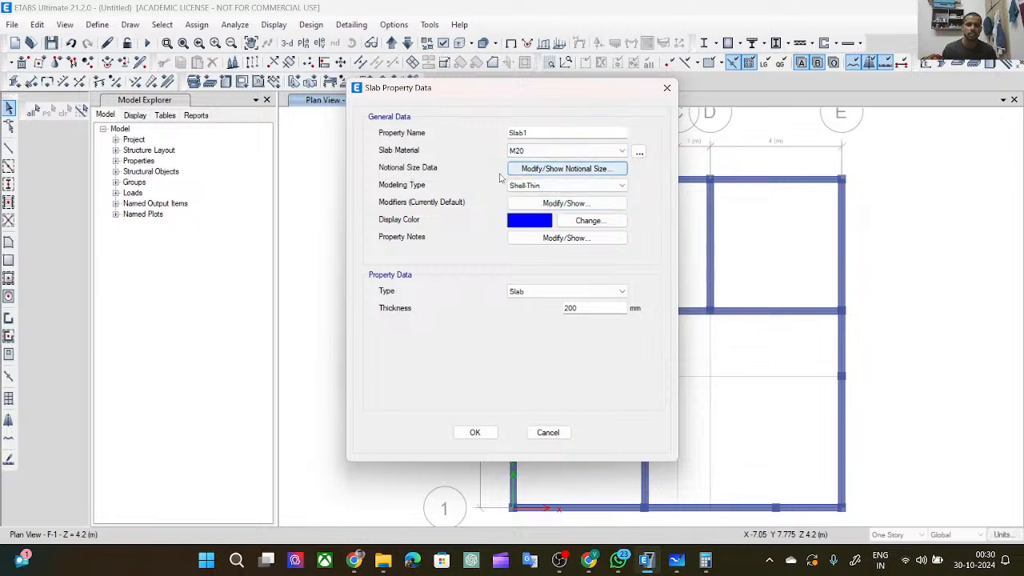
left_click(585, 308)
double_click(585, 308)
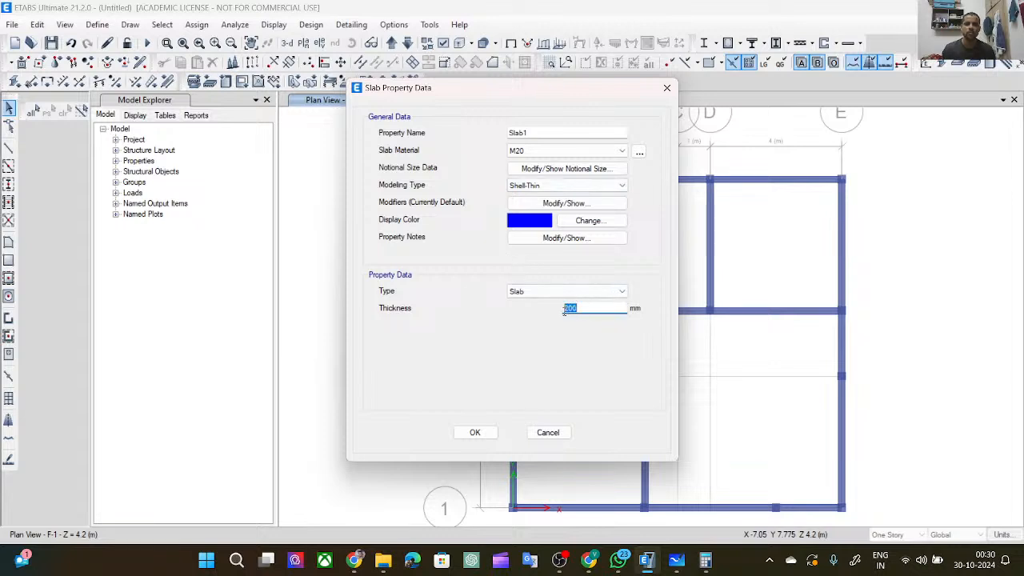
type("150")
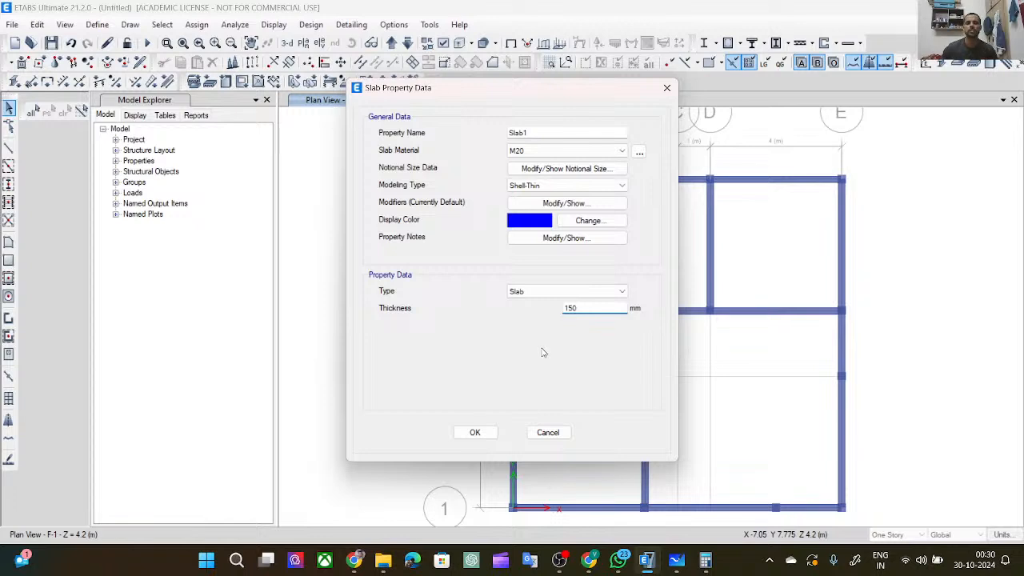
left_click(563, 239)
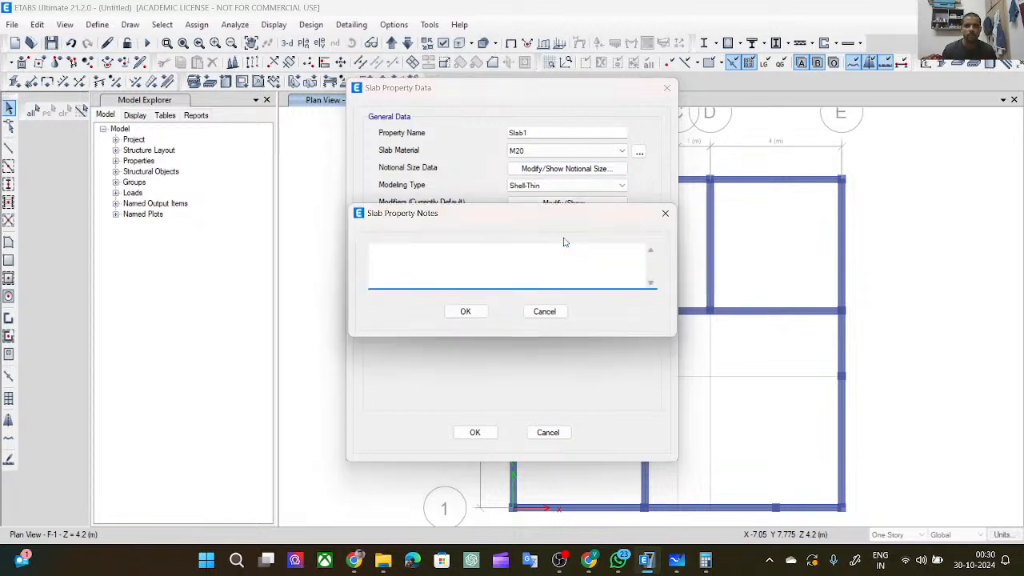
left_click(544, 312)
Set Slab1's bending stiffness modifiers m11, m22 and m12 to 0.25 each.
left_click(532, 203)
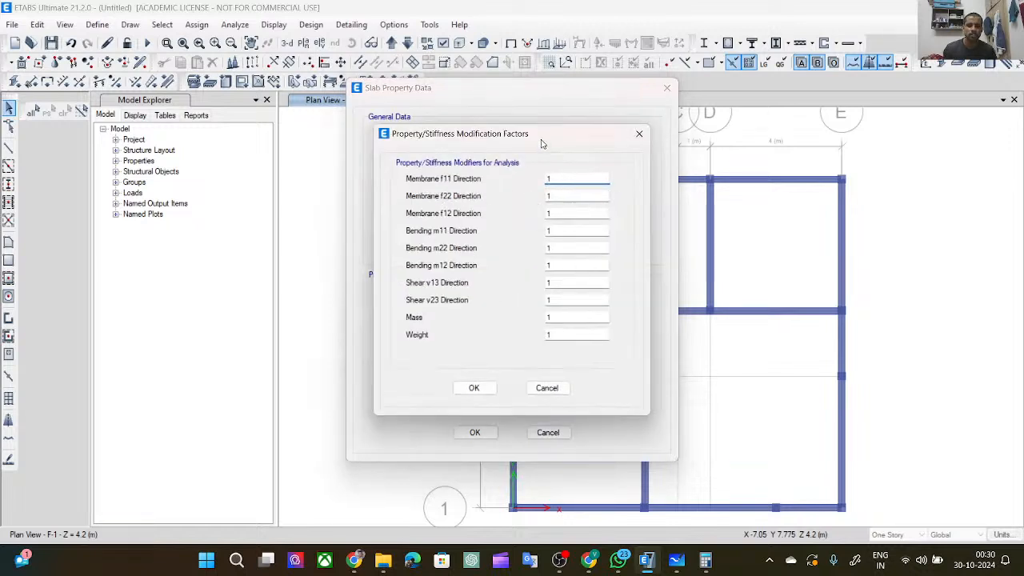
left_click(570, 178)
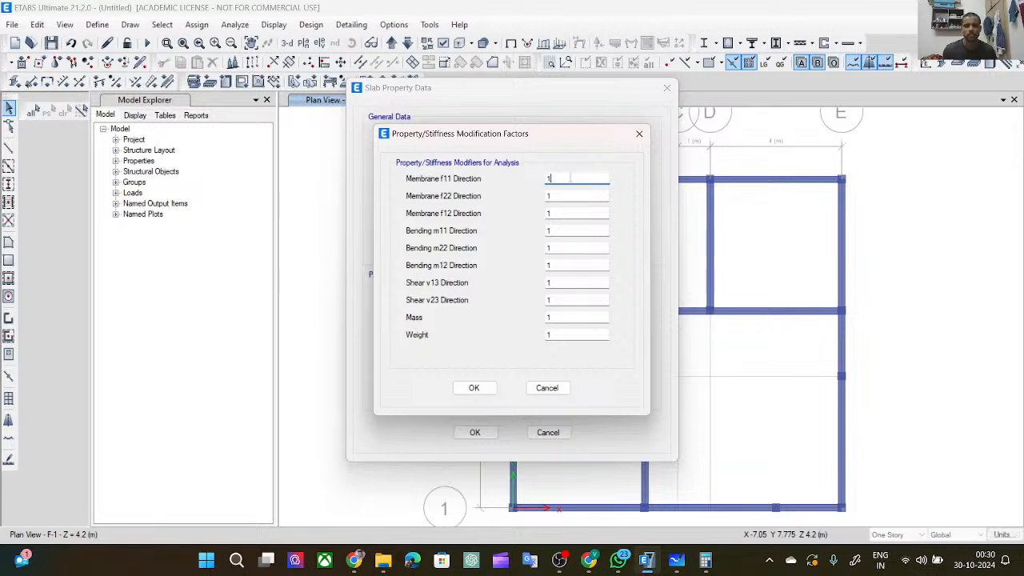
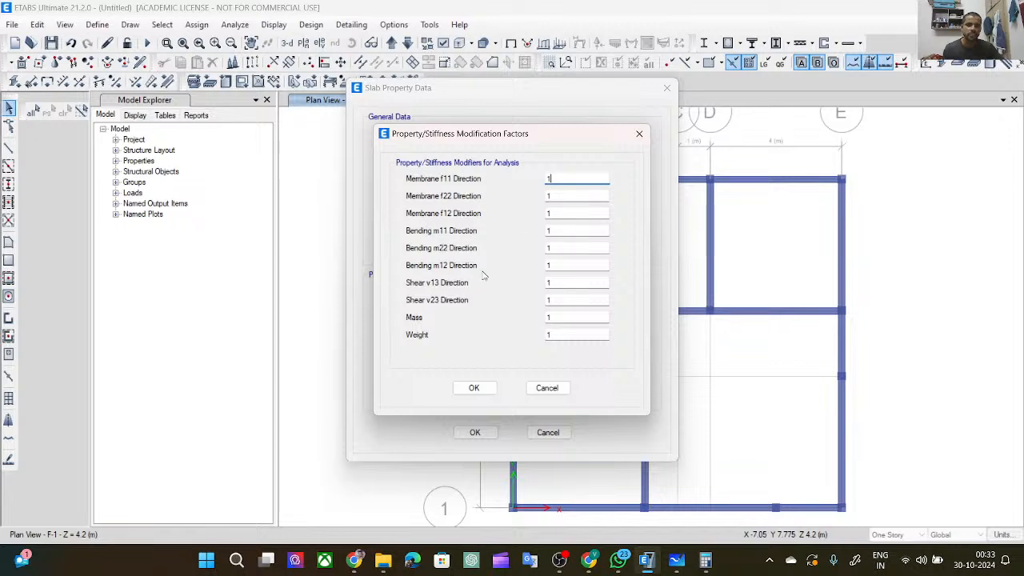
double_click(549, 230)
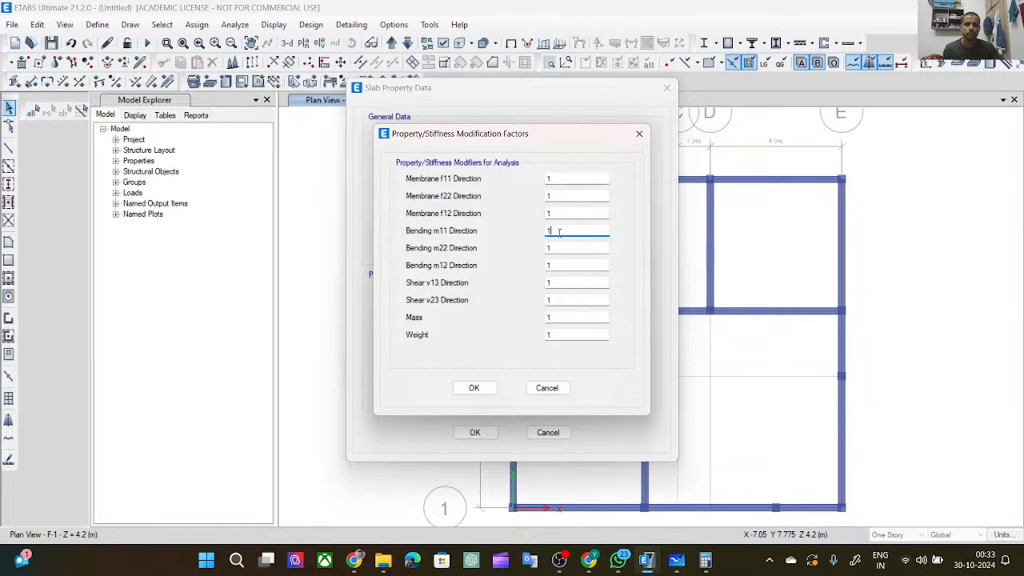
key("BackSpace")
type("0.25")
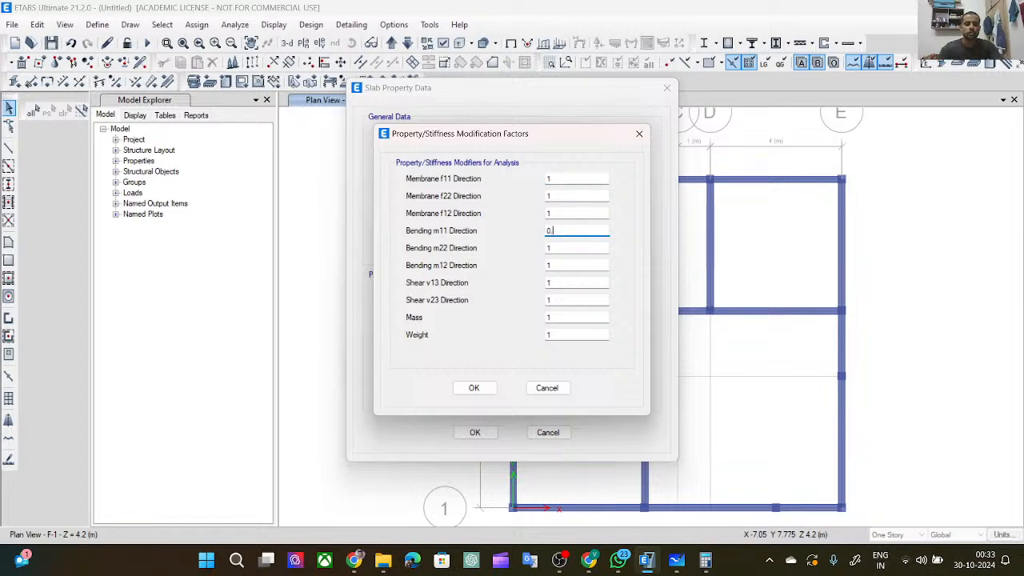
left_click(562, 249)
key("BackSpace")
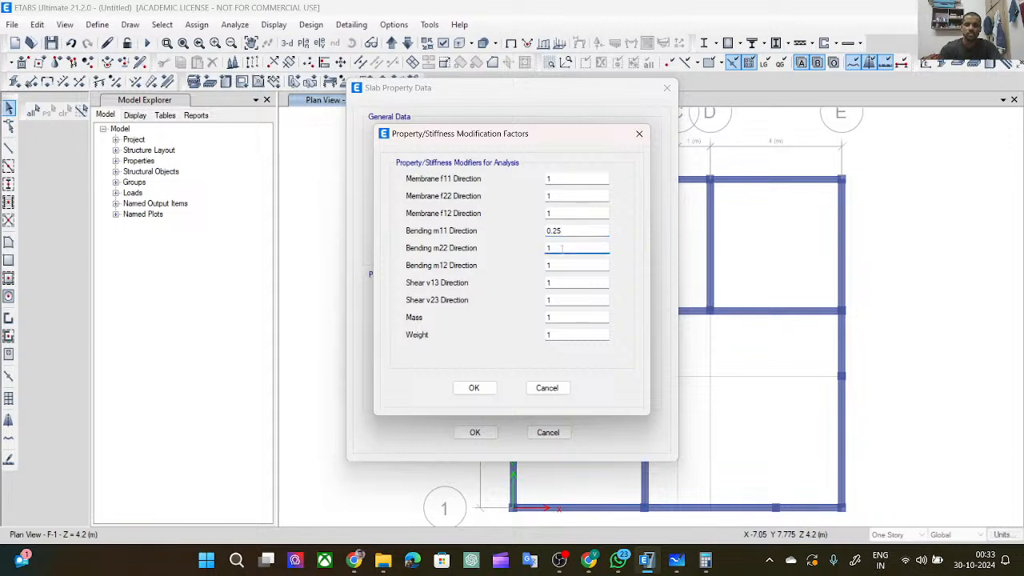
type("0.25")
left_click(565, 264)
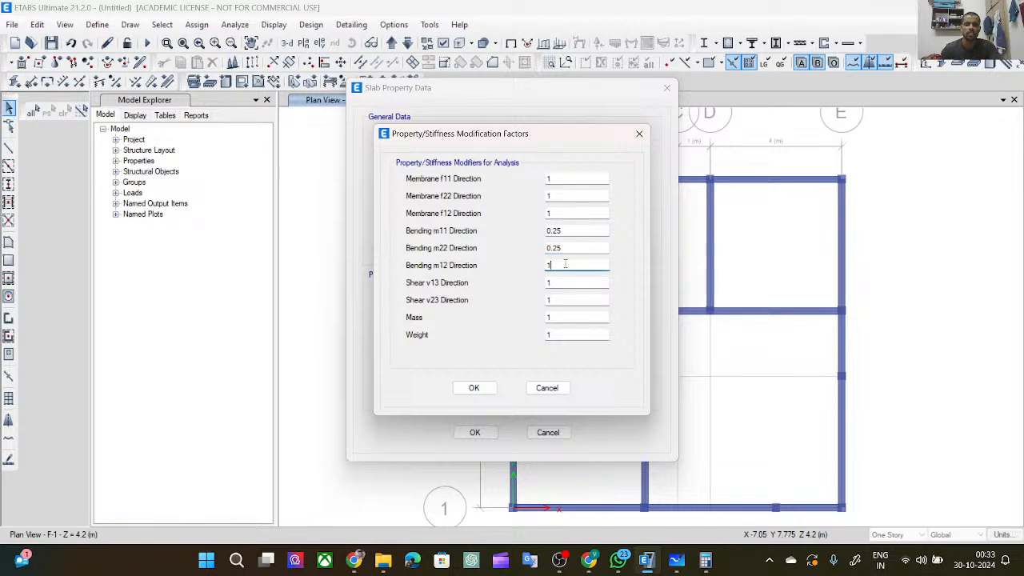
key("BackSpace")
type("0.25")
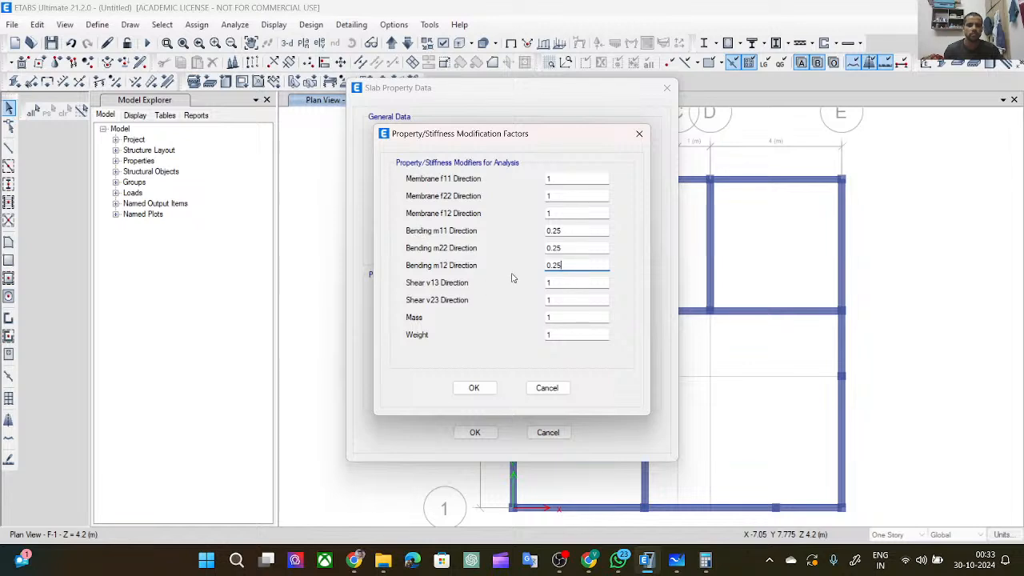
left_click(472, 388)
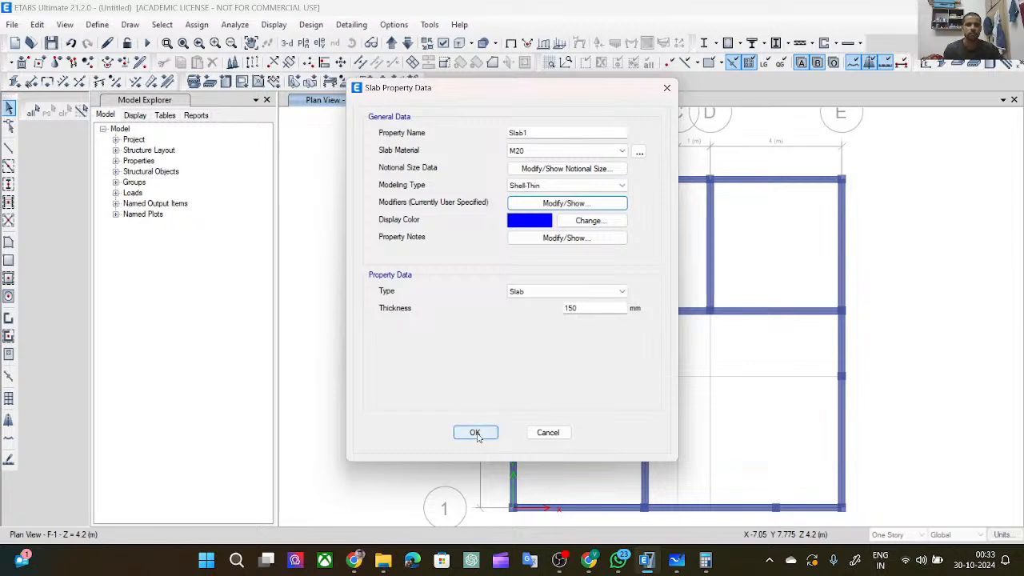
Review the Slab1 stiffness modifiers once more and accept the slab property definition.
left_click(560, 202)
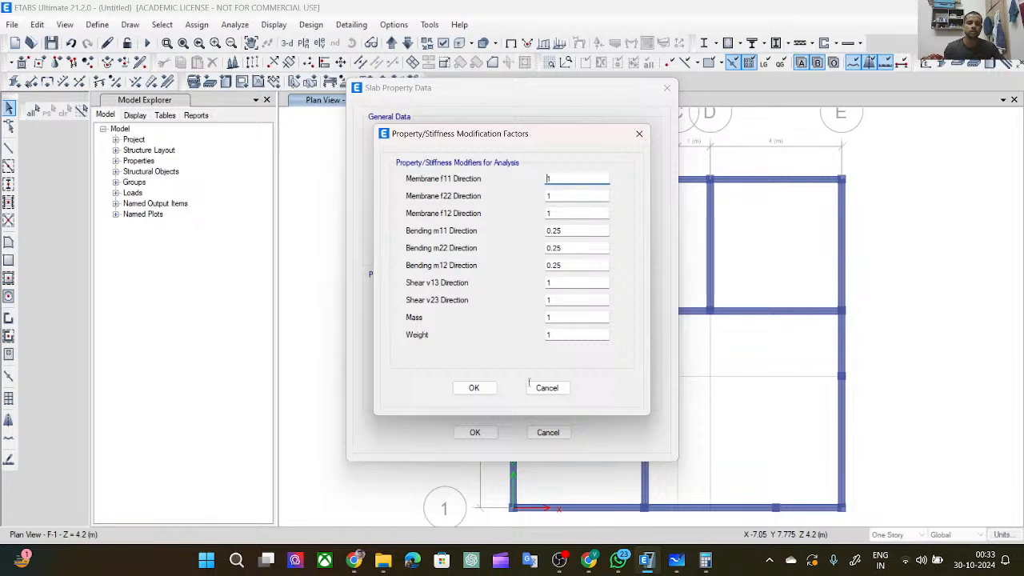
left_click(474, 387)
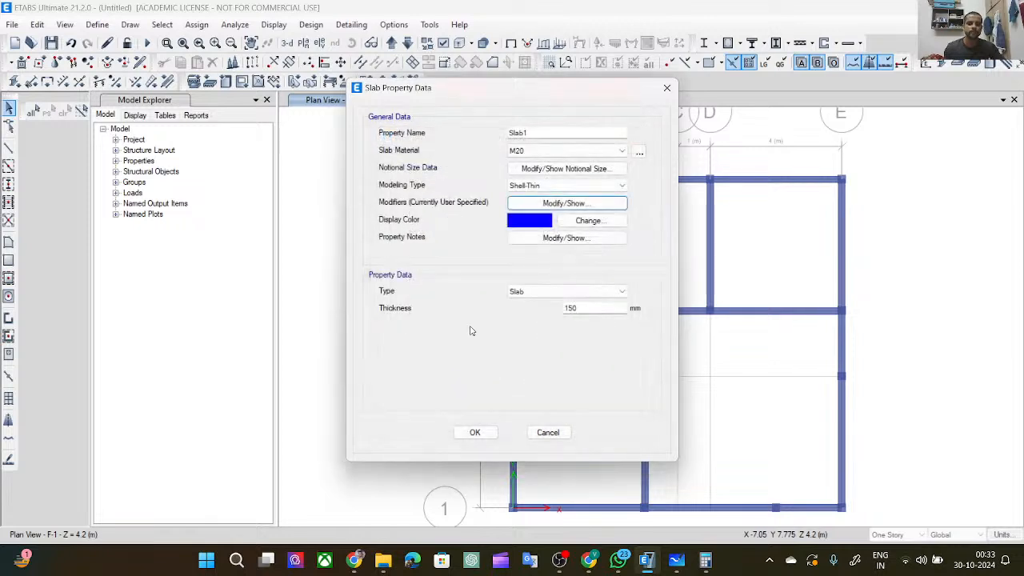
left_click(477, 433)
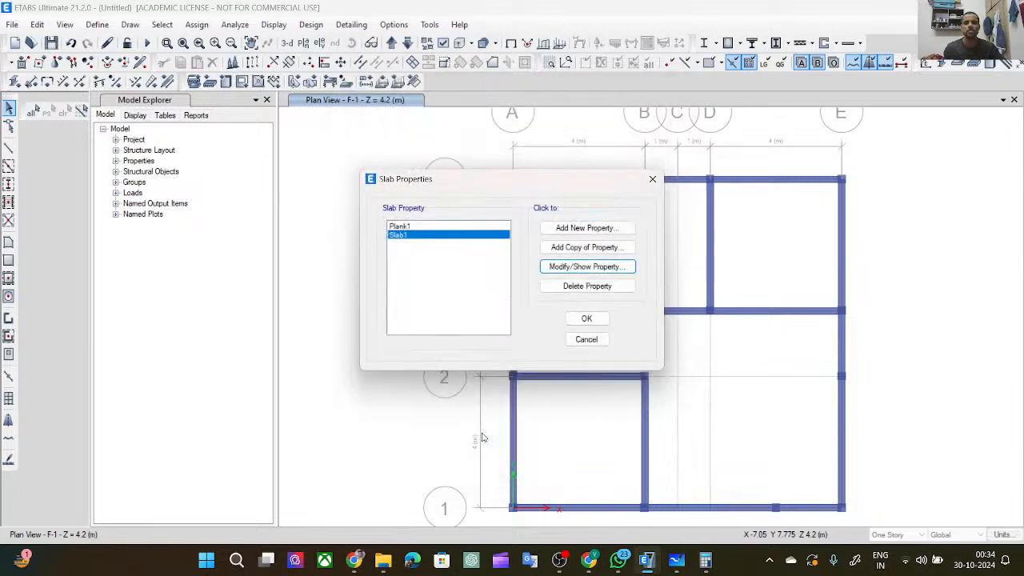
left_click(584, 319)
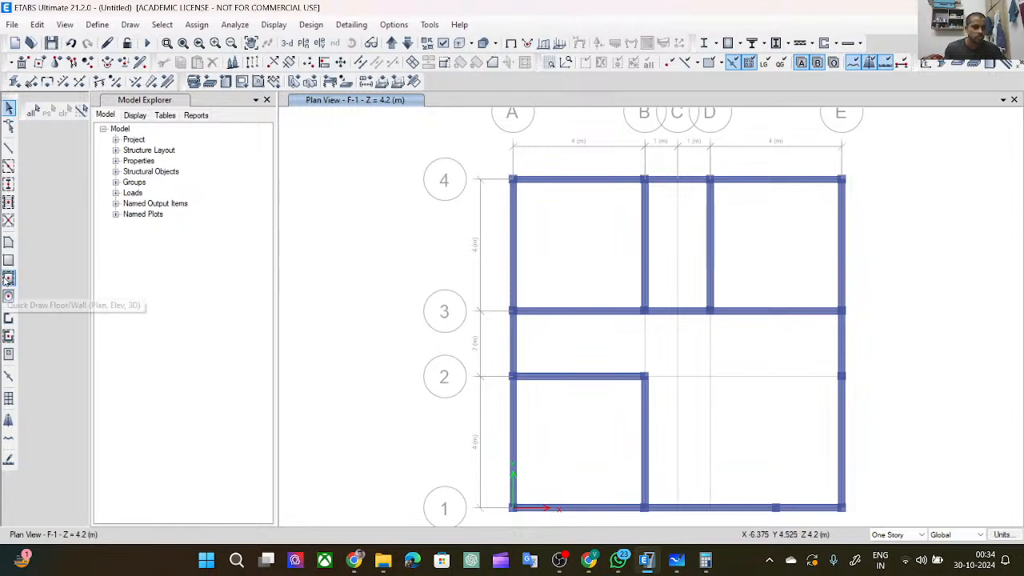
Quick-draw Slab1 floor panels across the whole bay row between grids 3 and 4, and in bay A-B between grids 1 and 2.
left_click(8, 277)
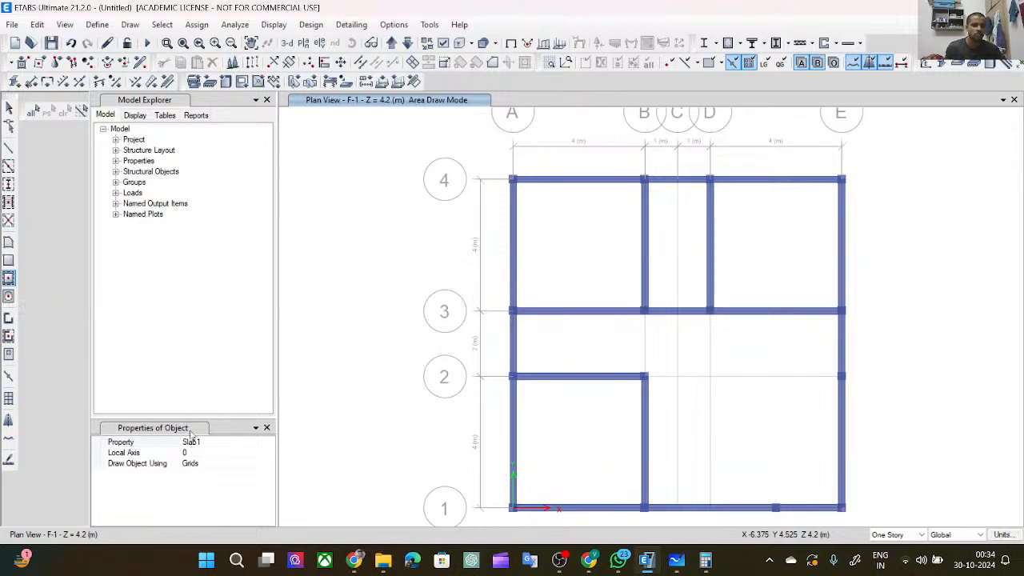
left_click(567, 233)
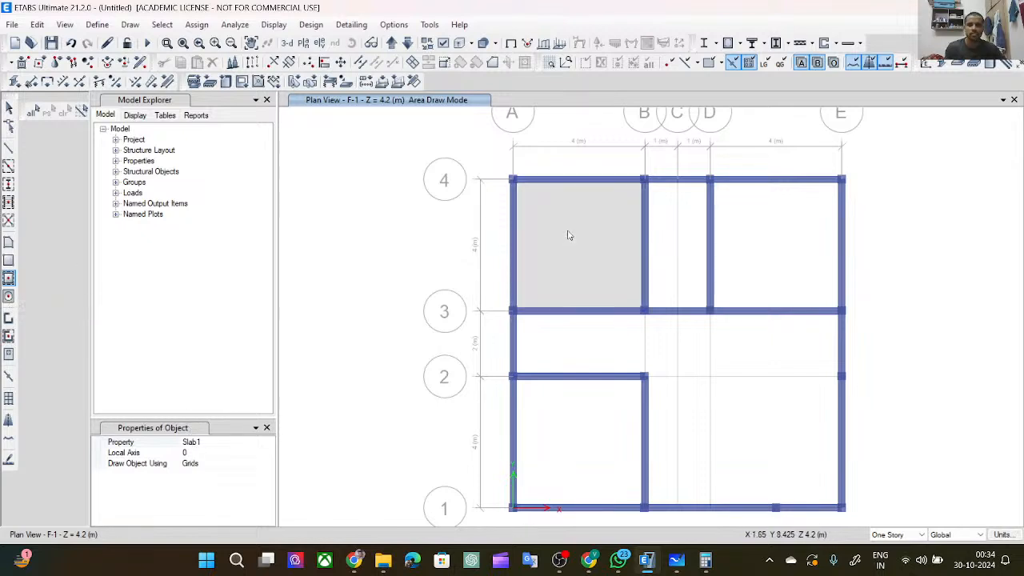
left_click(745, 237)
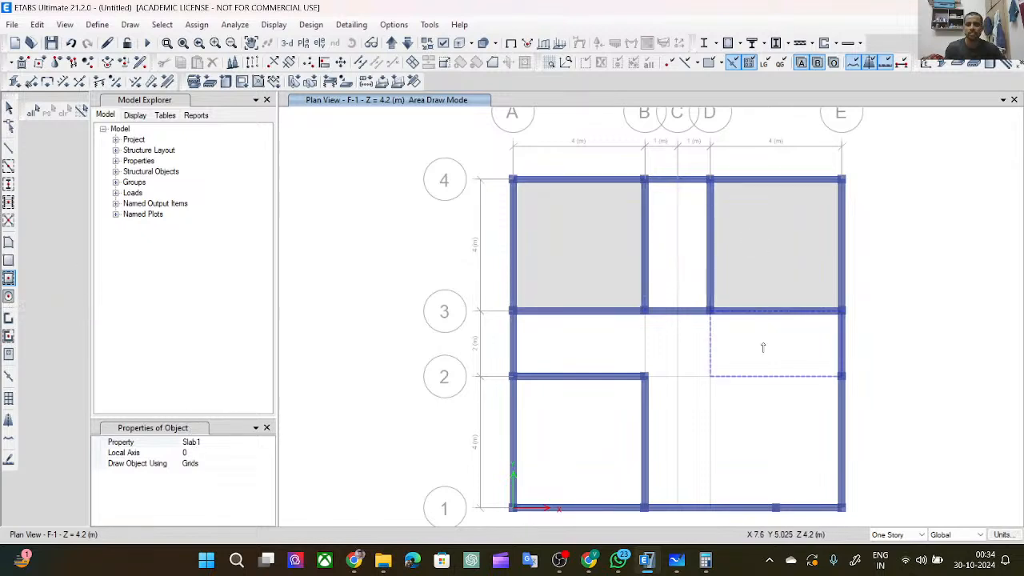
left_click(585, 467)
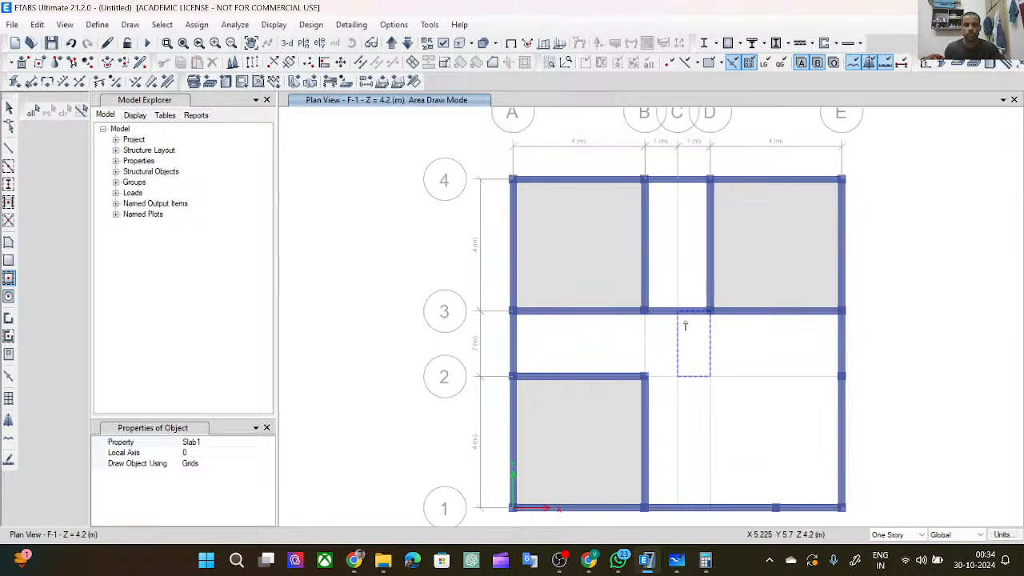
left_click(667, 272)
left_click(695, 273)
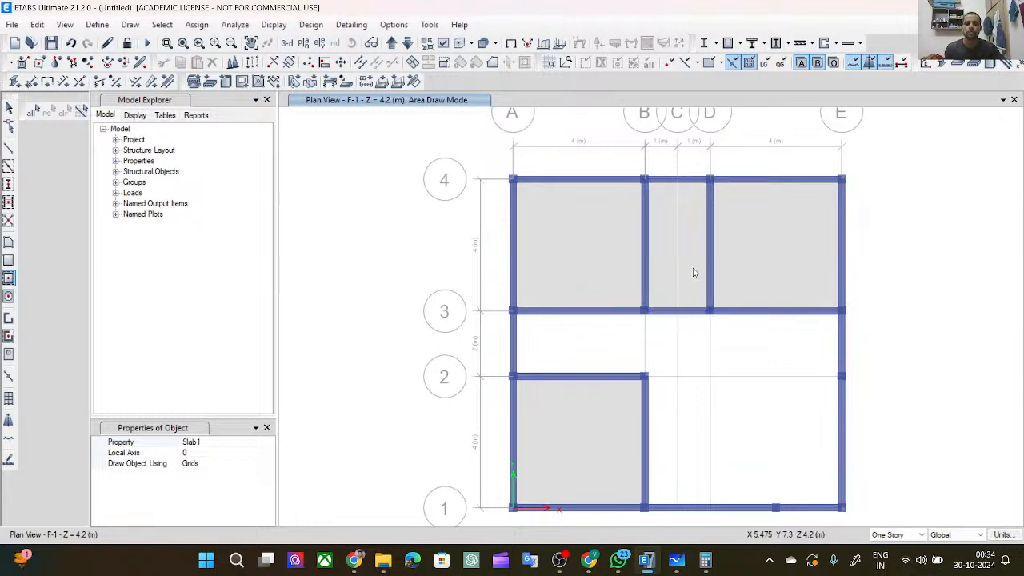
Fill the remaining F-1 bays with Slab1 panels: A to E between grids 2 and 3, and B to E between grids 1 and 2.
left_click(608, 336)
left_click(664, 344)
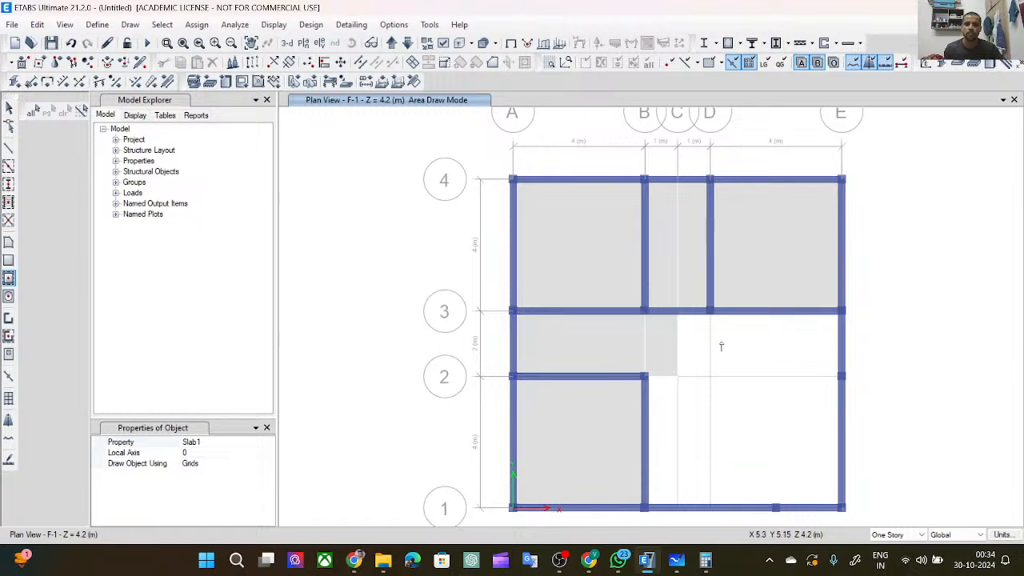
left_click(693, 344)
left_click(723, 340)
left_click(757, 407)
left_click(698, 424)
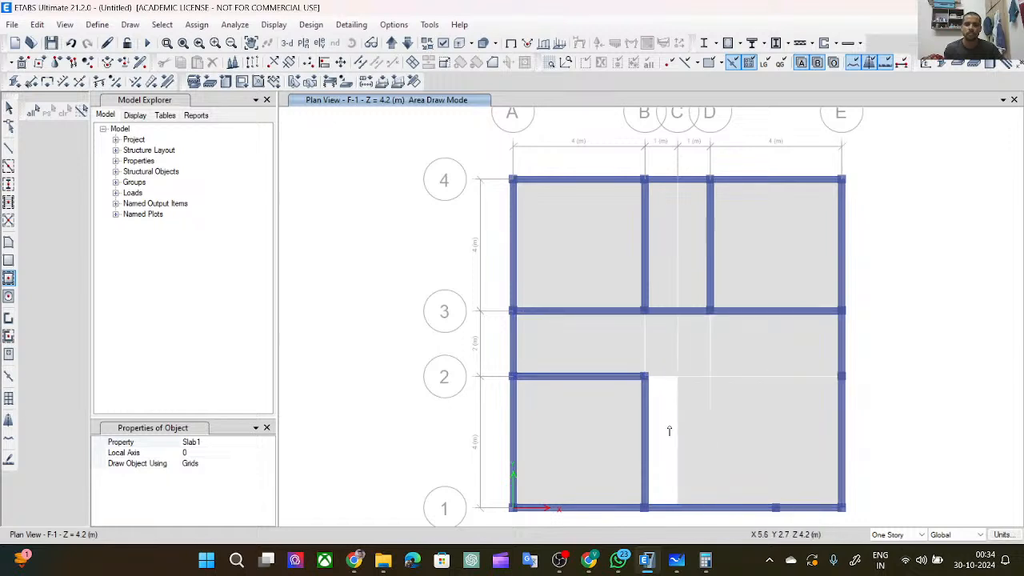
left_click(670, 431)
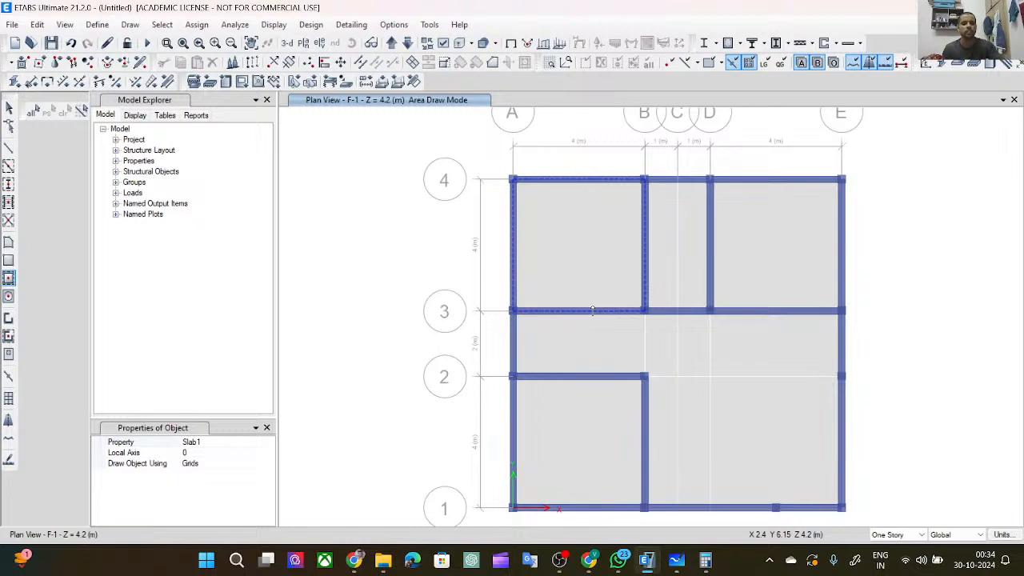
key("Escape")
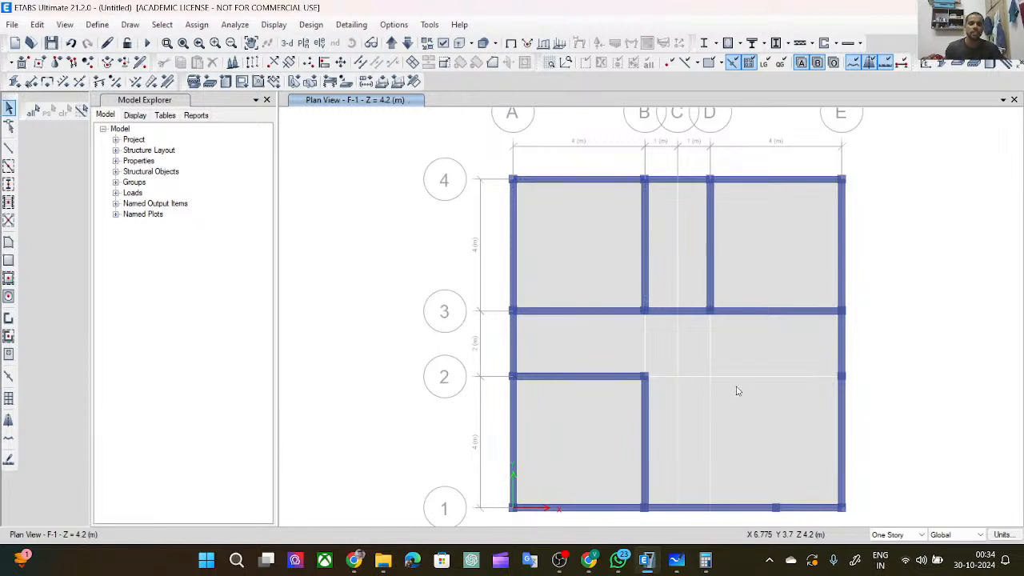
Merge the seven Slab1 panels covering A to E between grids 2 and 3 and B to E between grids 1 and 2 into one shell.
left_click(756, 424)
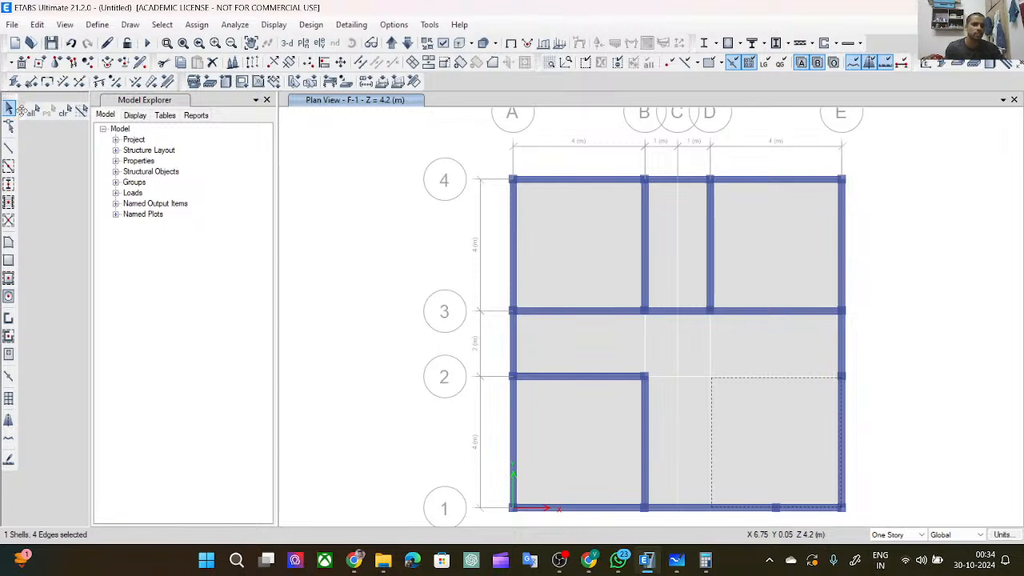
left_click_drag(21, 110, 464, 82)
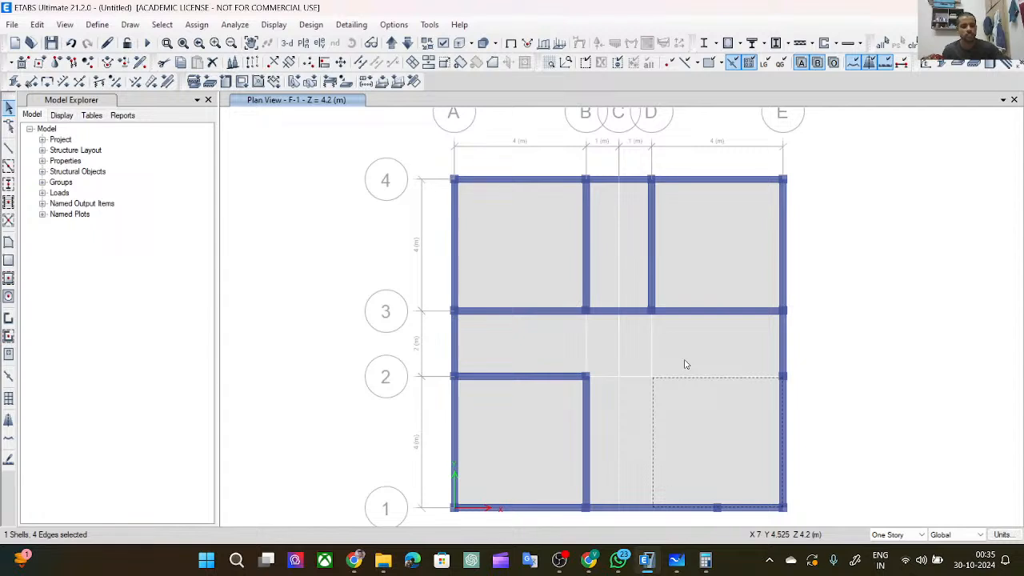
left_click(627, 426)
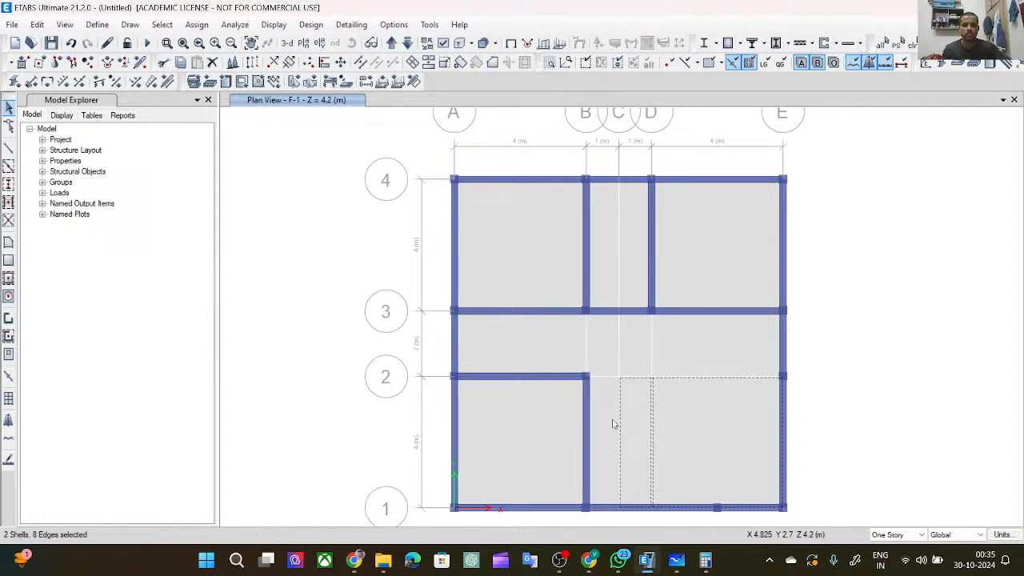
left_click(613, 421)
left_click(626, 352)
left_click(659, 348)
left_click(611, 357)
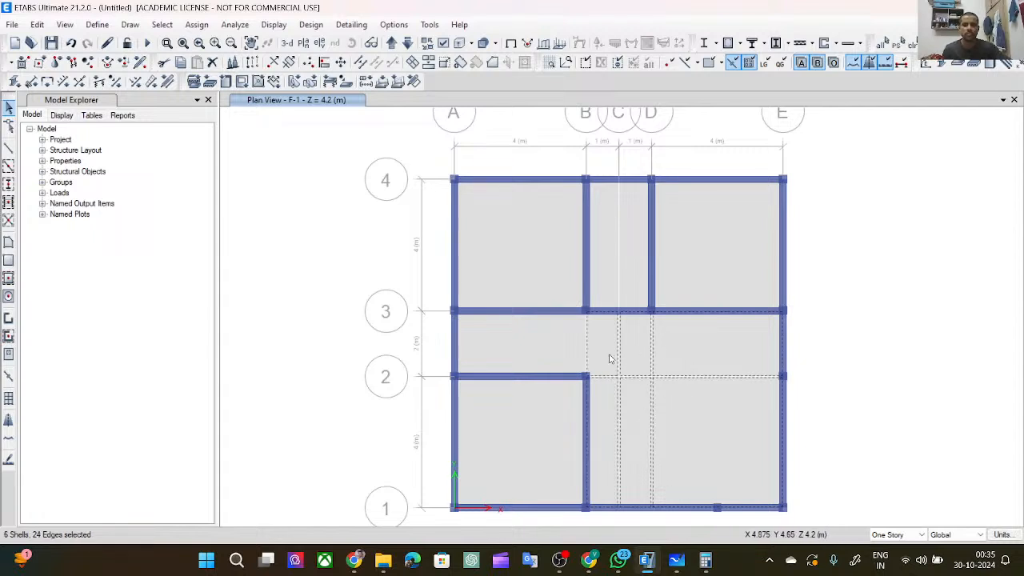
left_click(556, 343)
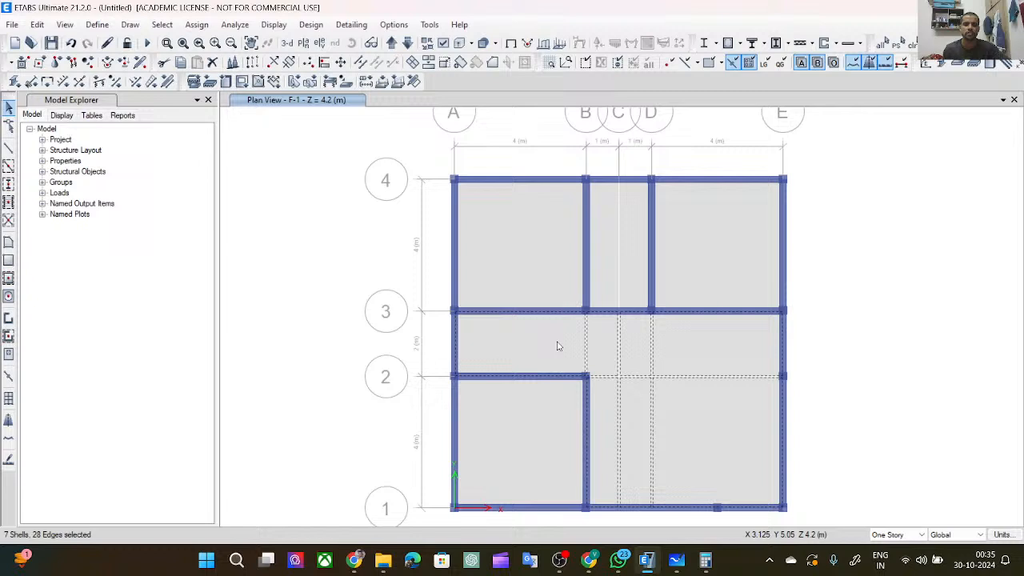
left_click(40, 25)
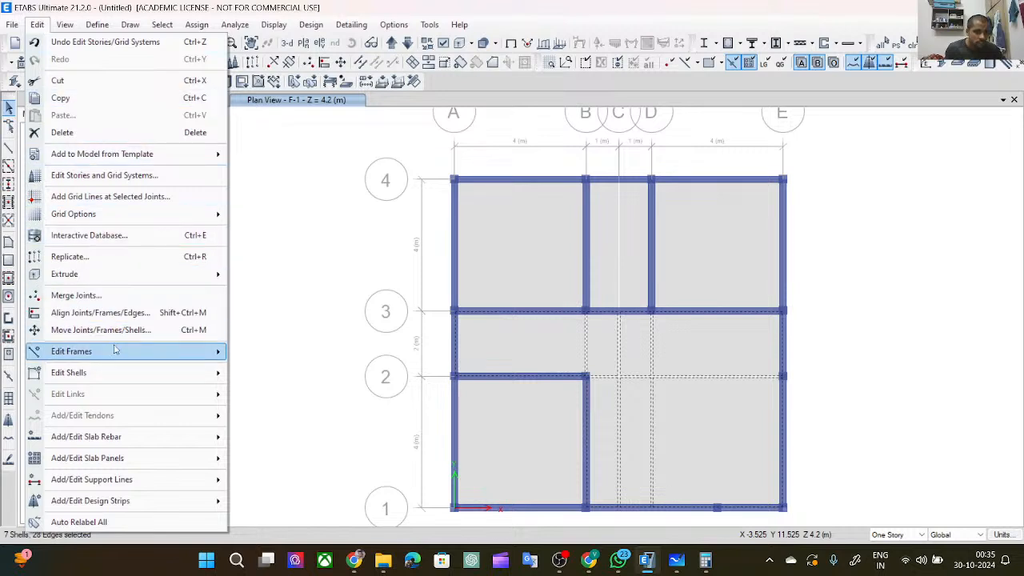
mouse_move(118, 376)
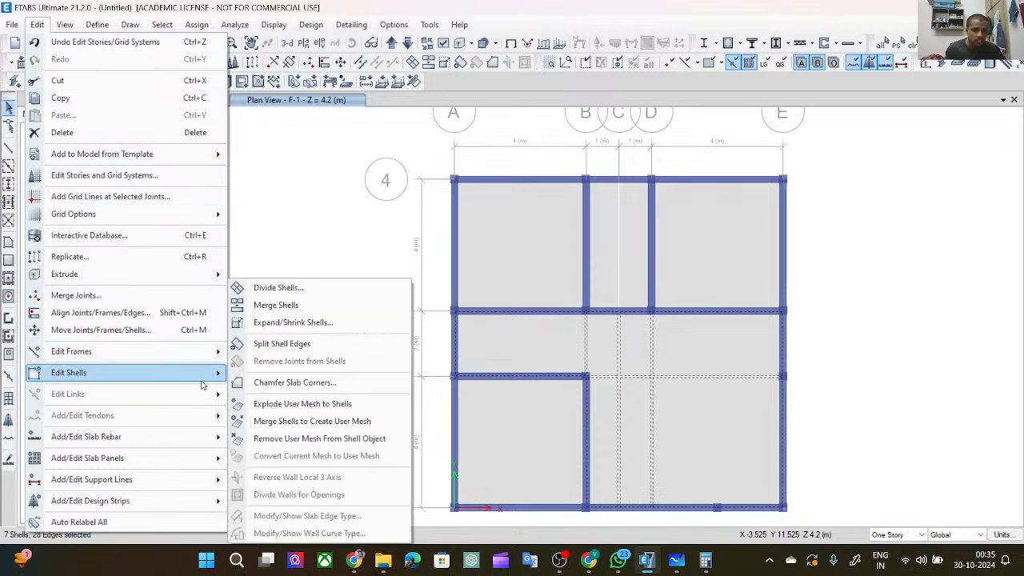
left_click(276, 305)
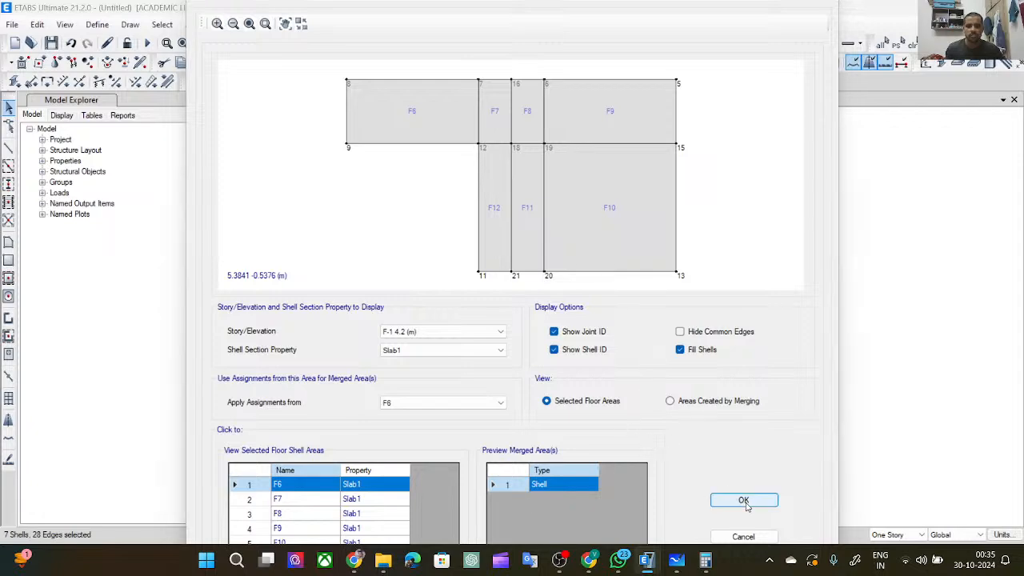
left_click(742, 499)
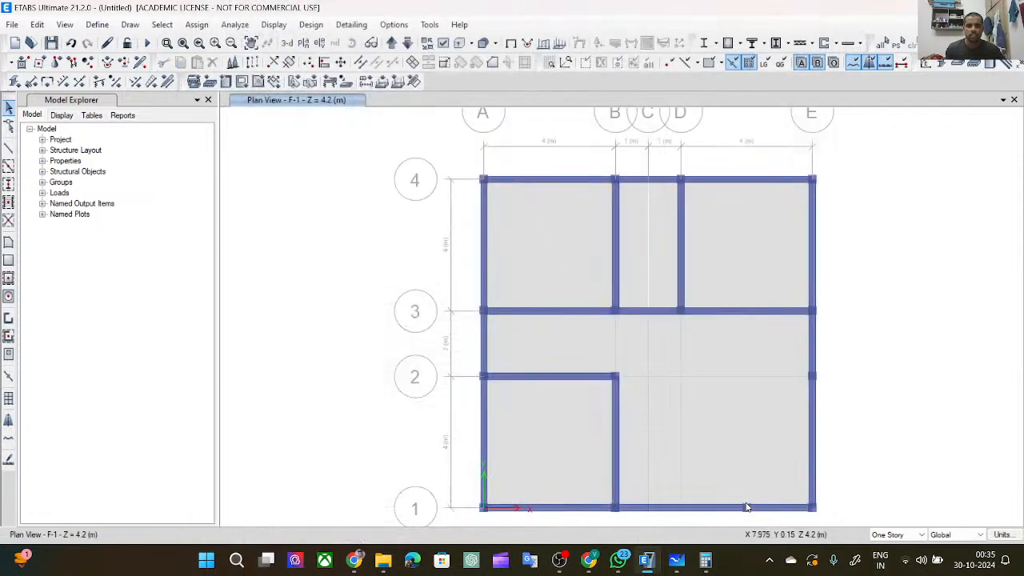
left_click(707, 409)
left_click(633, 253)
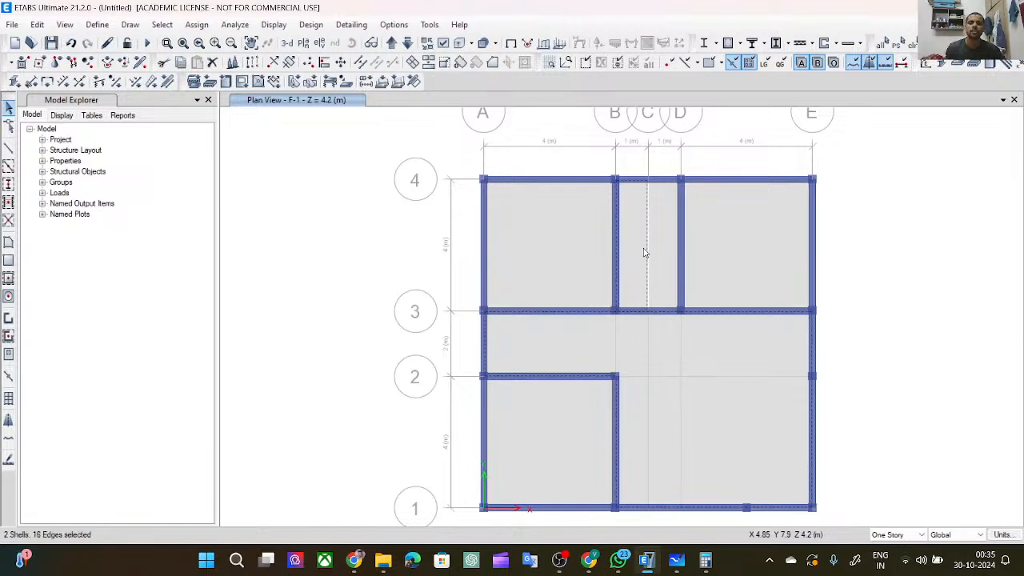
left_click(661, 256)
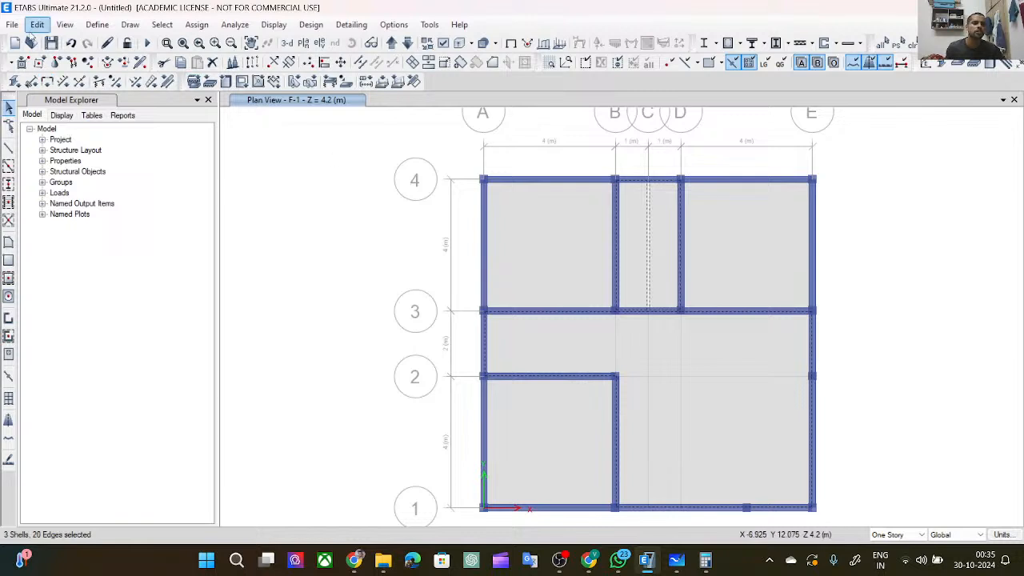
left_click(37, 24)
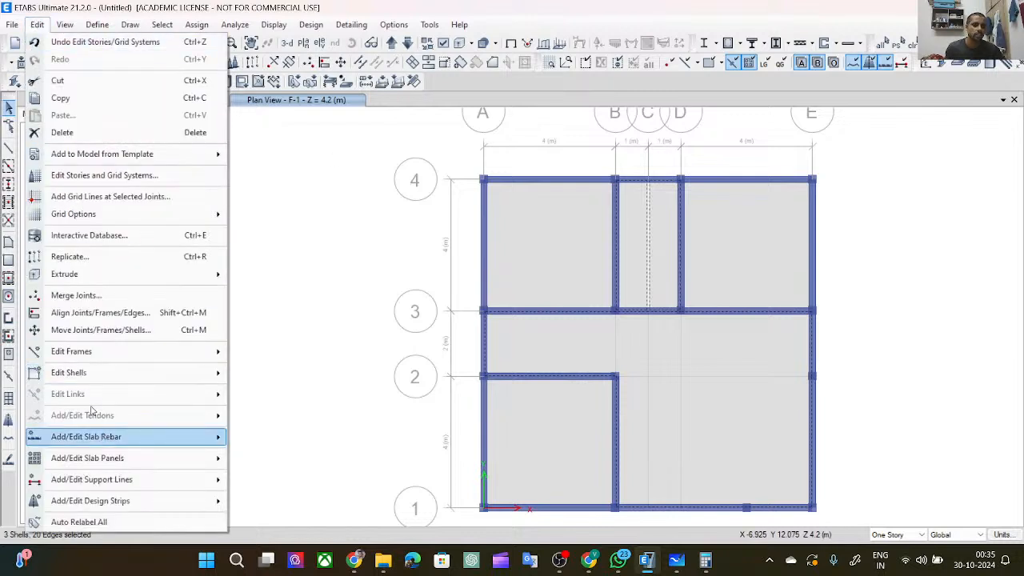
mouse_move(96, 377)
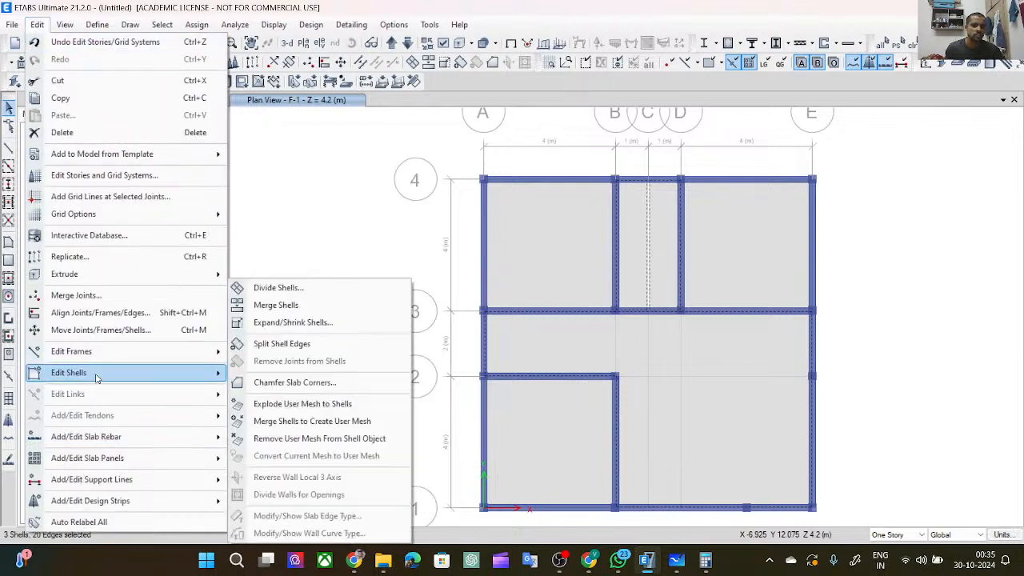
left_click(295, 306)
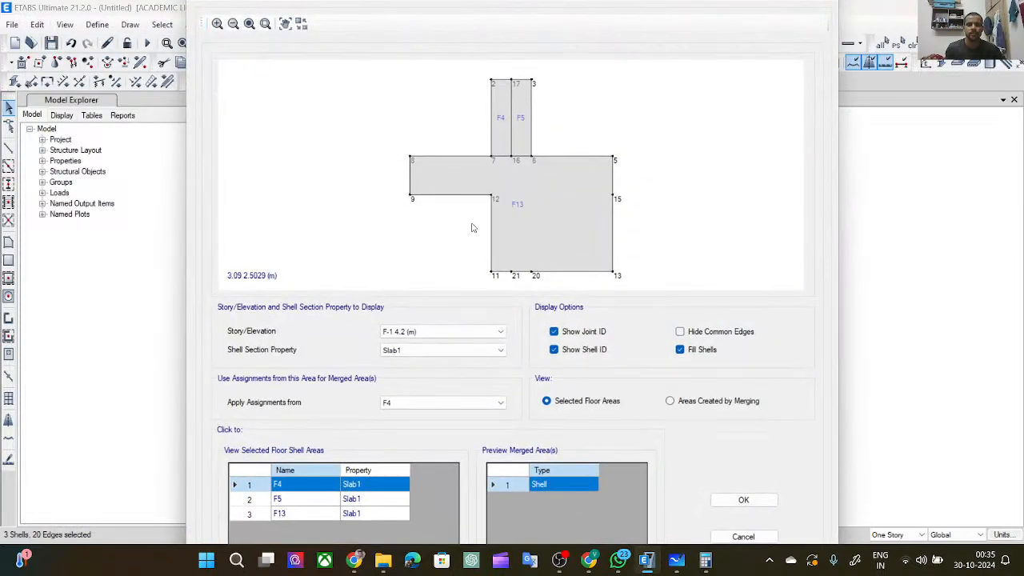
left_click(732, 538)
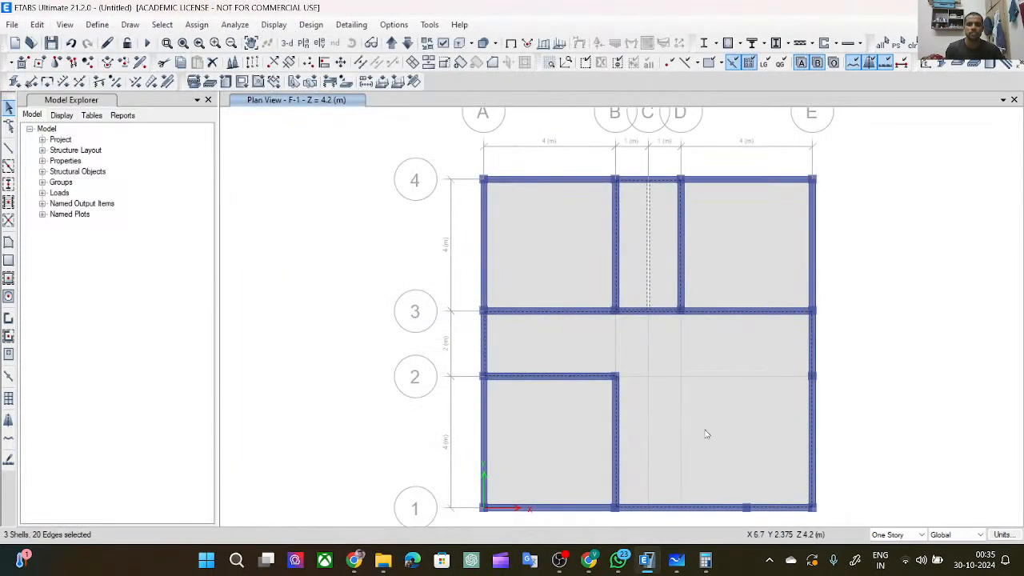
Leave the large merged slab out of the selection and merge the B-C and C-D panels between grids 3 and 4 into one shell.
left_click(705, 436)
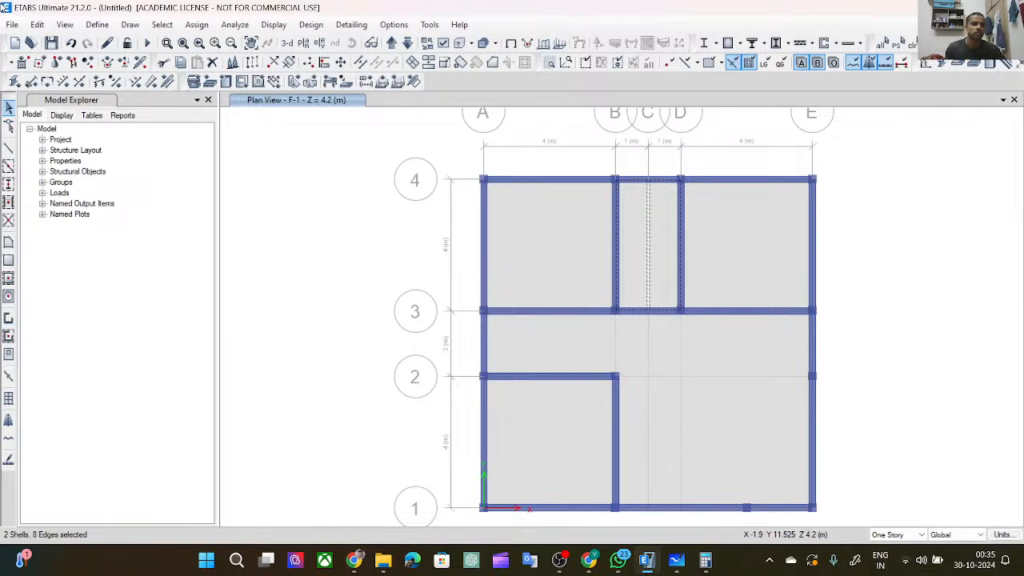
left_click(37, 24)
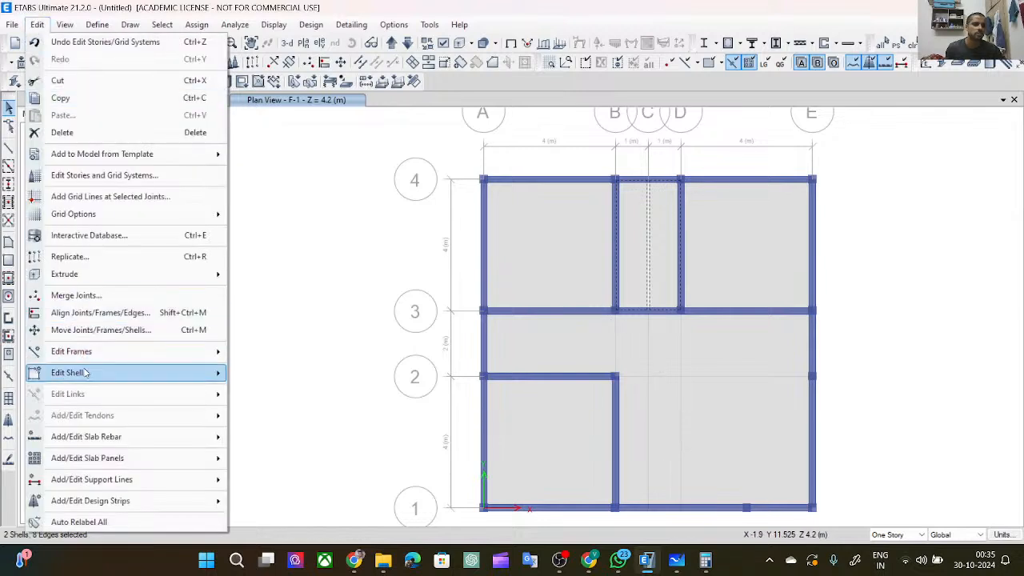
mouse_move(85, 373)
left_click(265, 307)
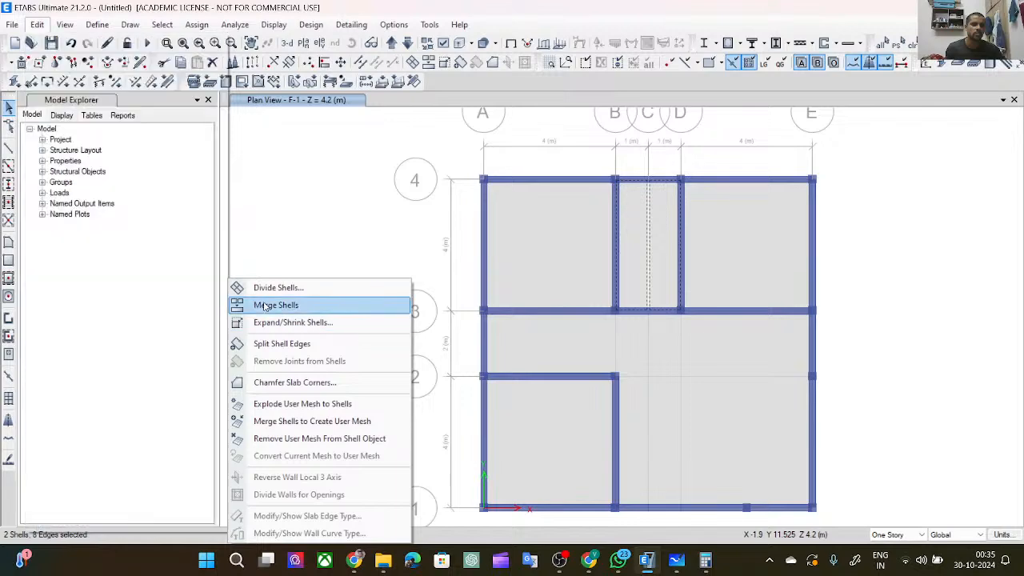
left_click(265, 307)
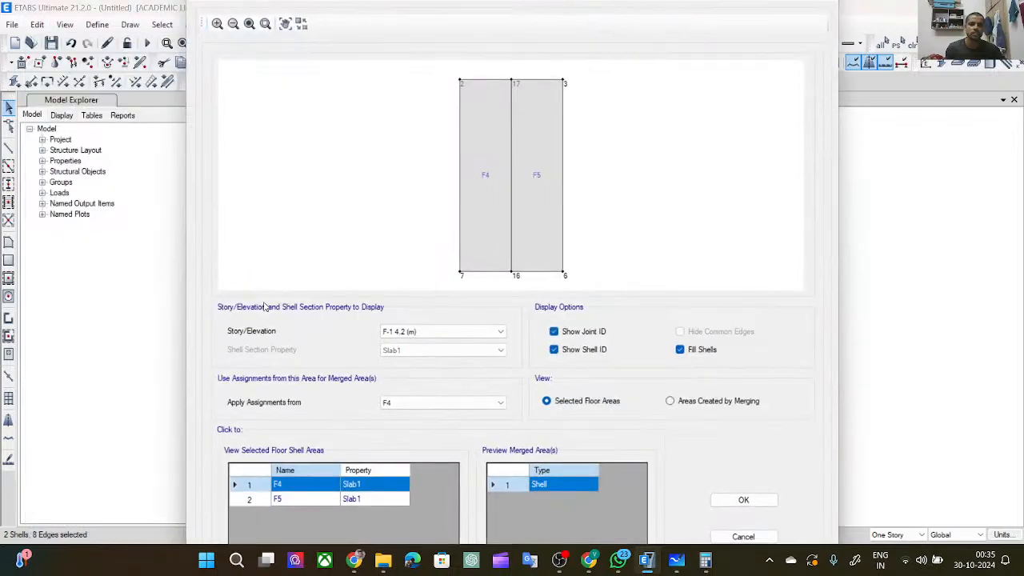
left_click(743, 501)
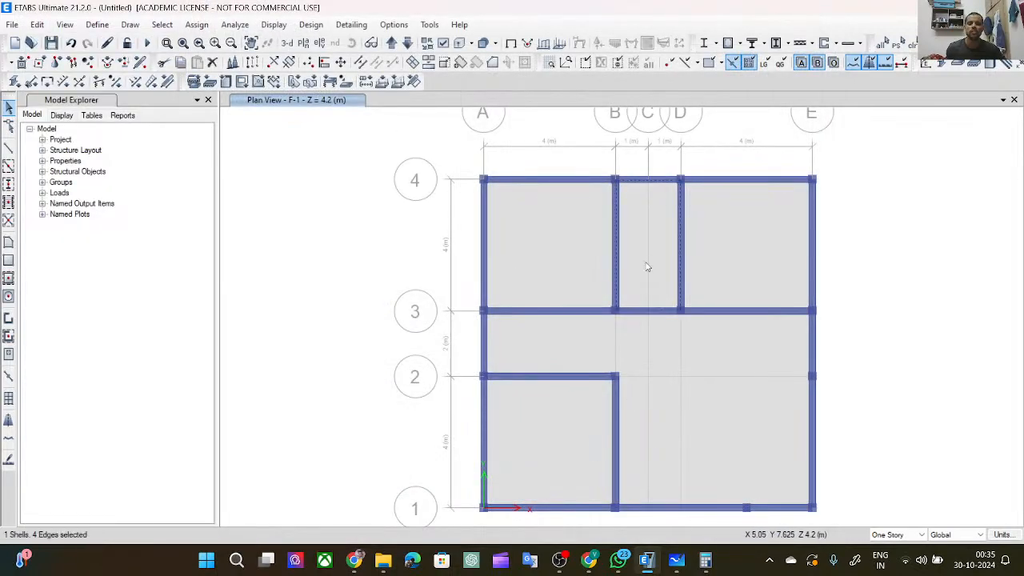
Select the other four F-1 slab panels one by one to check how the floor is divided into shells.
left_click(563, 261)
left_click(718, 229)
left_click(702, 355)
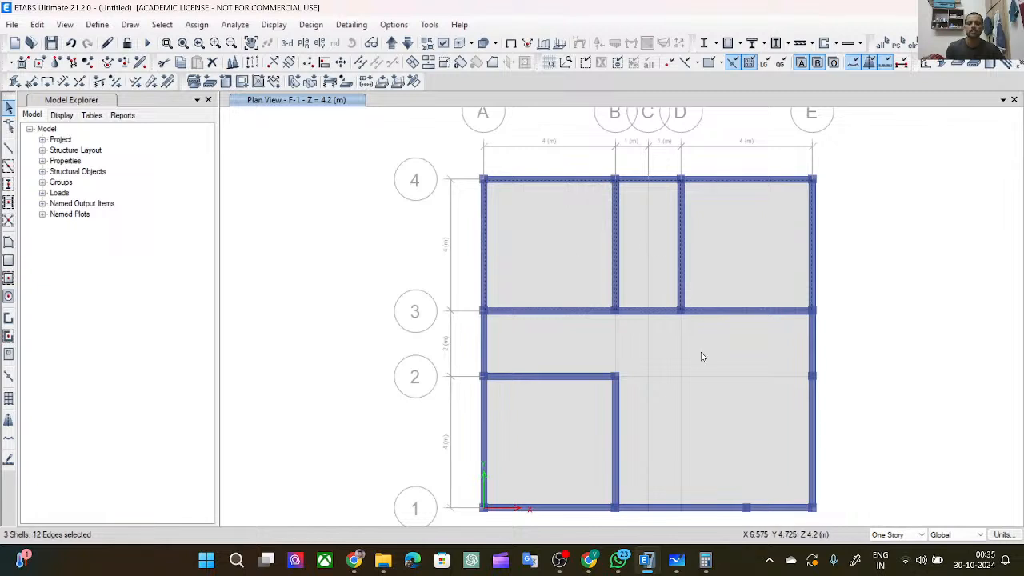
left_click(588, 421)
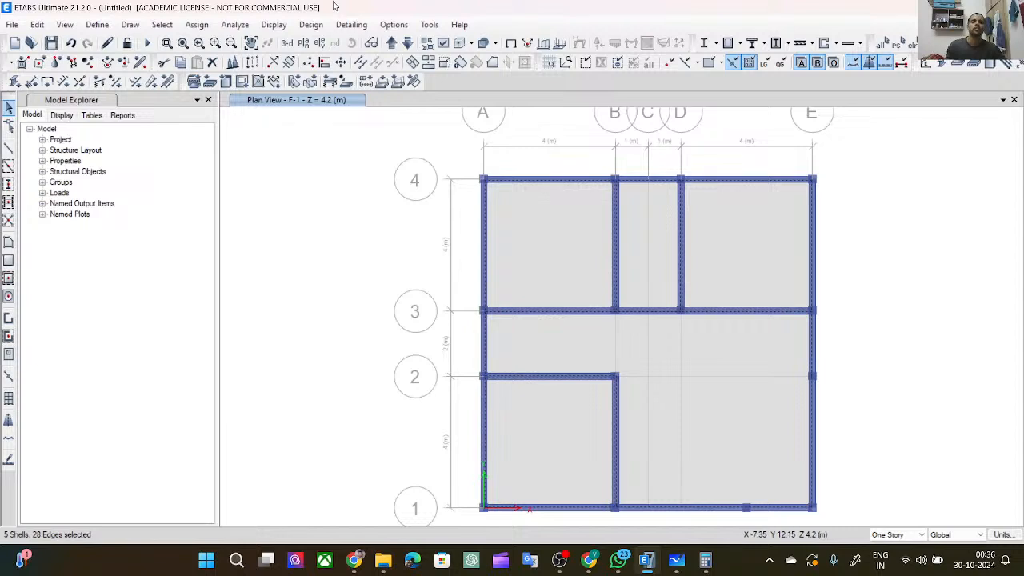
Add a second window and show the F-1 plan view side by side with the 3-D view.
left_click(286, 42)
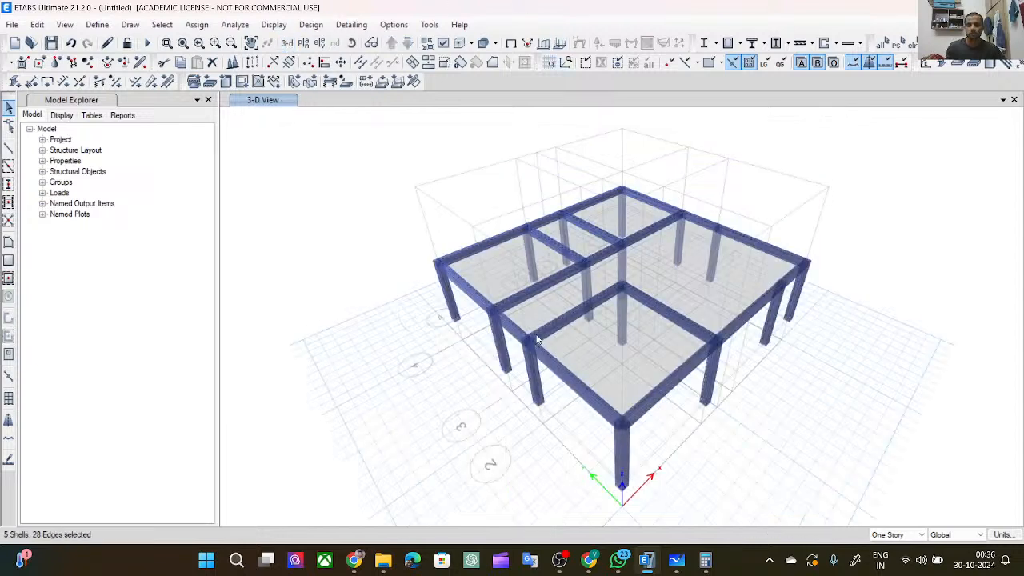
left_click(1004, 100)
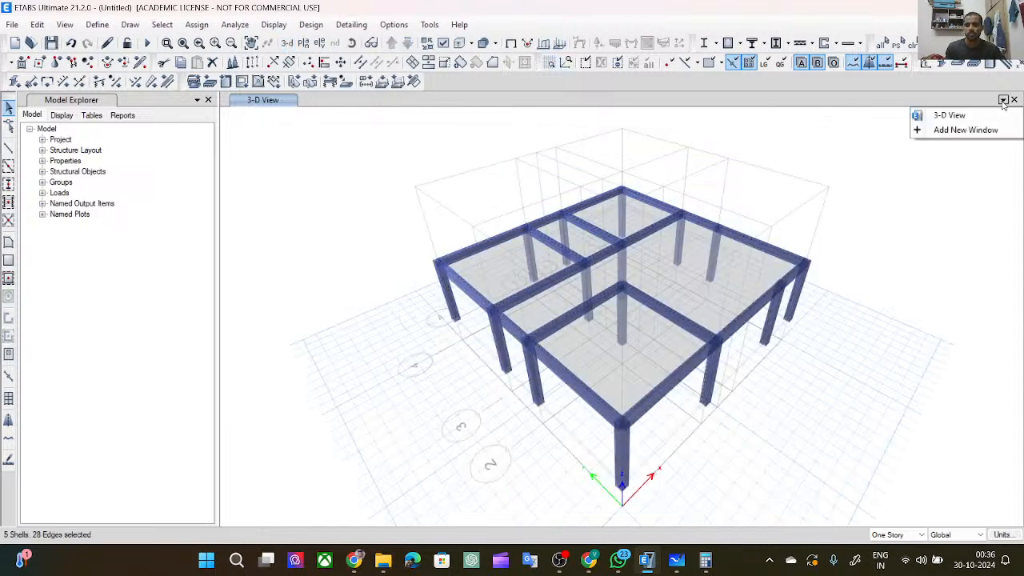
left_click(944, 129)
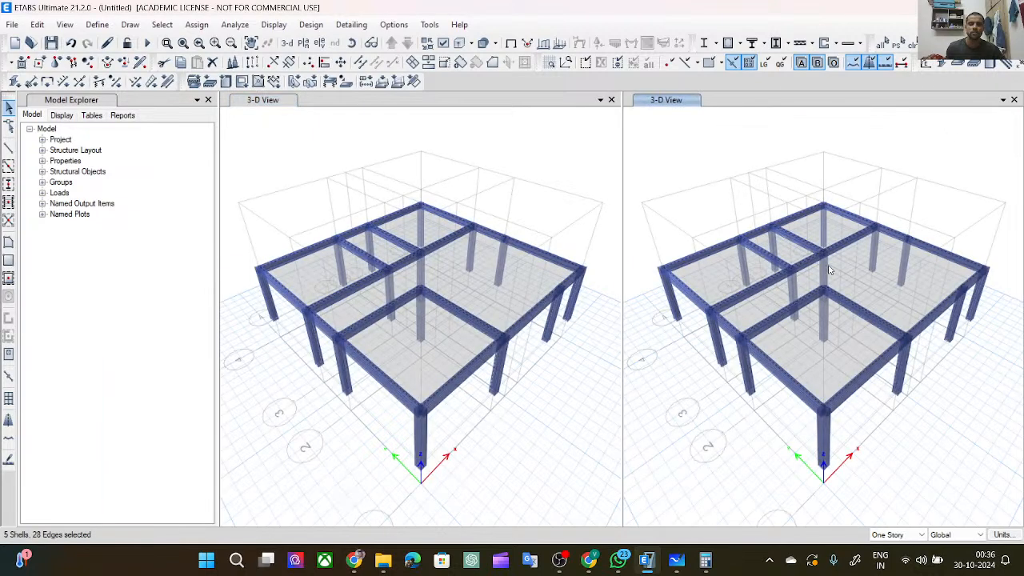
left_click(541, 139)
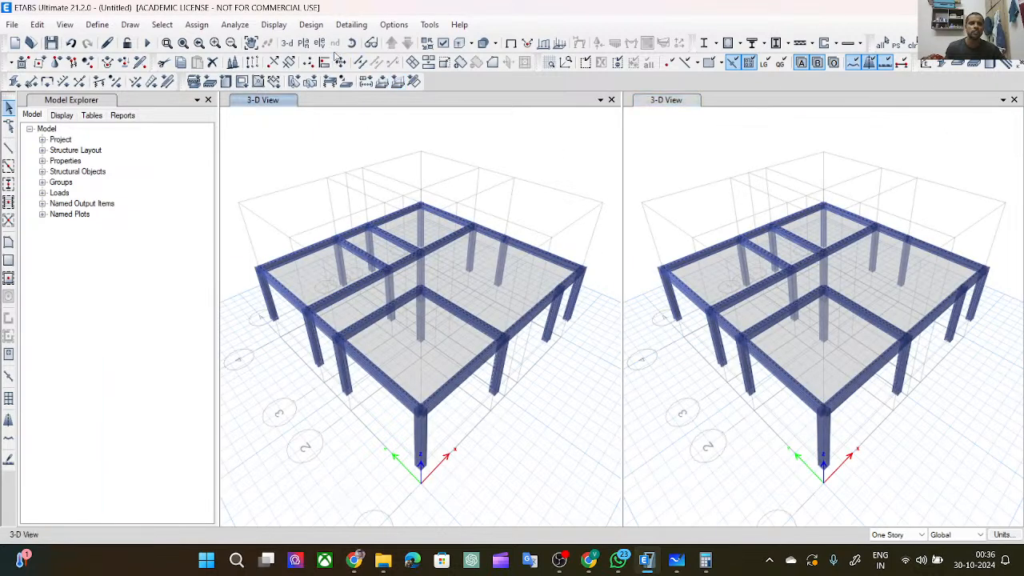
left_click(303, 43)
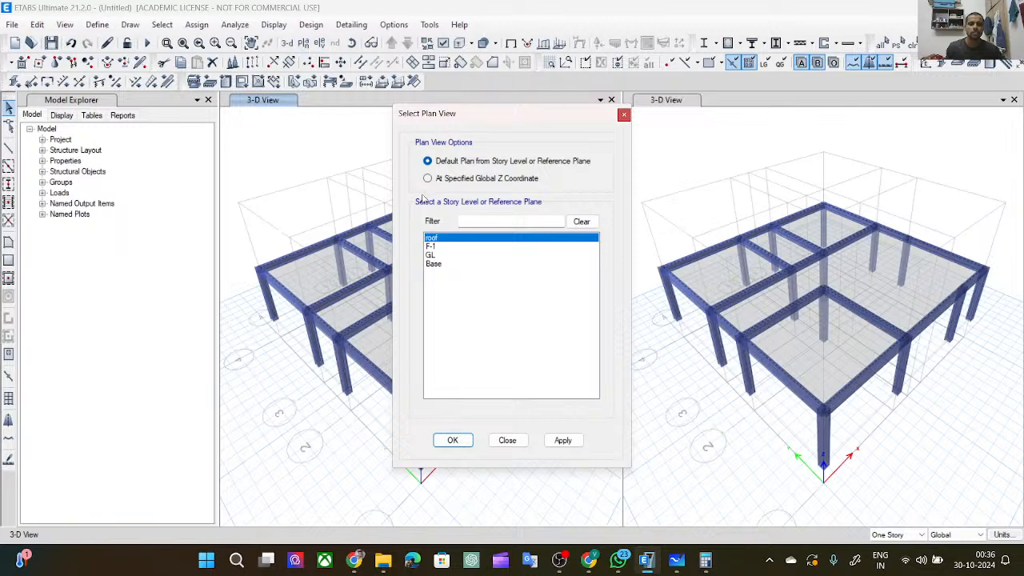
left_click(439, 255)
left_click(439, 246)
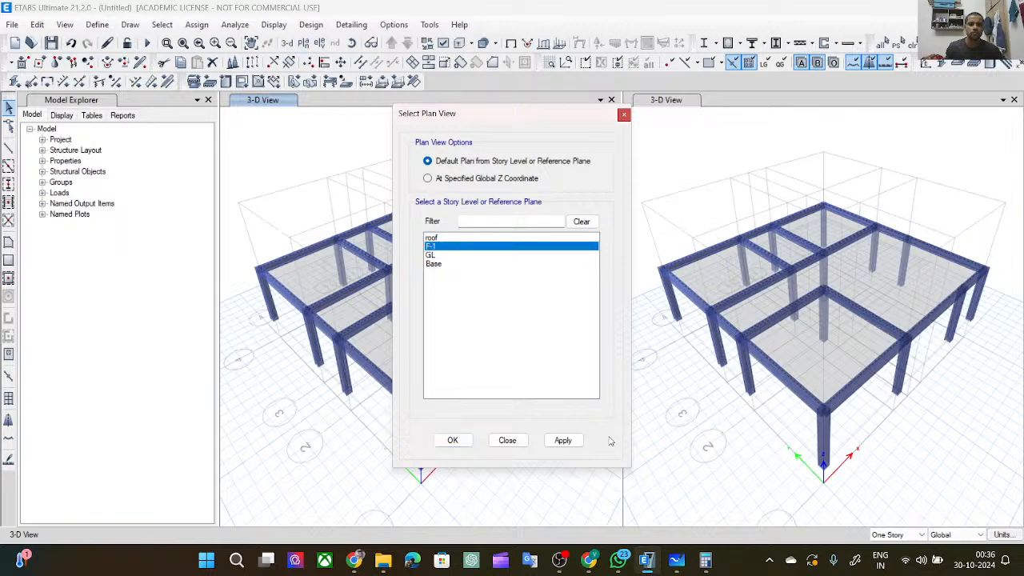
left_click(574, 441)
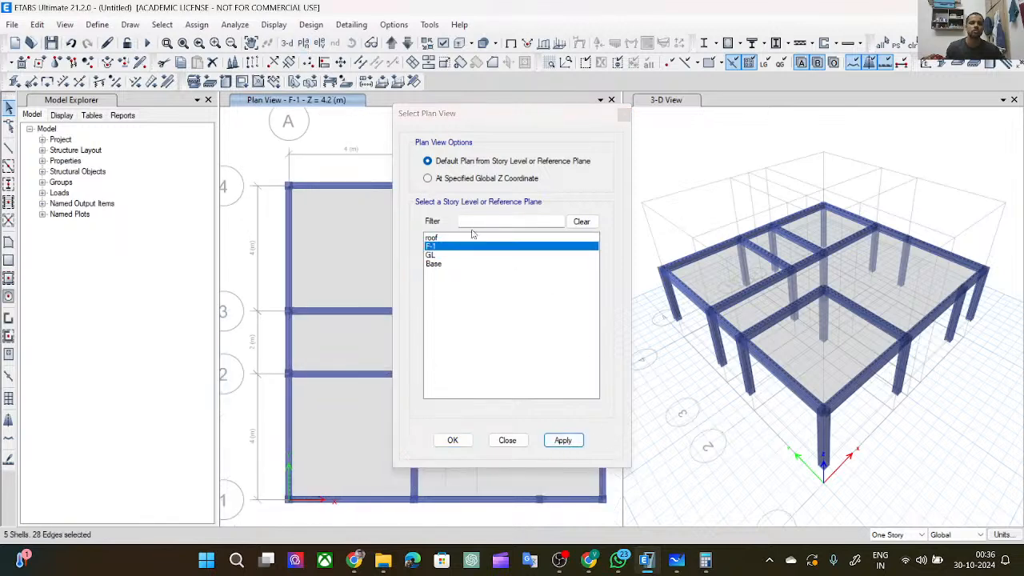
left_click(507, 440)
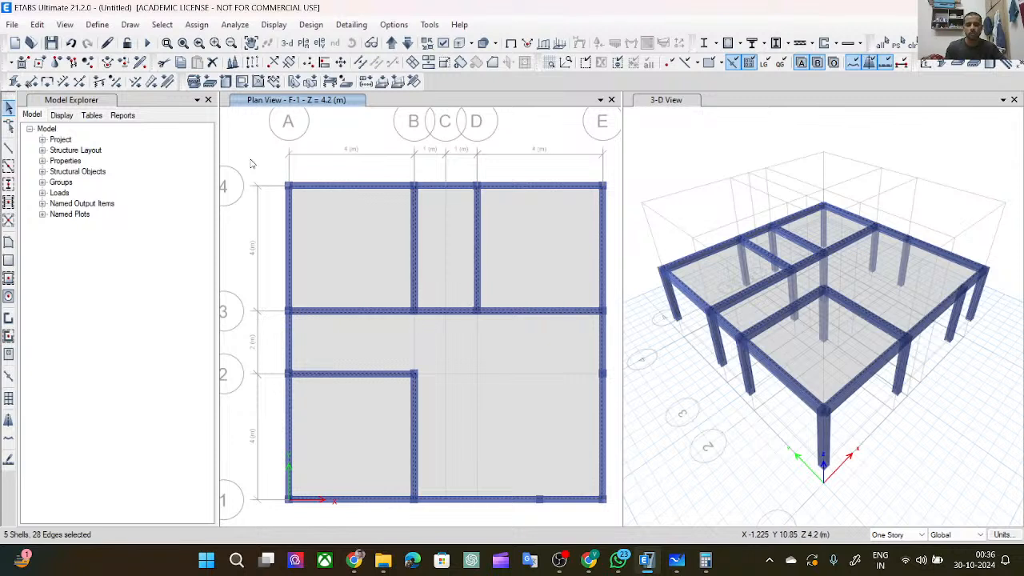
left_click_drag(254, 136, 617, 523)
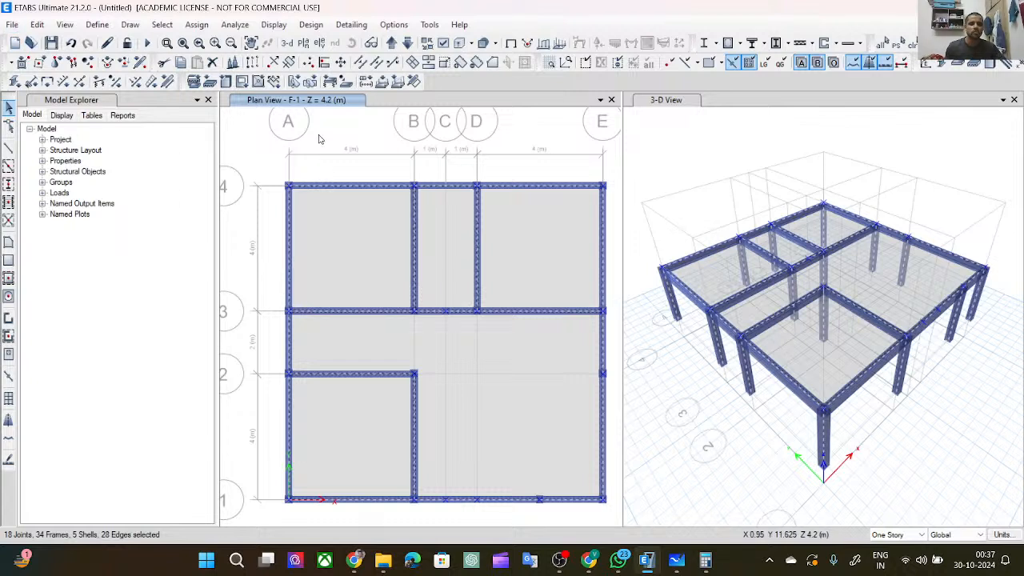
key("ctrl+q")
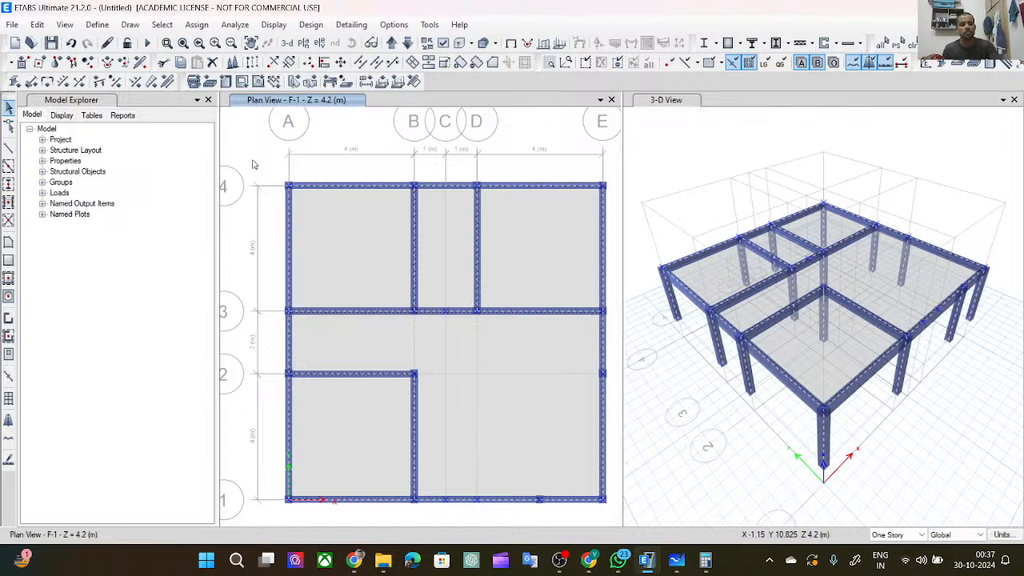
left_click(453, 224)
left_click(451, 220)
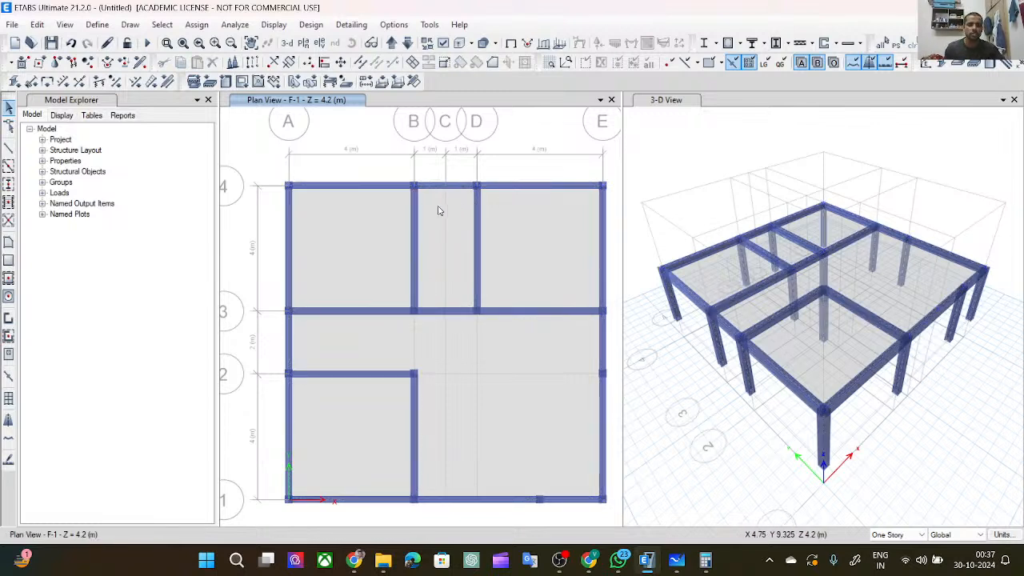
Start a wall opening for the B-D panel between grids 3 and 4 and try a width of 10000 mm.
left_click(445, 220)
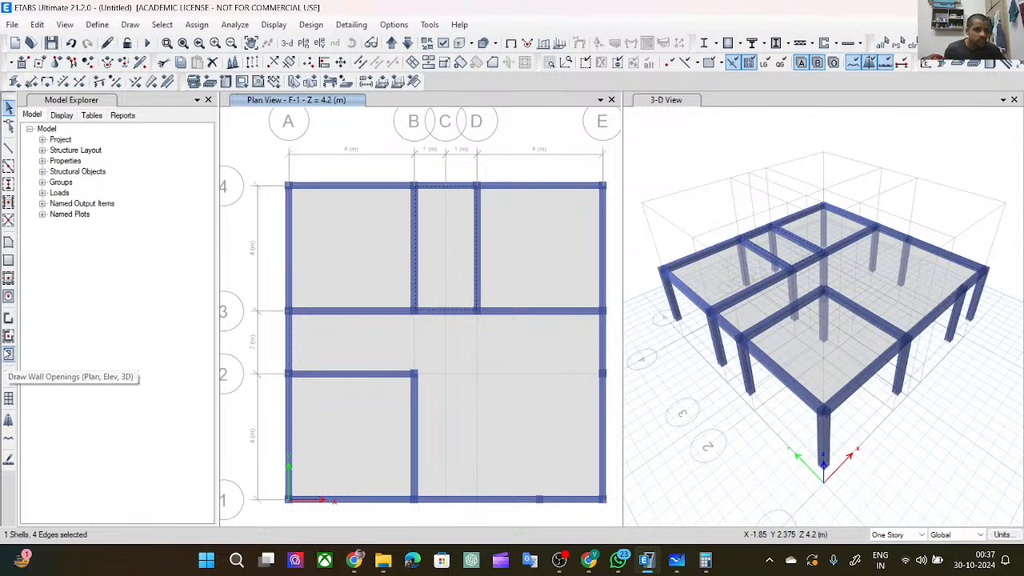
left_click(8, 355)
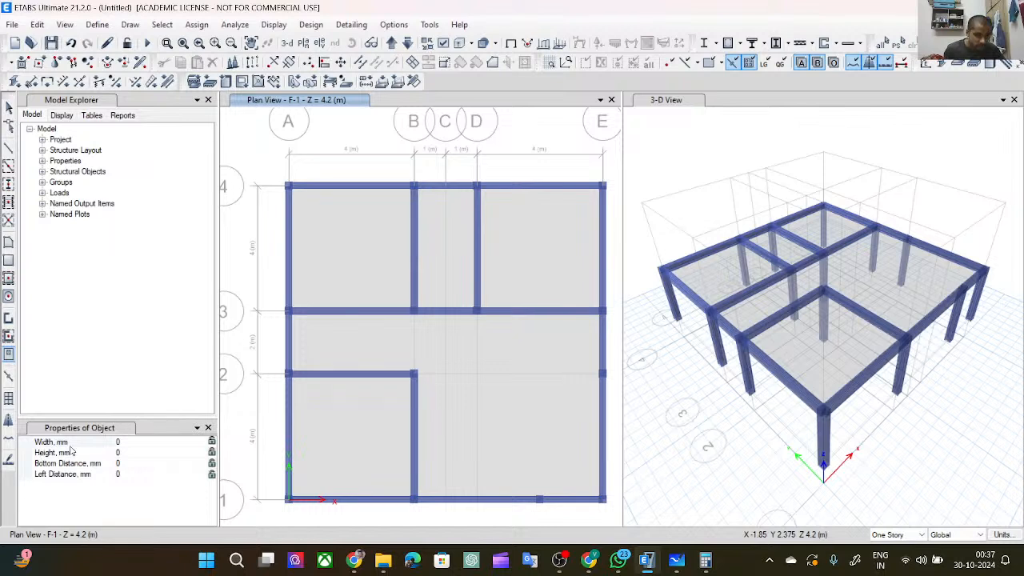
left_click(129, 442)
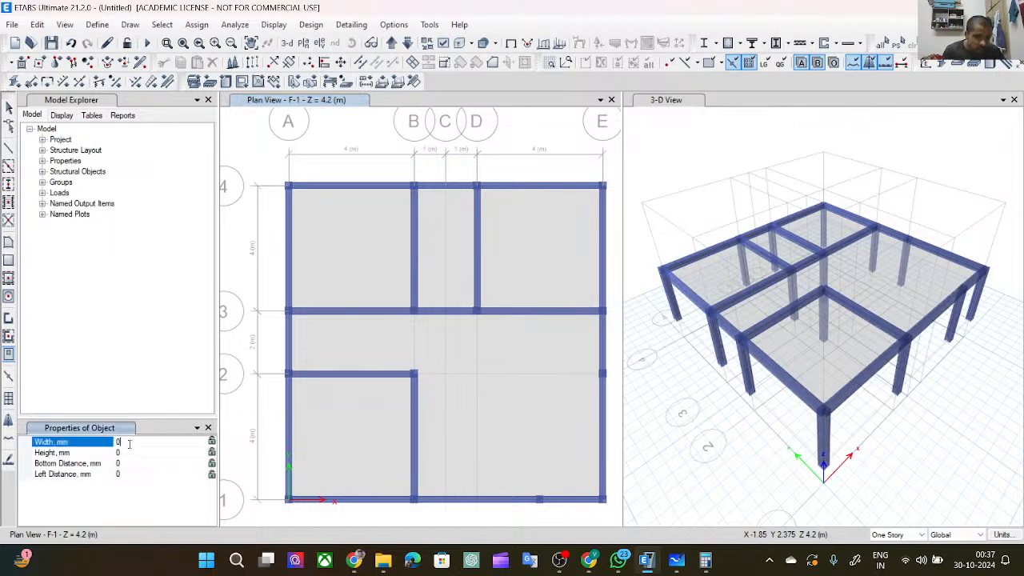
left_click(129, 443)
key("BackSpace")
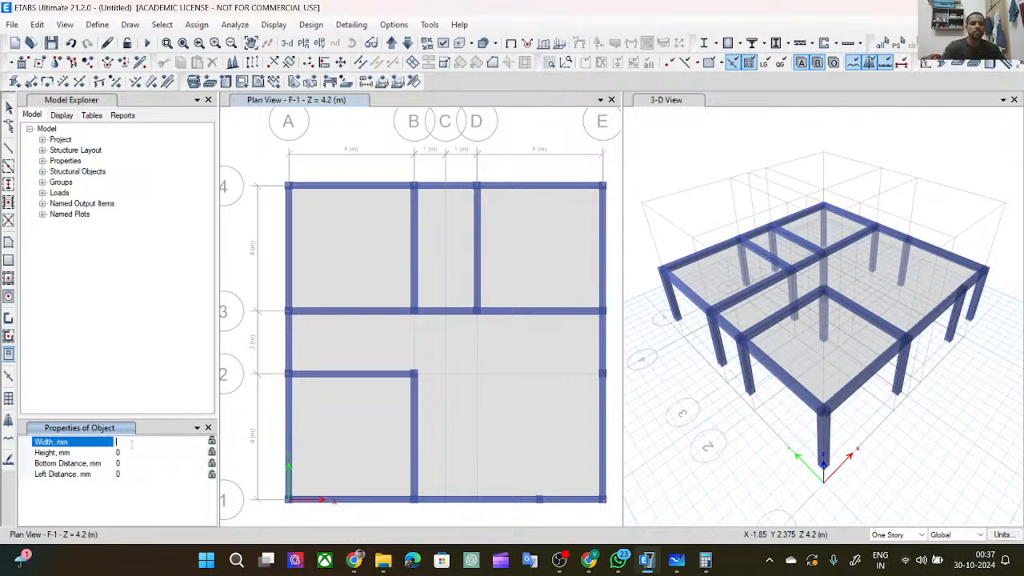
type("10")
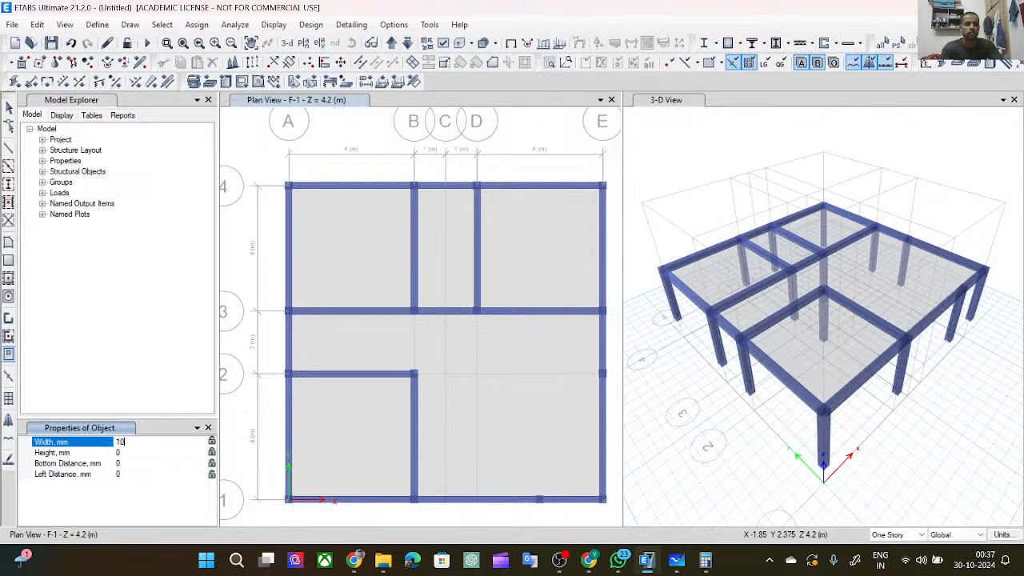
type("000")
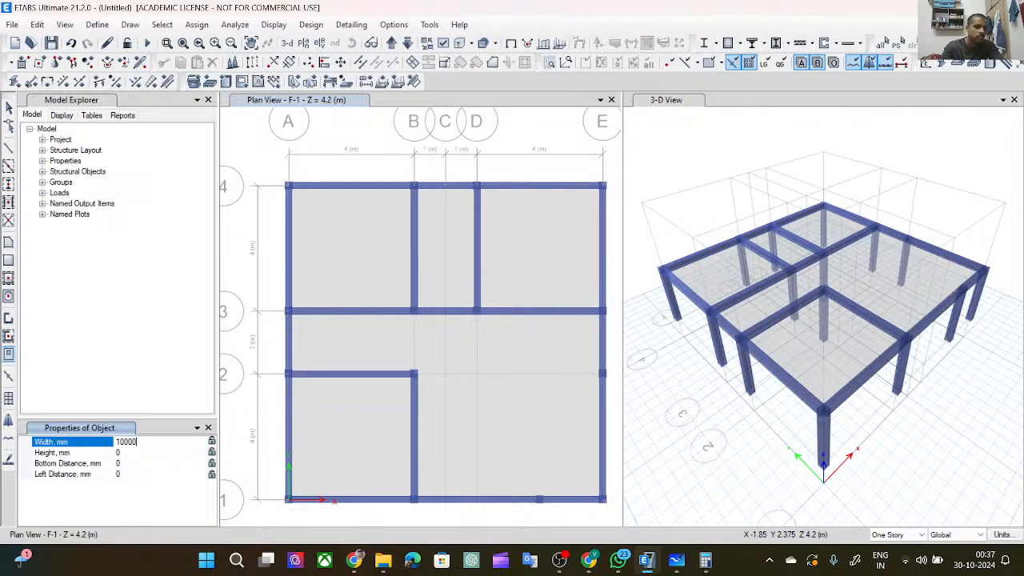
key("BackSpace")
key("BackSpace")
key("BackSpace")
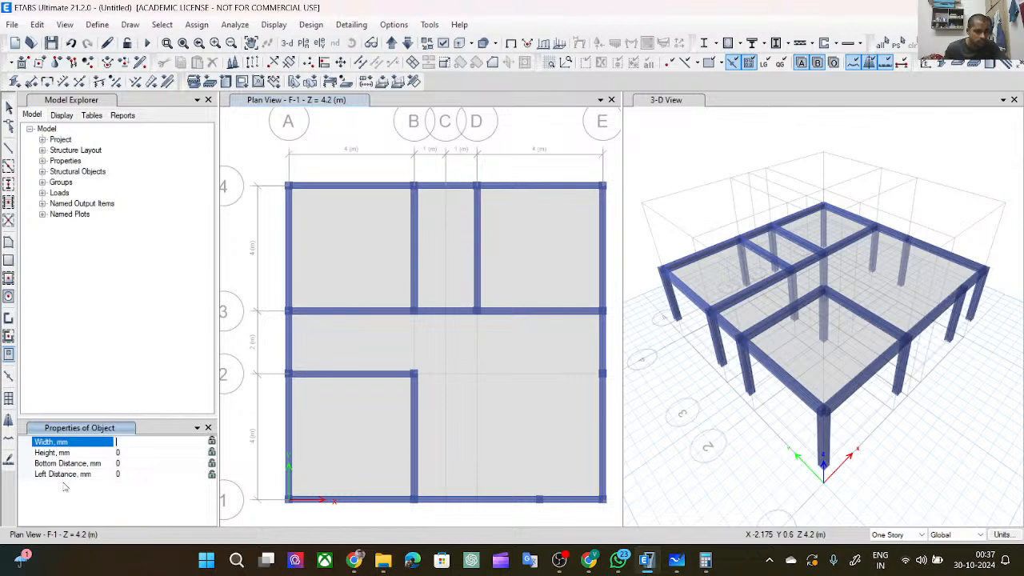
Go through the opening's height and distance values and try to place it in the B-D panel with all dimensions at 0.
left_click(94, 464)
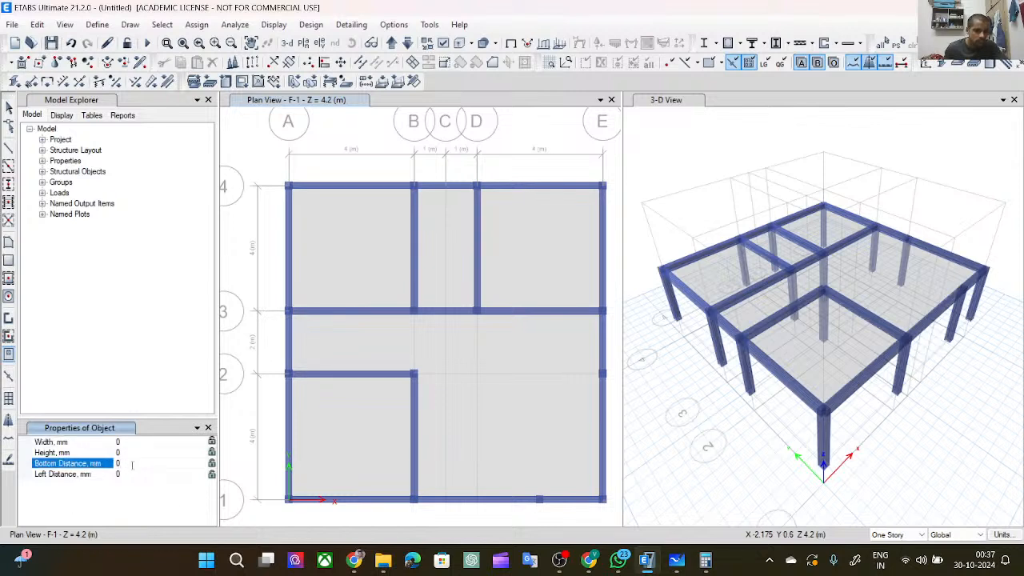
left_click(132, 474)
left_click(128, 464)
left_click(129, 453)
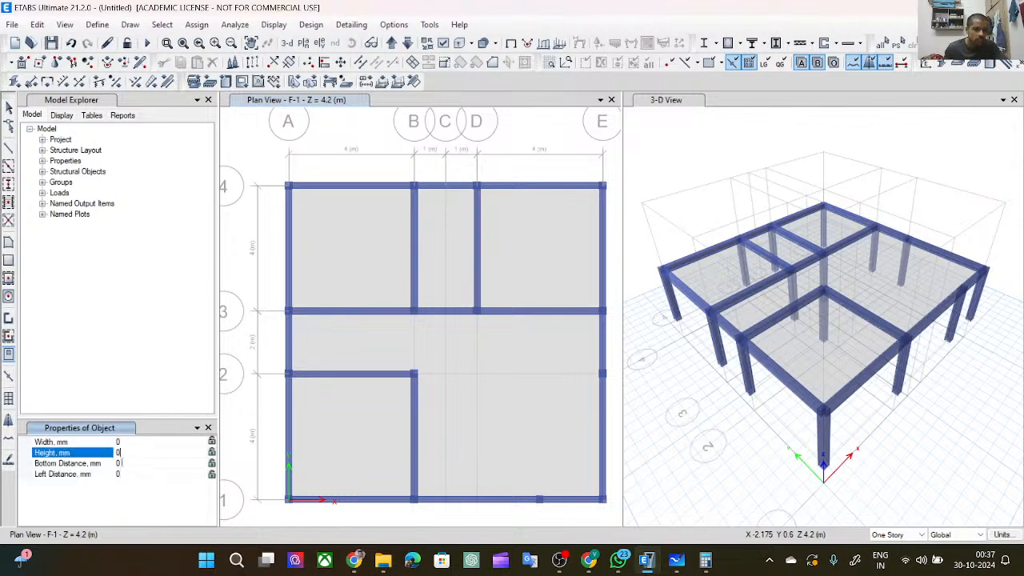
left_click(445, 215)
Set the wall opening to 1000 mm wide and 2000 mm high and try to place it in the B-D panel.
left_click(144, 445)
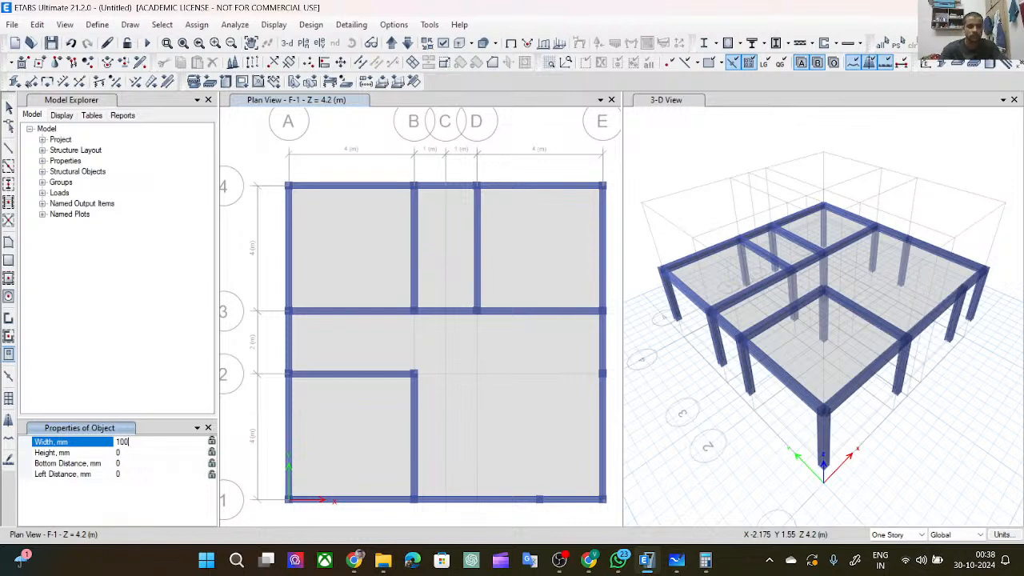
left_click(130, 453)
key("BackSpace")
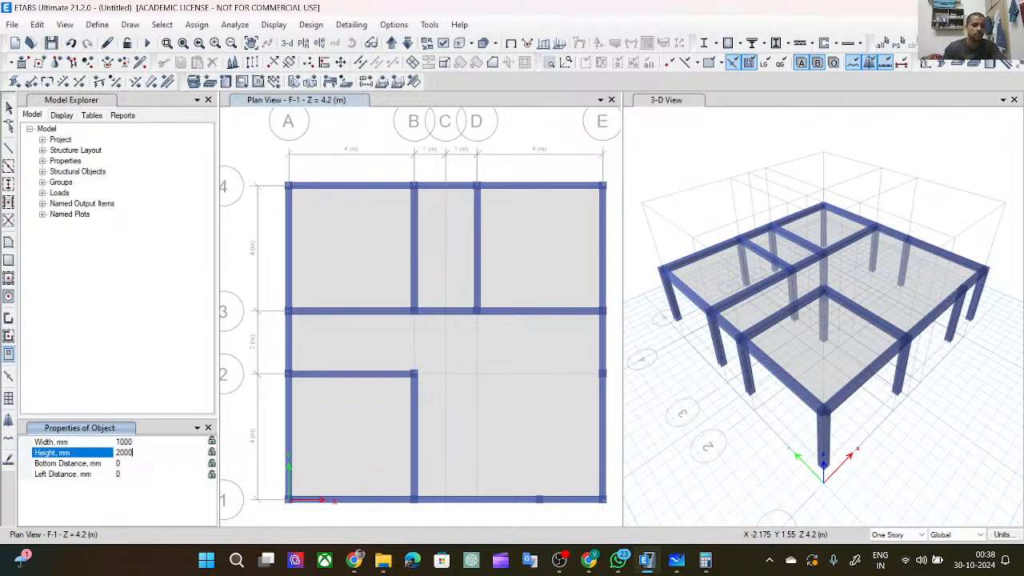
left_click(444, 227)
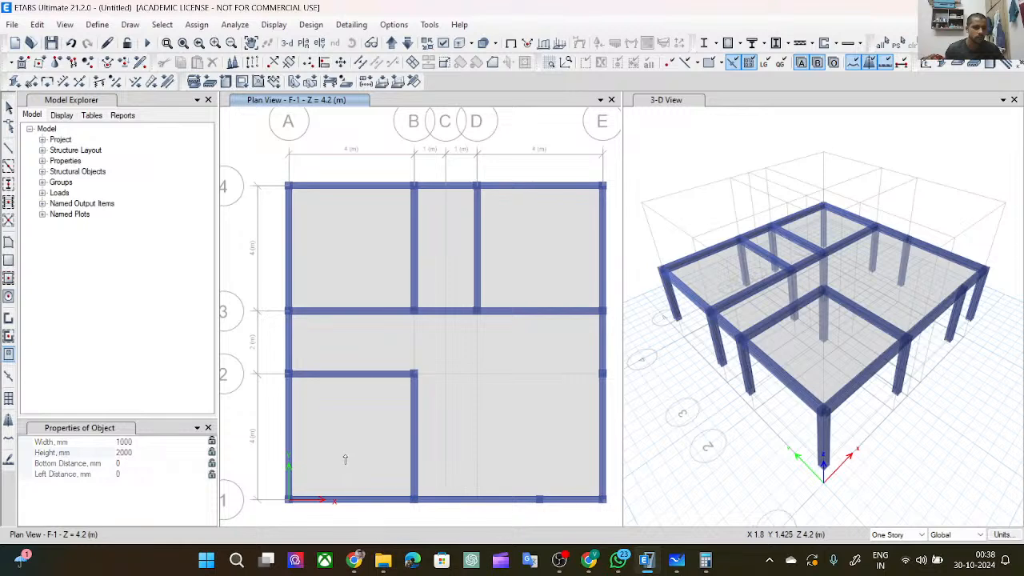
right_click(346, 461)
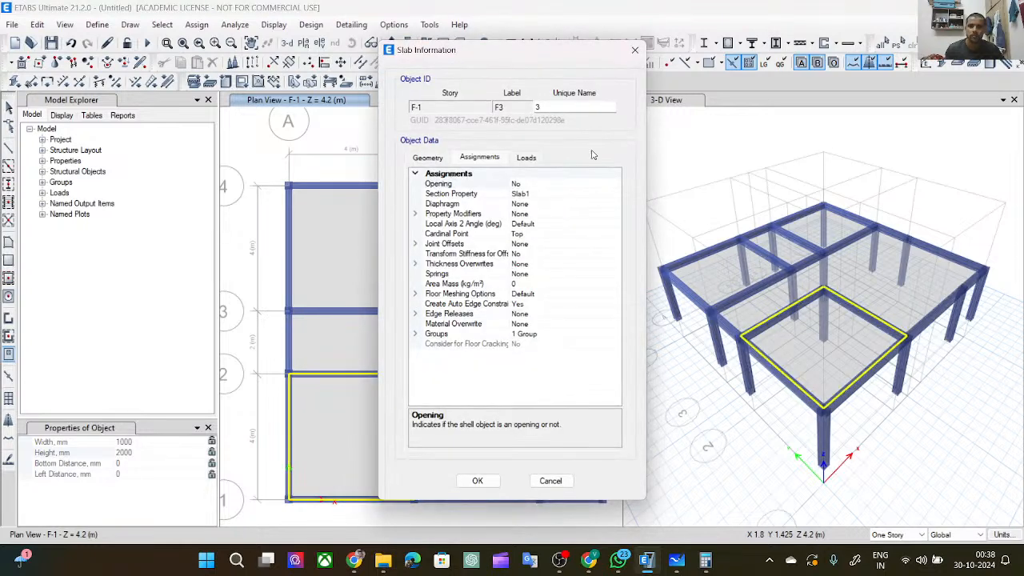
key("Escape")
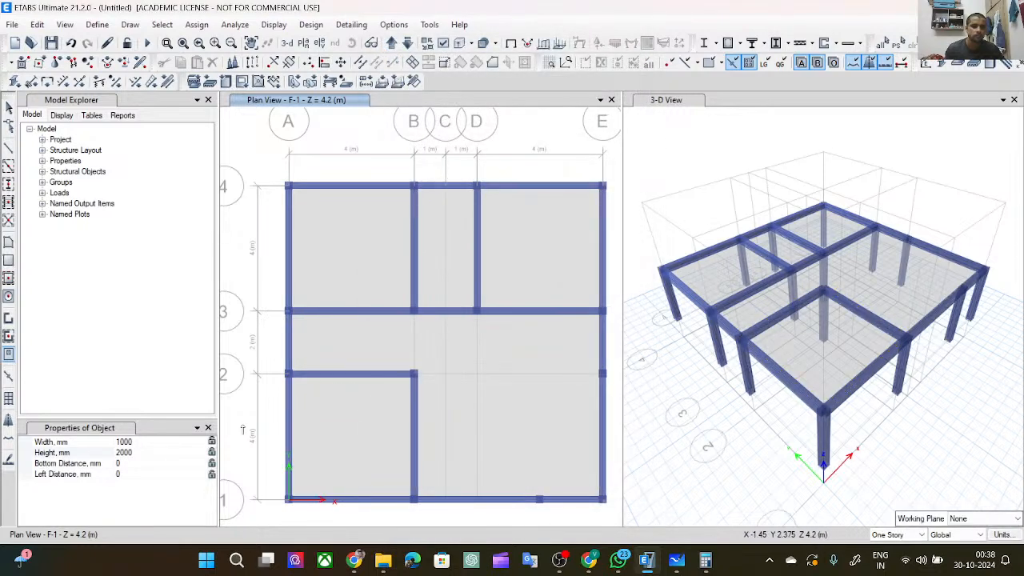
Set the opening's bottom distance to 1000 mm and left distance to 2000 mm and try placing it in the B-D panel again.
left_click(156, 463)
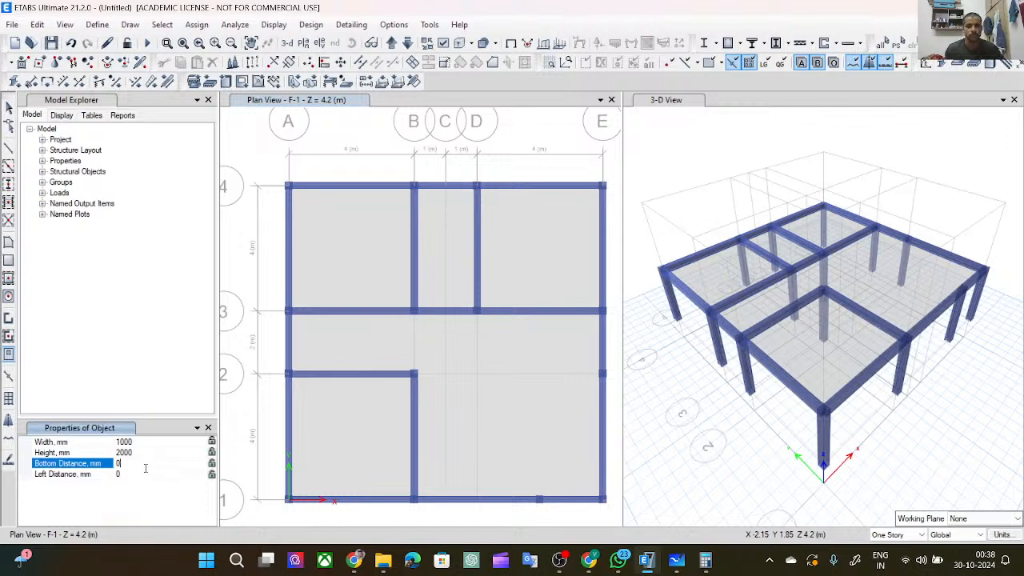
key("BackSpace")
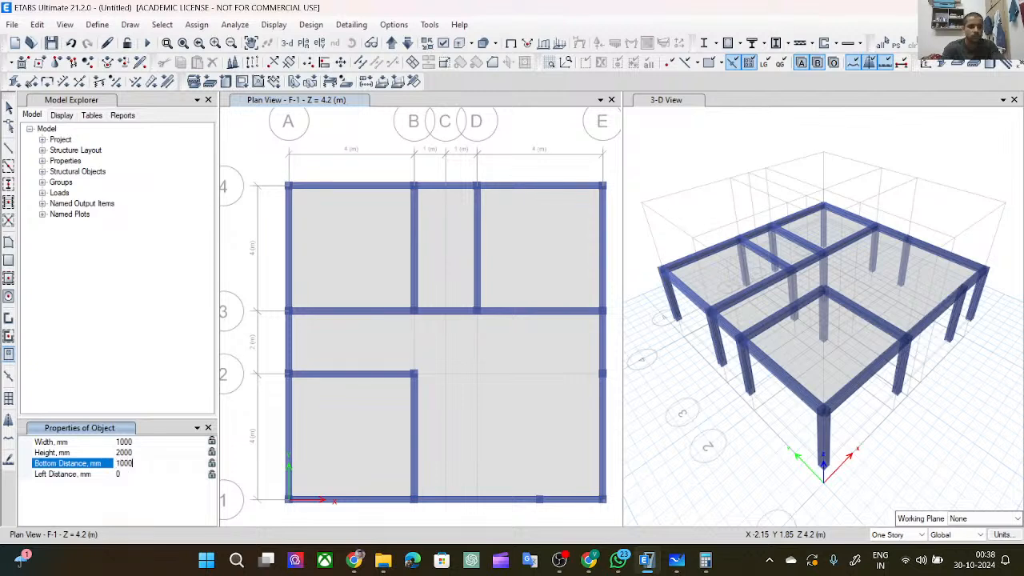
left_click(128, 474)
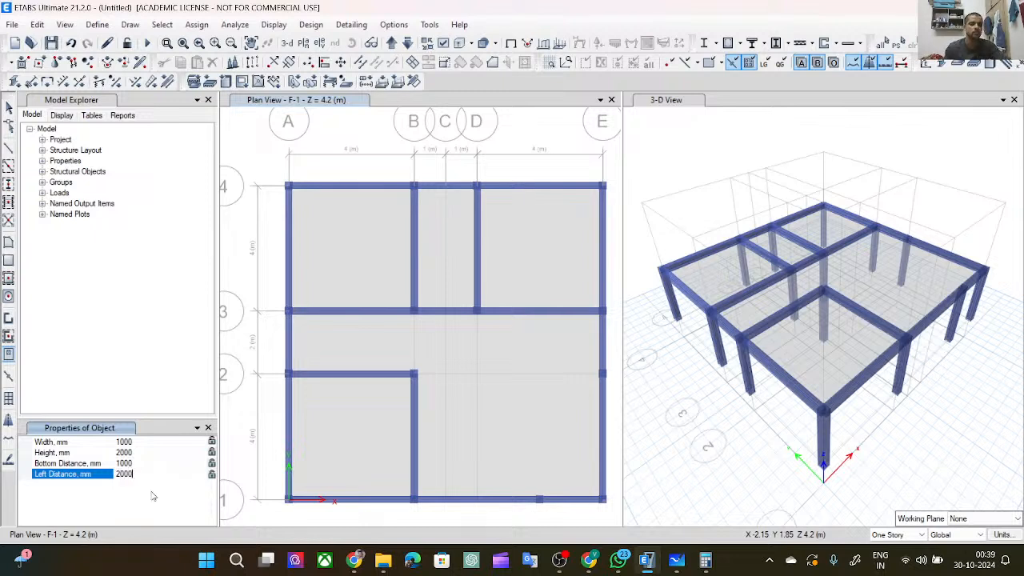
left_click(448, 269)
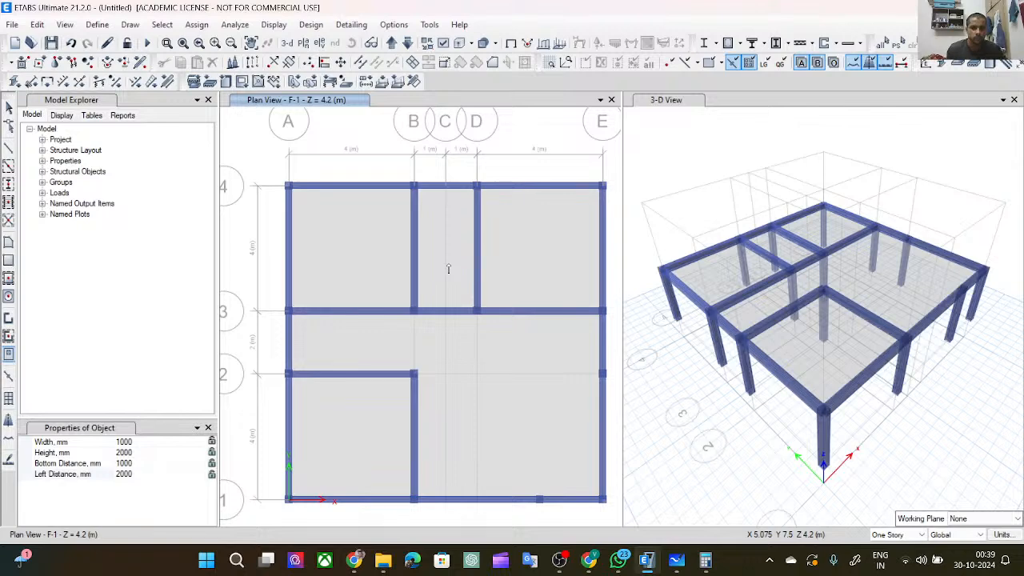
right_click(450, 269)
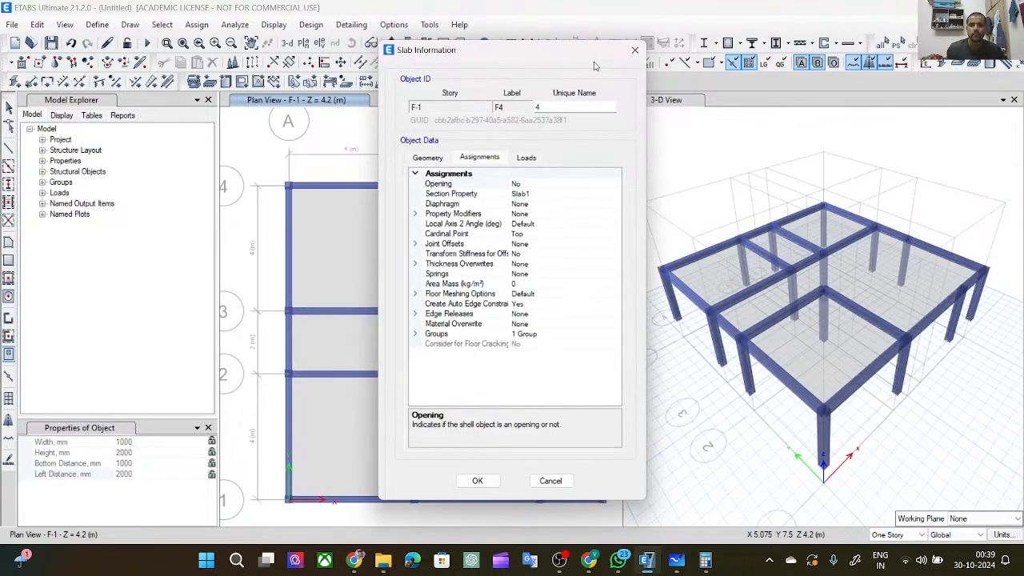
left_click(634, 50)
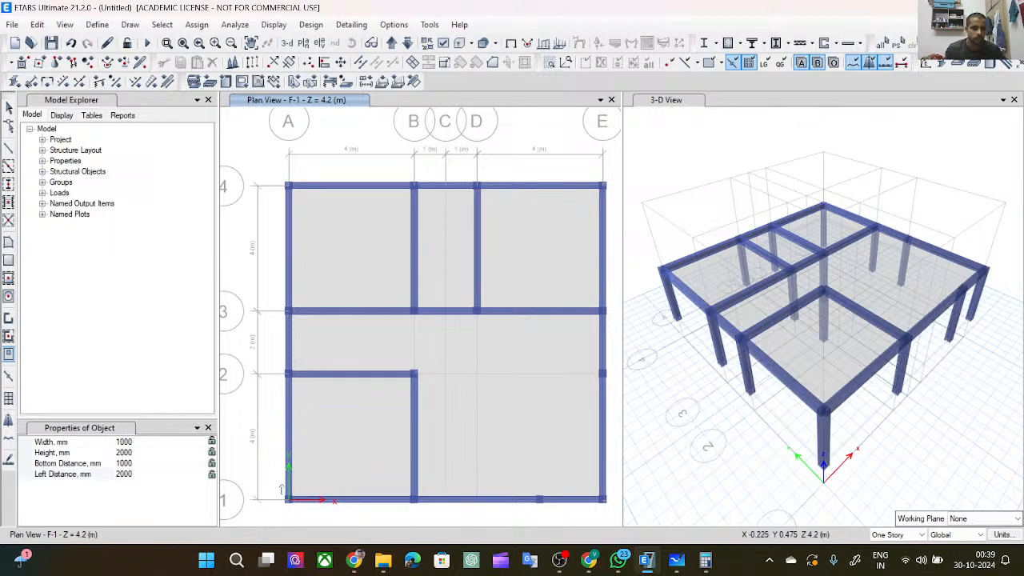
Recheck the wall opening's width, height and distance values and abandon the wall opening command.
left_click(135, 505)
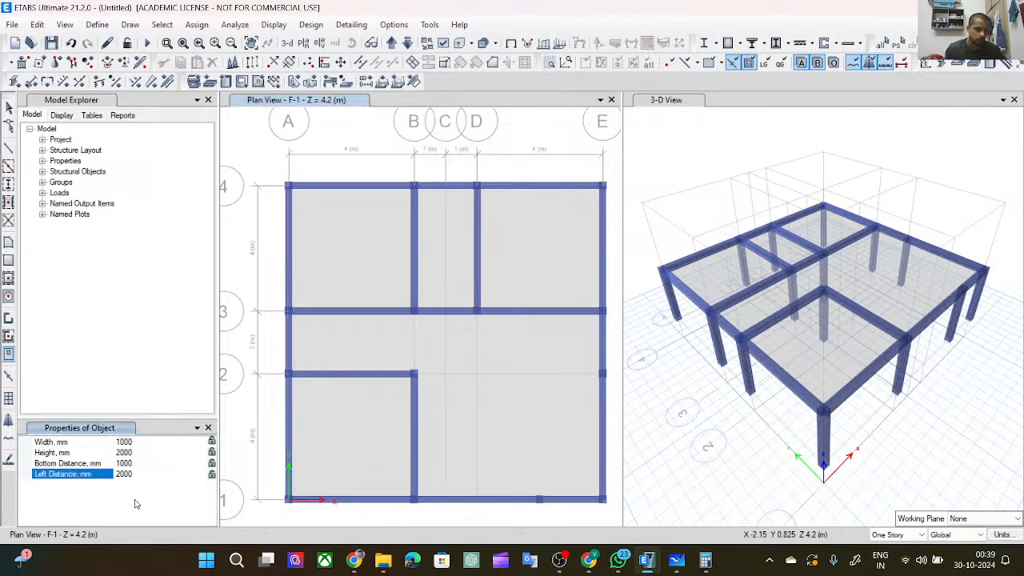
left_click(121, 443)
left_click(117, 453)
left_click(117, 464)
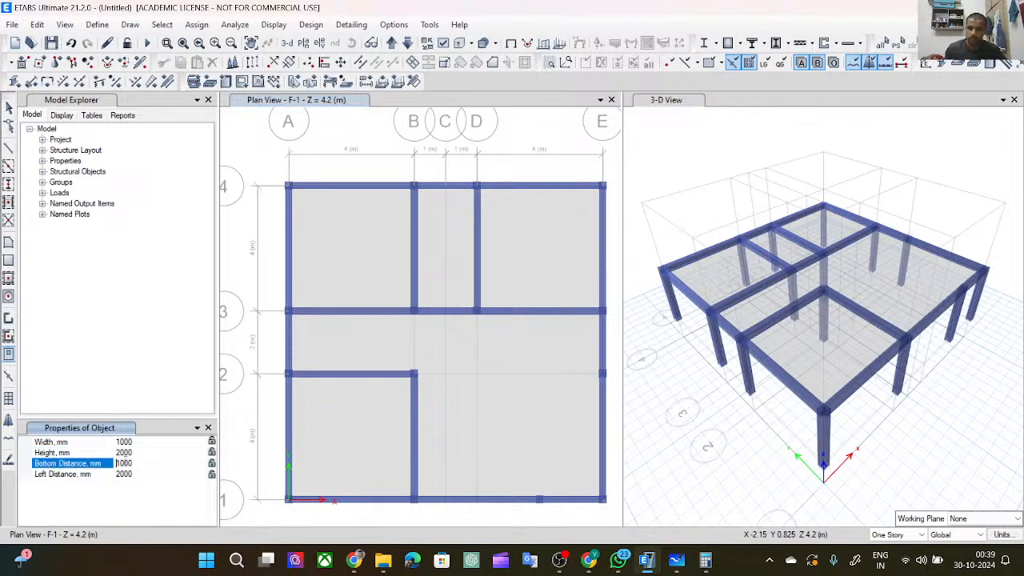
left_click(137, 442)
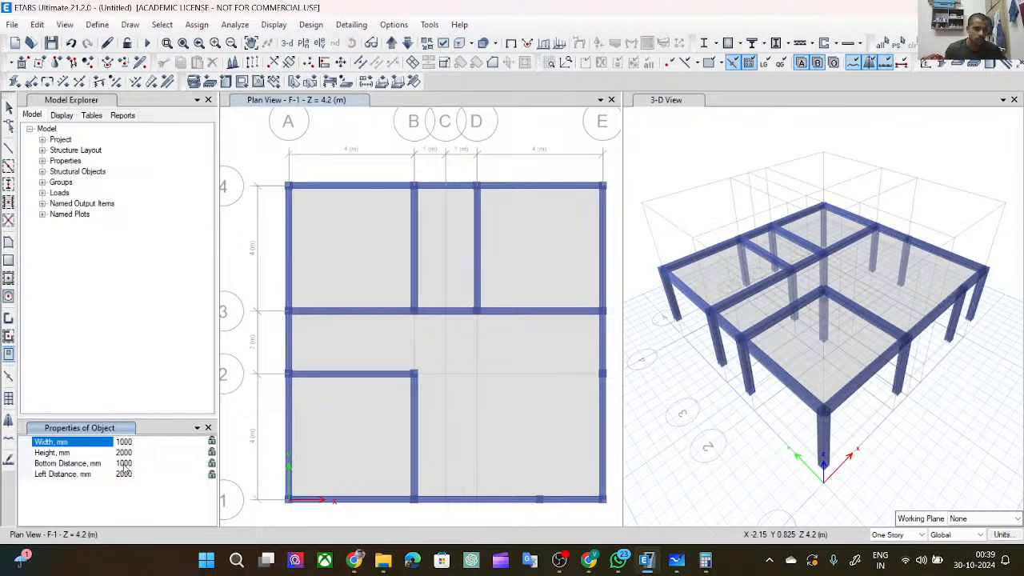
left_click(138, 463)
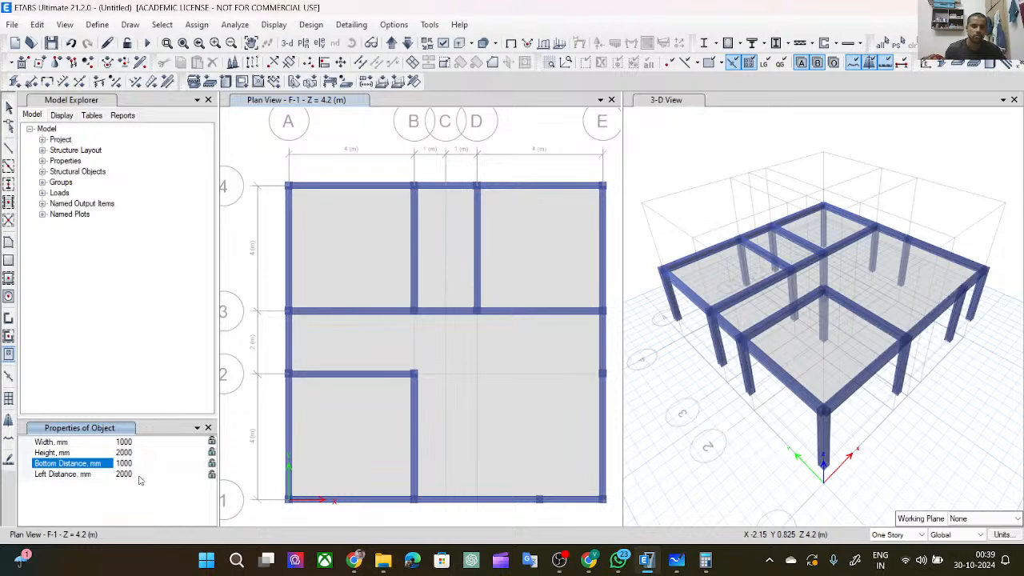
left_click(208, 428)
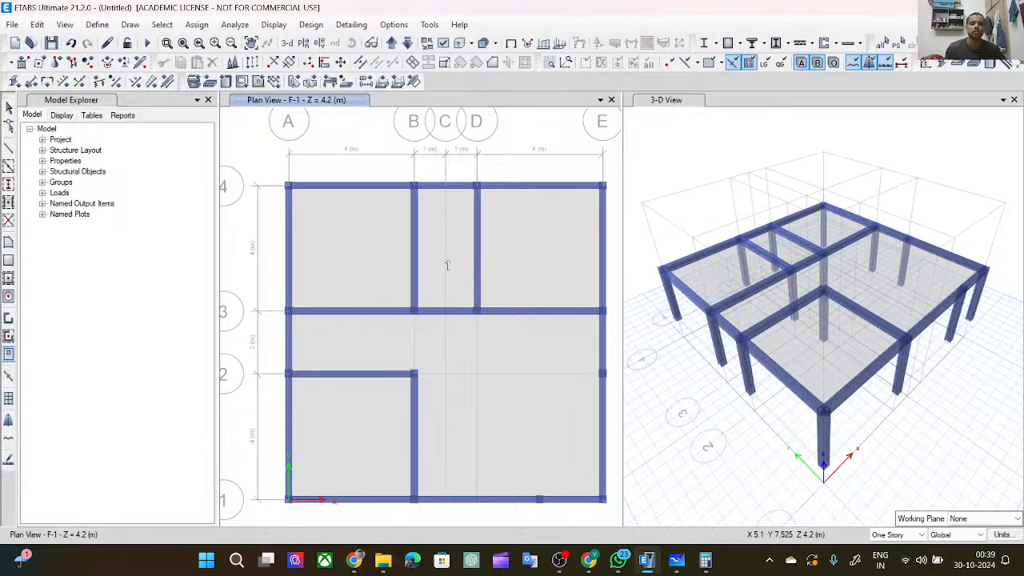
key("Escape")
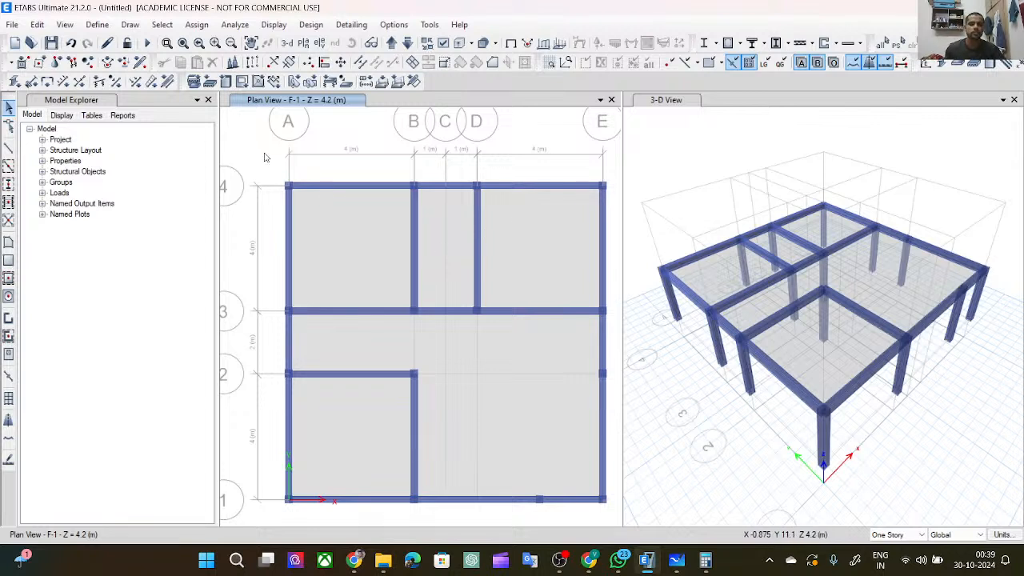
Select the entire F-1 floor with its beams, columns and slabs and replicate it on the roof story.
left_click_drag(264, 153, 616, 519)
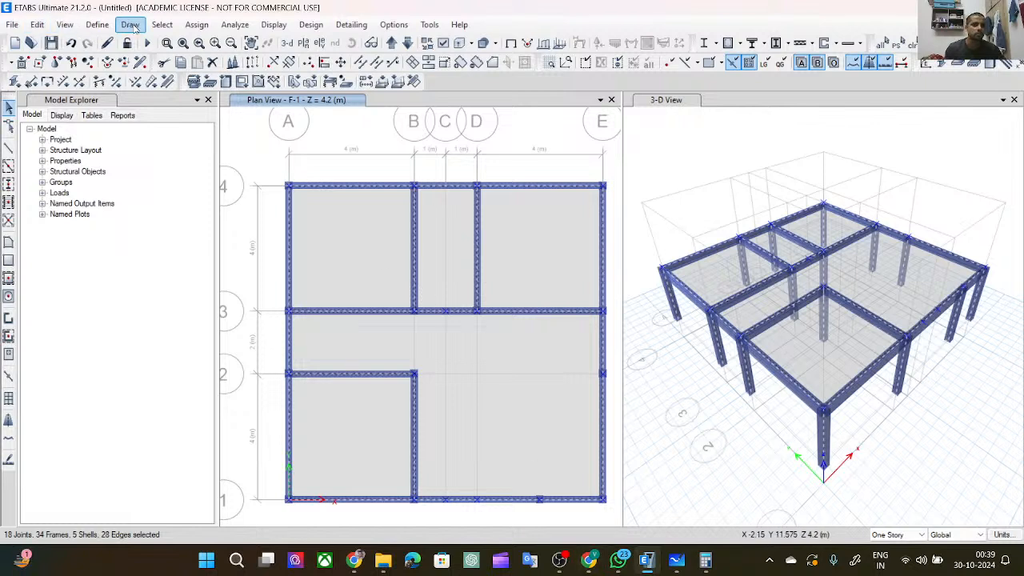
left_click(37, 25)
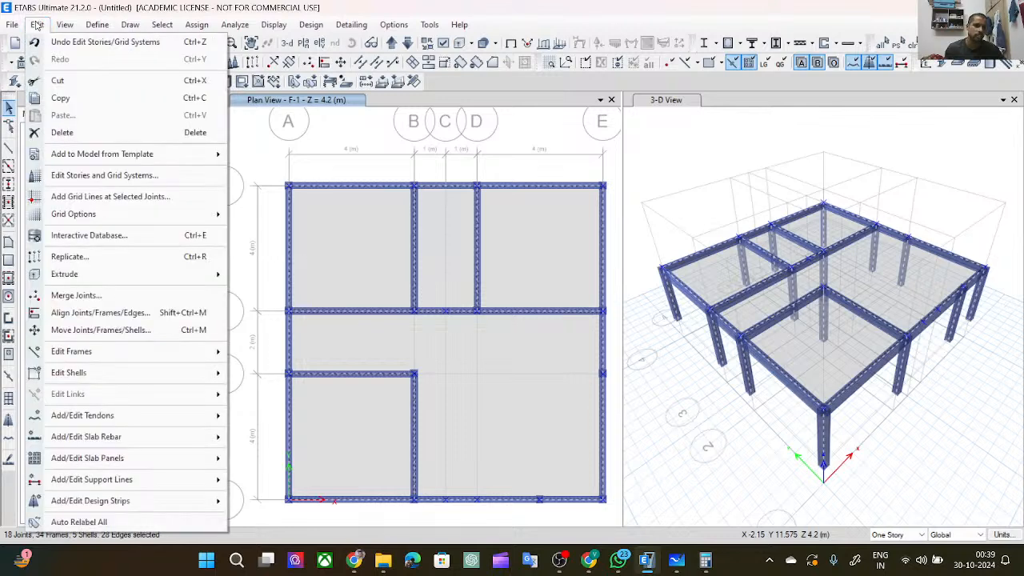
left_click(67, 257)
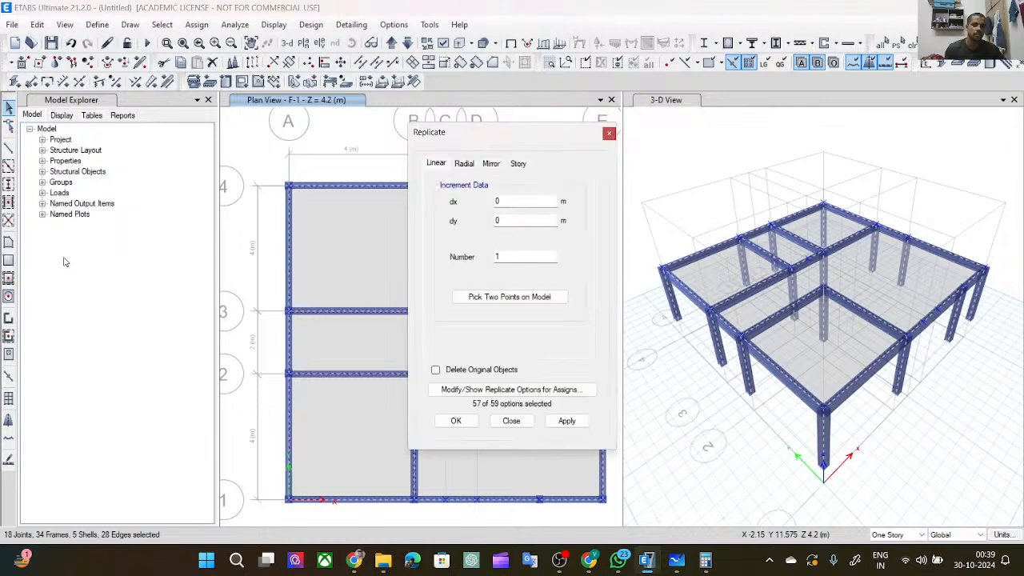
left_click(519, 163)
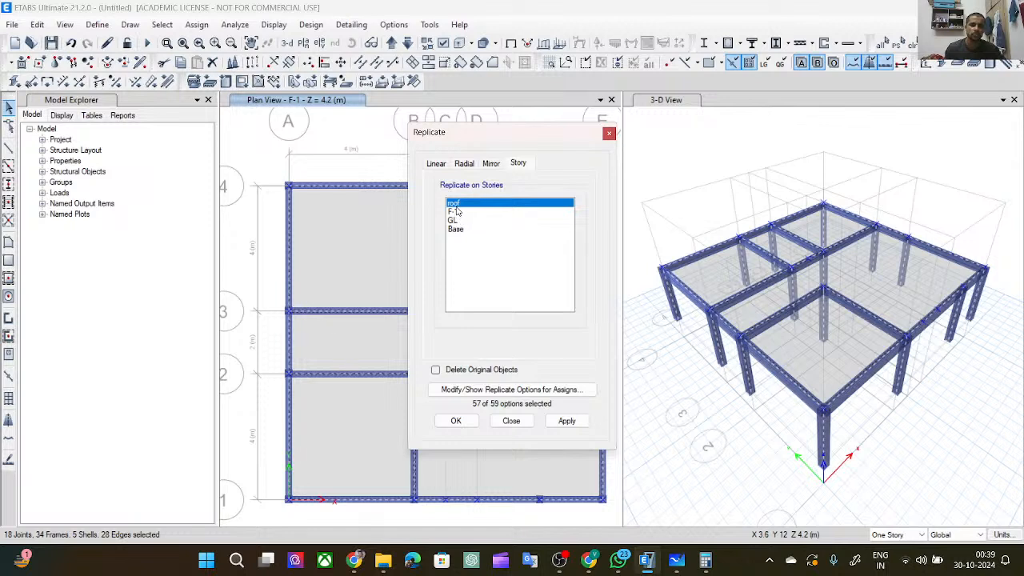
left_click(563, 422)
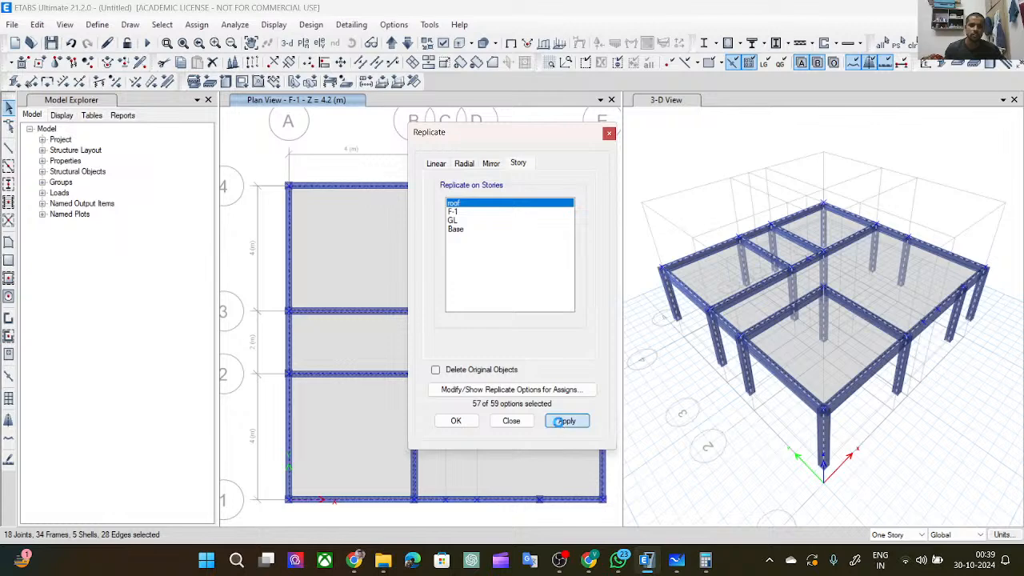
left_click(460, 421)
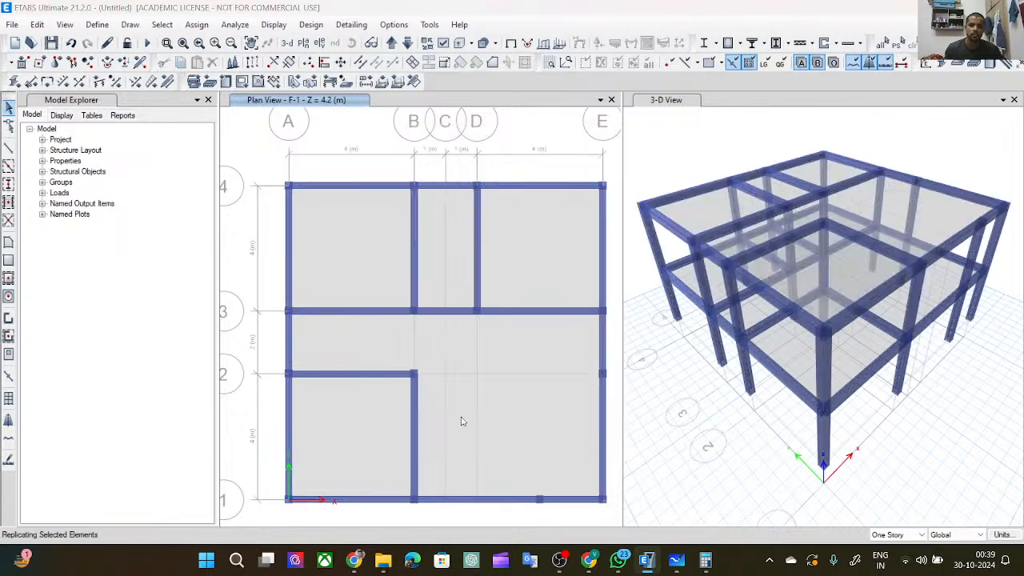
left_click(637, 273)
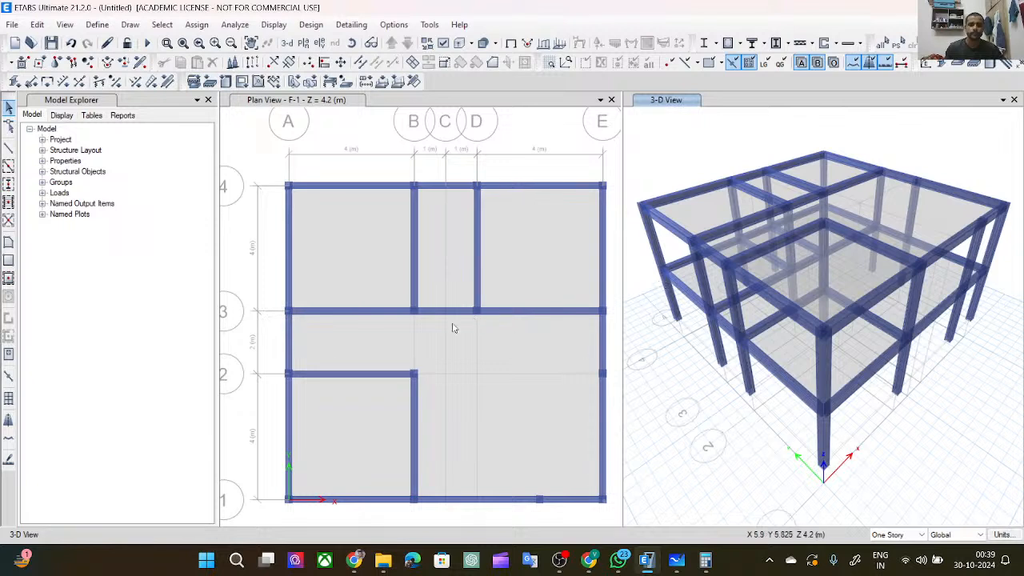
left_click(370, 133)
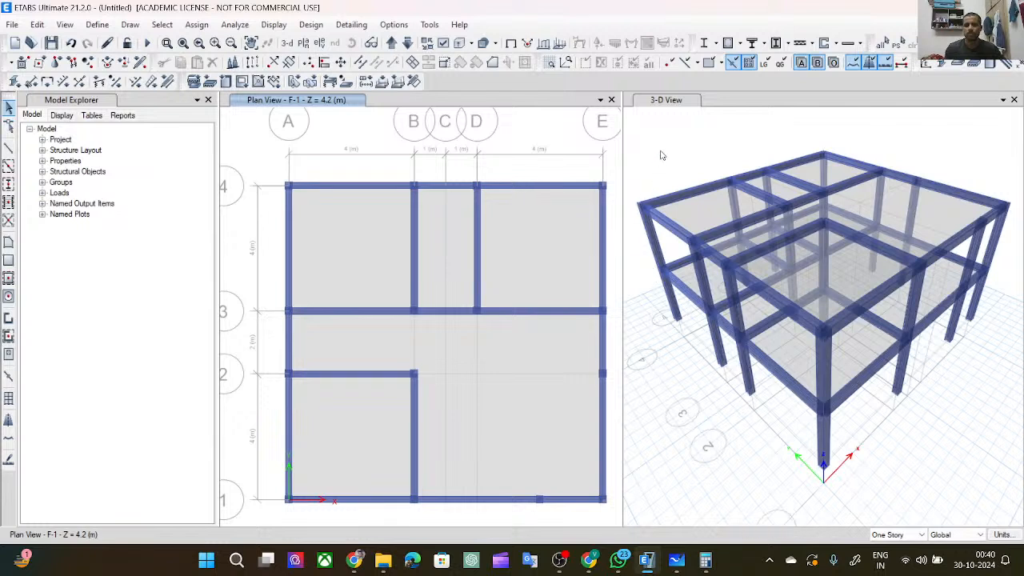
left_click(635, 270)
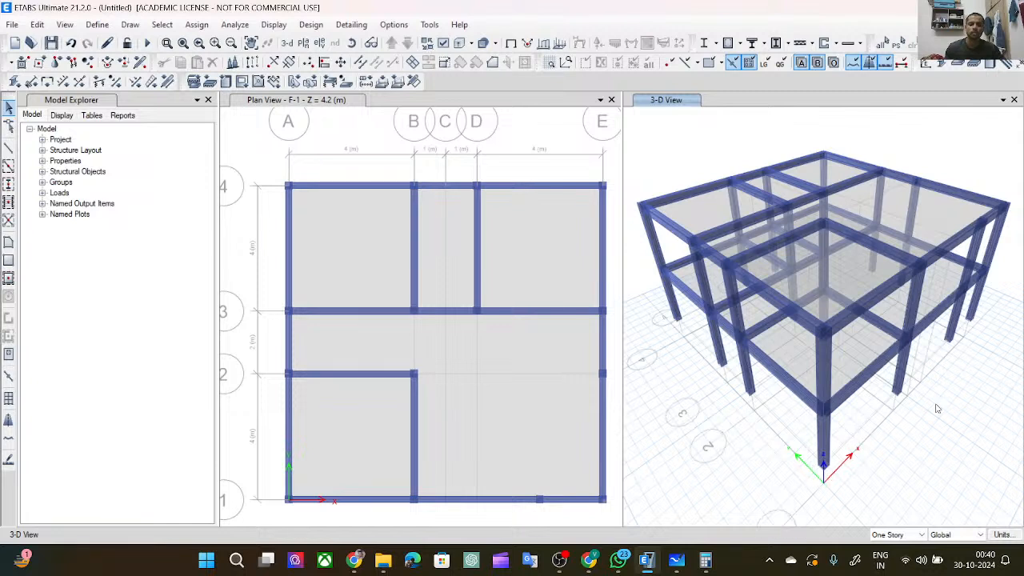
Replace the 3-D view with the plan view of the GL story.
left_click(304, 44)
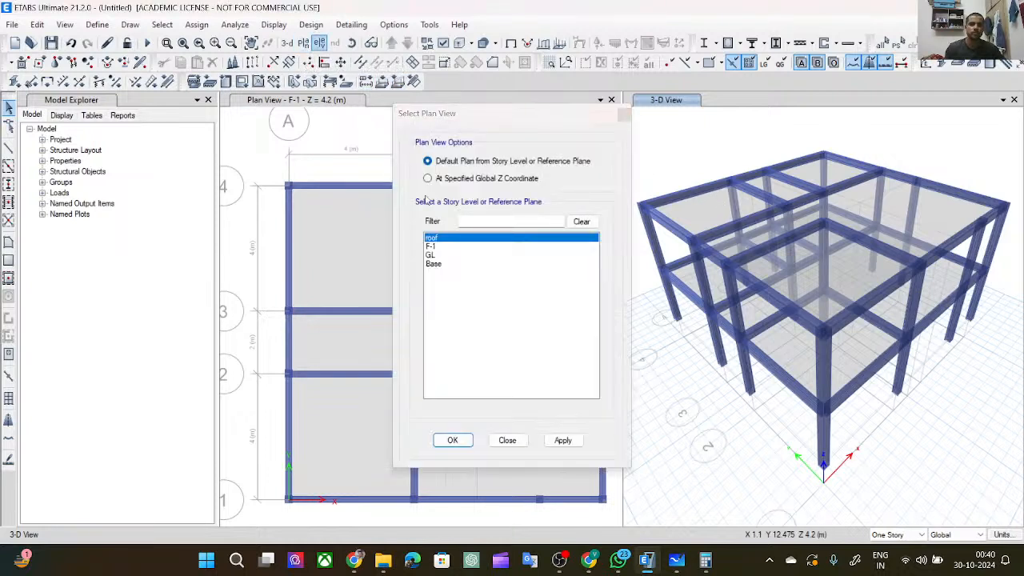
left_click(560, 255)
left_click(564, 442)
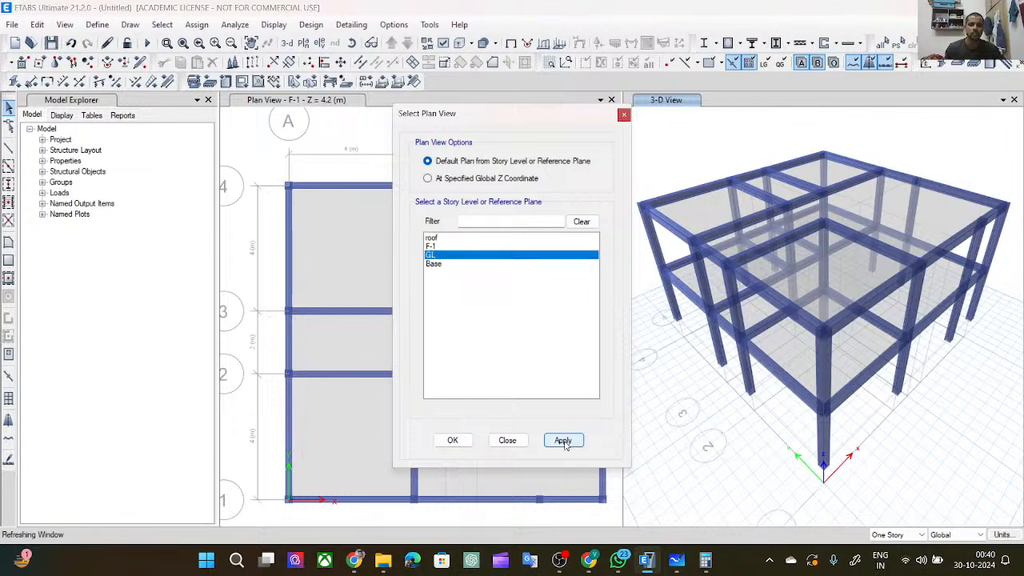
left_click(453, 441)
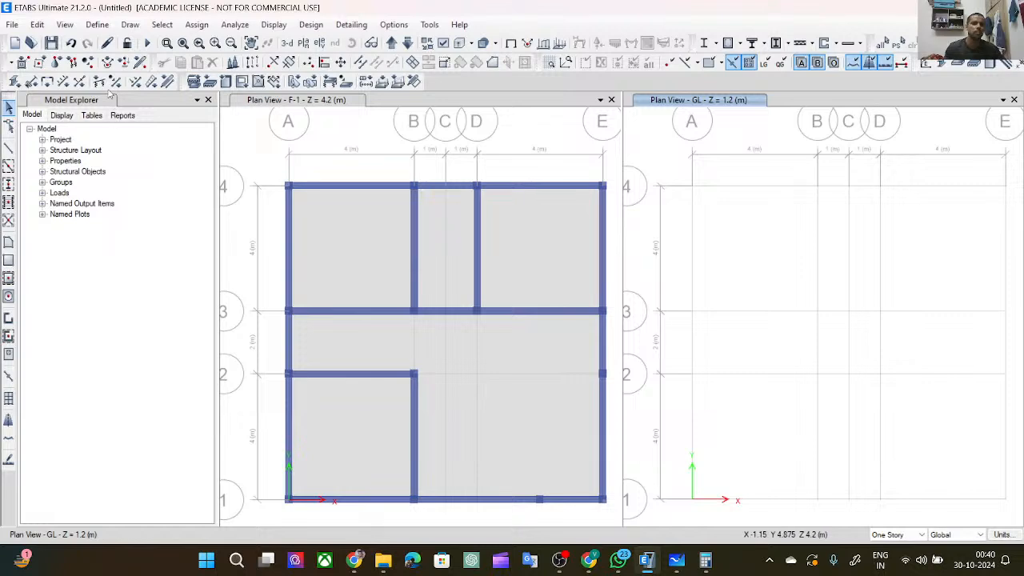
Add a new concrete rectangular frame section with a depth of 300 mm and a width of 300 mm.
left_click(88, 26)
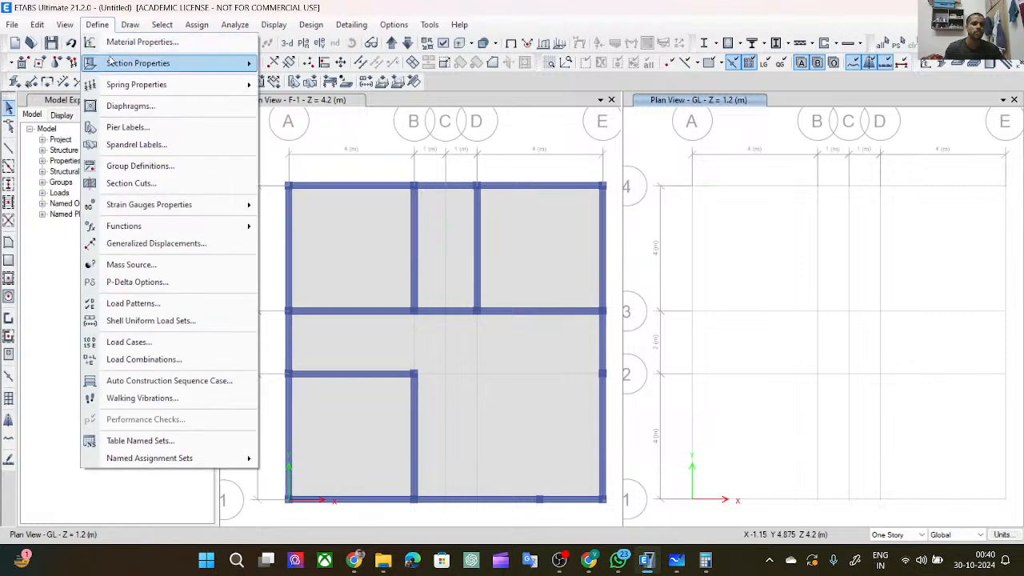
mouse_move(212, 69)
left_click(312, 65)
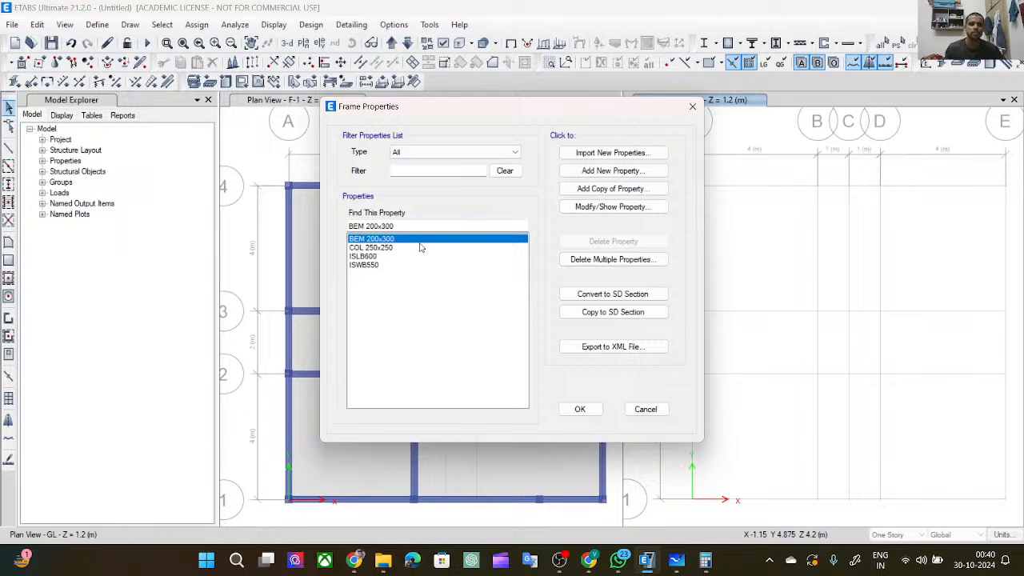
left_click(610, 170)
left_click(286, 246)
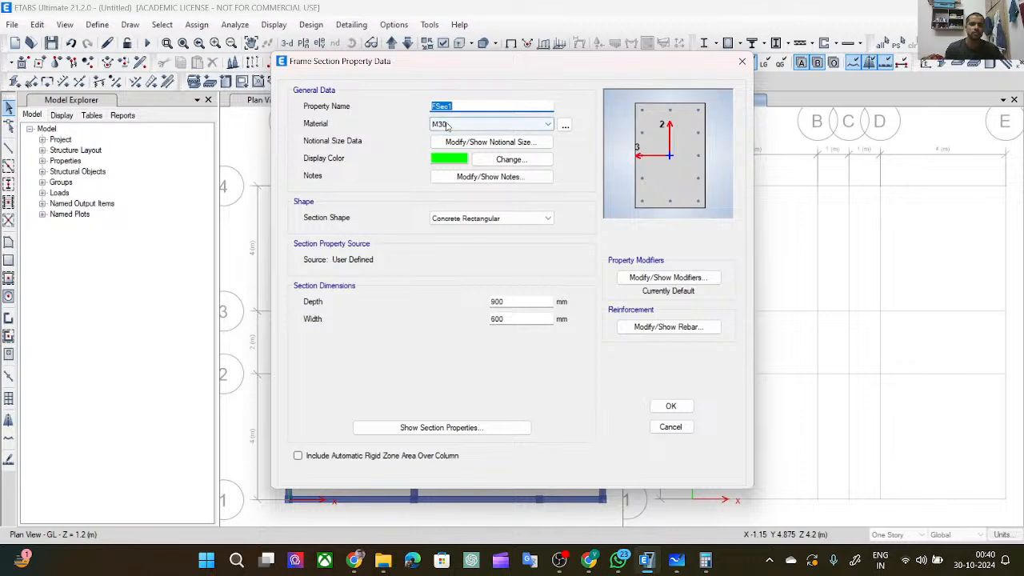
double_click(513, 301)
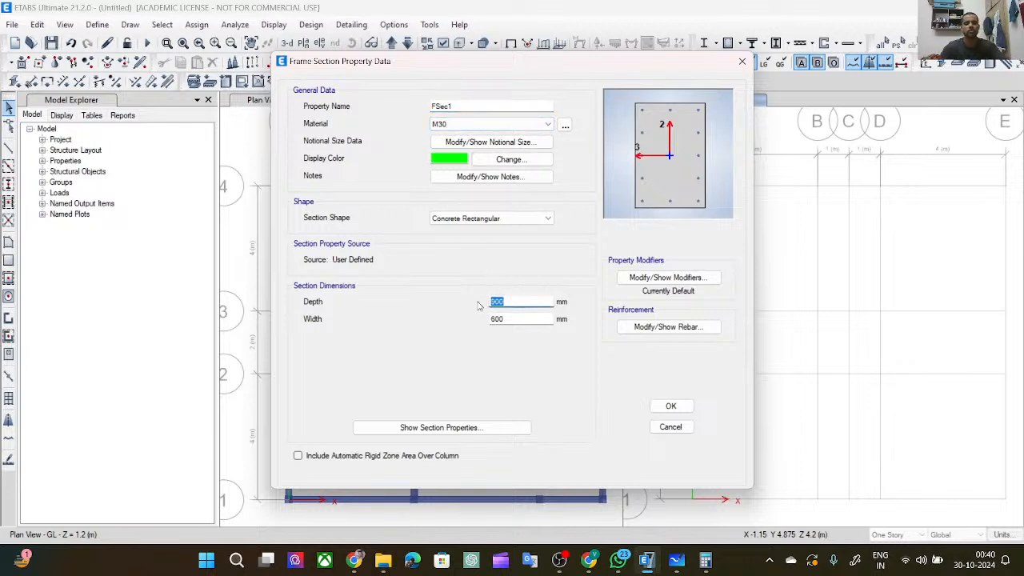
type("3")
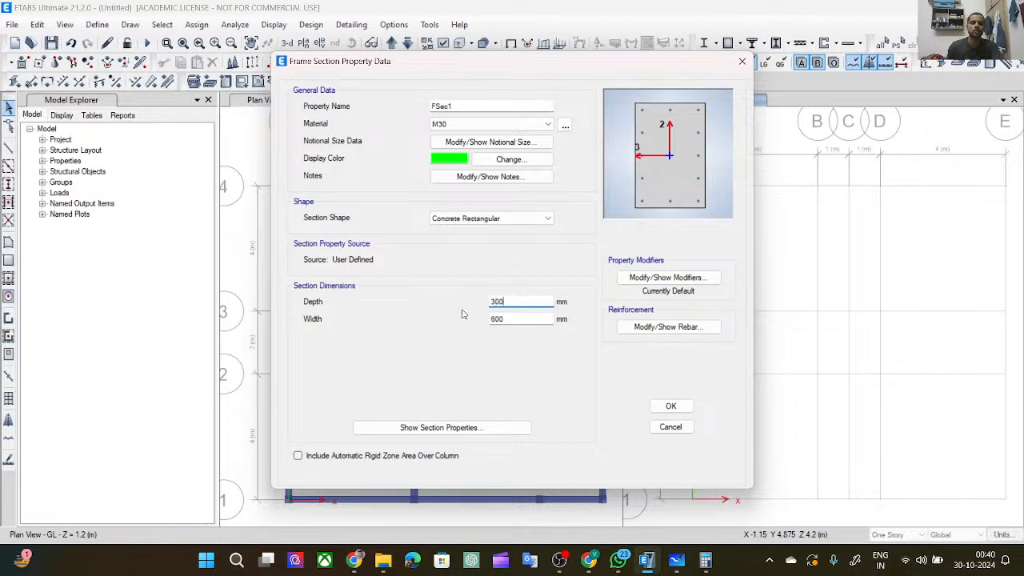
left_click(505, 318)
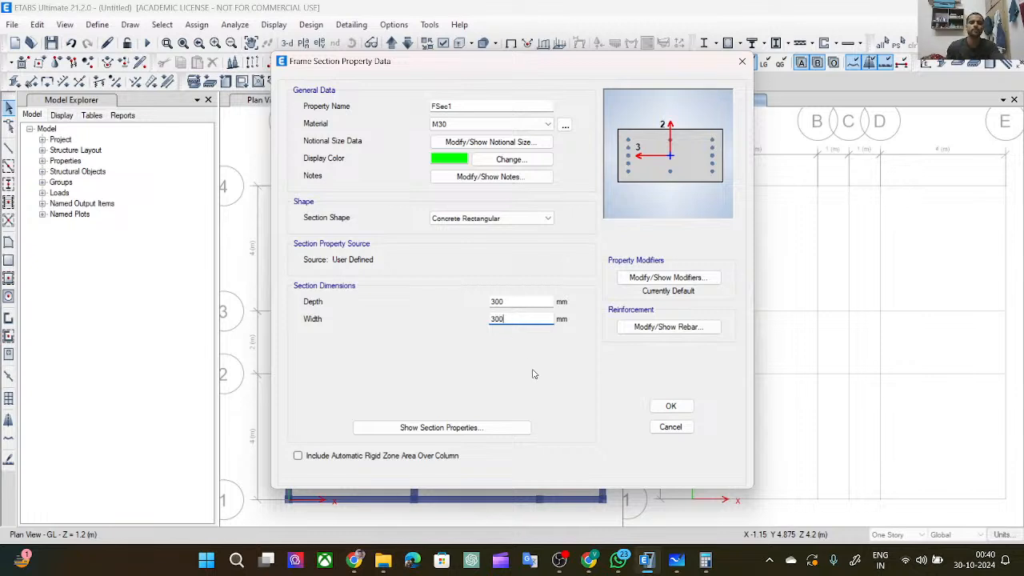
Set the new section's stiffness modifiers for moment of inertia about the 2 and 3 axes to 0.7.
left_click(647, 279)
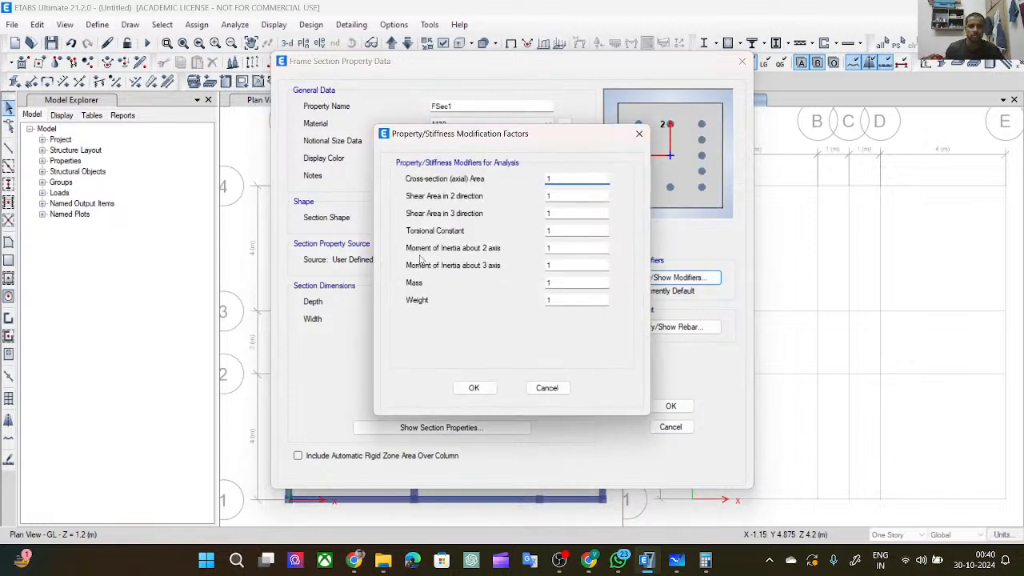
left_click(563, 249)
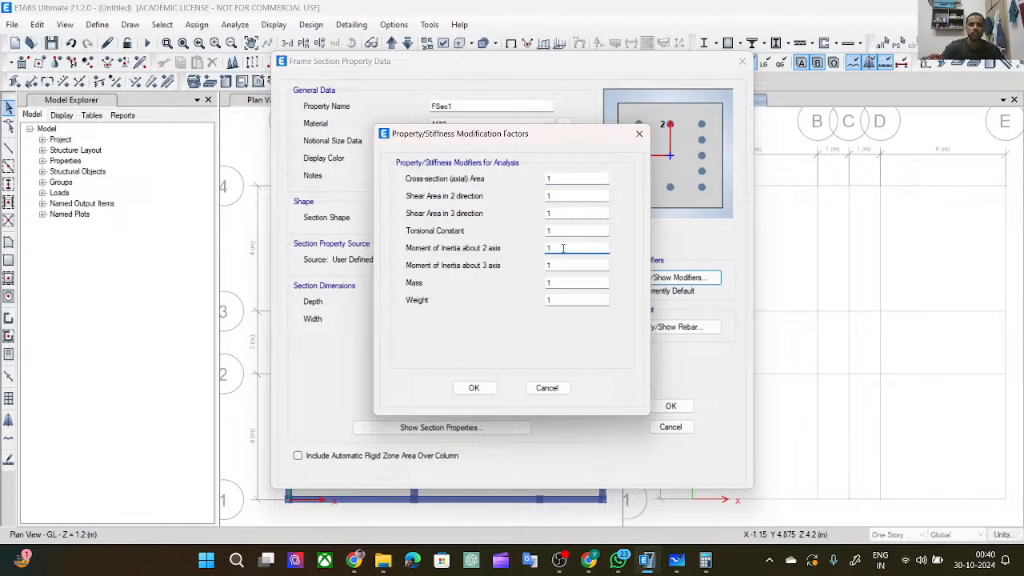
type("0.7")
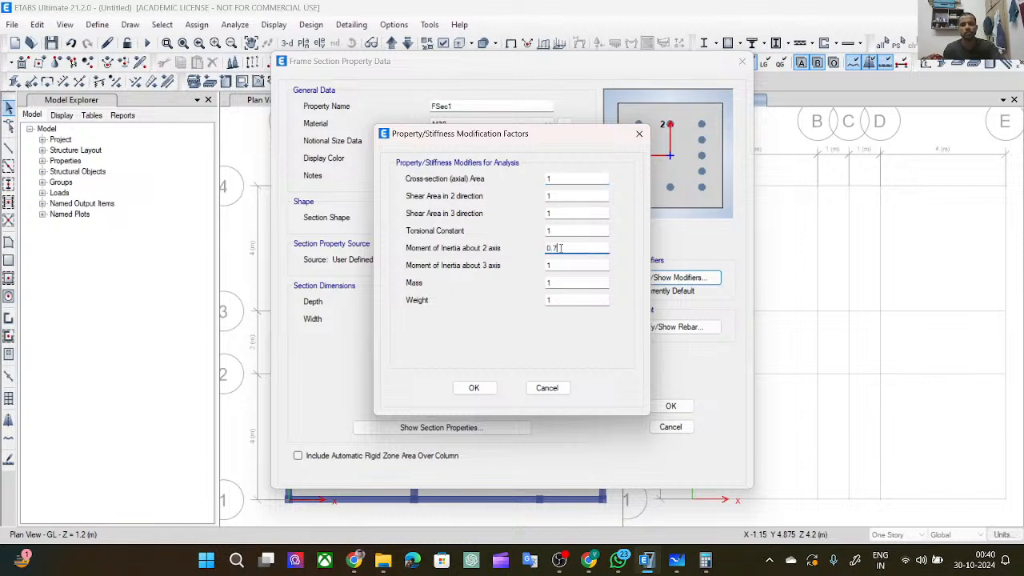
left_click(558, 265)
key("BackSpace")
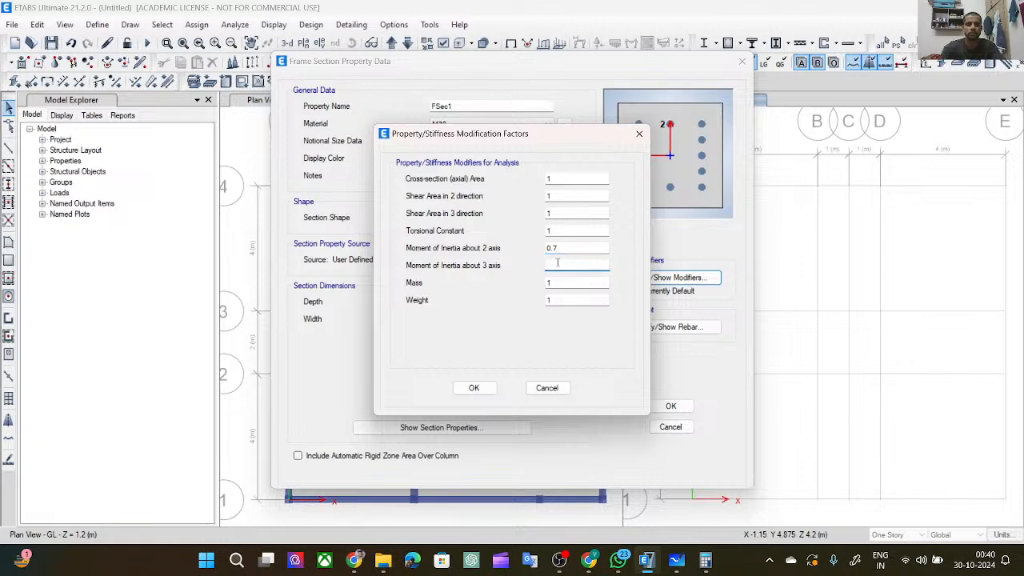
type("0.7")
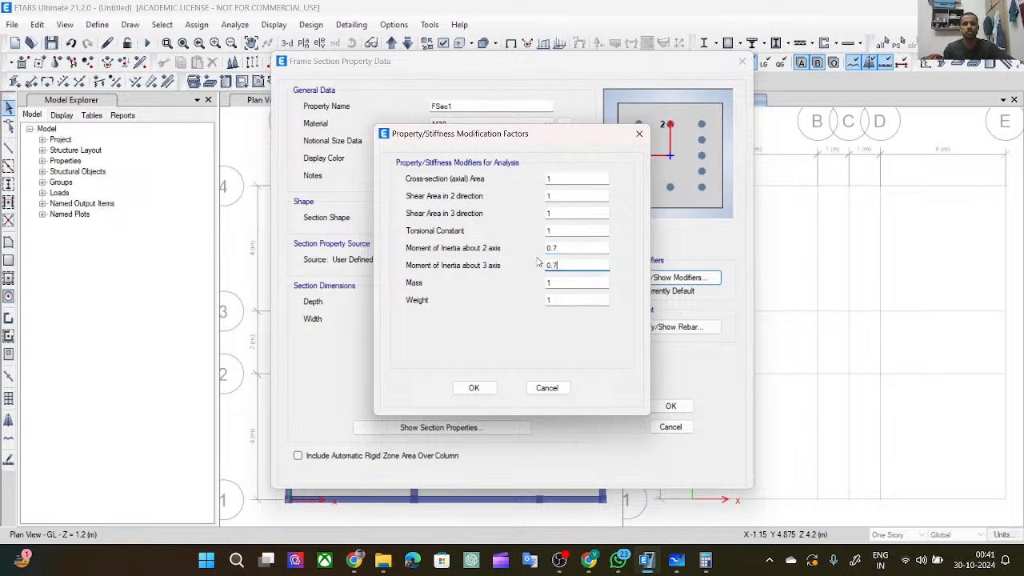
left_click(474, 388)
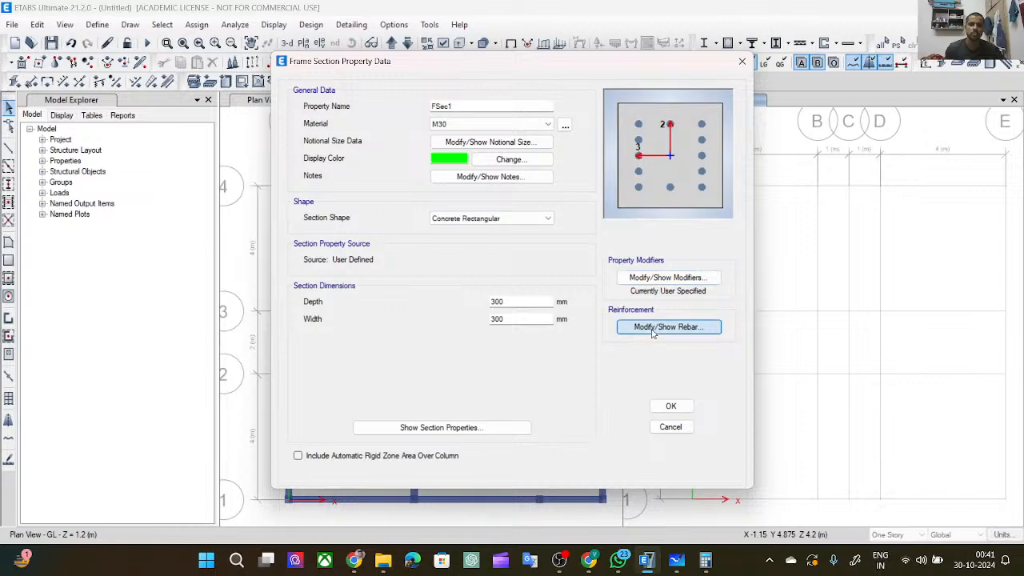
Set the column section's rebar materials to HYSD415 for longitudinal bars and HYSD500 for confinement ties.
left_click(653, 330)
left_click(614, 120)
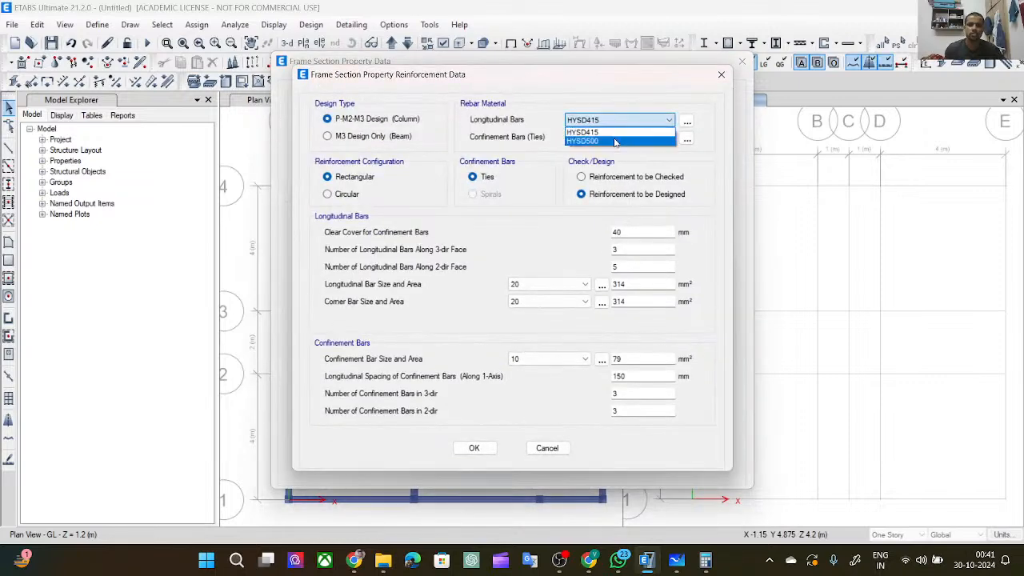
left_click(615, 135)
left_click(616, 137)
left_click(613, 158)
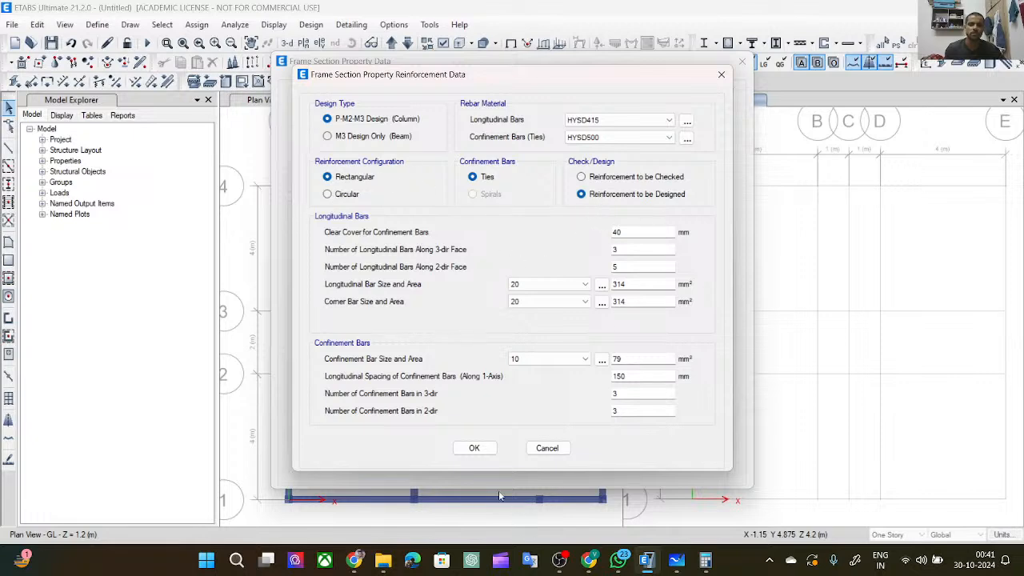
left_click(462, 450)
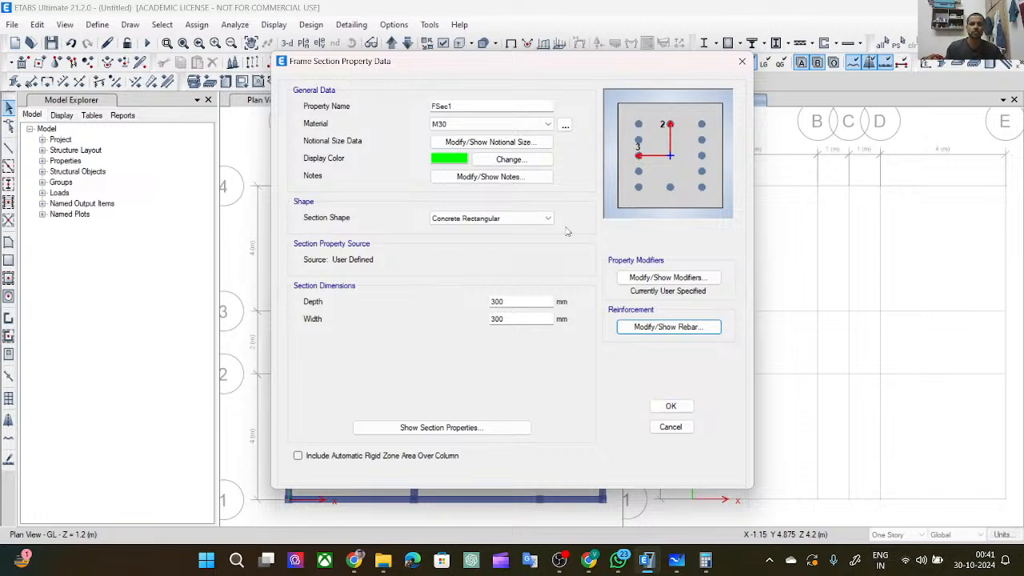
Assign material M20 to the section, name it COL 300x300 and save the frame properties.
left_click(540, 122)
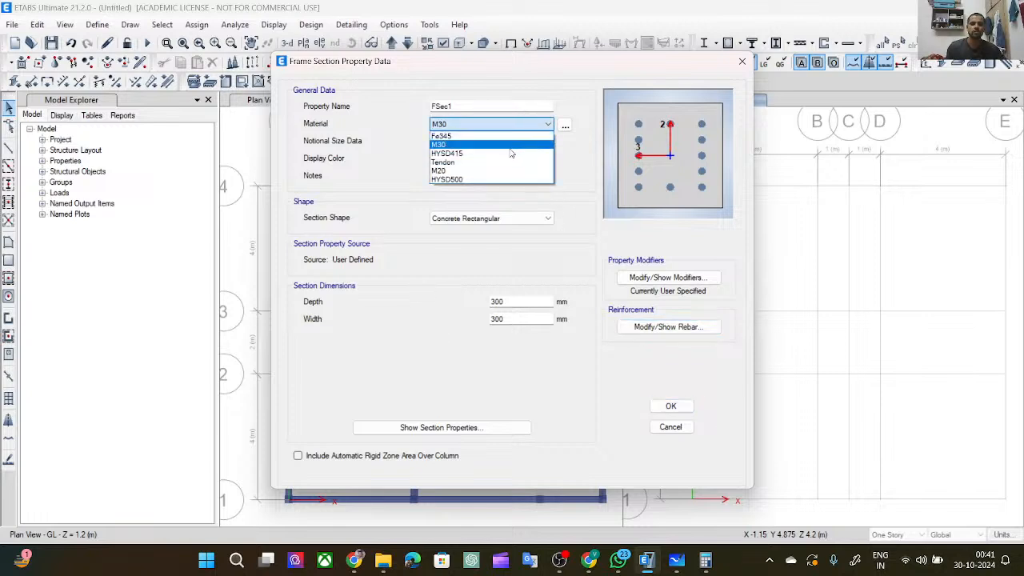
left_click(497, 175)
double_click(494, 105)
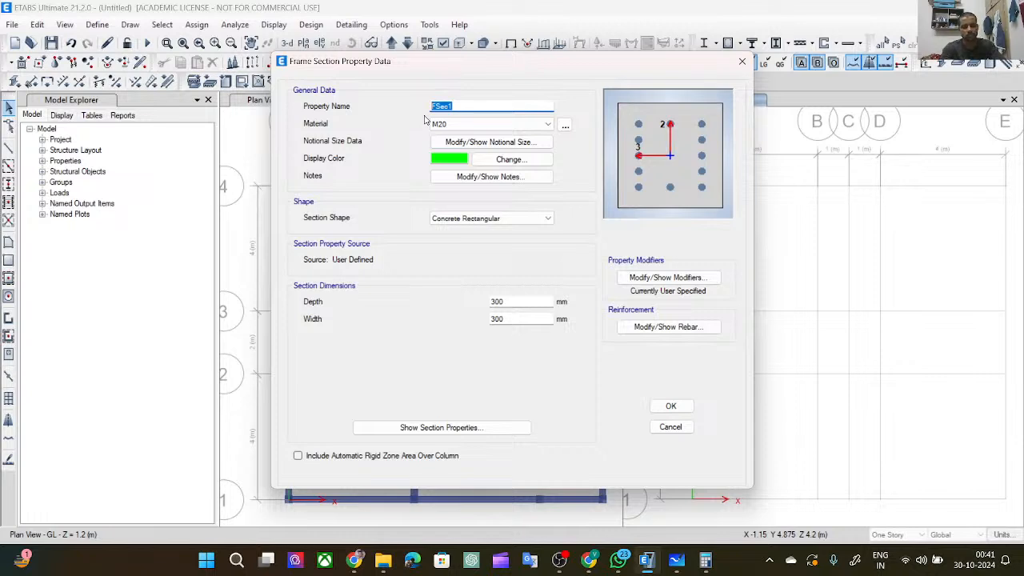
type("c")
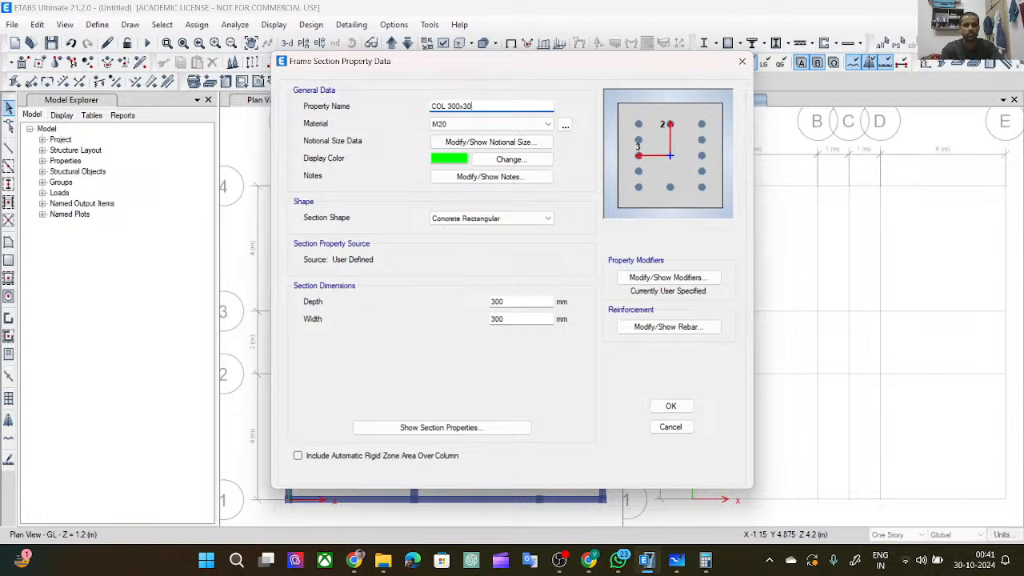
left_click(670, 406)
left_click(580, 409)
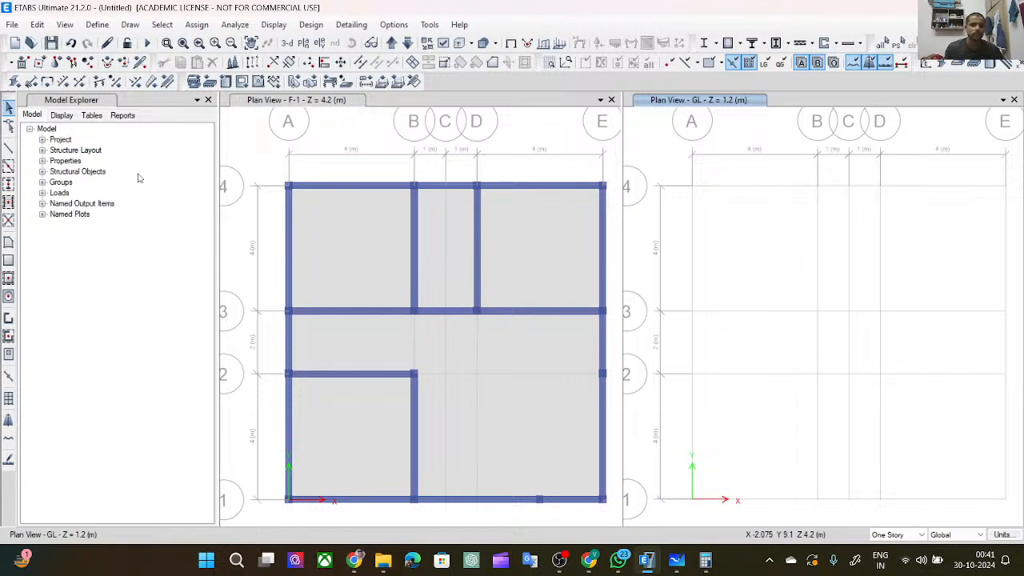
Show the 3-D view in place of the F-1 plan and make the GL plan the active view.
left_click(516, 145)
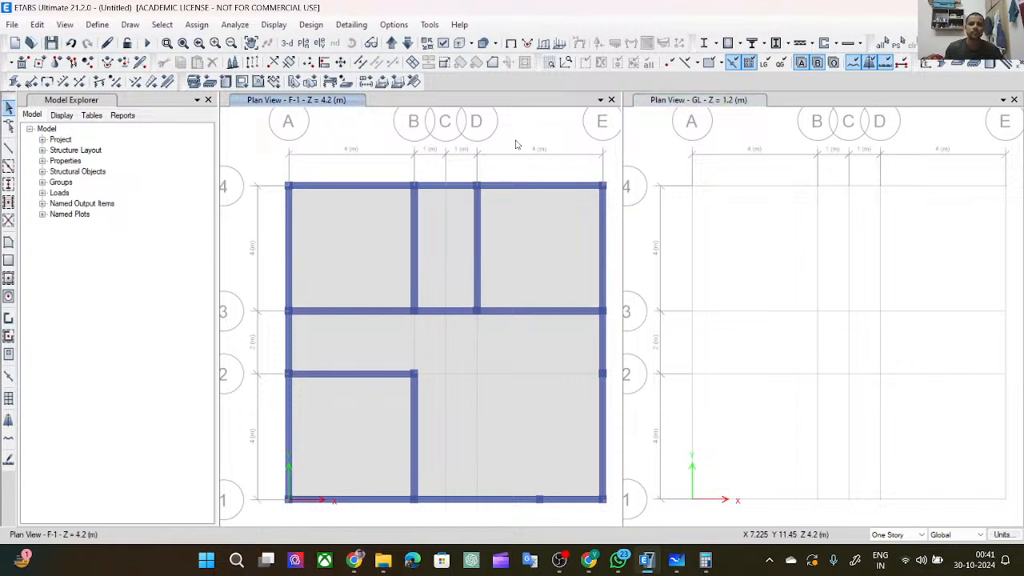
left_click(286, 43)
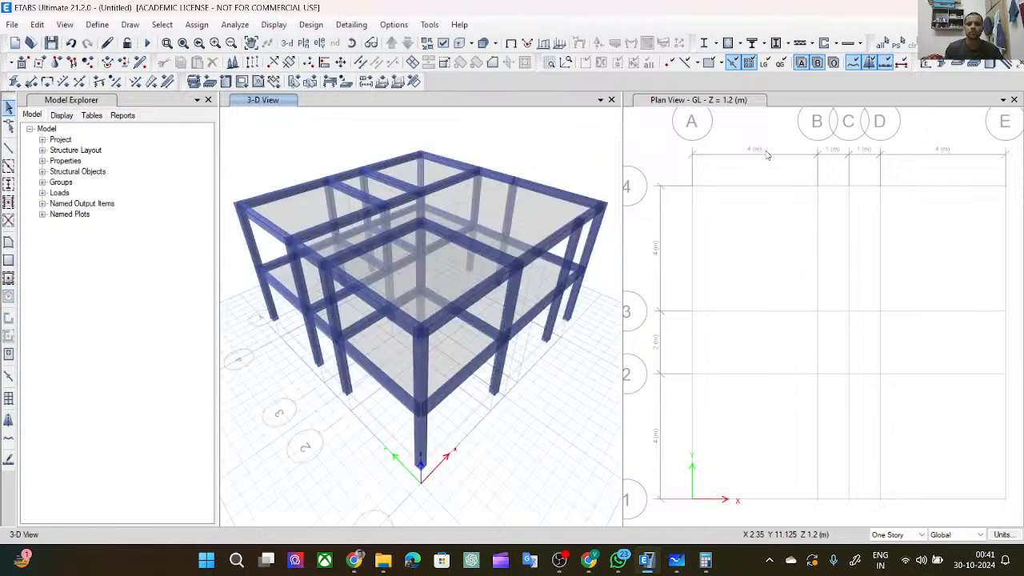
left_click(751, 171)
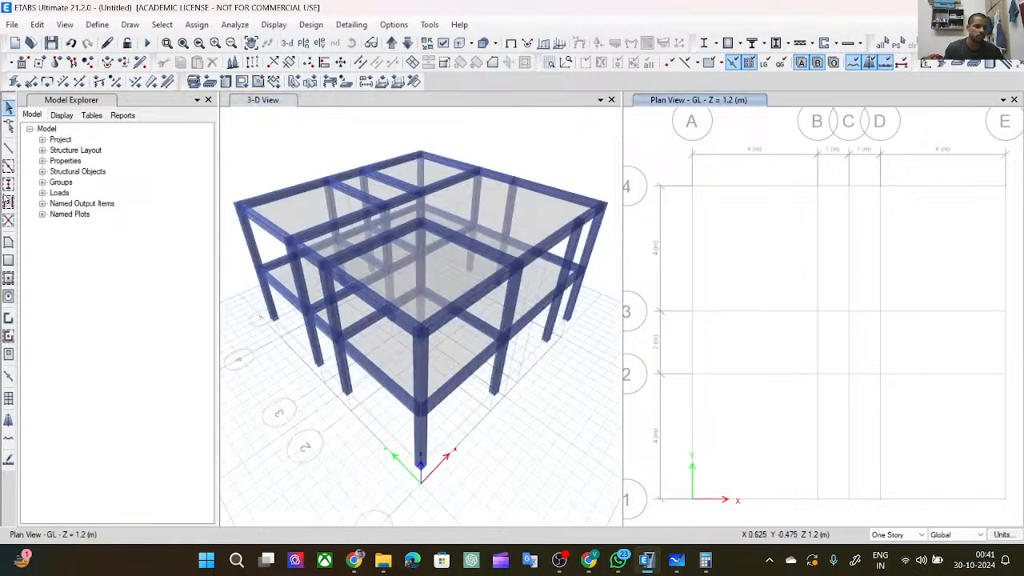
Set up column drawing with property COL 300x300 and a plan offset Y of 0 mm.
left_click(8, 183)
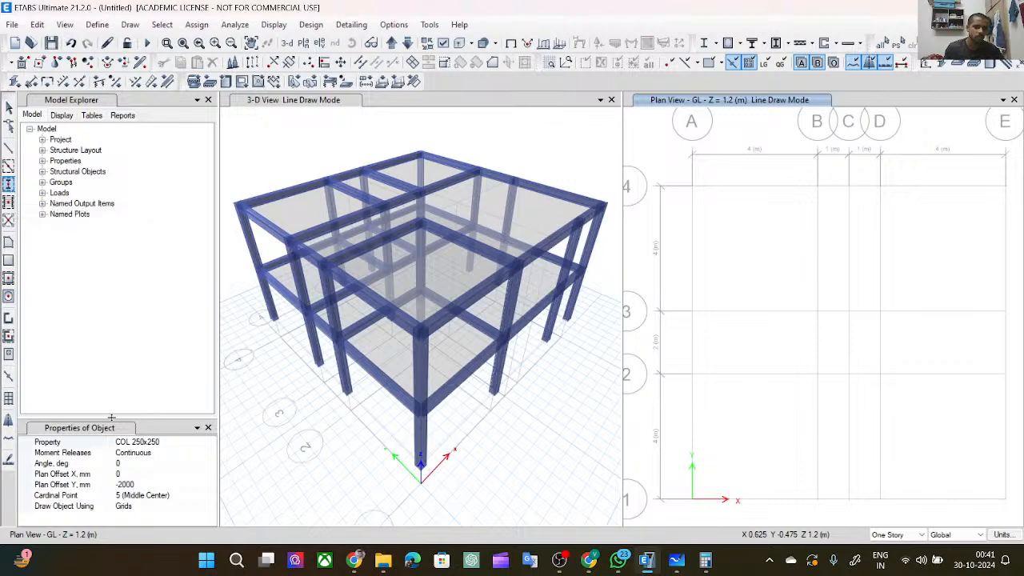
left_click(144, 443)
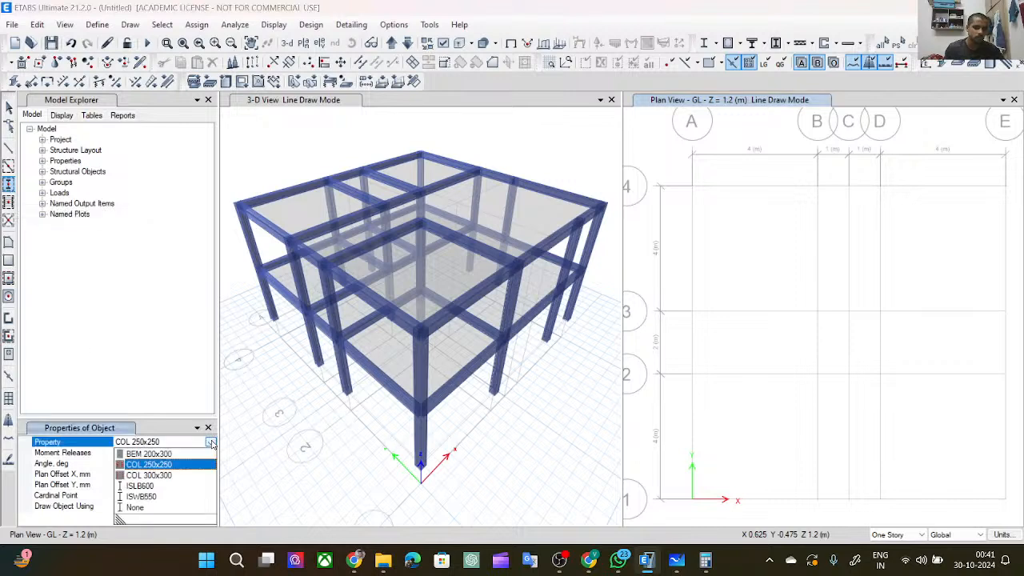
left_click(212, 443)
left_click(192, 474)
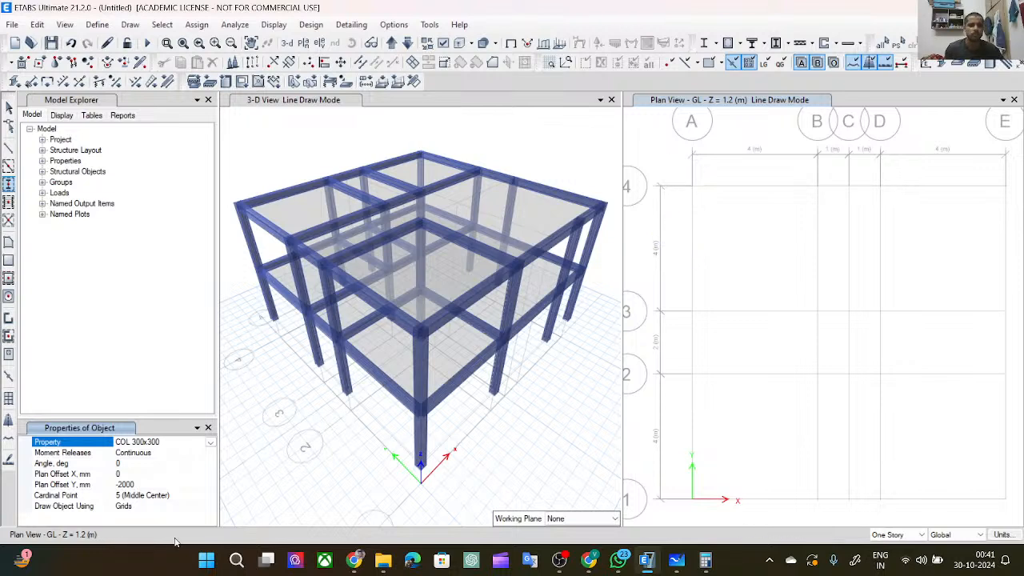
left_click(139, 485)
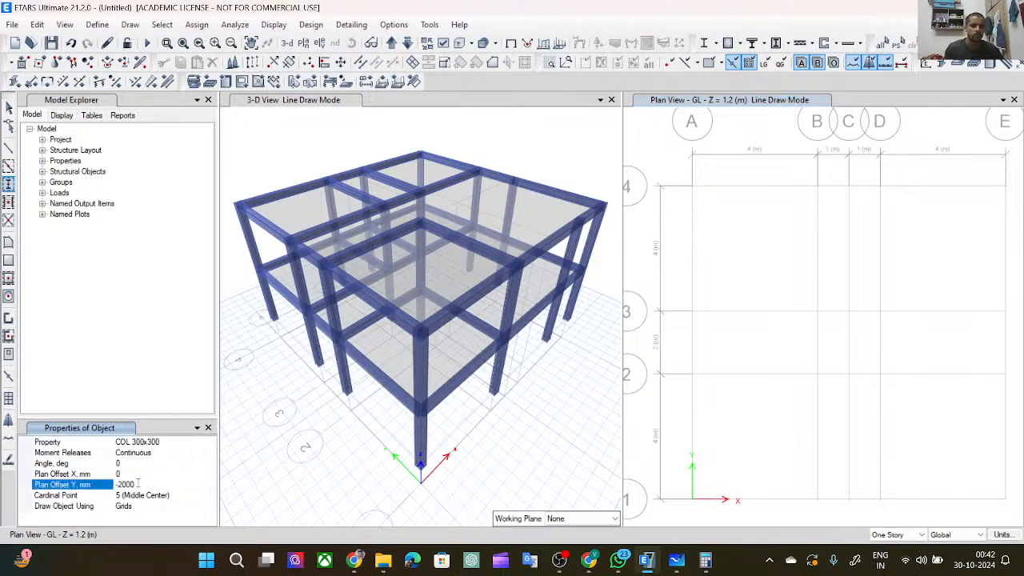
left_click_drag(139, 484, 118, 485)
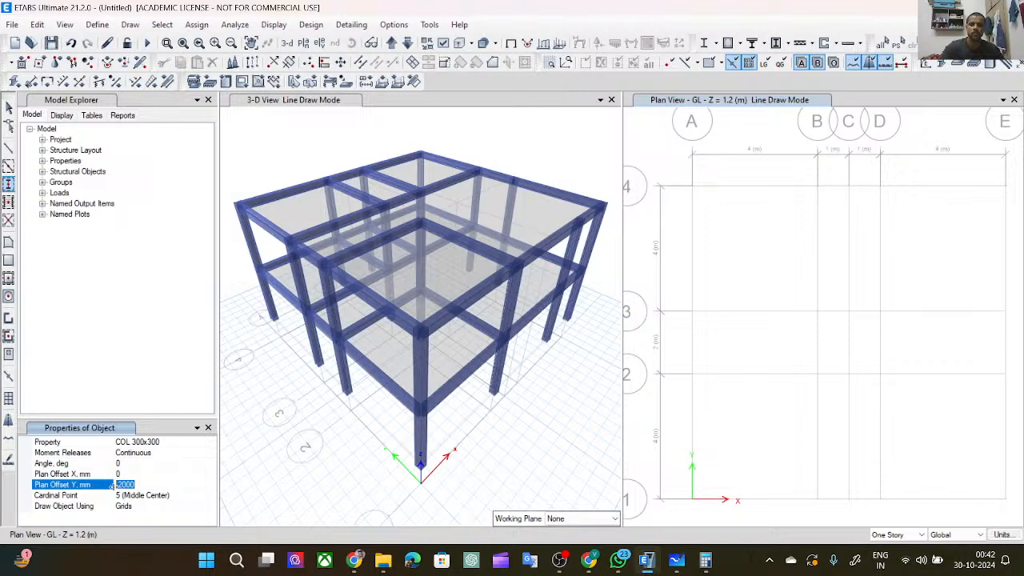
type("0")
left_click(184, 363)
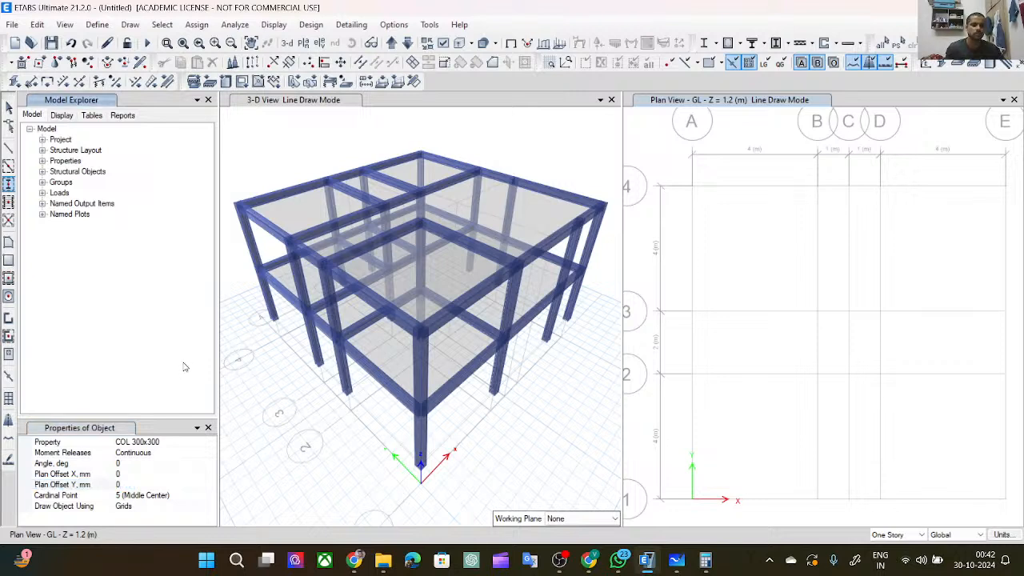
Place COL 300x300 columns along grid line 4 at A-4, B-4, D-4 and E-4 in the GL plan.
left_click(693, 186)
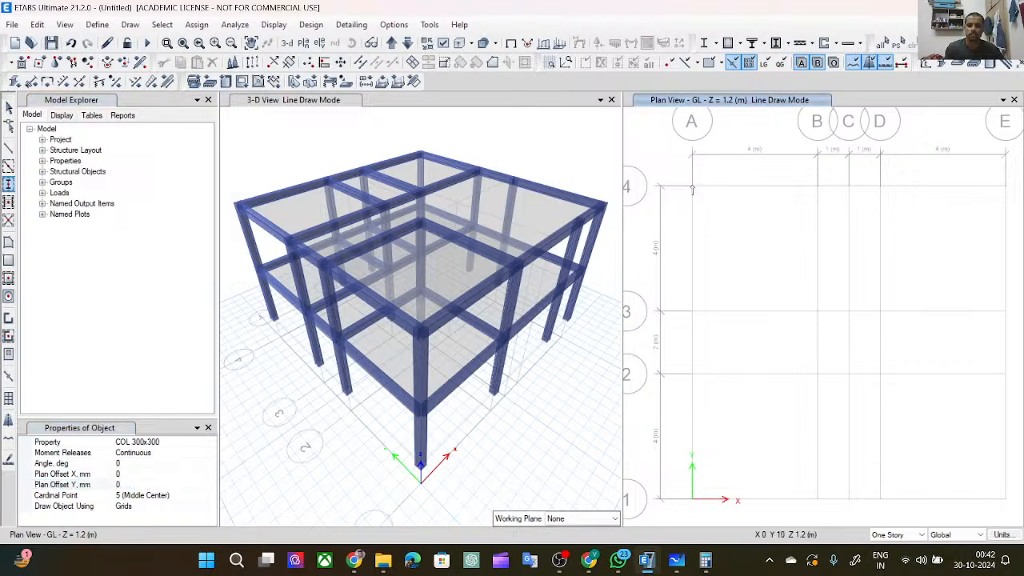
left_click(692, 187)
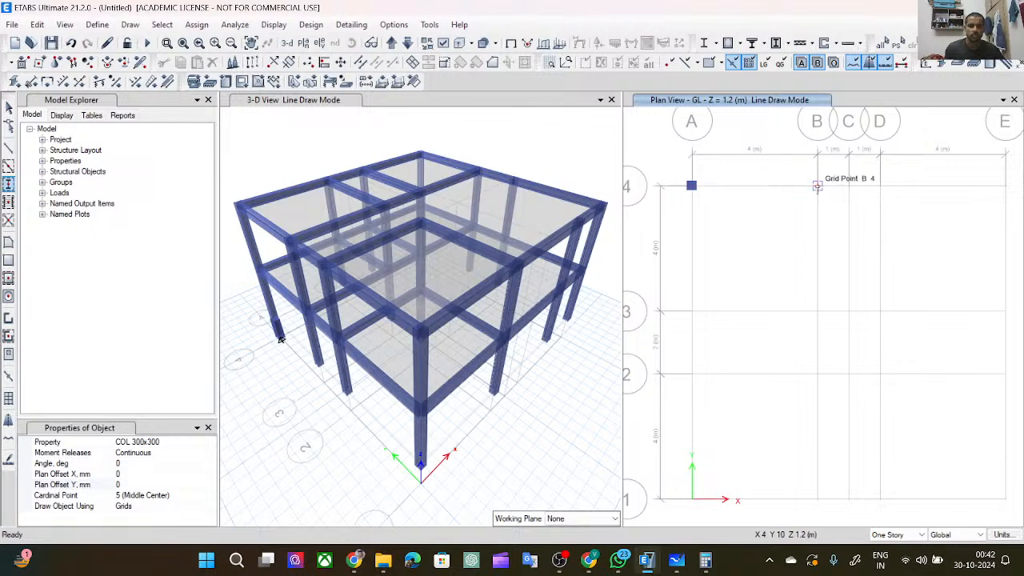
left_click(817, 187)
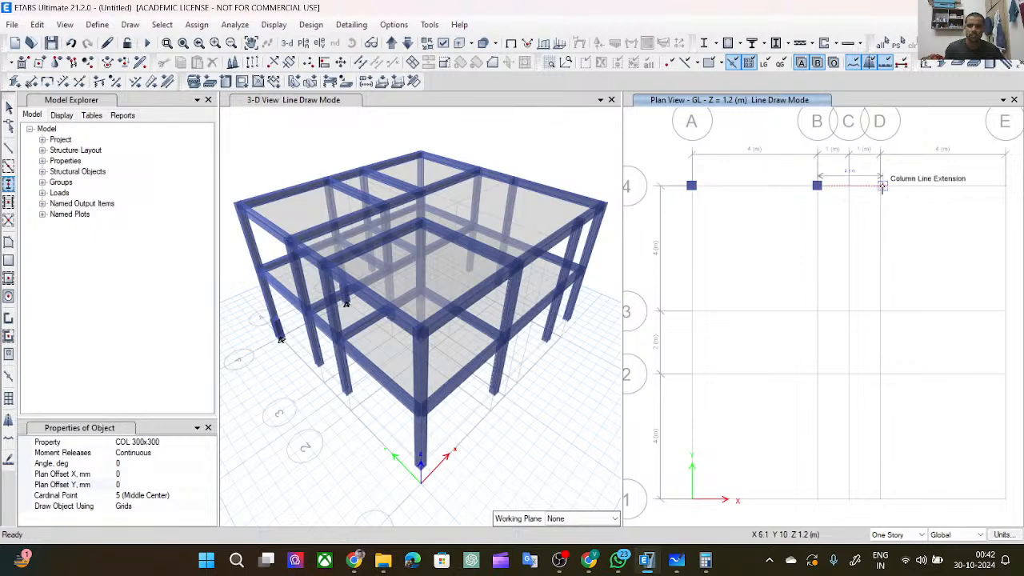
left_click(880, 187)
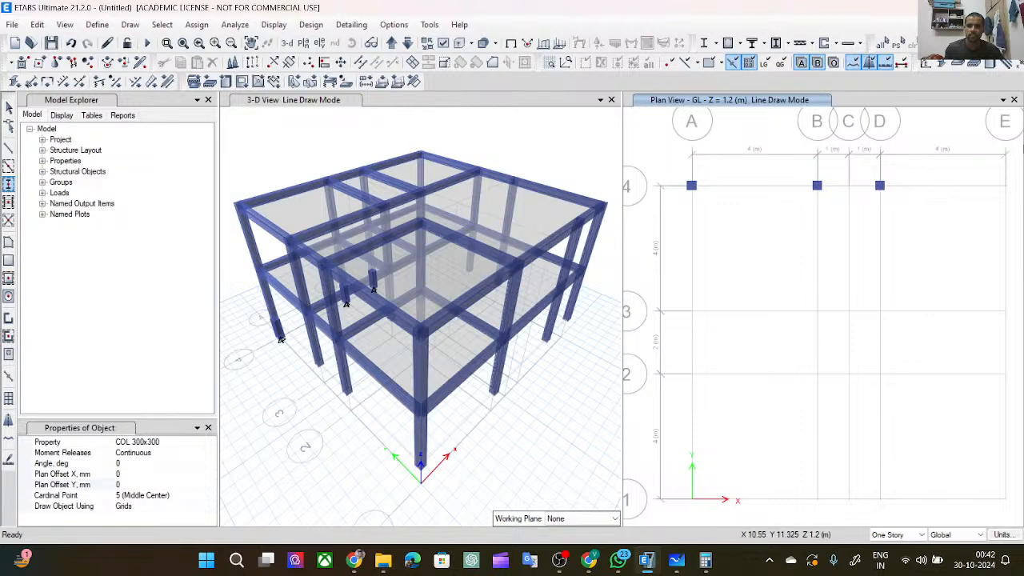
left_click(1006, 186)
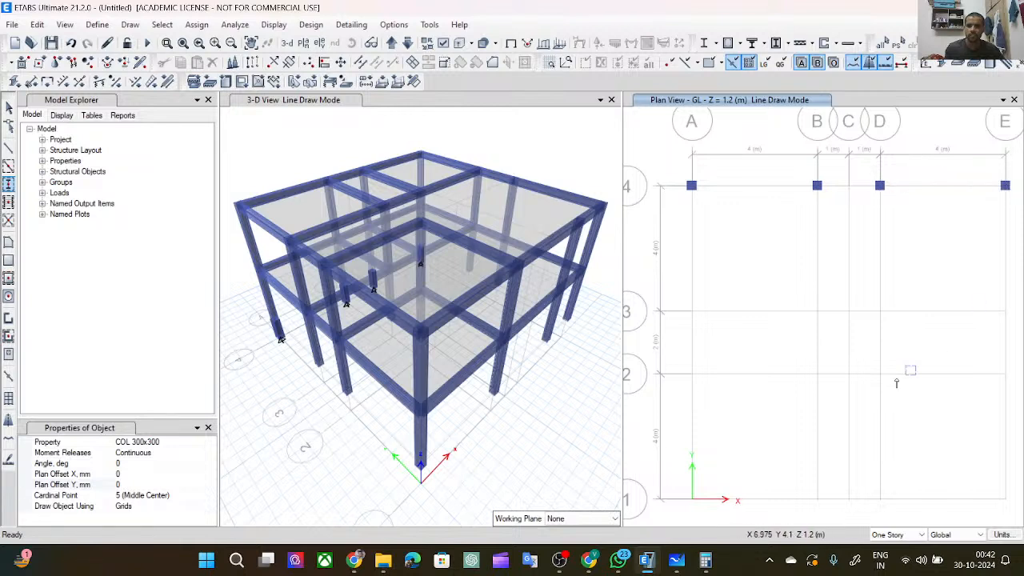
Place COL 300x300 columns in the GL plan at grid points D-3, B-3, A-3, A-2, A-1, B-1 and B-2.
left_click(880, 313)
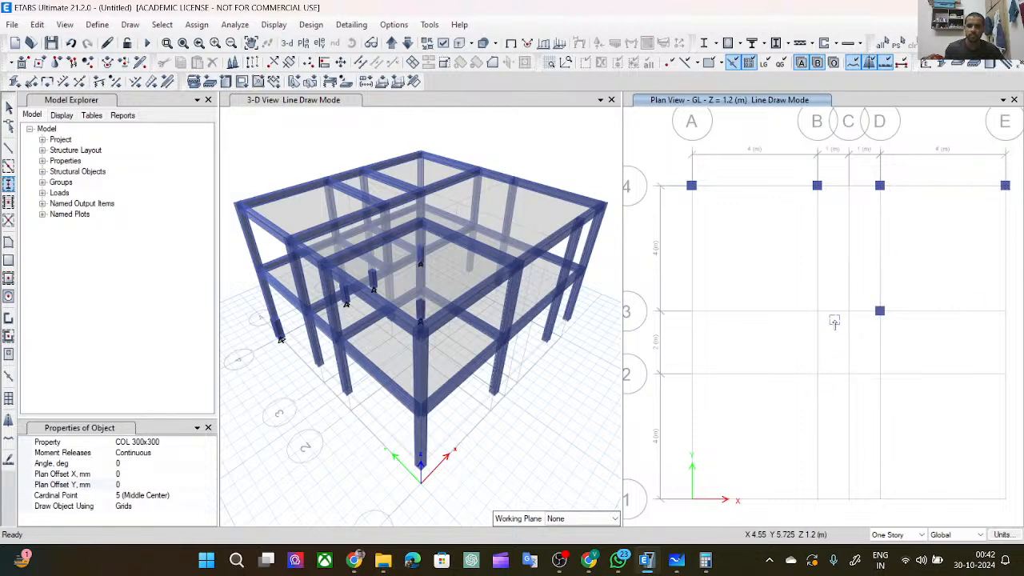
left_click(817, 312)
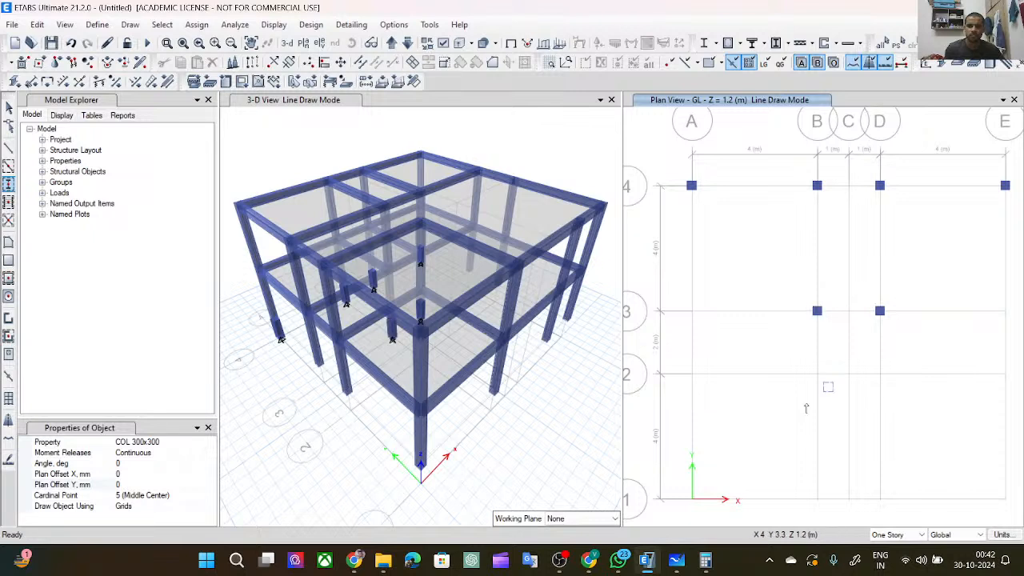
left_click(691, 311)
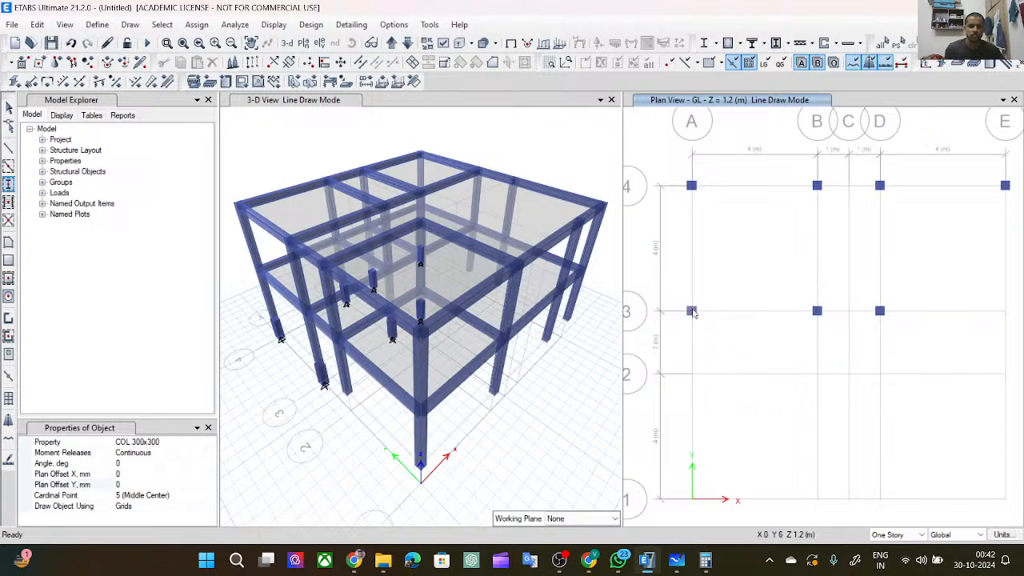
left_click(692, 374)
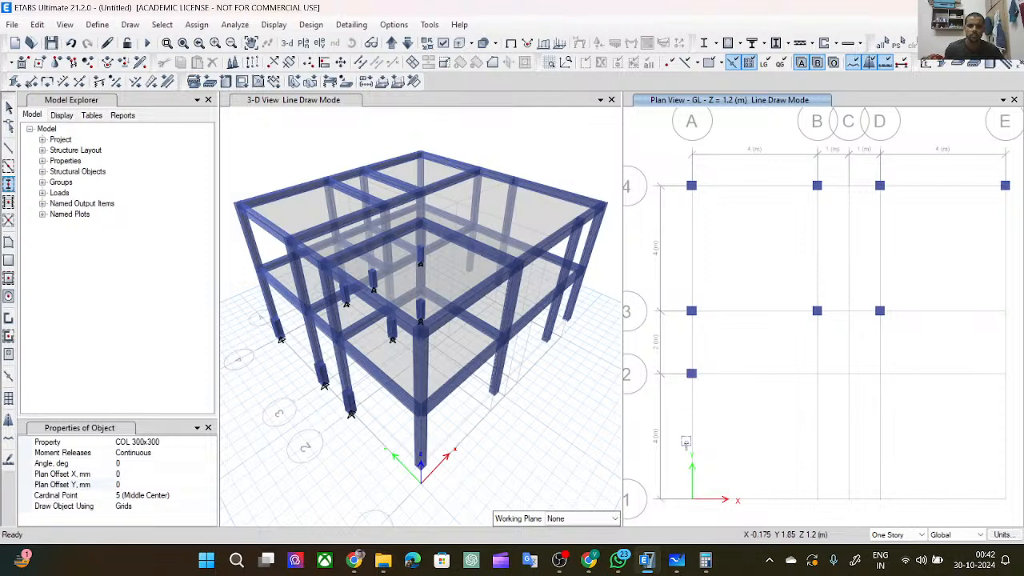
left_click(692, 499)
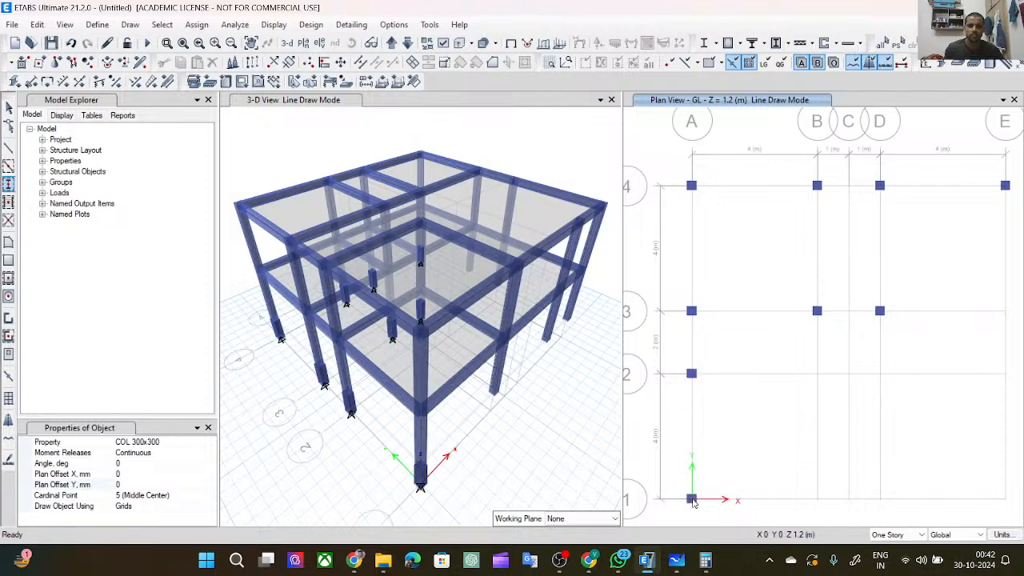
left_click(817, 499)
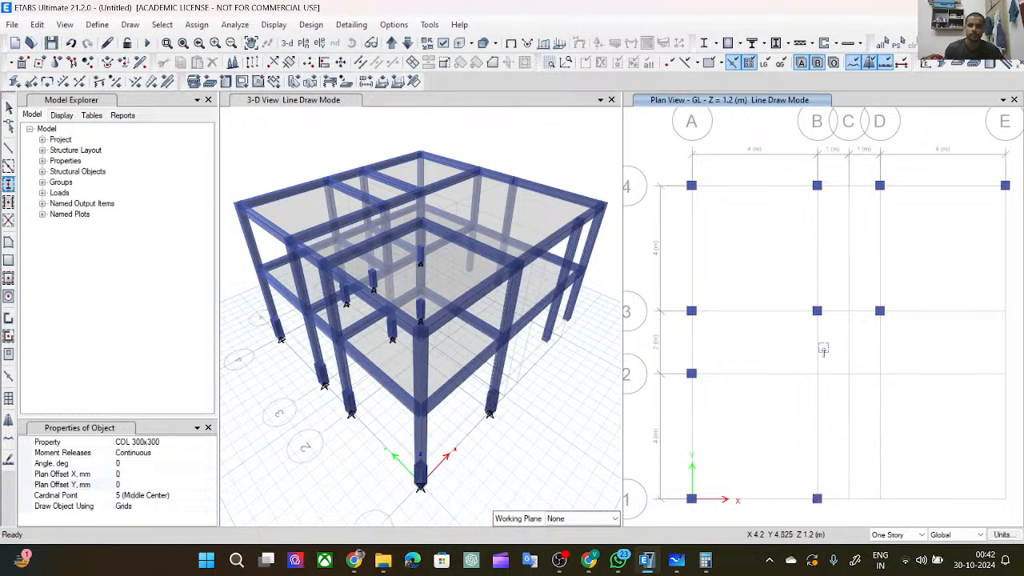
left_click(817, 374)
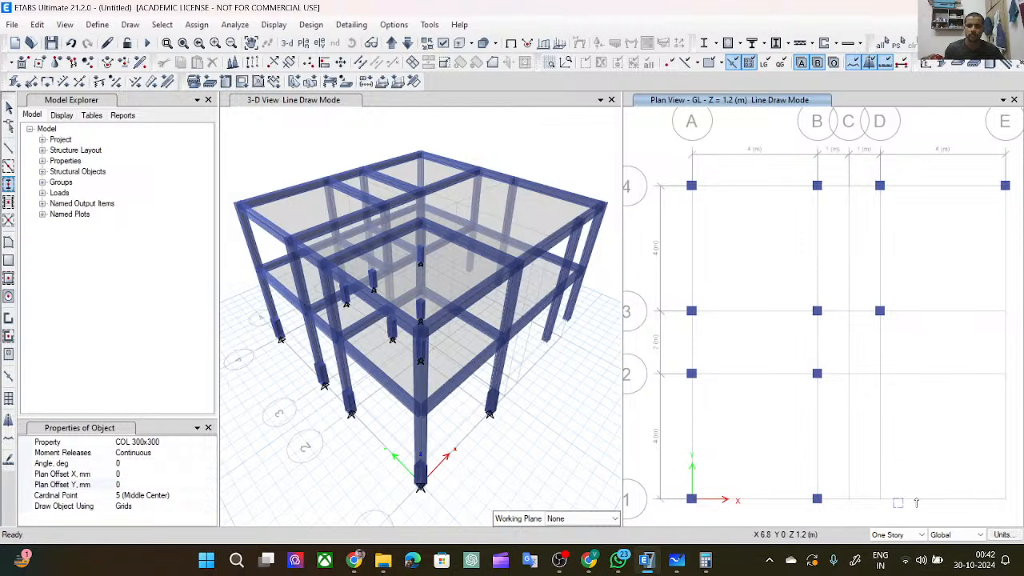
Place COL 300x300 columns along grid line E at E-1, E-3 and E-2 in the GL plan.
left_click(1006, 497)
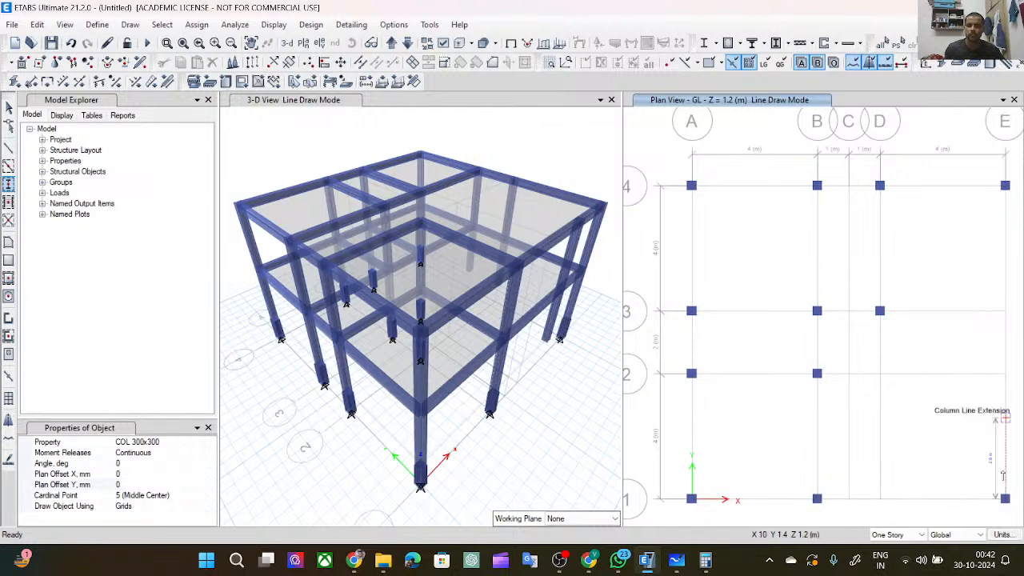
left_click(1006, 313)
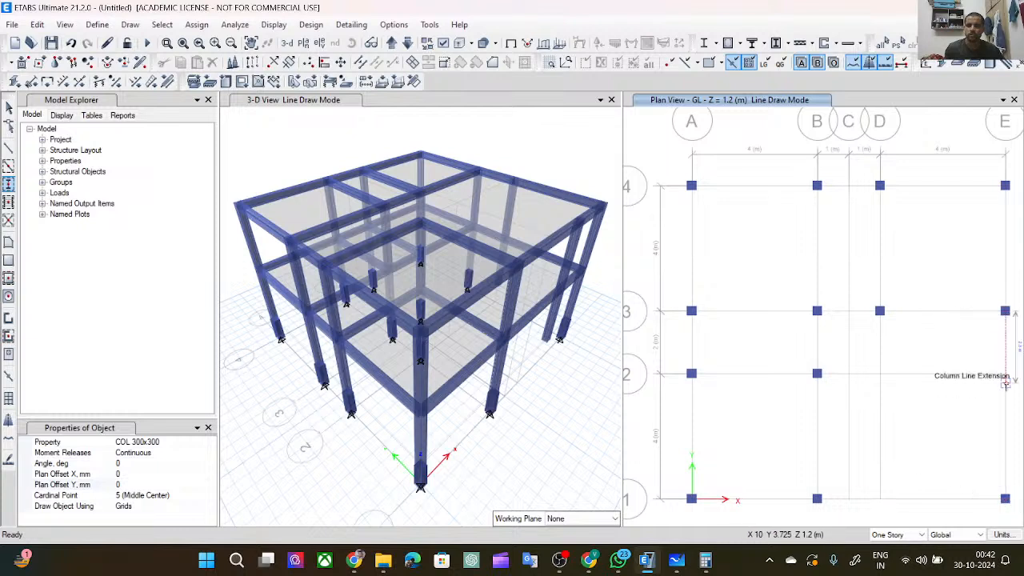
left_click(1005, 374)
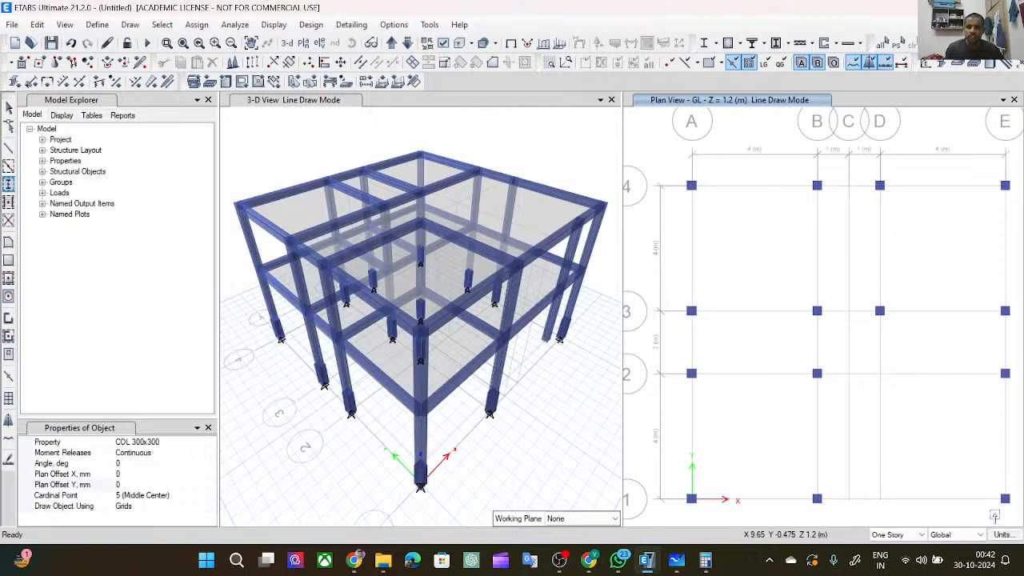
Set the column plan offset X to -2000 mm, place a column from grid point E-1 and finish column drawing.
left_click(125, 474)
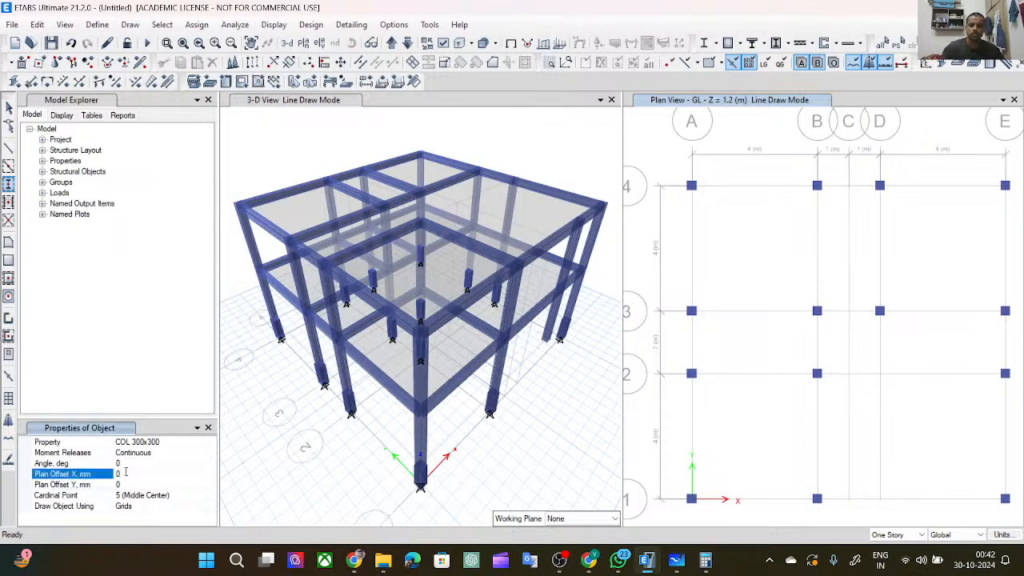
type("-2000")
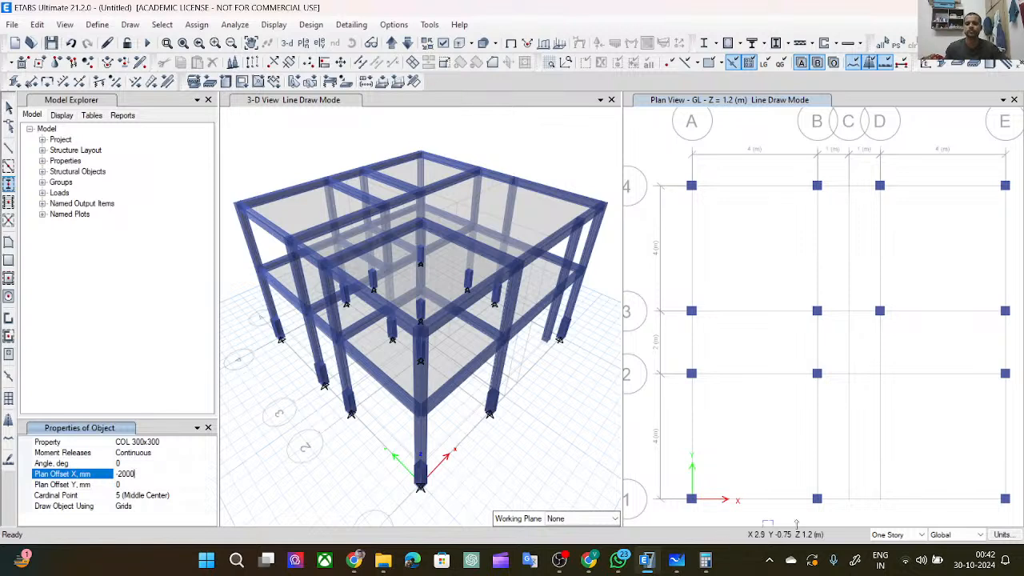
left_click(1006, 499)
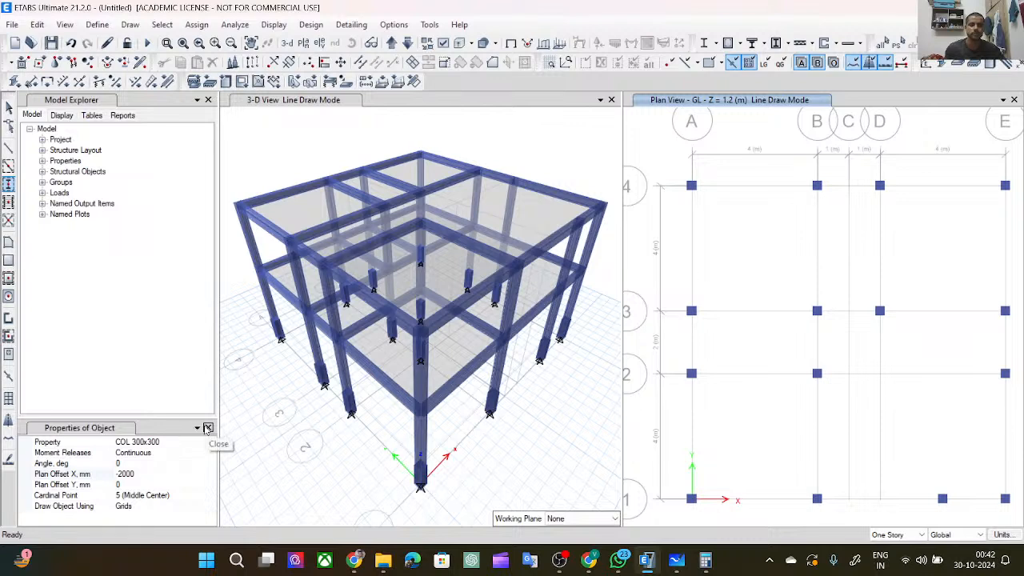
left_click(207, 428)
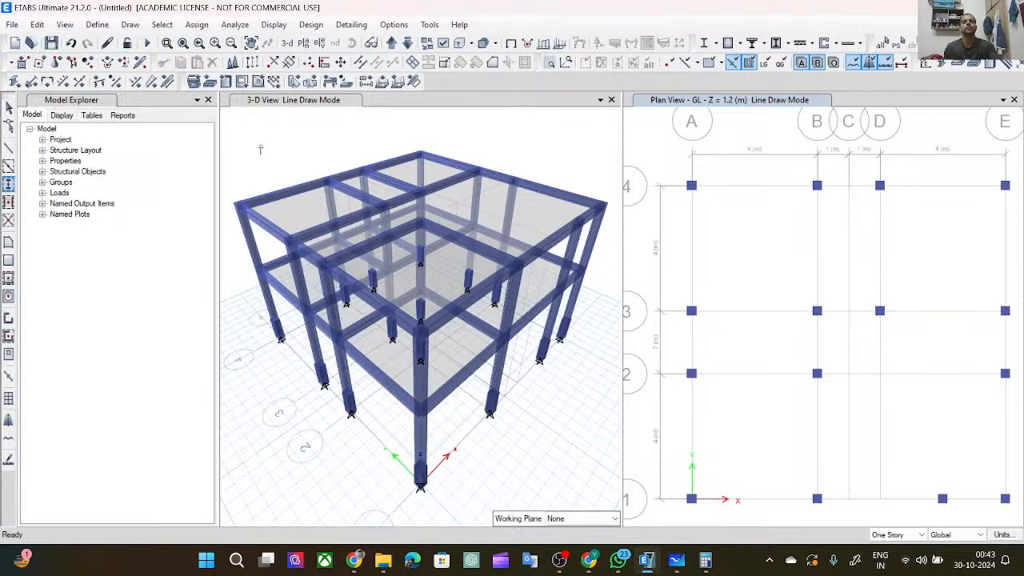
left_click(574, 144)
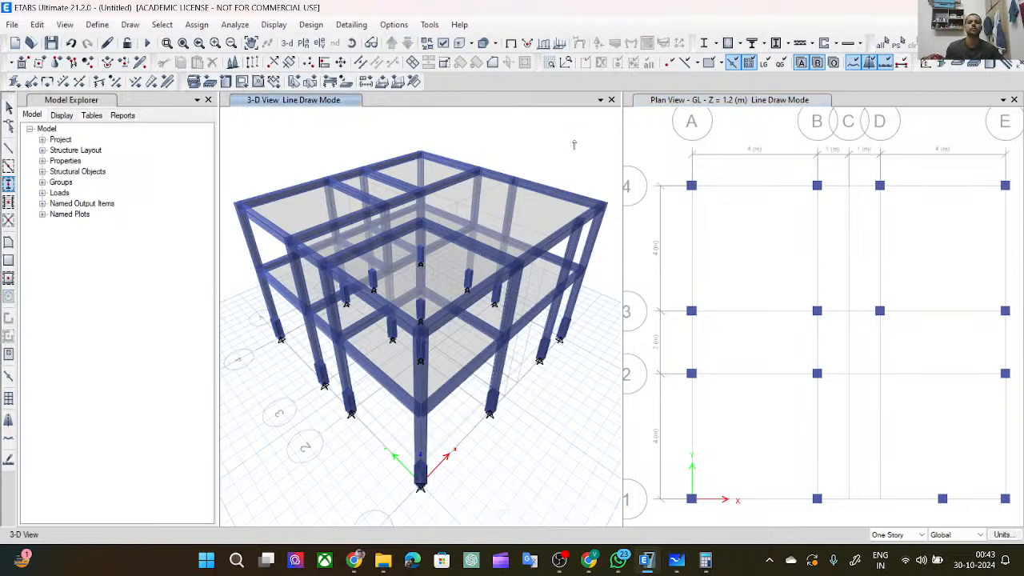
left_click(635, 144)
left_click(536, 150)
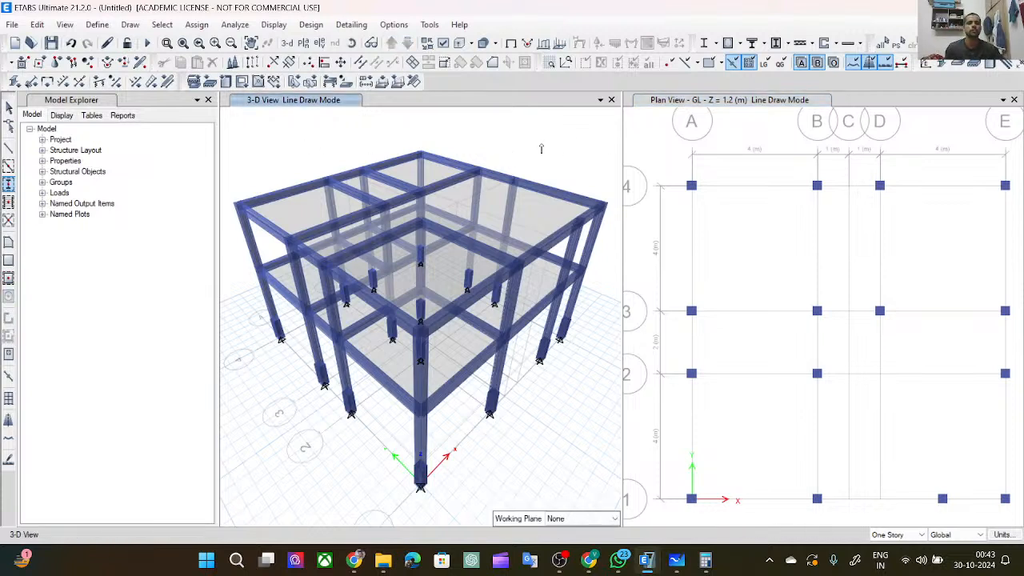
key("Escape")
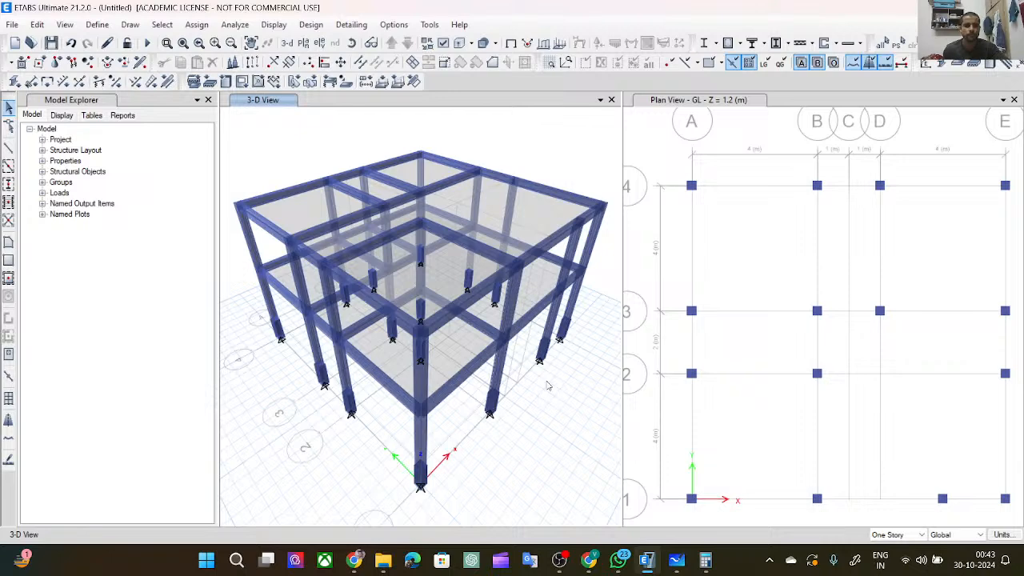
Delete the stray column standing outside the building frame near grid corner A-4 in the 3-D view.
middle_click_drag(547, 385, 528, 342, "shift")
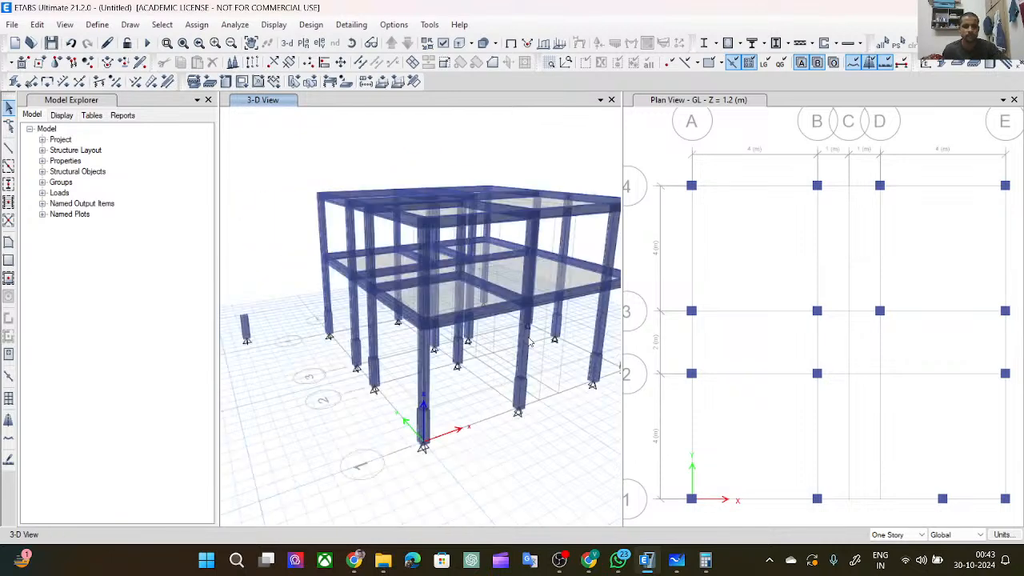
middle_click_drag(490, 437, 535, 418, "shift")
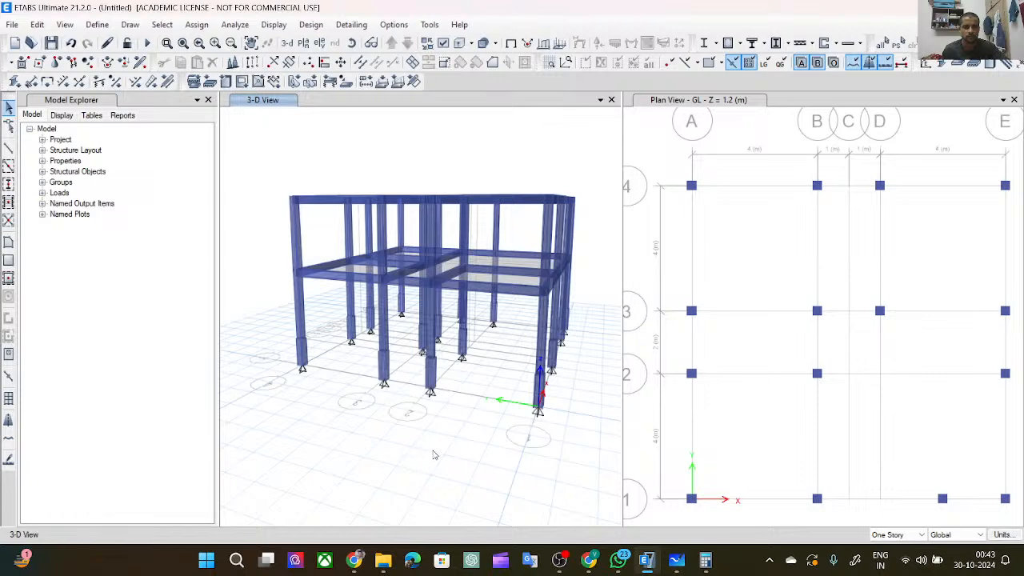
middle_click_drag(433, 456, 492, 437, "shift")
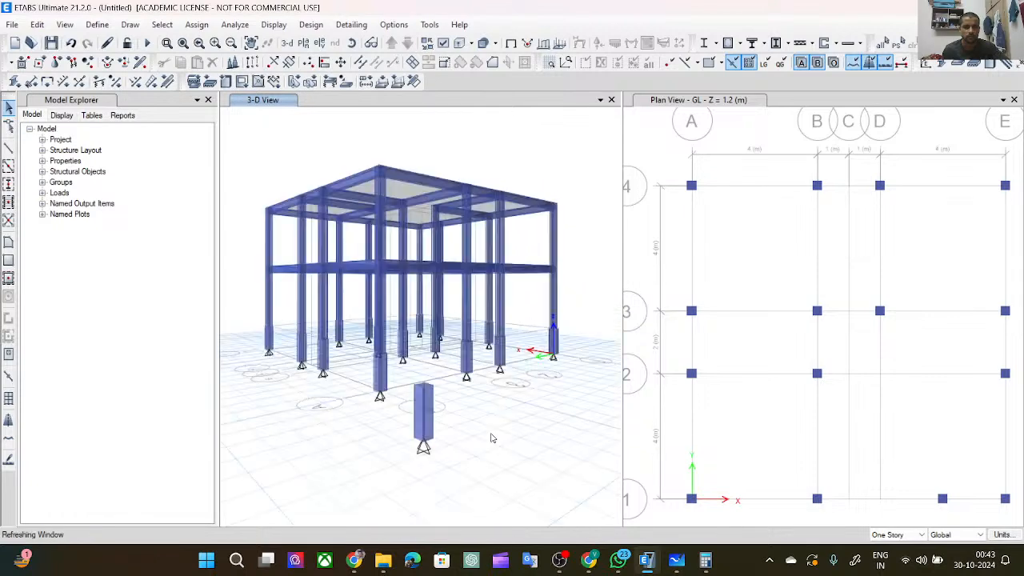
left_click(424, 438)
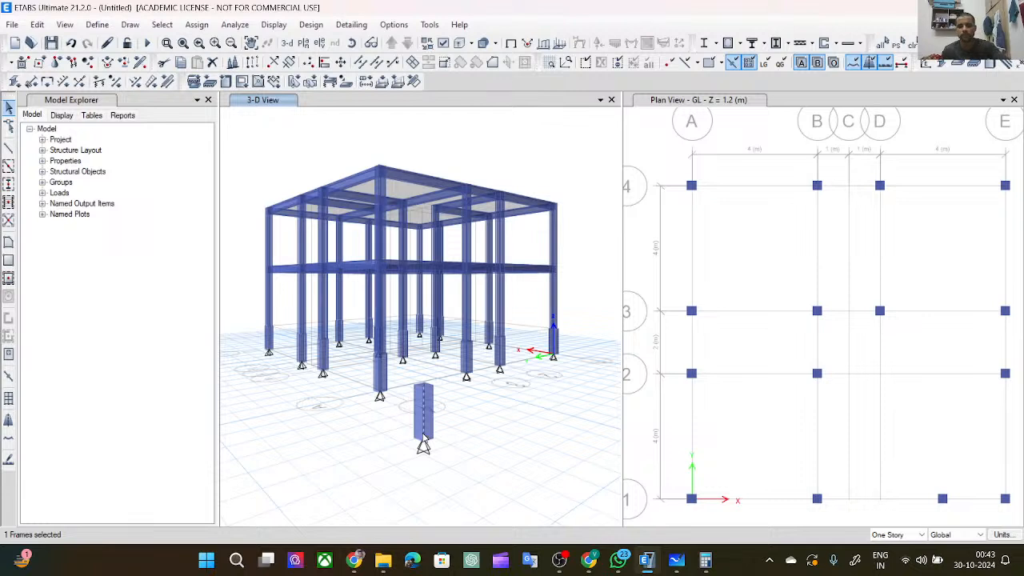
key("Delete")
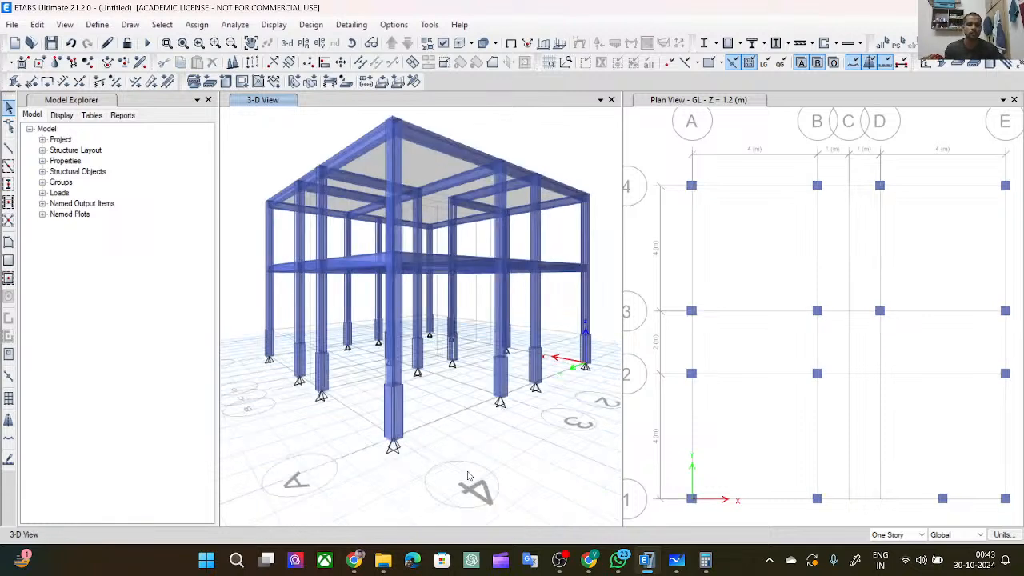
middle_click_drag(471, 472, 429, 492, "shift")
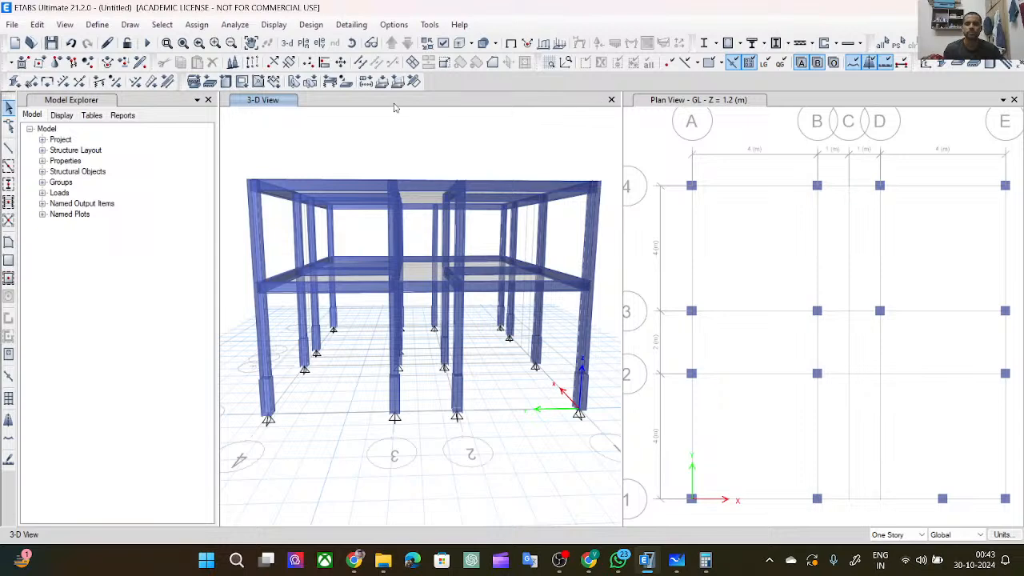
Add a concrete rectangular frame section named BEM 200x200 and assign it material M20.
left_click(98, 25)
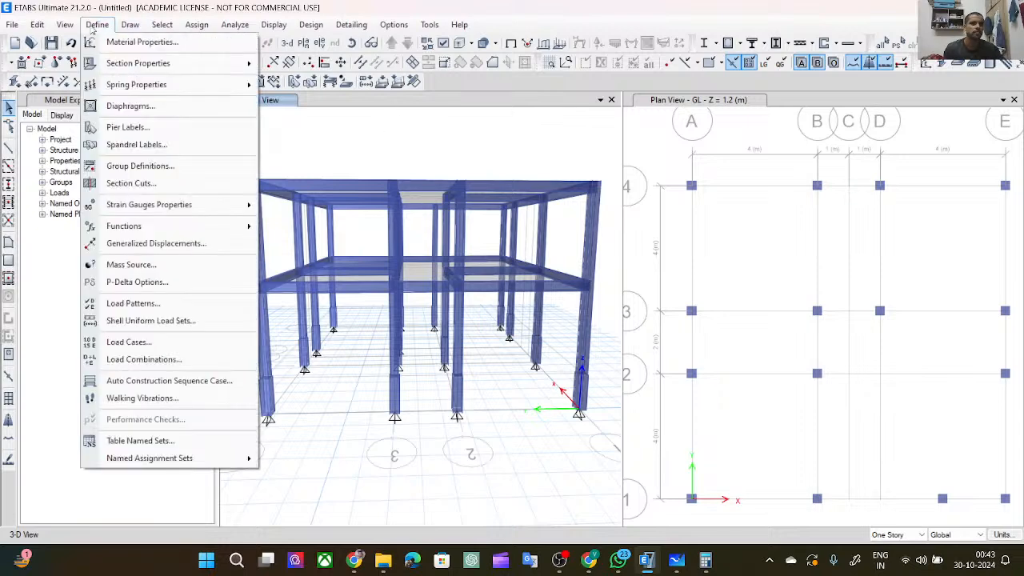
mouse_move(116, 64)
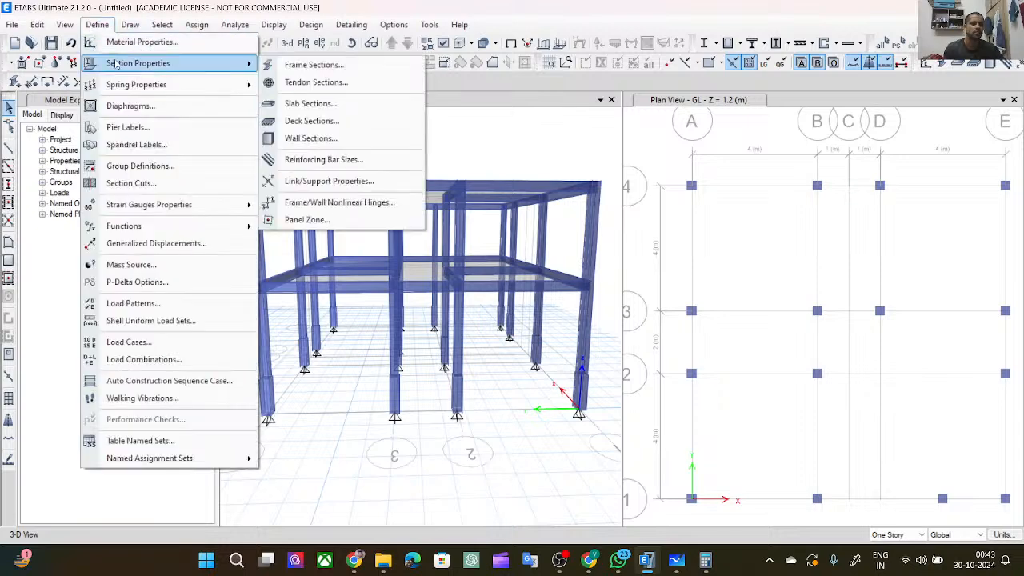
left_click(296, 66)
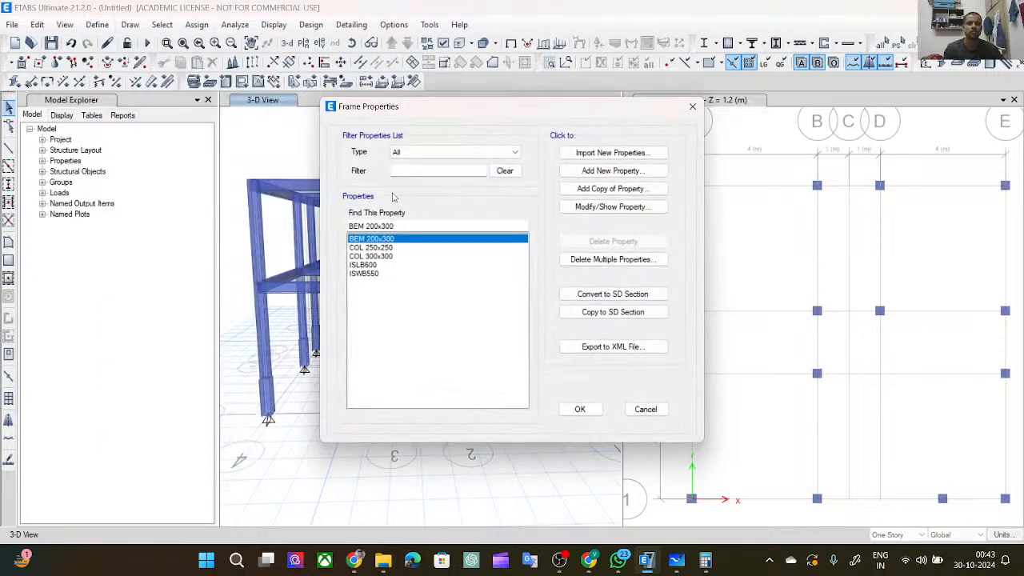
left_click(613, 170)
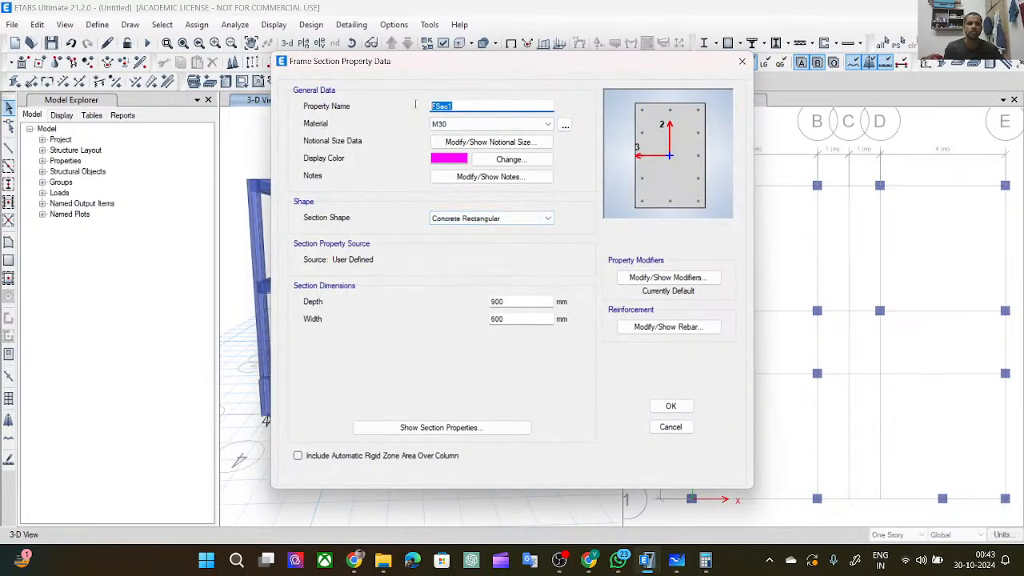
type("BEM 200x200")
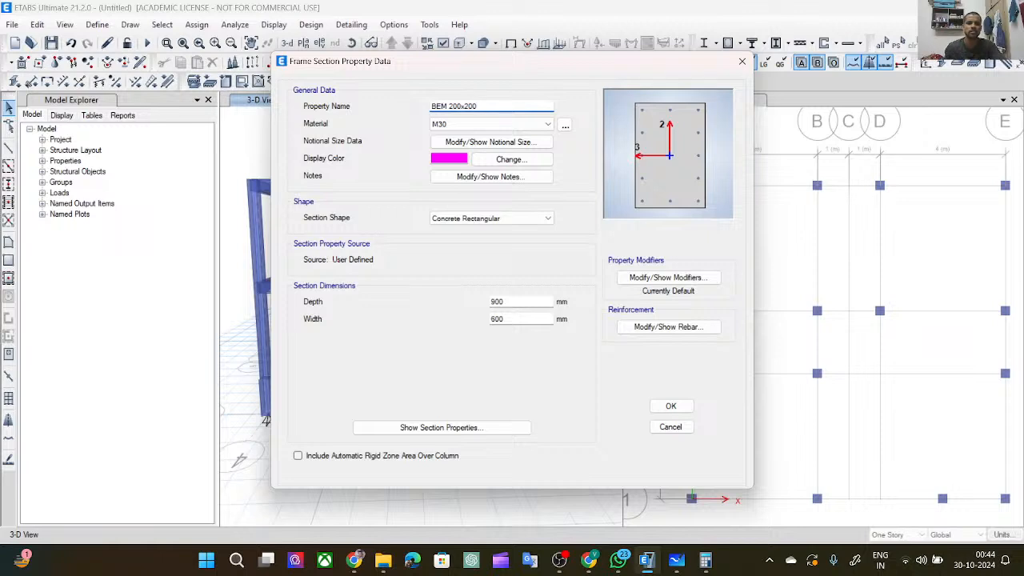
left_click(448, 124)
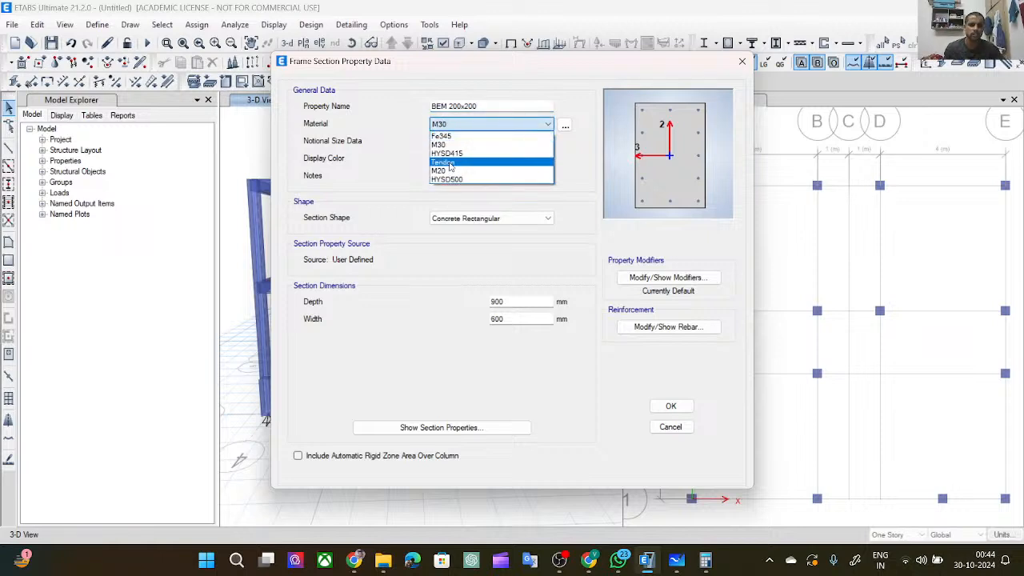
left_click(444, 171)
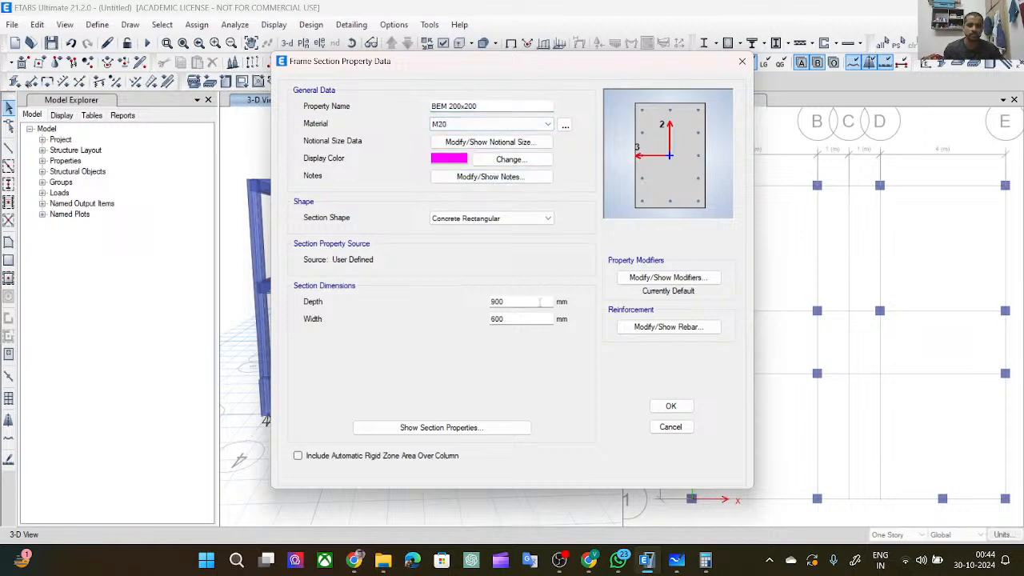
Set the BEM 200x200 section's depth and width to 200 mm each.
left_click_drag(540, 302, 483, 308)
type("2")
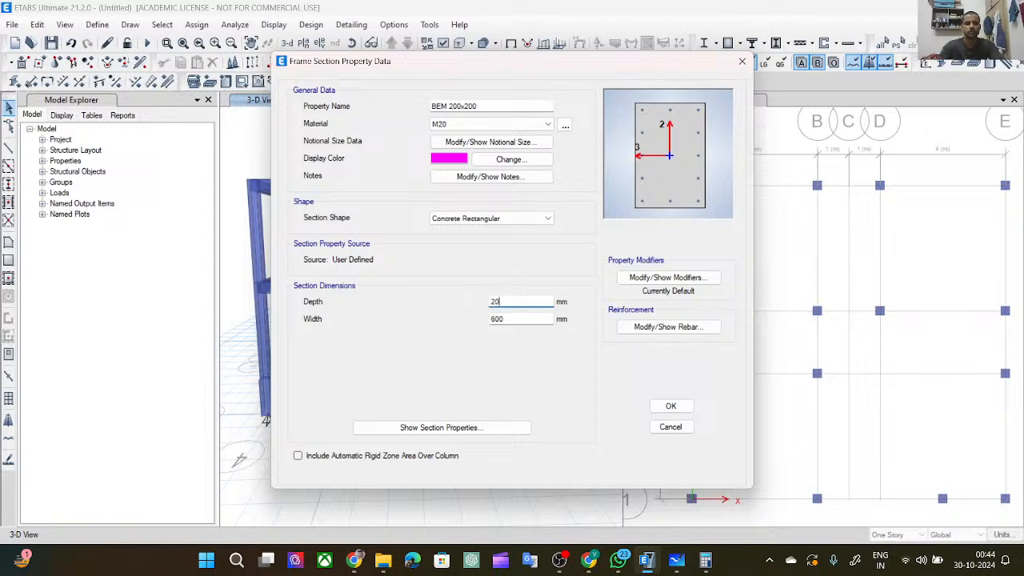
left_click_drag(521, 321, 478, 325)
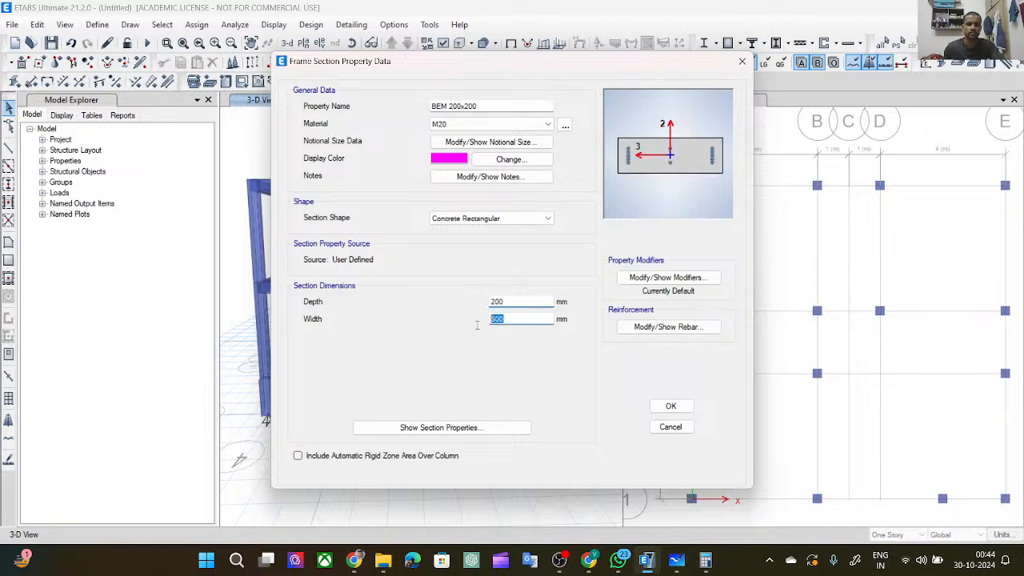
type("2")
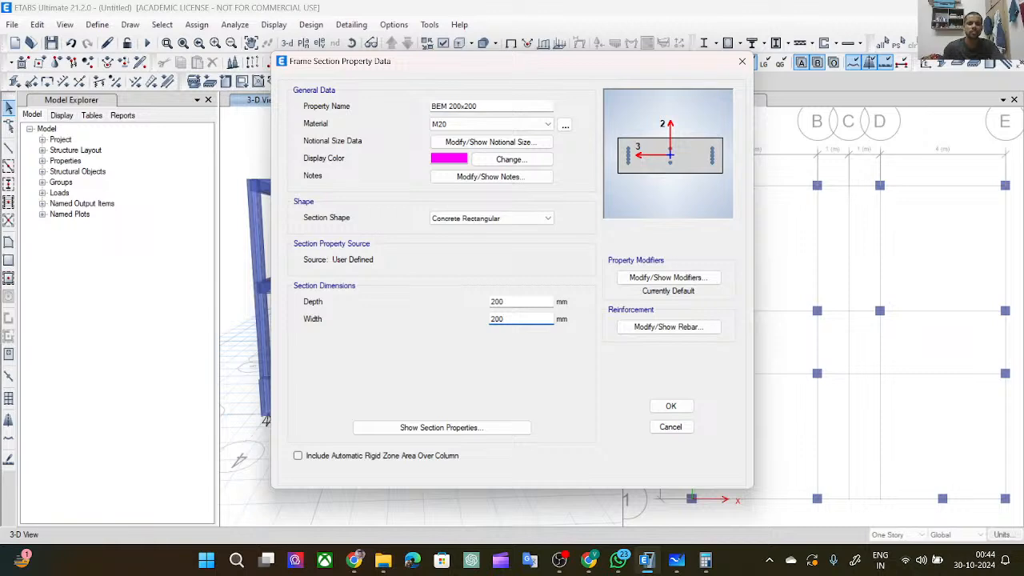
Set the section's stiffness modifiers for moment of inertia about the 2 and 3 axes to 0.35.
left_click(625, 279)
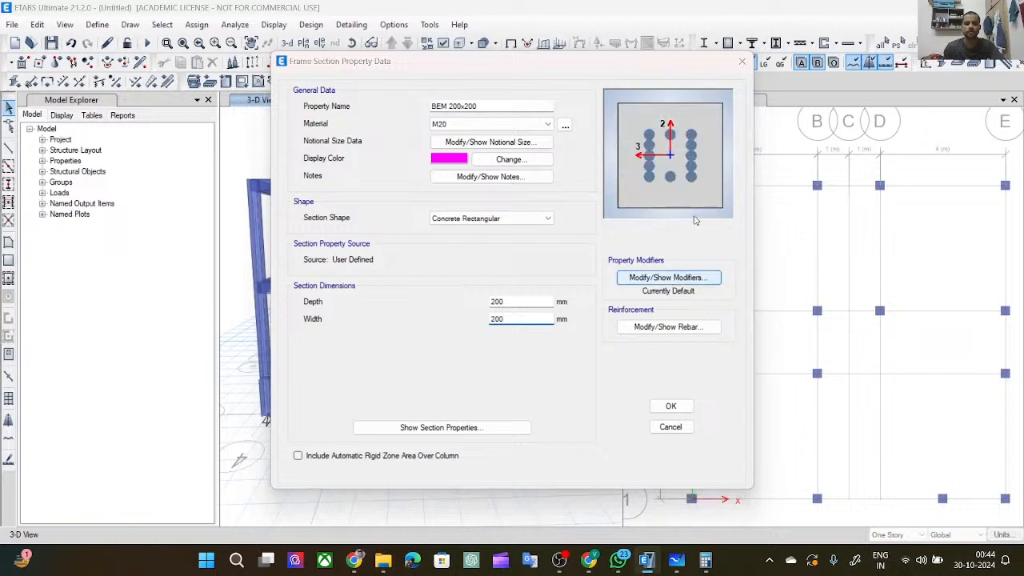
left_click(557, 250)
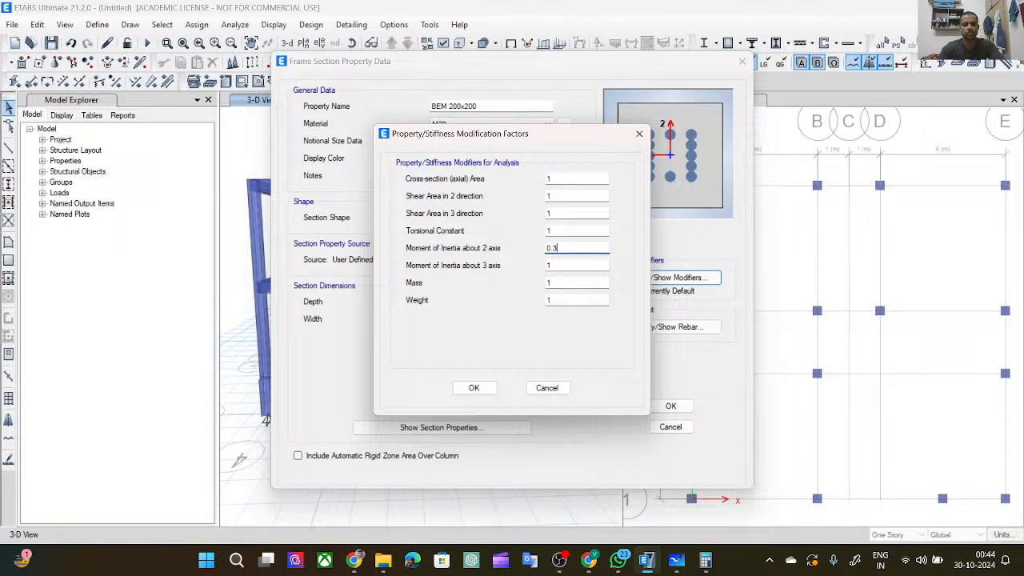
left_click(569, 266)
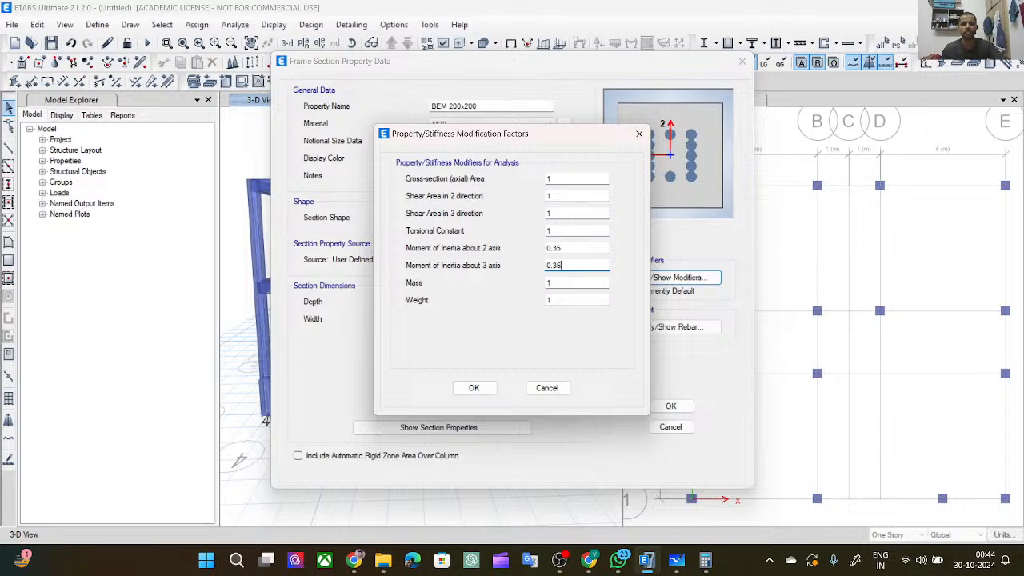
left_click(474, 388)
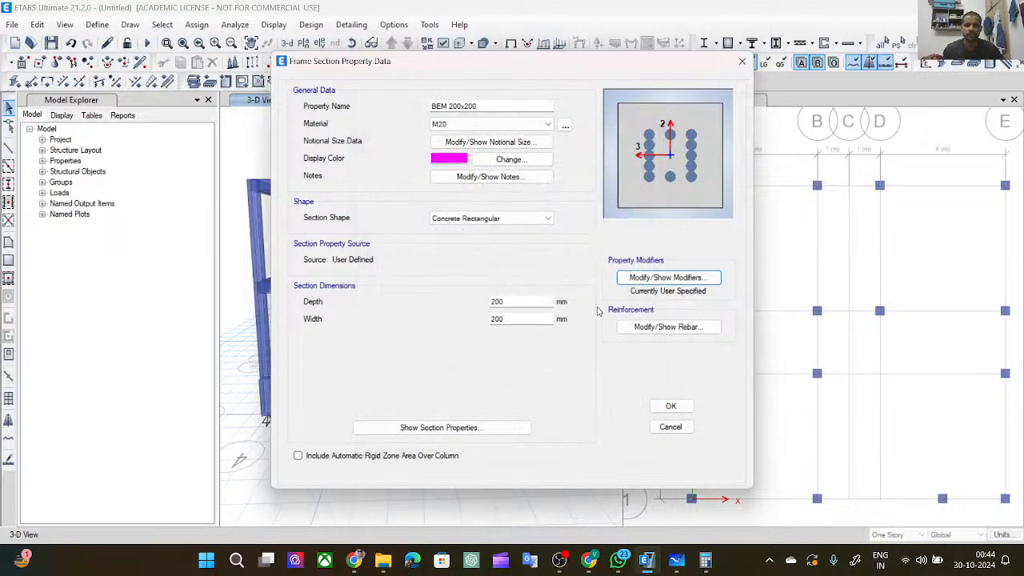
Set the section's reinforcement to M3 Design Only (Beam) with HYSD500 for both longitudinal and confinement bars.
left_click(631, 328)
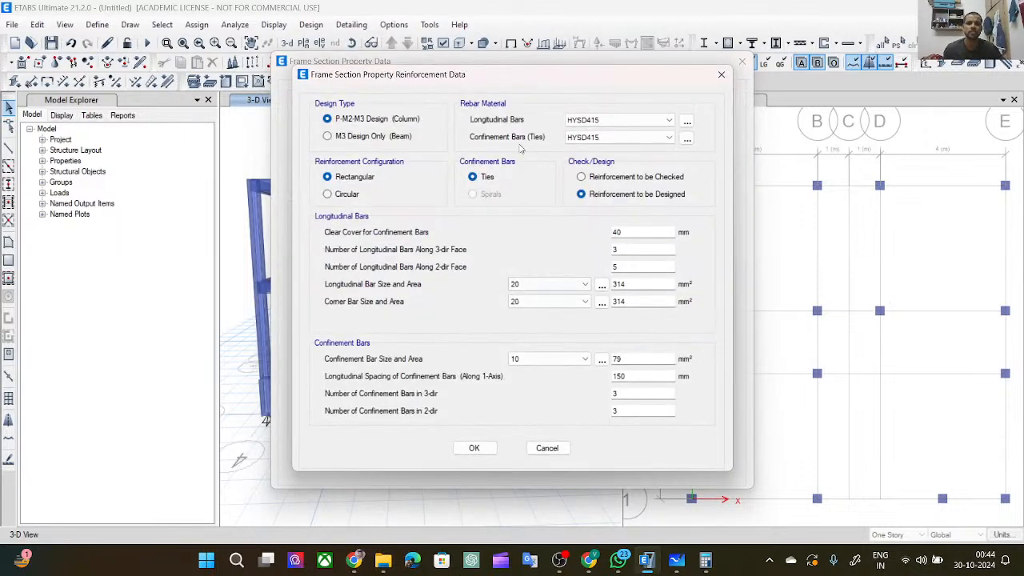
left_click(328, 136)
left_click(627, 120)
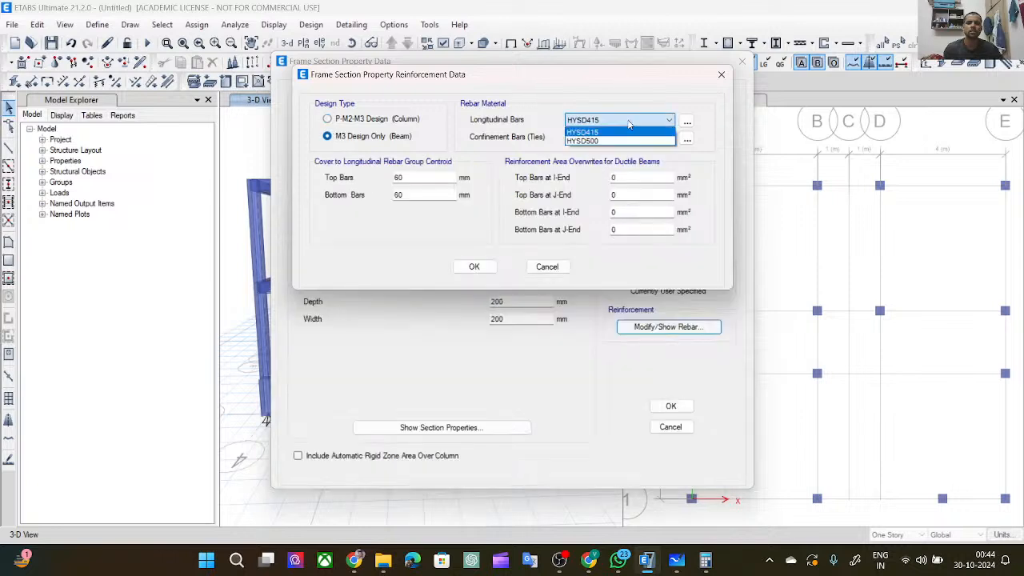
left_click(621, 141)
left_click(621, 136)
left_click(616, 157)
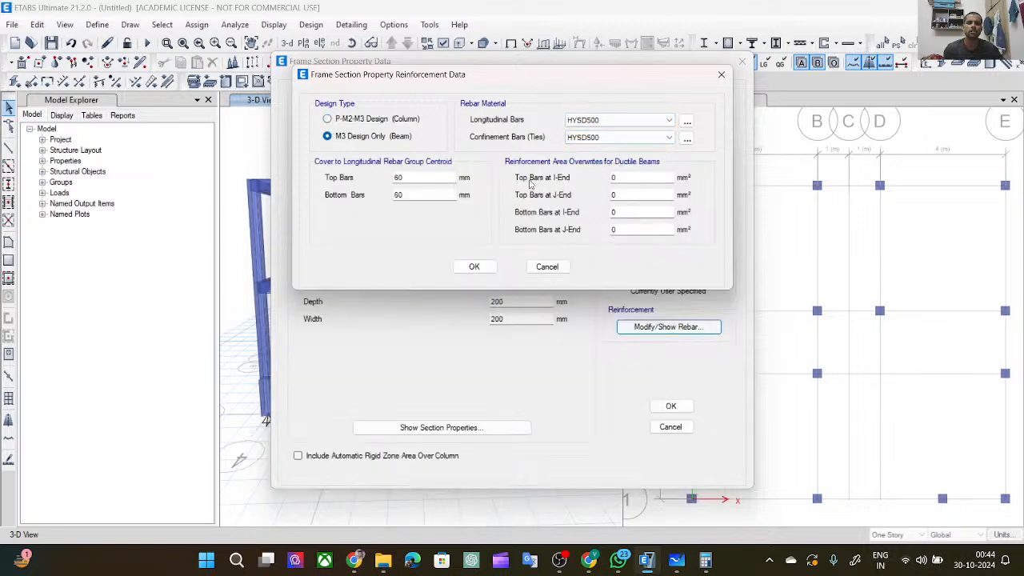
Set the top and bottom rebar cover to 25 mm each and accept the new beam section definition.
double_click(439, 177)
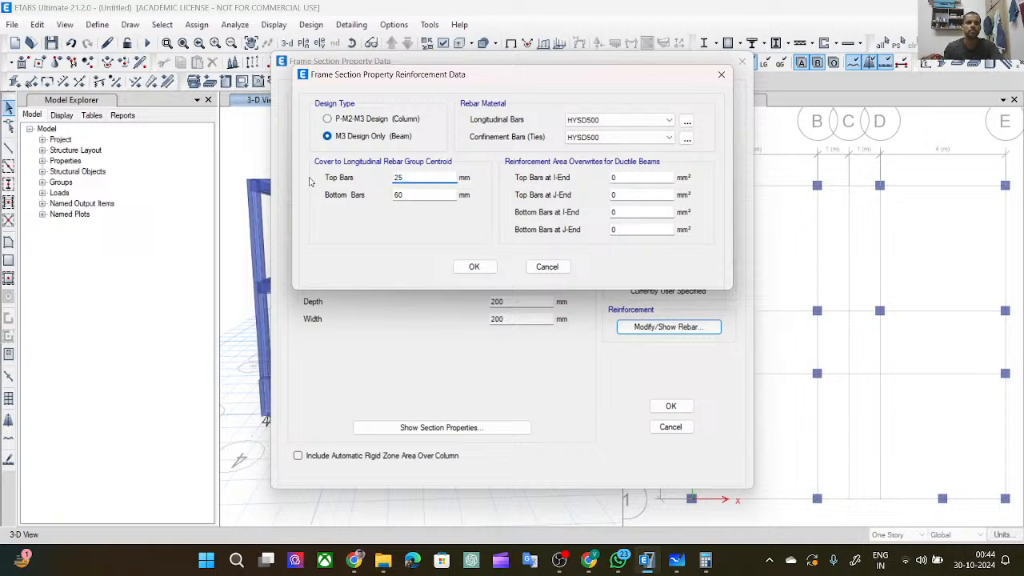
left_click(407, 194)
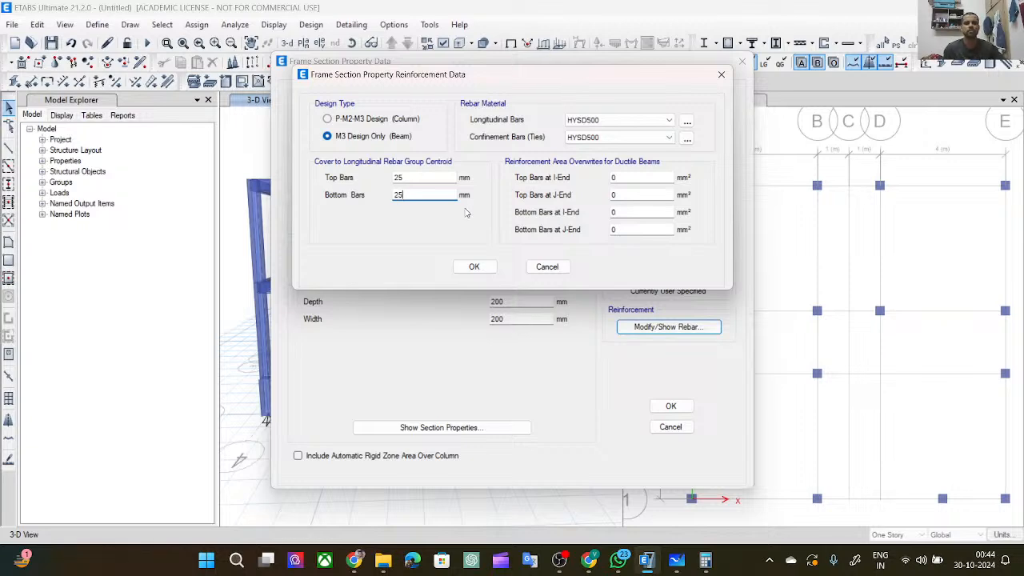
left_click(474, 267)
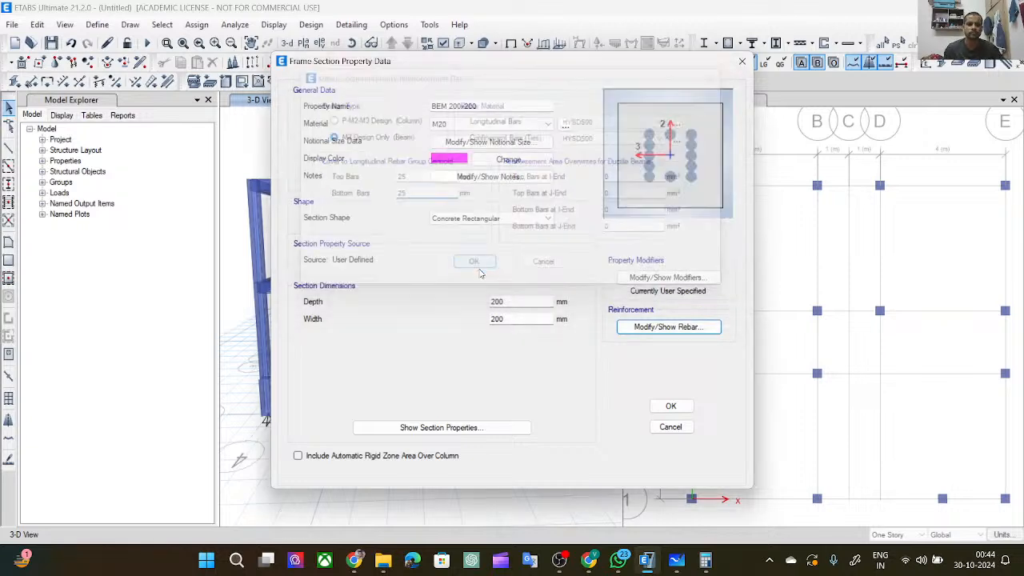
left_click(671, 410)
left_click(578, 411)
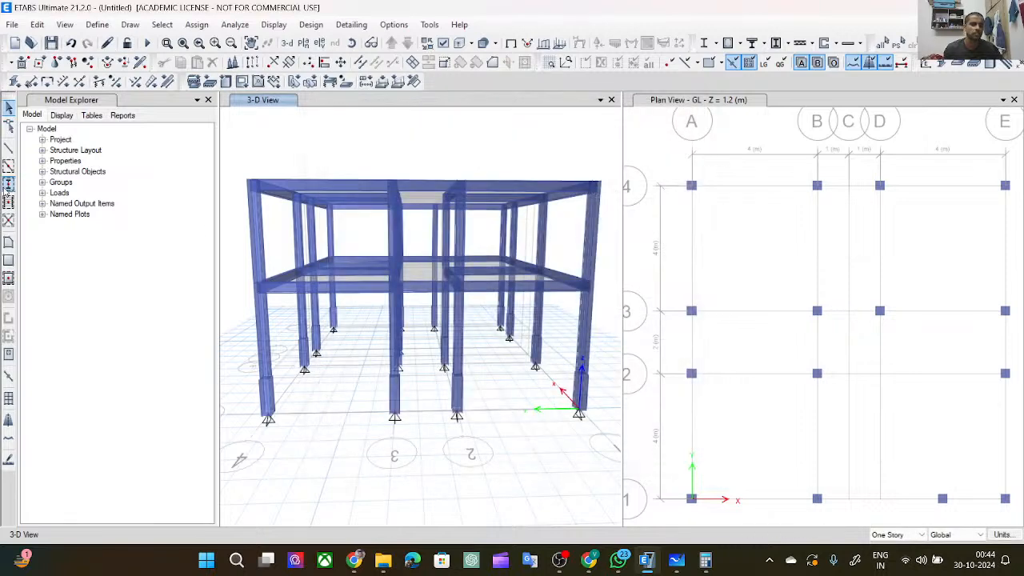
Quick-draw BEM 200x200 beams in the GL plan on grid 4 between A and B, and on grids A and B between 3 and 4.
left_click(9, 166)
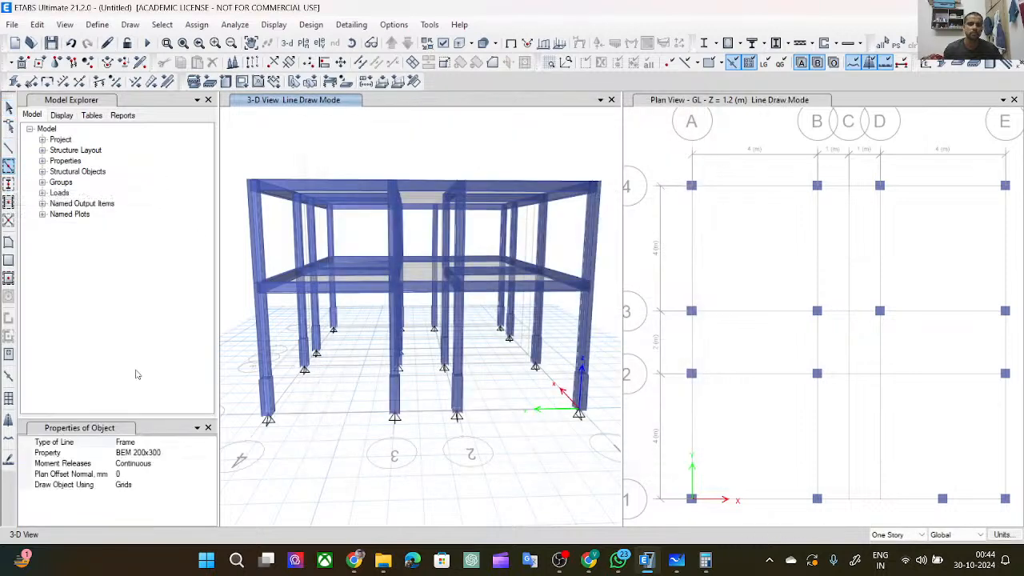
left_click(150, 453)
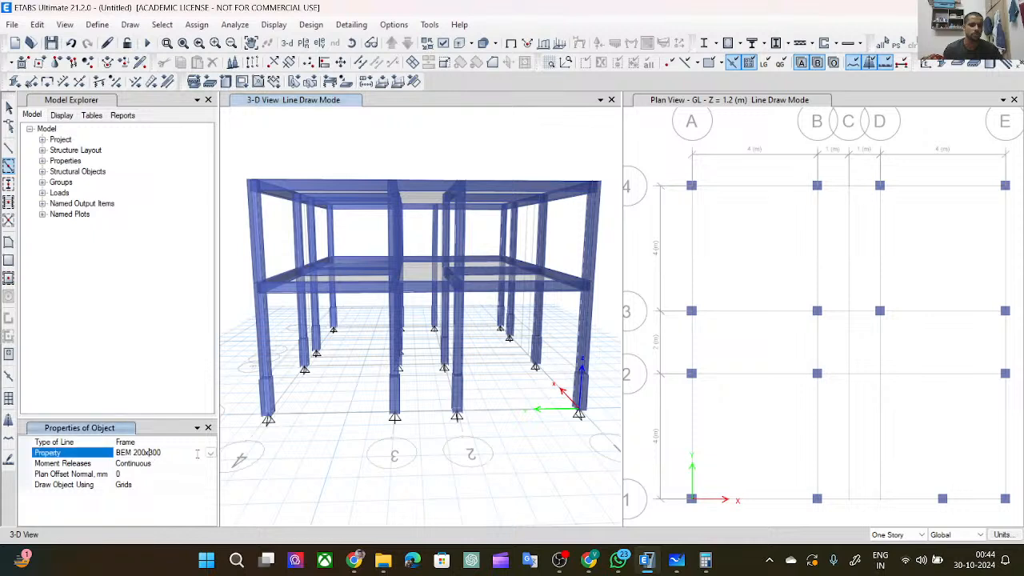
left_click(210, 453)
left_click(168, 464)
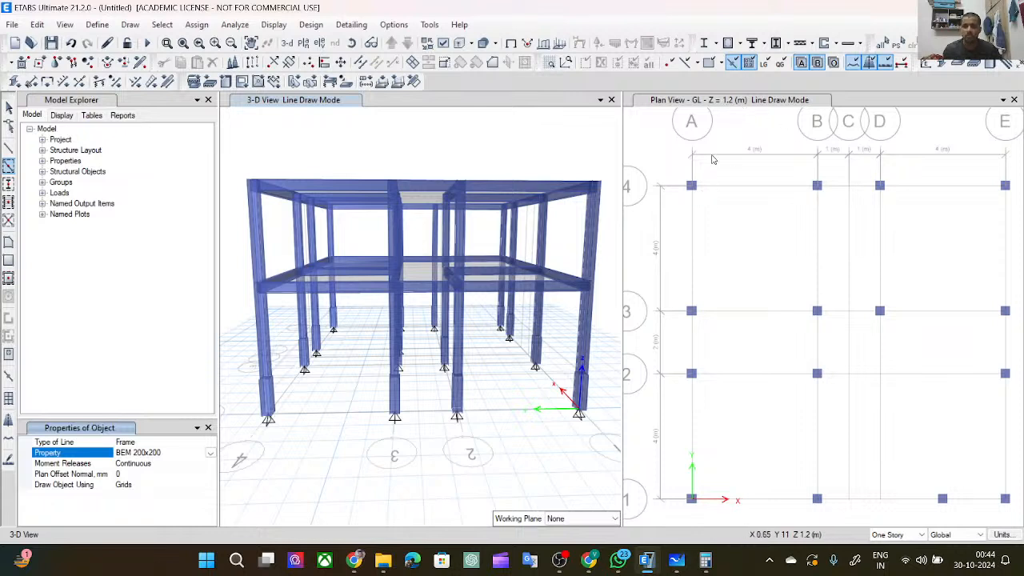
left_click(733, 190)
left_click(734, 189)
left_click(693, 246)
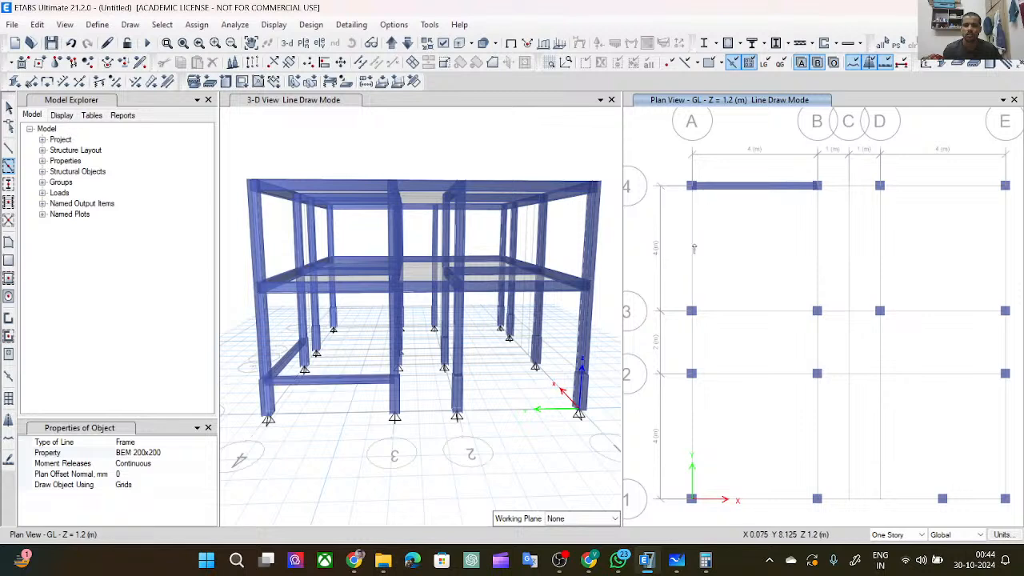
left_click(819, 238)
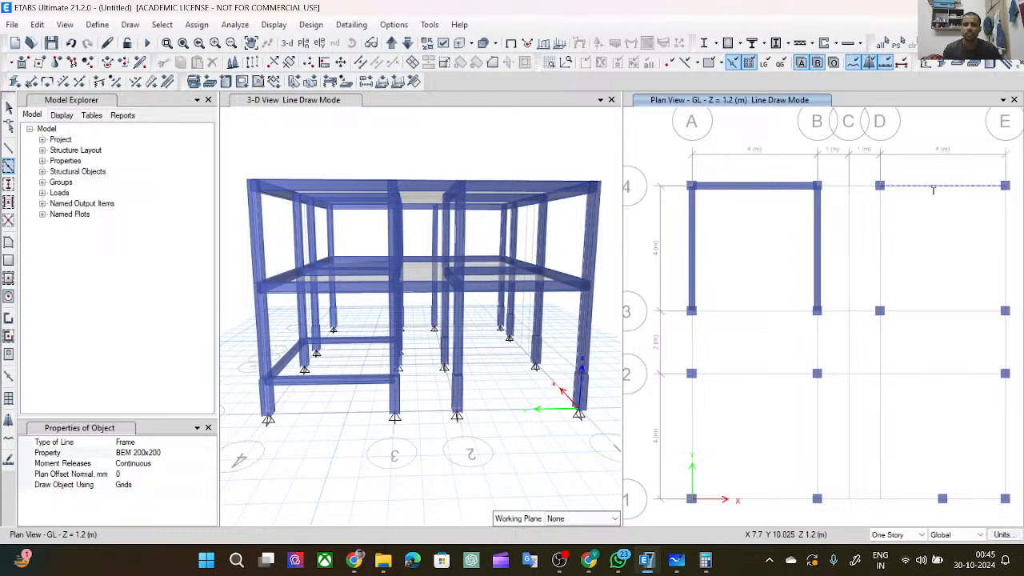
Add BEM 200x200 beams around all four sides of bay D-E between grids 3 and 4, and on grid E between 2 and 3.
left_click(986, 212)
left_click(1006, 229)
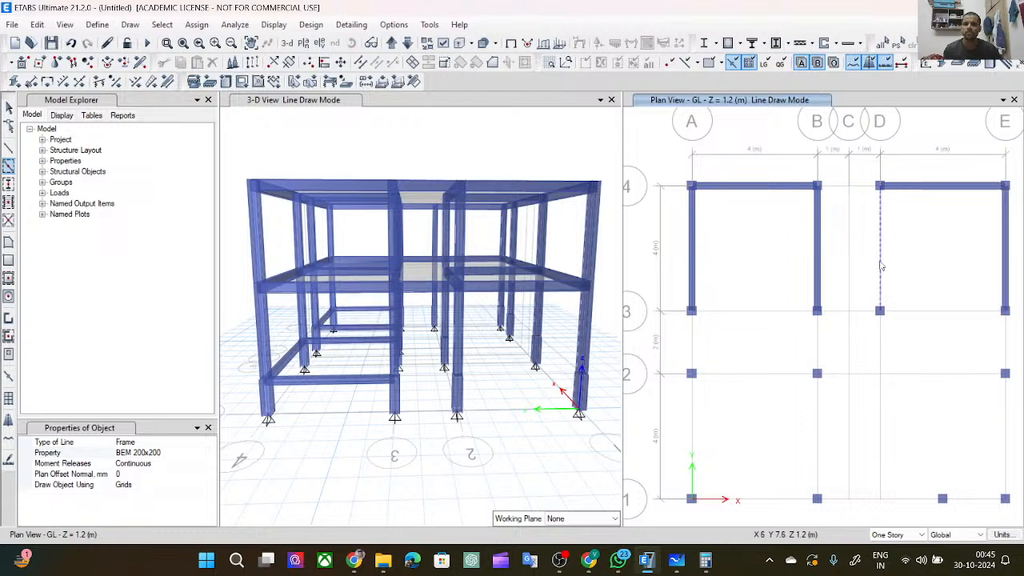
left_click(880, 268)
left_click(937, 314)
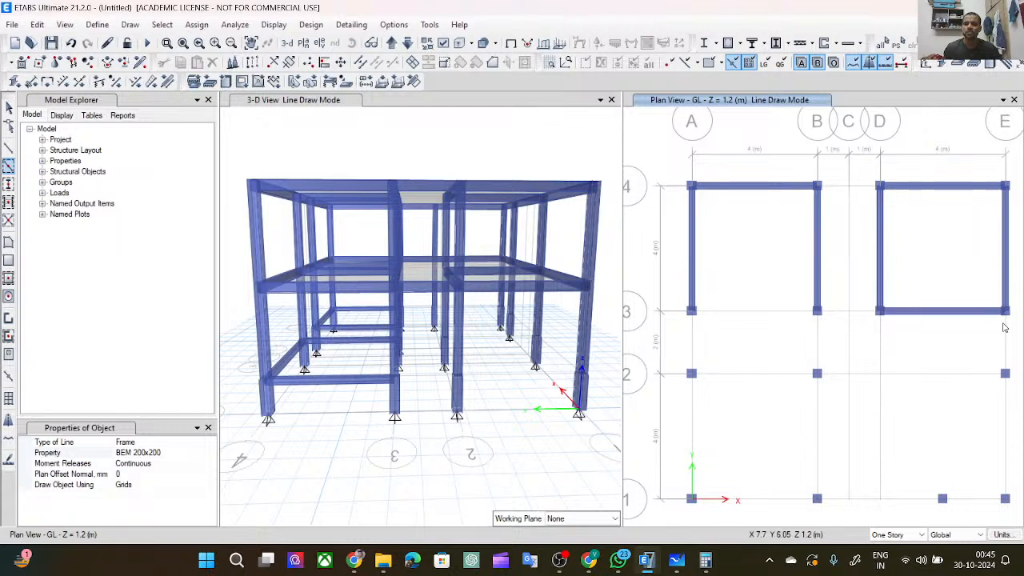
left_click(912, 381)
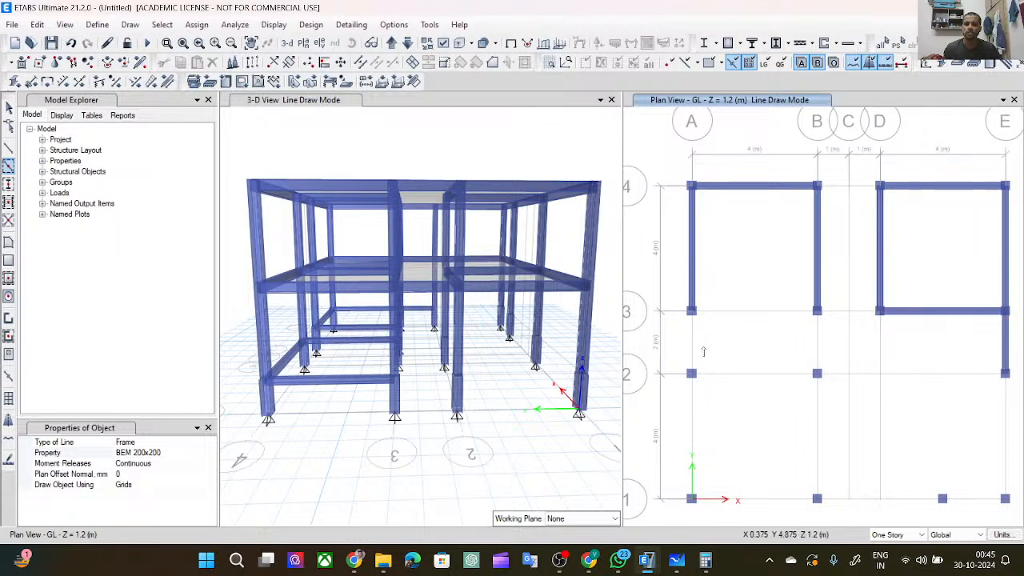
Add BEM 200x200 beams on grid A from 1 to 3, grids B and E from 1 to 2, and grids 1, 2 and 3 between A and B.
left_click(695, 350)
left_click(721, 316)
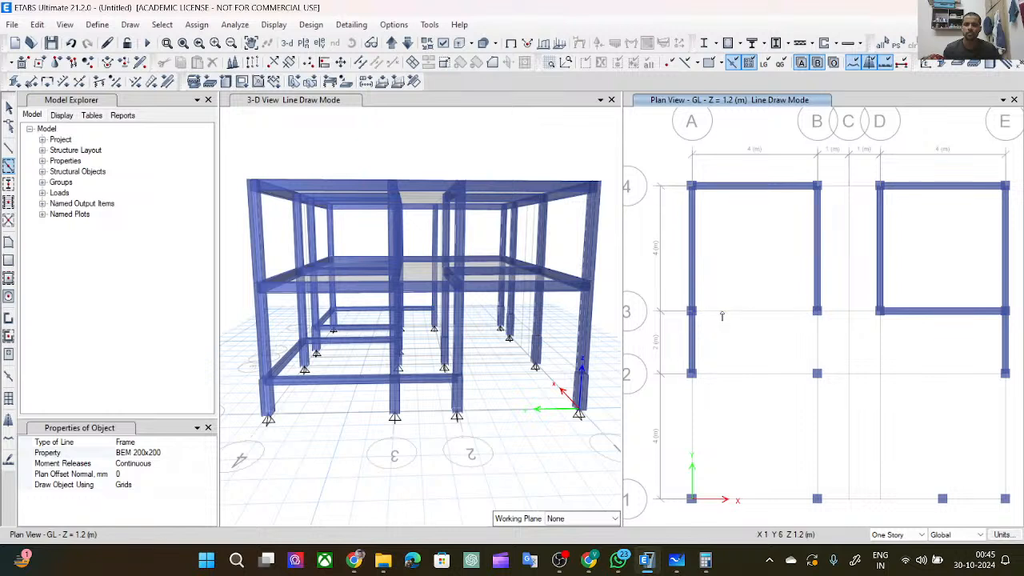
left_click(741, 375)
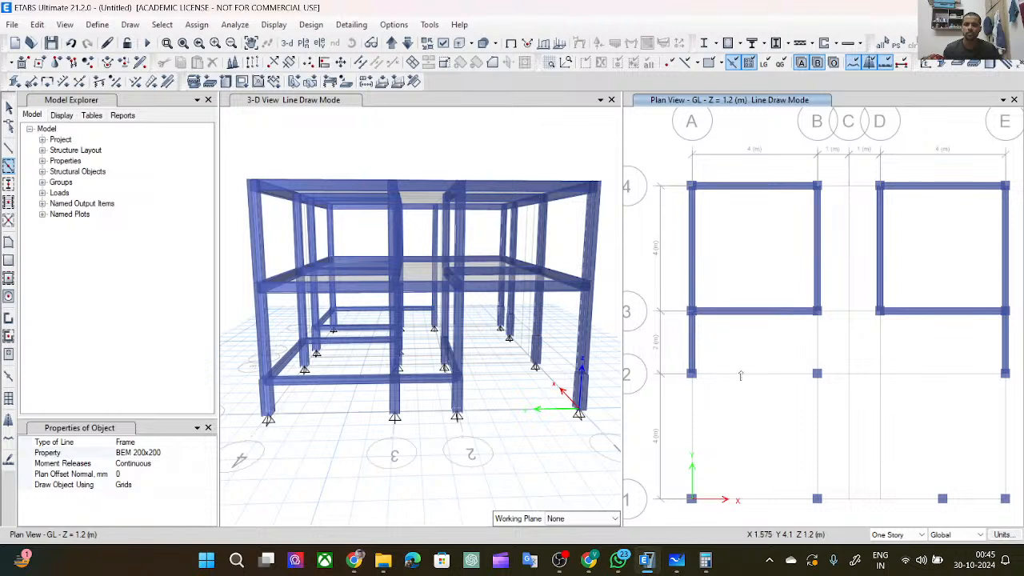
left_click(695, 412)
left_click(817, 424)
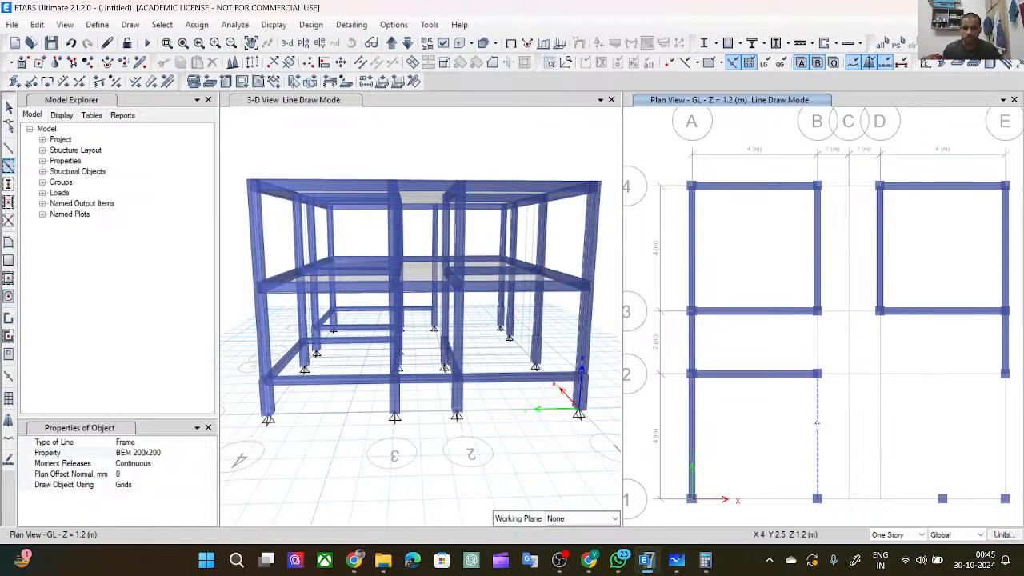
left_click(772, 448)
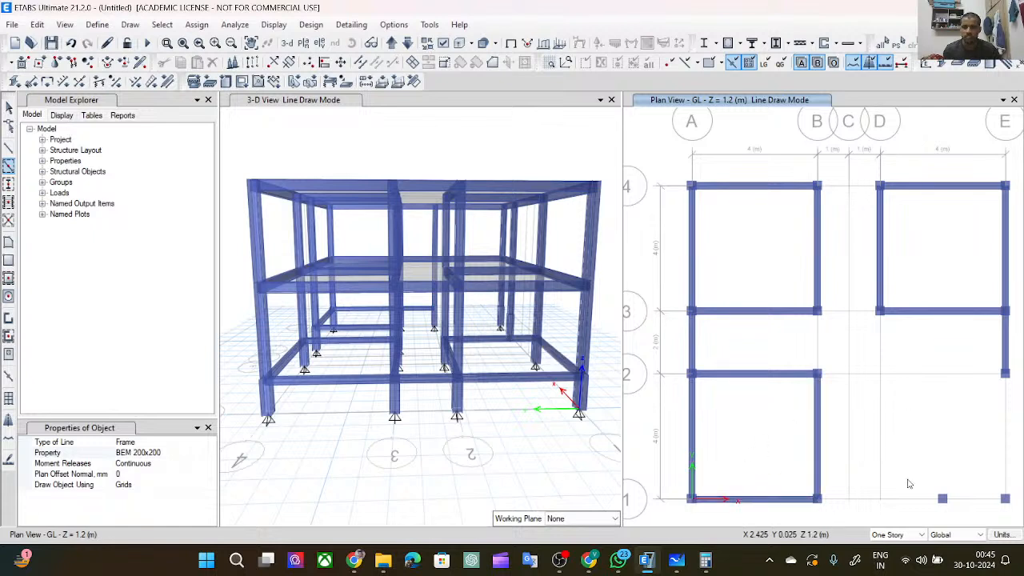
left_click(1006, 437)
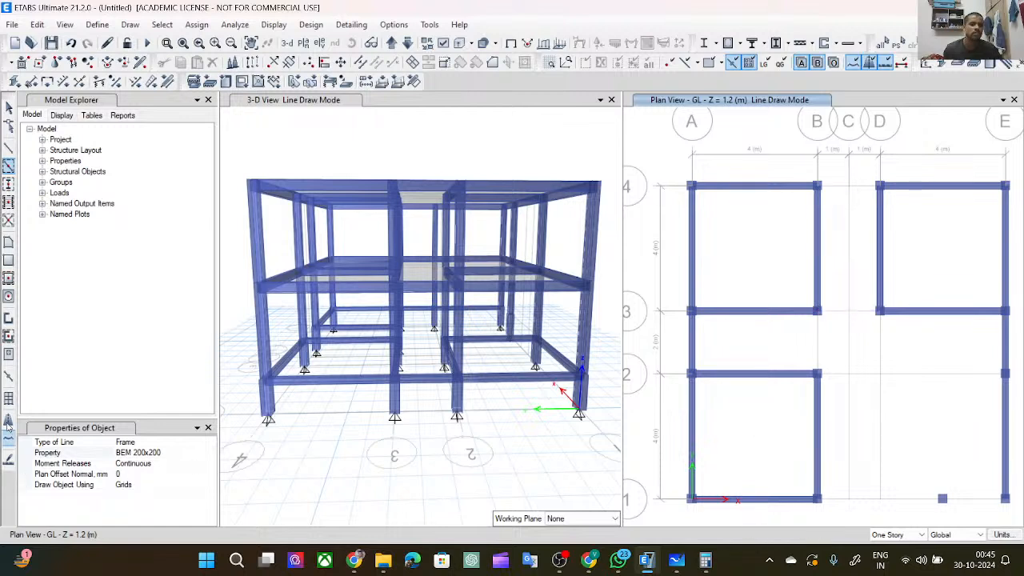
Draw straight BEM 200x300 beams in the GL plan from B-4 to D-4 and from B-3 to D-3.
left_click(7, 147)
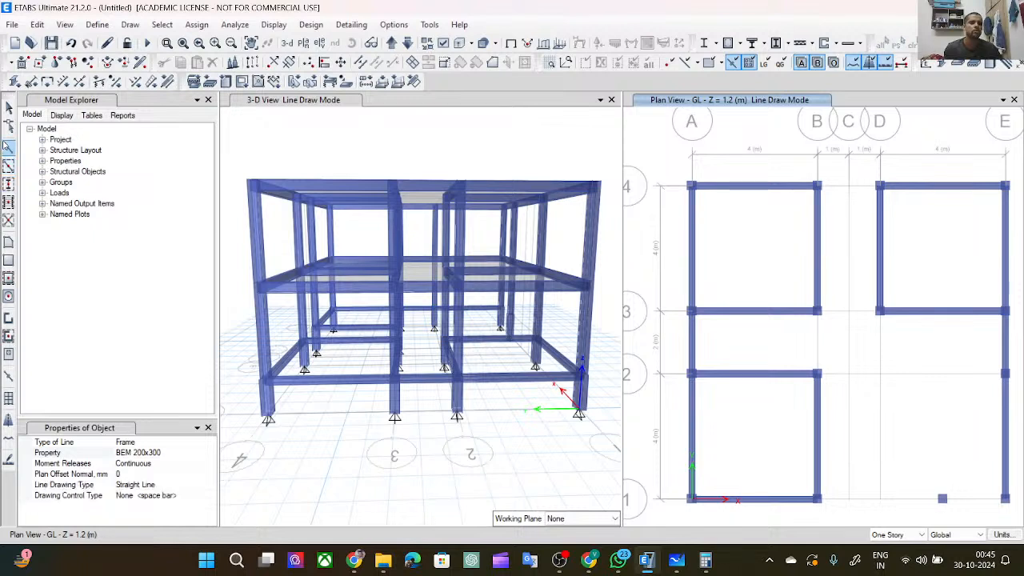
left_click(818, 187)
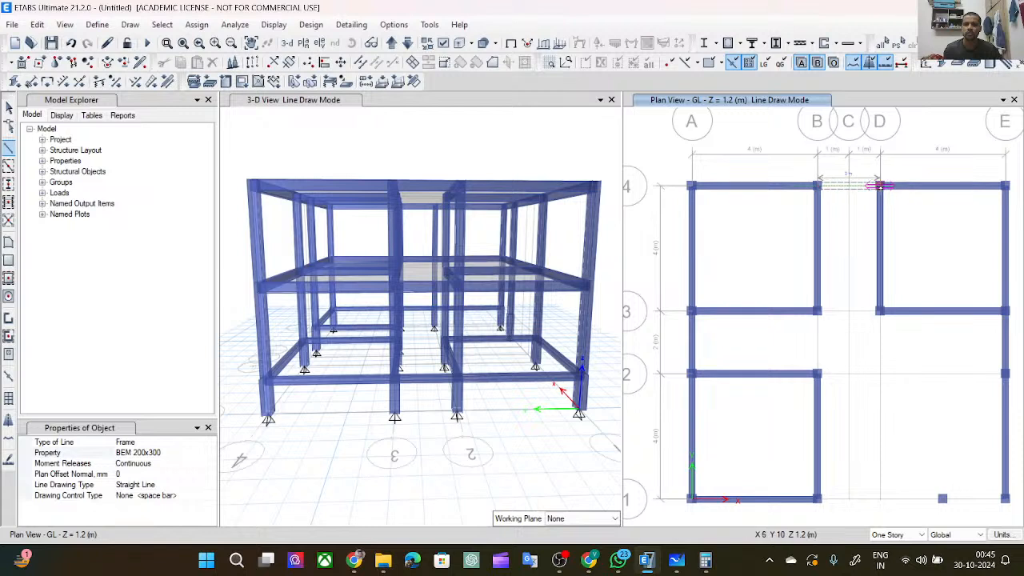
left_click(880, 186)
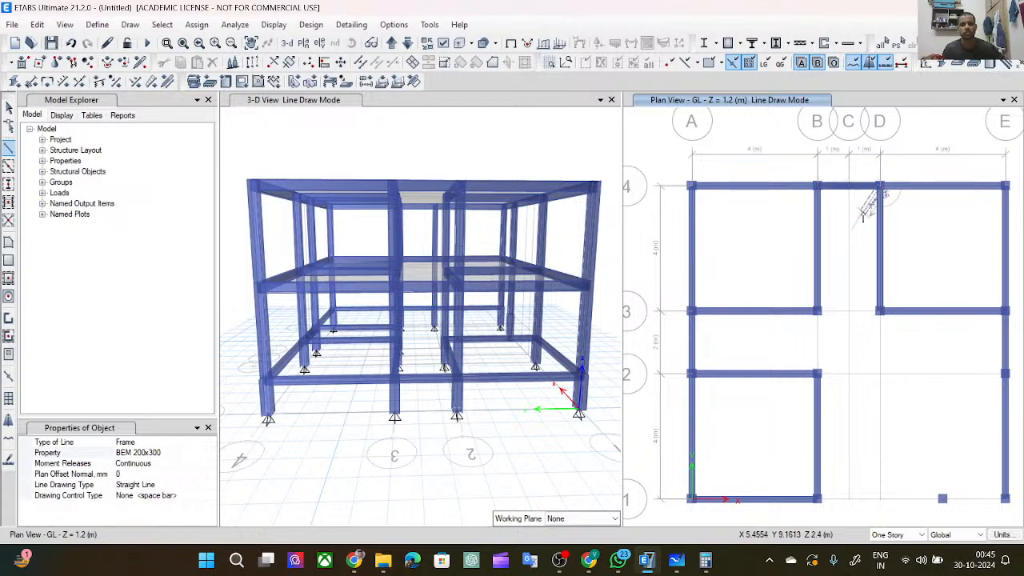
right_click(863, 214)
left_click(880, 312)
left_click(818, 311)
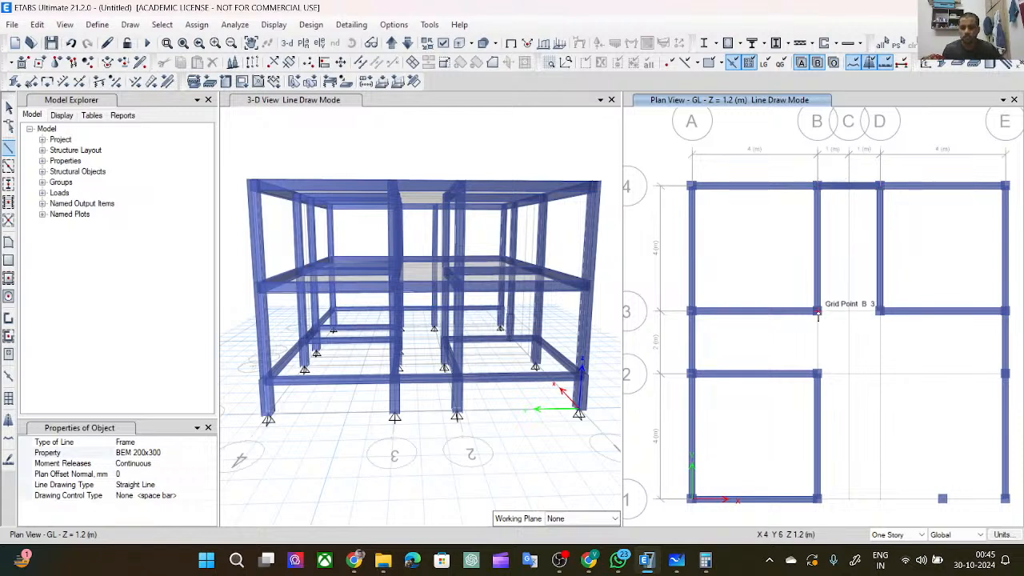
left_click(880, 311)
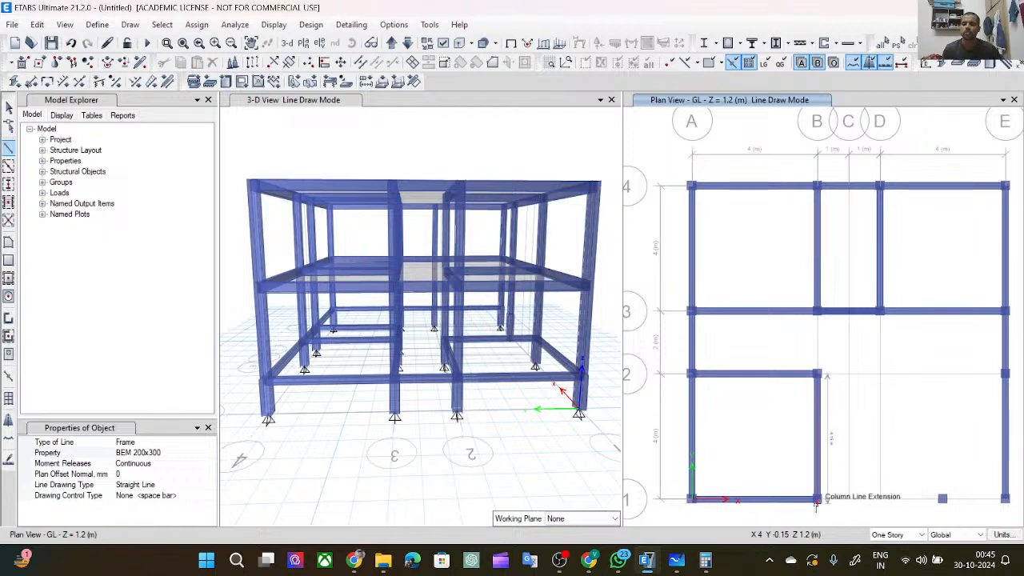
Draw straight BEM 200x300 beams along grid 1 from B-1 to the intermediate column at X 8 m and on to E-1.
left_click(817, 500)
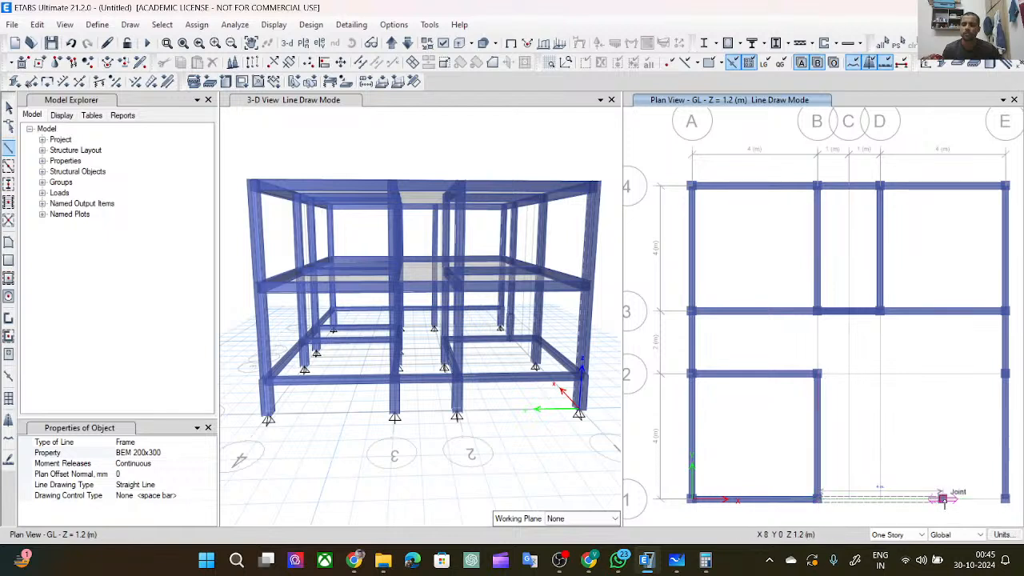
left_click(944, 500)
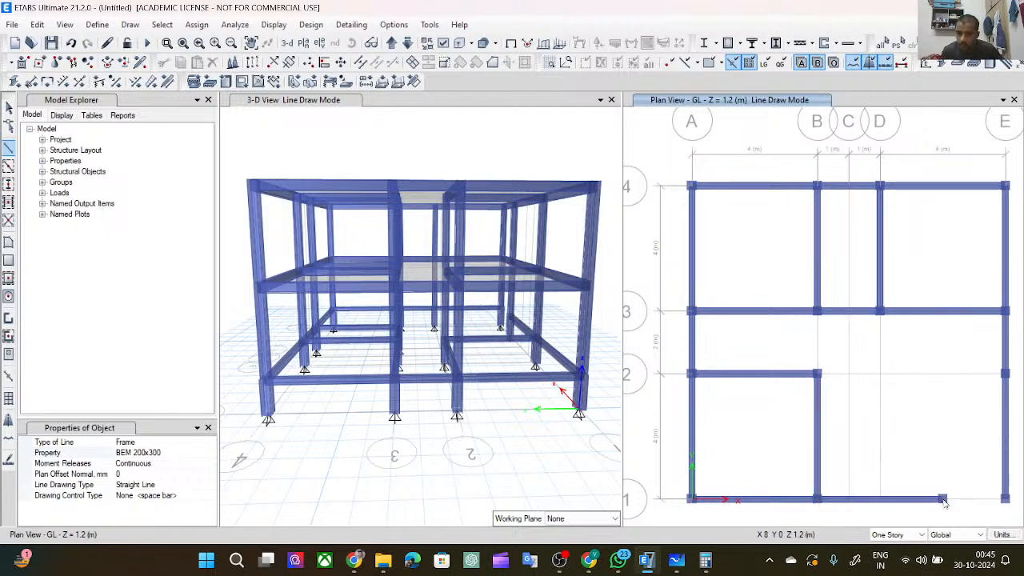
left_click(1005, 500)
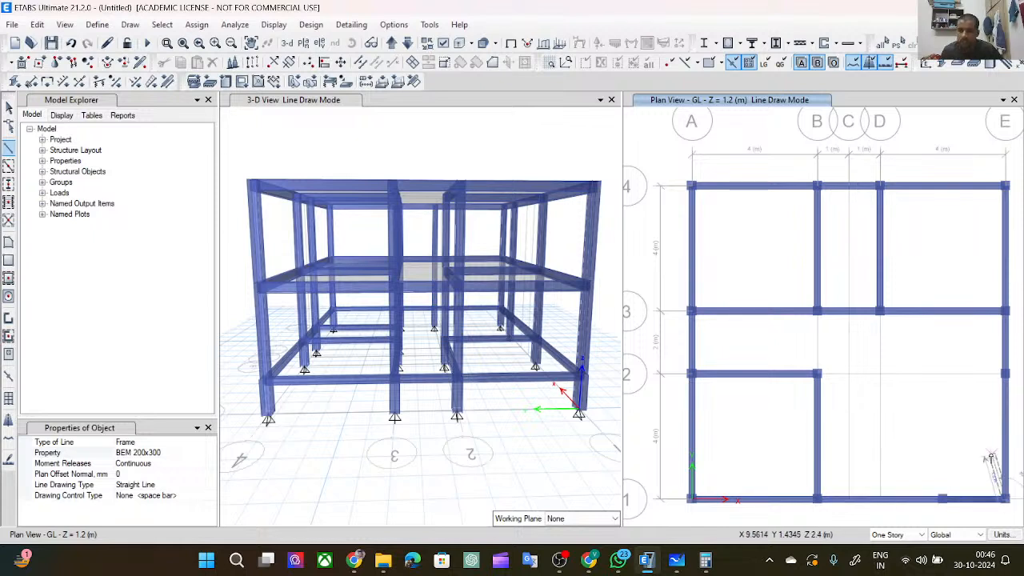
Leave line drawing and examine the beams and columns of the whole frame in the 3-D view.
key("Escape")
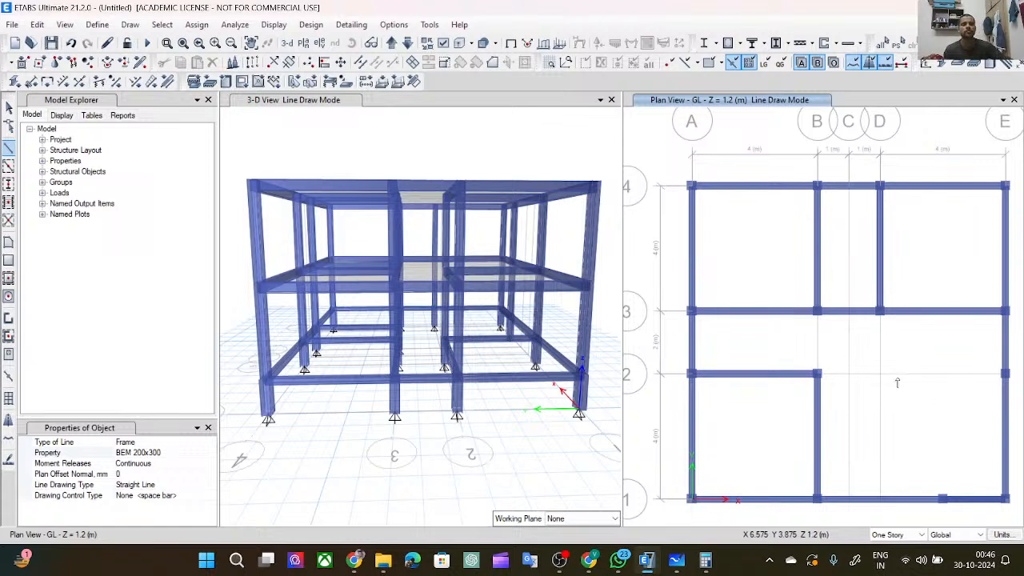
key("Escape")
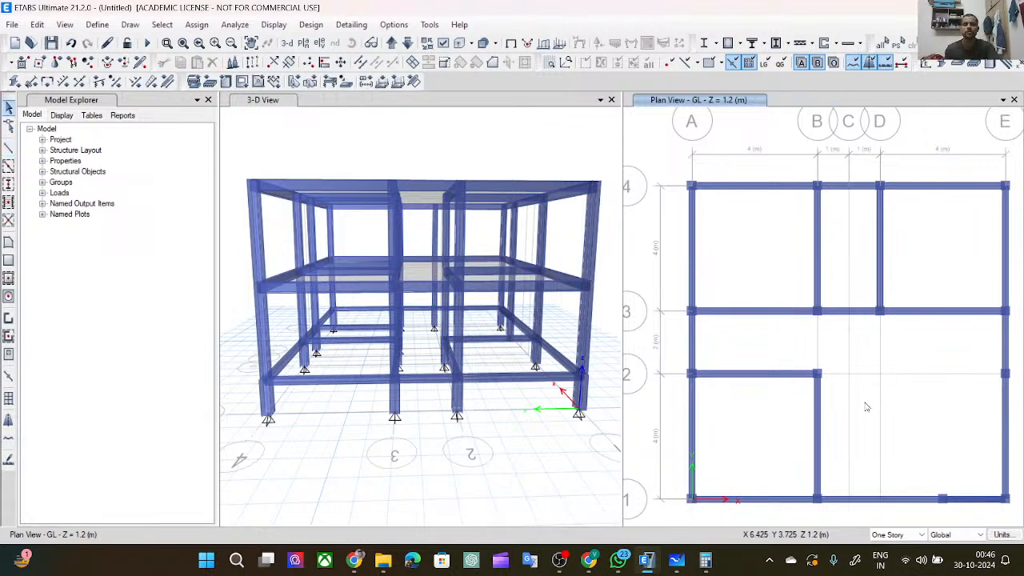
left_click(542, 160)
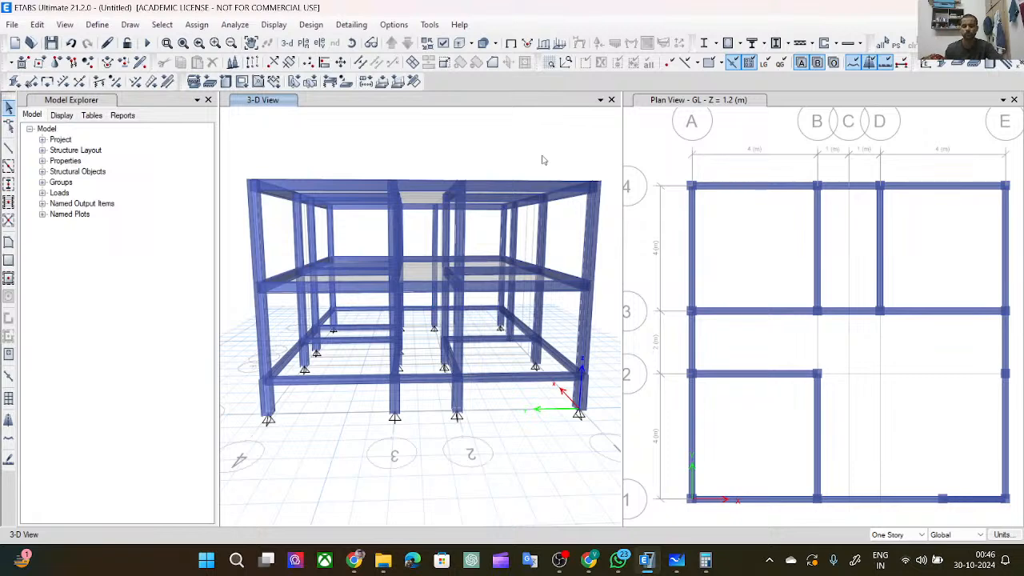
middle_click_drag(541, 158, 581, 210, "shift")
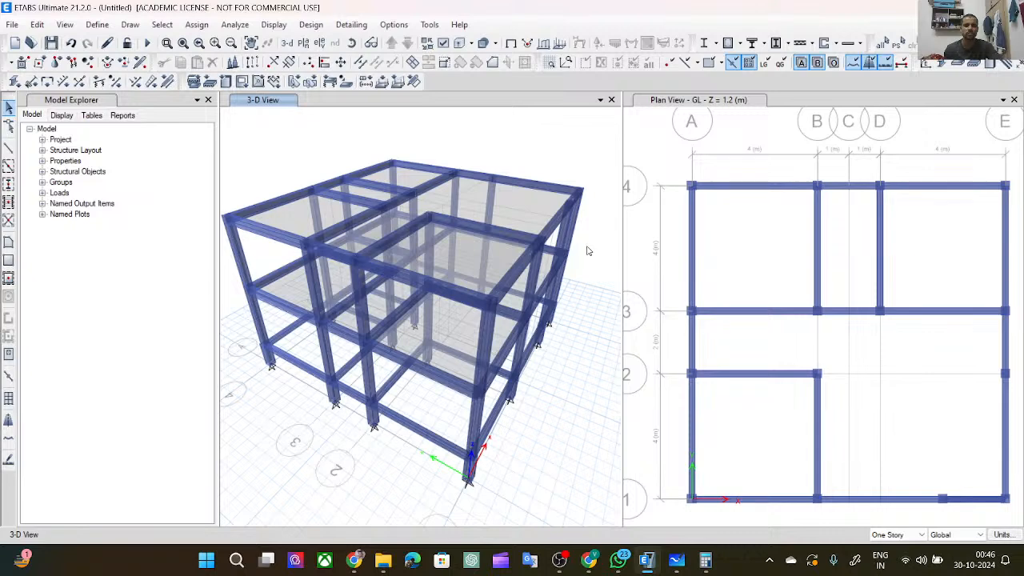
scroll(589, 251, "up", 5)
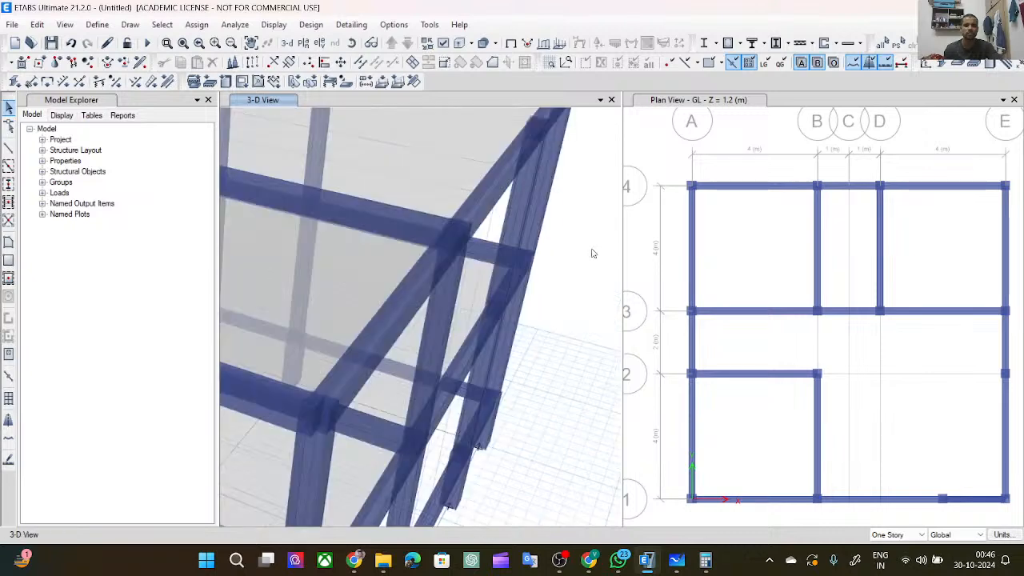
scroll(589, 251, "down", 5)
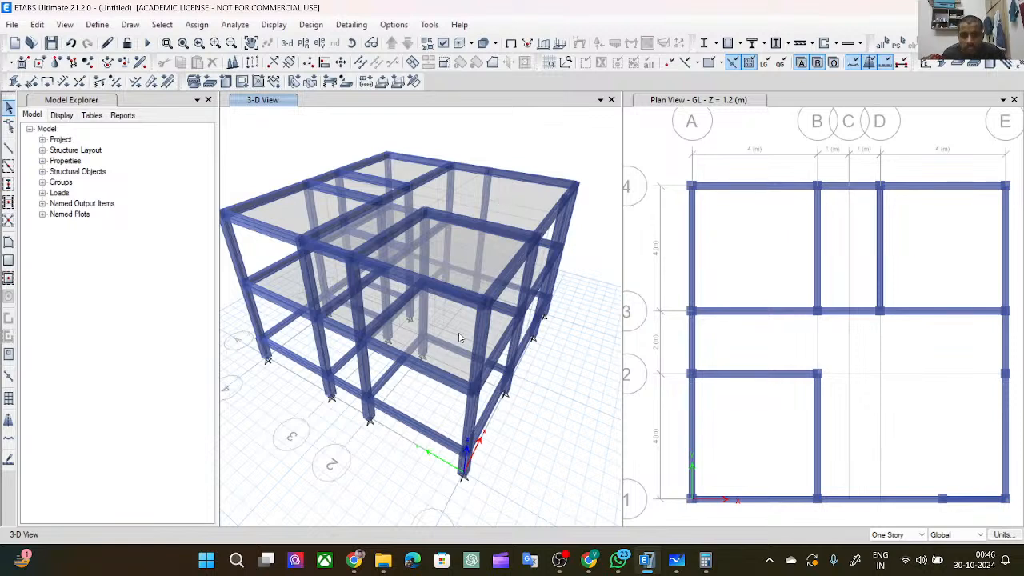
Step through the plan views of the GL, F-1, roof and Base stories to compare their beam and slab layouts.
left_click(857, 250)
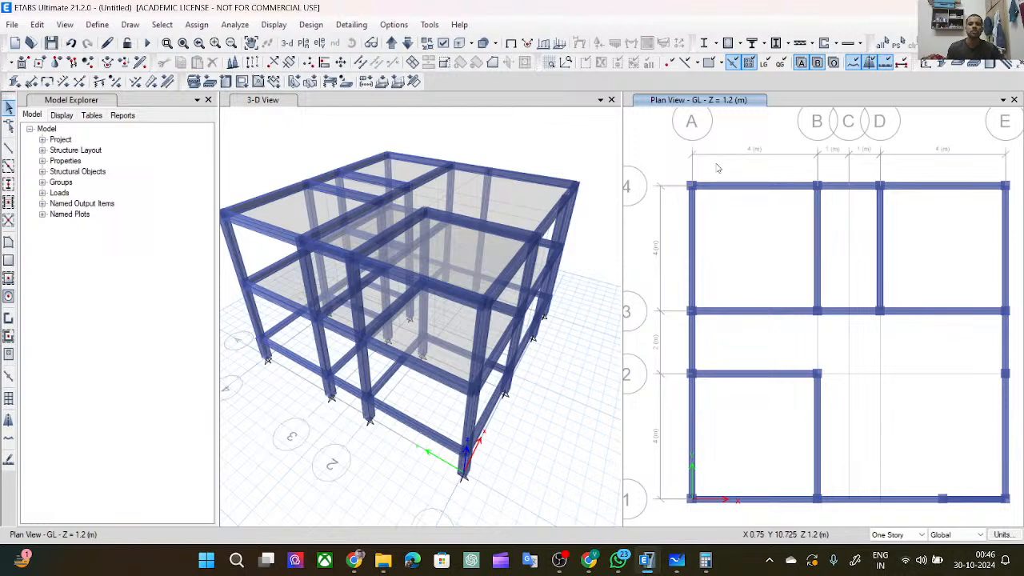
left_click(392, 43)
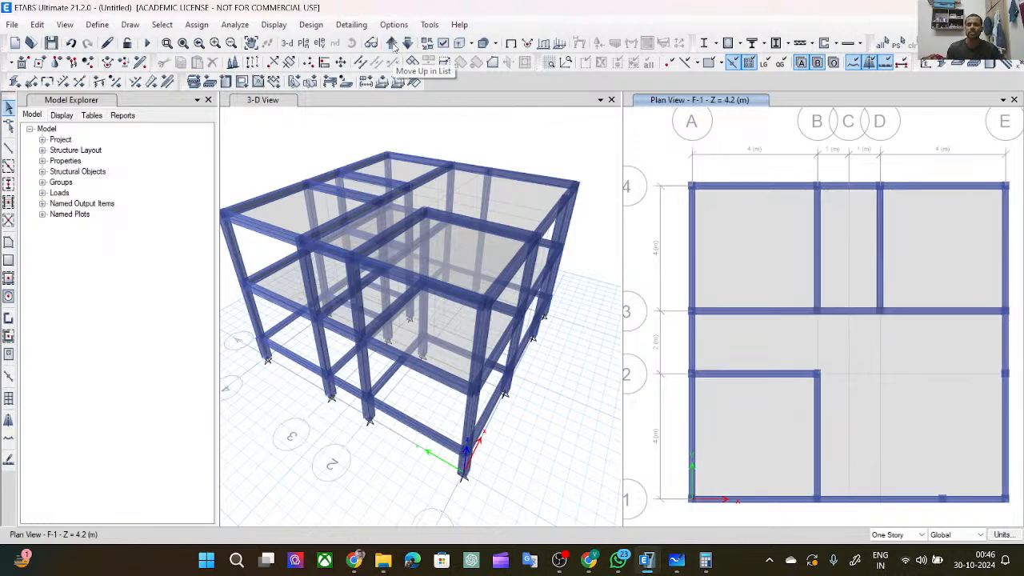
left_click(408, 43)
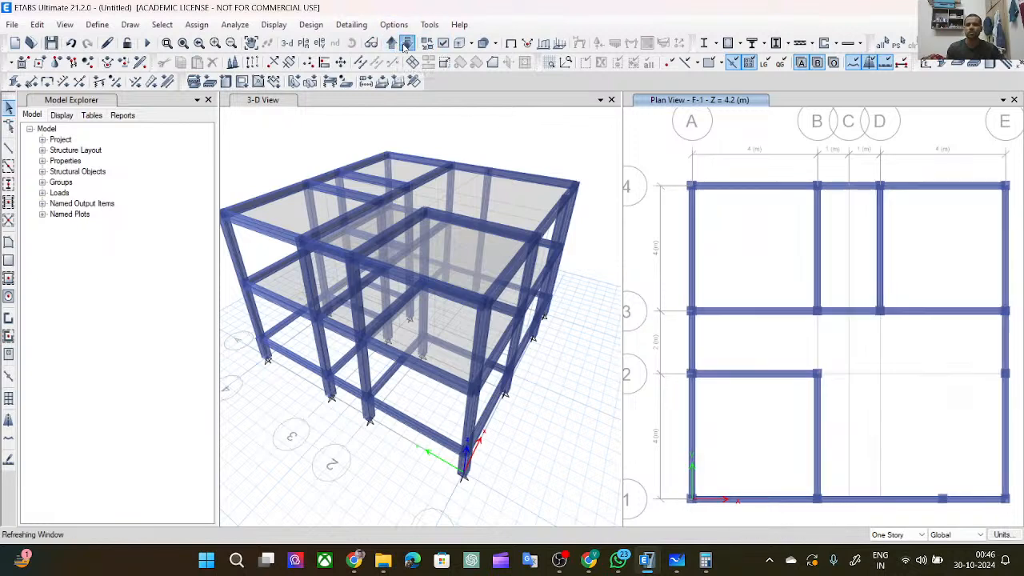
left_click(393, 43)
left_click(392, 44)
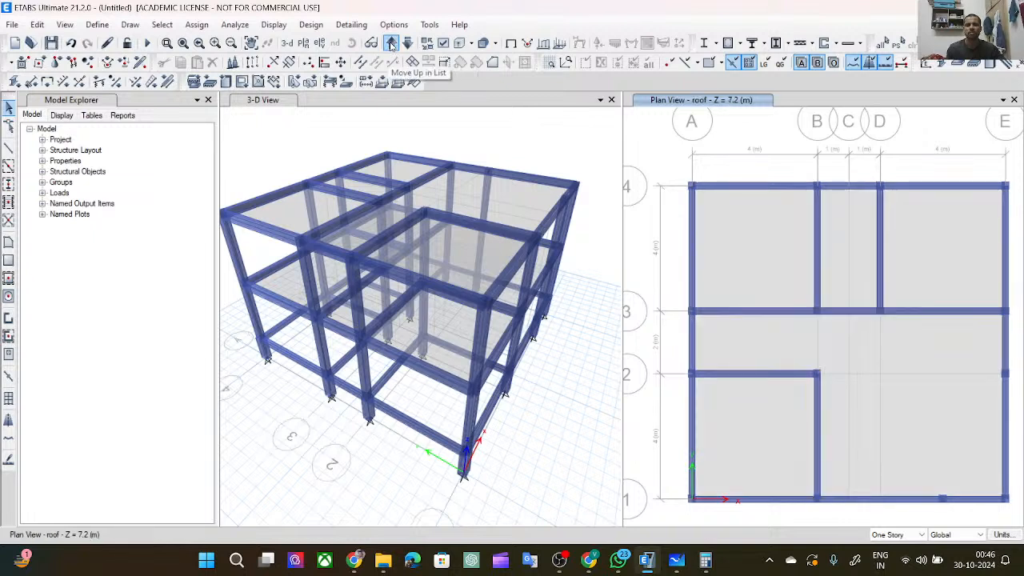
left_click(392, 43)
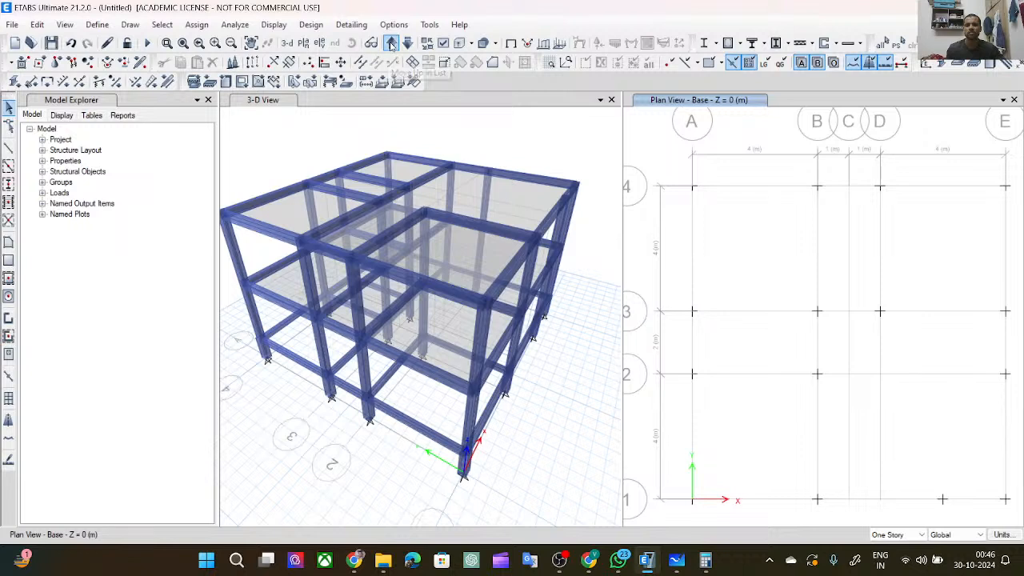
left_click(393, 43)
left_click(392, 44)
left_click(392, 43)
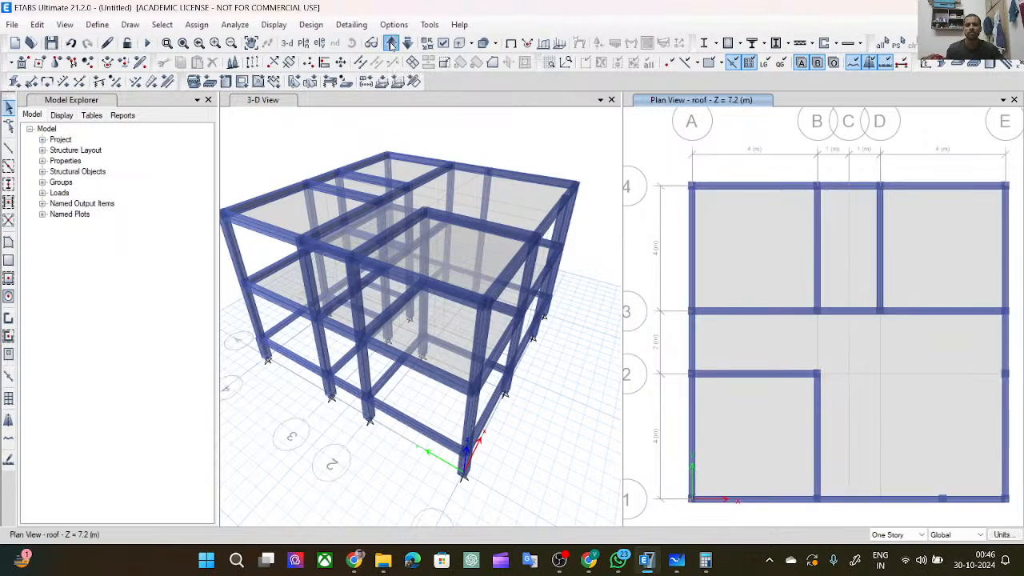
left_click(392, 43)
left_click(392, 44)
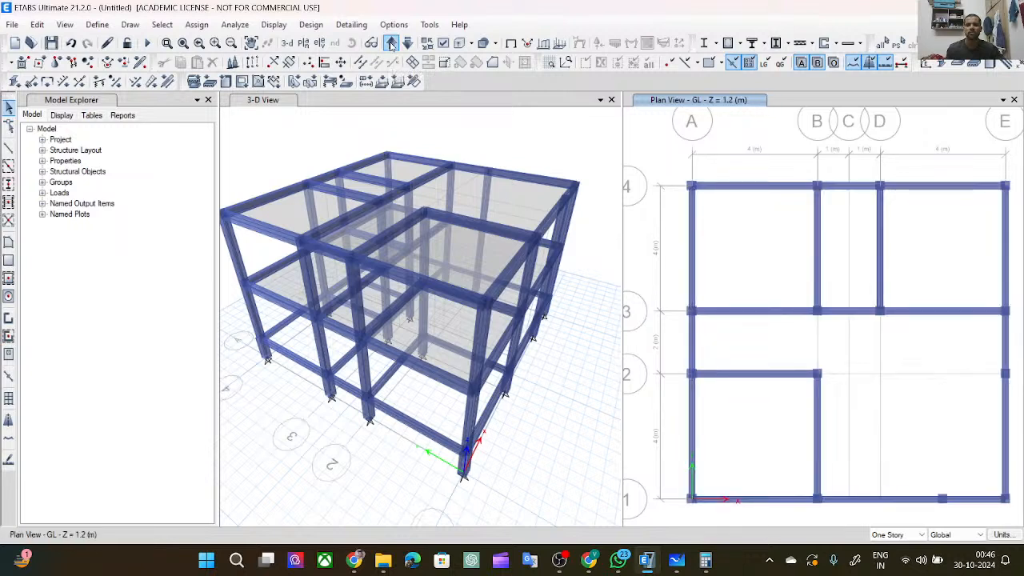
left_click(392, 43)
left_click(393, 44)
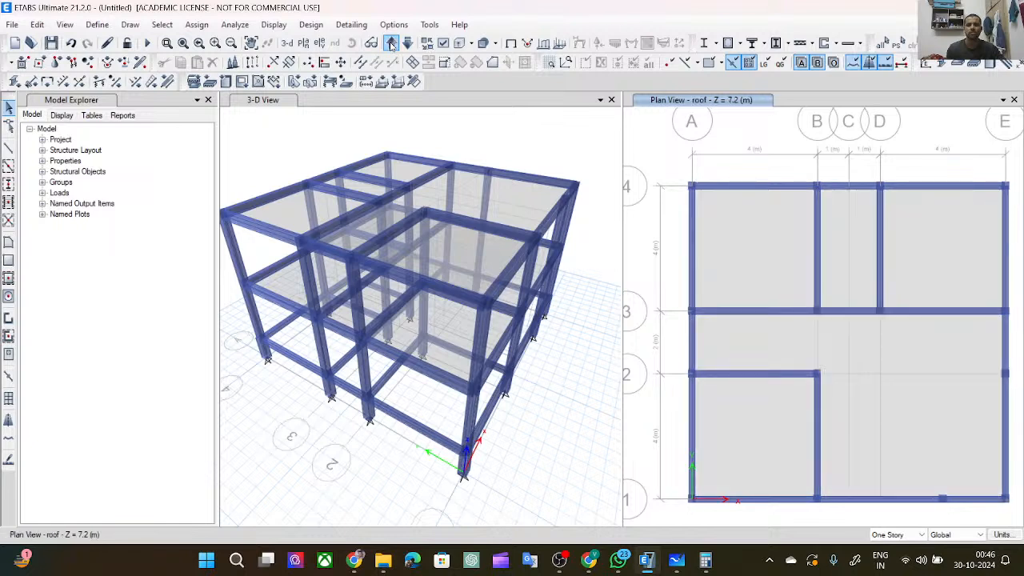
left_click(392, 44)
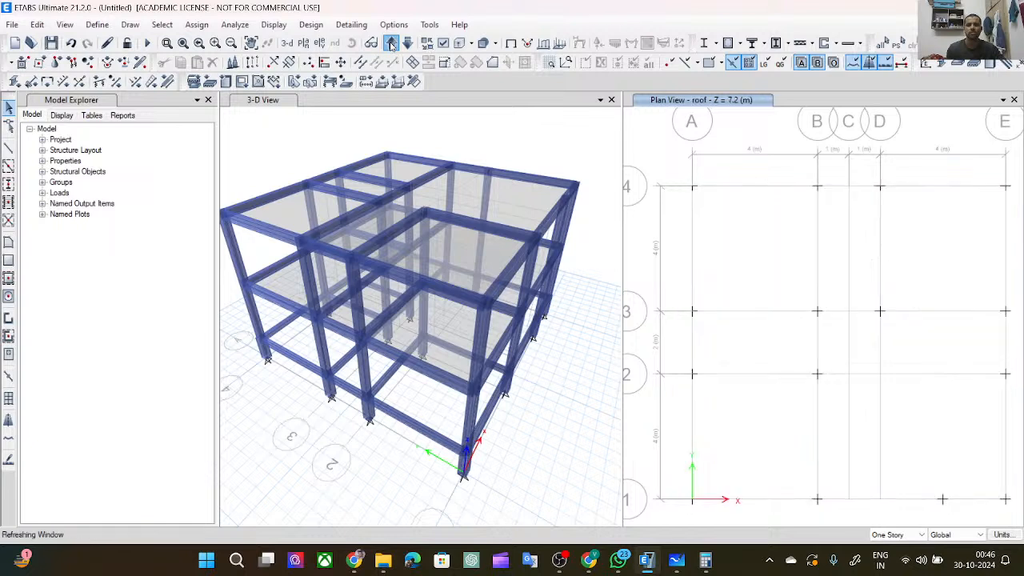
Close the separate 3-D window and switch the remaining plan window to a 3-D view facing the grid 1 side.
left_click(460, 191)
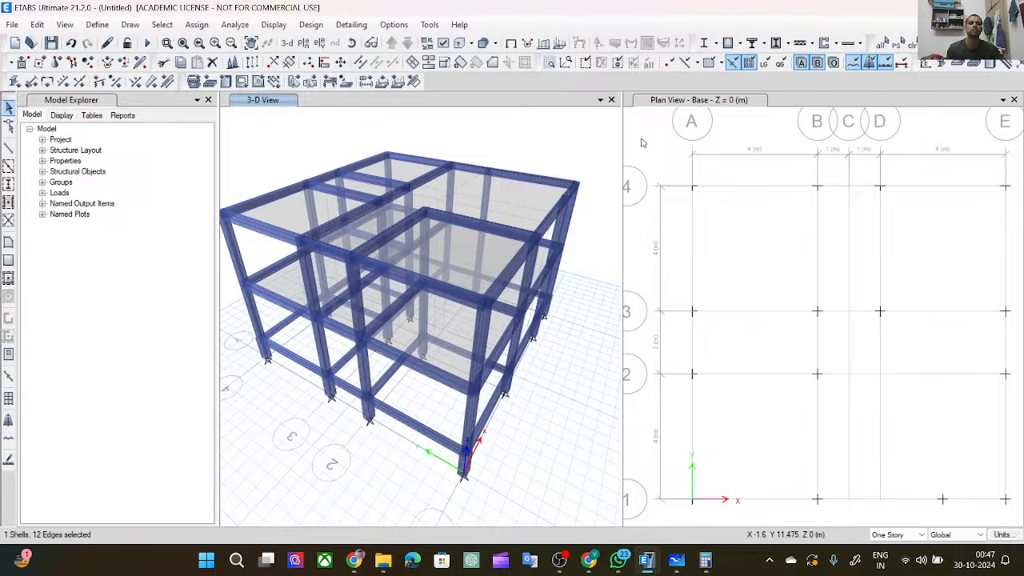
left_click(611, 100)
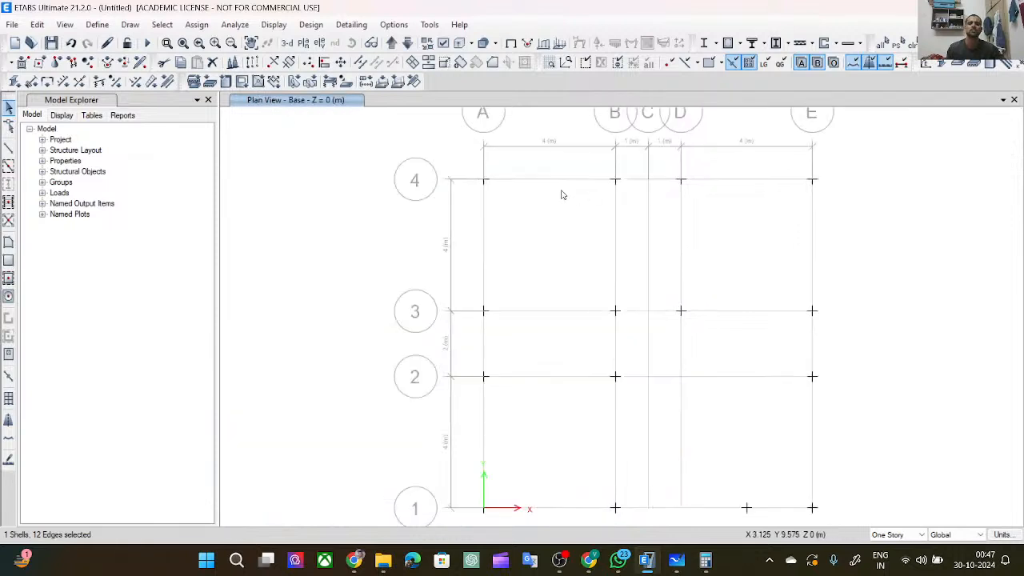
left_click(285, 43)
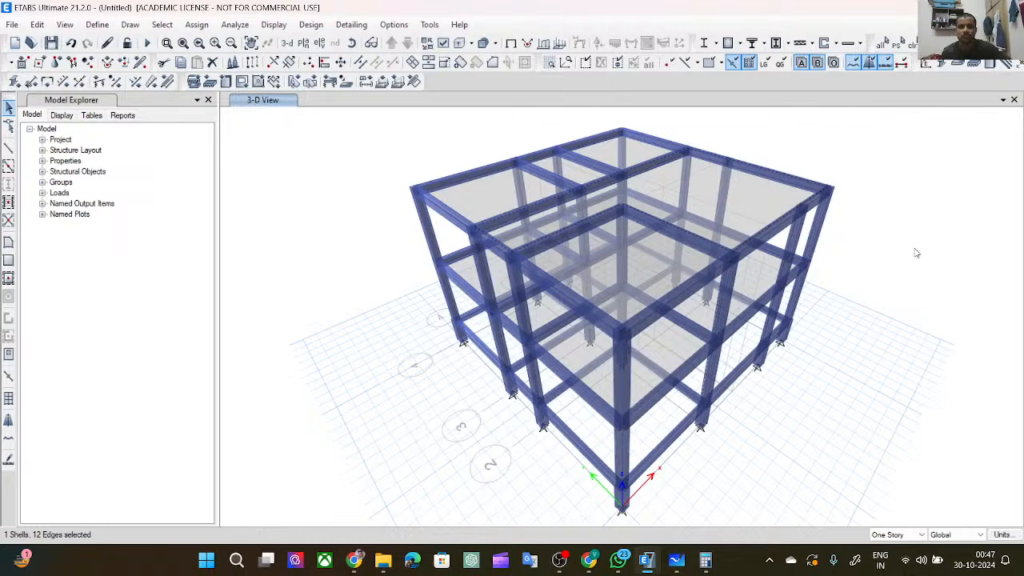
middle_click_drag(917, 253, 1006, 245, "shift")
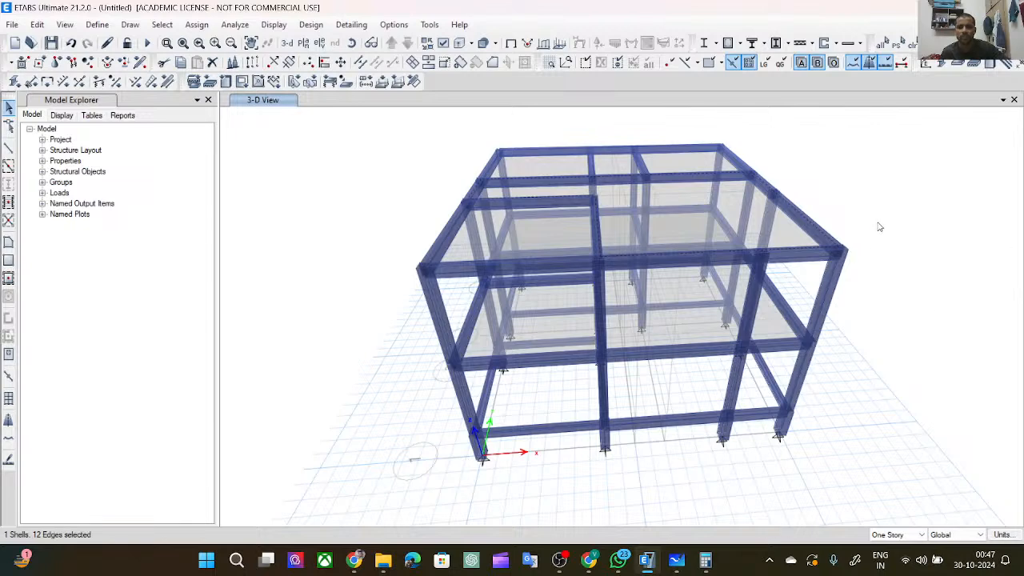
middle_click_drag(881, 227, 865, 208, "shift")
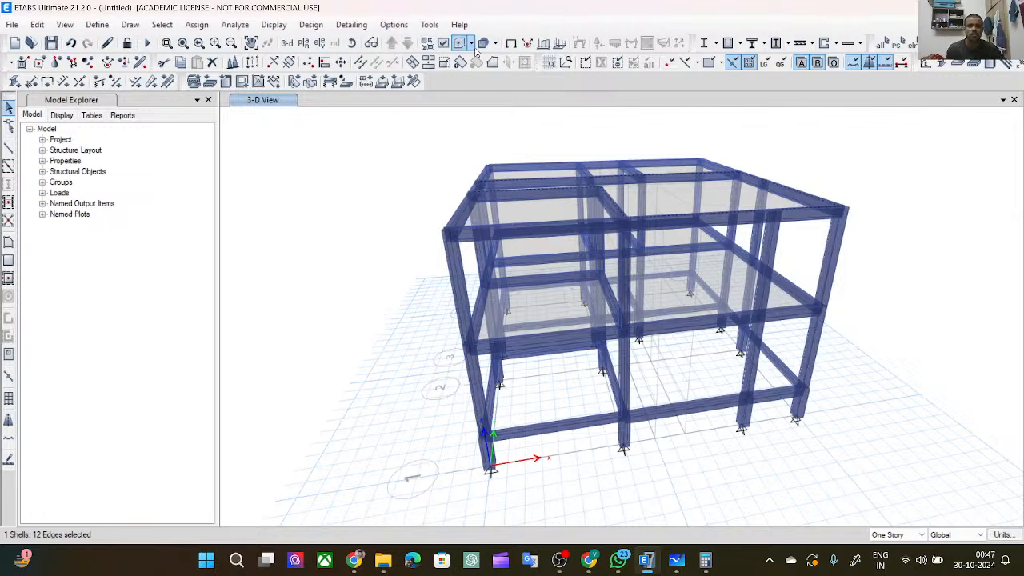
Turn on Extrude Shells in the view options for the 3-D view.
left_click(443, 45)
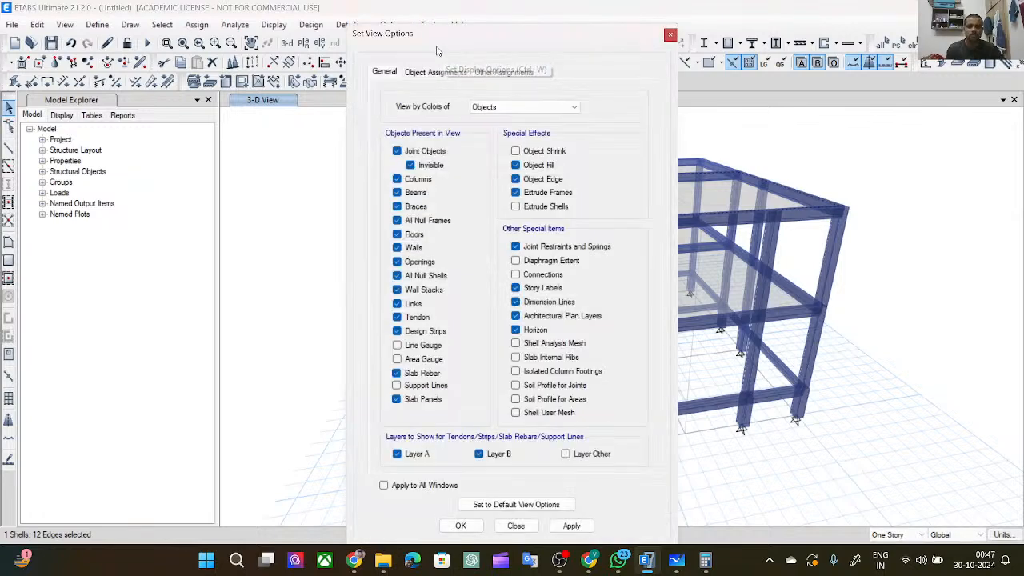
left_click(515, 207)
left_click(571, 526)
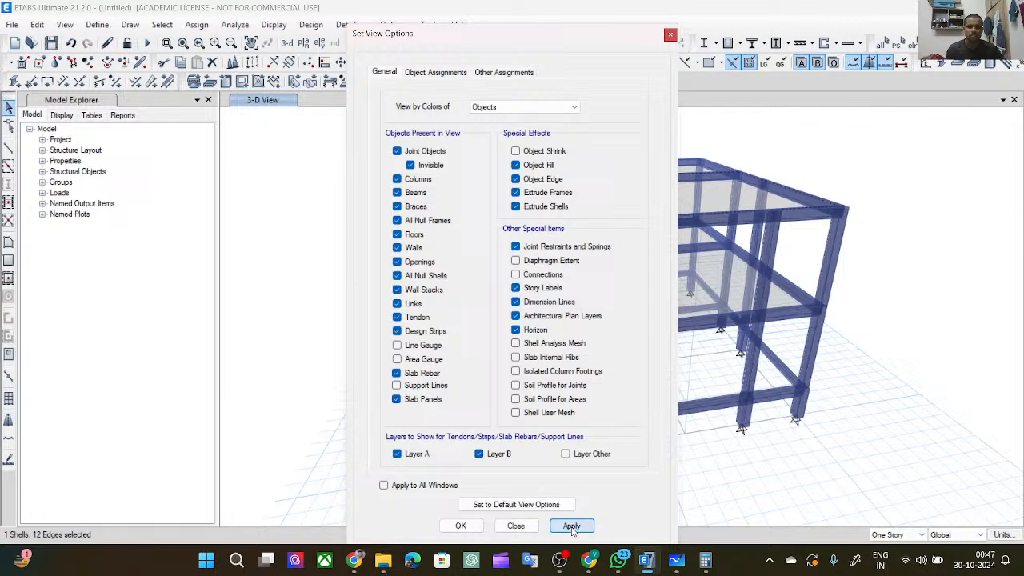
left_click(461, 526)
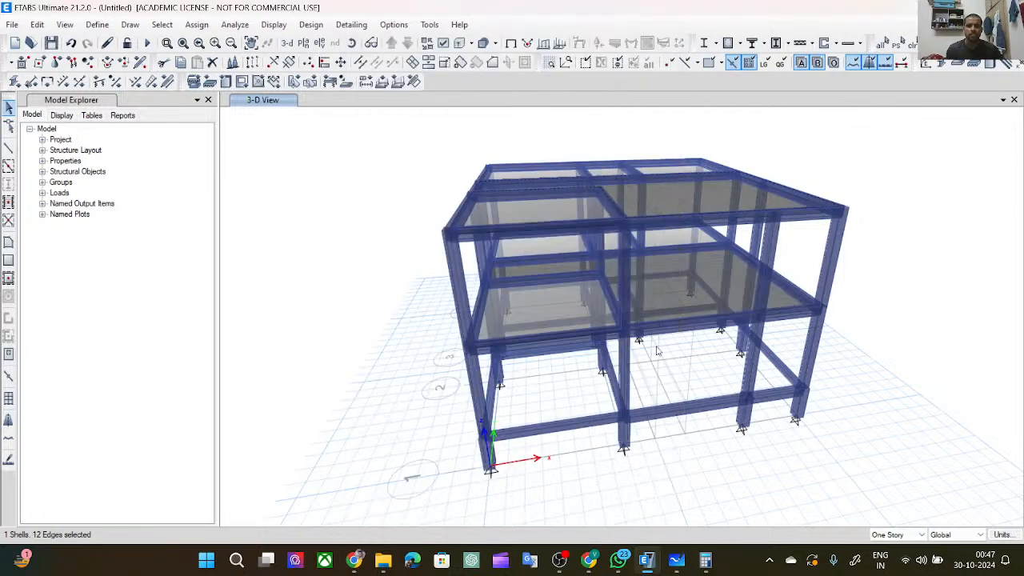
Examine the extruded slabs from the side and from above in the 3-D view, and clear the selection.
scroll(898, 225, "up", 3)
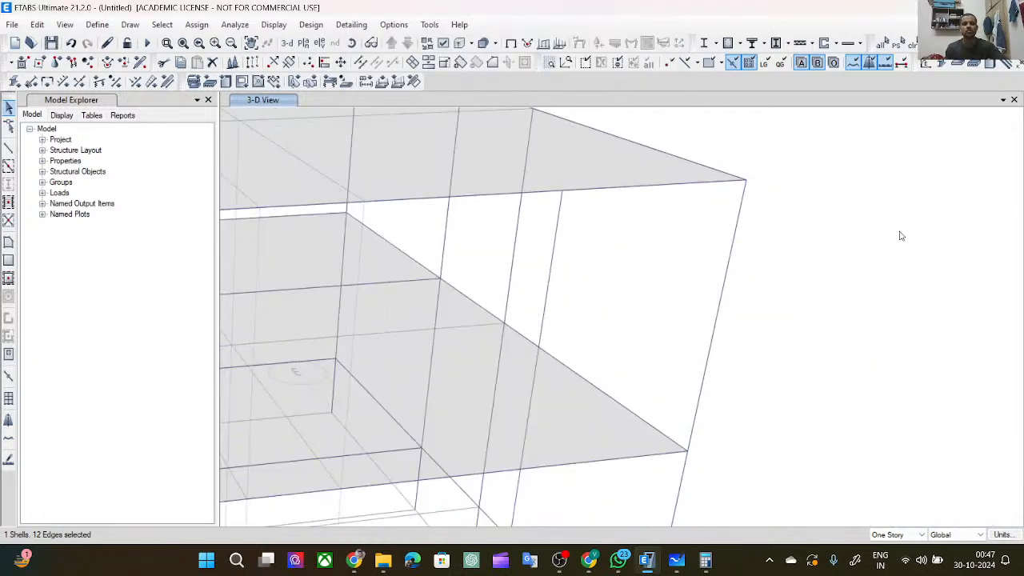
scroll(899, 231, "down", 5)
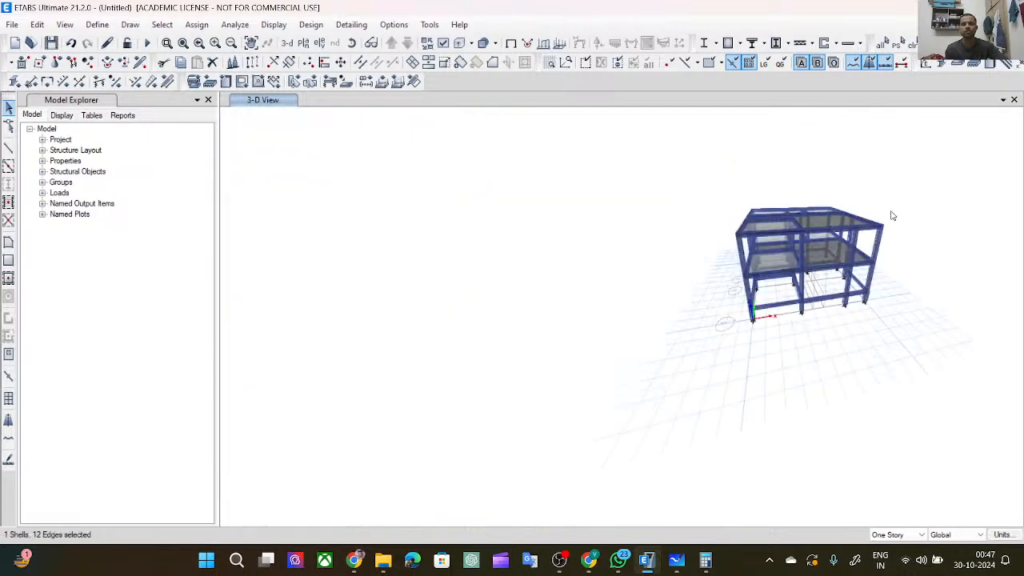
key("F3")
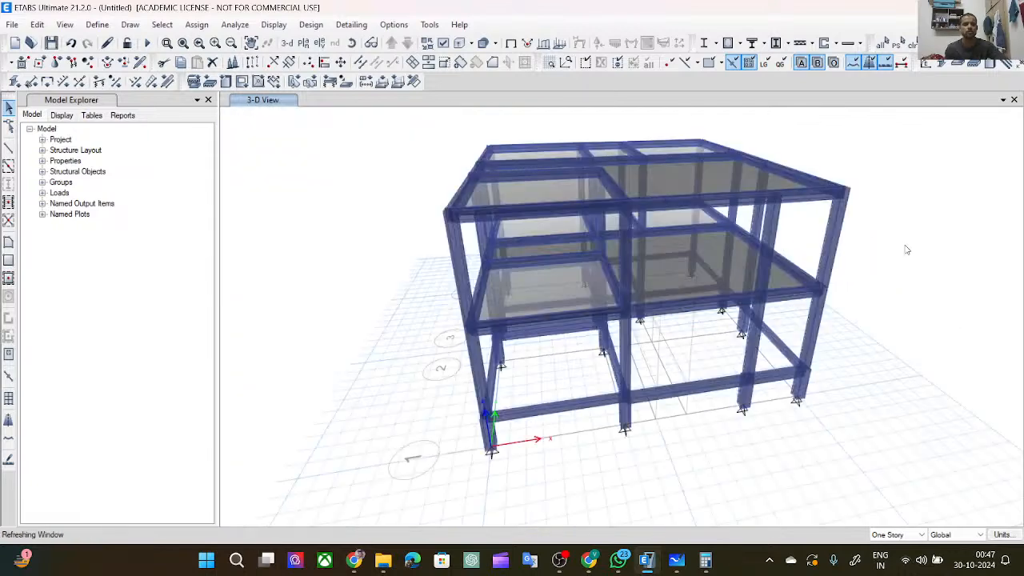
mouse_move(907, 212)
middle_mouse_down("shift")
mouse_move(910, 283)
mouse_move(921, 272)
middle_mouse_up("shift")
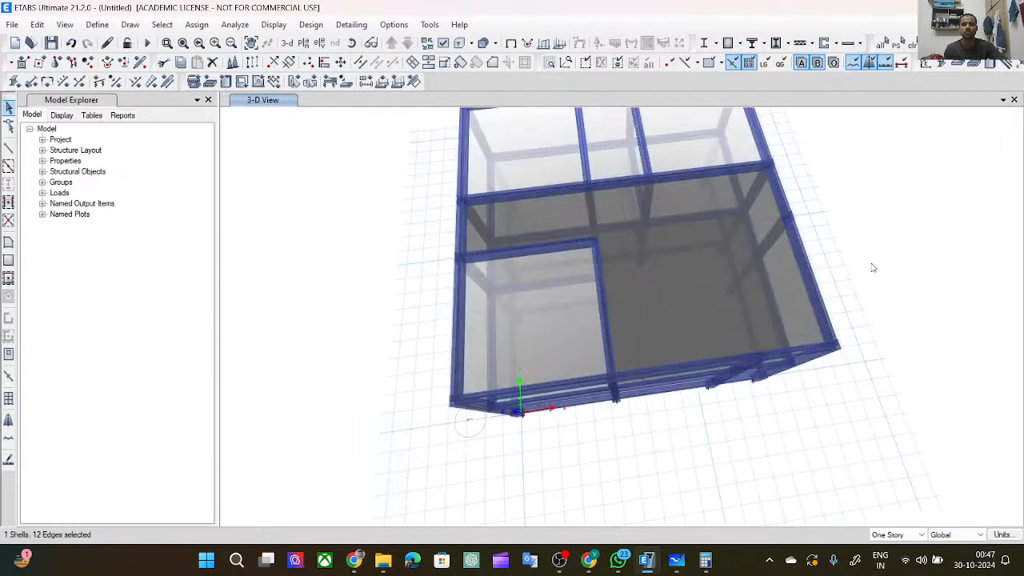
scroll(861, 276, "up", 3)
scroll(861, 276, "down", 7)
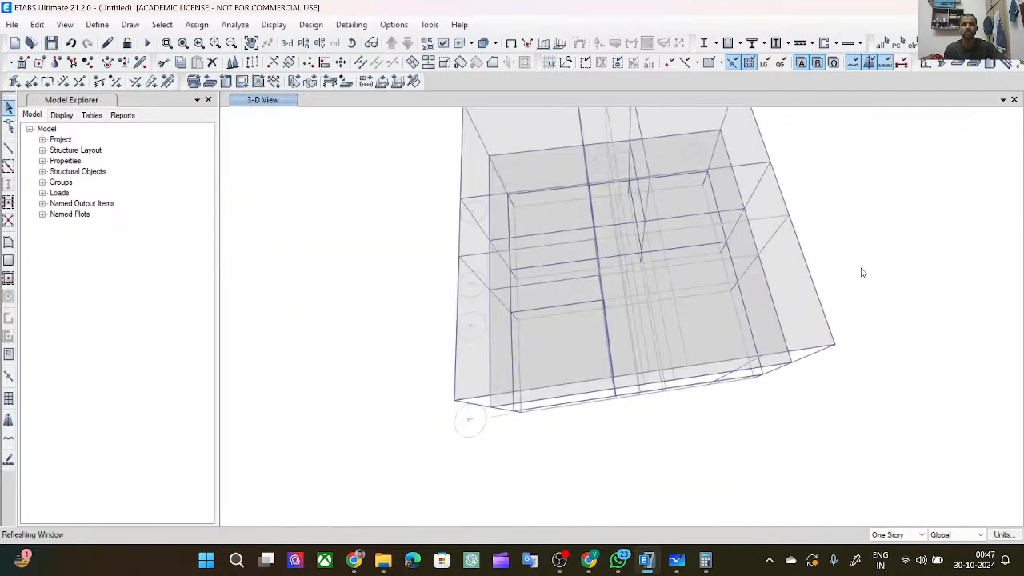
scroll(840, 166, "up", 5)
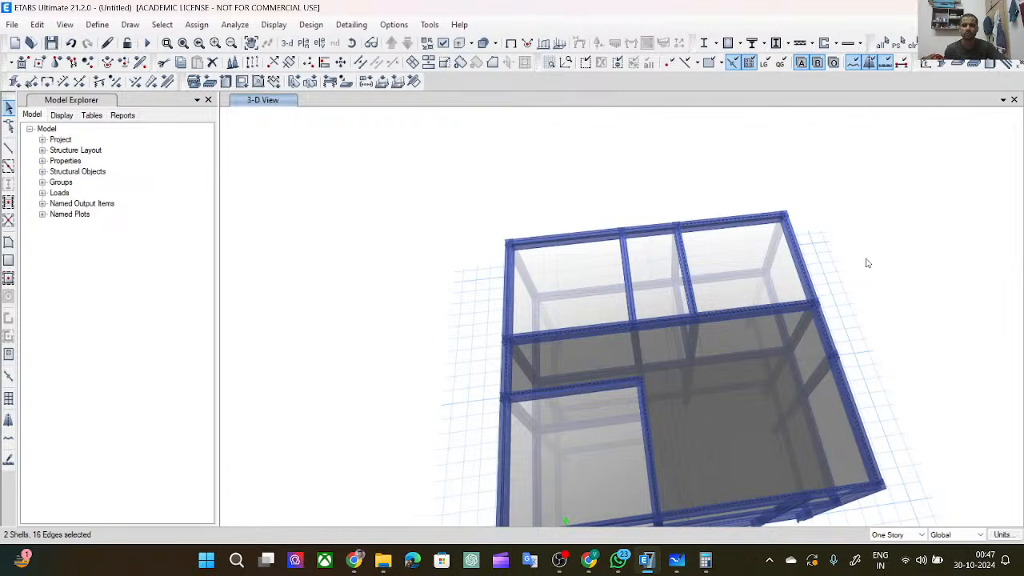
key("Escape")
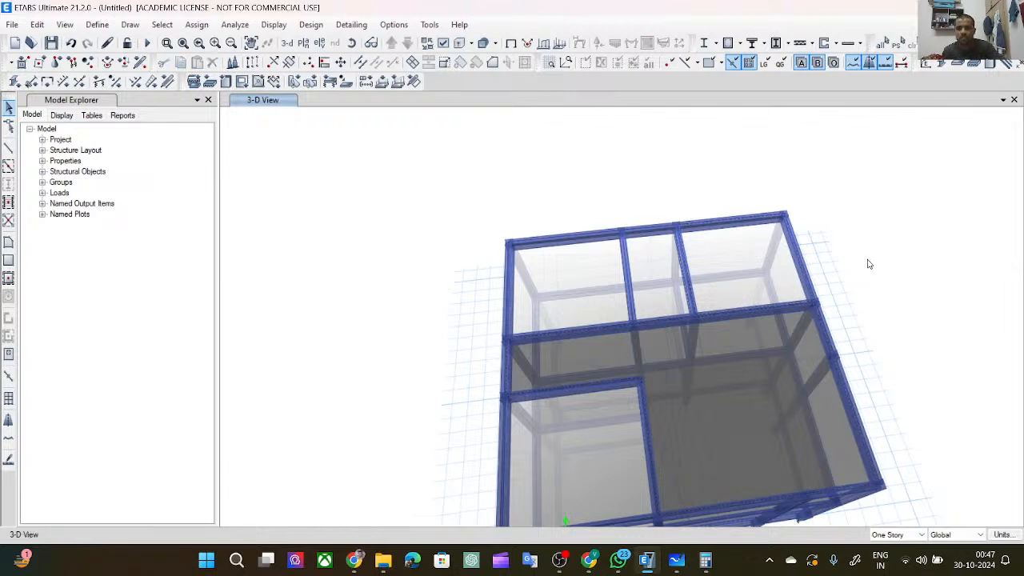
Check the three slab panels between grids 3 and 4 by selecting each one, and clear the selection.
left_click(763, 271)
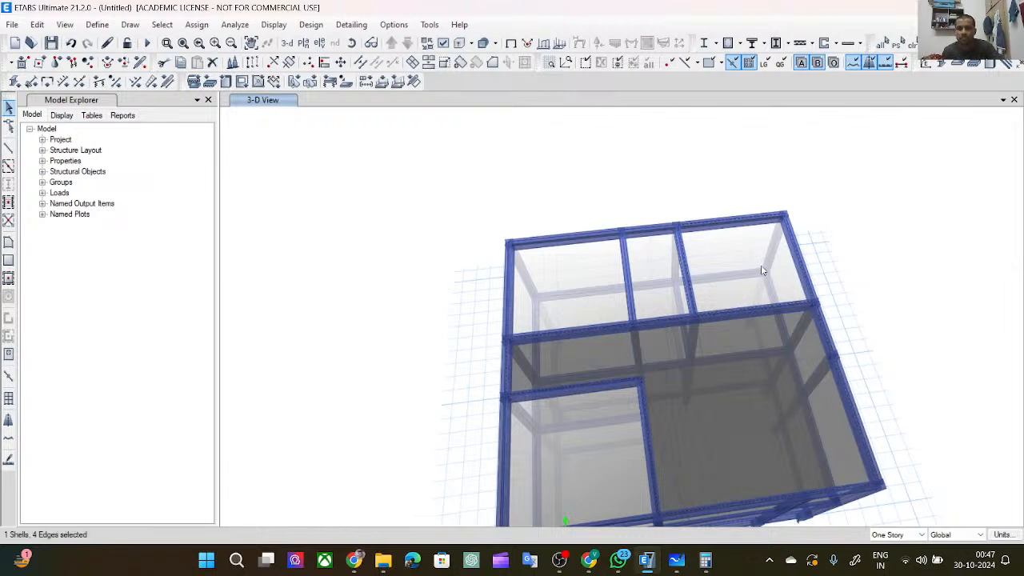
left_click(674, 286)
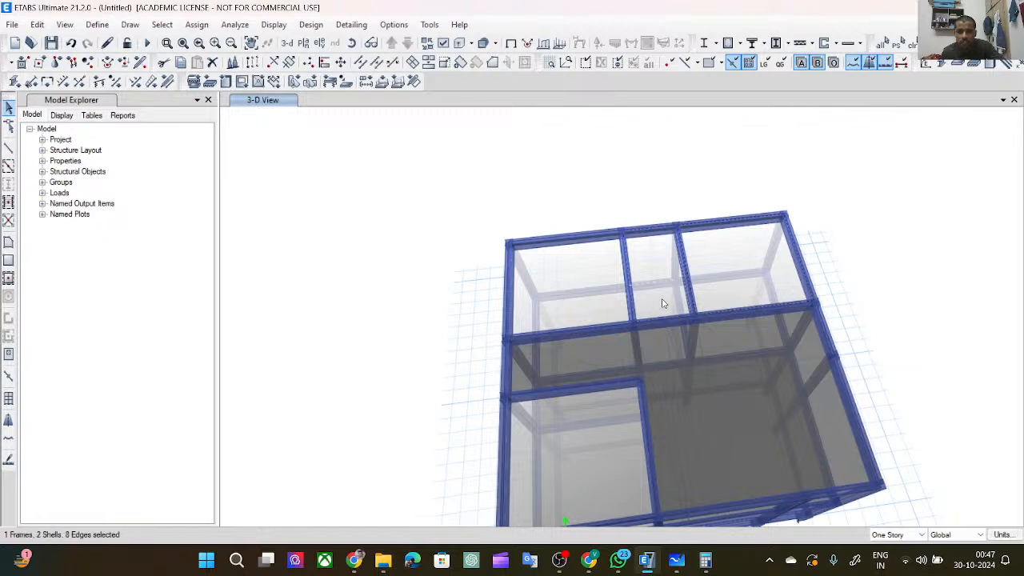
left_click(582, 280)
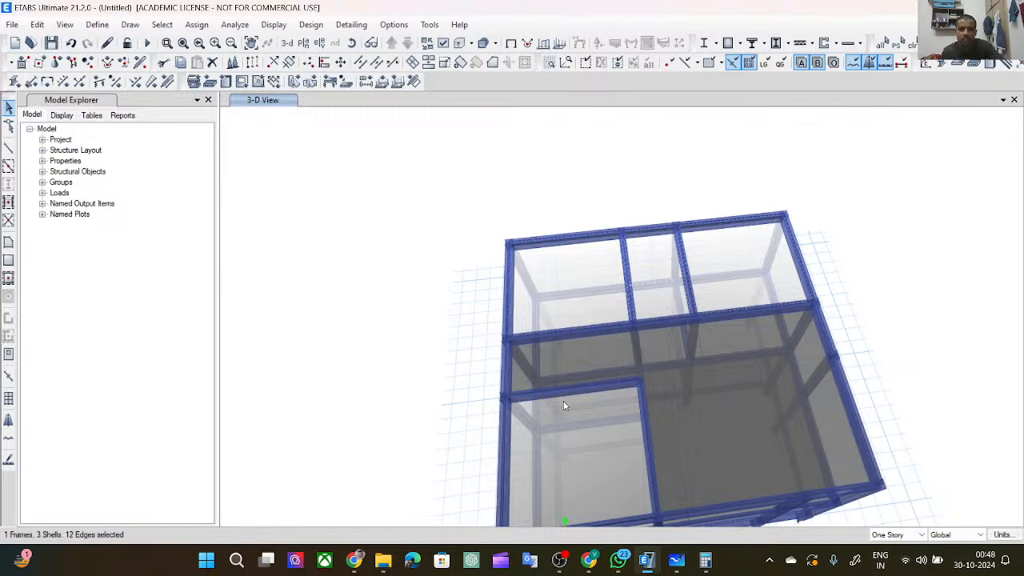
left_click(904, 276)
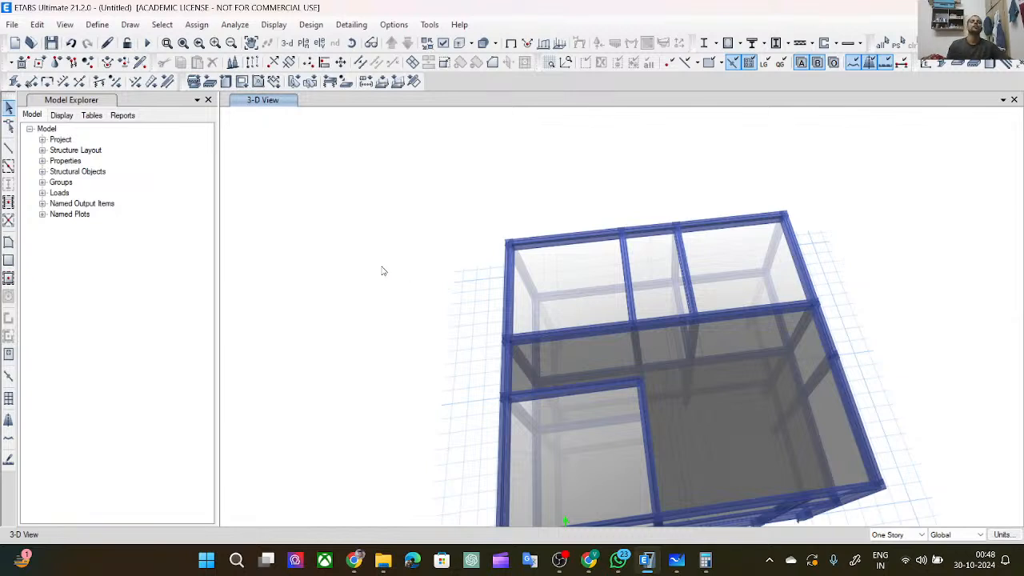
Set the story scope to All Stories and display the plan view of story F-1.
left_click(897, 534)
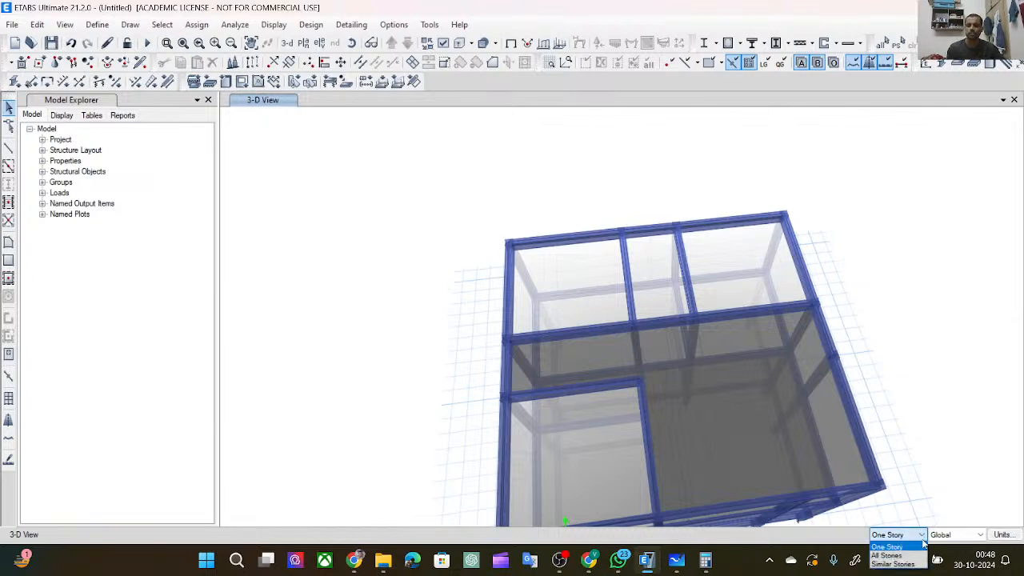
left_click(889, 555)
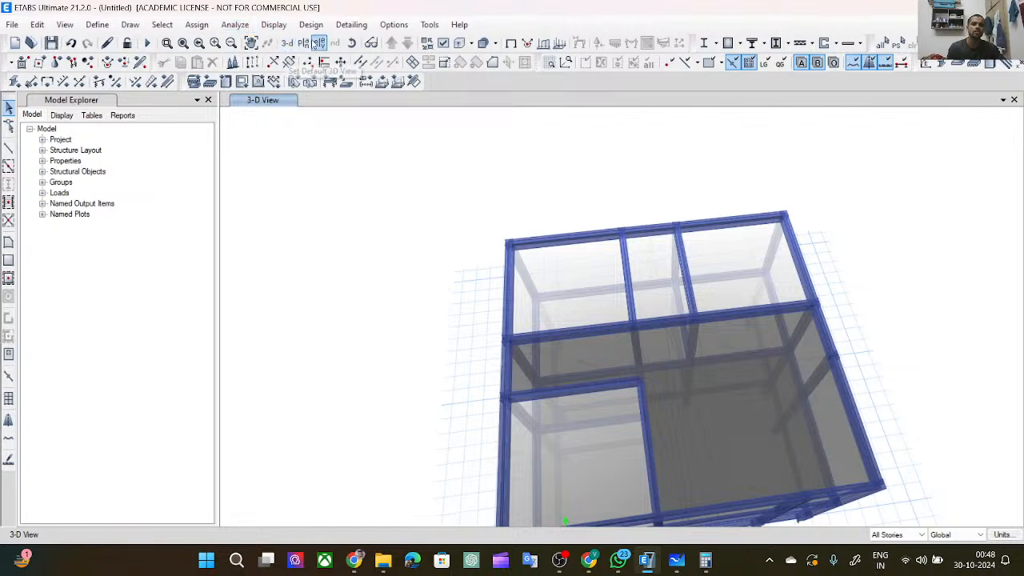
left_click(303, 43)
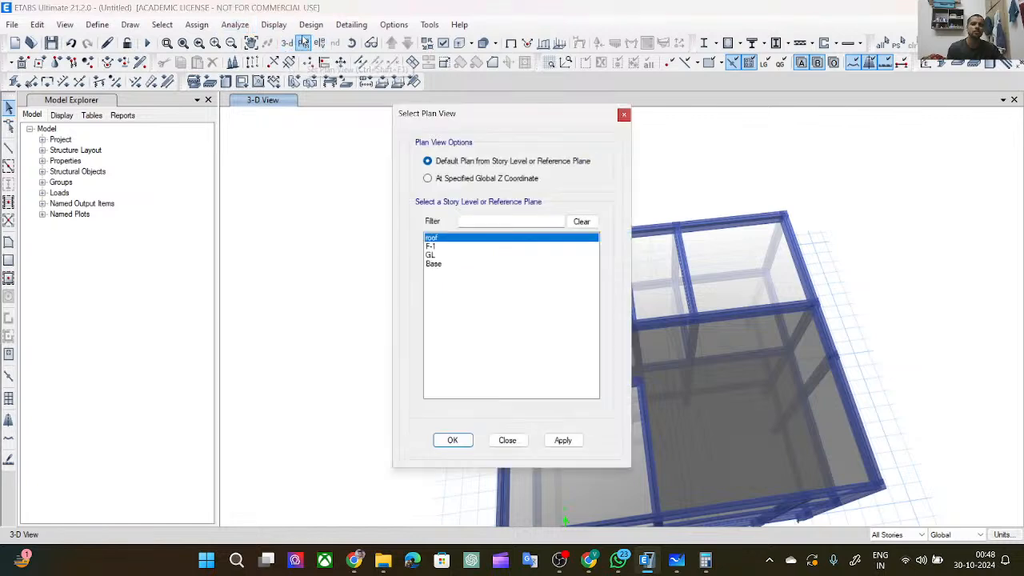
left_click(441, 247)
left_click(561, 445)
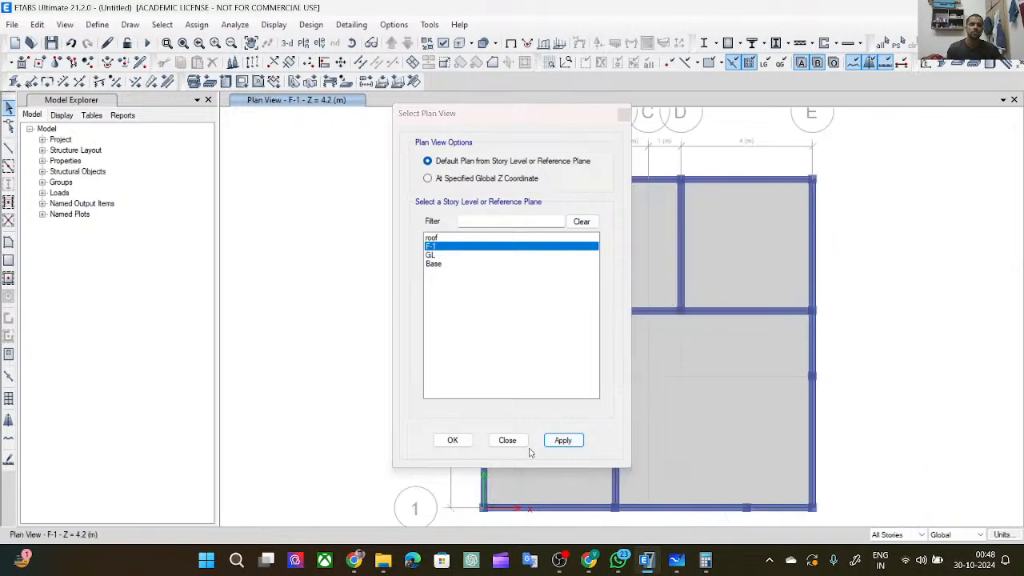
left_click(452, 440)
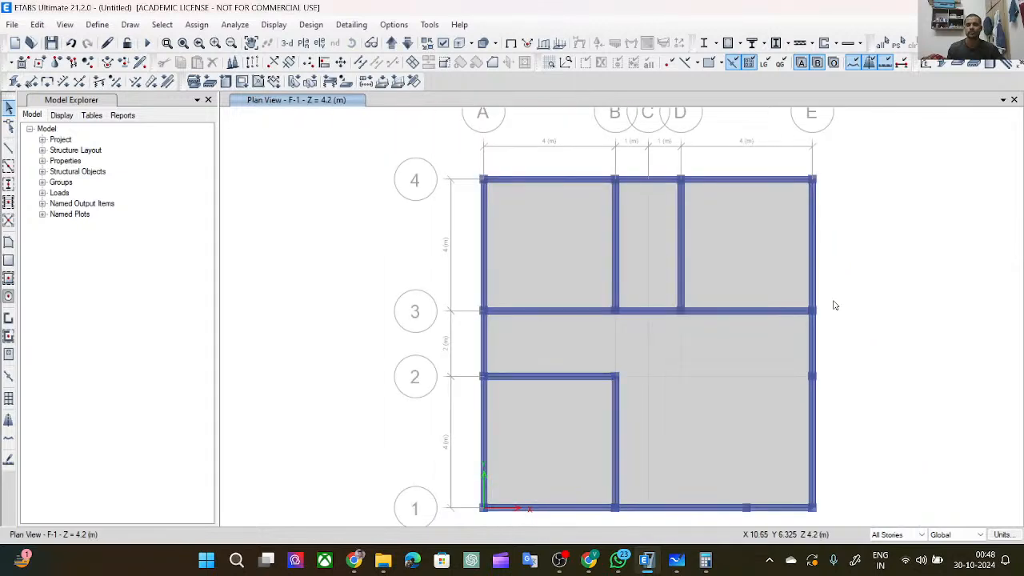
left_click(729, 254)
left_click(730, 357)
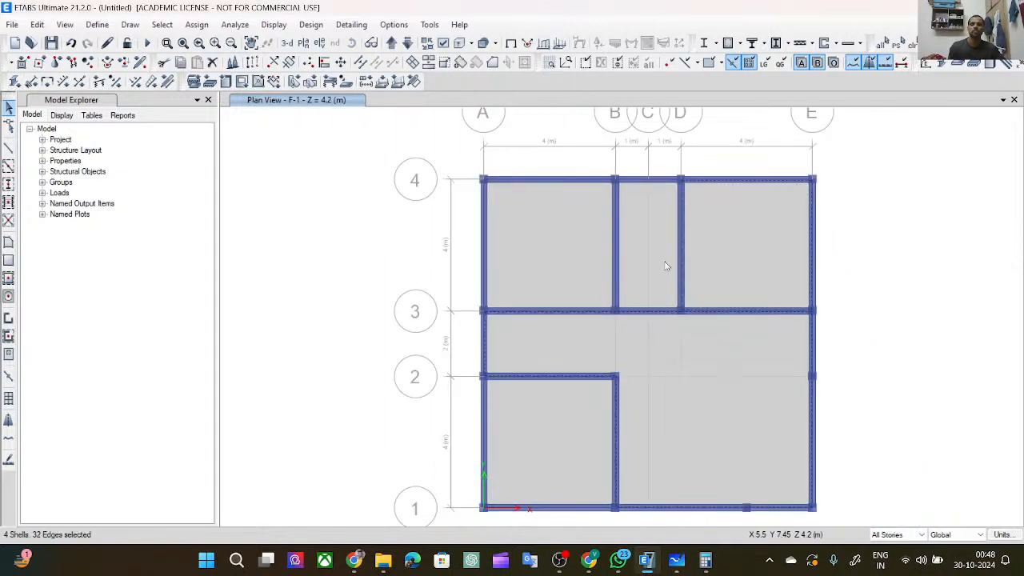
left_click(654, 241)
left_click(566, 225)
left_click(546, 349)
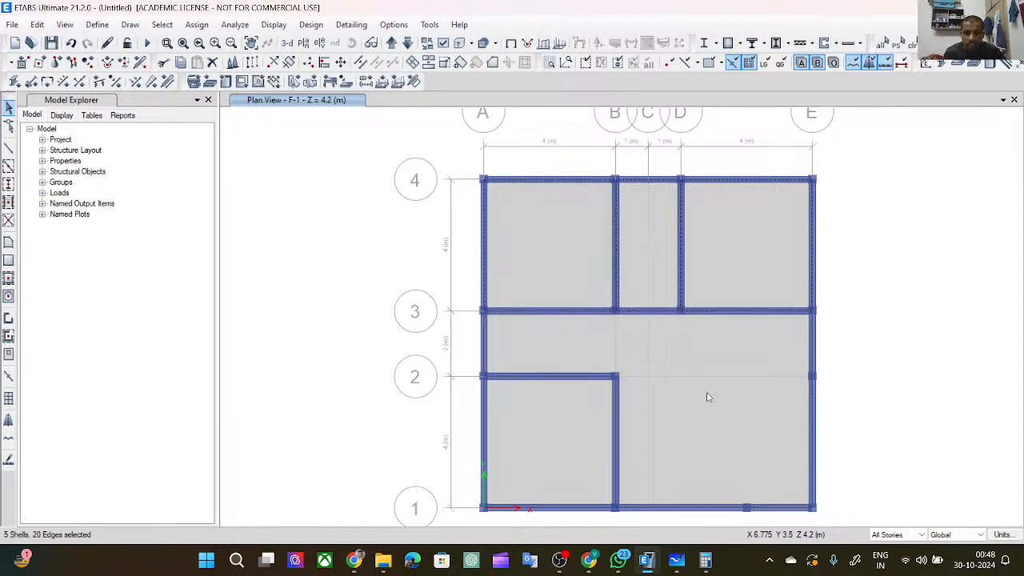
left_click(707, 397)
left_click(590, 446)
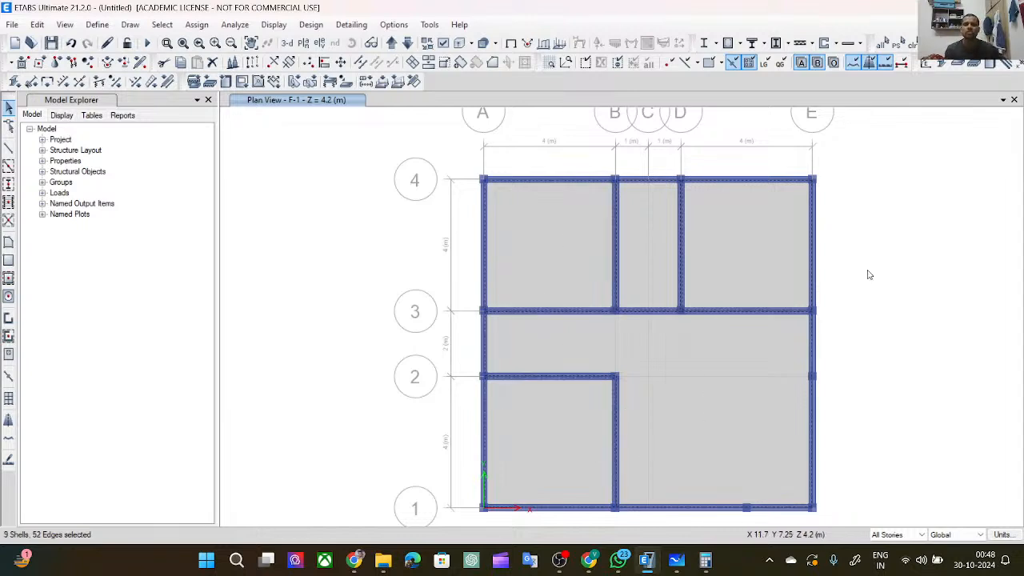
key("Escape")
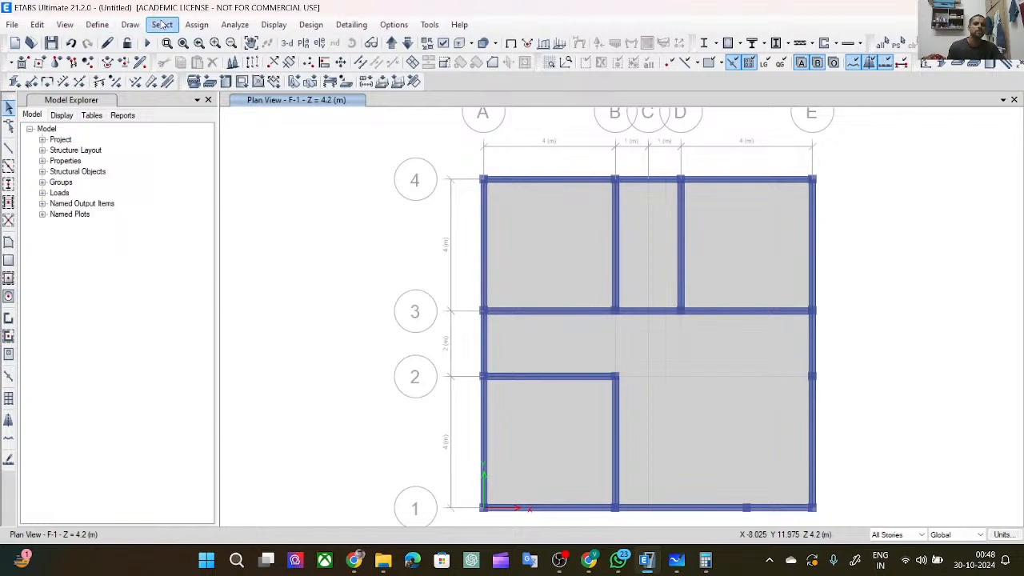
Define an additional diaphragm D2 with rigid behaviour alongside D1.
left_click(92, 26)
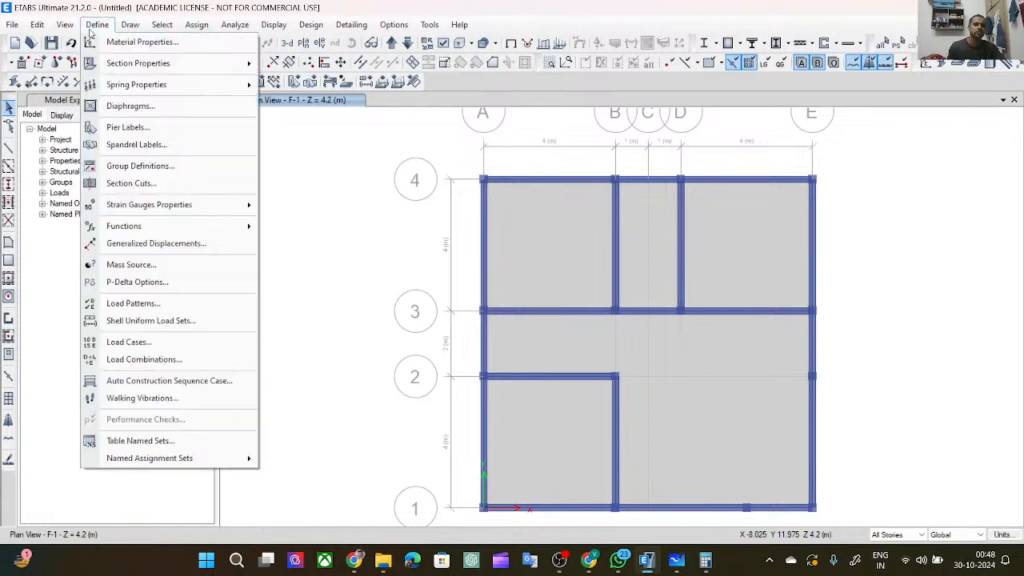
left_click(132, 106)
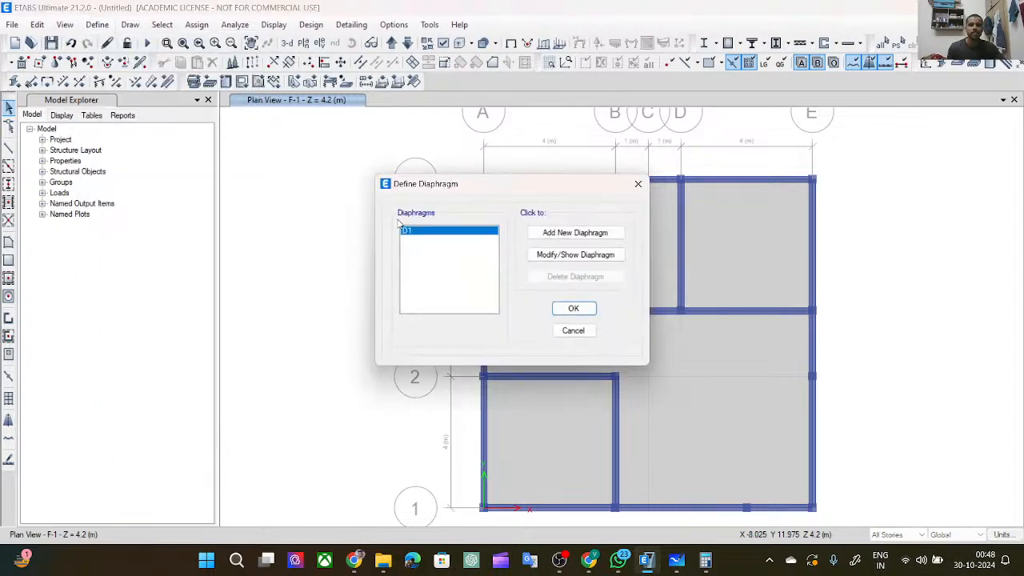
left_click(538, 234)
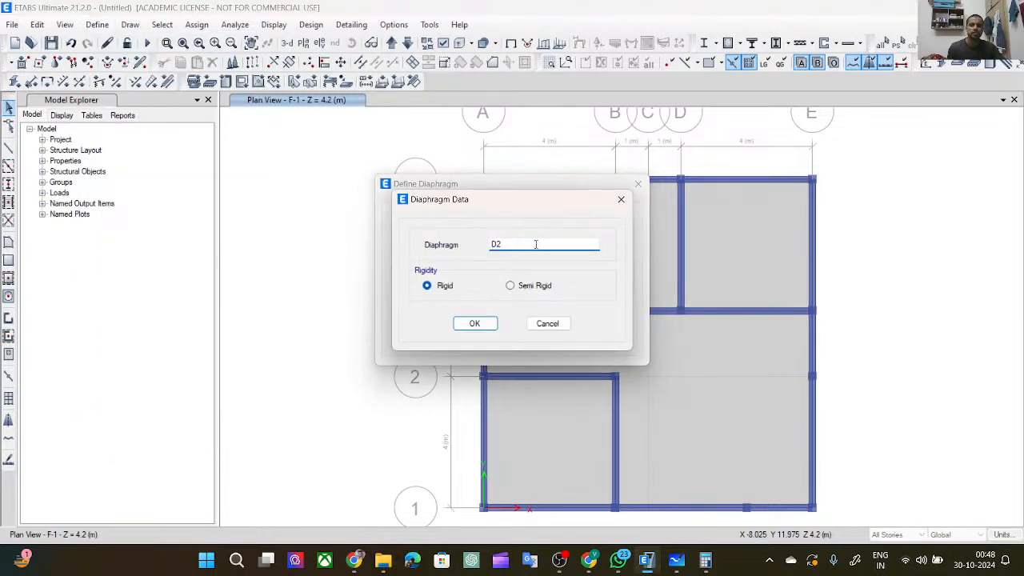
left_click(475, 324)
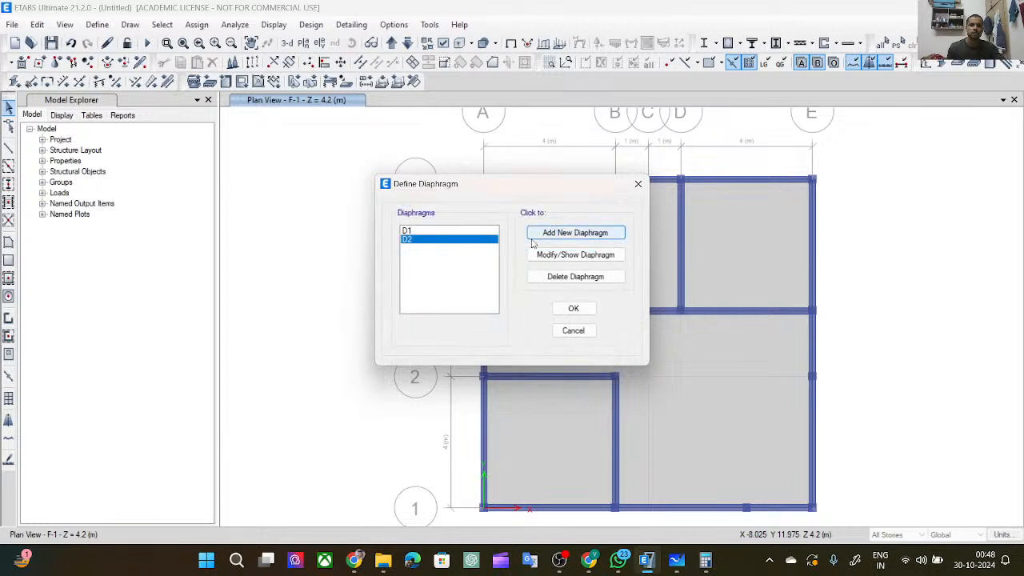
left_click(570, 307)
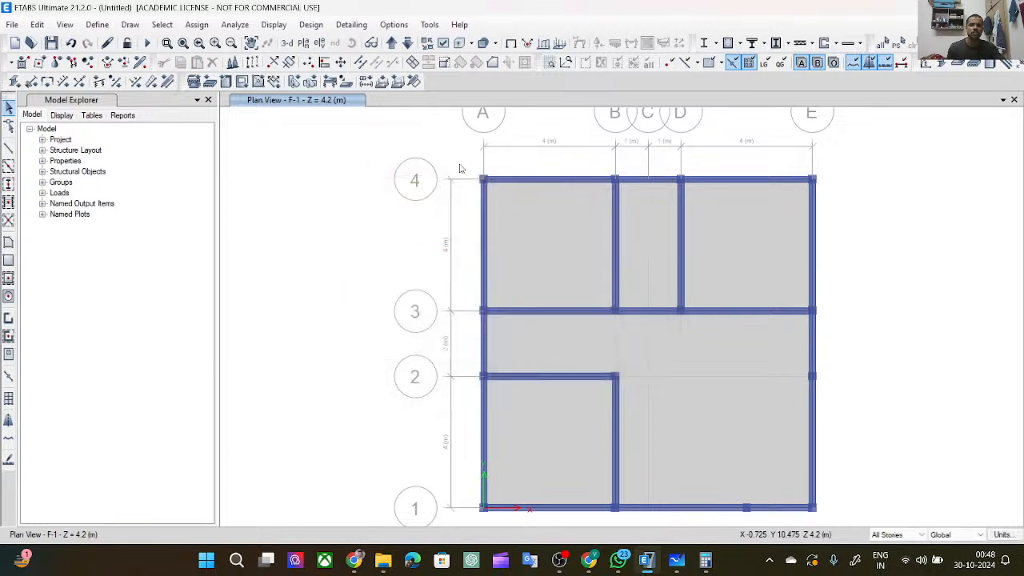
Limit the story scope to One Story and select only the slab panels on the F-1 plan, without frames or joints.
left_click(902, 534)
left_click(902, 547)
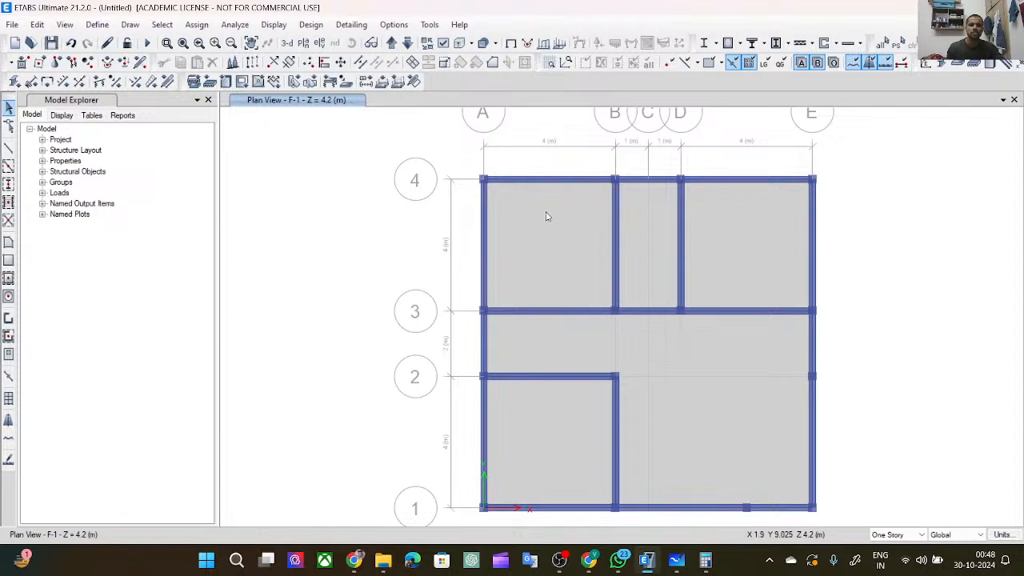
left_click_drag(438, 139, 836, 526)
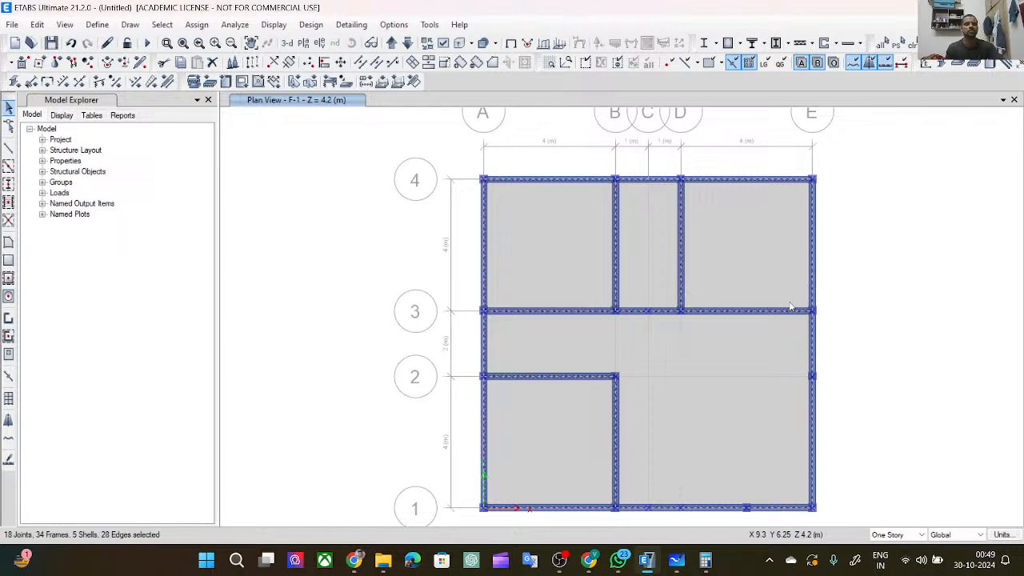
key("ctrl+q")
left_click(526, 213)
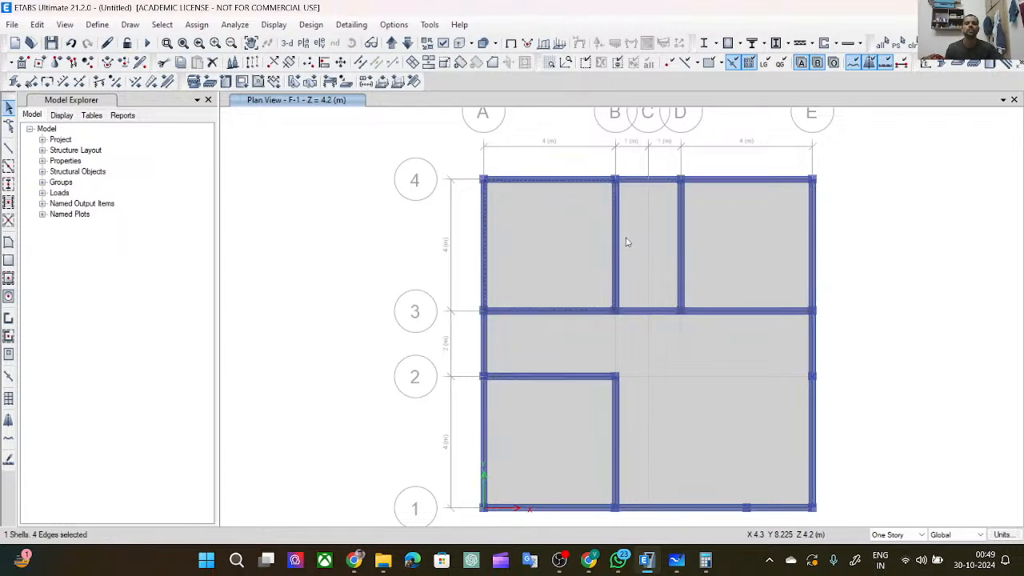
left_click(627, 242)
left_click(784, 231)
left_click(619, 428)
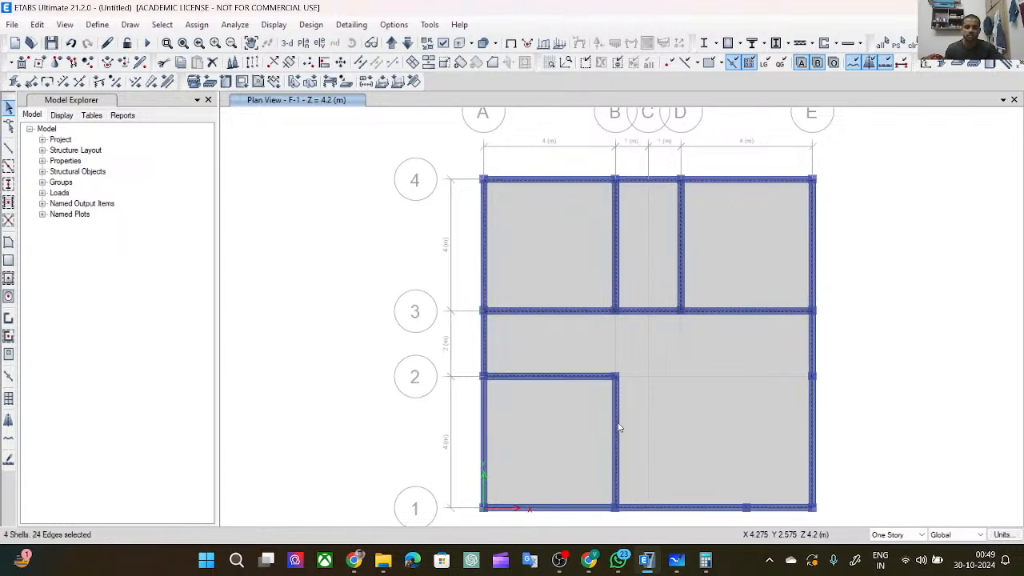
left_click(580, 430)
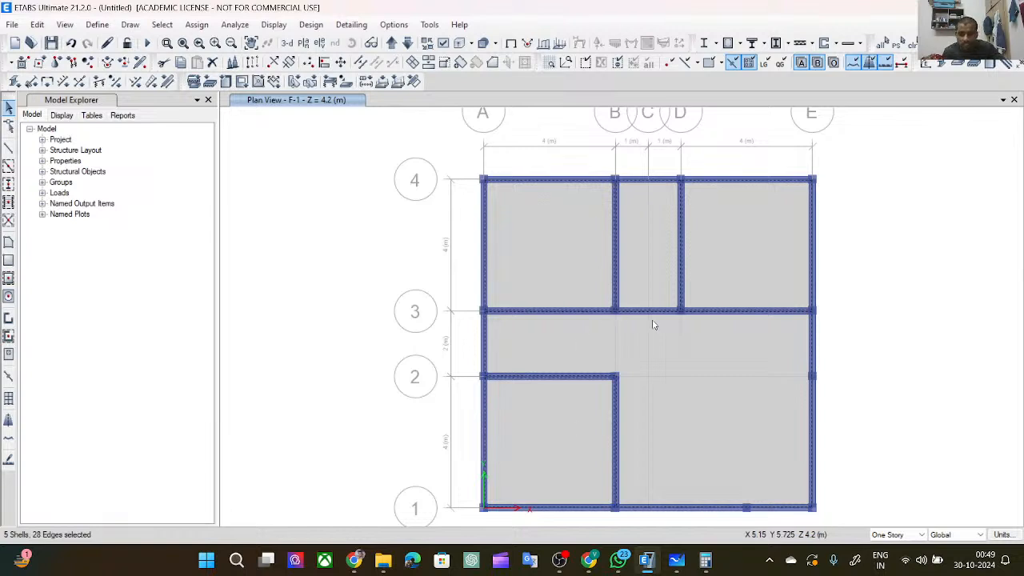
left_click(196, 24)
mouse_move(273, 51)
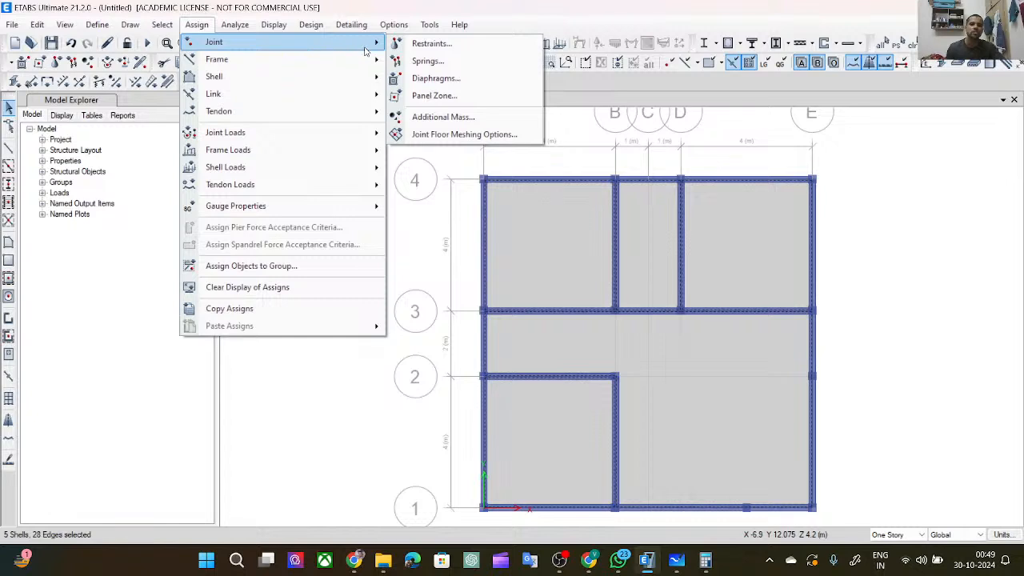
left_click(436, 78)
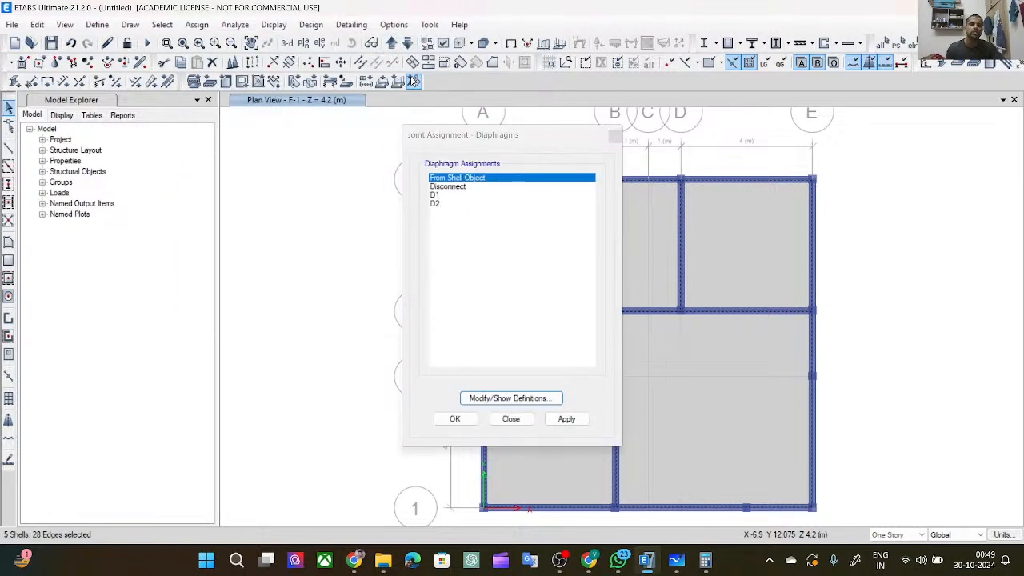
left_click(438, 194)
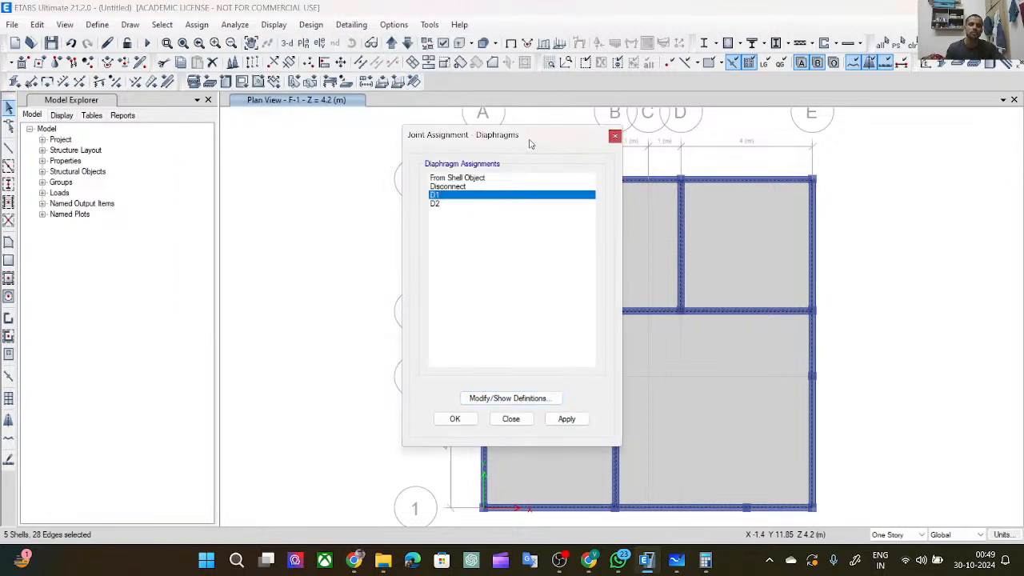
left_click_drag(549, 138, 400, 128)
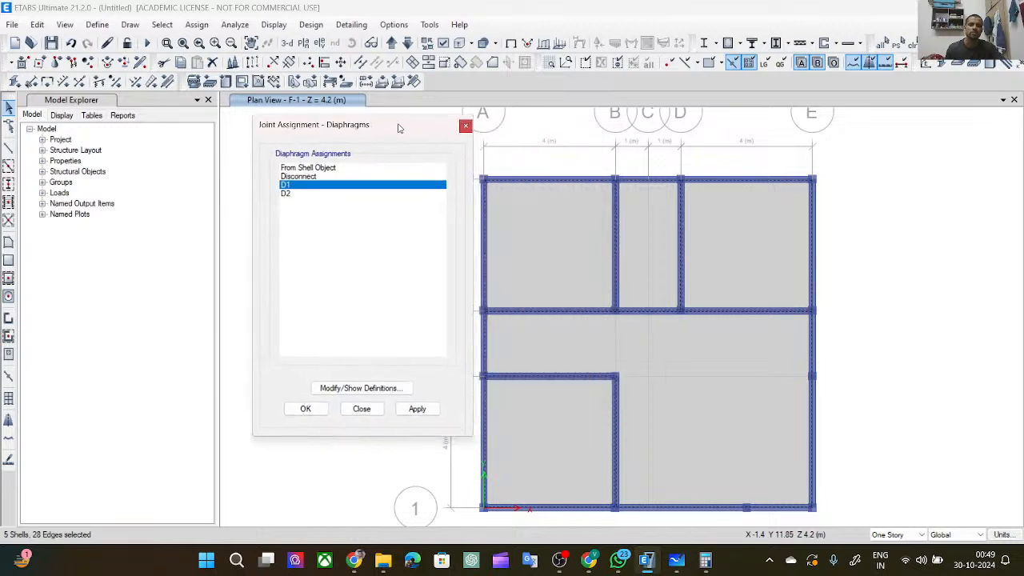
left_click(464, 127)
Assign shell diaphragm D1 to the selected F-1 slab panels.
left_click(198, 25)
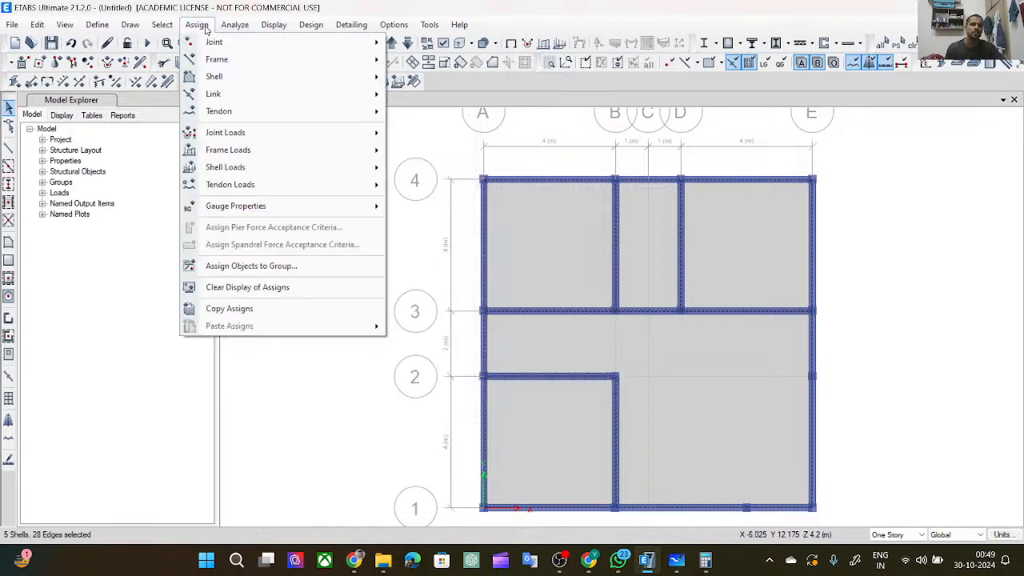
mouse_move(282, 83)
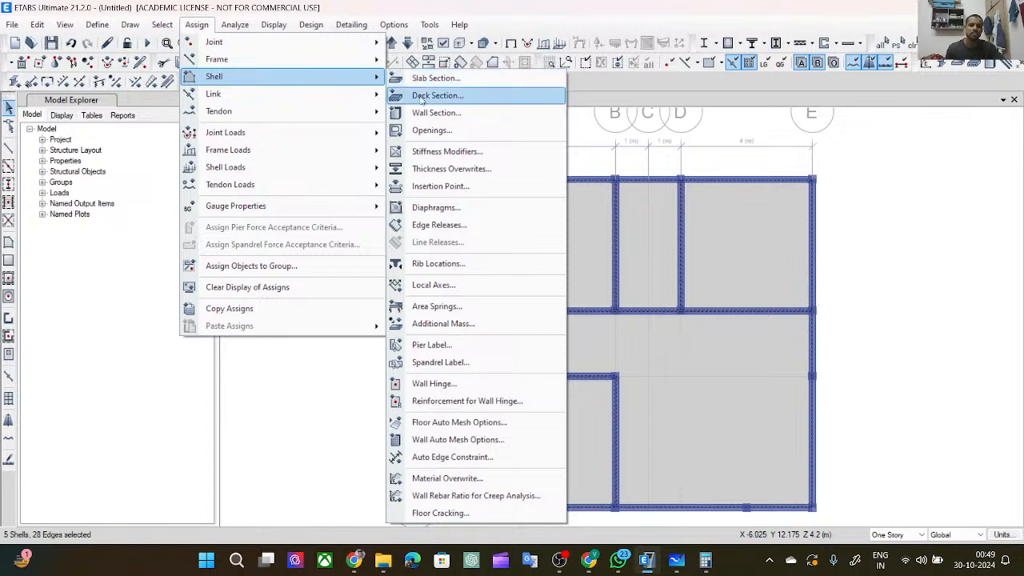
left_click(424, 207)
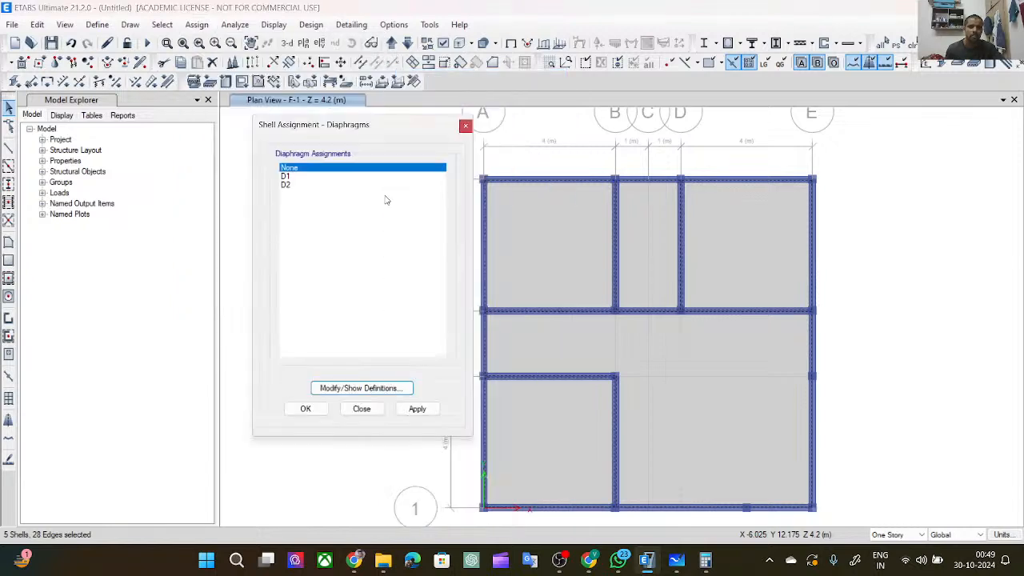
left_click(344, 177)
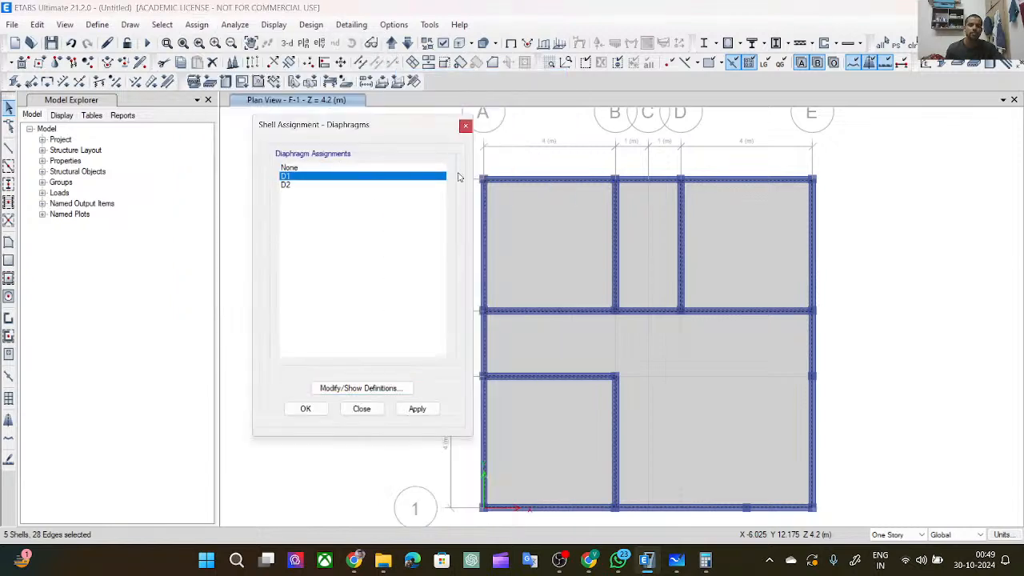
left_click(418, 409)
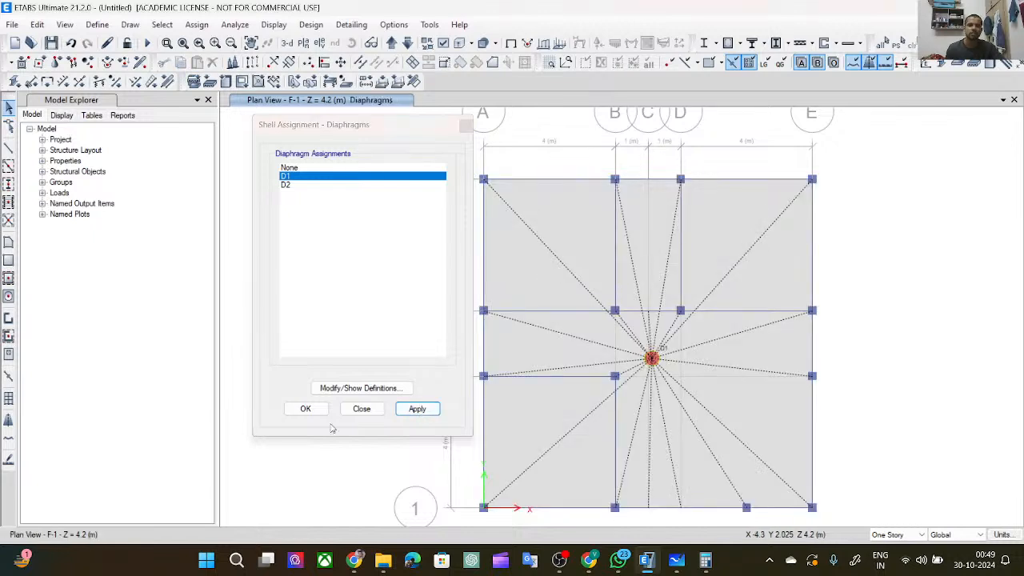
left_click(304, 408)
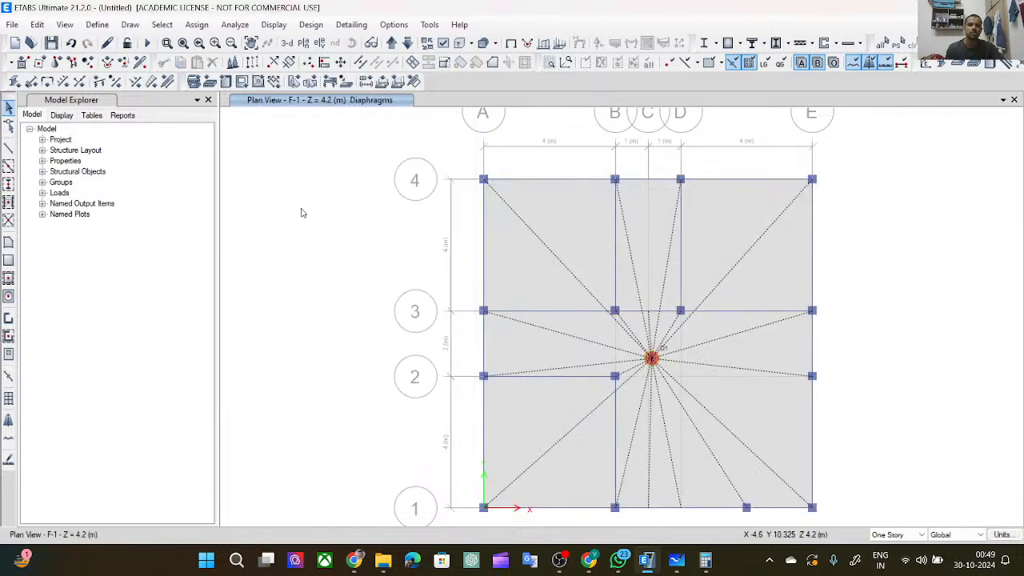
Assign shell diaphragm D2 to all slab panels on the roof story plan, and display the model in 3D.
left_click(392, 44)
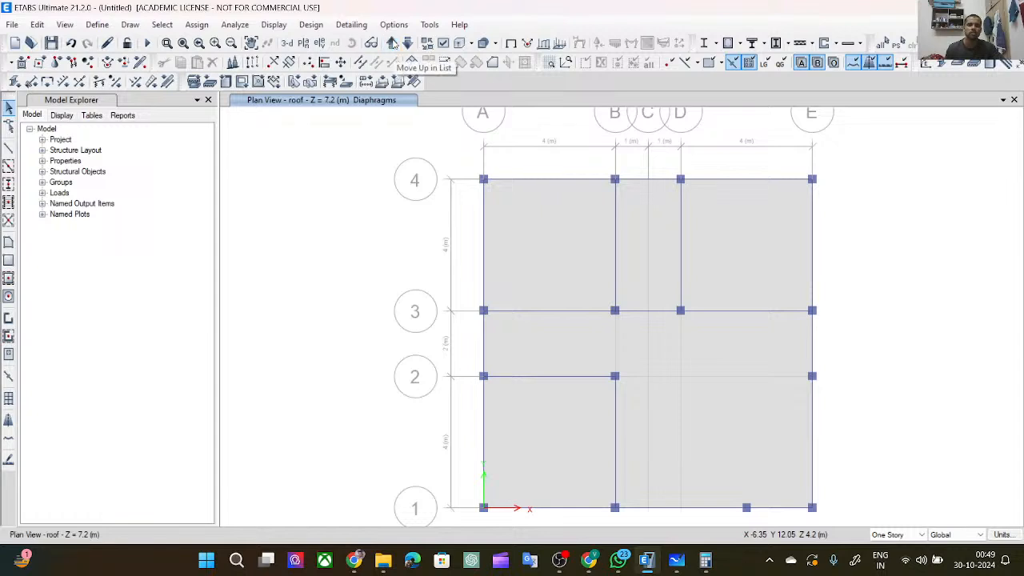
left_click(555, 240)
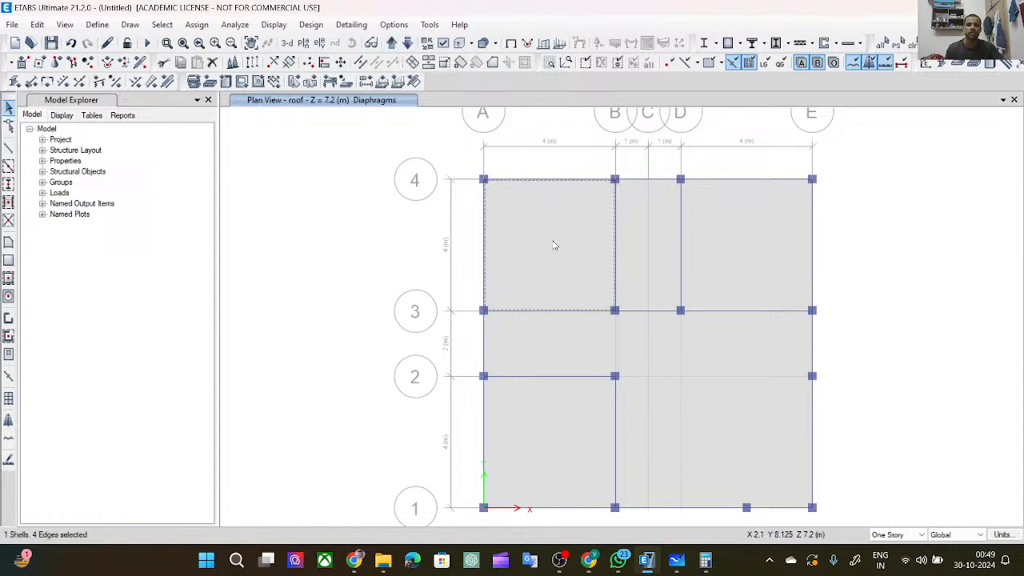
left_click(733, 251)
left_click(745, 396)
left_click(600, 430)
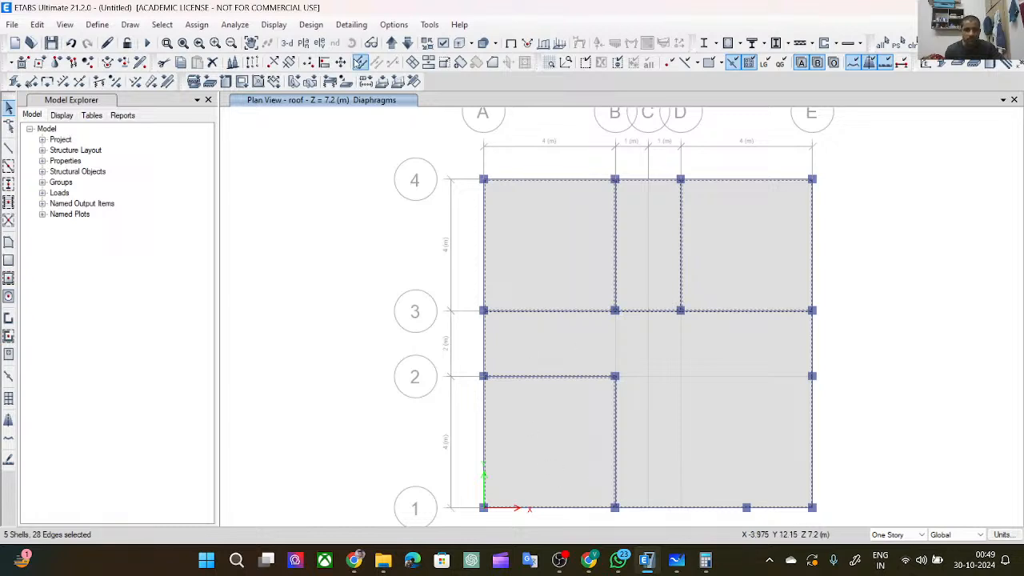
left_click(235, 25)
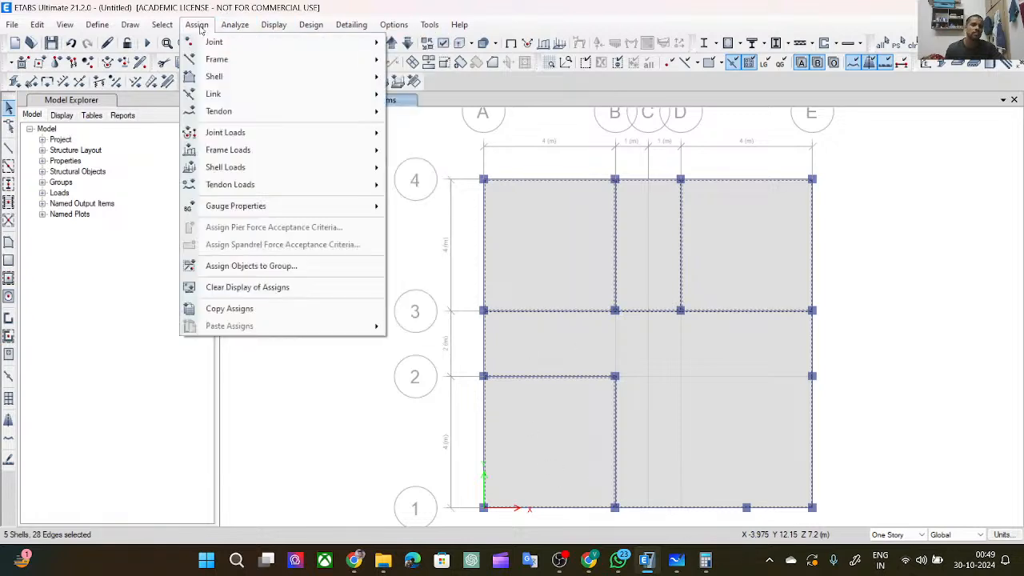
mouse_move(236, 78)
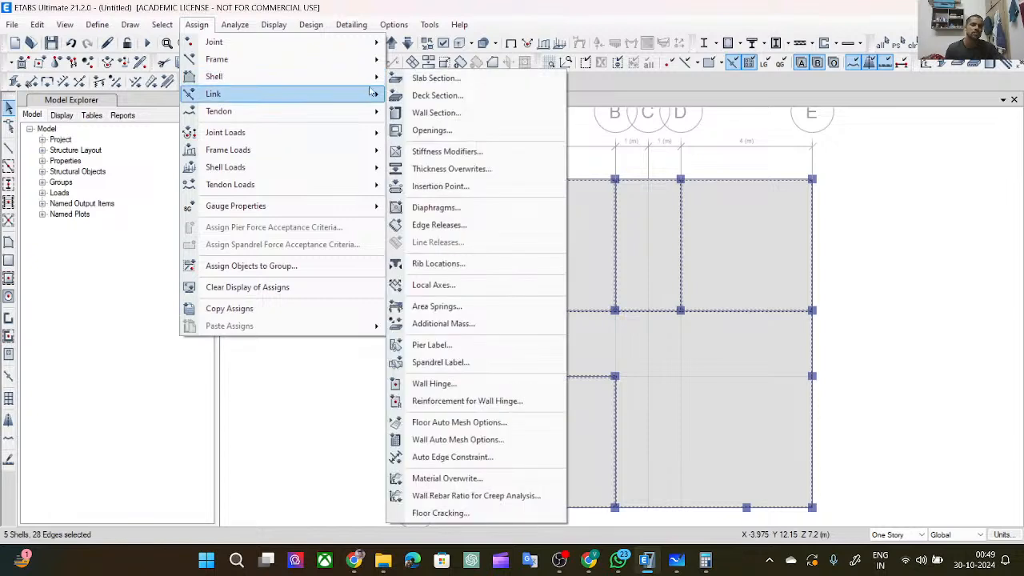
left_click(438, 207)
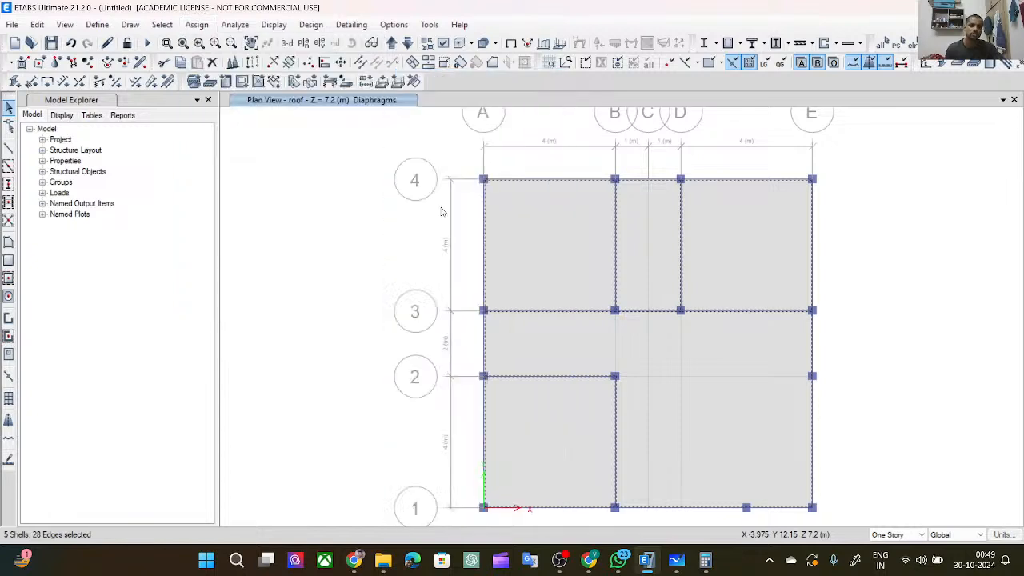
left_click(376, 185)
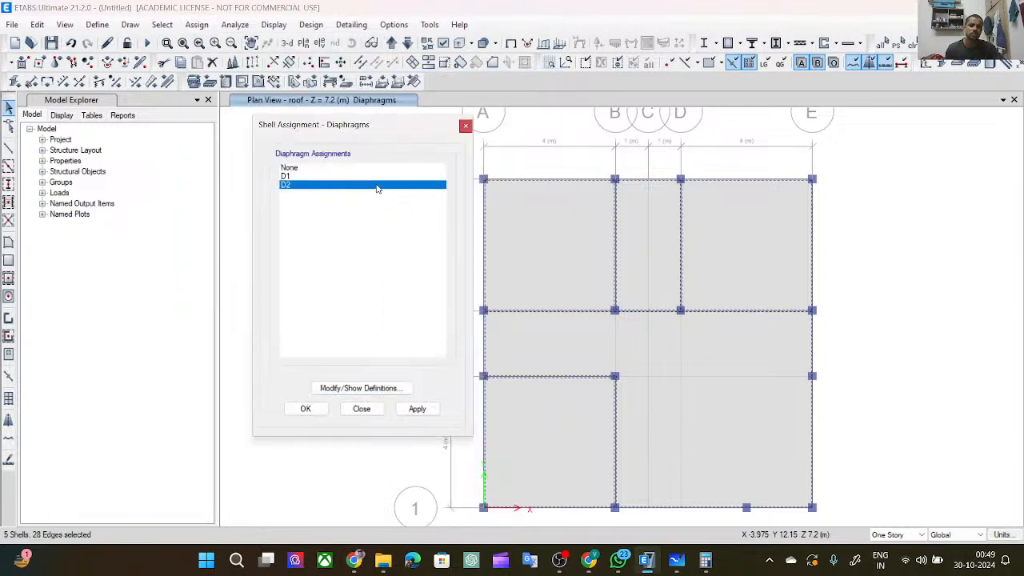
left_click(417, 409)
left_click(306, 409)
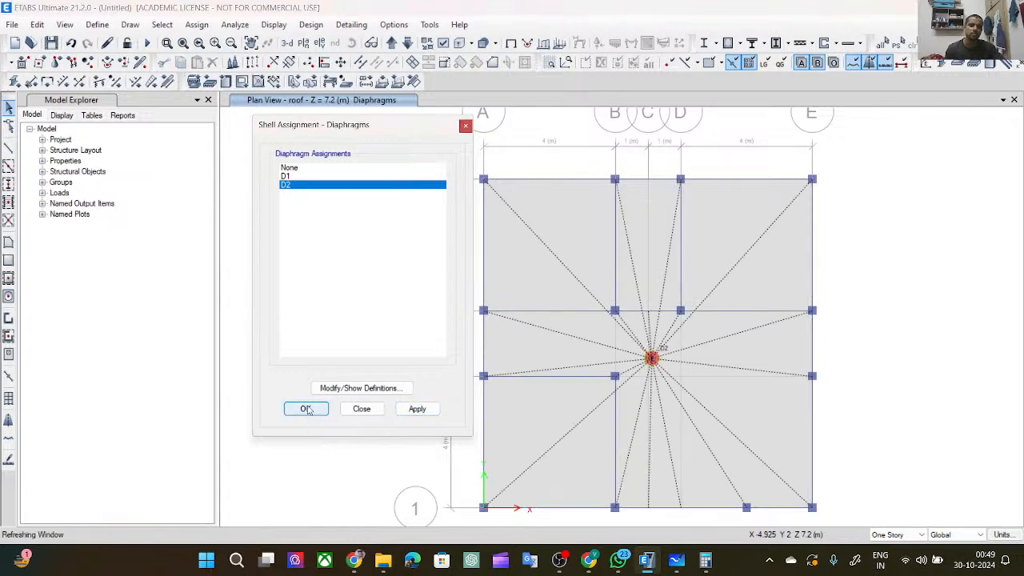
left_click(289, 42)
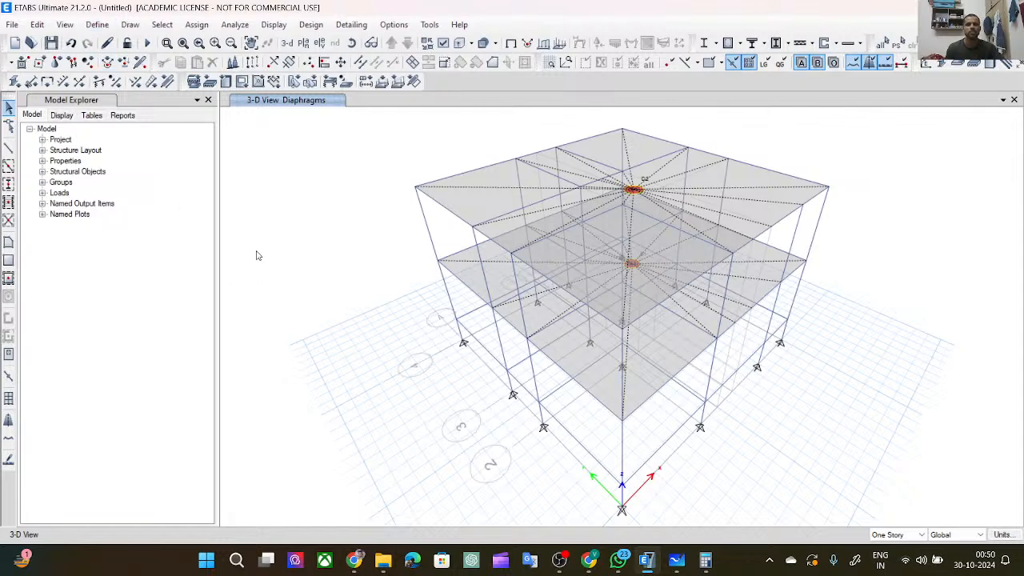
Add an IS 1893:2016 response spectrum function with seismic zone IV, keeping the other default parameters.
left_click(97, 25)
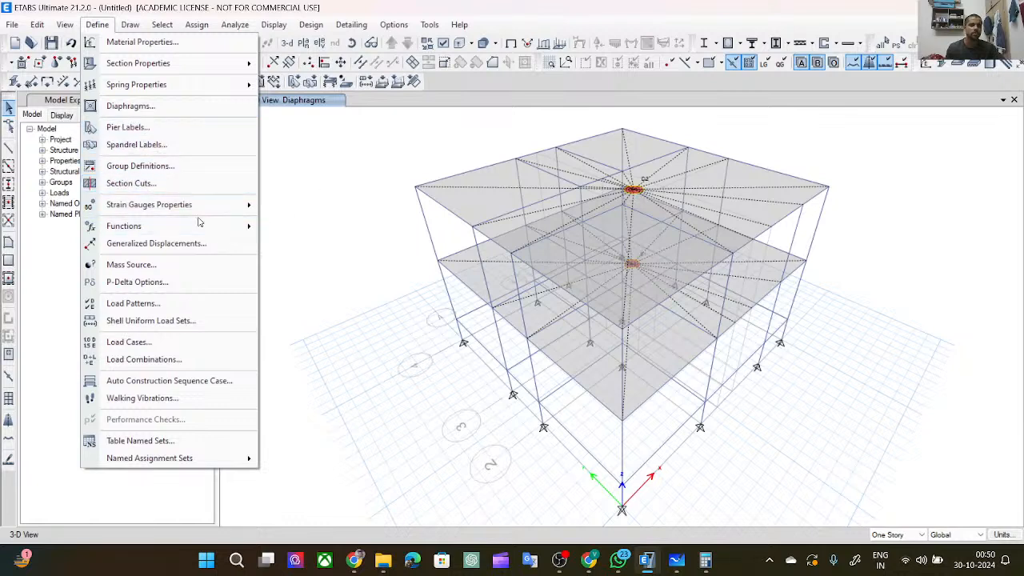
mouse_move(238, 210)
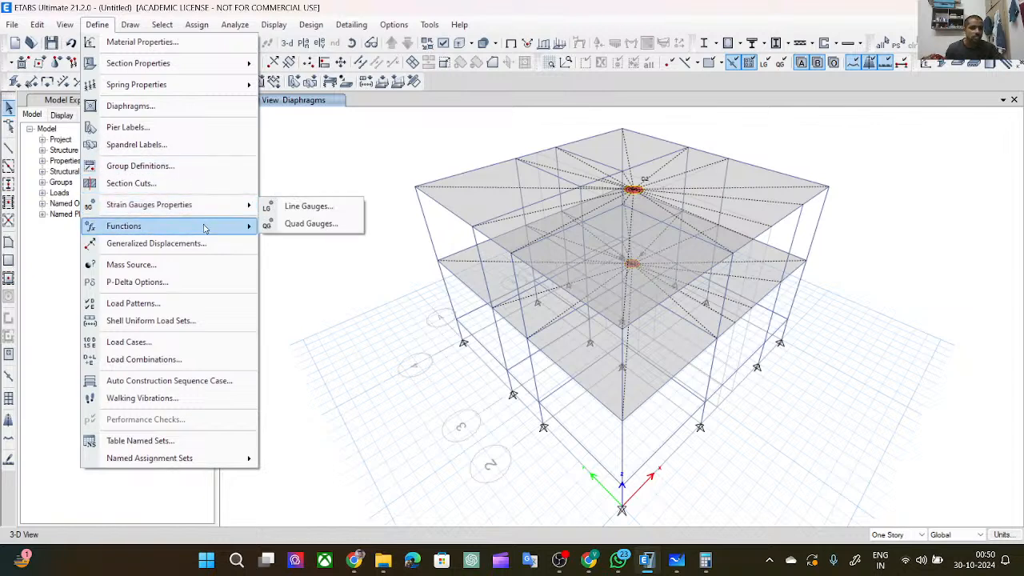
mouse_move(207, 229)
left_click(320, 228)
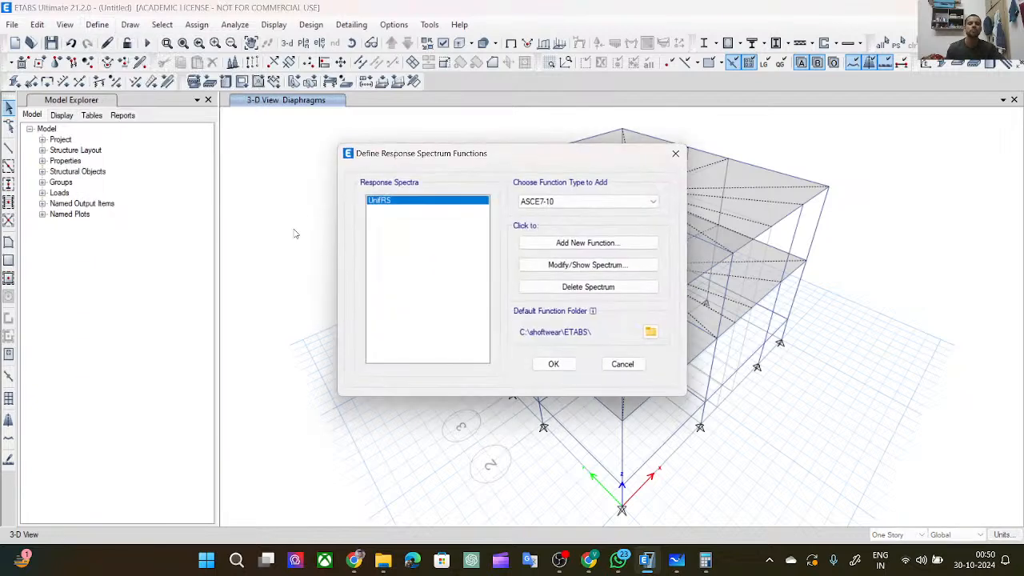
left_click(562, 202)
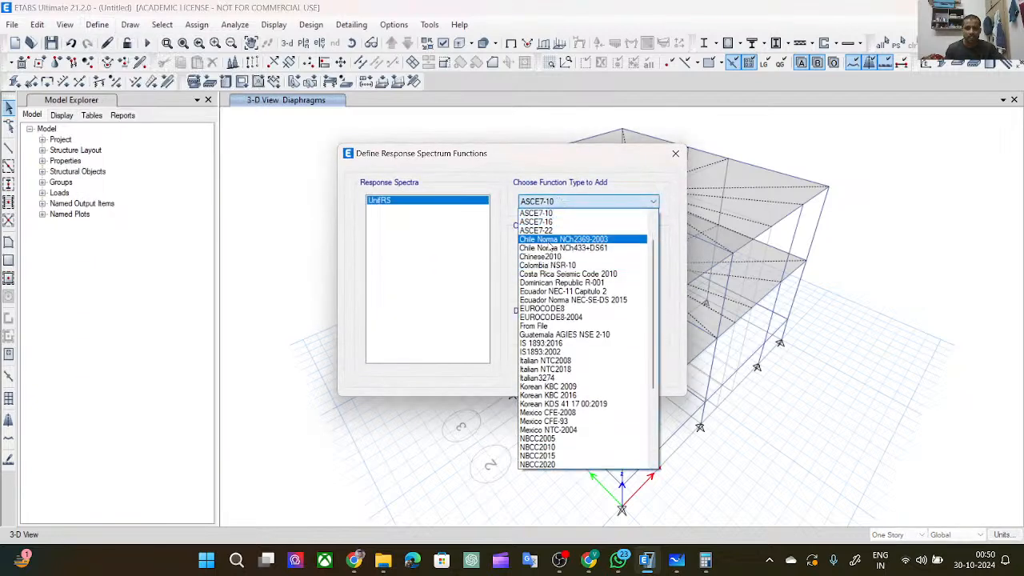
left_click(560, 343)
left_click(649, 243)
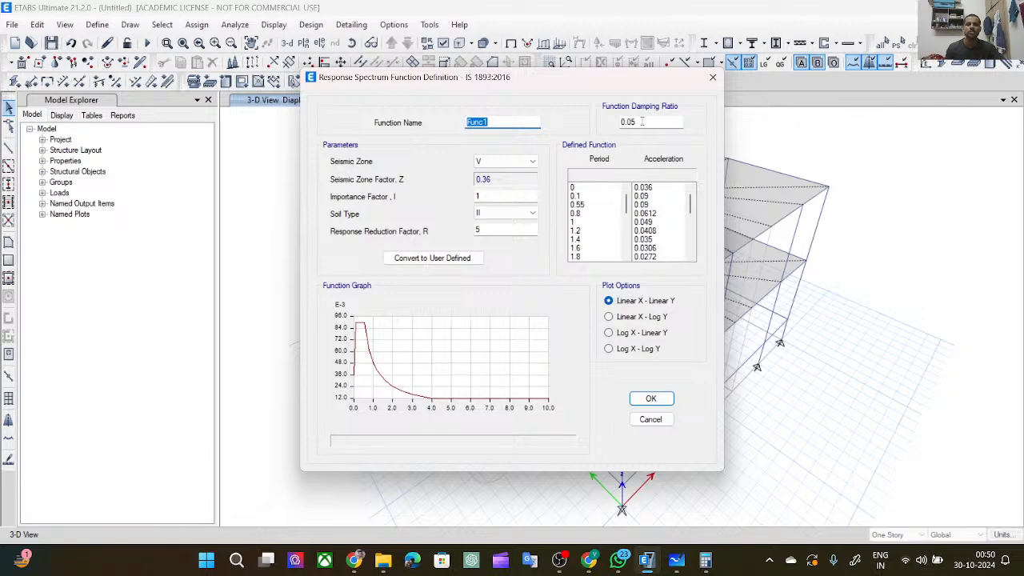
left_click(532, 161)
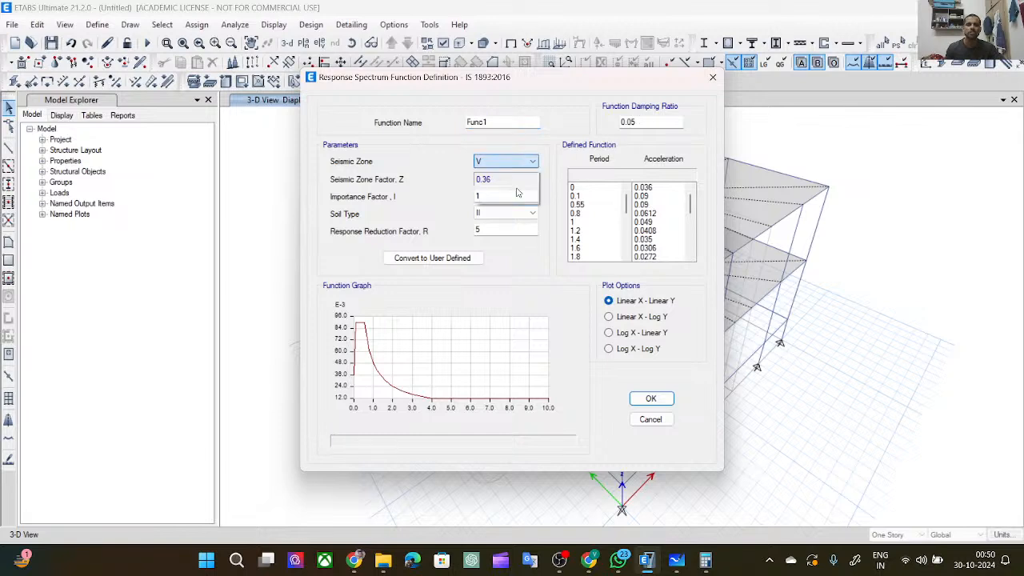
left_click(517, 192)
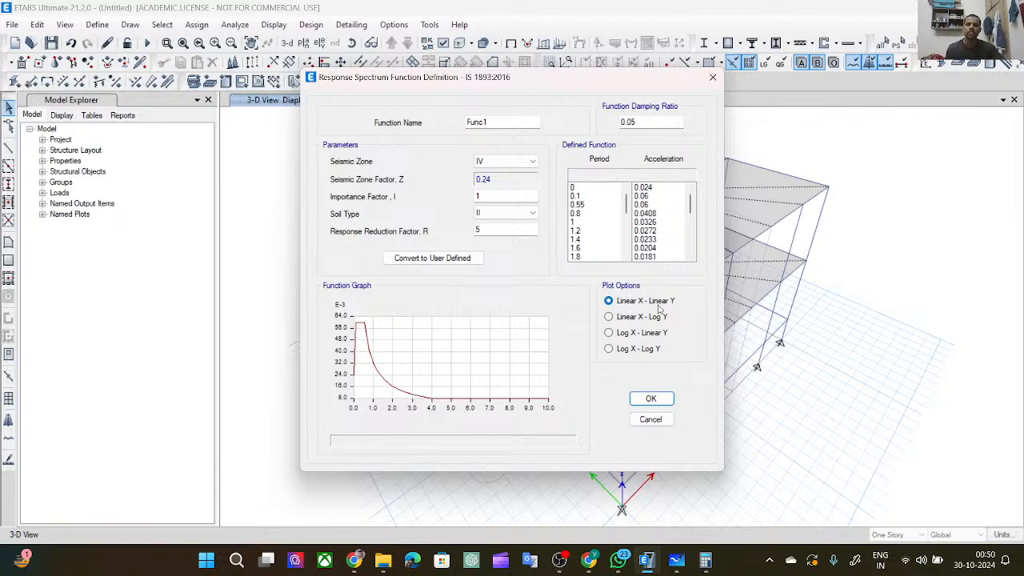
left_click(650, 400)
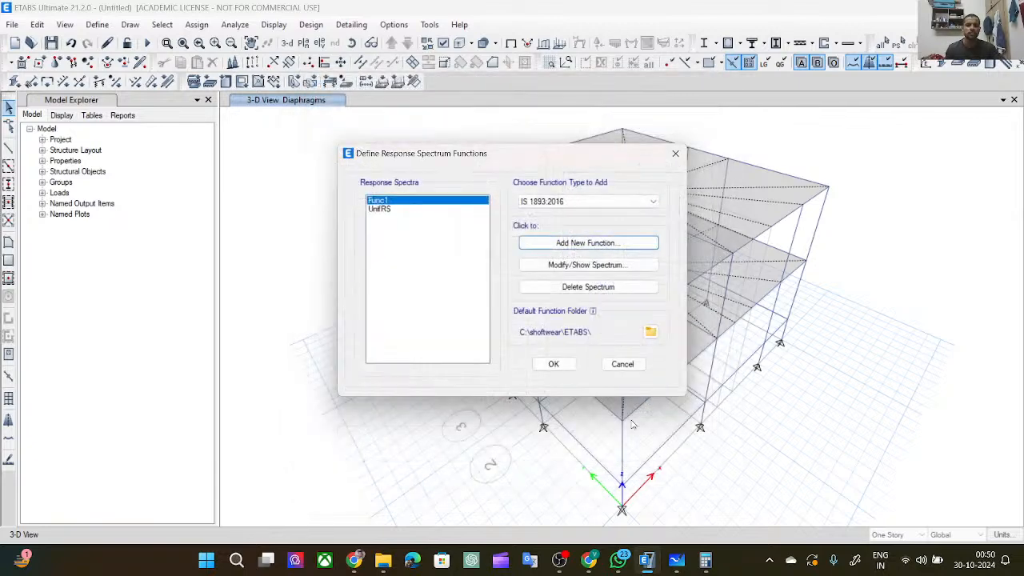
Delete the UnifRS response spectrum and accept the function definitions.
left_click(392, 211)
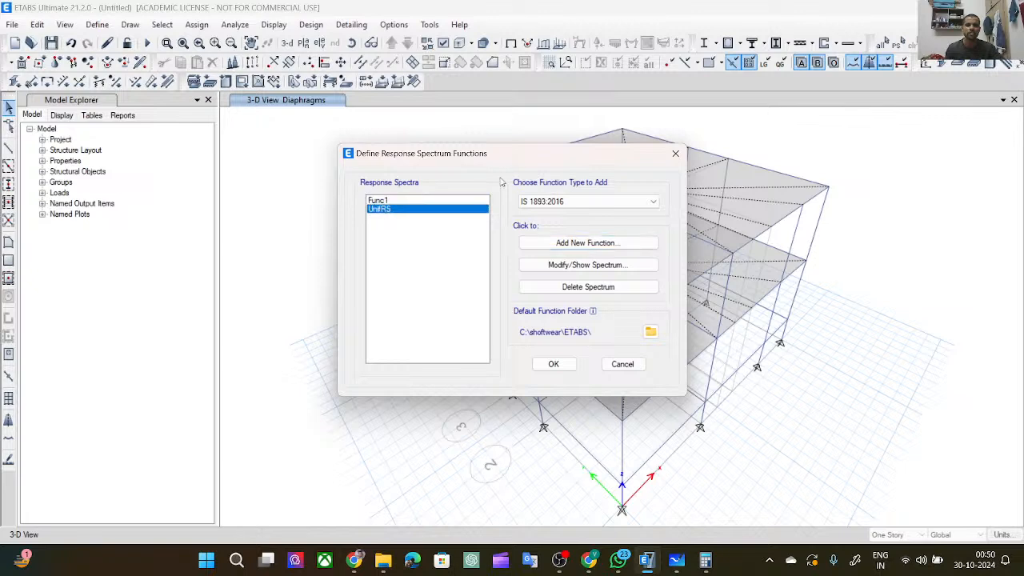
left_click(567, 271)
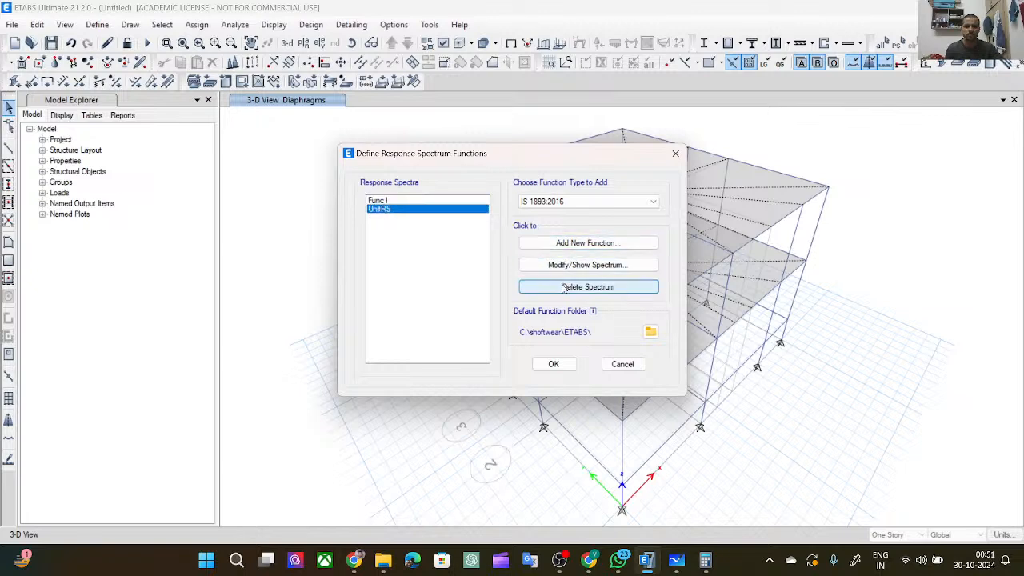
left_click(586, 286)
left_click(555, 364)
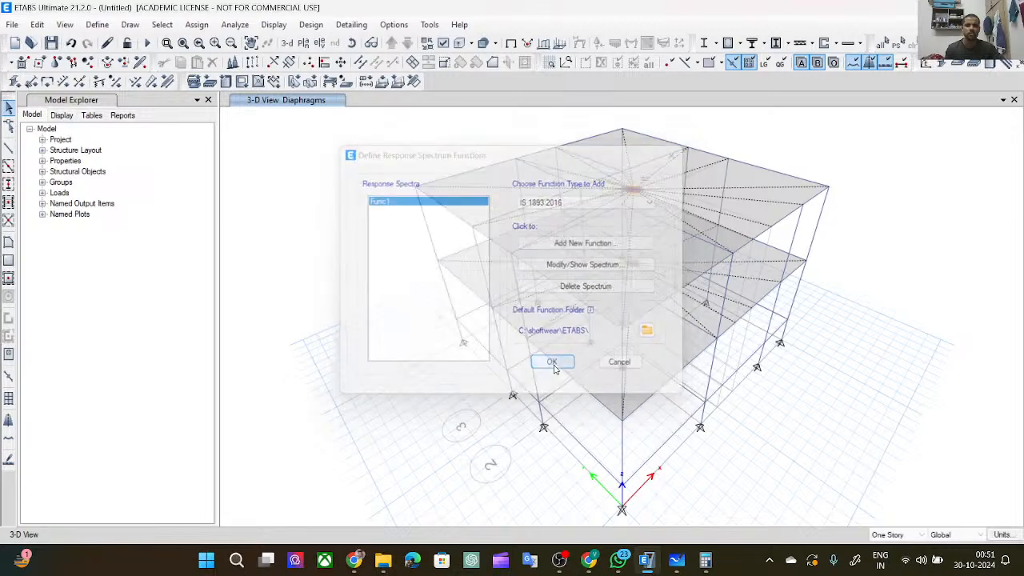
left_click(97, 24)
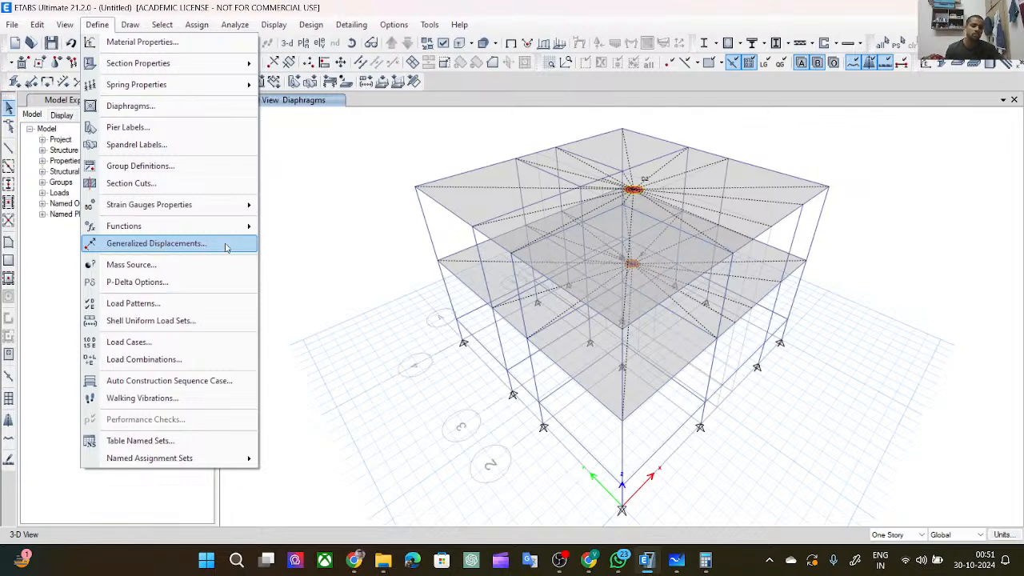
left_click(190, 264)
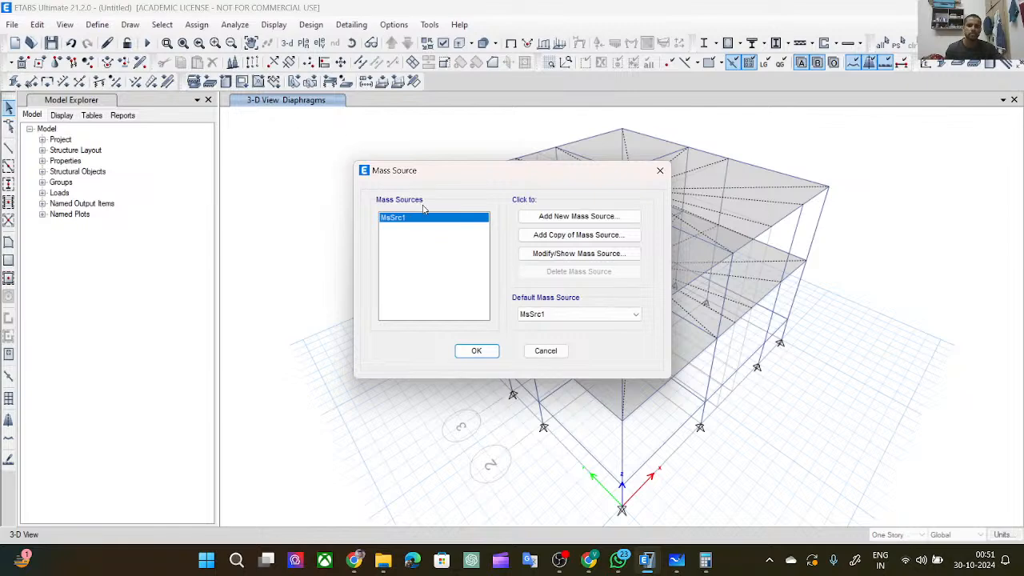
left_click(576, 254)
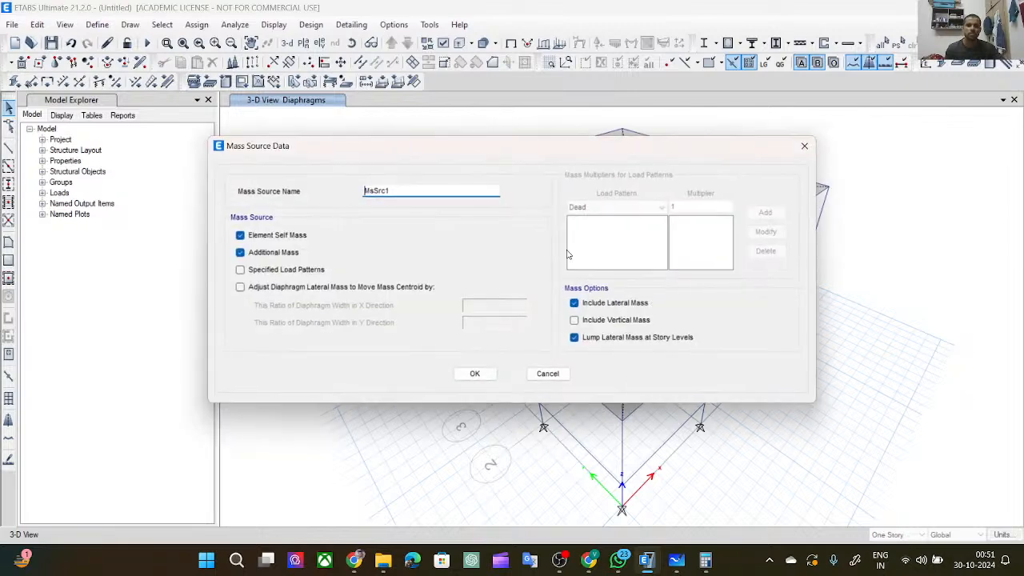
left_click(238, 236)
left_click(238, 269)
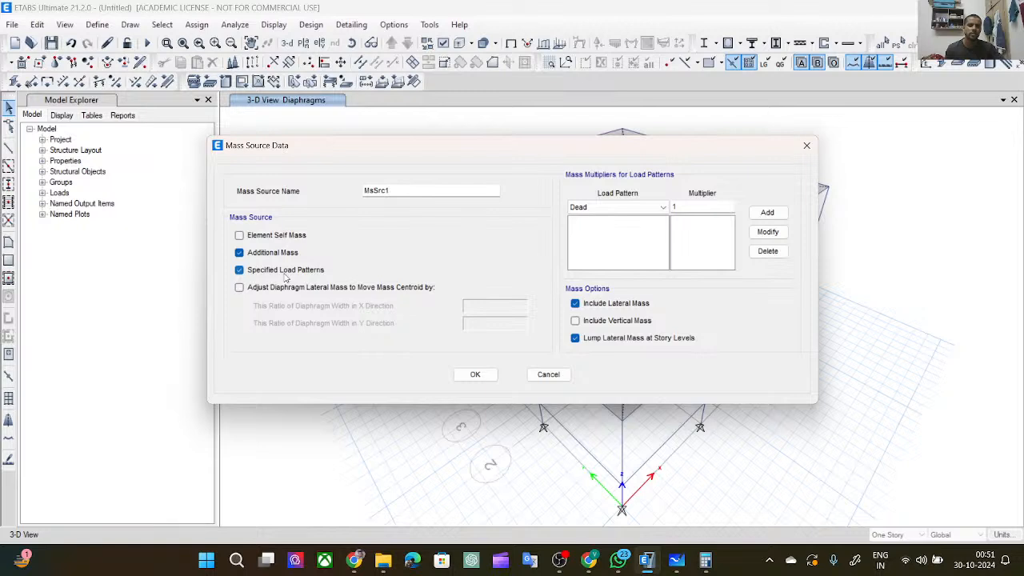
left_click(643, 207)
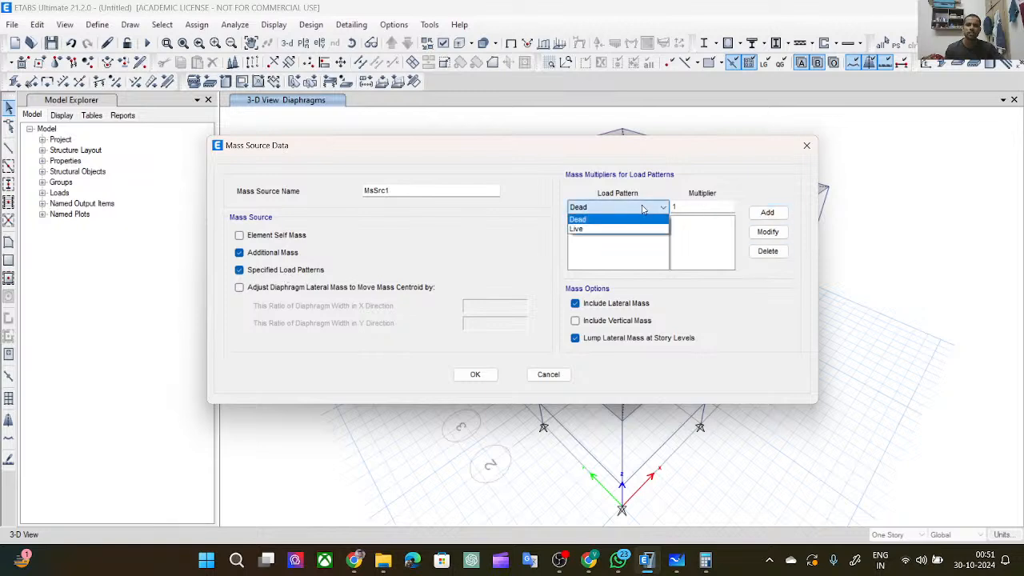
left_click(700, 233)
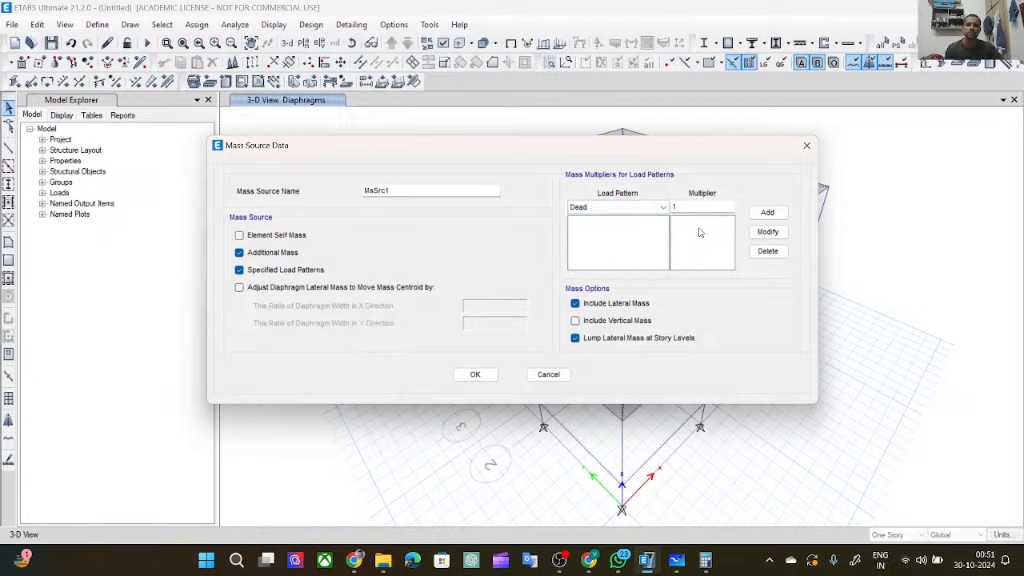
left_click(552, 375)
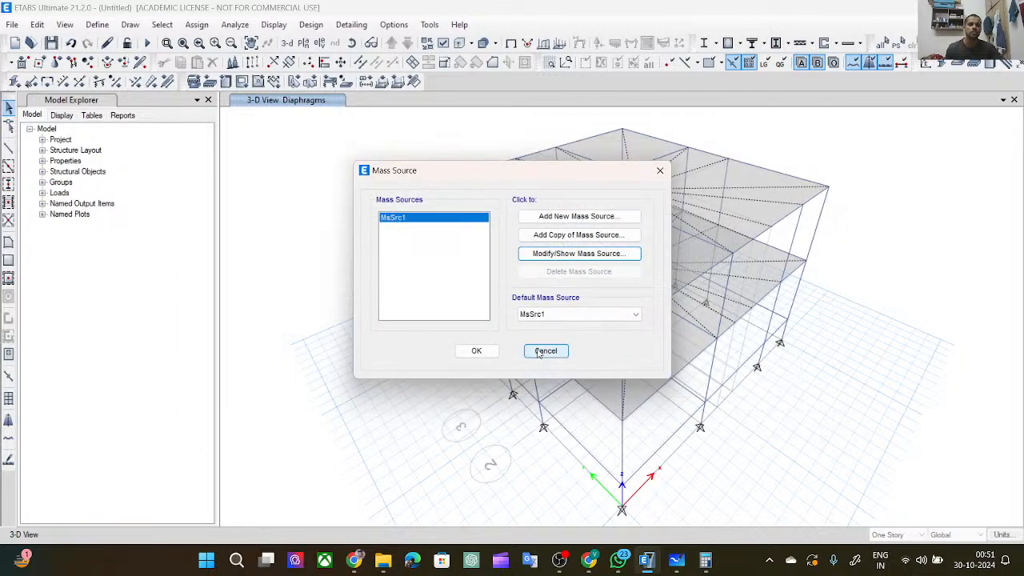
left_click(541, 354)
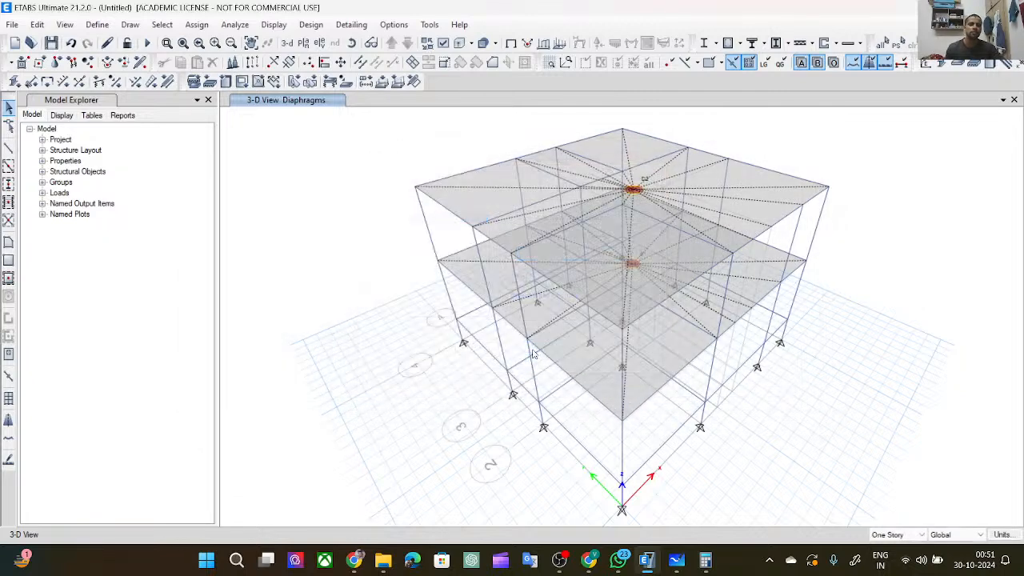
Define a new load pattern SIDL of type Super Dead with self weight multiplier 0.
left_click(97, 24)
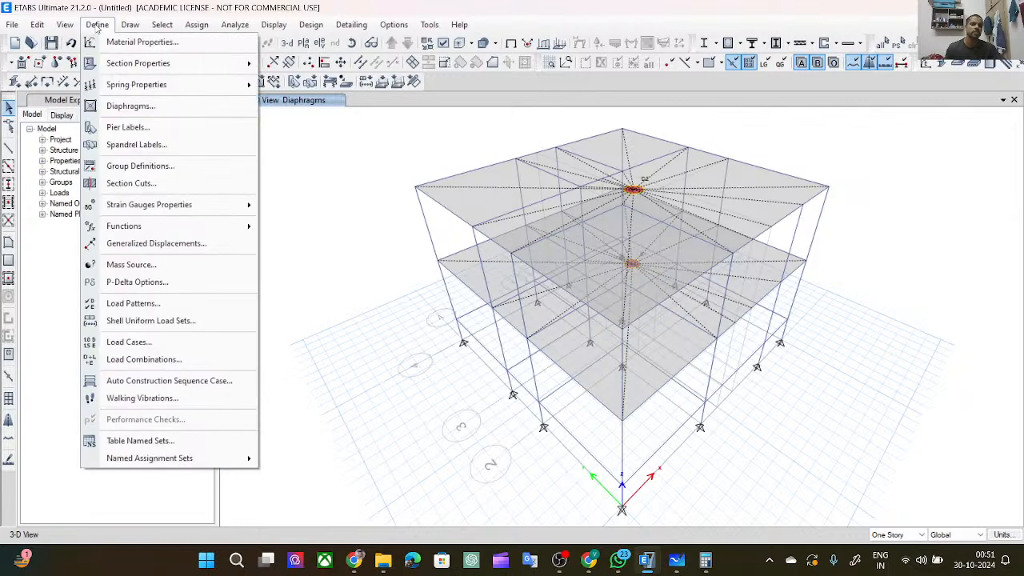
left_click(160, 306)
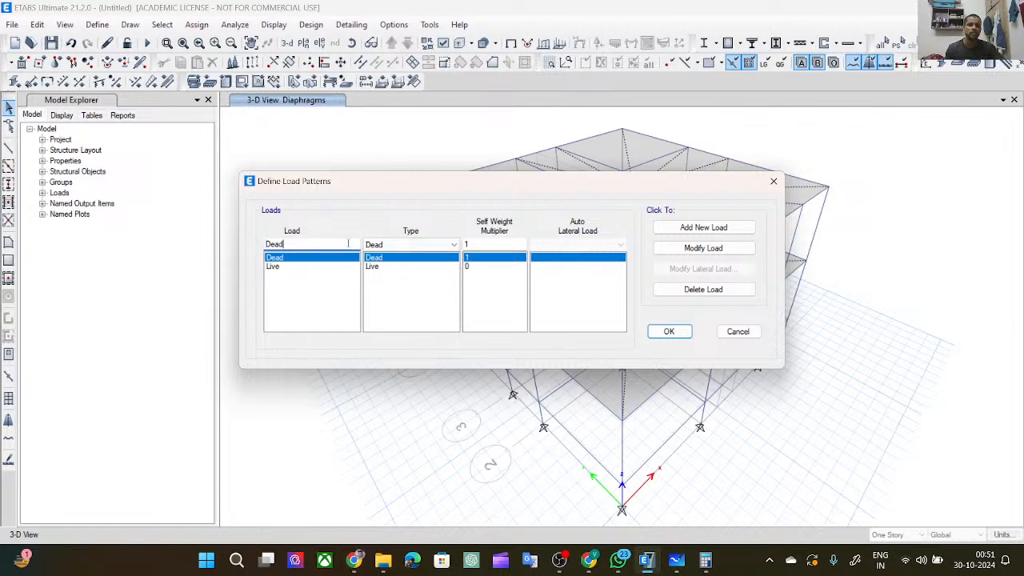
double_click(321, 241)
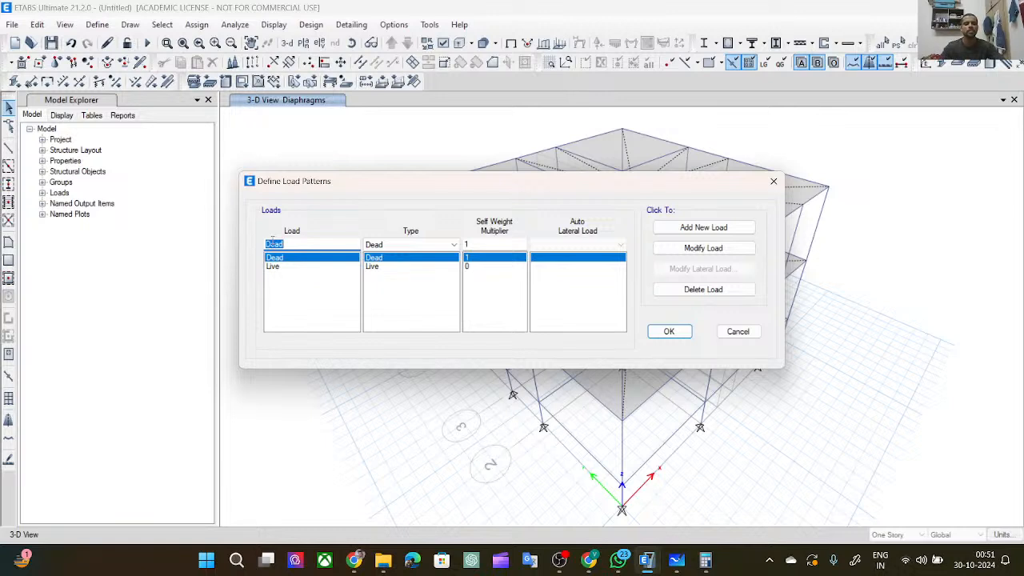
type("SIDL")
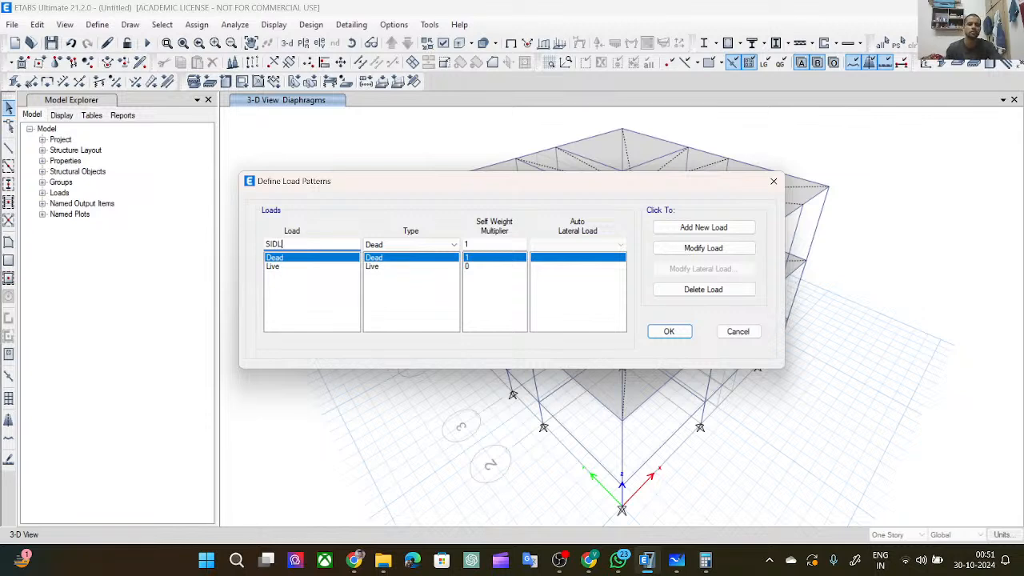
left_click(398, 246)
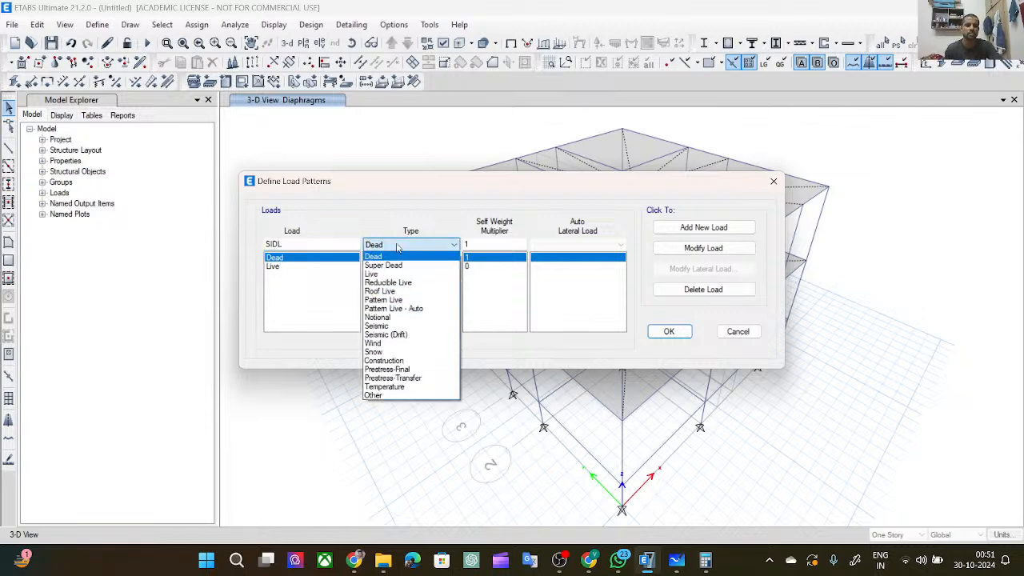
left_click(393, 265)
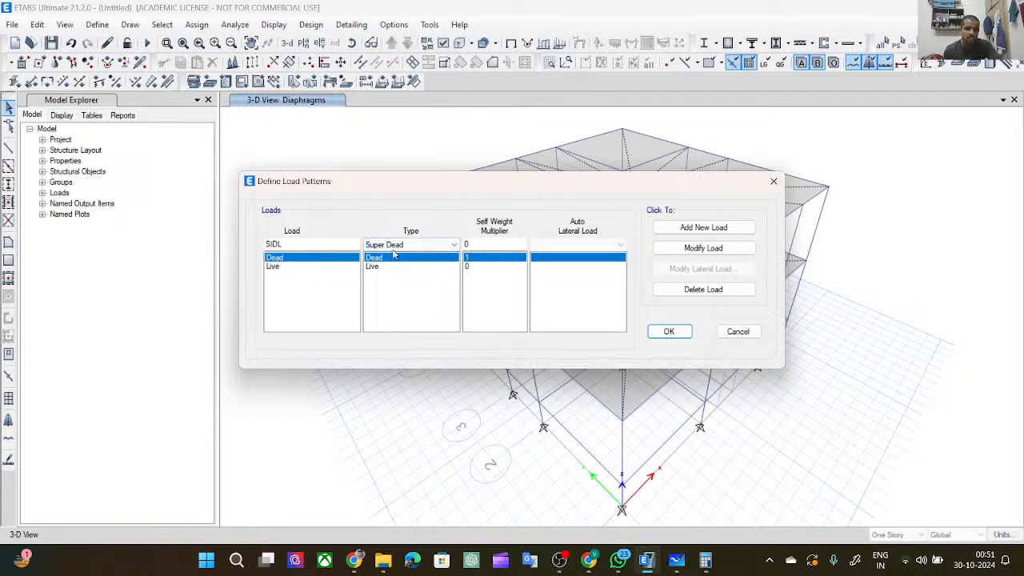
left_click(686, 229)
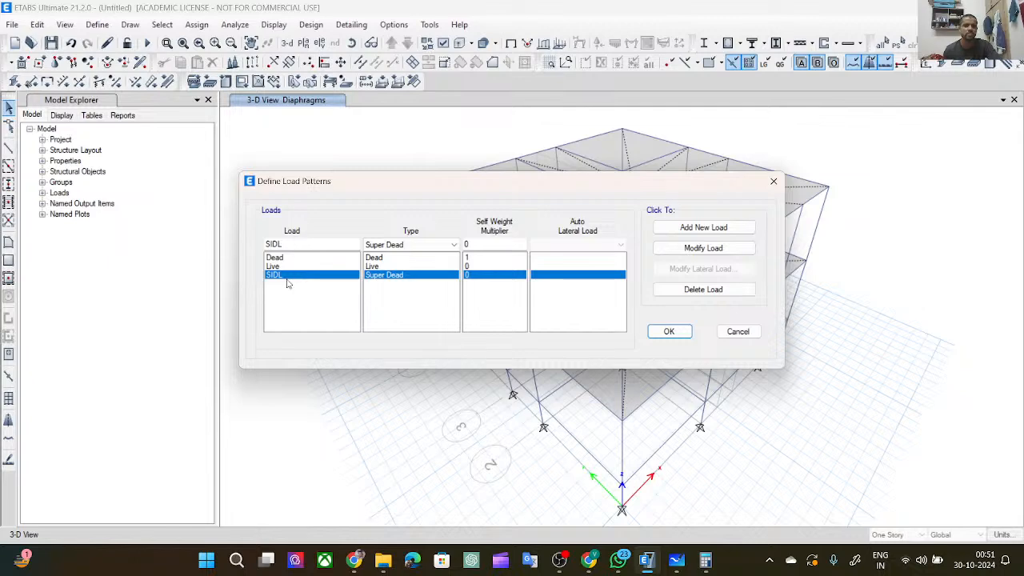
Accept the load patterns and set mass source MsSrc1 to use specified load patterns instead of element self mass.
left_click(669, 332)
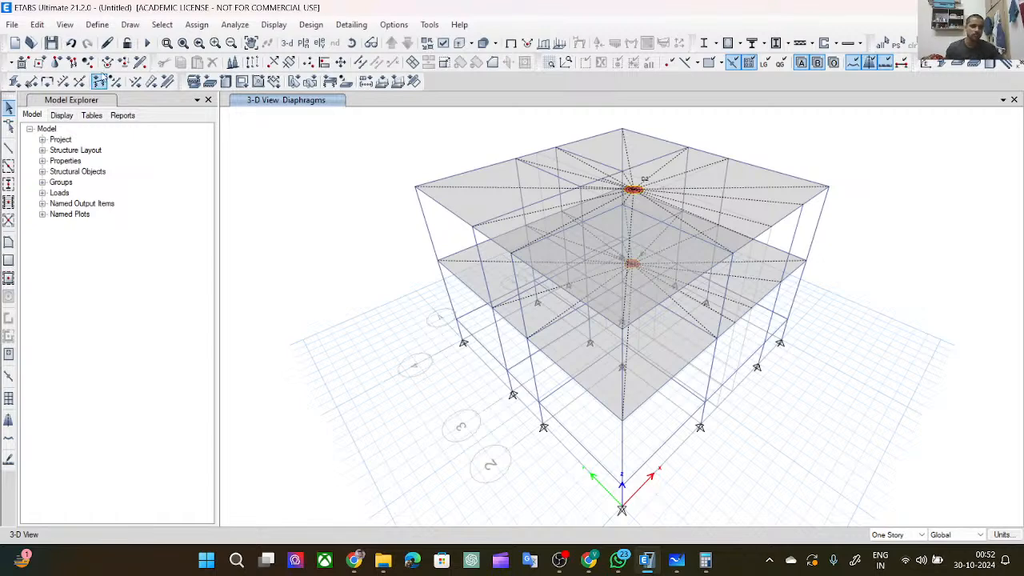
left_click(97, 24)
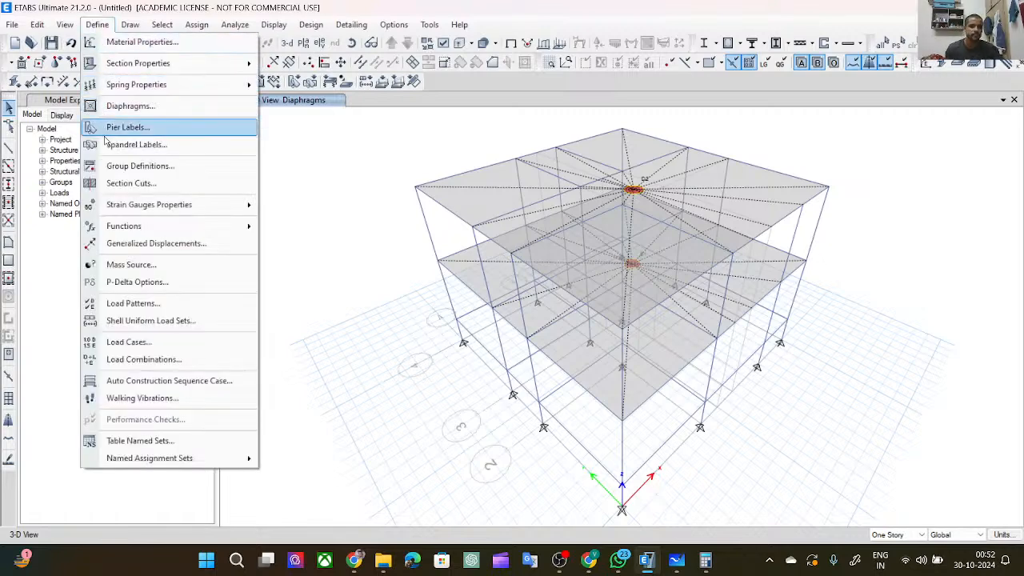
left_click(128, 264)
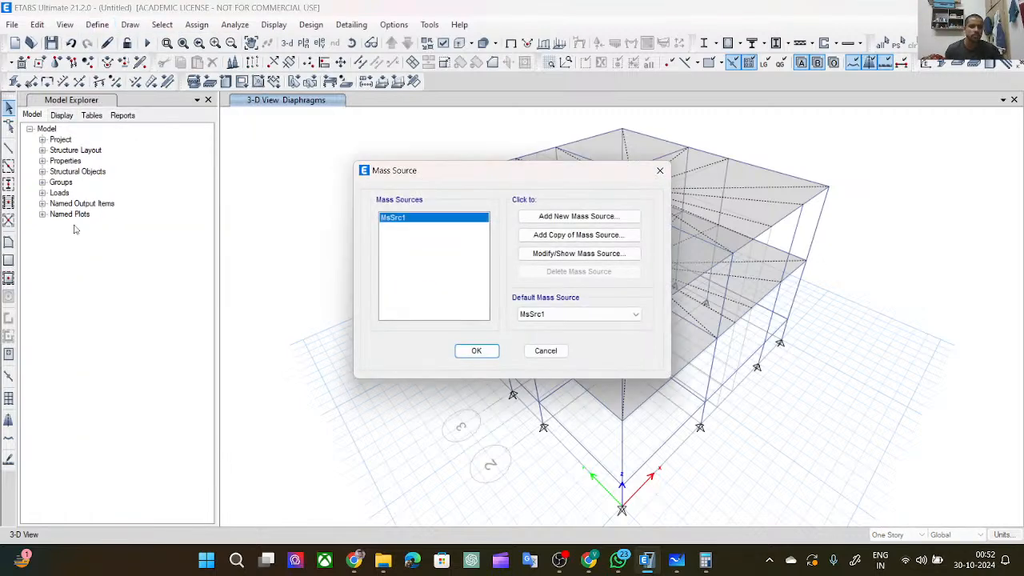
left_click(549, 255)
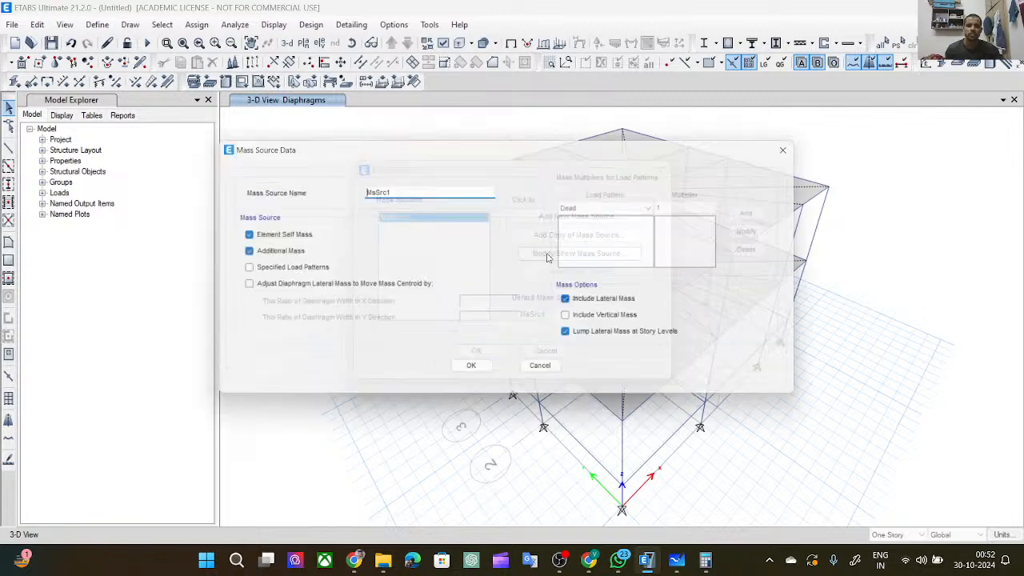
left_click(239, 270)
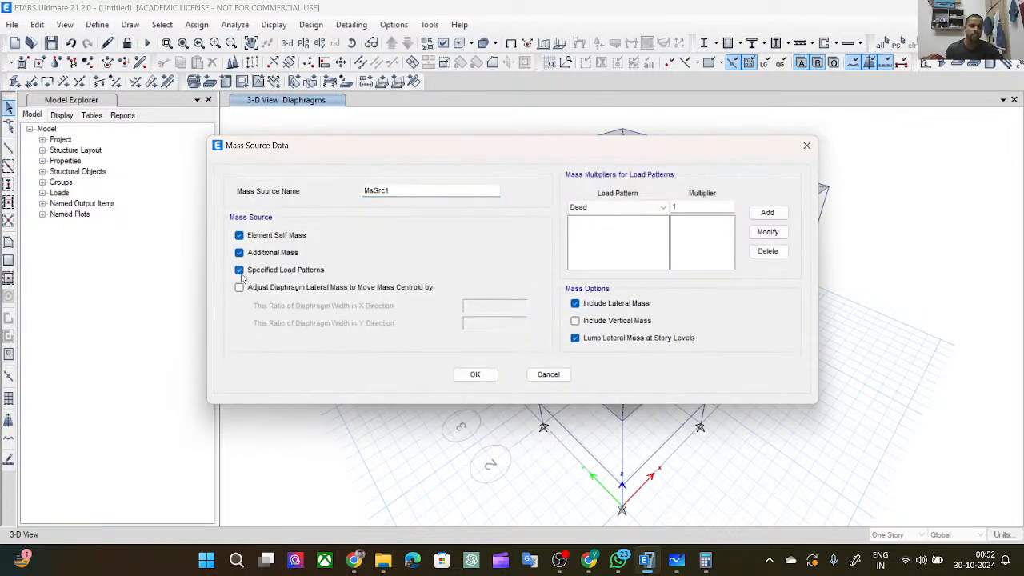
left_click(238, 236)
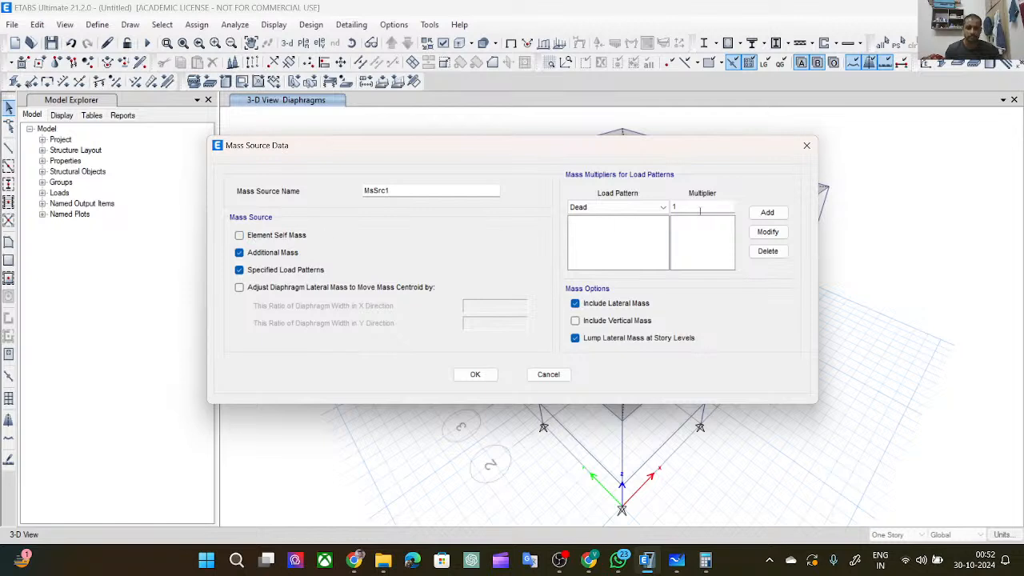
Add the Dead and Live load patterns to the mass source, each with multiplier 1.
left_click(767, 213)
left_click(633, 208)
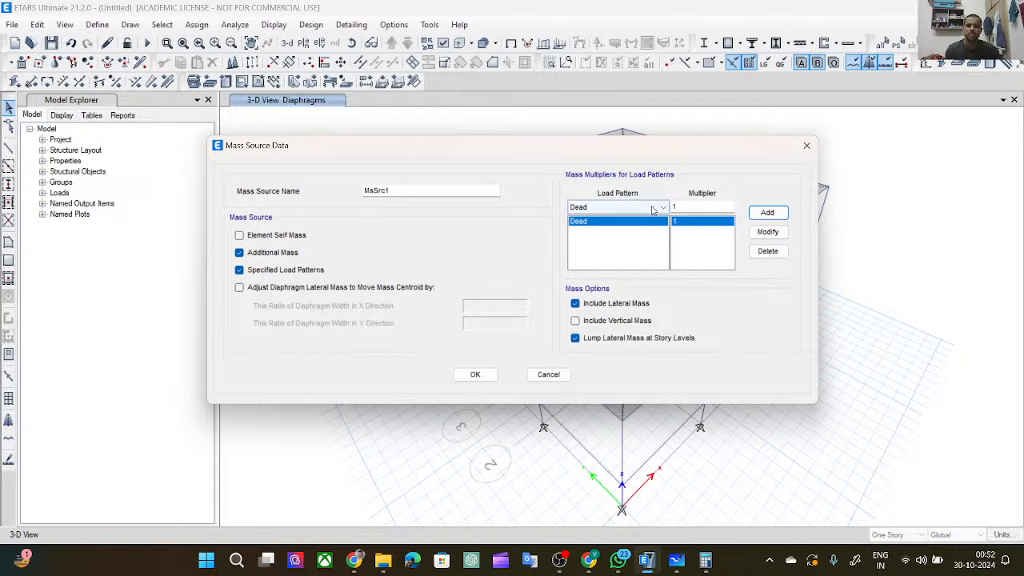
left_click(633, 227)
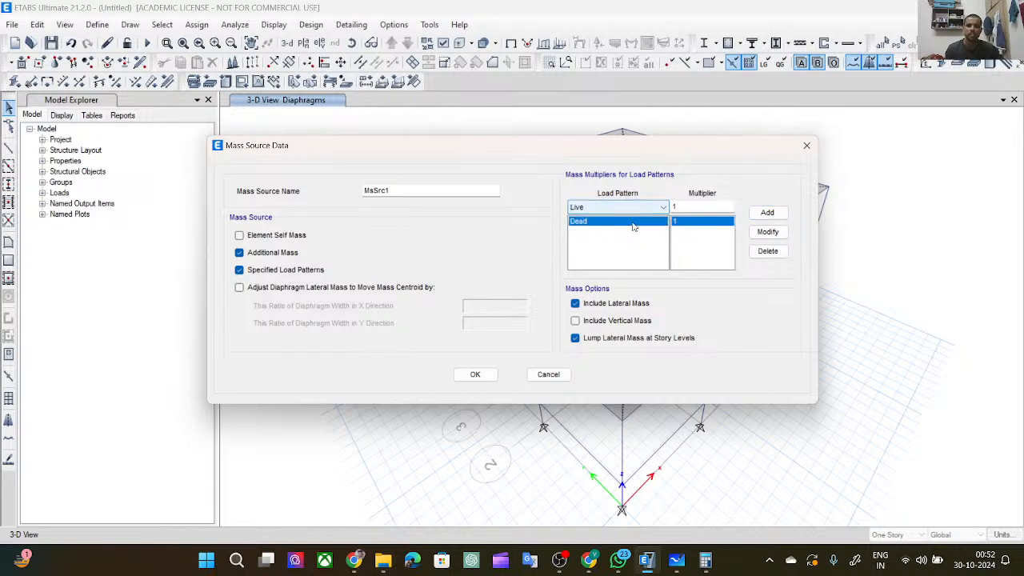
left_click(767, 212)
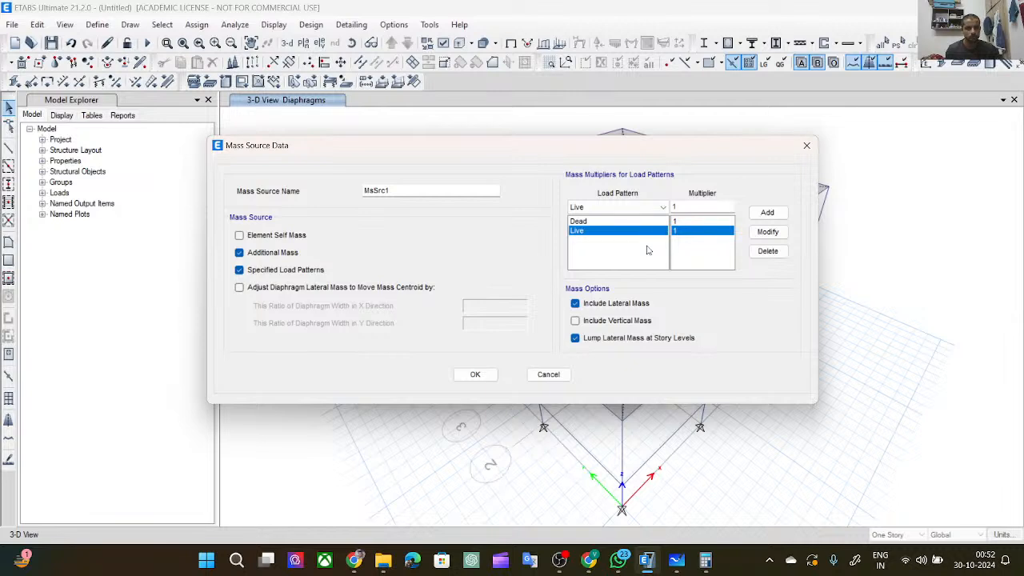
Try to add the Live load pattern with a mass multiplier of 0.9 while its existing entry is still listed.
left_click(689, 207)
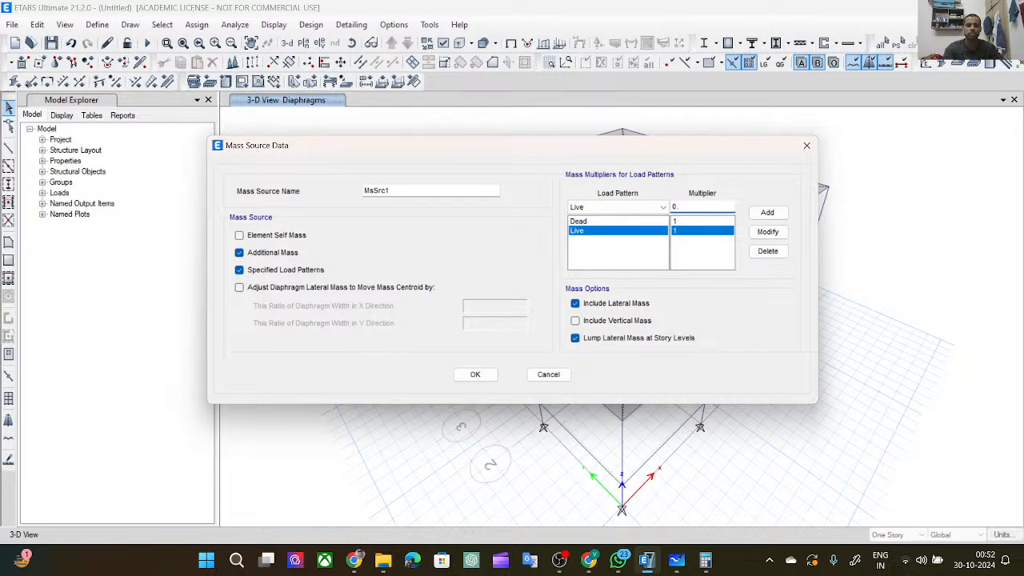
type(".9")
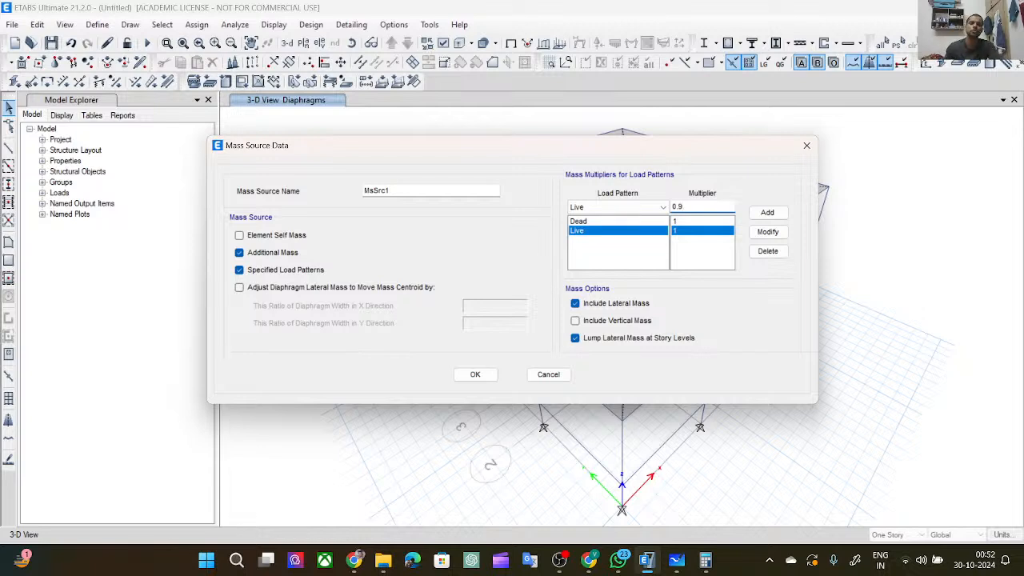
left_click(689, 231)
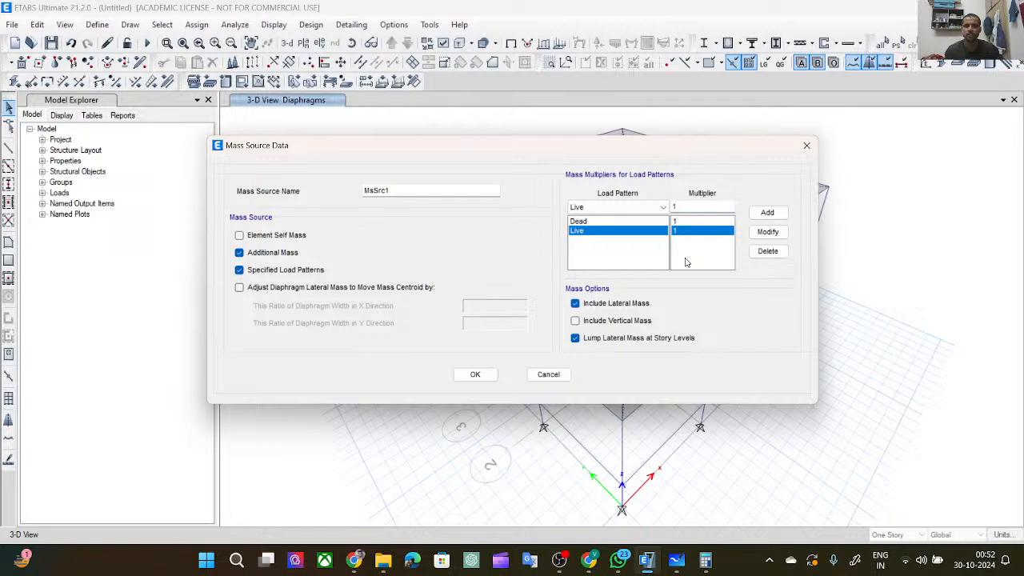
left_click(696, 207)
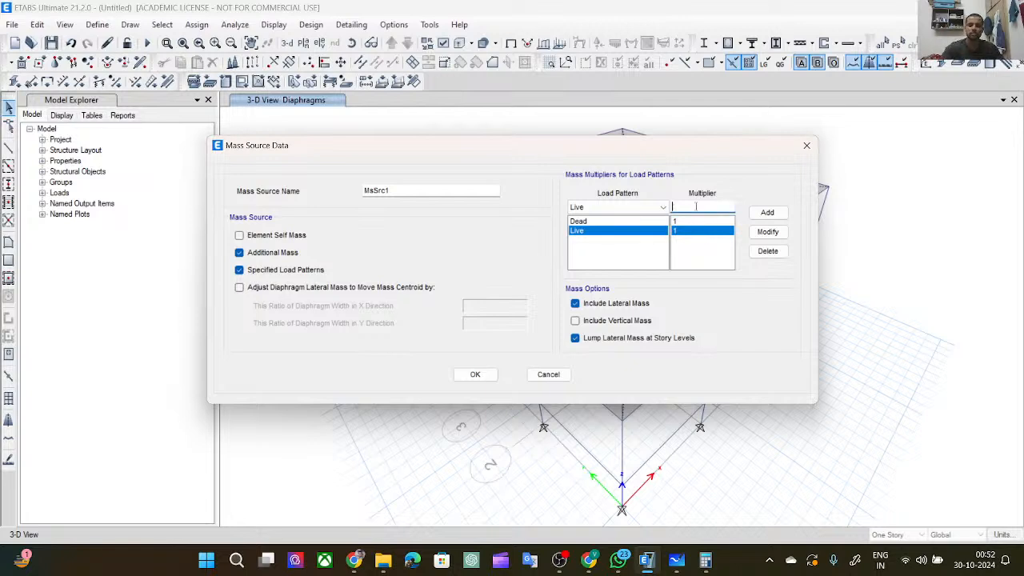
type("0.9")
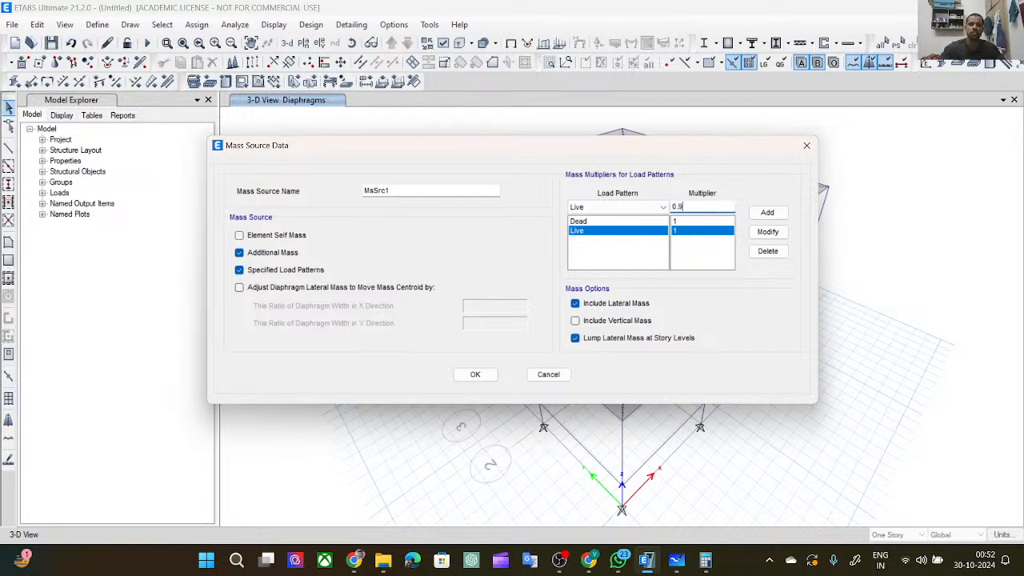
left_click(768, 213)
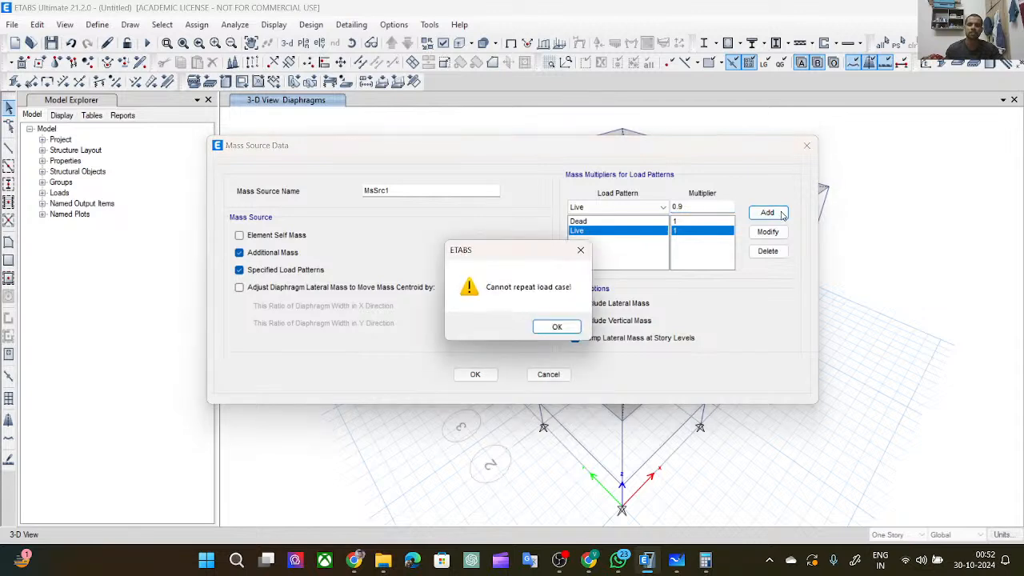
left_click(557, 326)
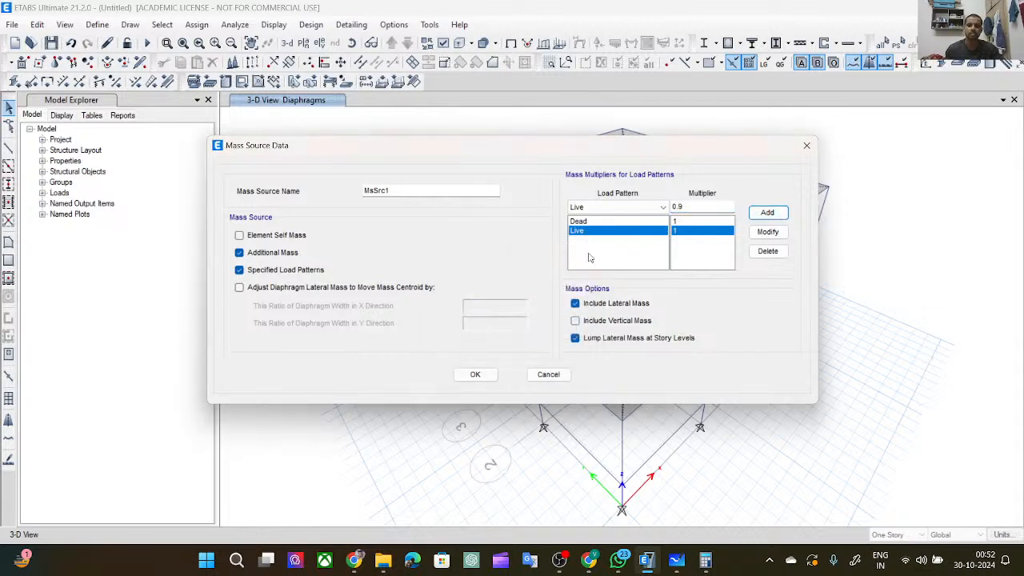
Delete the Live entry from the mass multipliers and add Live again with multiplier 0.9.
left_click(768, 252)
left_click(661, 208)
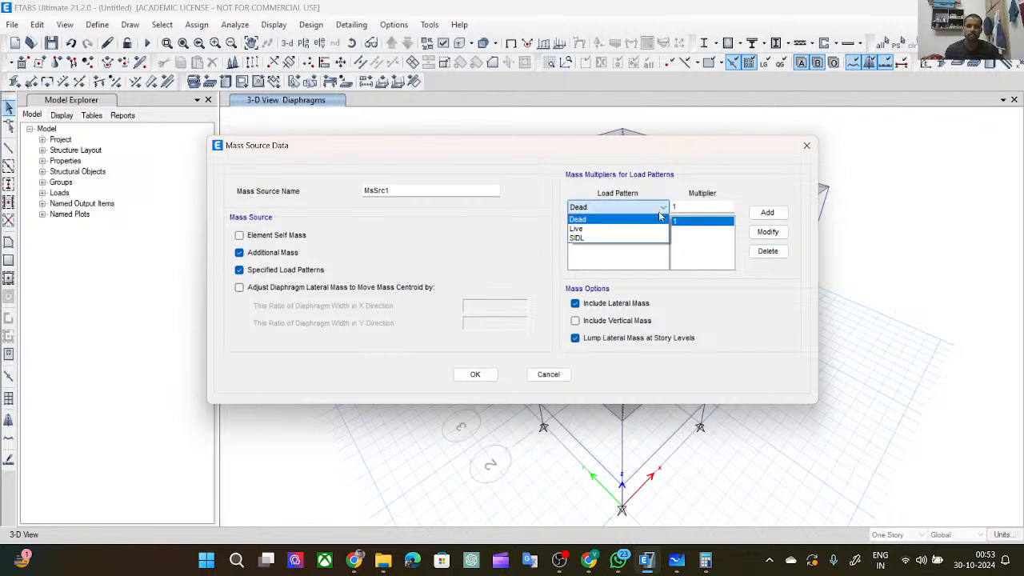
left_click(596, 229)
left_click(676, 206)
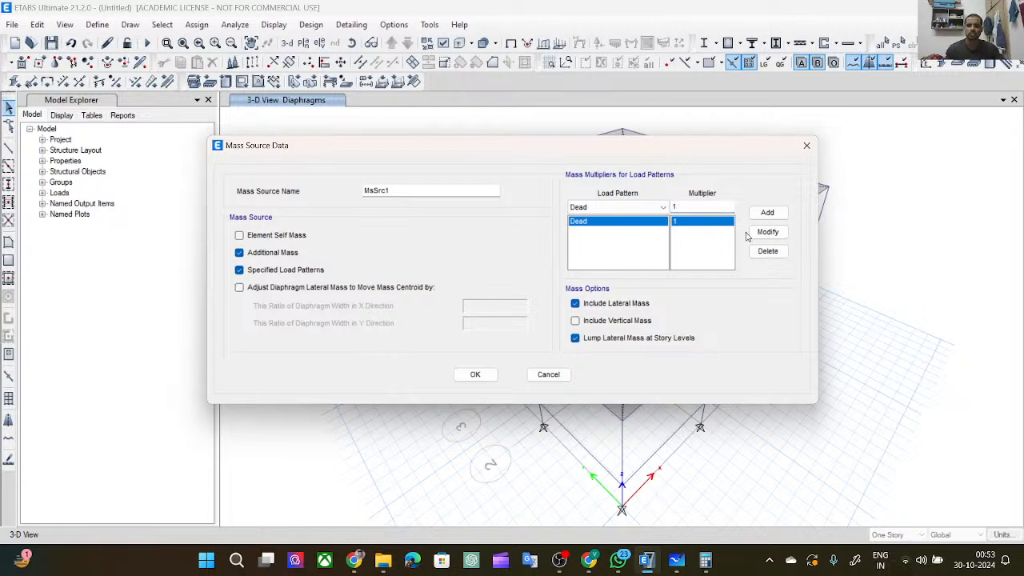
left_click(679, 222)
left_click(664, 209)
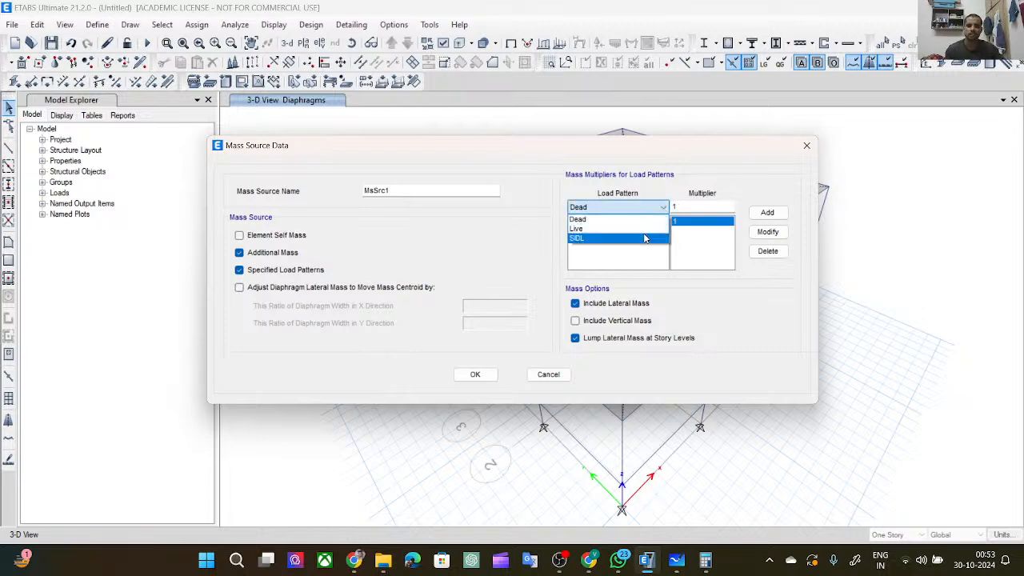
left_click(641, 230)
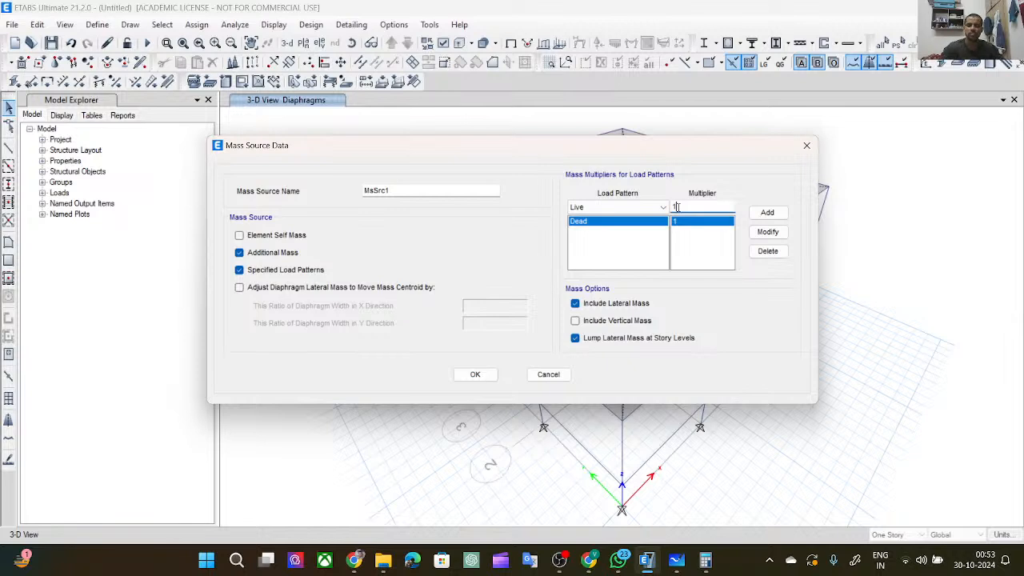
type("0.9")
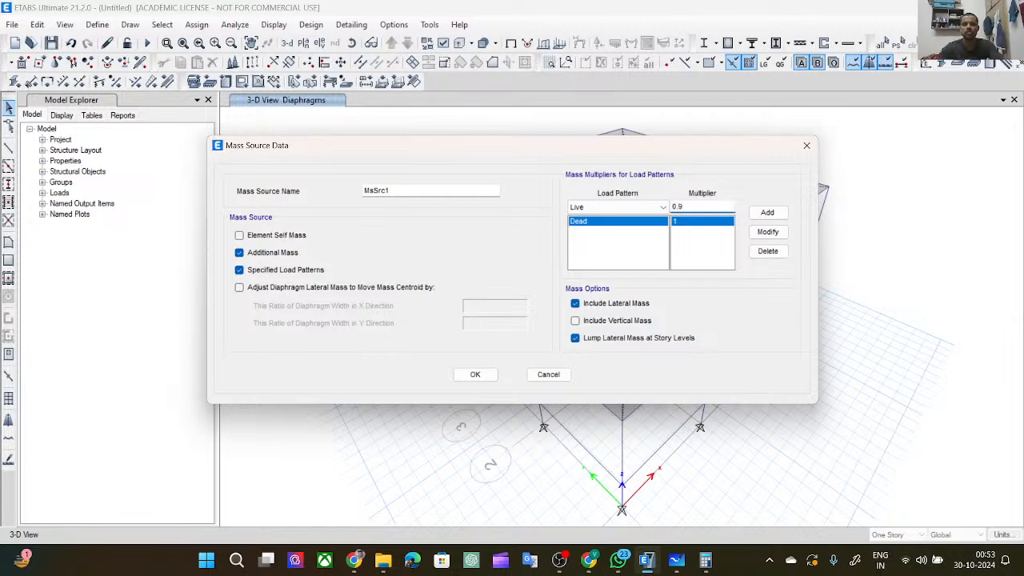
left_click(754, 214)
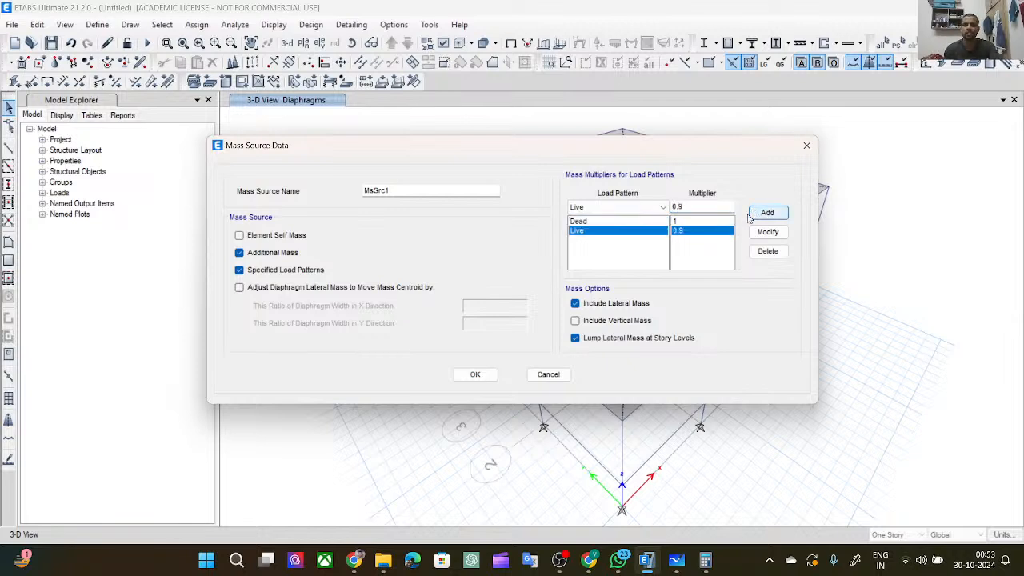
Add the SIDL load pattern to the mass source with multiplier 1.
left_click(652, 209)
left_click(644, 238)
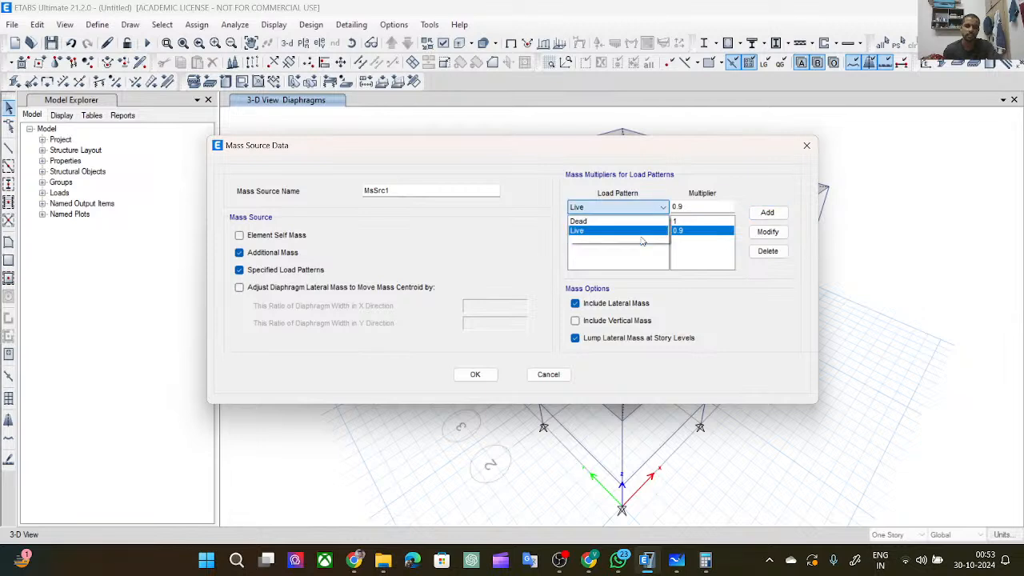
left_click(685, 207)
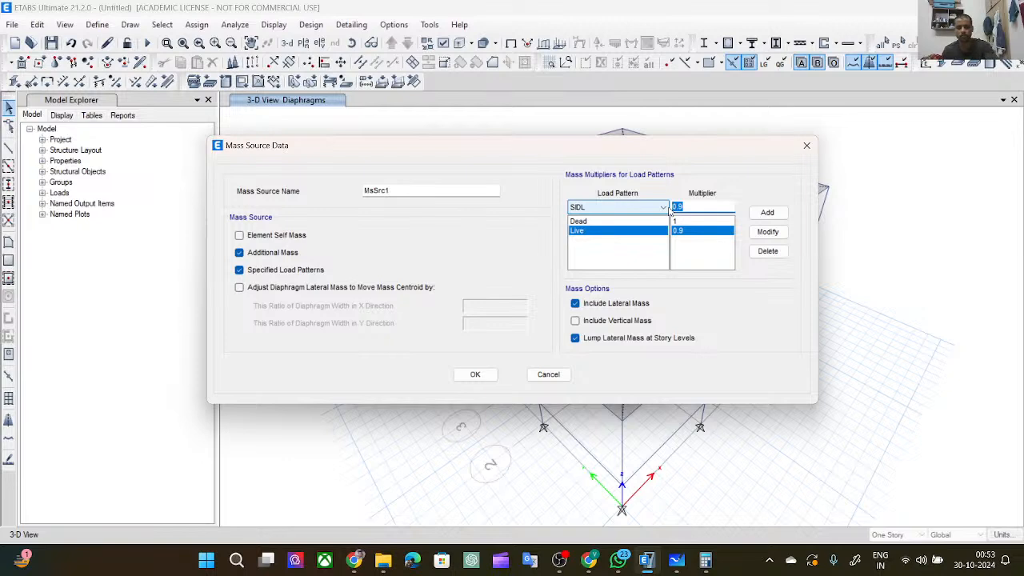
type("1")
left_click(653, 231)
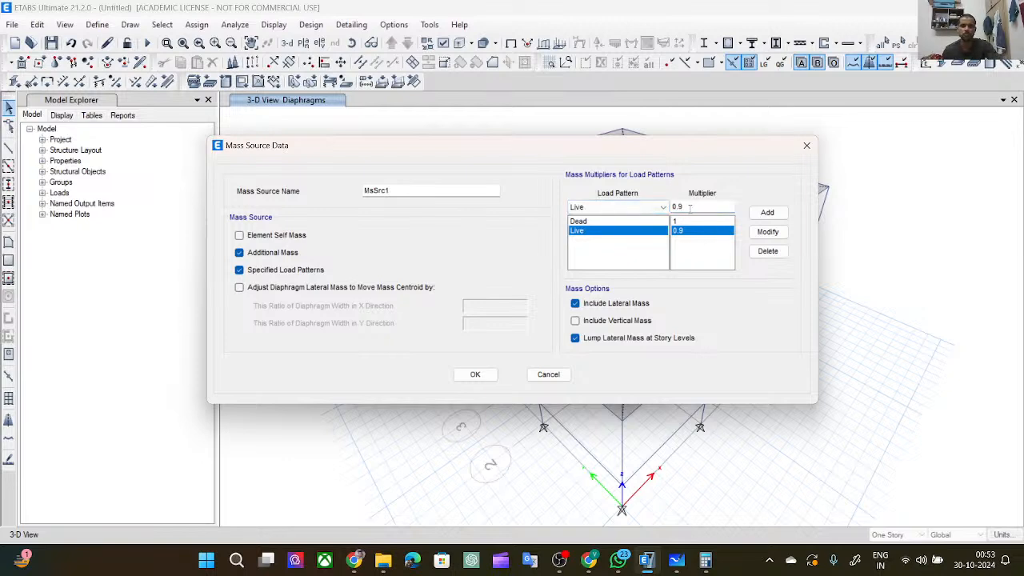
left_click(632, 207)
left_click(629, 238)
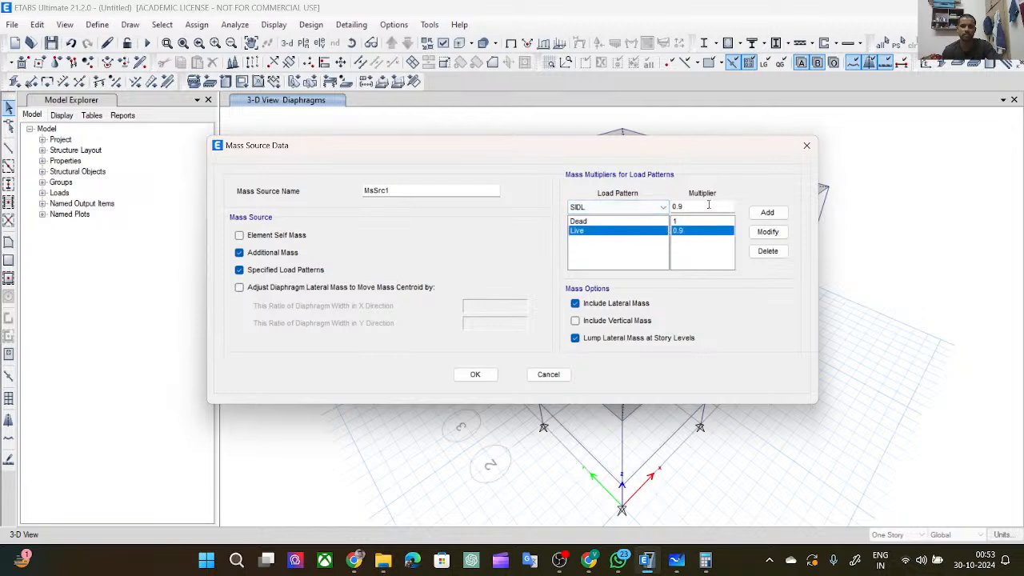
key("Tab")
type("1")
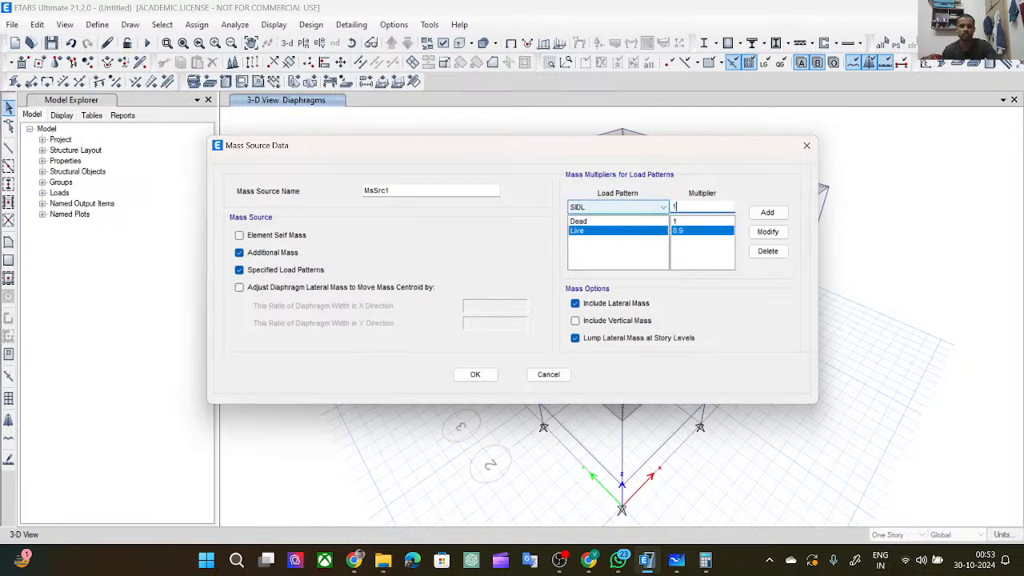
left_click(764, 213)
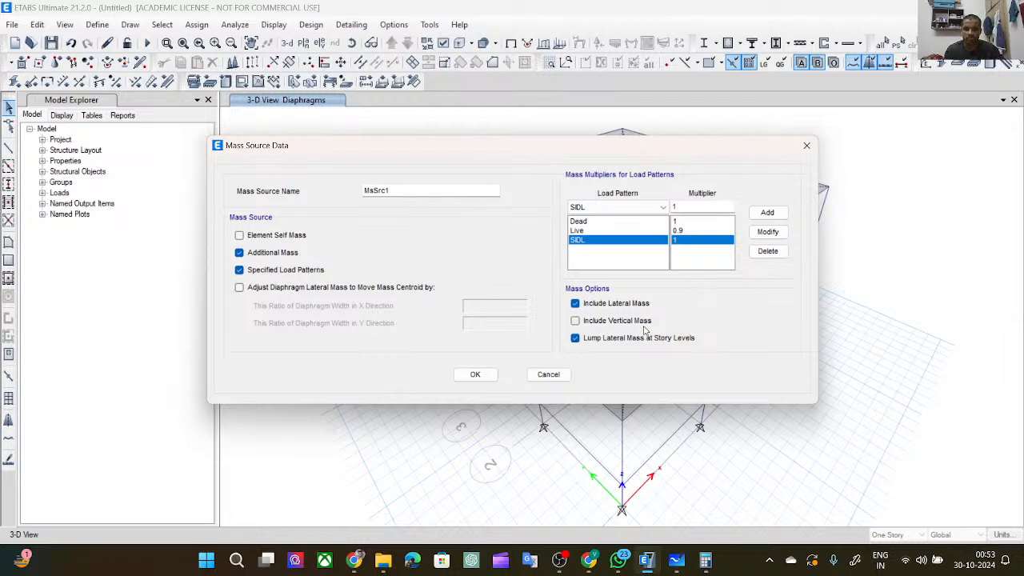
Include vertical mass in MsSrc1 and accept the mass source definition.
left_click(577, 323)
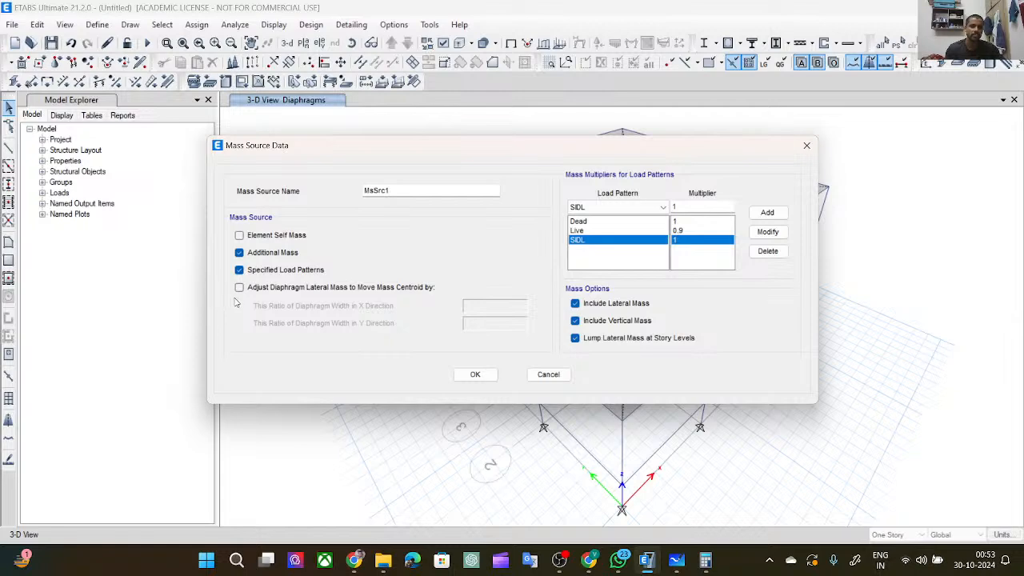
left_click(477, 375)
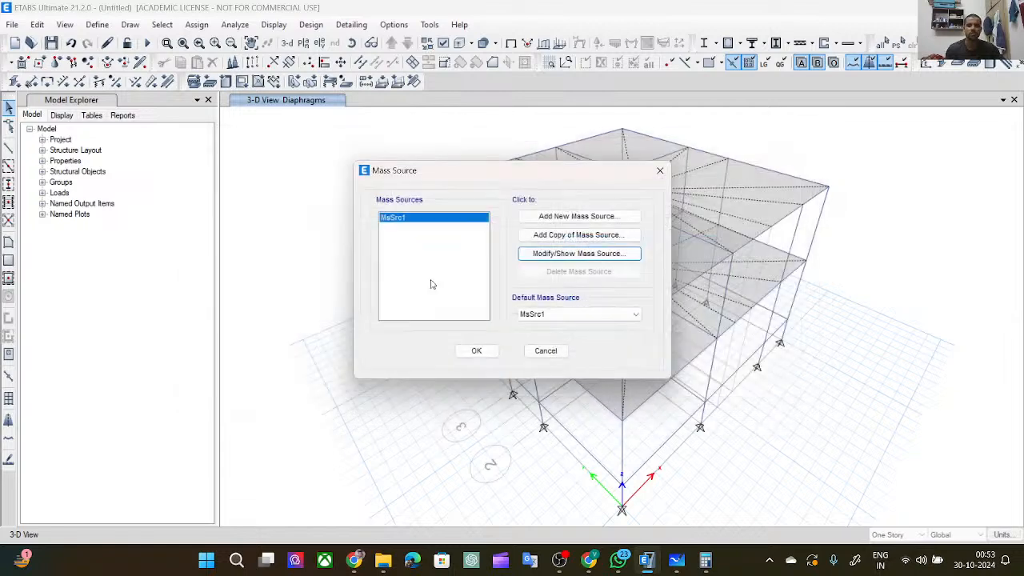
left_click(477, 351)
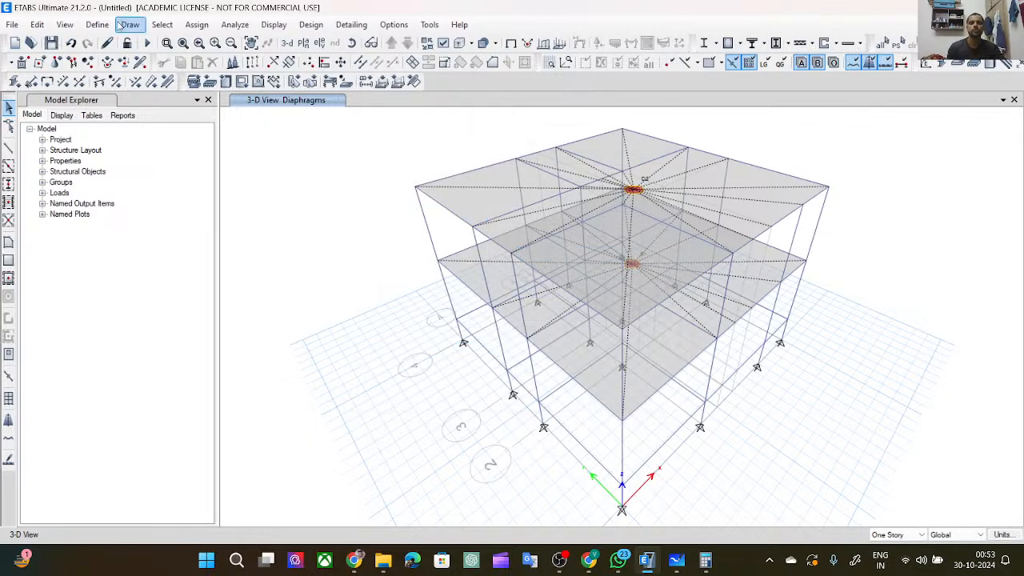
Show the plan view of story F-1 and close the plan view selection.
left_click(207, 170)
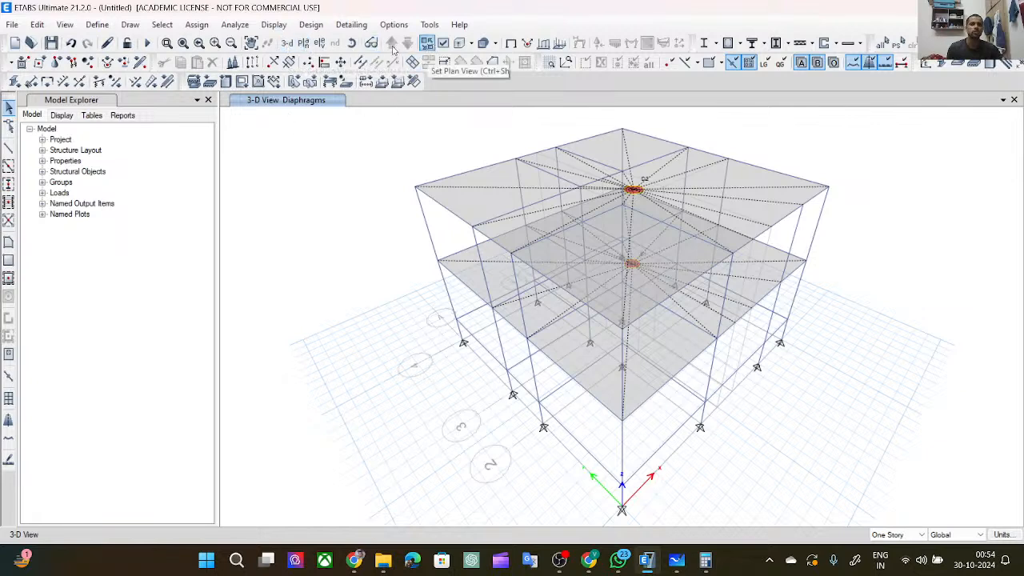
left_click(303, 44)
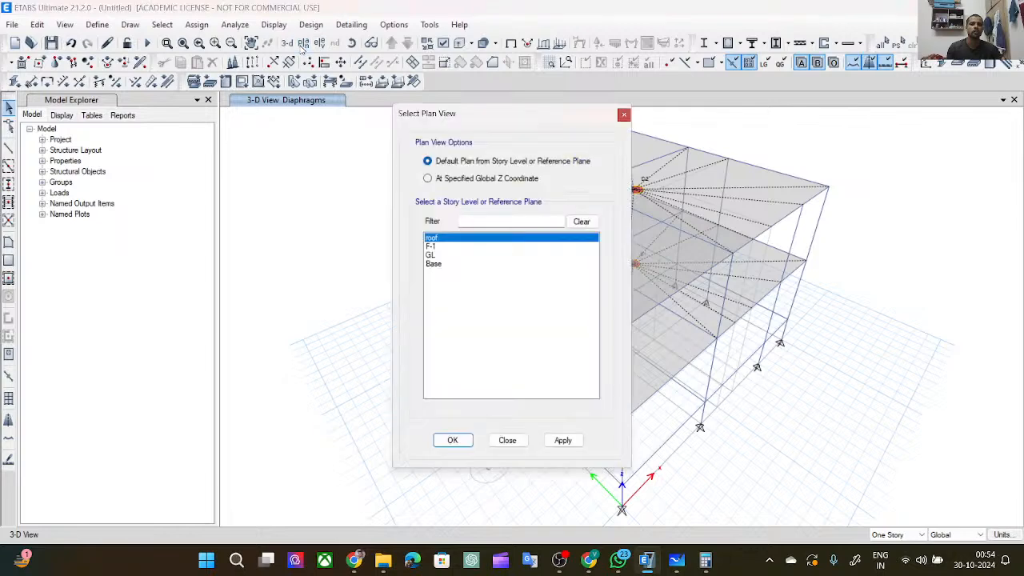
left_click(439, 247)
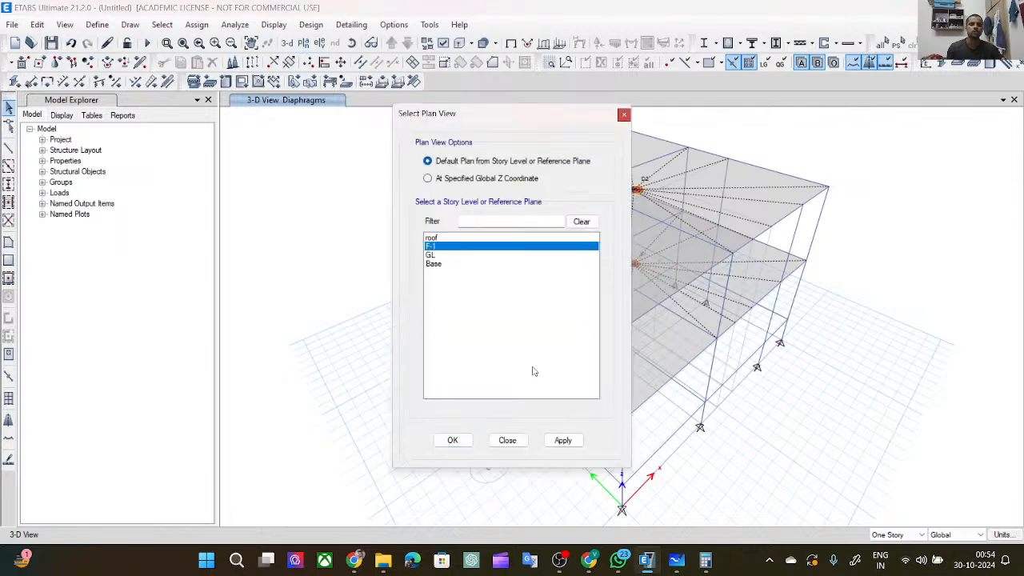
left_click(563, 441)
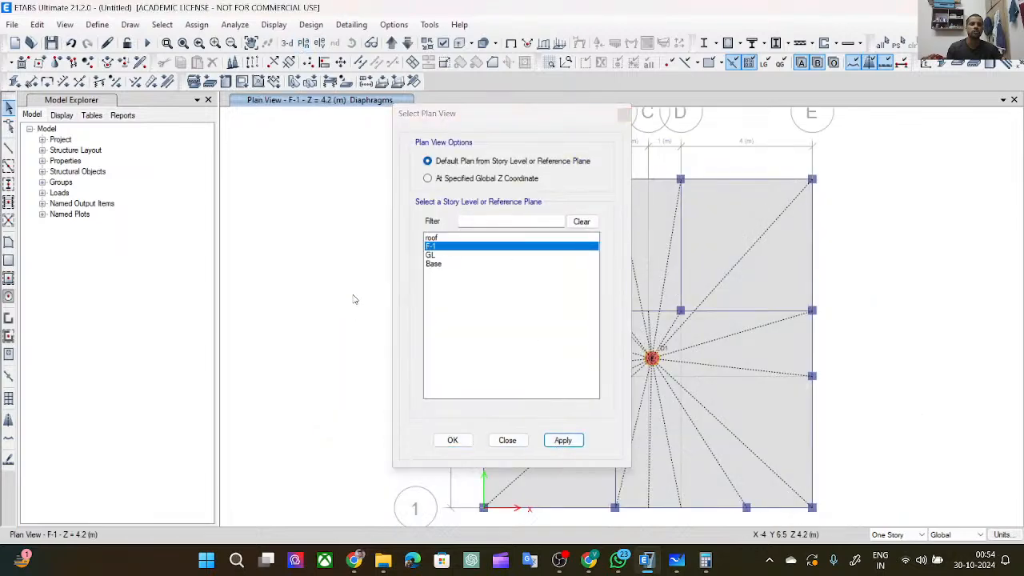
left_click(505, 441)
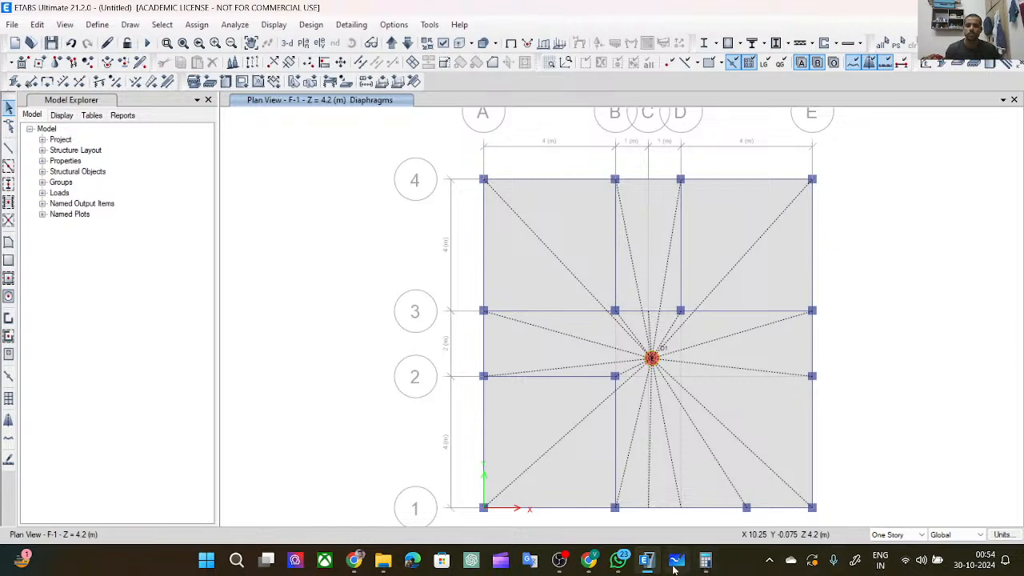
Switch to Microsoft Whiteboard, lasso the old handwritten notes and stair sketches, and delete them.
mouse_move(674, 569)
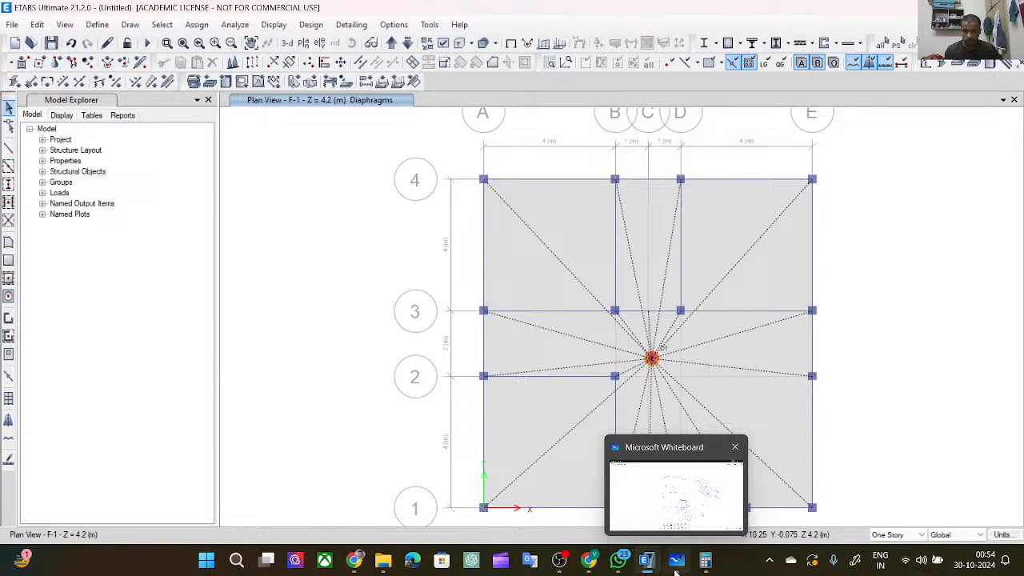
left_click(676, 567)
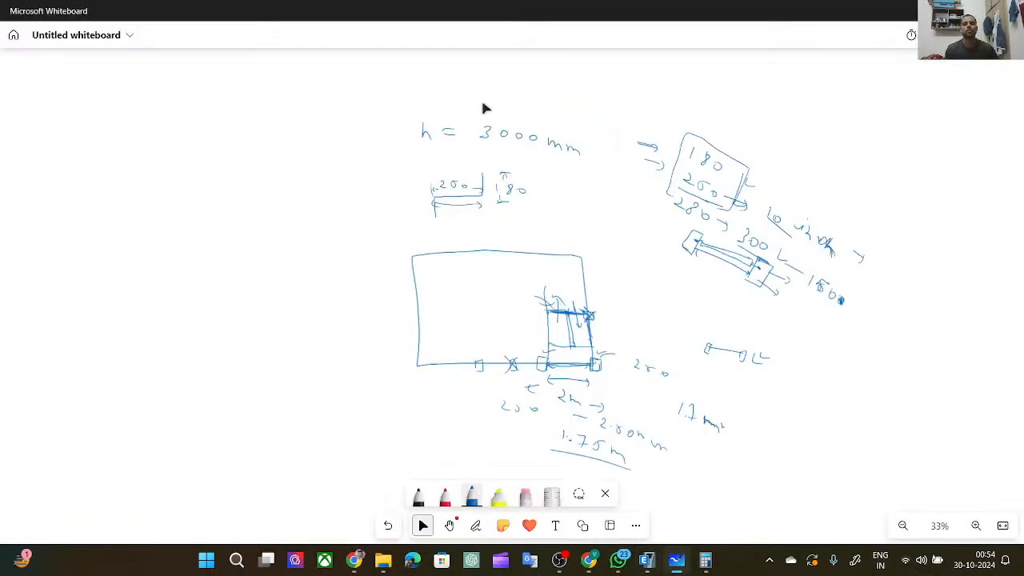
left_click(580, 496)
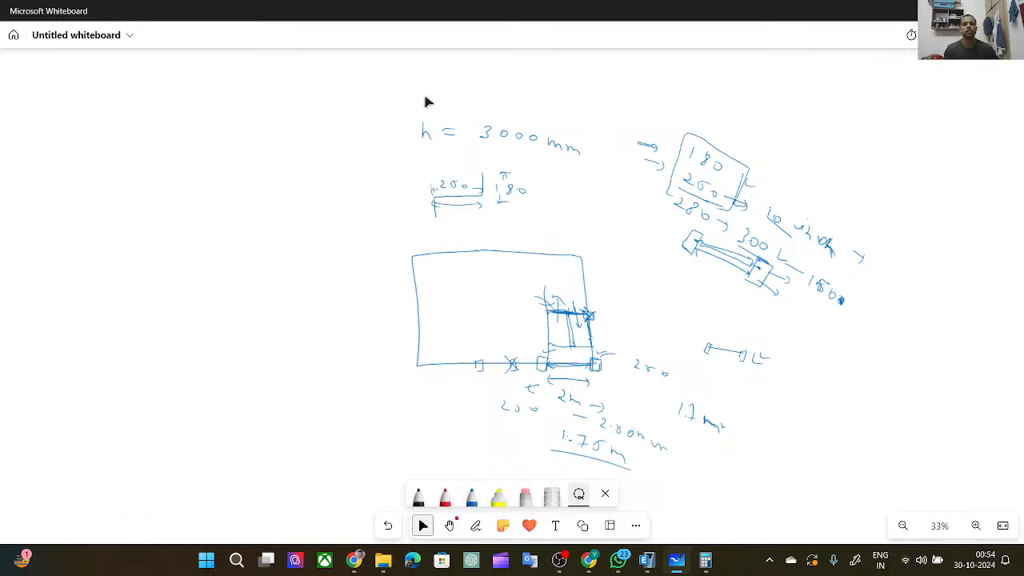
mouse_move(382, 106)
left_mouse_down()
mouse_move(428, 92)
mouse_move(434, 108)
mouse_move(669, 116)
mouse_move(811, 181)
mouse_move(876, 290)
mouse_move(814, 472)
mouse_move(748, 520)
left_mouse_up()
left_click(747, 519)
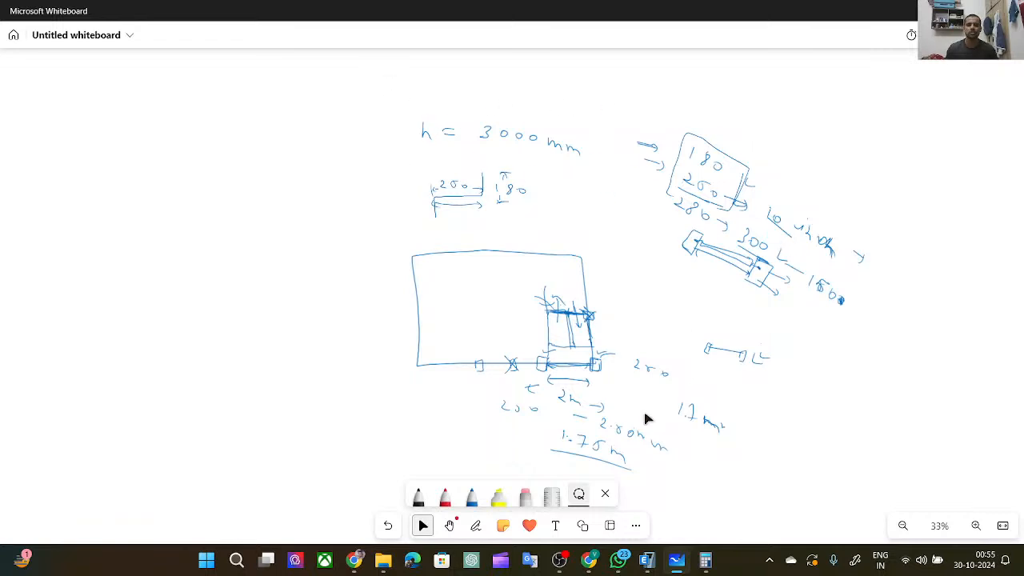
mouse_move(366, 92)
left_mouse_down()
mouse_move(734, 167)
mouse_move(908, 334)
mouse_move(497, 501)
mouse_move(324, 96)
mouse_move(400, 71)
left_mouse_up()
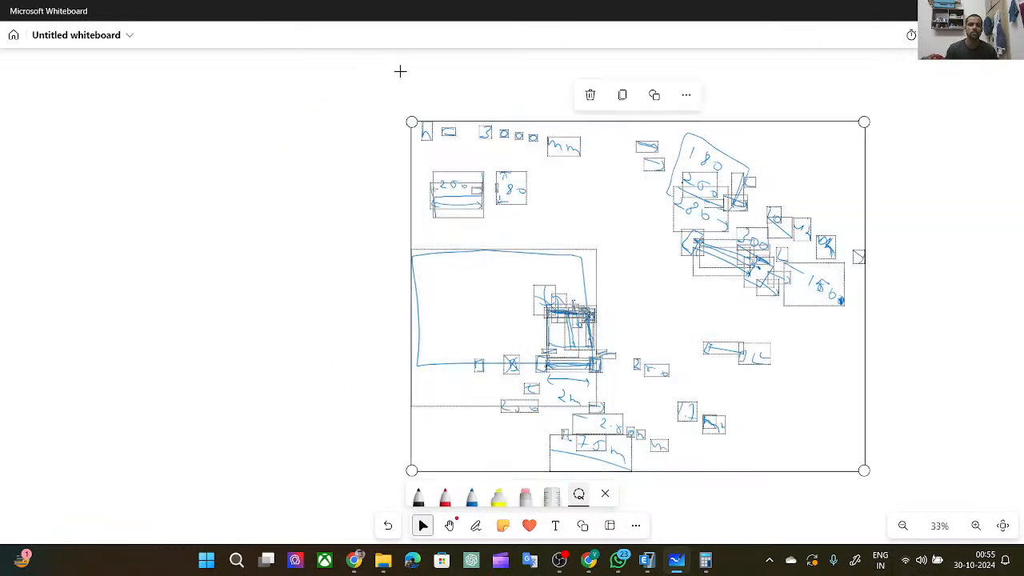
key("Delete")
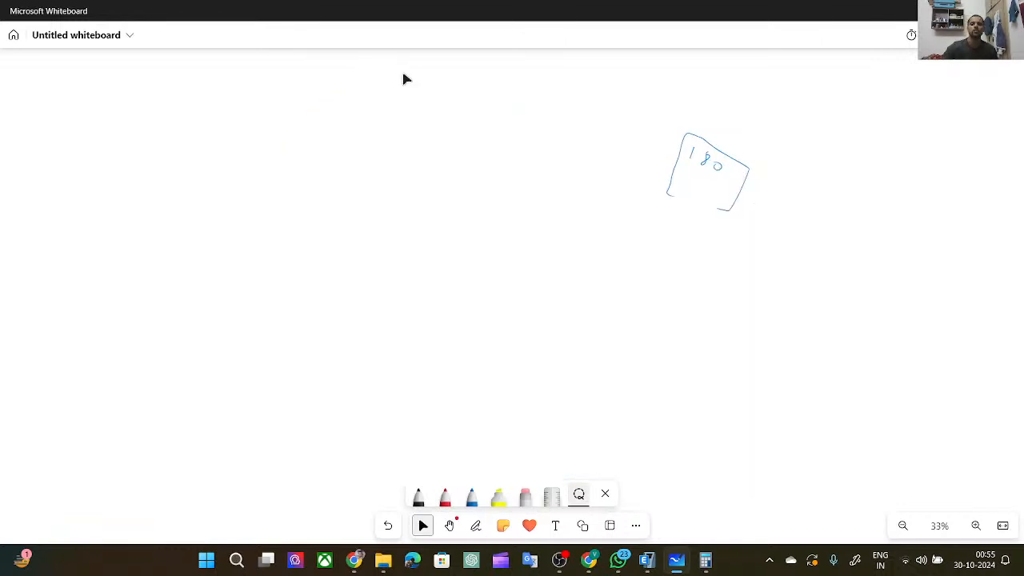
left_click(345, 191)
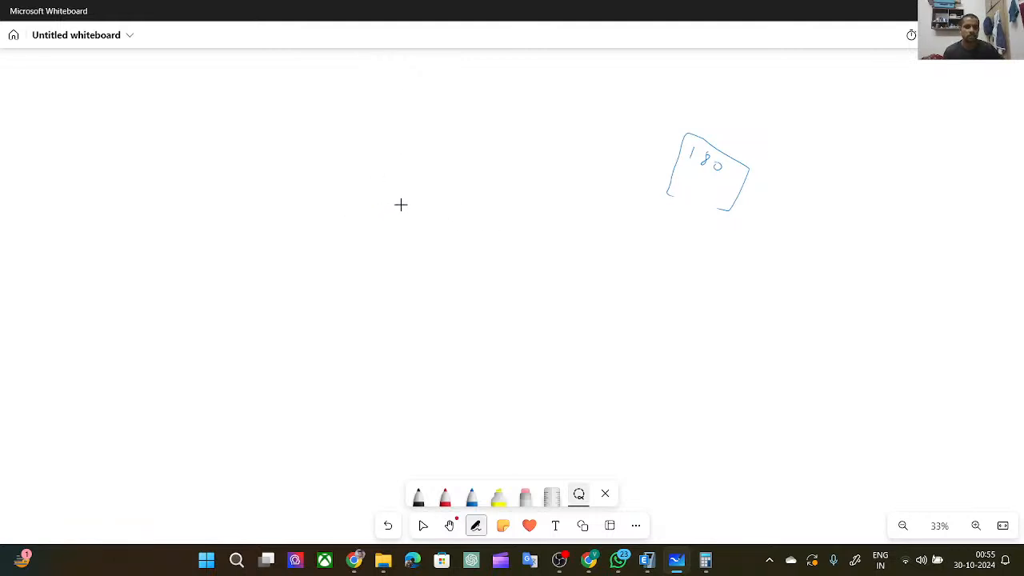
Handwrite the wall load formula 20 × (3000 − 300)/1000 × 200/1000 in blue ink on the whiteboard's empty area.
left_click(299, 396)
left_click(472, 498)
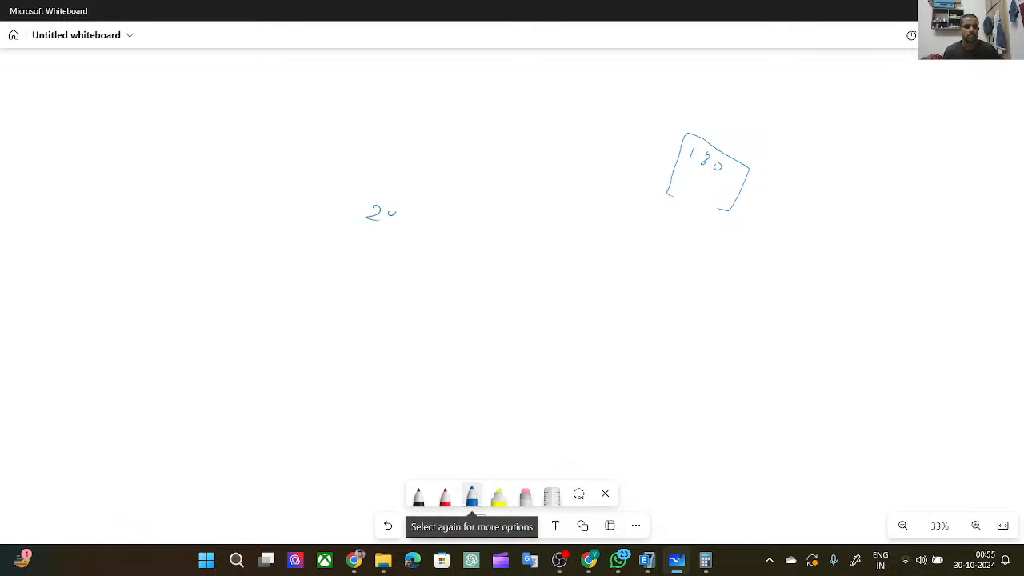
left_click_drag(394, 211, 428, 222)
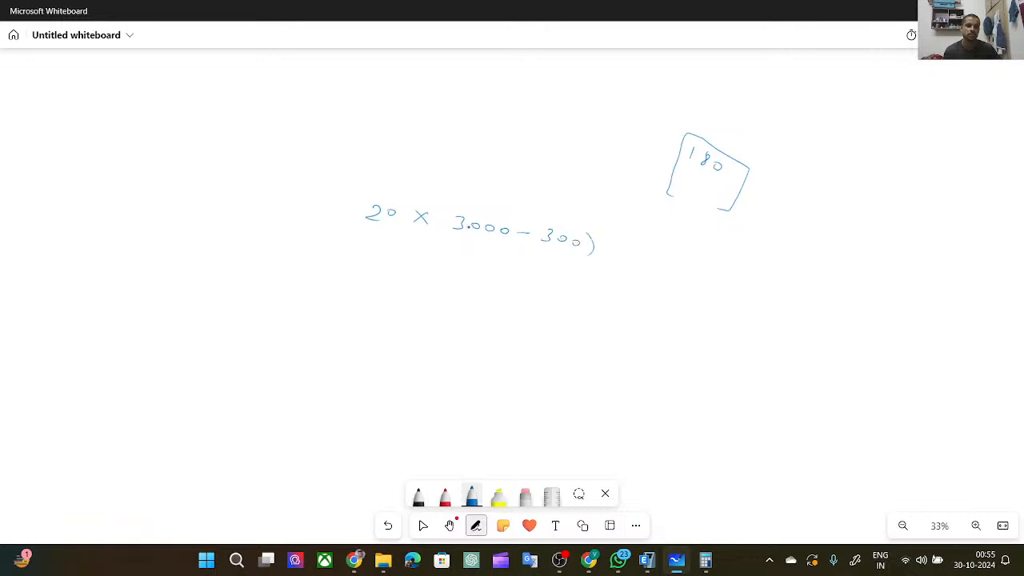
mouse_move(478, 245)
left_mouse_down()
mouse_move(571, 259)
mouse_move(522, 263)
left_mouse_up()
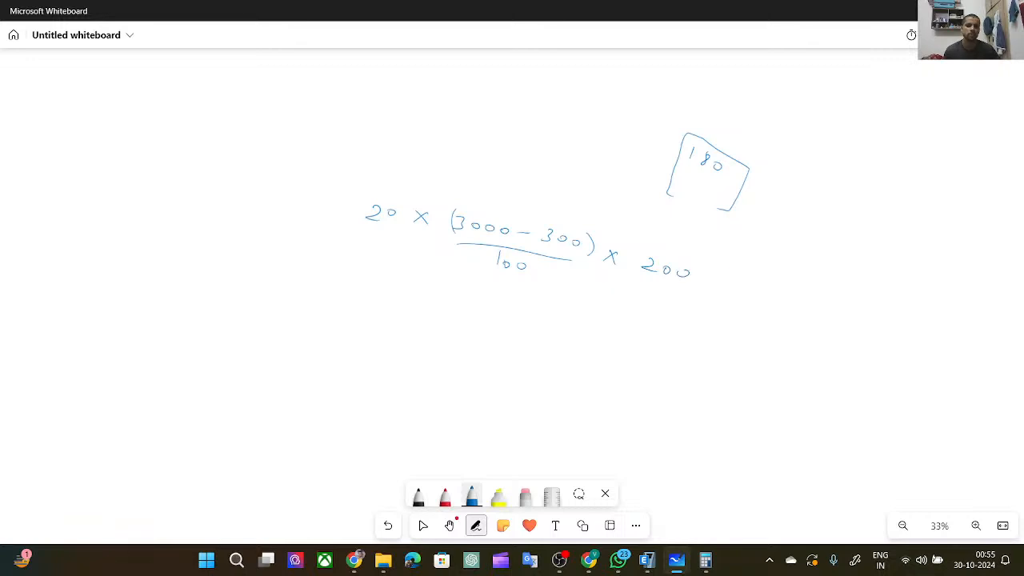
left_click_drag(641, 273, 677, 285)
left_click_drag(645, 287, 642, 296)
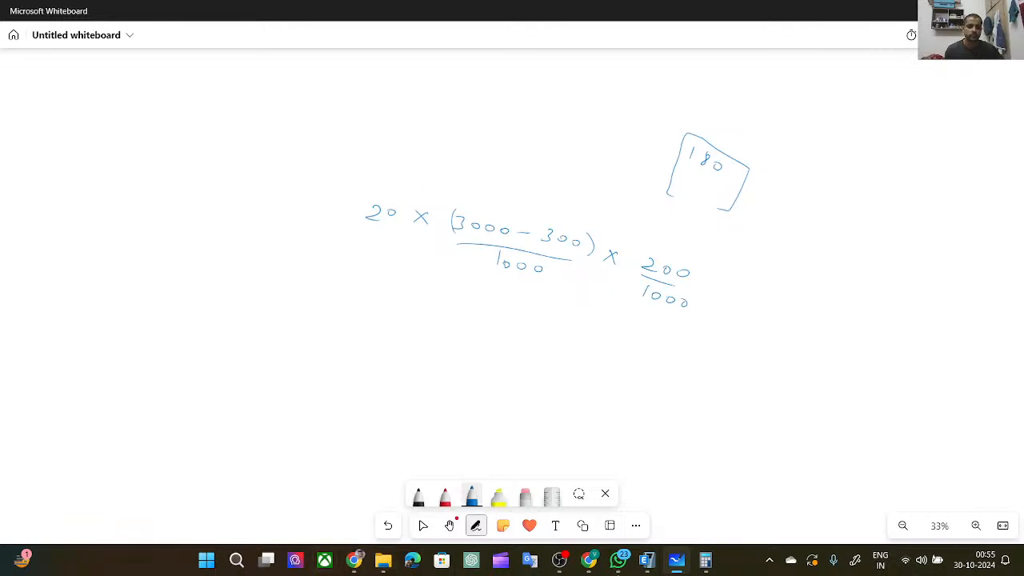
Switch to Calculator, clear the old result, and compute 2.7 × 20 × 0.2 for the wall load.
left_click(711, 560)
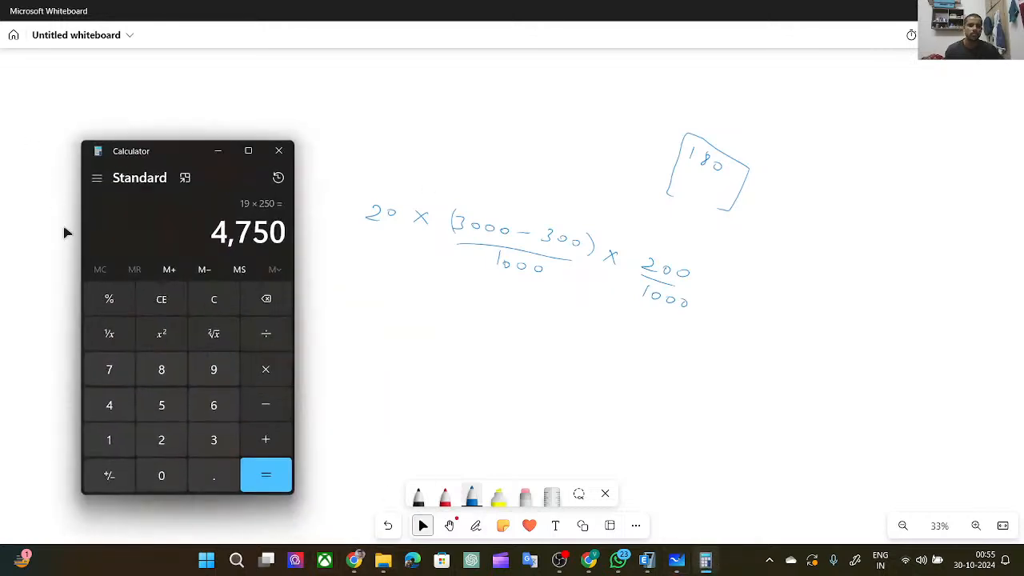
left_click(161, 301)
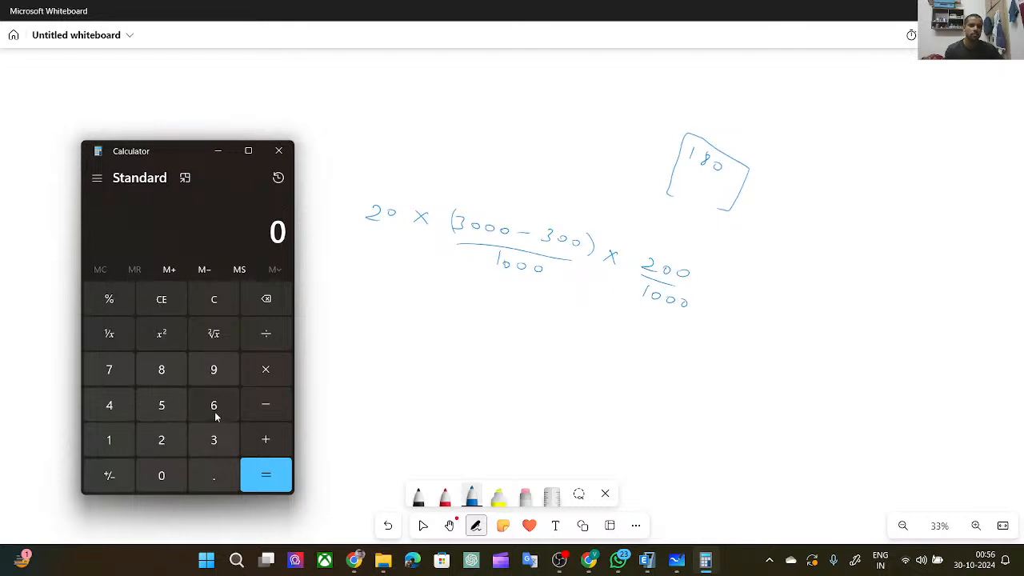
left_click(173, 446)
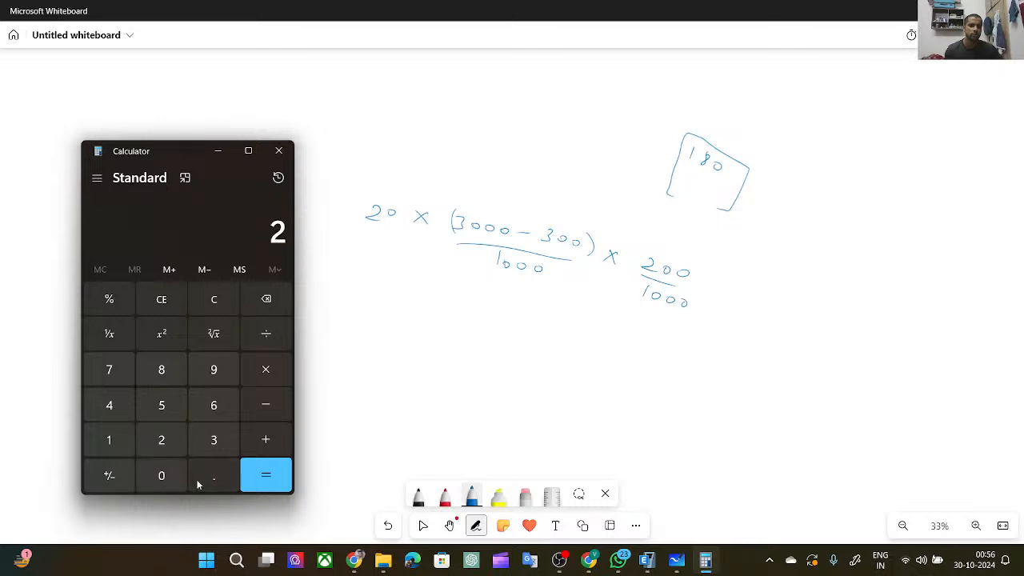
left_click(210, 478)
left_click(107, 370)
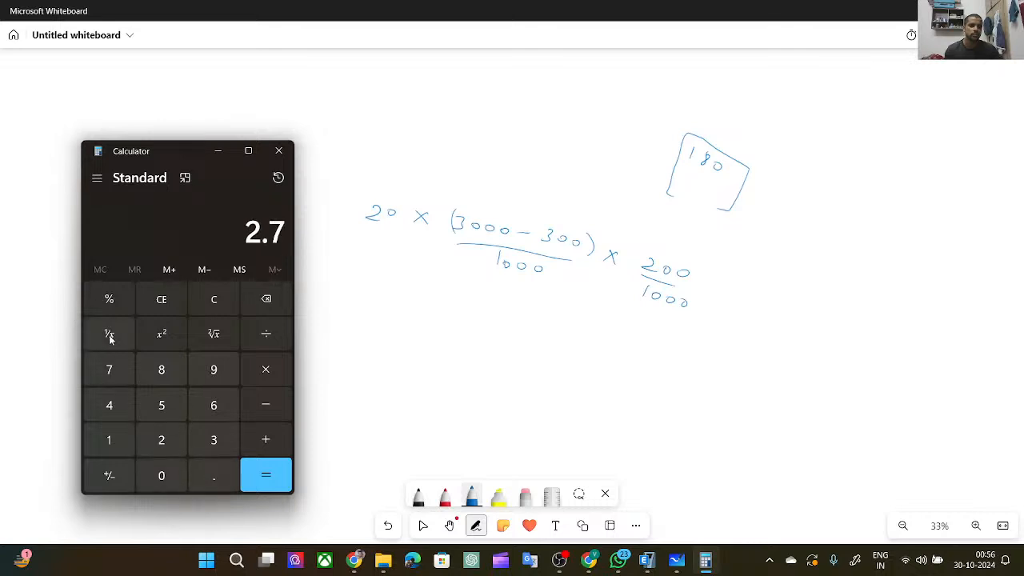
left_click(265, 370)
left_click(162, 439)
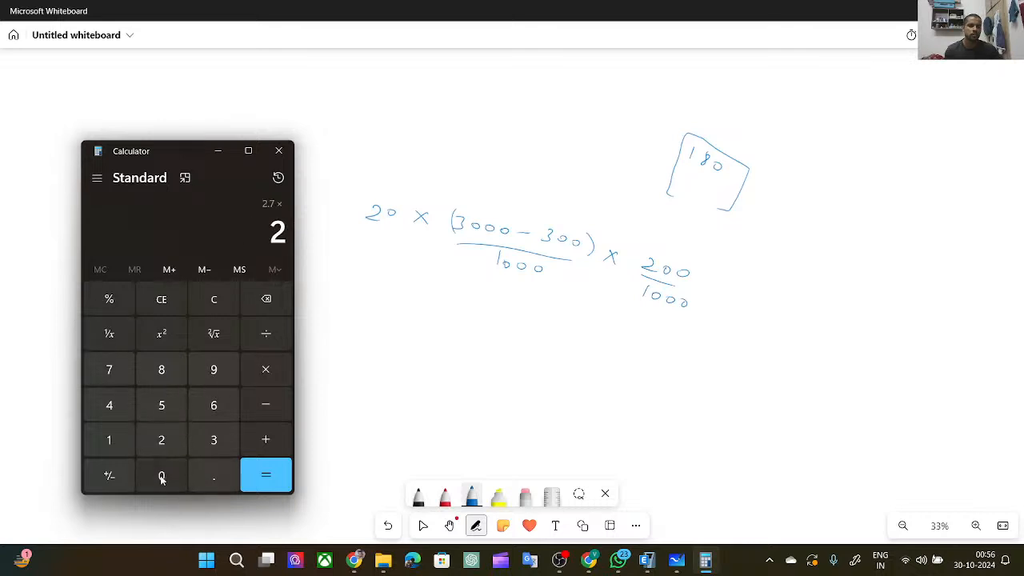
left_click(161, 475)
left_click(258, 370)
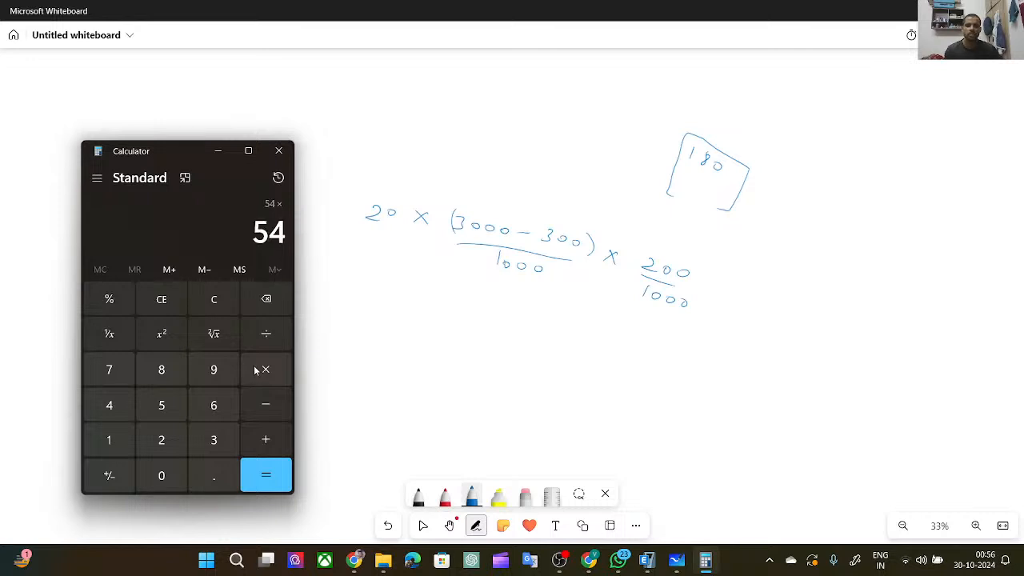
left_click(162, 475)
left_click(211, 475)
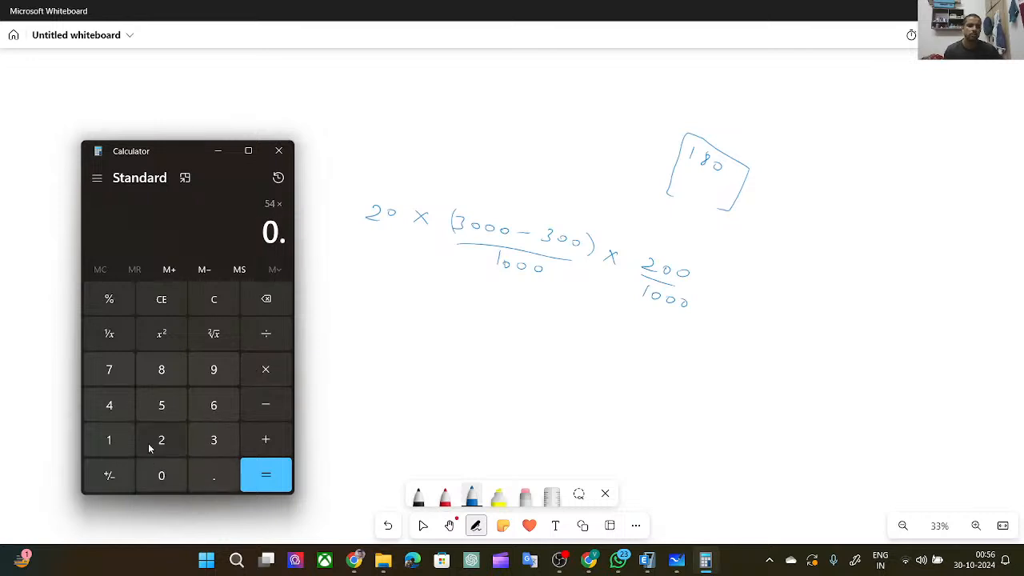
left_click(158, 443)
left_click(267, 475)
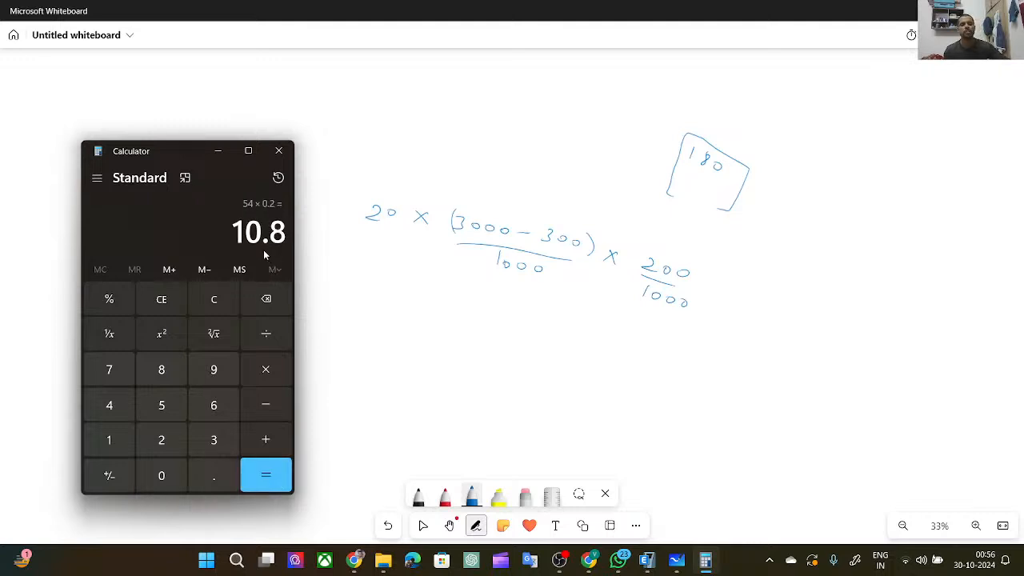
Switch to ETABS and select the F-1 beams along grid 4, those on grids A and E between 3 and 4, and beam D–E on grid 3.
left_click(647, 566)
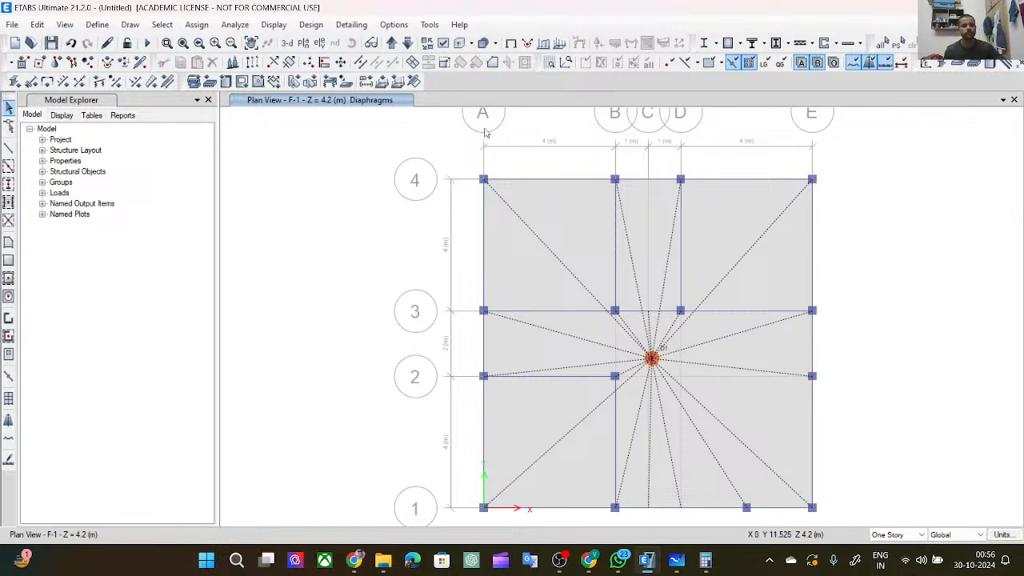
left_click(531, 181)
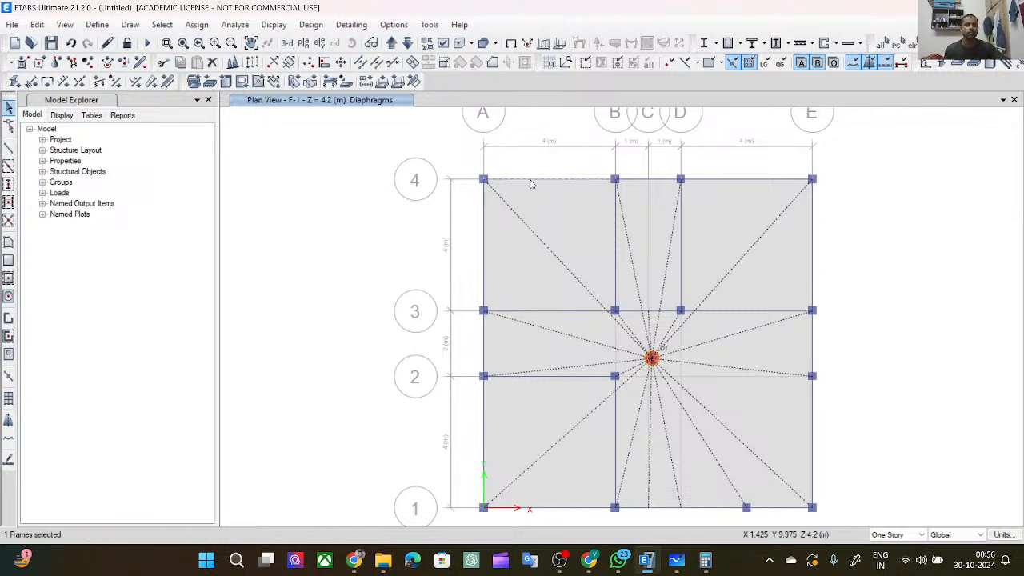
left_click(484, 233, "ctrl")
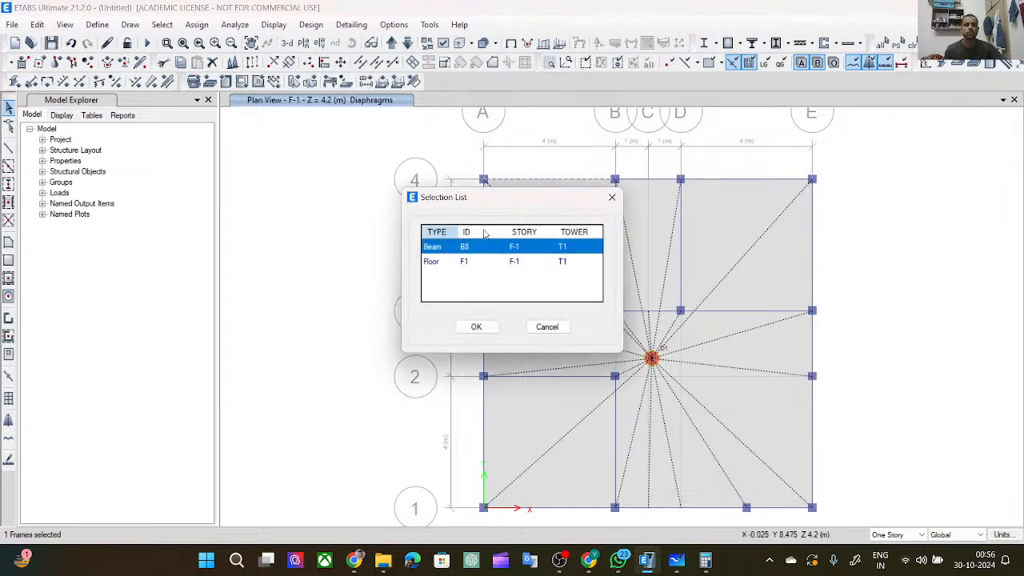
left_click(547, 327)
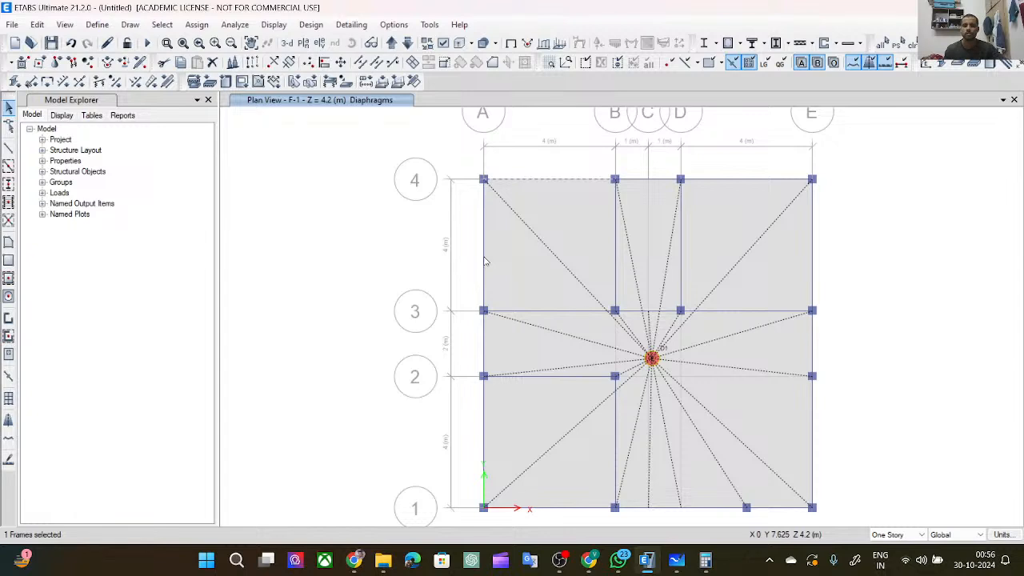
left_click(653, 179)
left_click(720, 180)
left_click(813, 240)
left_click(761, 311)
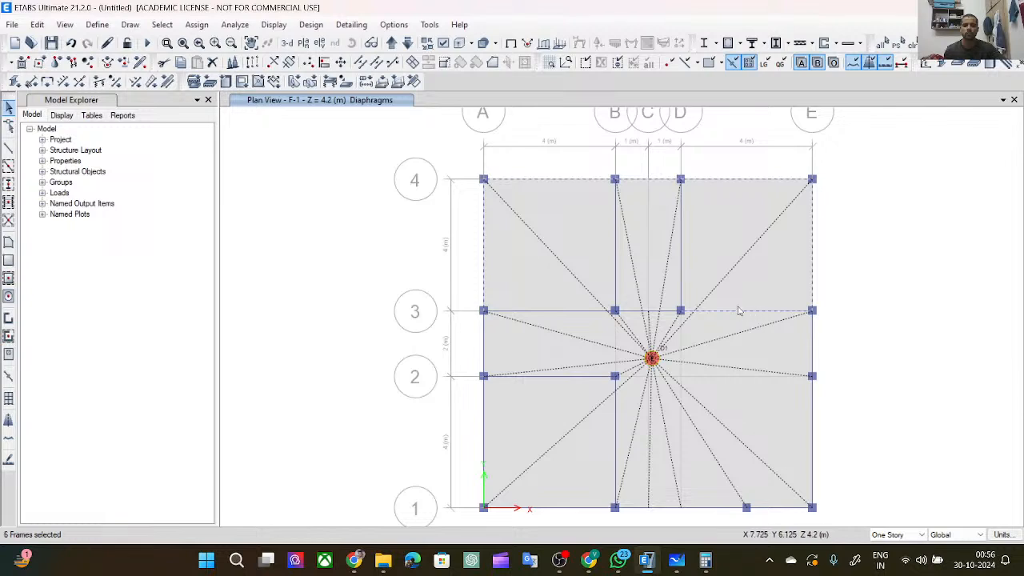
Add the remaining wall-bearing F-1 beams to the selection, leaving out beam B–D on grid 3 and the short grid 1 beam beside E.
left_click(681, 259)
left_click(616, 278)
left_click(551, 377)
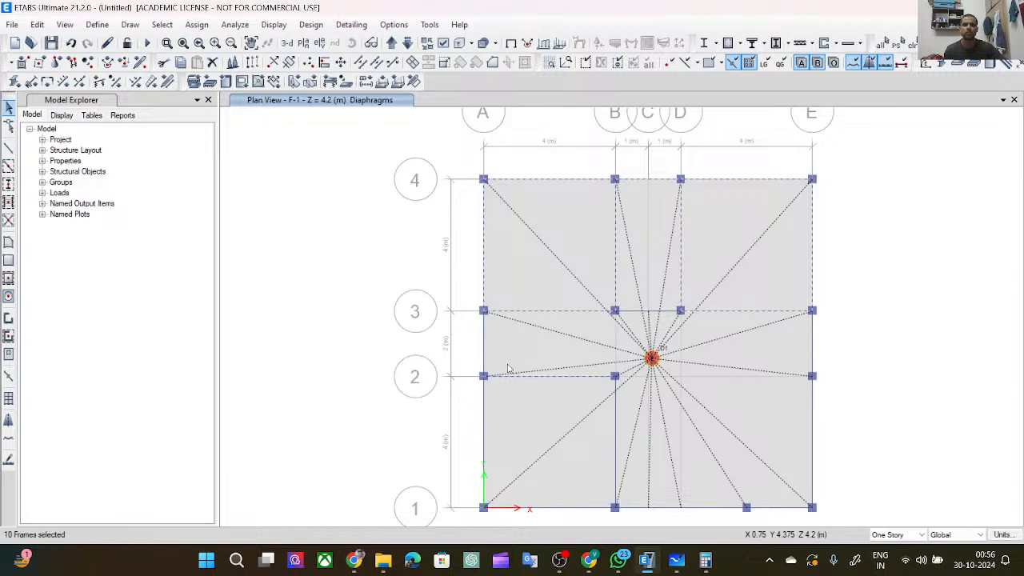
left_click(484, 428)
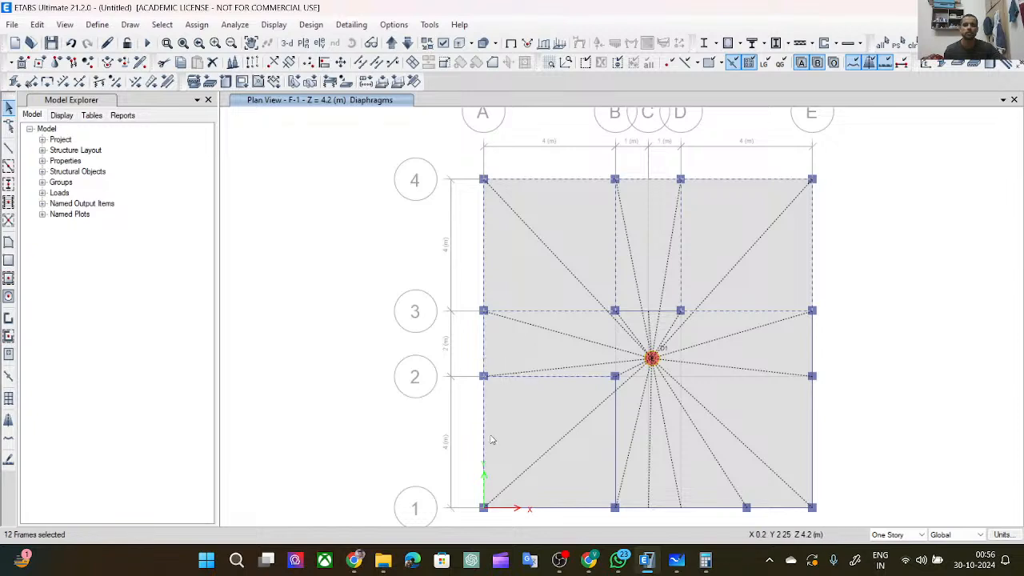
left_click(554, 509)
left_click(615, 443)
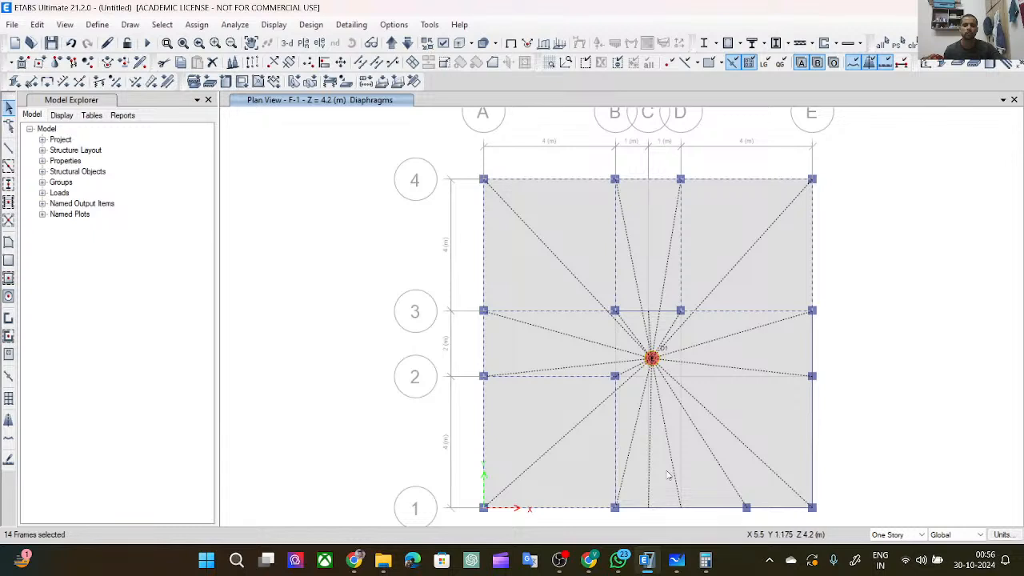
left_click(679, 510)
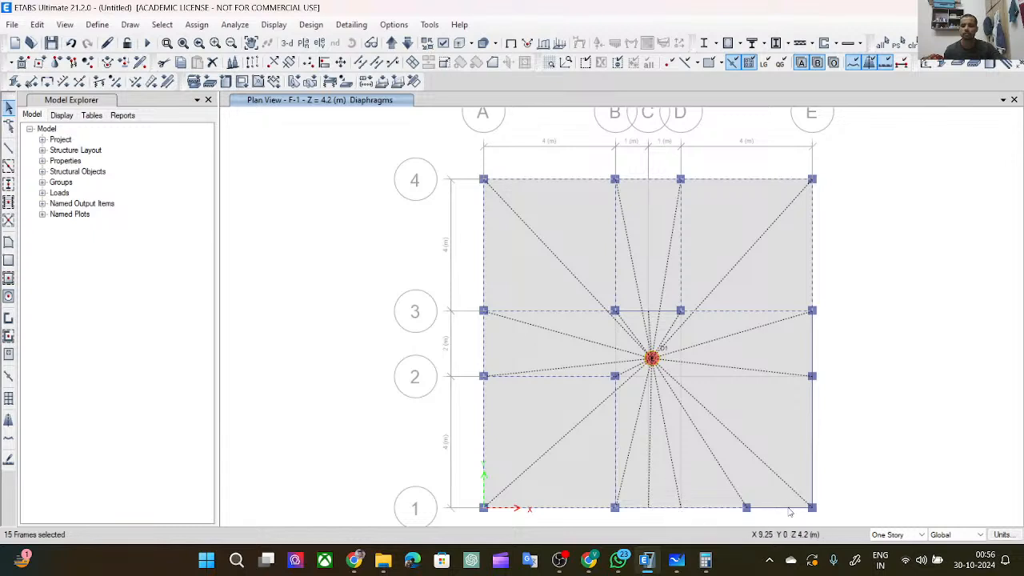
left_click(813, 341)
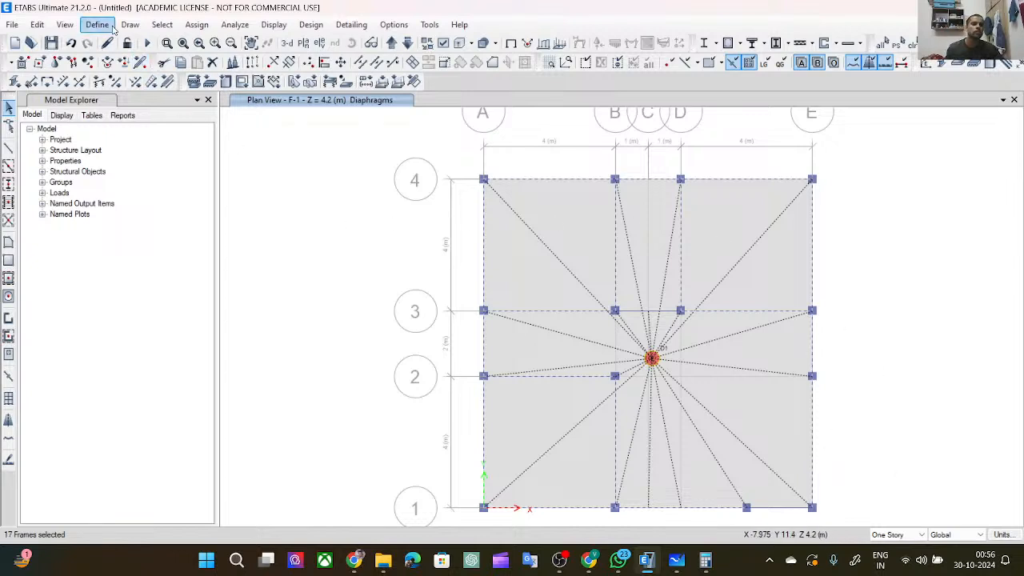
Assign a uniform distributed gravity load of 10.8 kN/m to the selected F-1 beams under the SIDL load pattern.
left_click(192, 25)
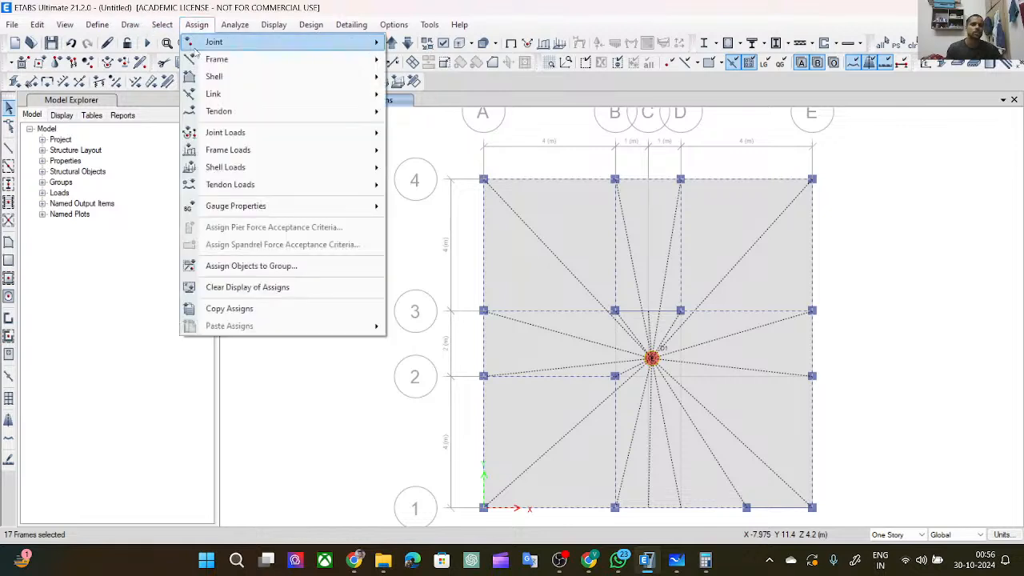
mouse_move(252, 150)
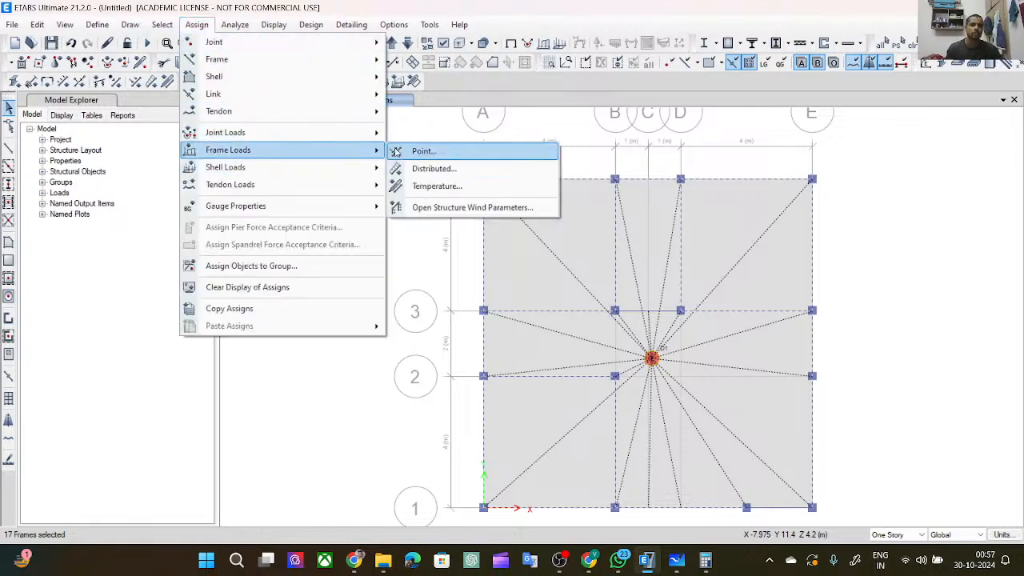
left_click(417, 171)
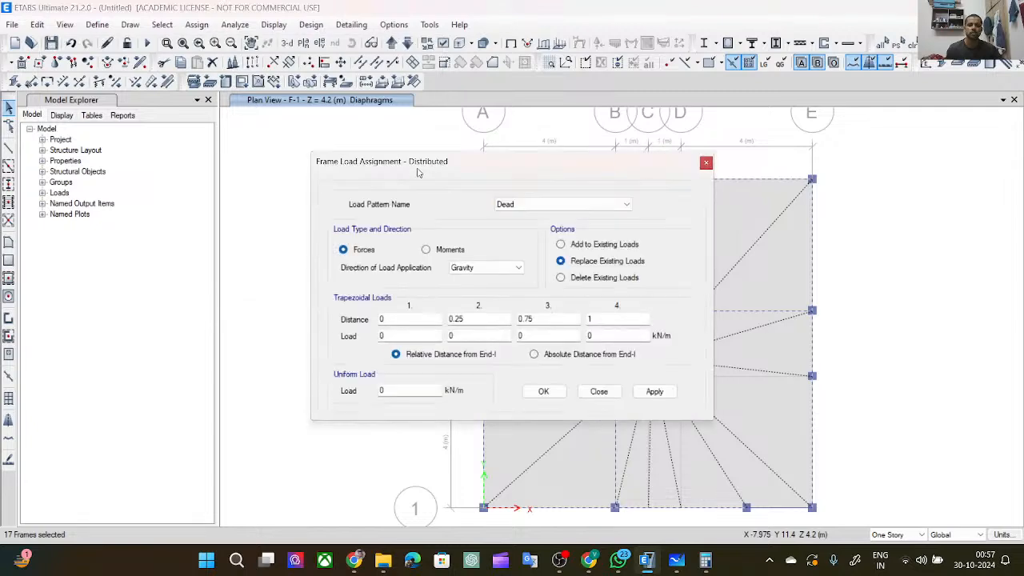
left_click_drag(558, 165, 298, 120)
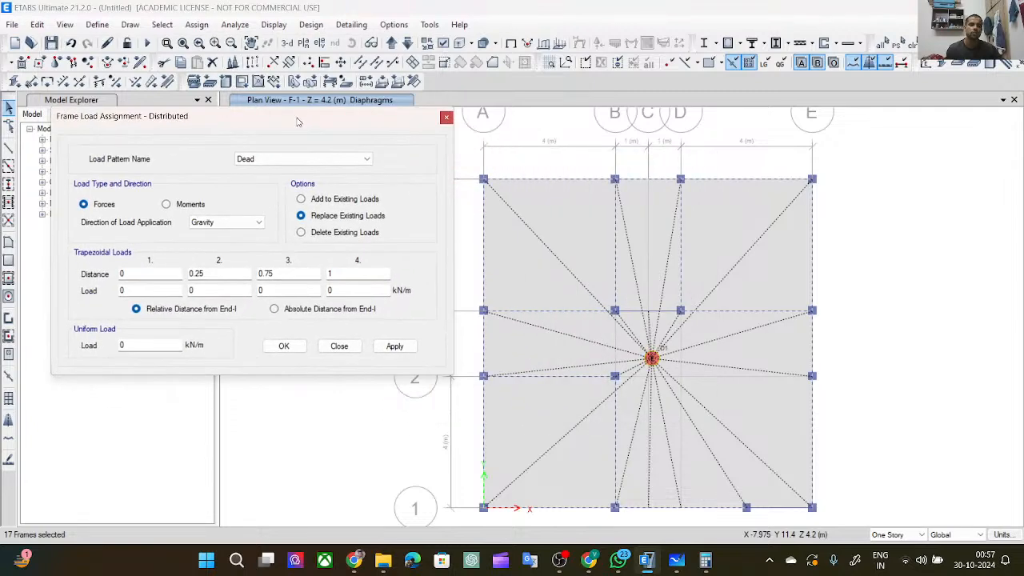
left_click(320, 159)
left_click(302, 178)
left_click_drag(169, 346, 100, 352)
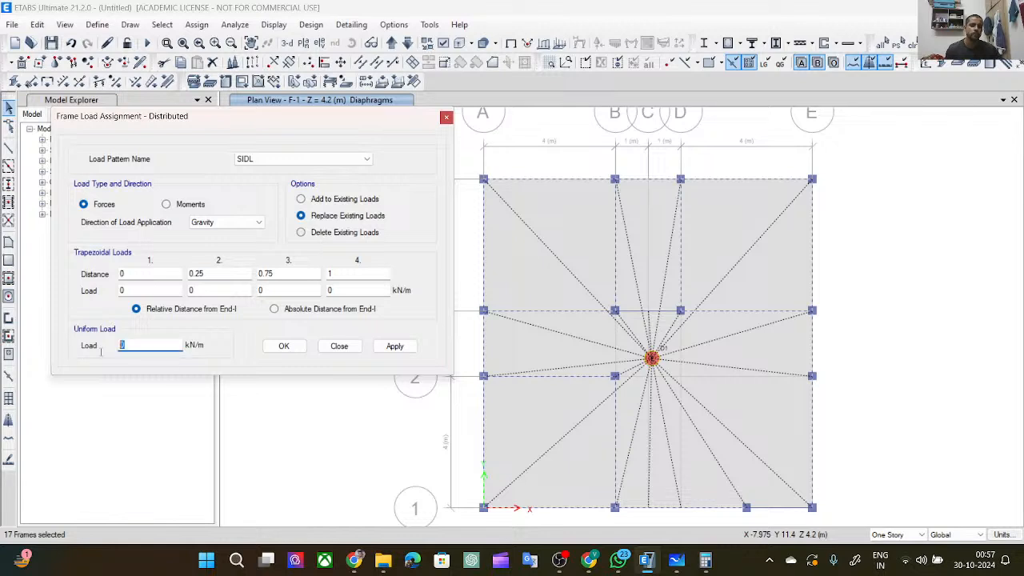
type("10.8")
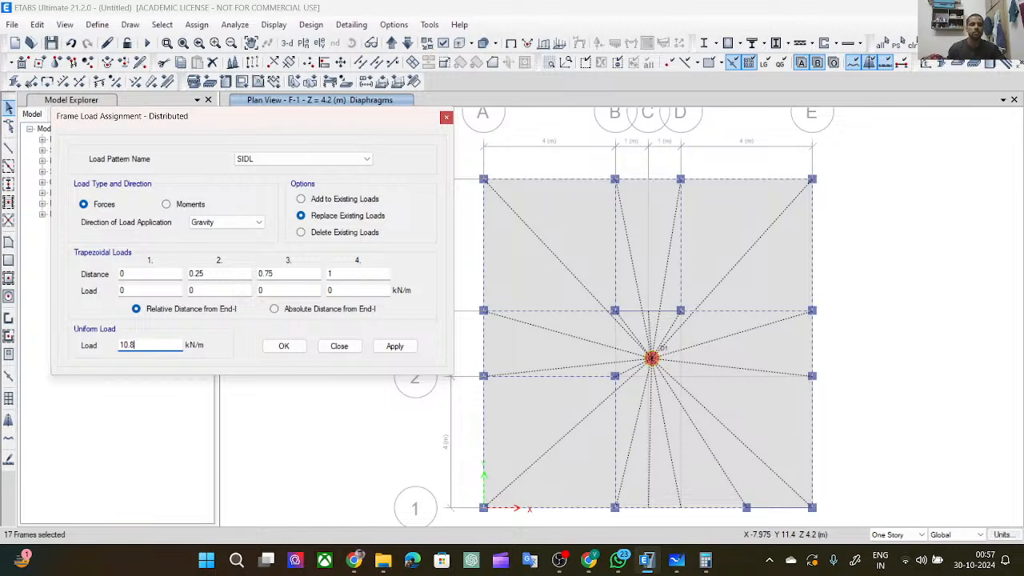
left_click(394, 346)
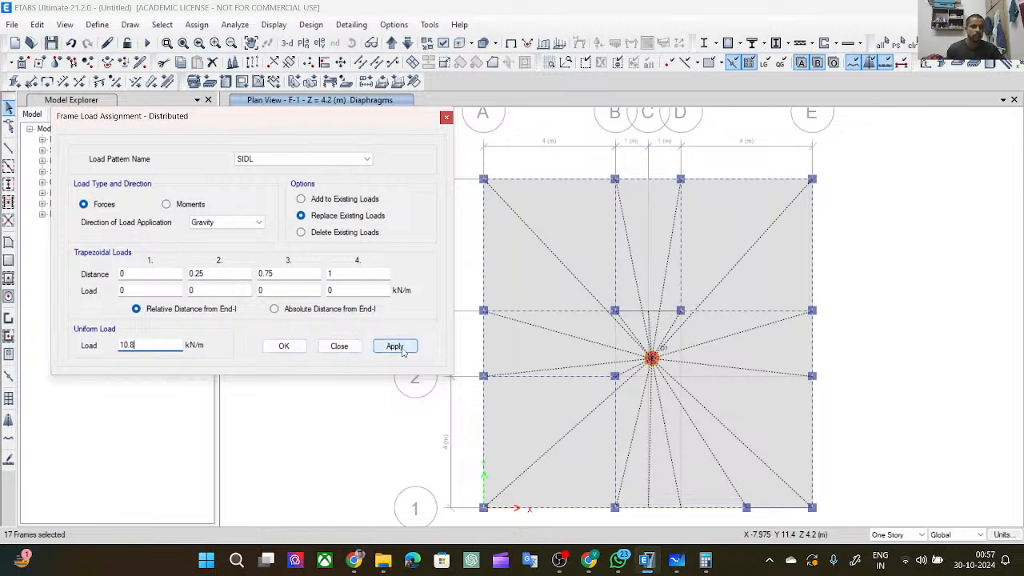
left_click(395, 346)
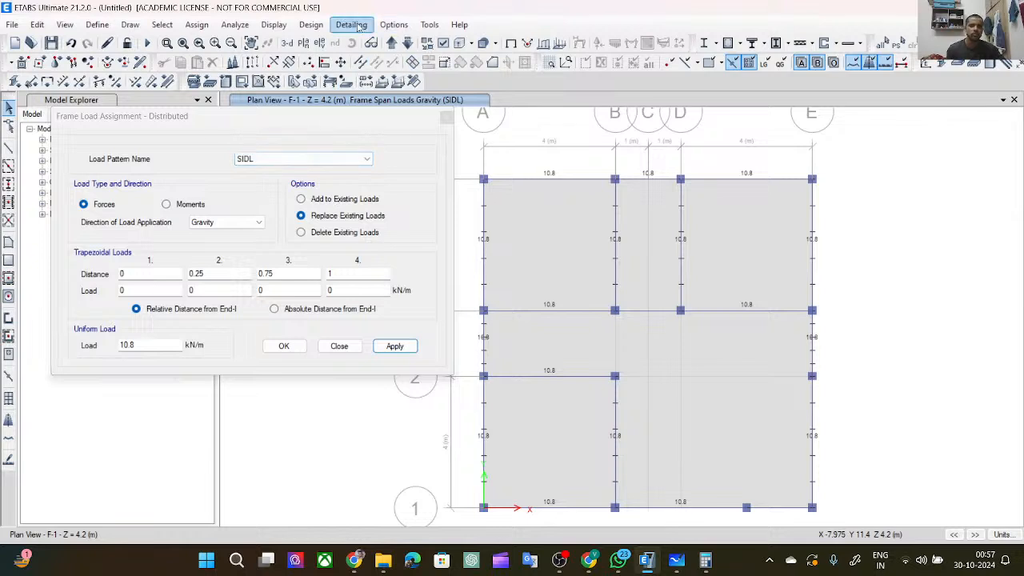
Move up to the roof plan and select all grid 4 beams plus the grid E beams between grids 4 and 2.
left_click(390, 43)
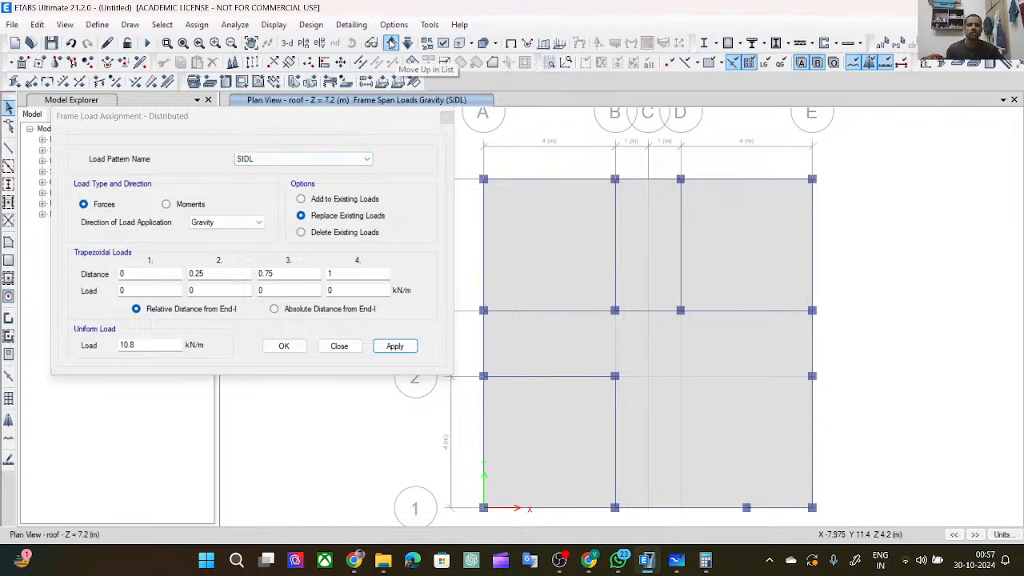
left_click(556, 181)
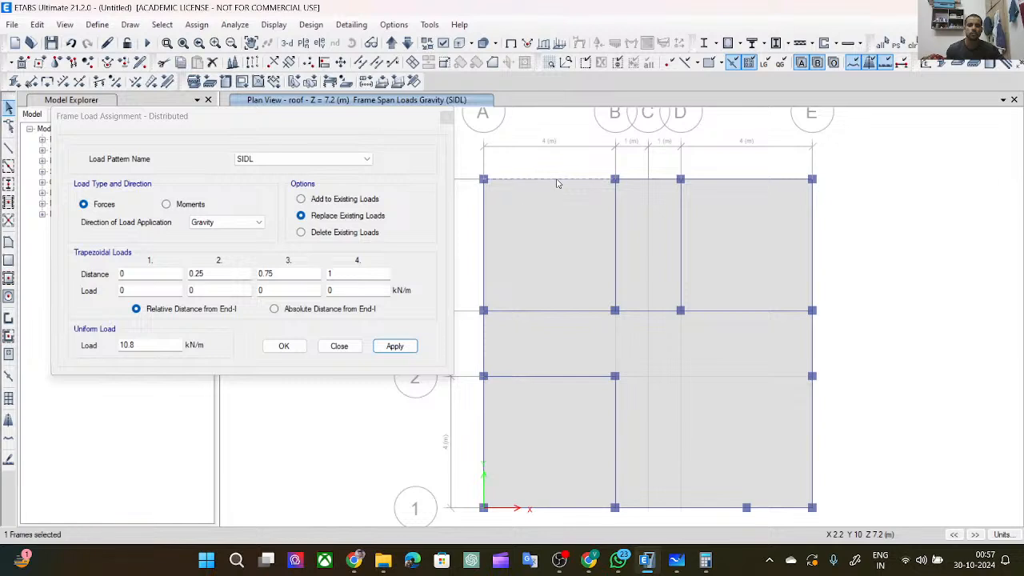
left_click(640, 180)
left_click(701, 180)
left_click(814, 252)
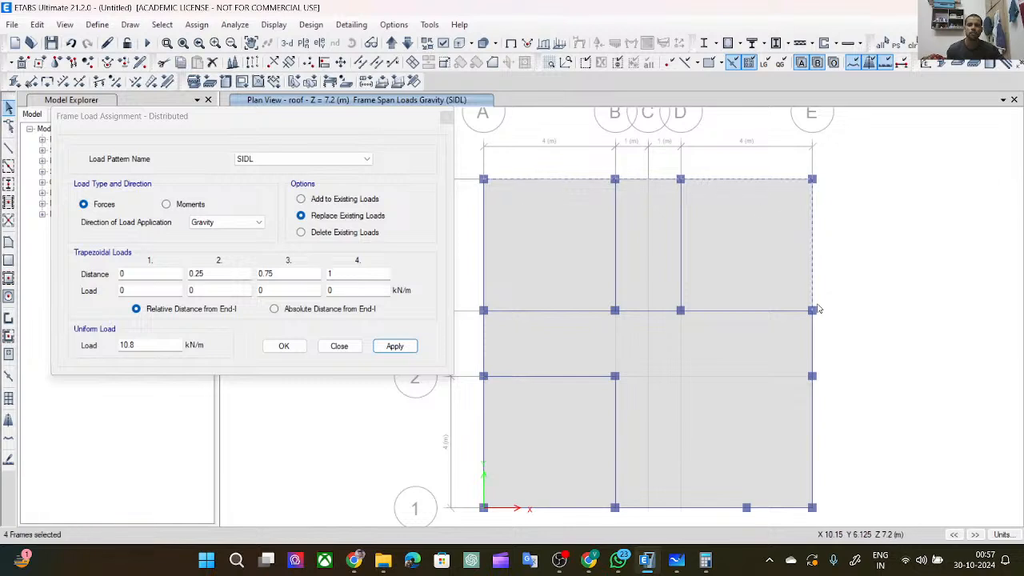
left_click(814, 345)
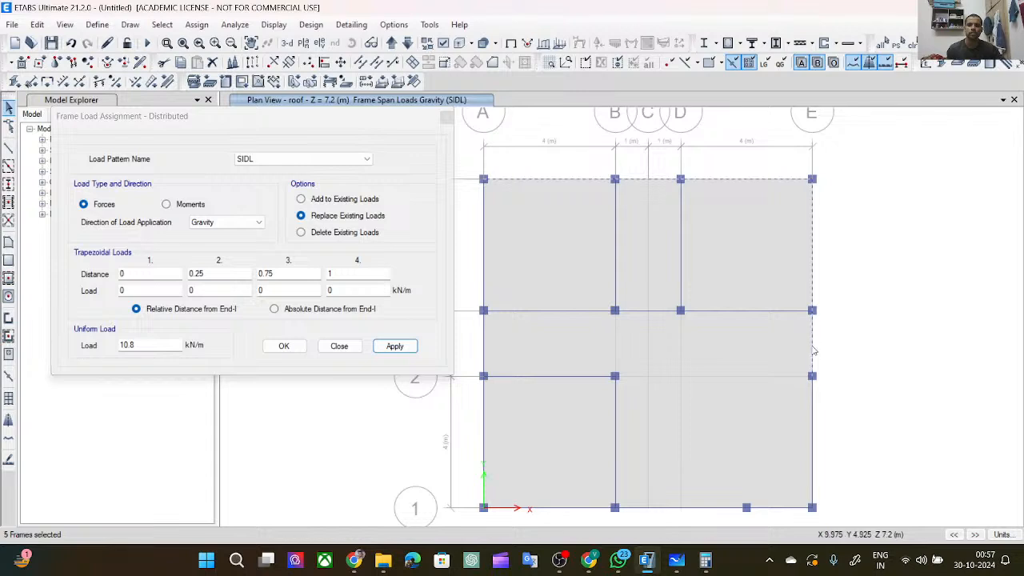
Add the remaining roof perimeter beams to the selection: grid E between 1 and 2, all of grid 1, and all of grid A.
left_click(813, 438)
left_click(758, 508)
left_click(728, 508)
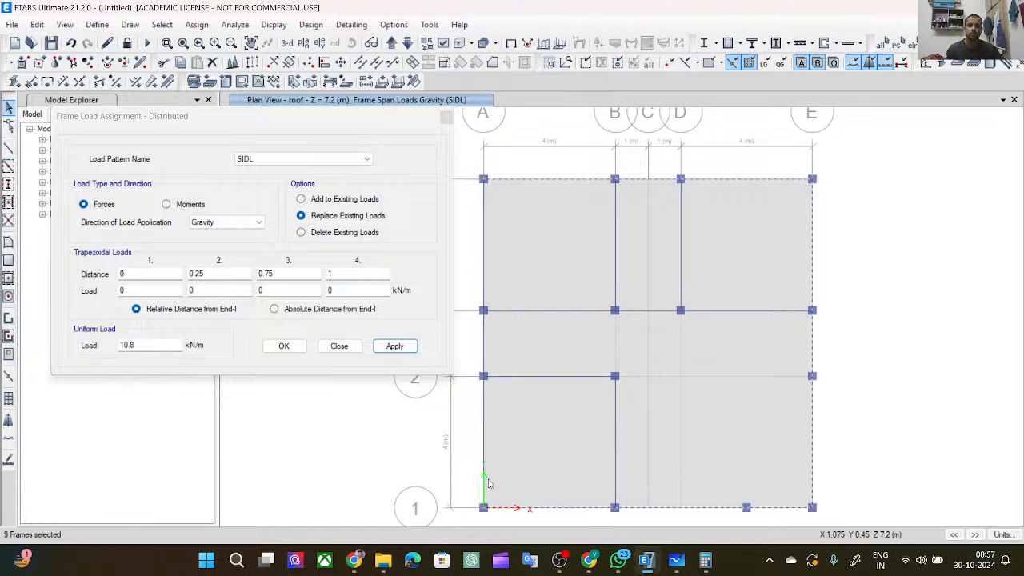
left_click(484, 429)
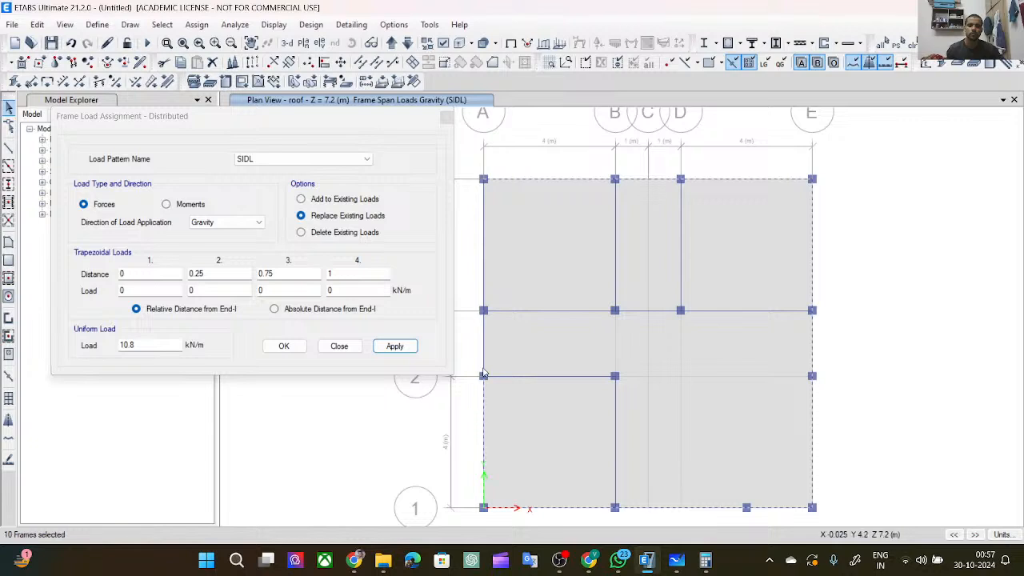
left_click(485, 340)
left_click(487, 293)
left_click(146, 340)
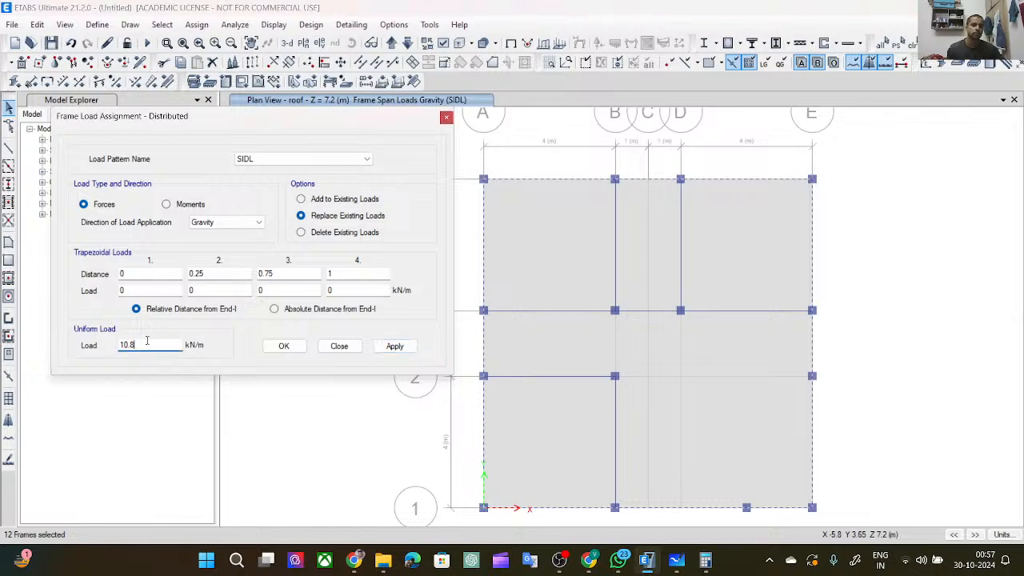
type("/2")
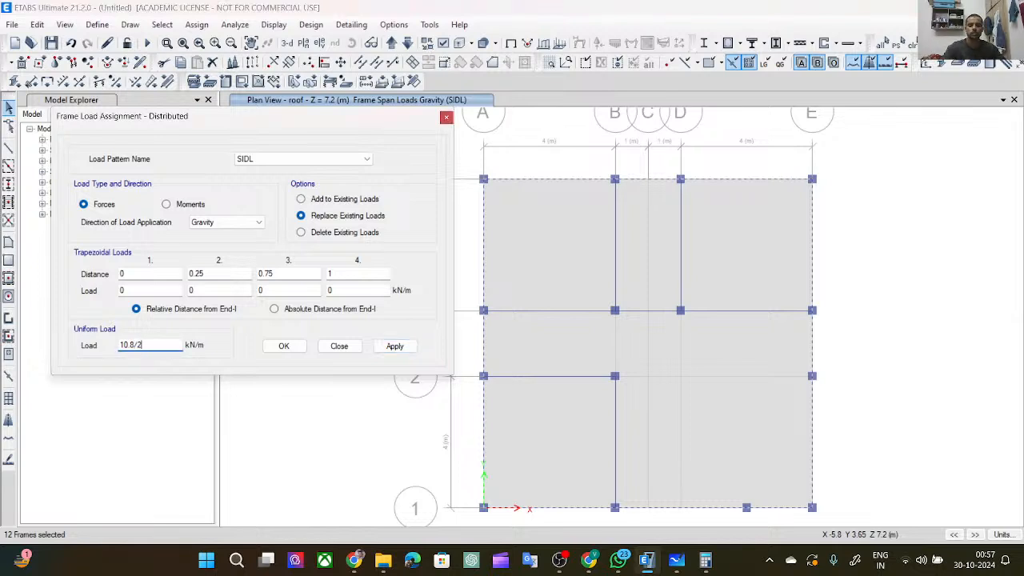
key("Return")
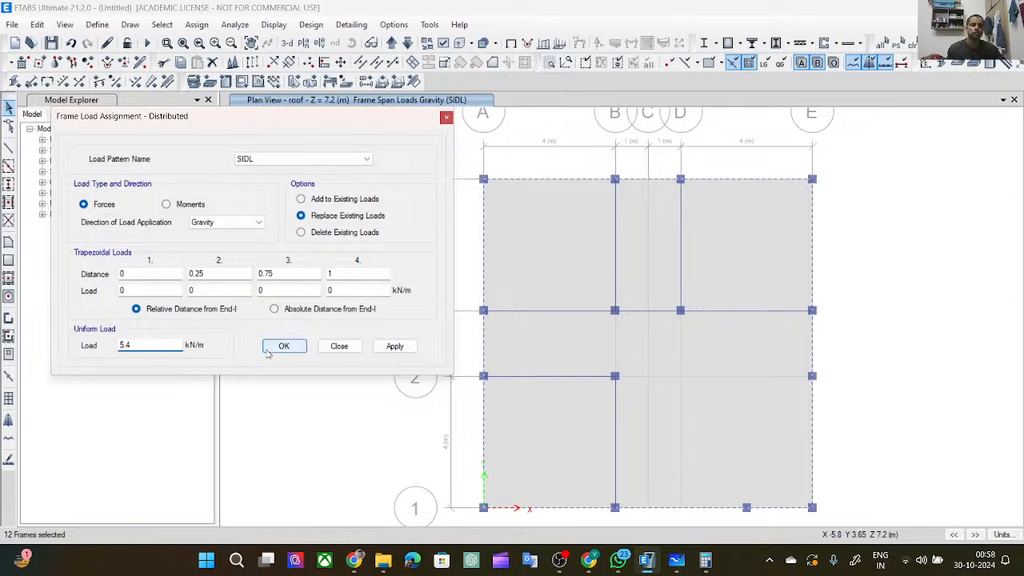
Mark the uniform load value for replacement, then rework the wall load formula in Microsoft Whiteboard to 20 × 0.7 × 0.1.
double_click(126, 345)
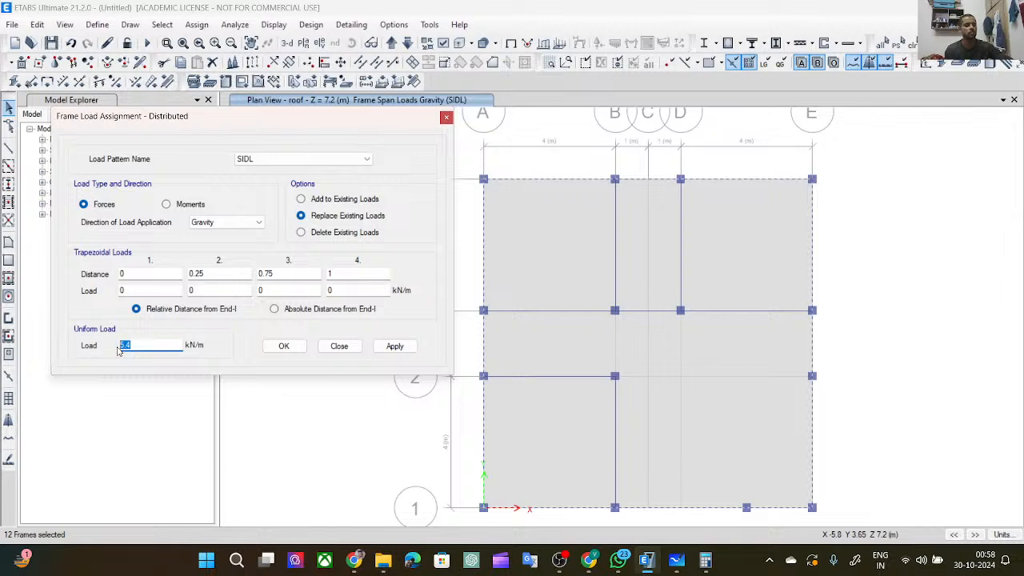
left_click(679, 564)
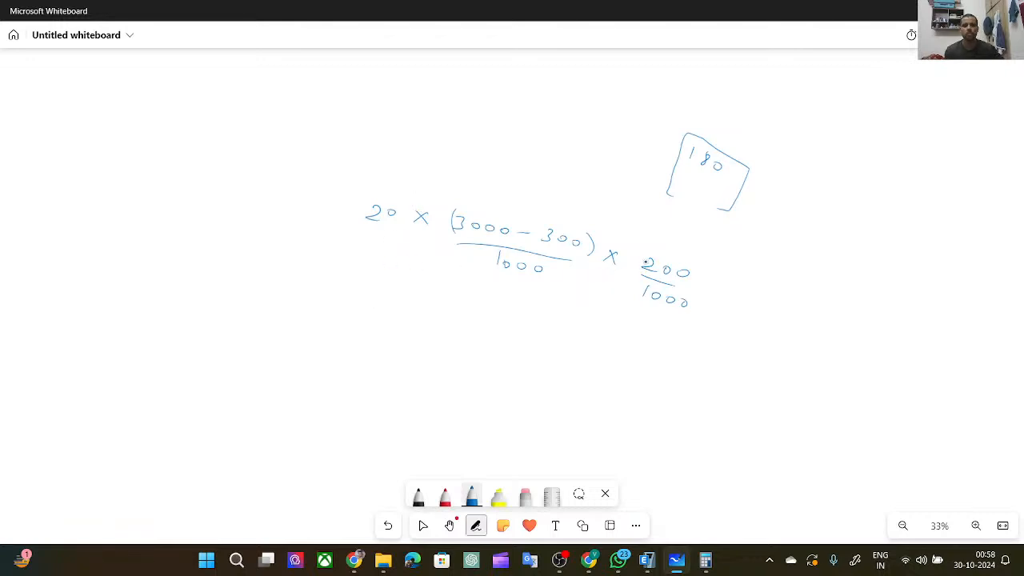
mouse_move(687, 259)
left_mouse_down()
mouse_move(669, 299)
mouse_move(687, 258)
mouse_move(708, 280)
left_mouse_up()
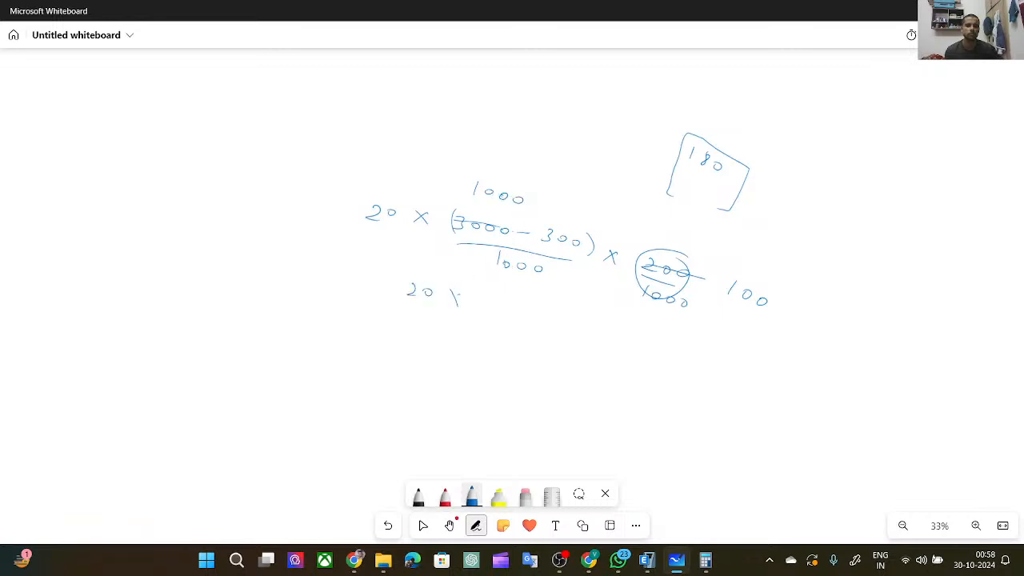
left_click_drag(485, 303, 486, 304)
left_click(503, 310)
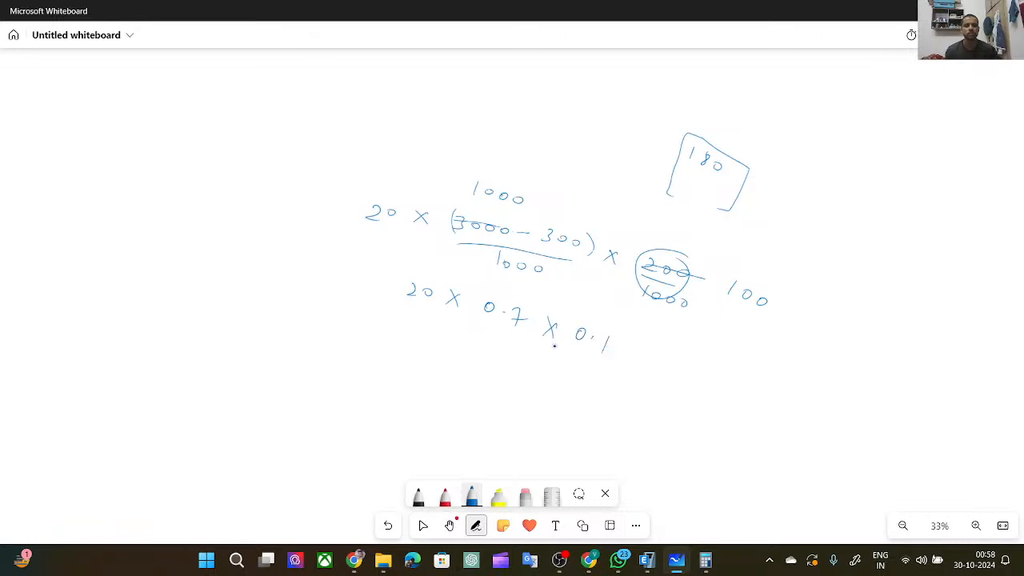
Switch to Calculator, clear the old result, and compute 20 × 0.7 × 0.1 for the roof wall load.
left_click(705, 560)
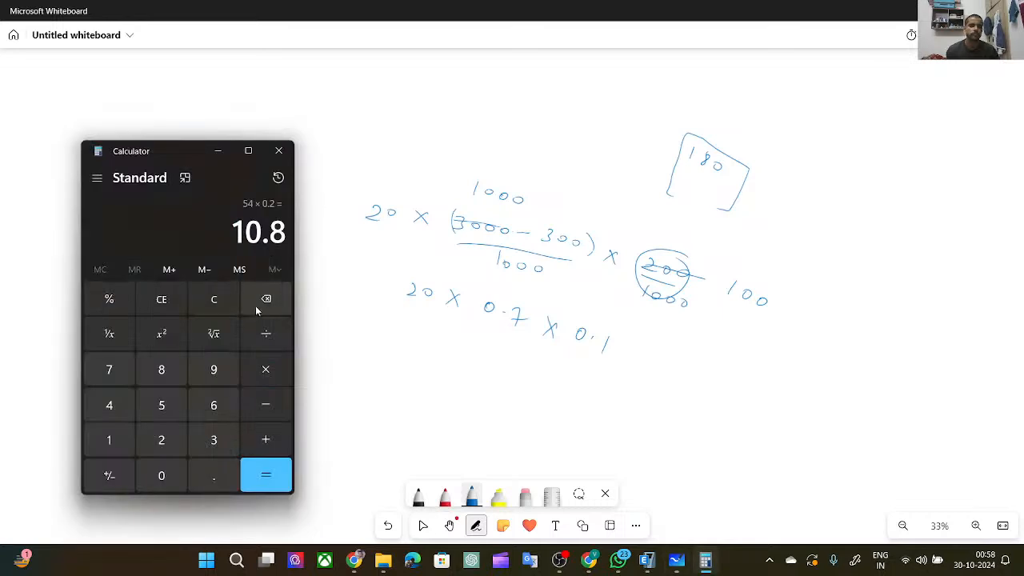
left_click(164, 297)
left_click(163, 441)
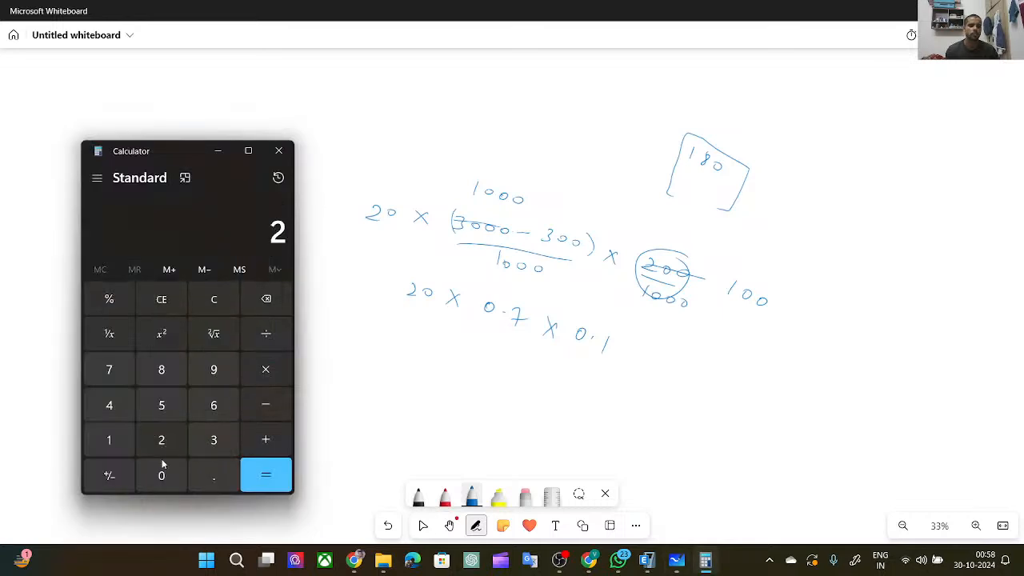
left_click(163, 474)
left_click(266, 367)
left_click(163, 476)
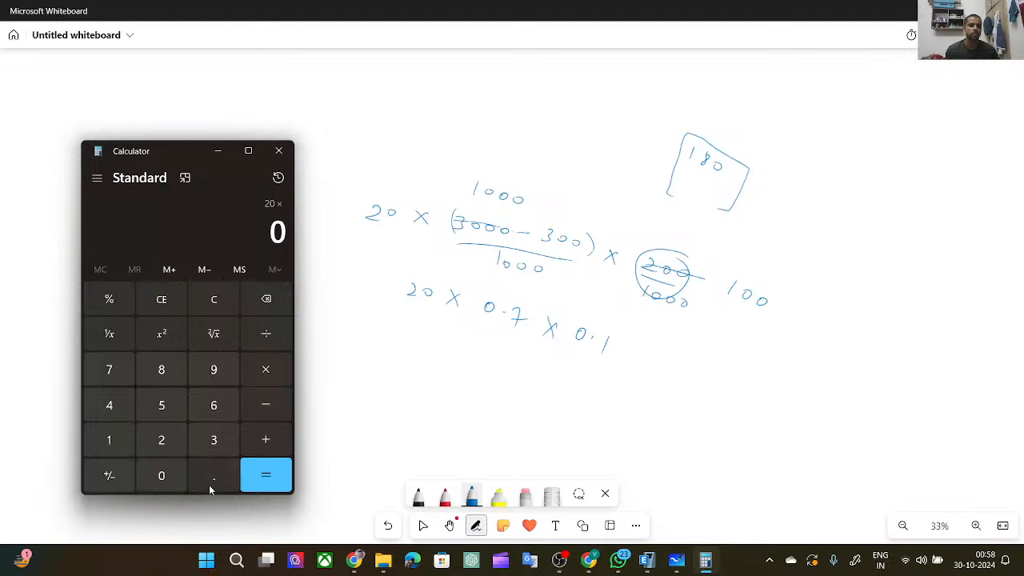
left_click(211, 477)
left_click(109, 371)
left_click(265, 370)
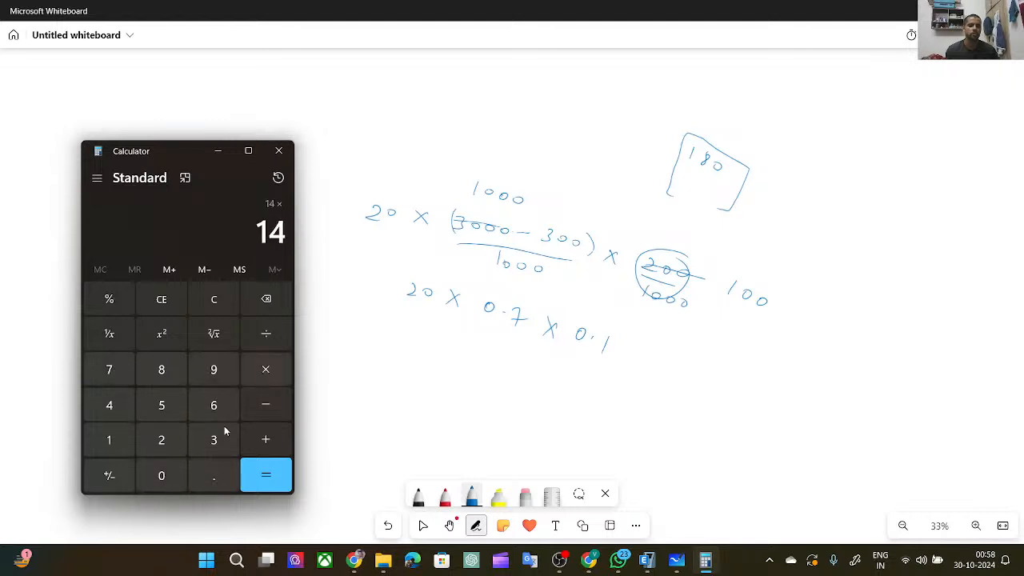
left_click(163, 476)
left_click(213, 476)
left_click(110, 441)
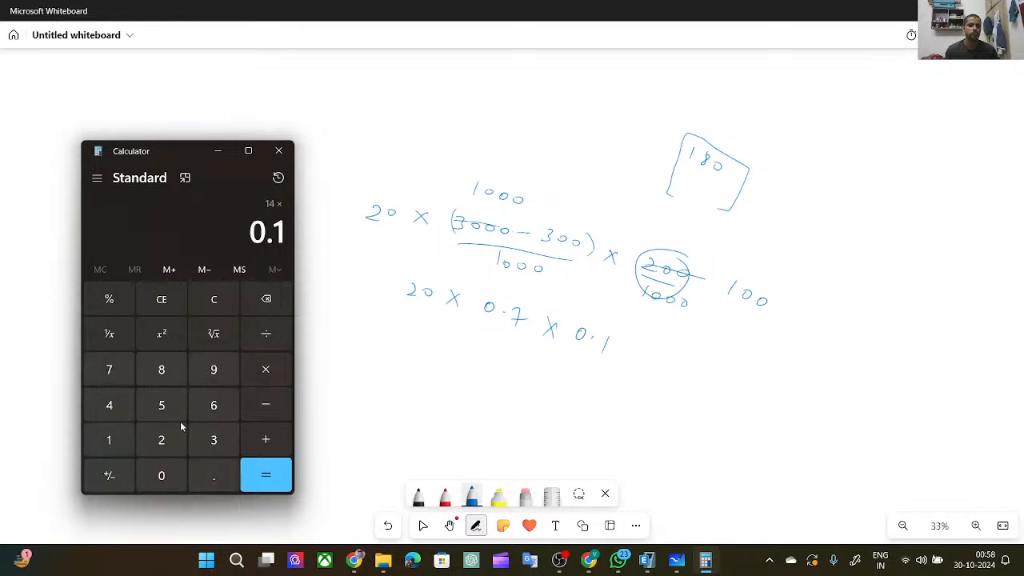
left_click(265, 476)
left_click(217, 150)
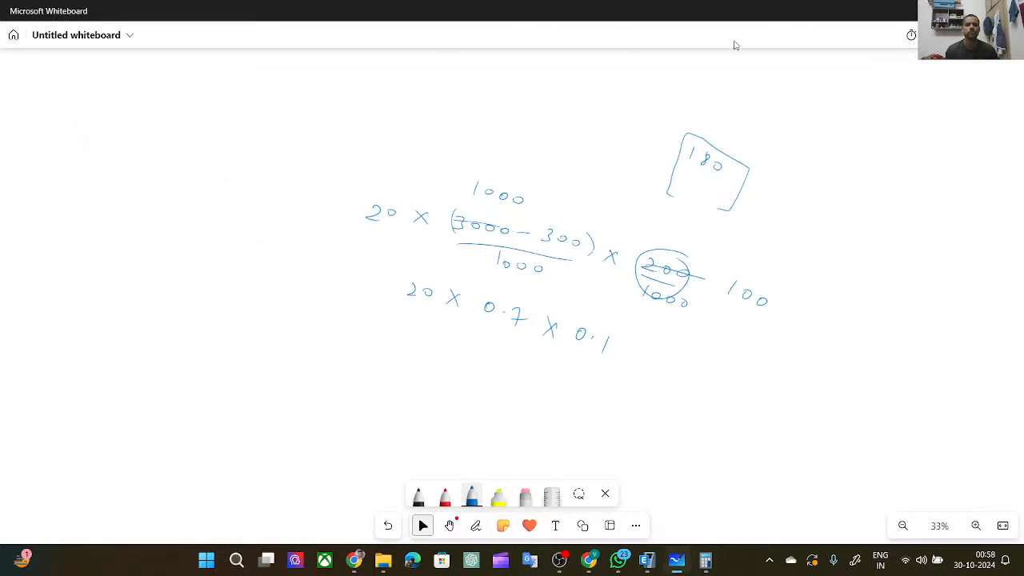
Switch to ETABS and assign a uniform distributed gravity load of 1.2 kN/m to the selected roof beams under SIDL.
left_click(647, 561)
type("1")
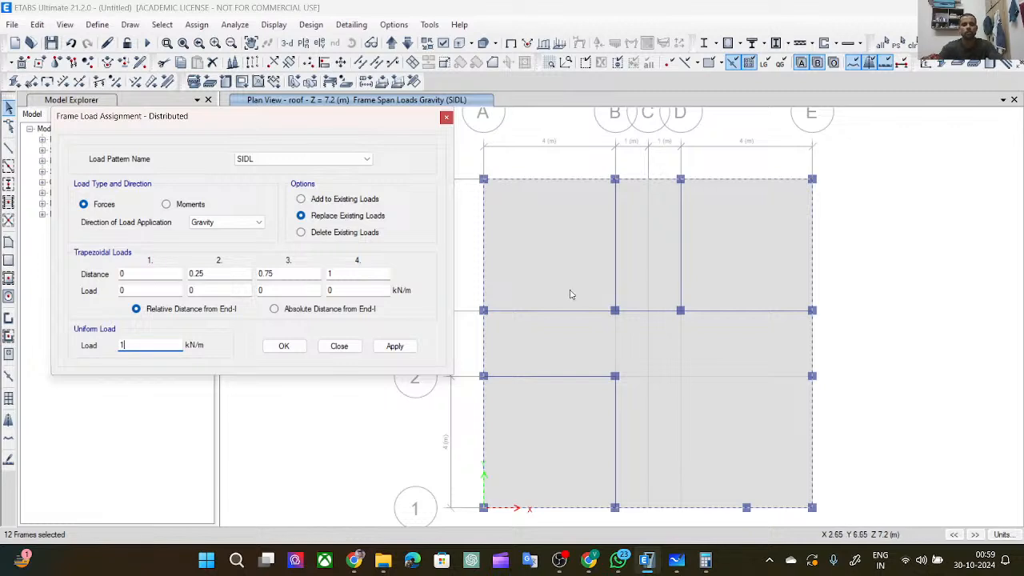
type(".2")
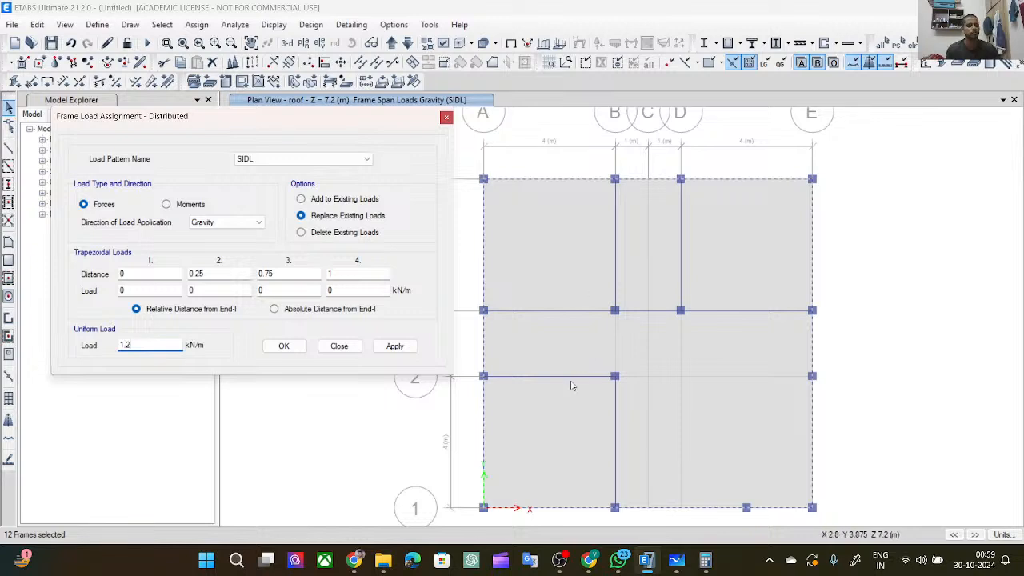
left_click(387, 348)
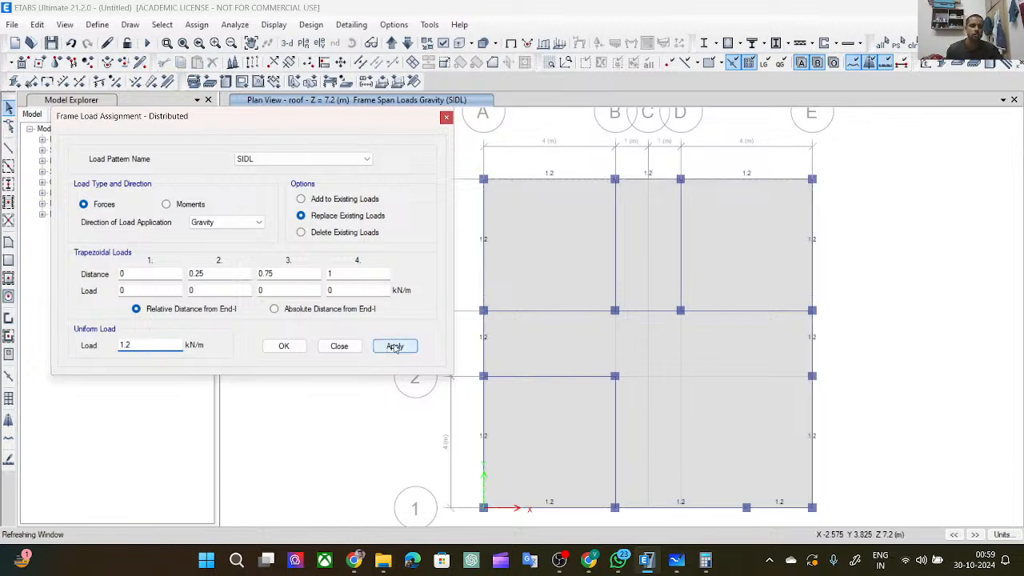
left_click(299, 351)
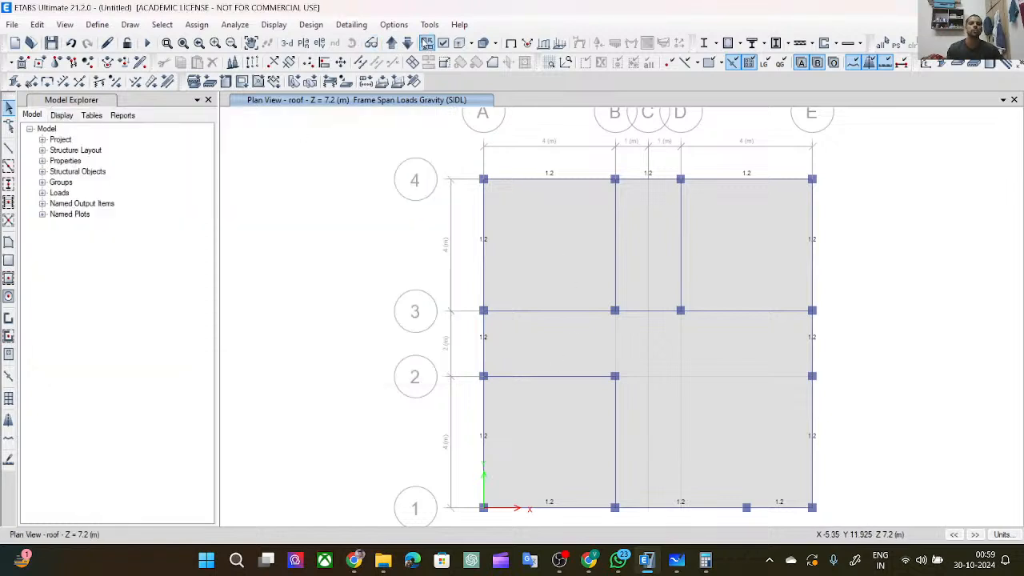
Show the loaded model in 3D, then open the plan view of the GL story.
left_click(284, 43)
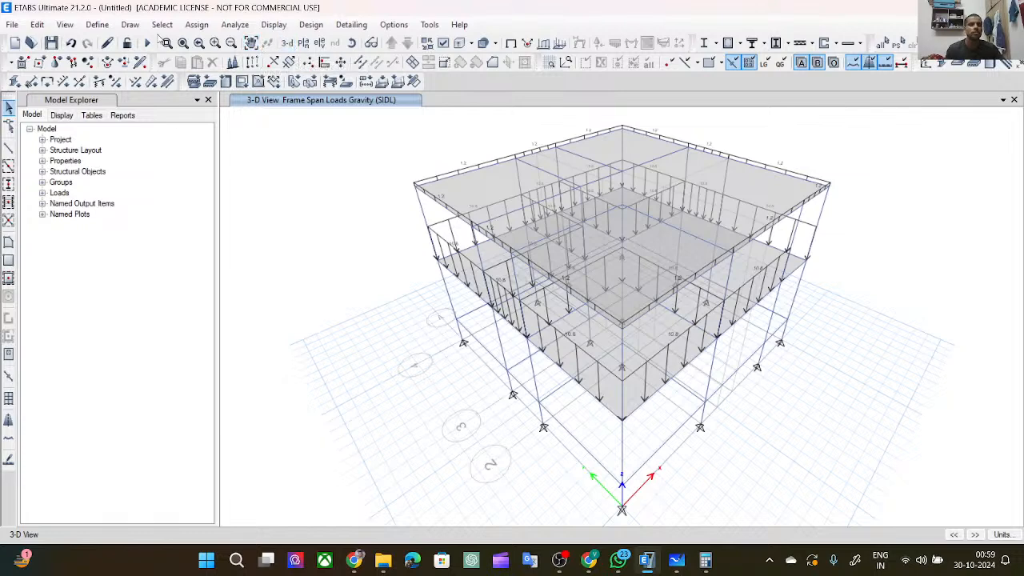
left_click(303, 42)
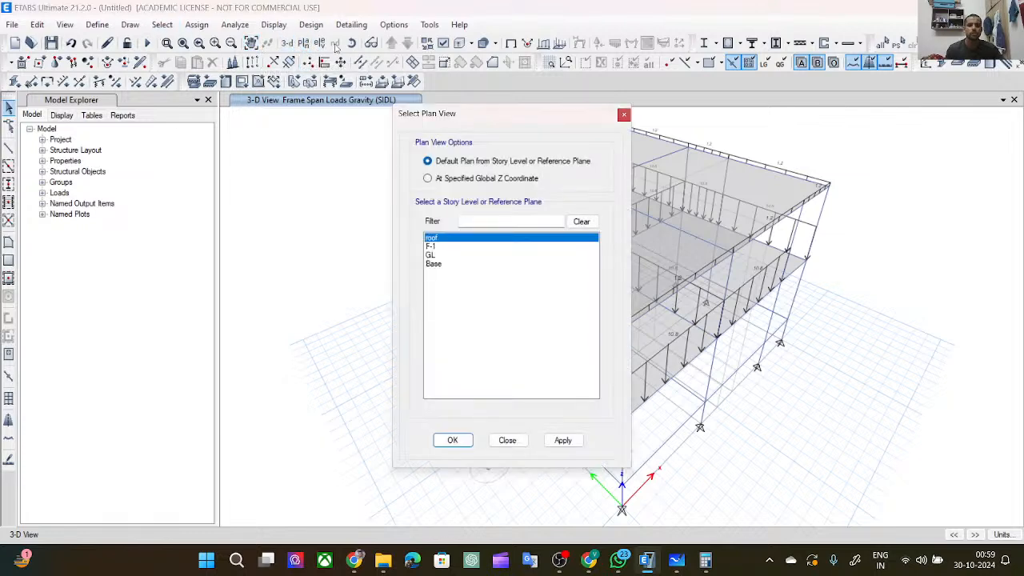
left_click(433, 247)
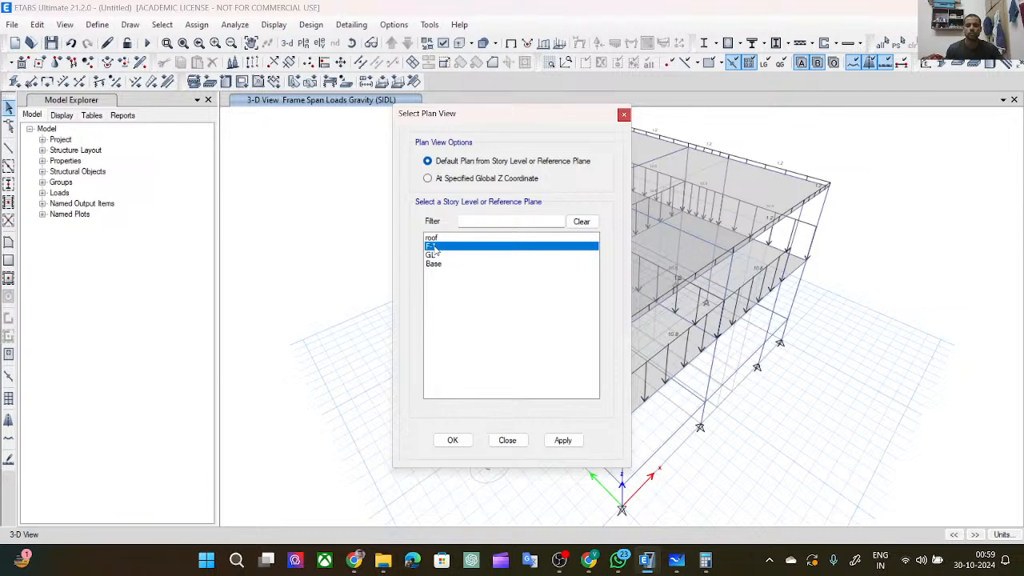
left_click(436, 255)
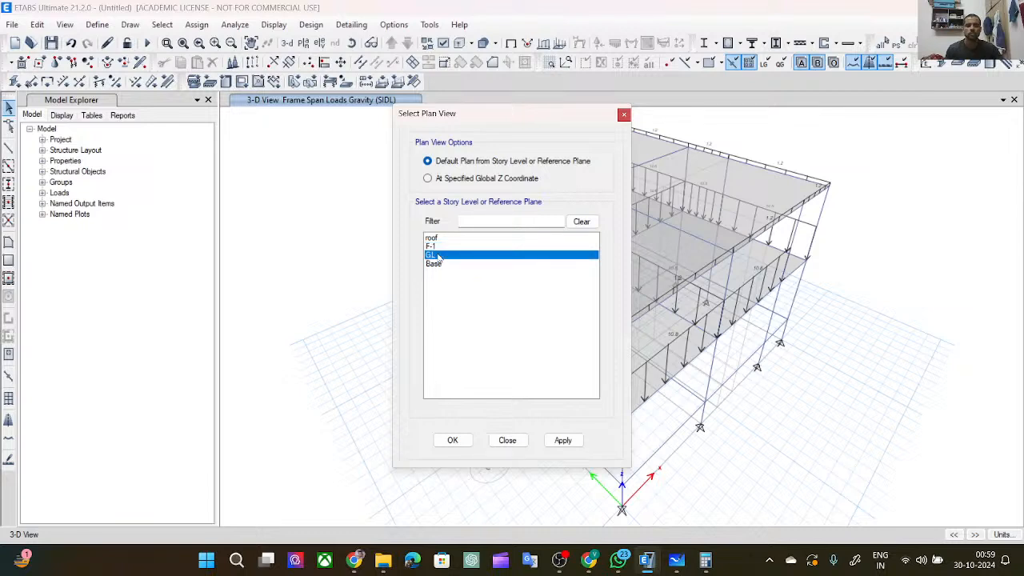
left_click(564, 441)
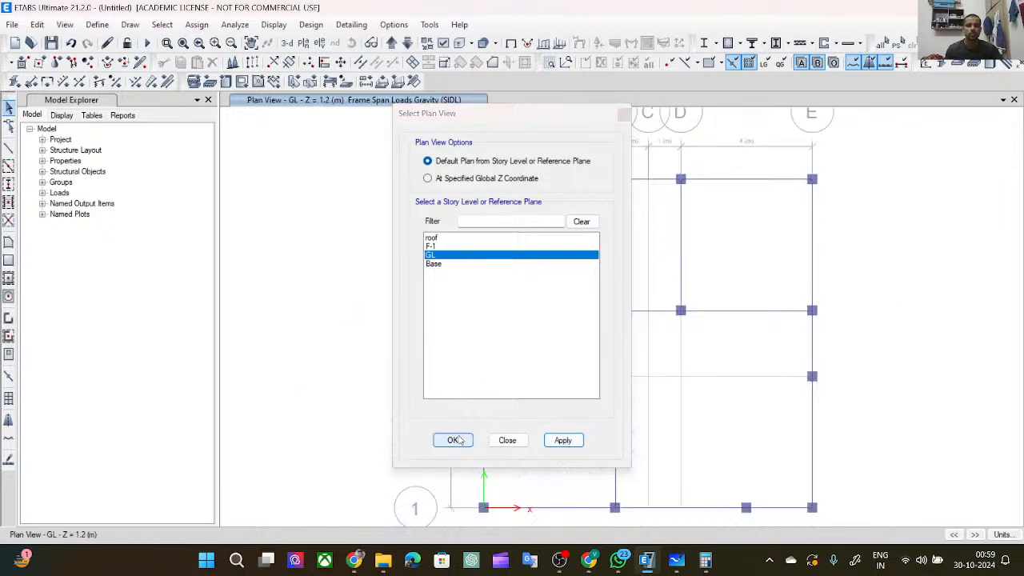
left_click(453, 440)
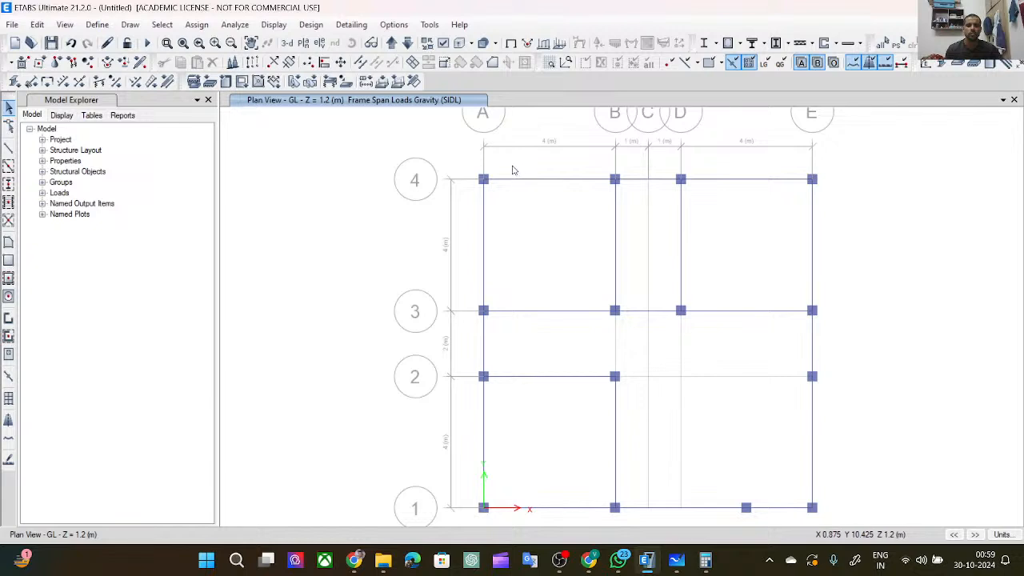
Select the GL beams on grid 4, those on grids B, D and E between 3 and 4, and beams B–D and D–E on grid 3.
left_click(550, 180)
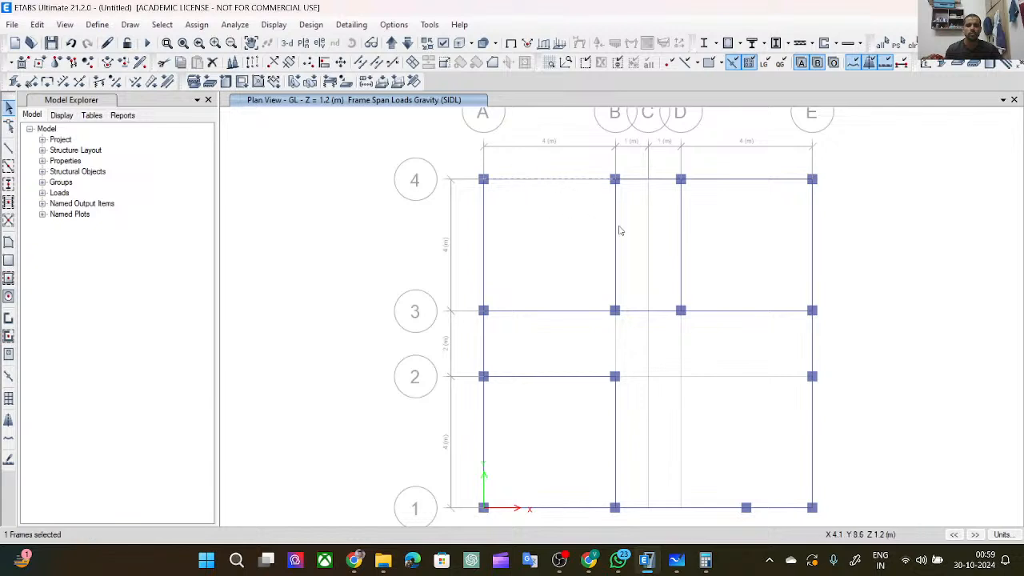
left_click(614, 231)
left_click(636, 189)
left_click(708, 181)
left_click(813, 240)
left_click(772, 312)
left_click(656, 314)
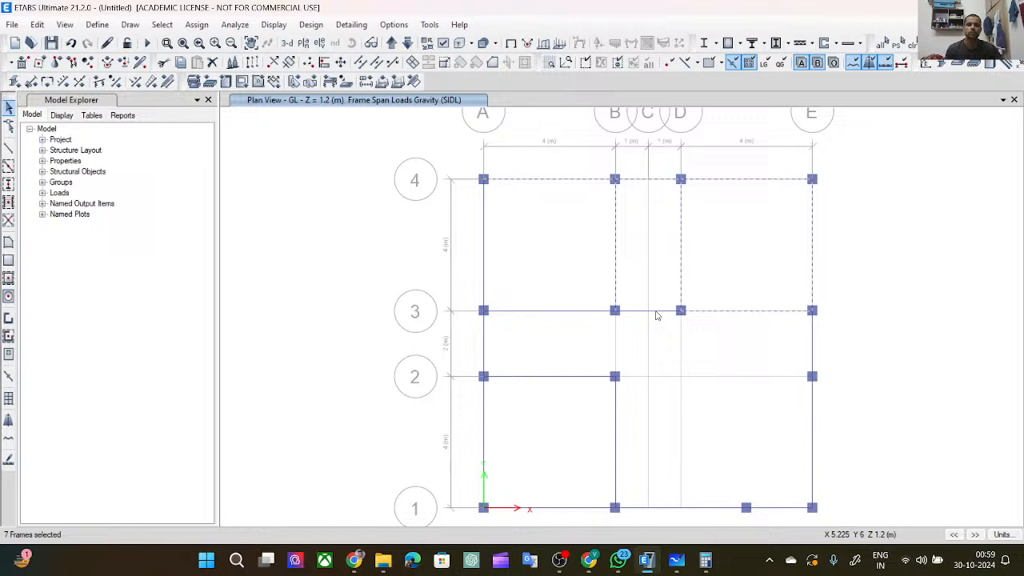
Add the remaining GL beams to the selection: all on grids A, 1 and 2, A–B on grid 3, B between 1 and 2, and E between 1 and 3.
left_click(571, 312)
left_click(490, 328)
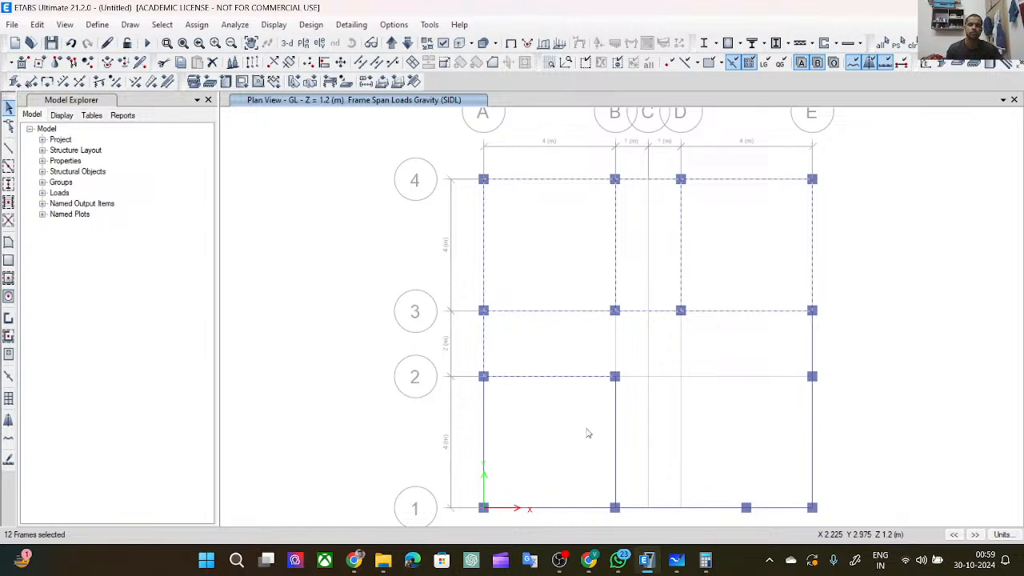
left_click(588, 511)
left_click(489, 451)
left_click(624, 506)
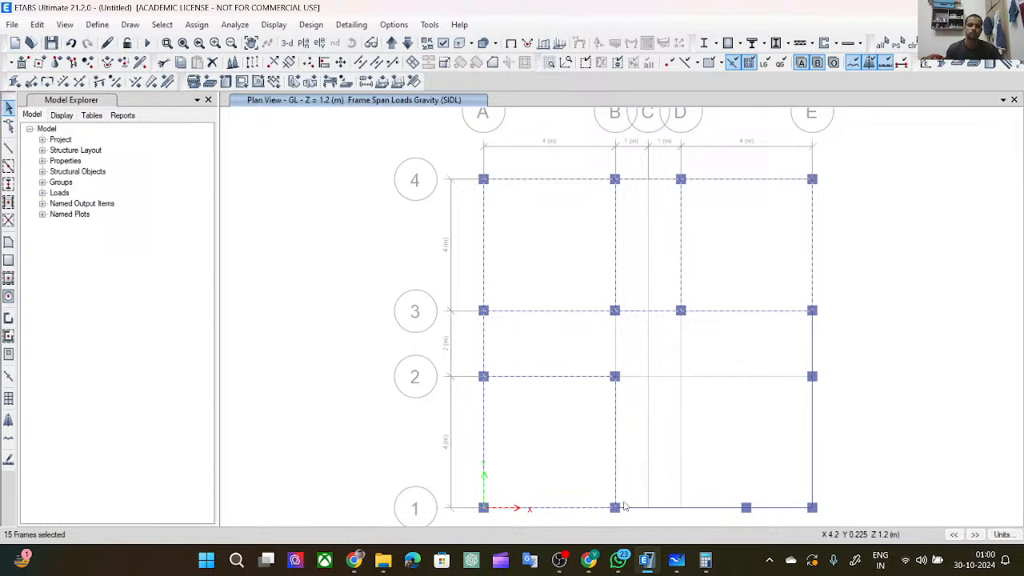
left_click(632, 511)
left_click(767, 508)
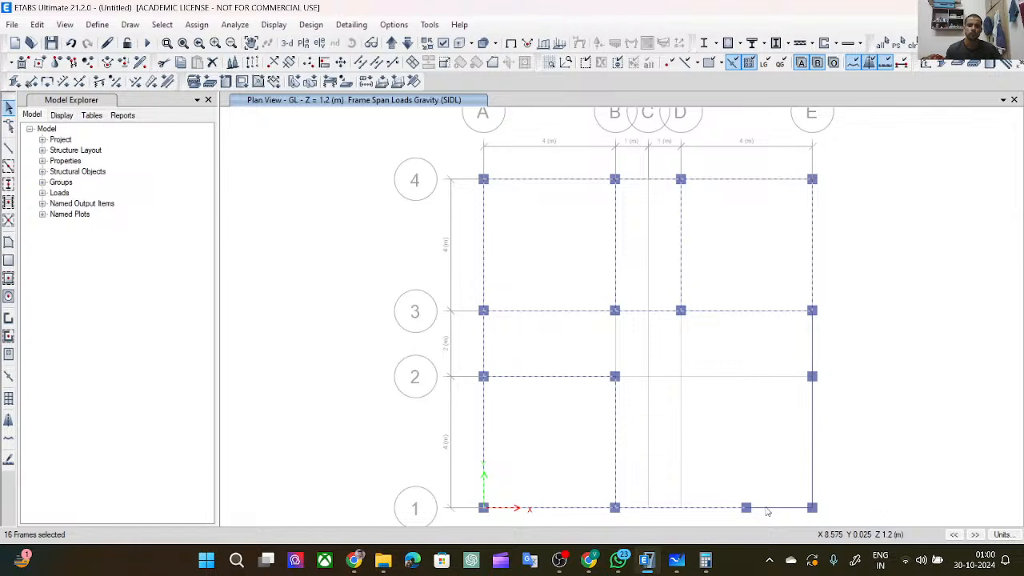
left_click(812, 441)
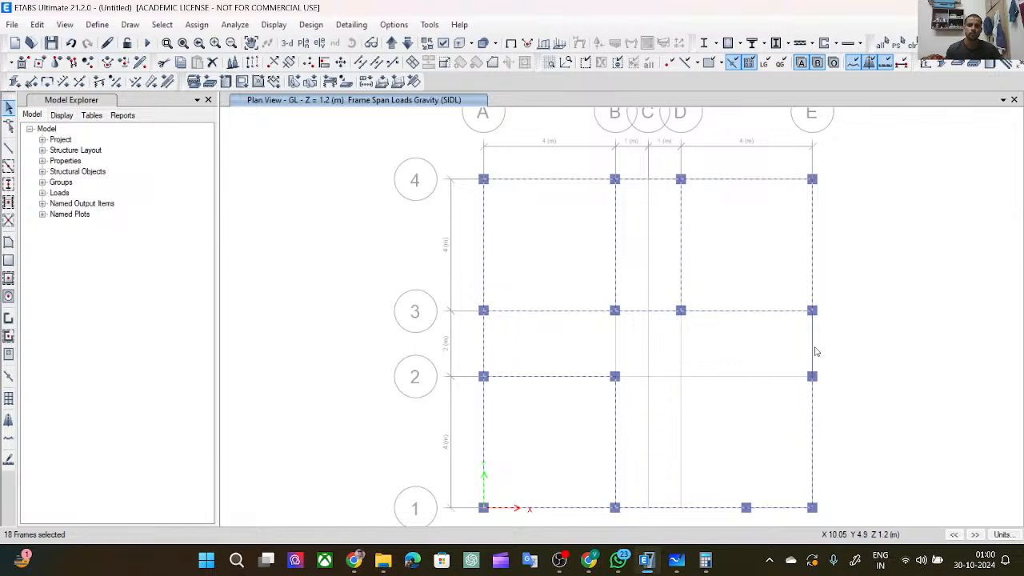
left_click(815, 350)
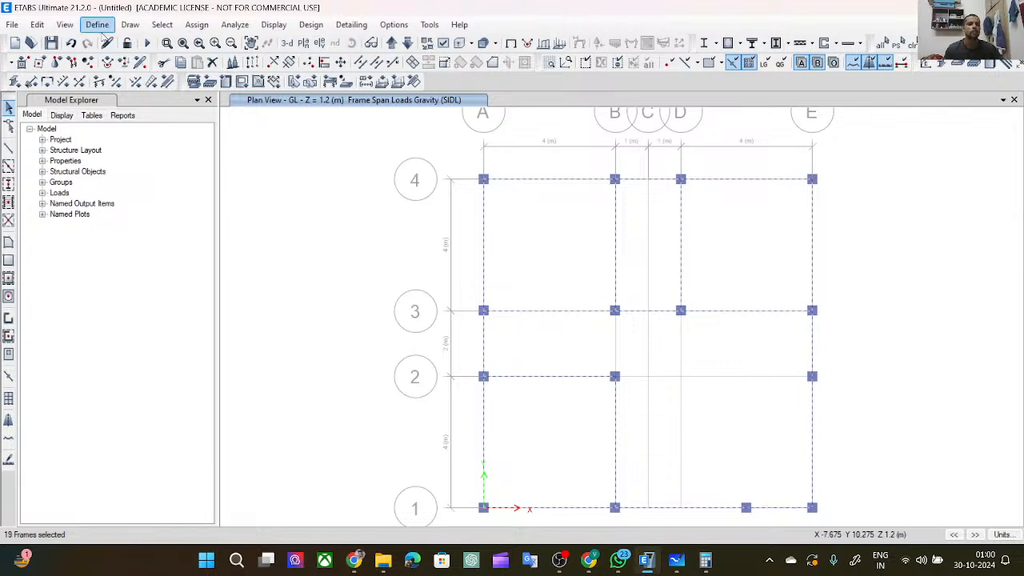
Assign a uniform distributed gravity load of 10.8 kN/m to the selected GL beams under SIDL, replacing existing loads.
left_click(196, 24)
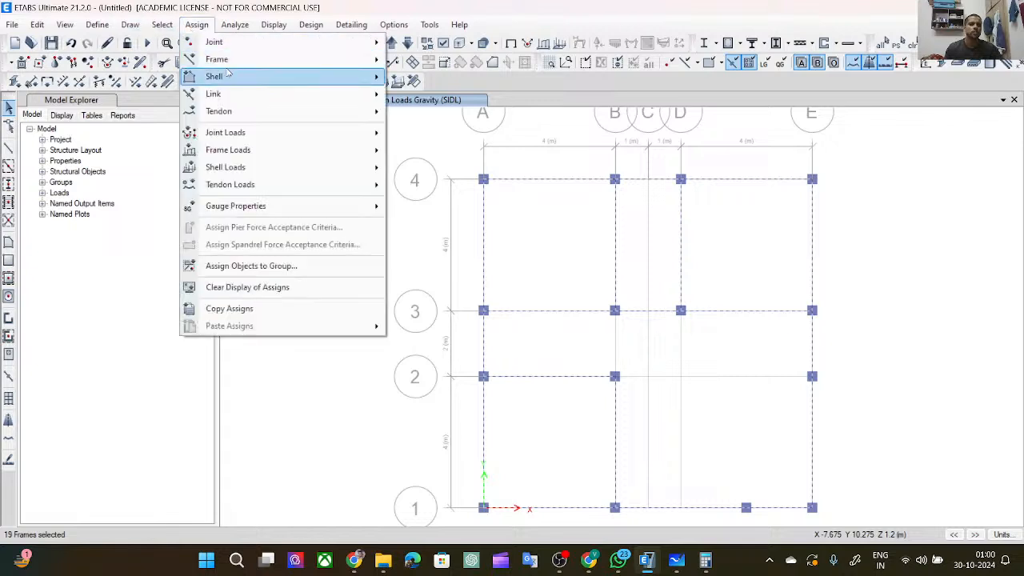
mouse_move(245, 76)
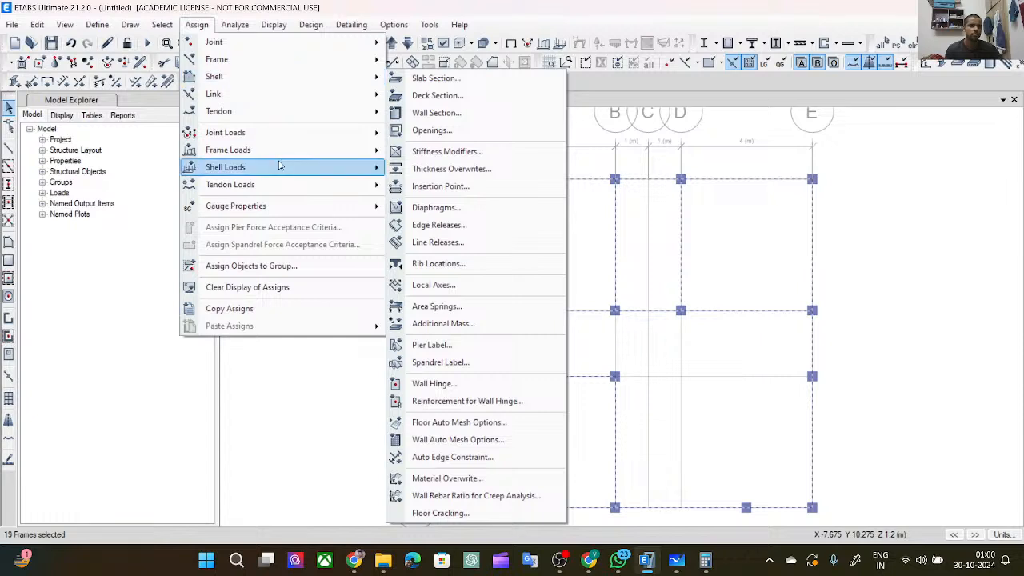
mouse_move(277, 154)
left_click(413, 168)
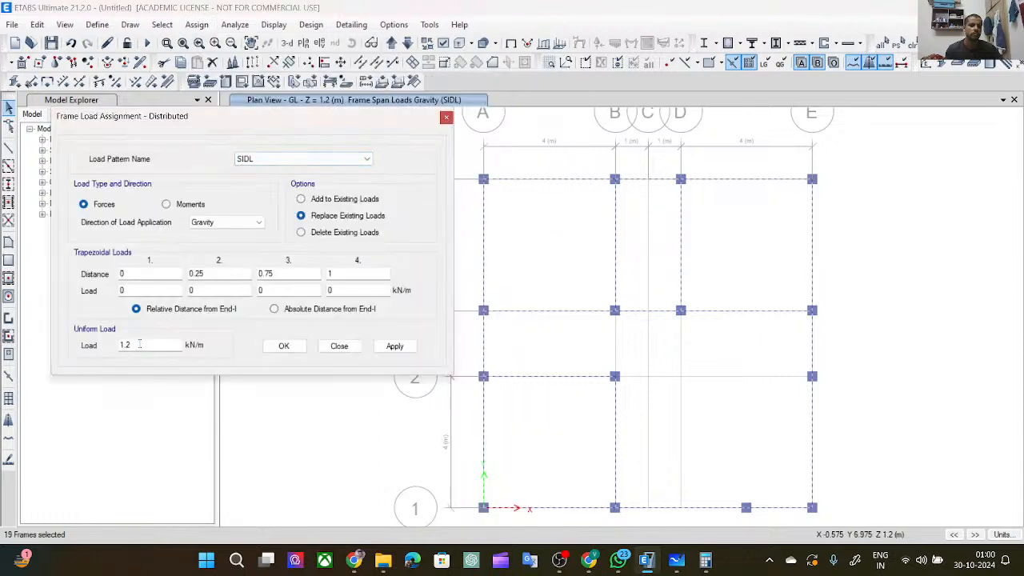
left_click_drag(140, 345, 96, 350)
type("10")
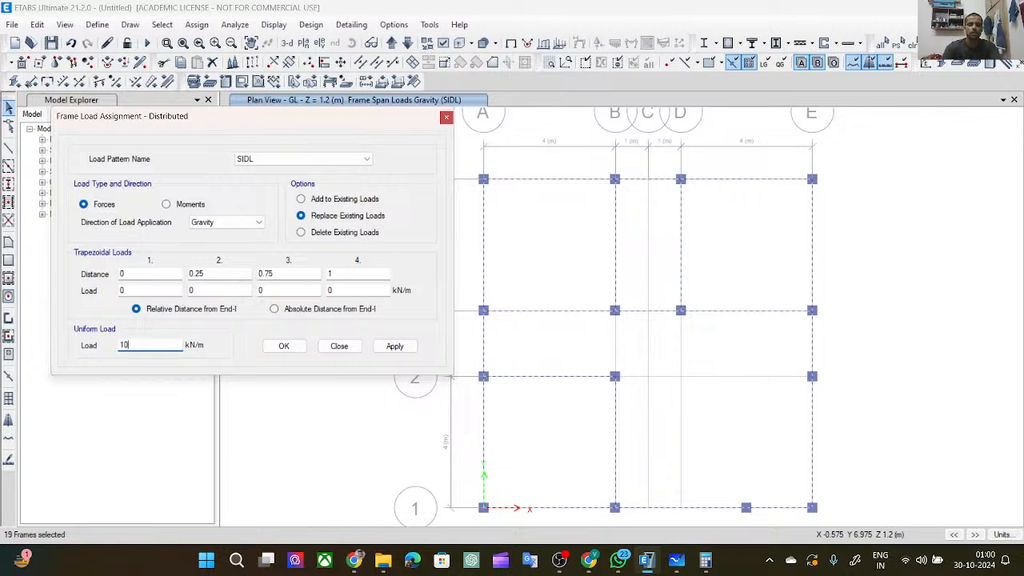
type(".8")
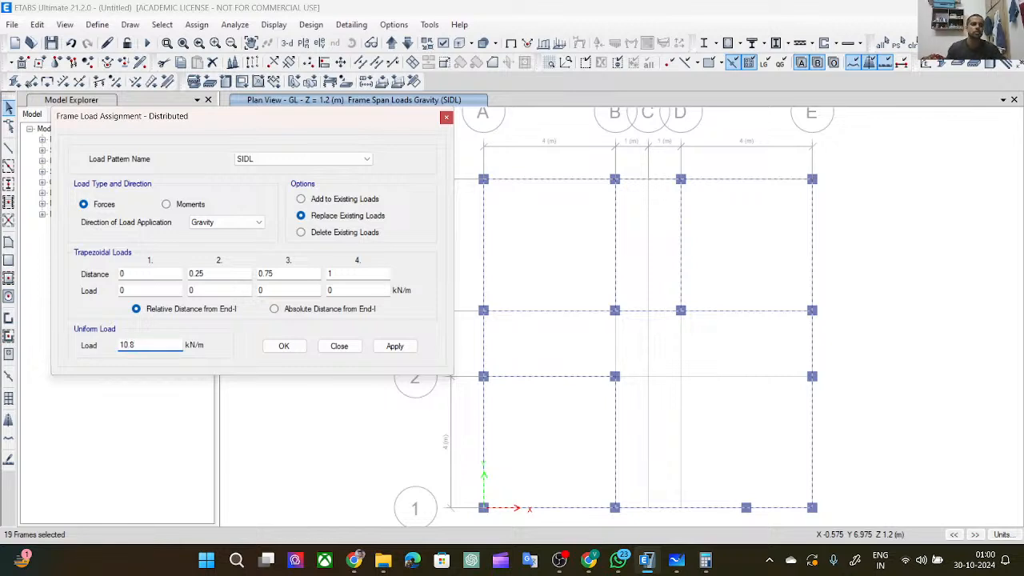
left_click(394, 345)
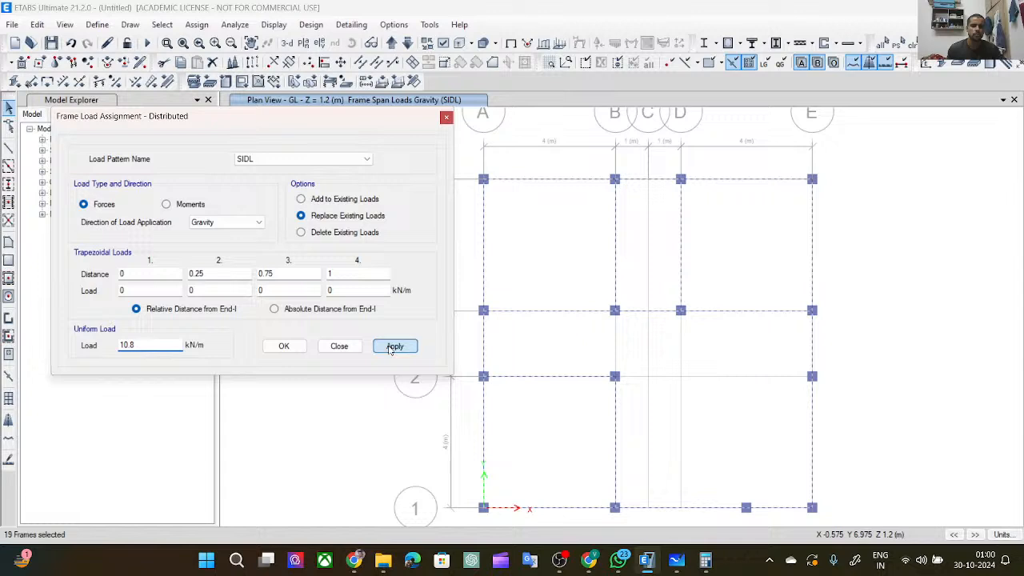
left_click(285, 348)
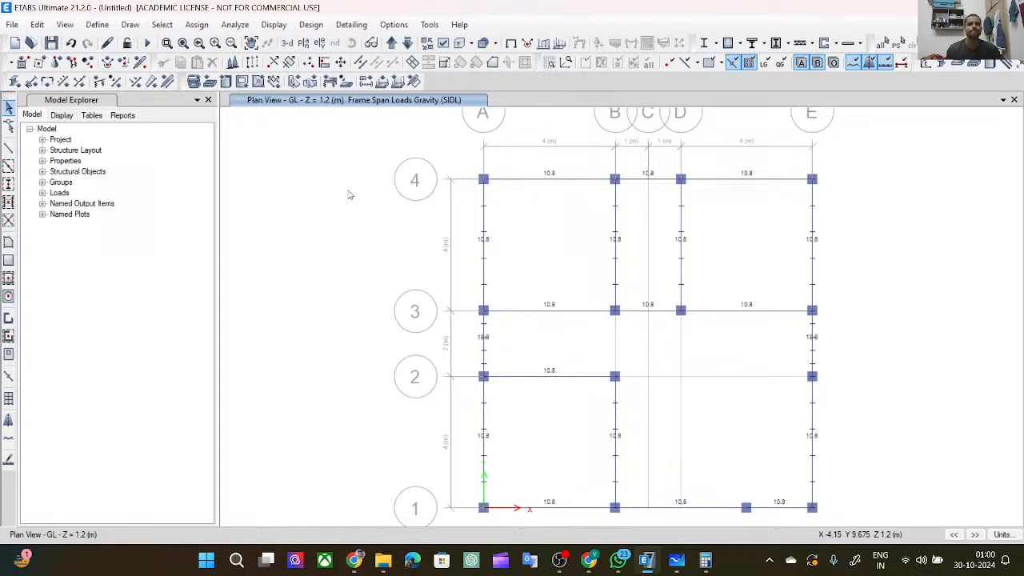
Go up to the F-1 plan view and select all of its floor slabs.
left_click(391, 42)
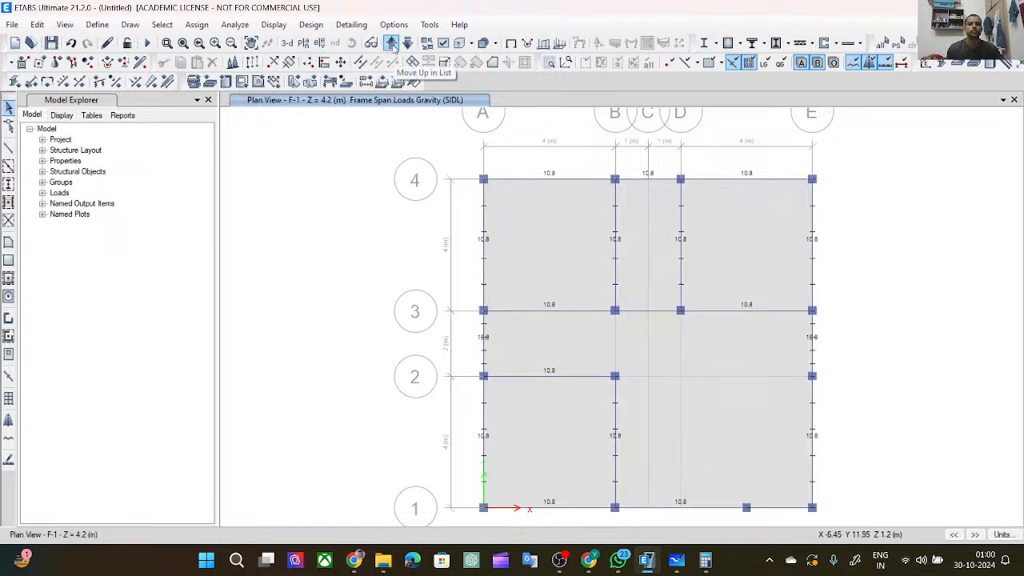
left_click(552, 216)
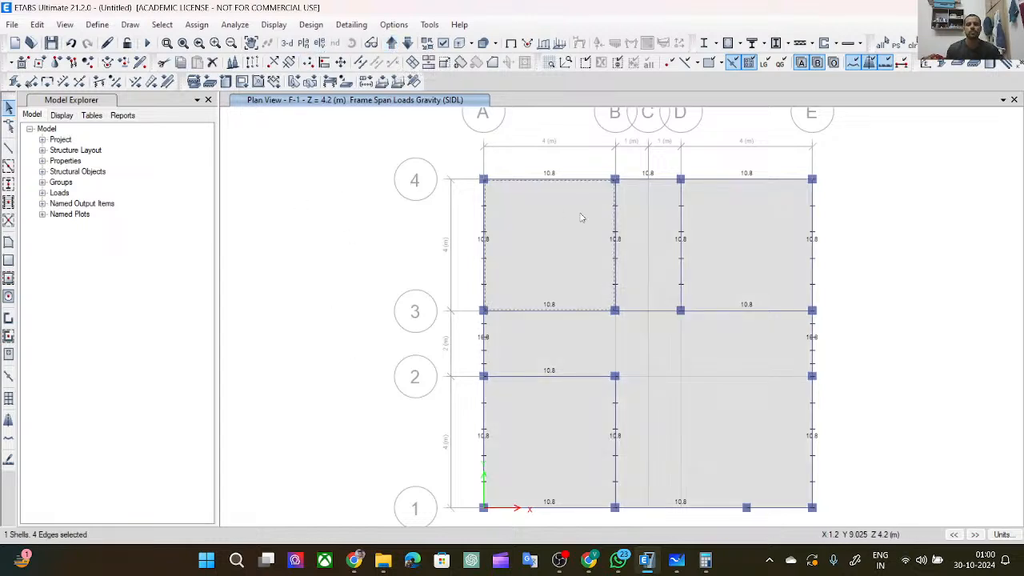
left_click(709, 222)
left_click(722, 386)
left_click(566, 430)
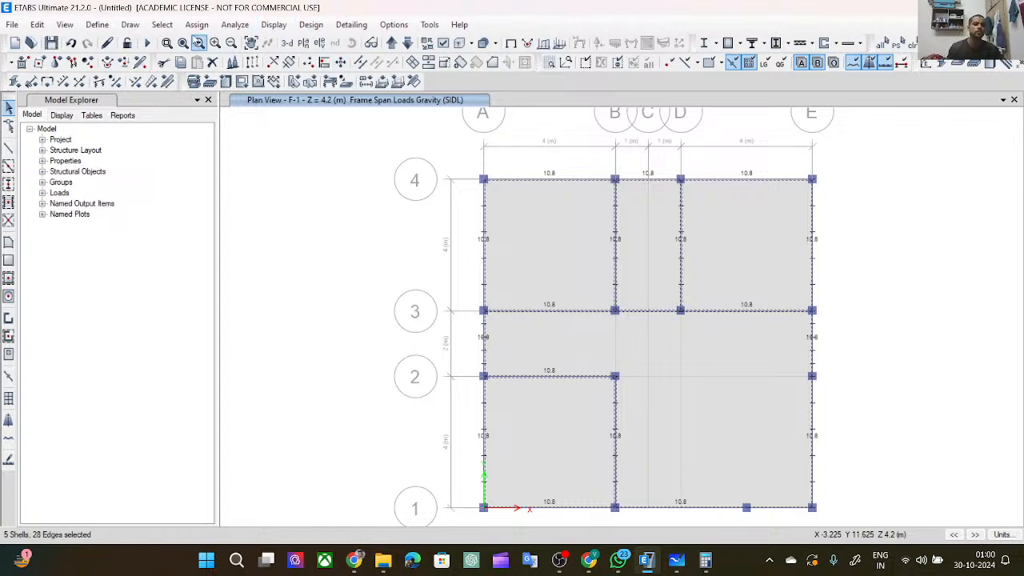
Assign a uniform gravity shell load of 1.5 kN/m² to the selected F-1 slabs under the SIDL pattern.
left_click(193, 25)
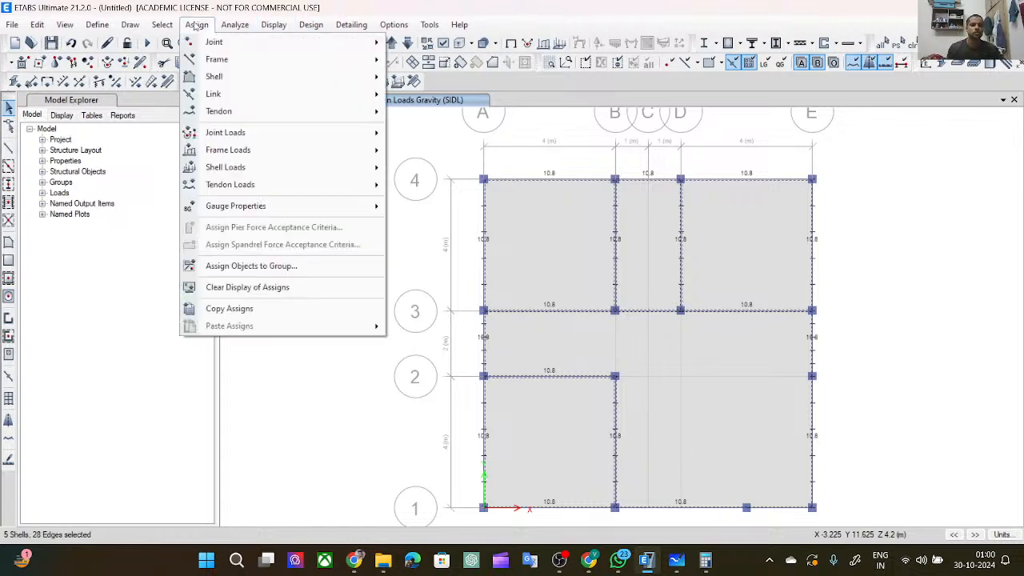
mouse_move(279, 170)
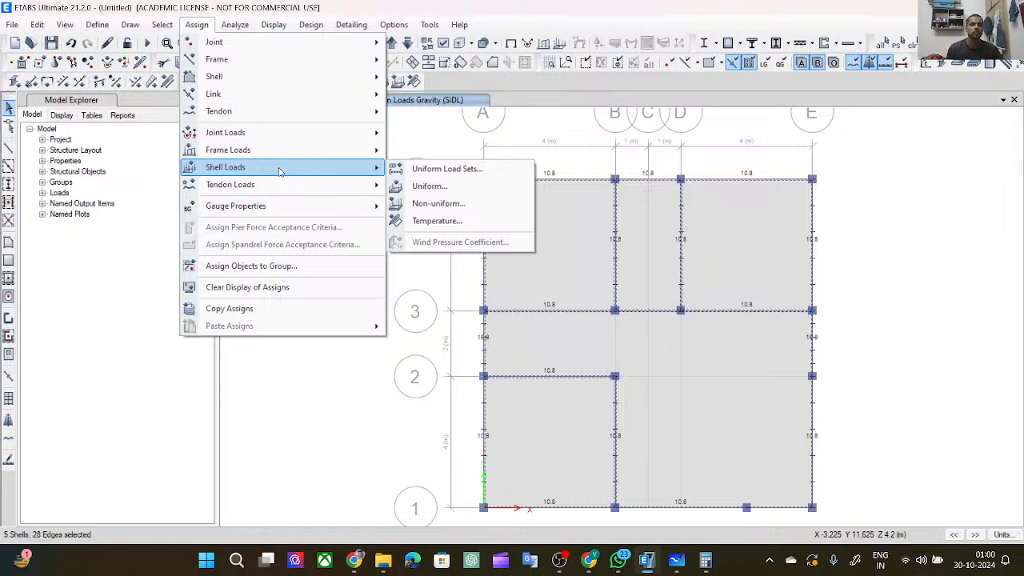
left_click(430, 185)
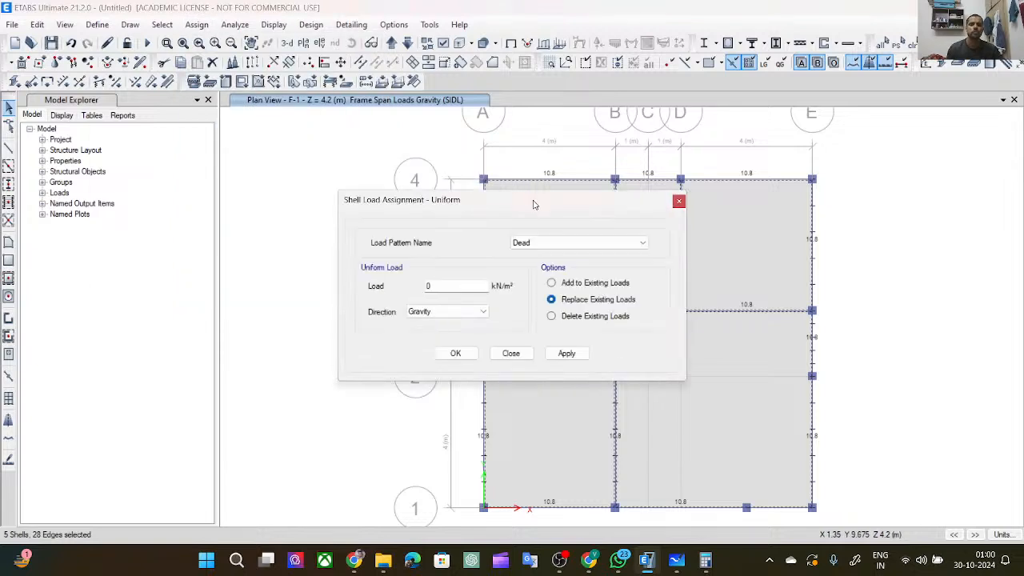
left_click_drag(537, 201, 204, 125)
left_click(224, 167)
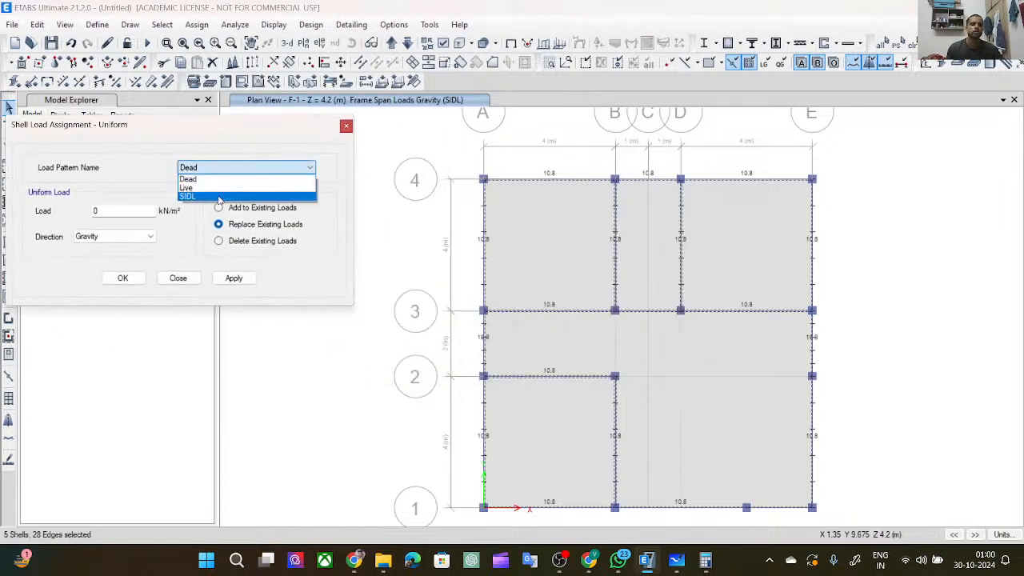
left_click(219, 197)
left_click(136, 209)
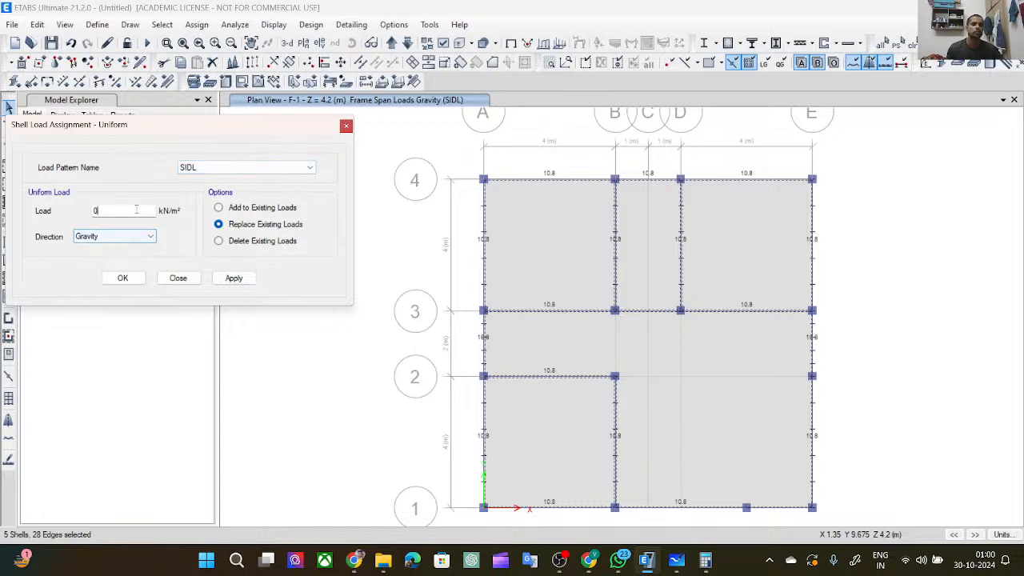
double_click(94, 210)
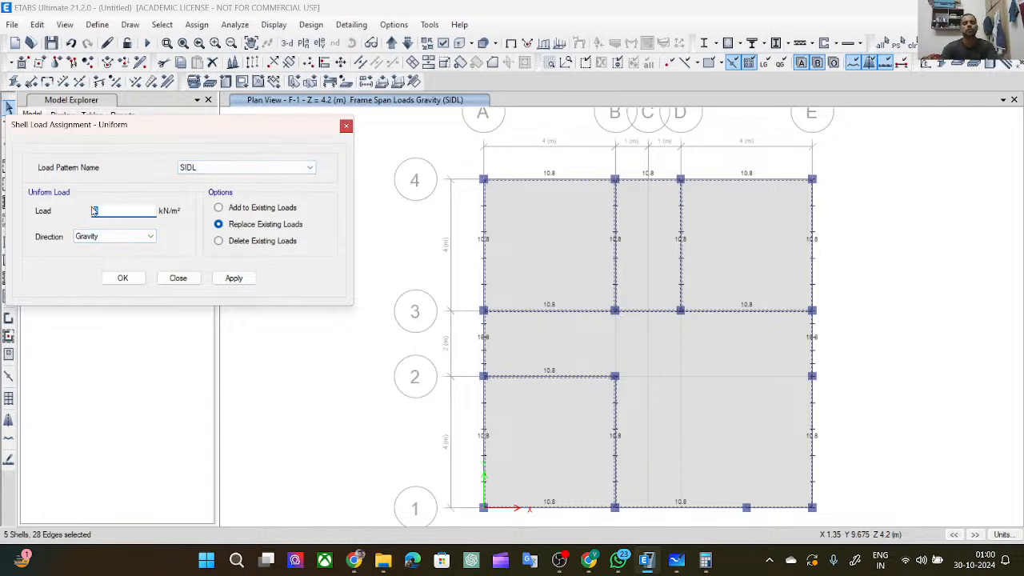
type("1.5")
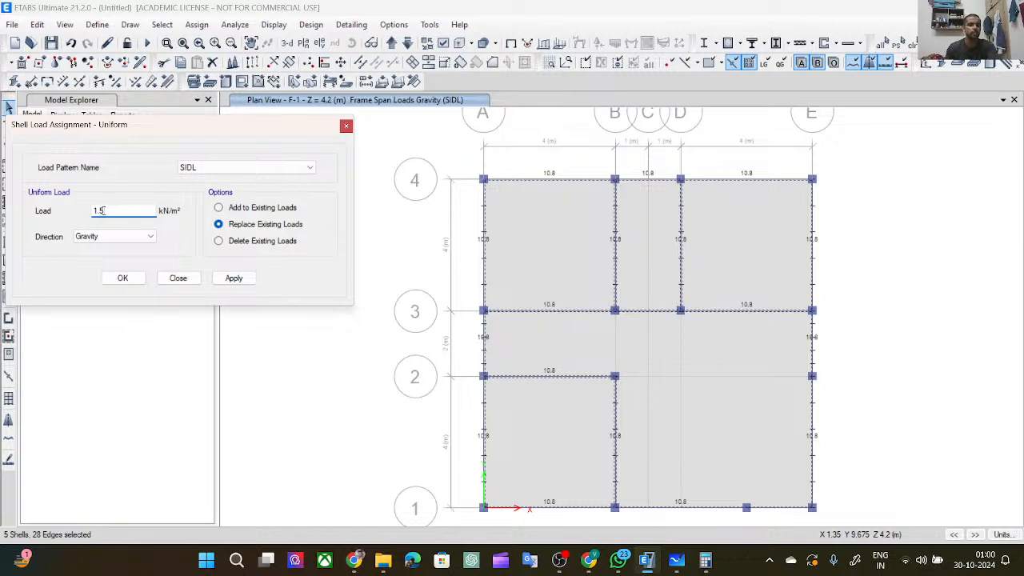
left_click(233, 278)
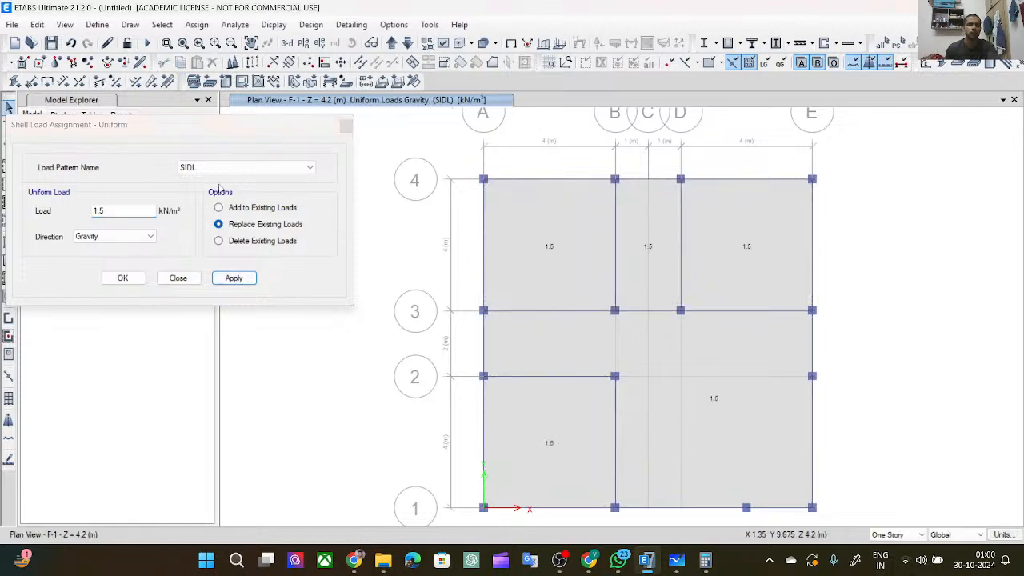
Restore the previous selection of F-1 slabs and apply a uniform gravity load of 2 kN/m² under the Live pattern.
left_click(243, 173)
left_click(232, 194)
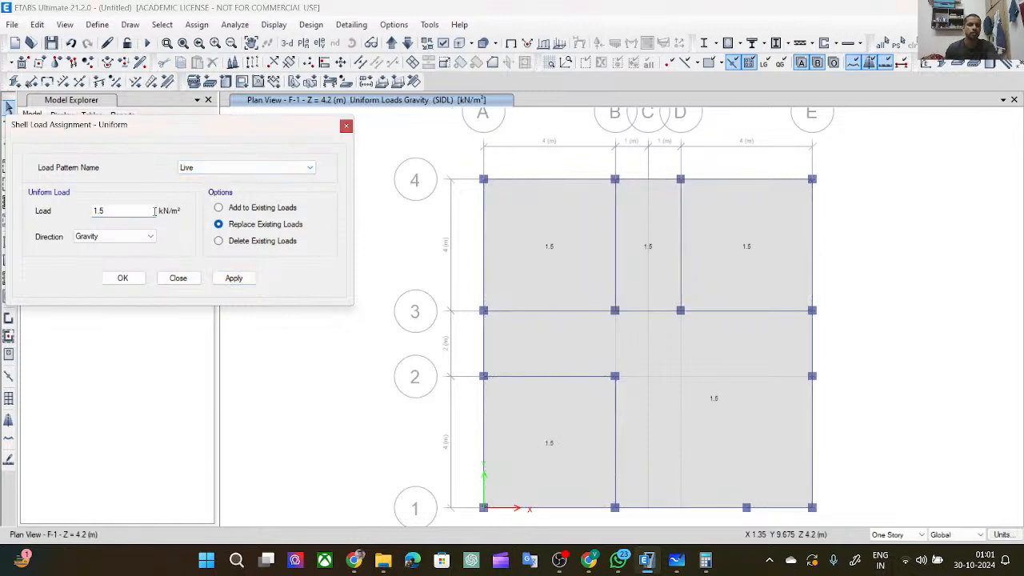
double_click(148, 210)
key("BackSpace")
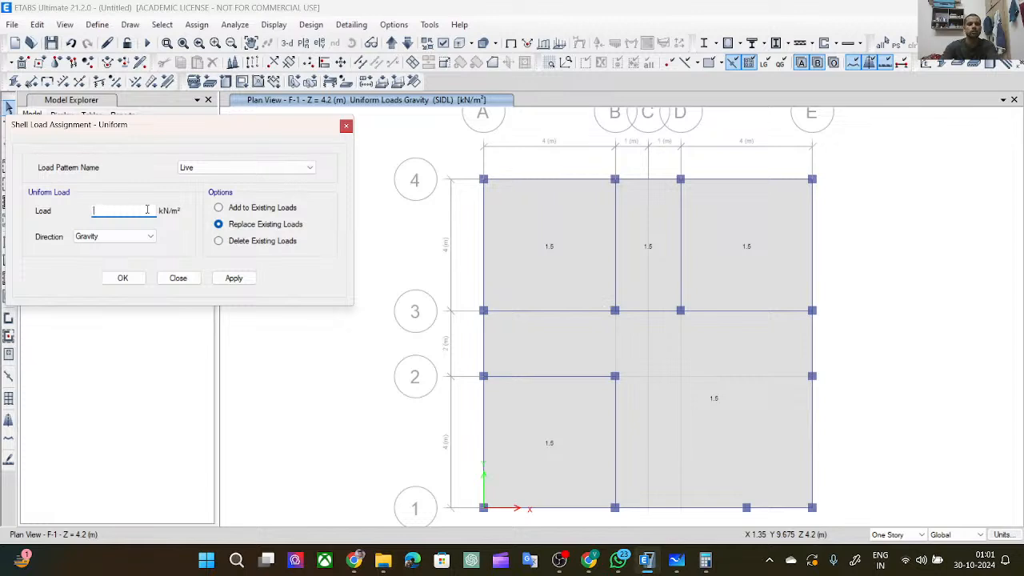
type("2")
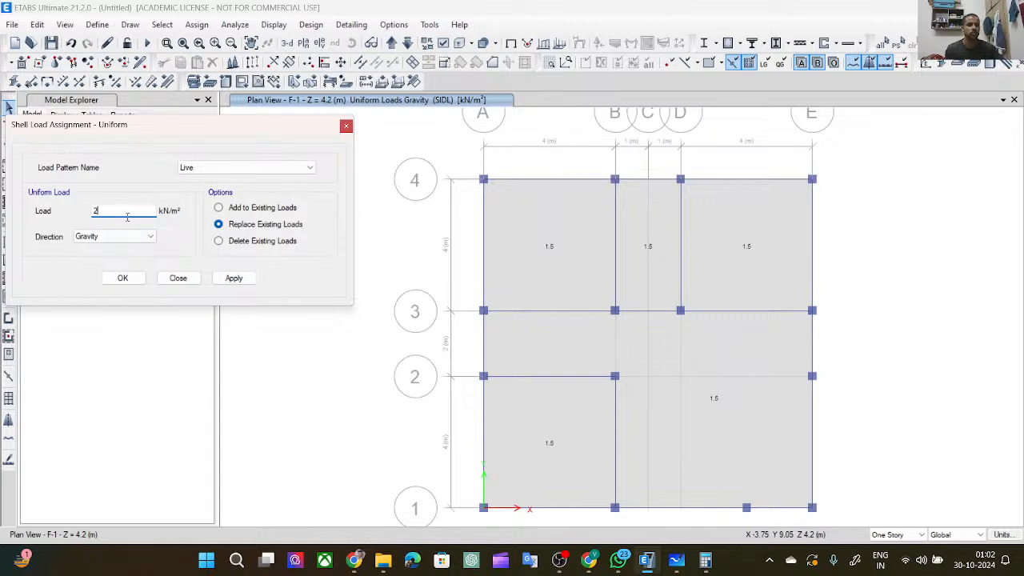
left_click(234, 279)
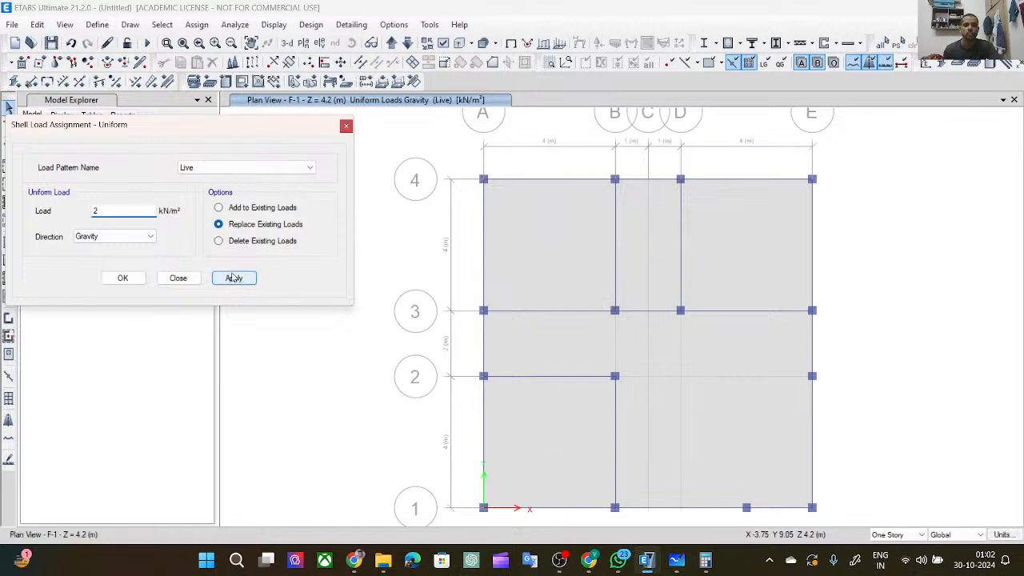
left_click(613, 328)
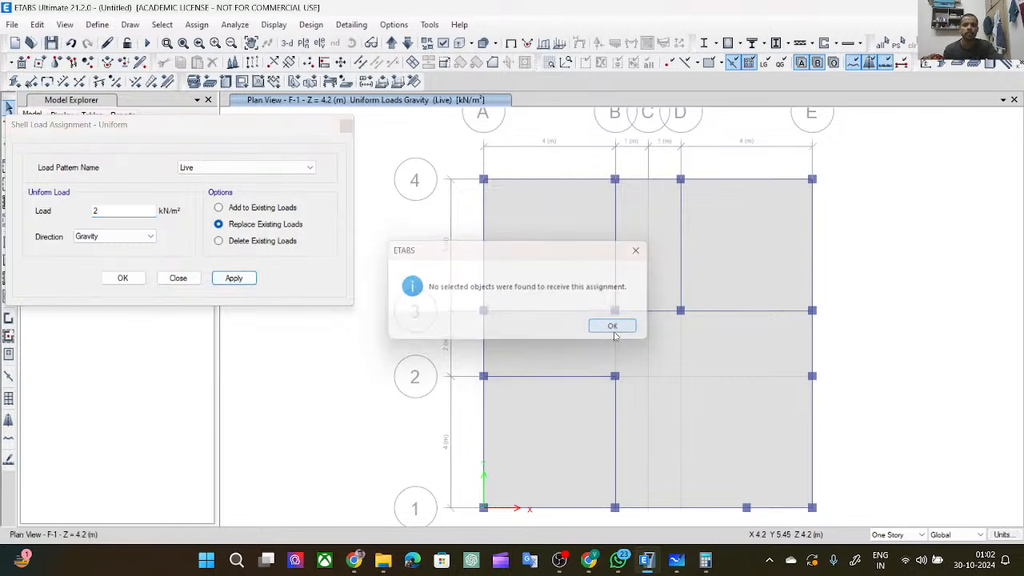
left_click(898, 45)
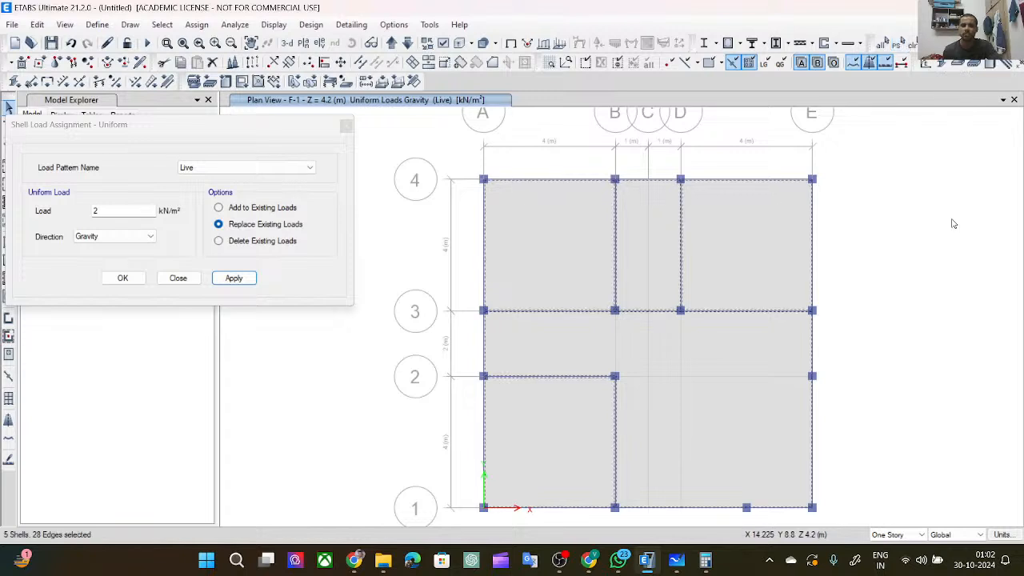
left_click(232, 280)
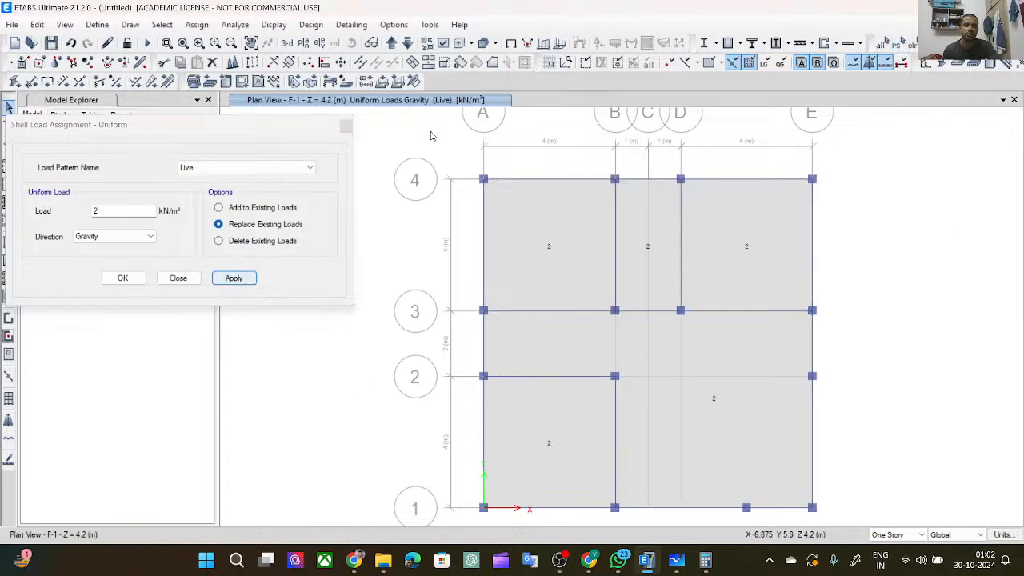
Switch the load pattern to SIDL and try to apply the 2 kN/m² uniform shell load on F-1.
left_click(226, 170)
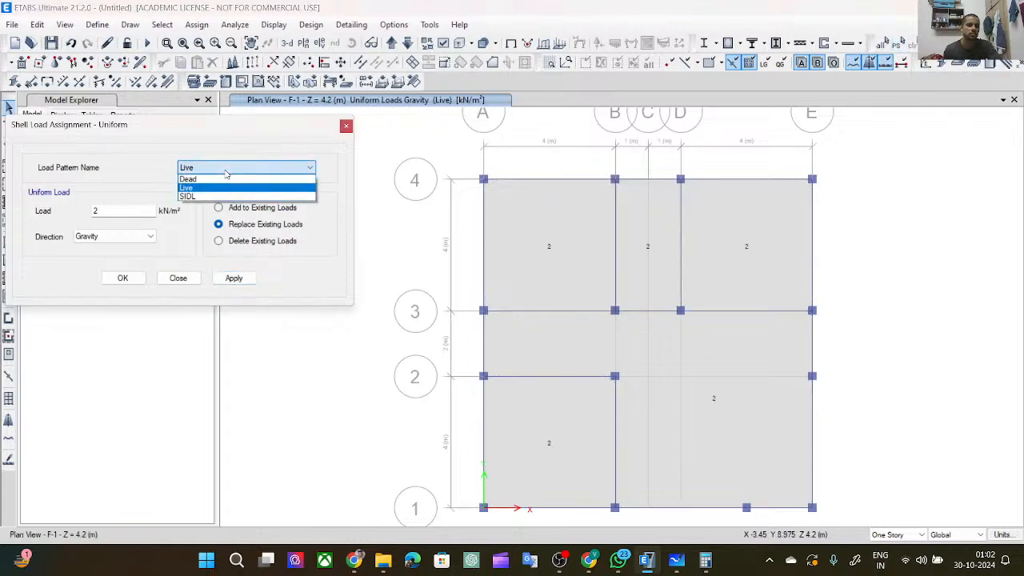
left_click(228, 200)
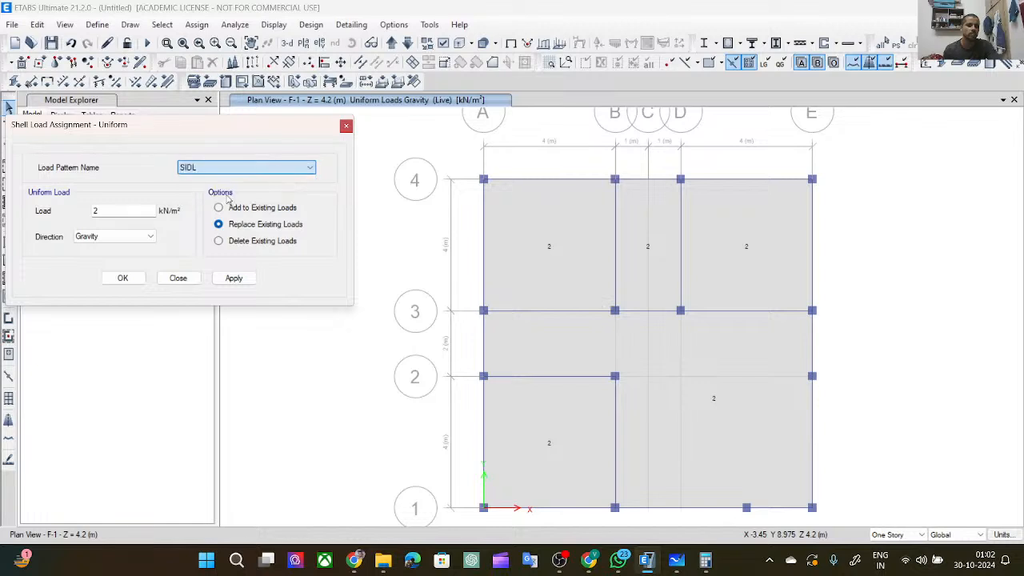
left_click(103, 210)
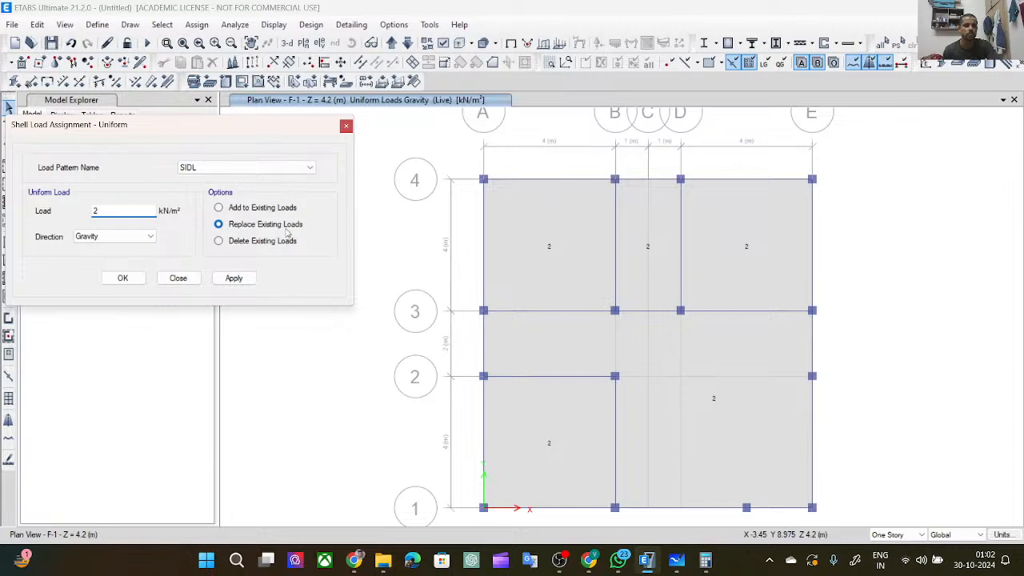
left_click(234, 278)
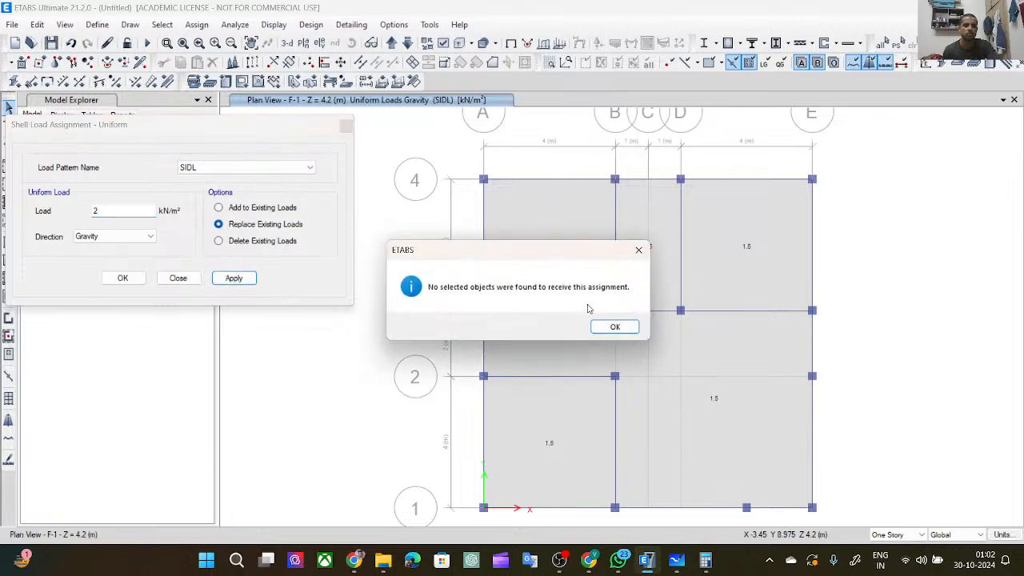
left_click(608, 324)
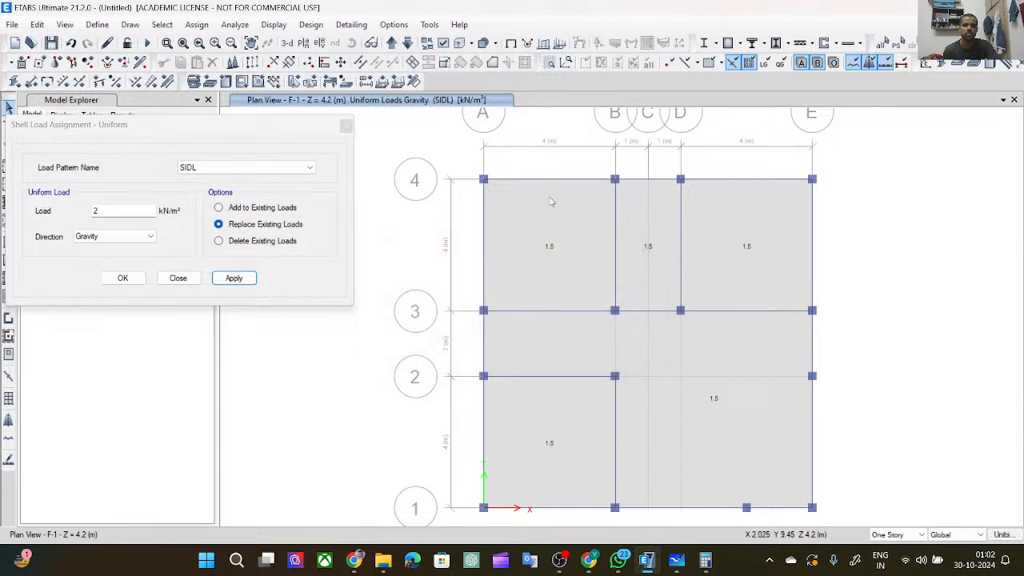
Restore the previous selection of F-1 slabs and apply a uniform gravity load of 2 kN/m² under the SIDL pattern.
left_click(896, 45)
left_click(234, 278)
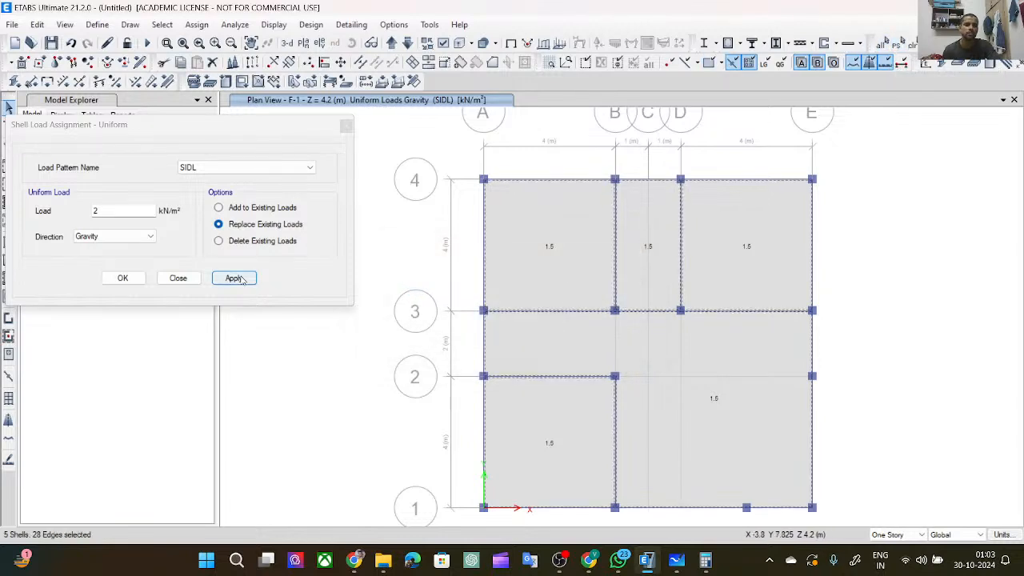
left_click(177, 279)
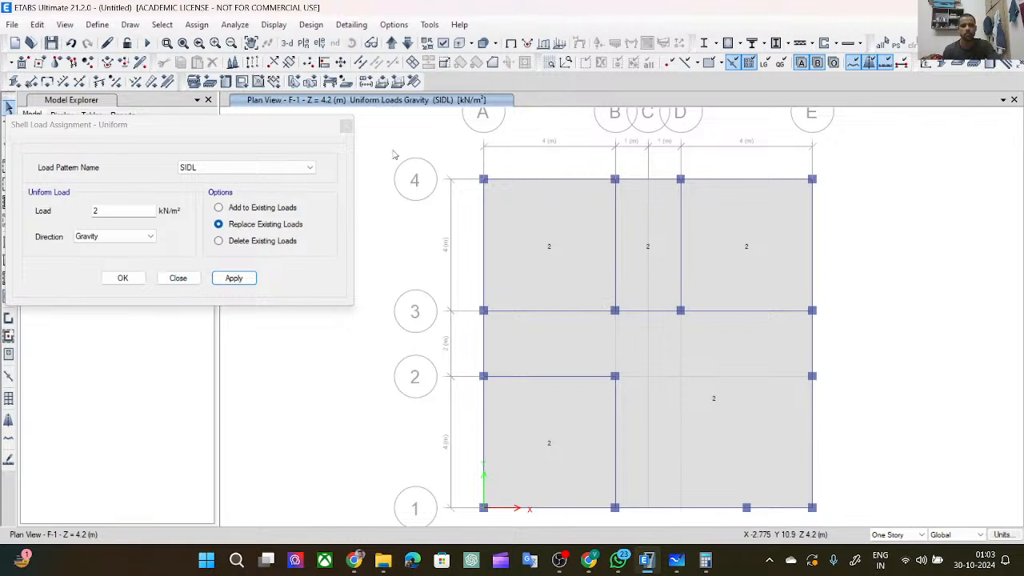
Go up to the roof plan view, select all its slabs and apply a 0.75 kN/m² uniform gravity load under the SIDL pattern.
left_click(392, 42)
left_click(573, 256)
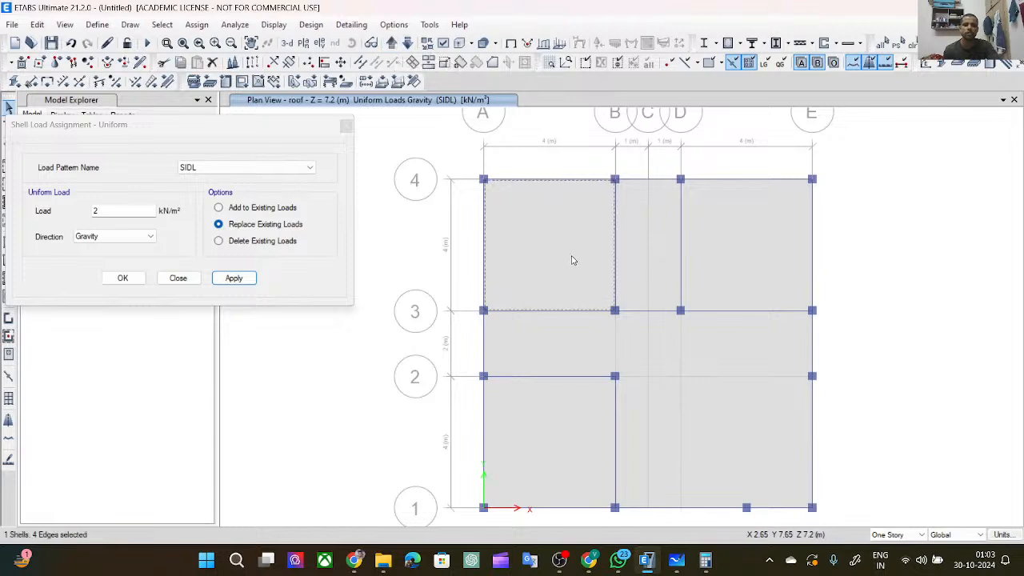
left_click(647, 242)
left_click(716, 242)
left_click(684, 378)
left_click(572, 429)
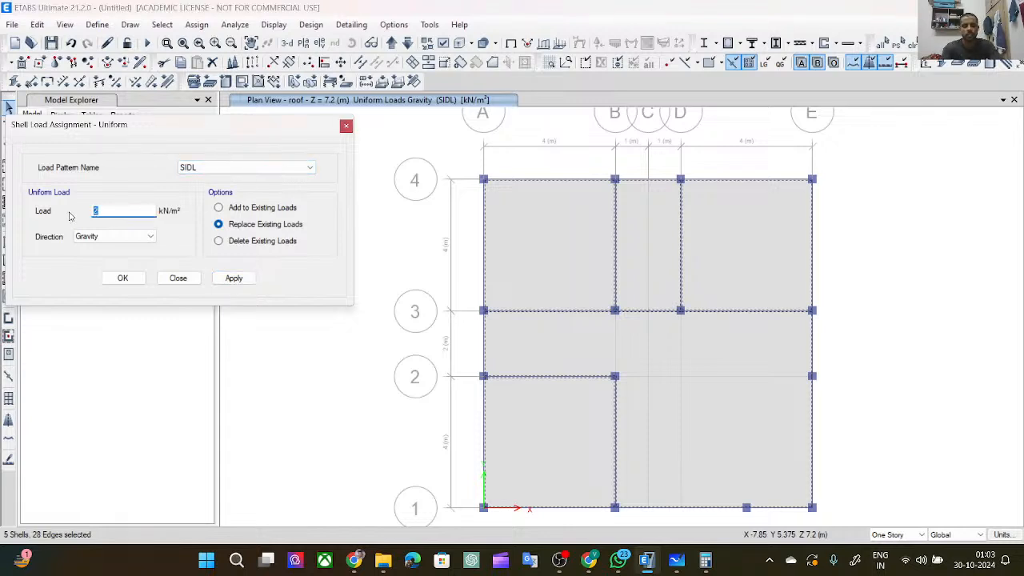
type("0.75")
left_click(230, 280)
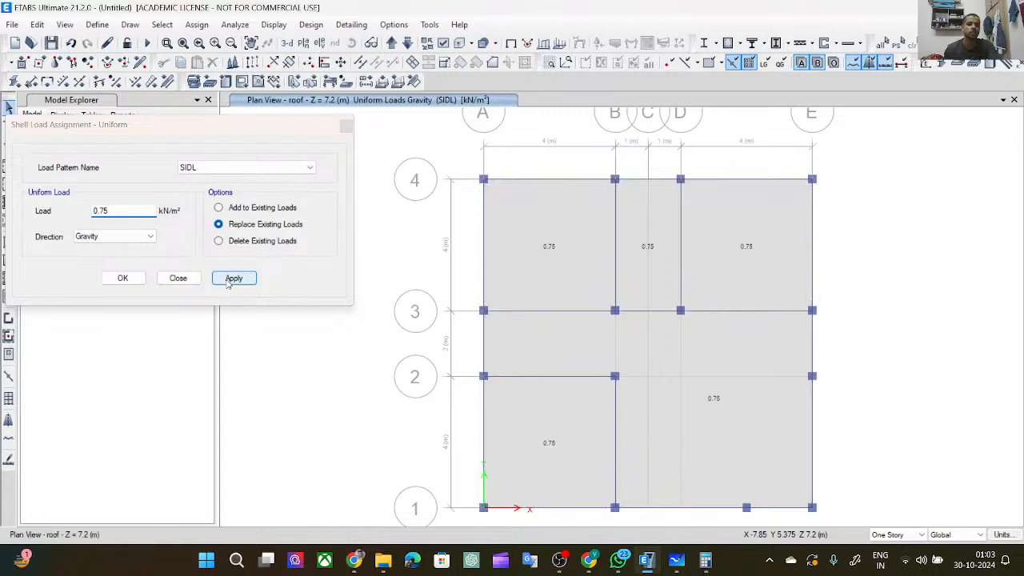
Apply a uniform gravity load of 1.5 kN/m² under the Live pattern to the reselected roof slabs and finish the shell load assignment.
left_click(246, 168)
left_click(248, 192)
left_click_drag(137, 210, 90, 212)
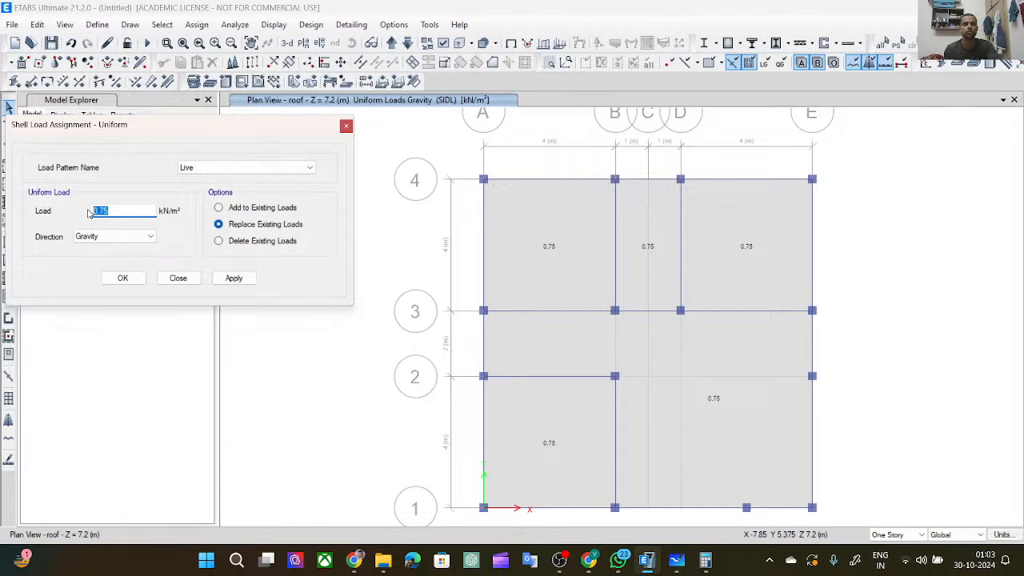
type("1")
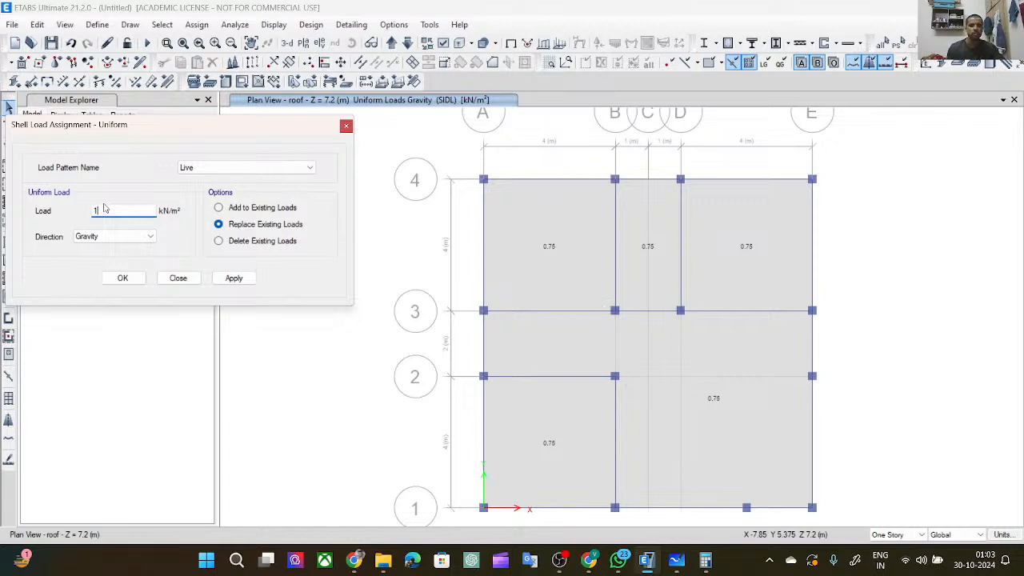
type(".5")
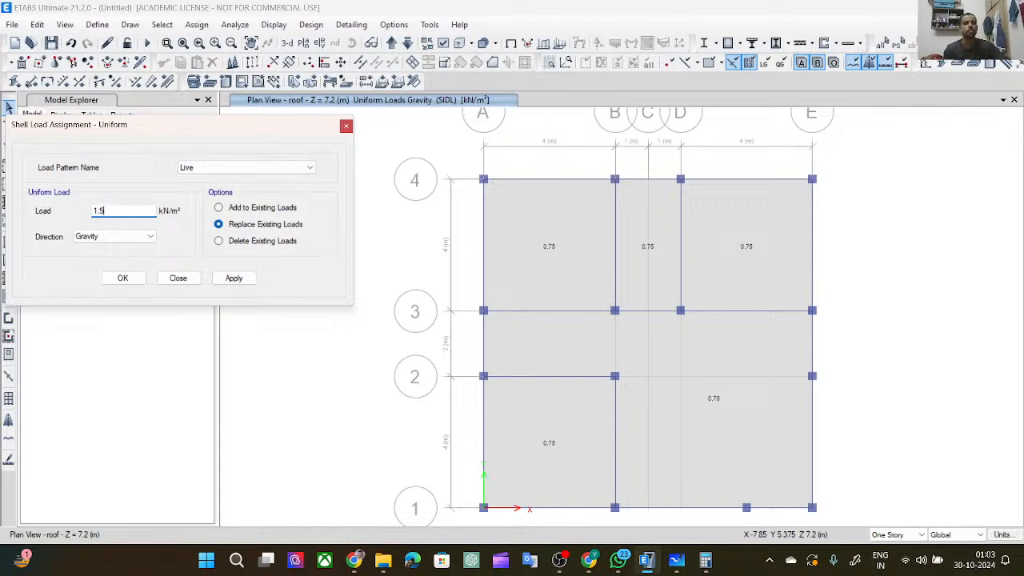
left_click(232, 278)
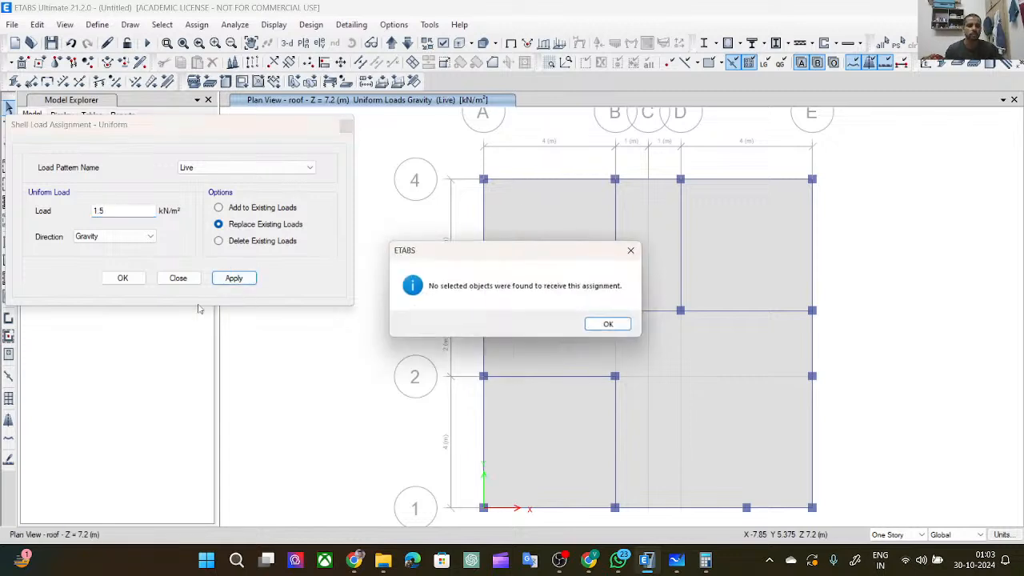
left_click(609, 324)
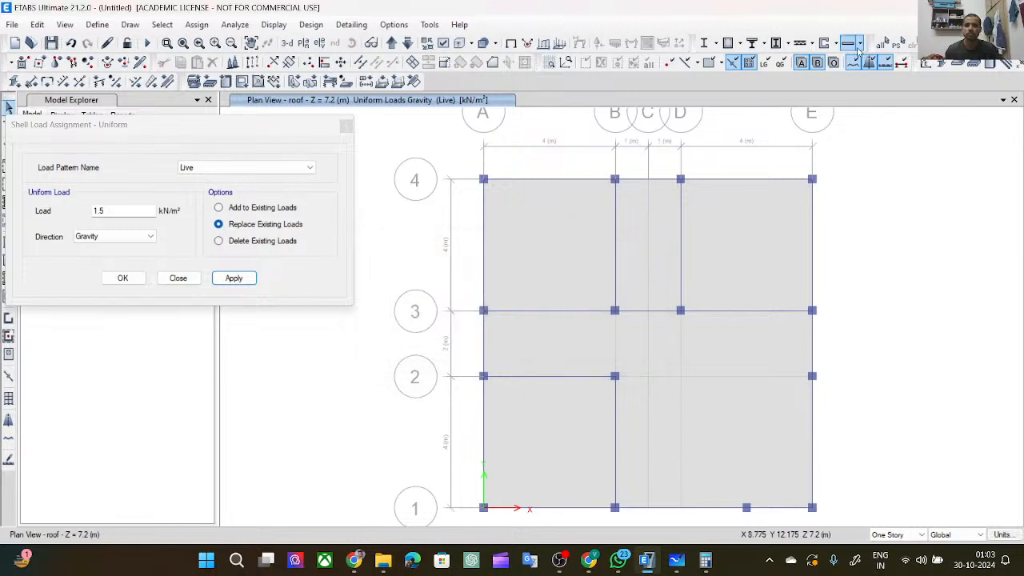
left_click(888, 44)
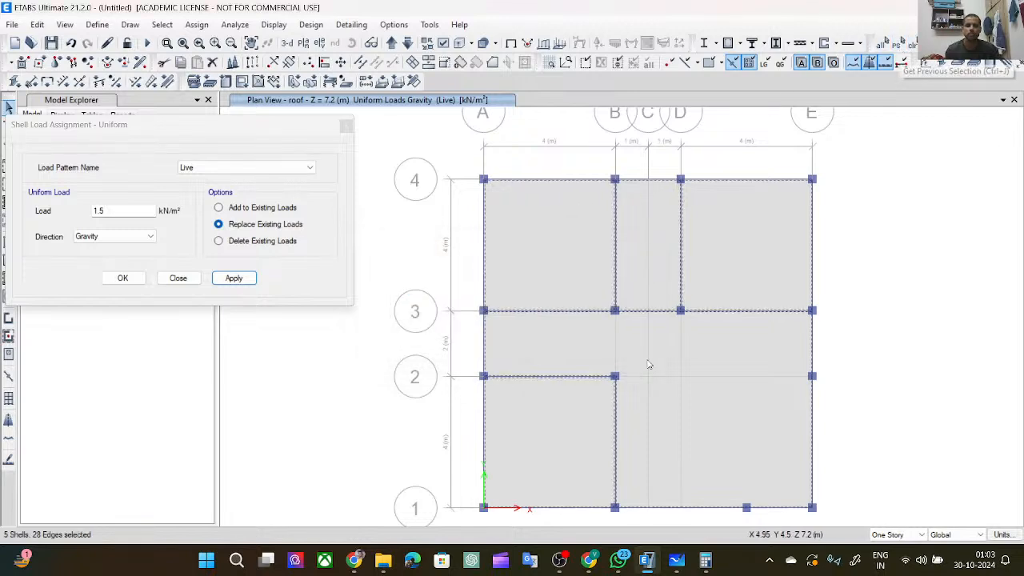
left_click(242, 277)
left_click(121, 278)
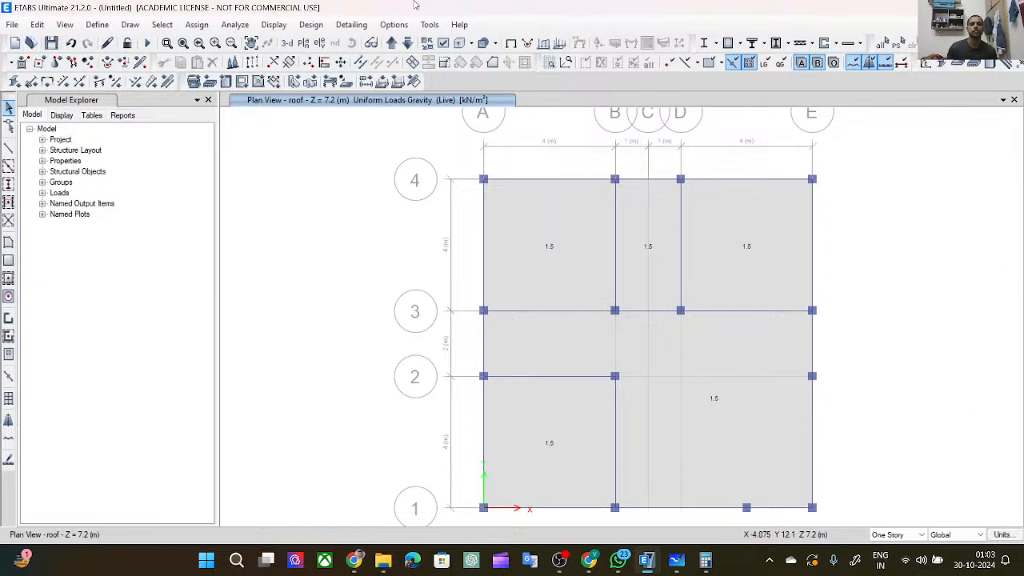
Show the model in 3-D and set the P-Delta automation method to Non-iterative - Based on Mass.
left_click(287, 42)
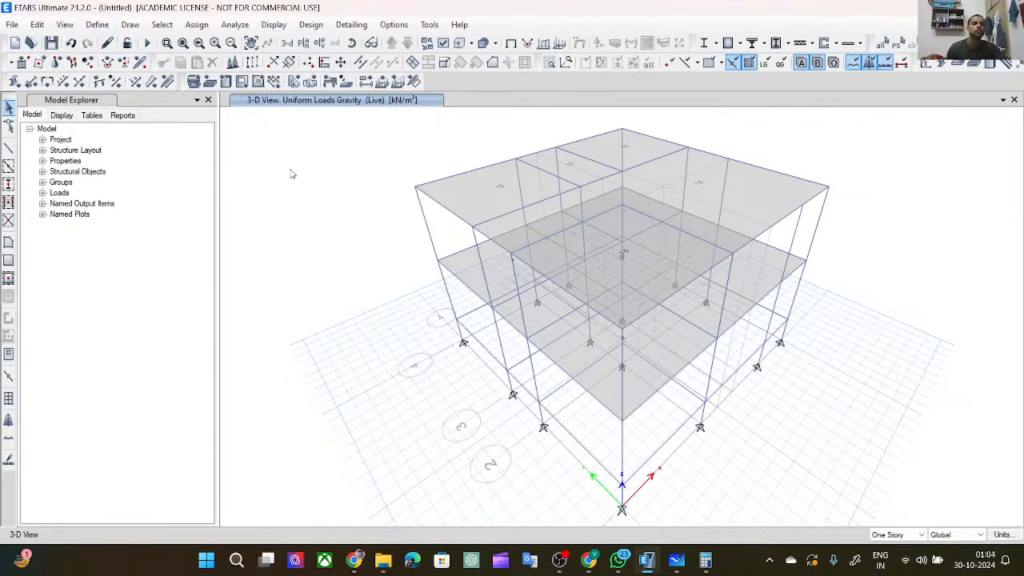
left_click(97, 24)
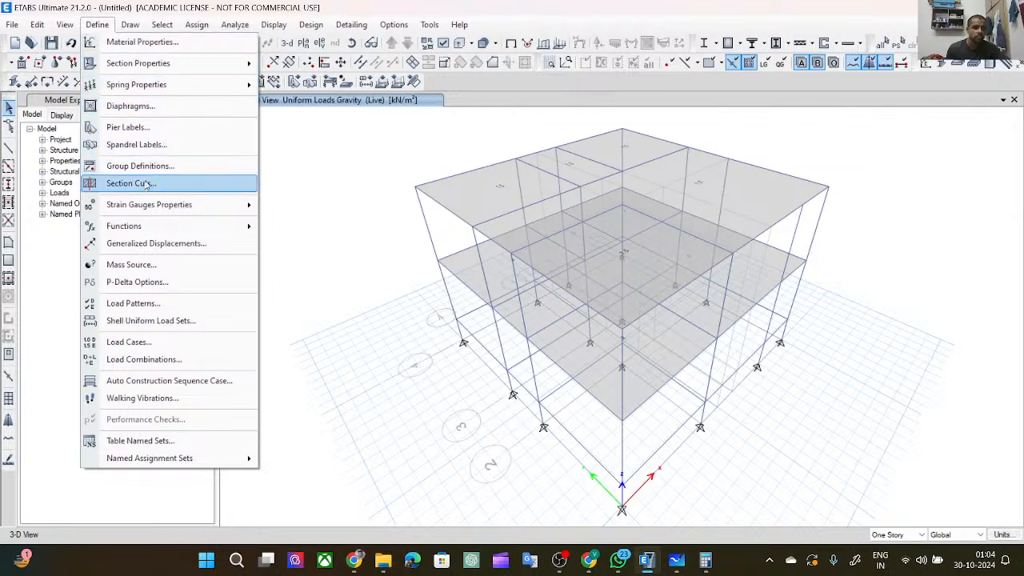
left_click(160, 283)
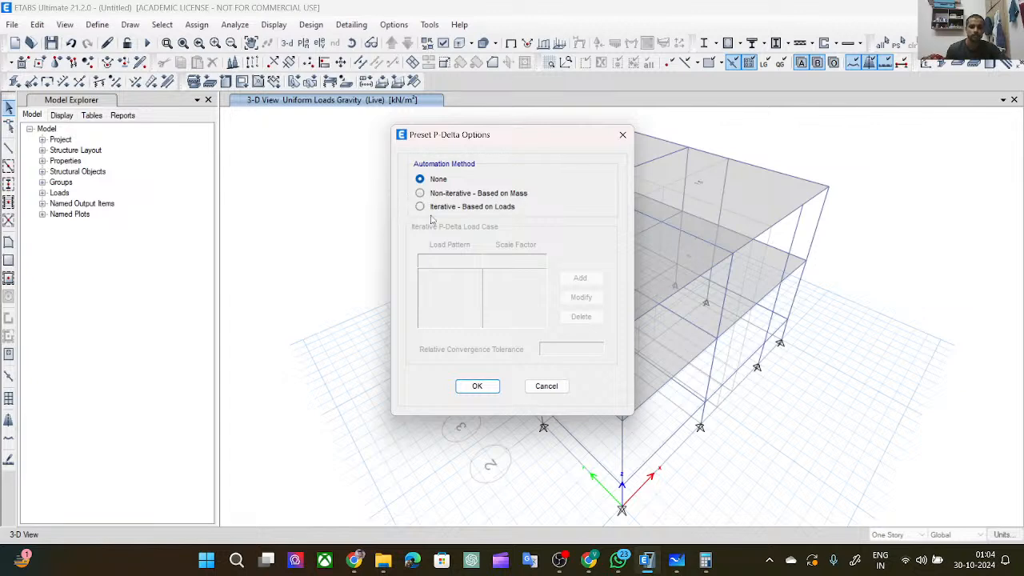
left_click(420, 194)
left_click(477, 387)
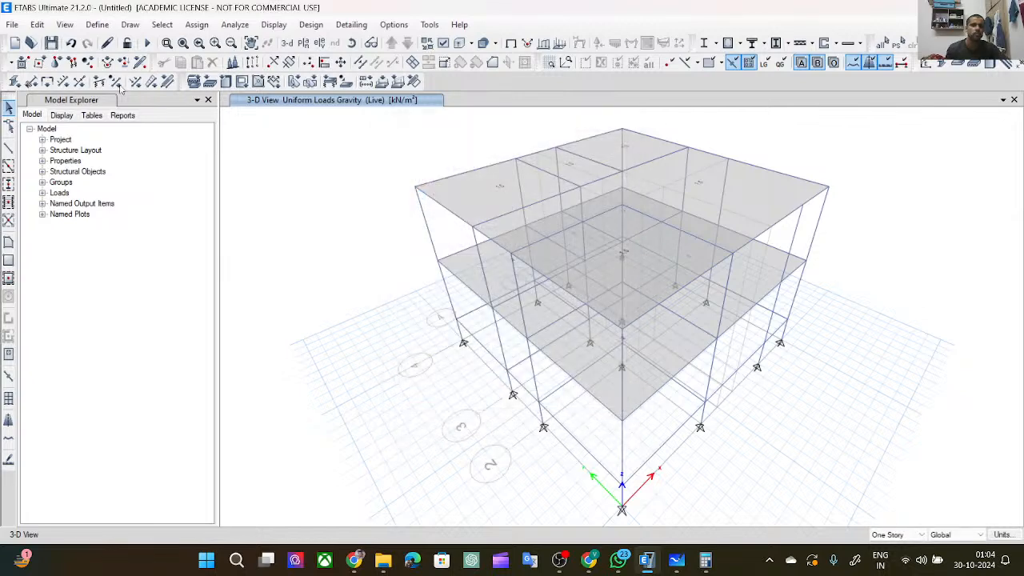
Add a load pattern named EQX of type Seismic with IS 1893:2016 as its auto lateral load.
left_click(95, 22)
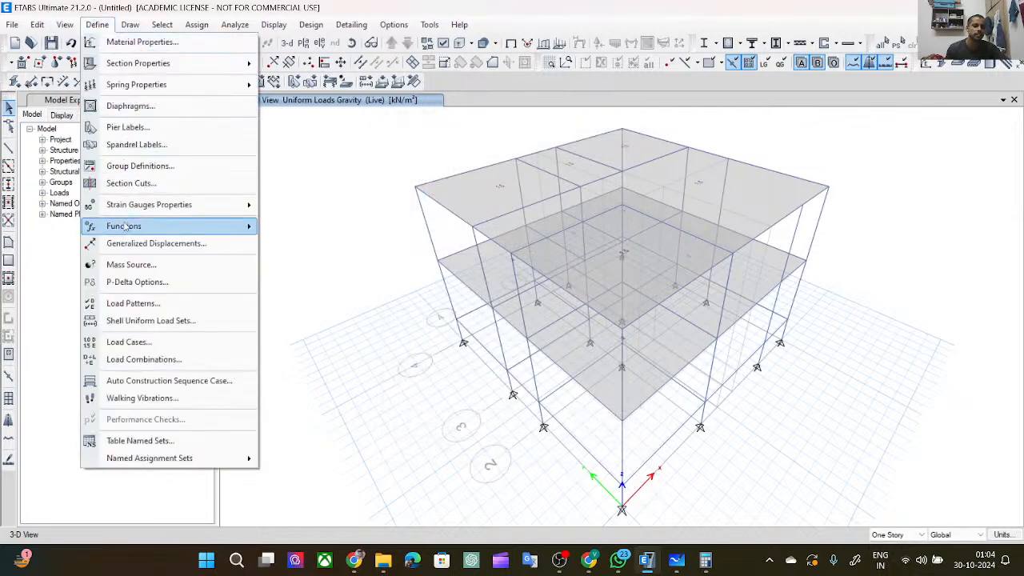
left_click(133, 302)
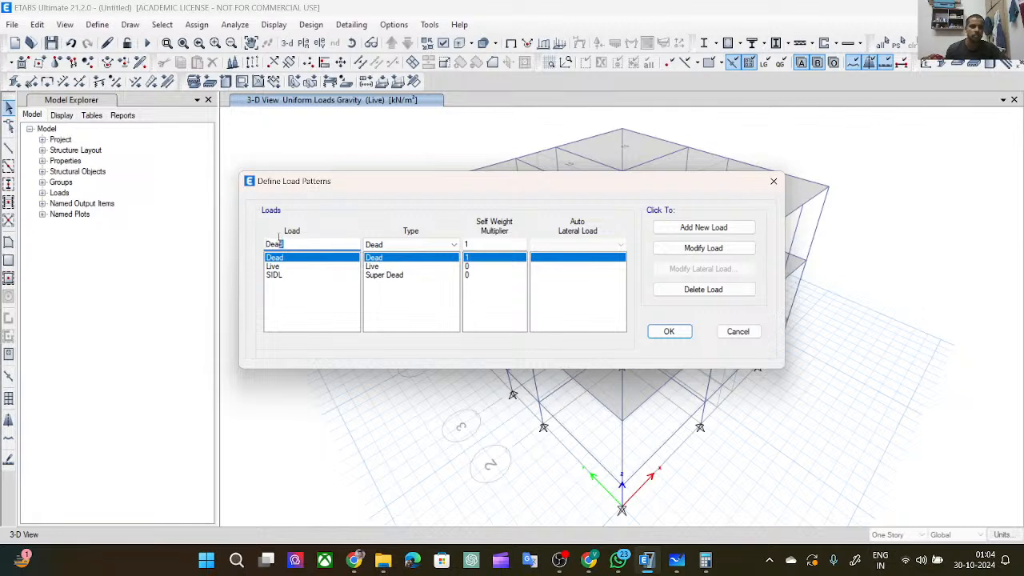
left_click_drag(280, 243, 261, 242)
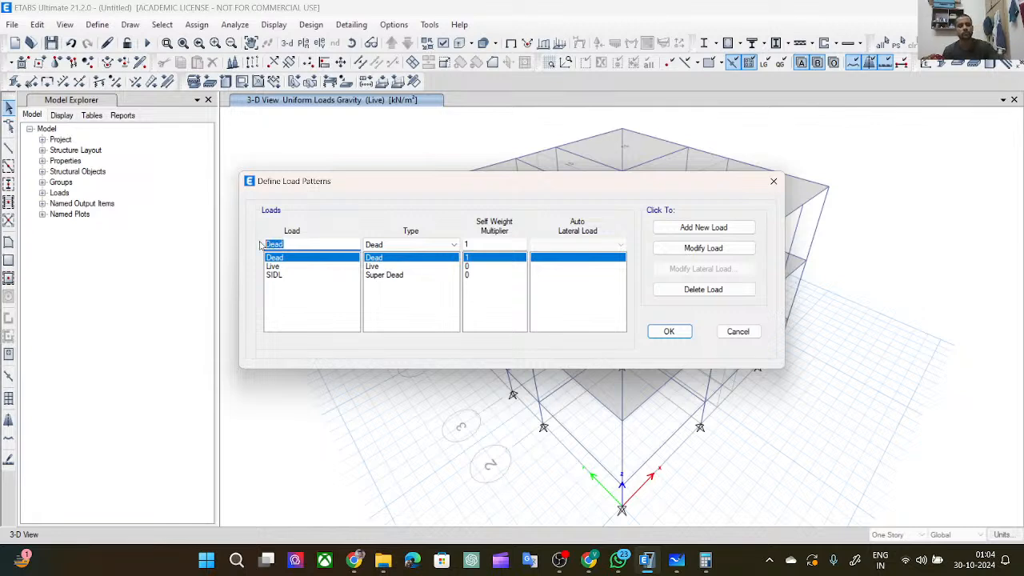
type("EQX")
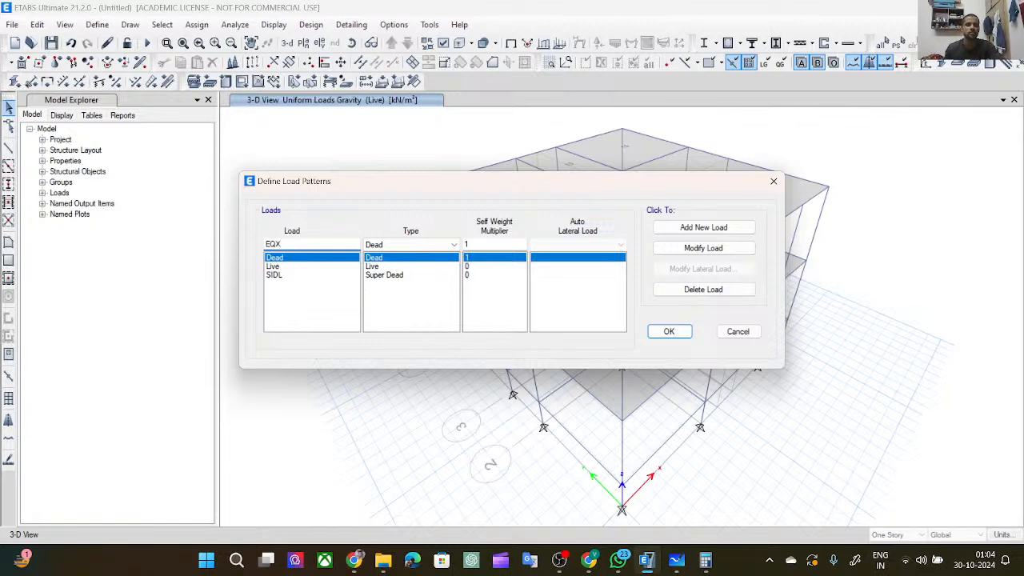
left_click(414, 245)
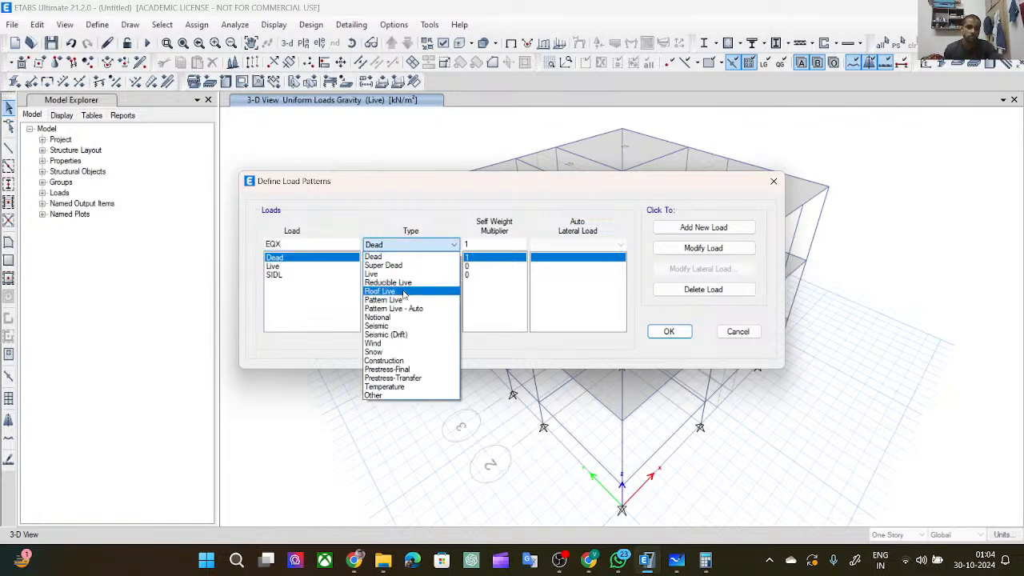
left_click(392, 326)
left_click(549, 247)
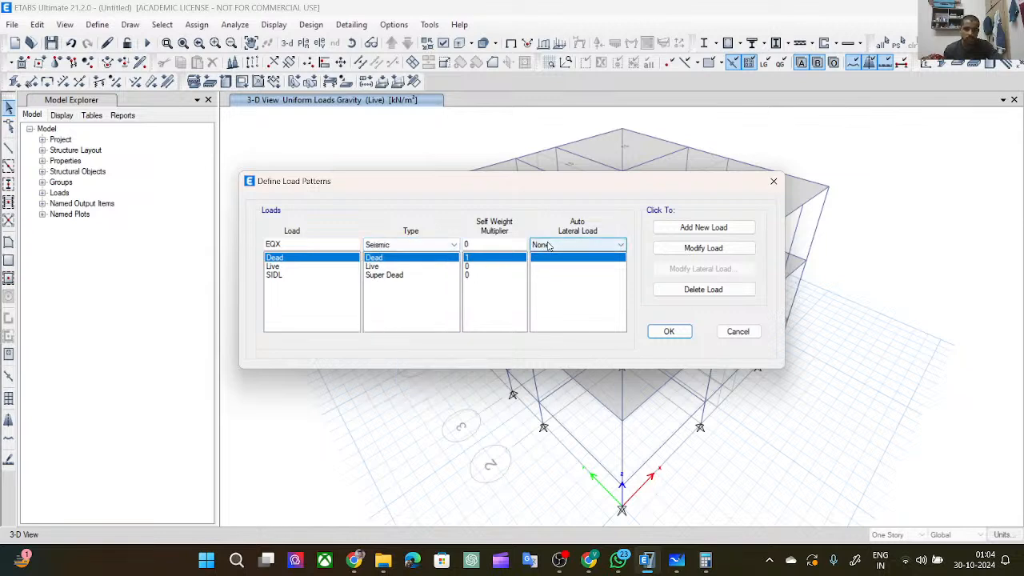
left_click(549, 248)
left_click(552, 299)
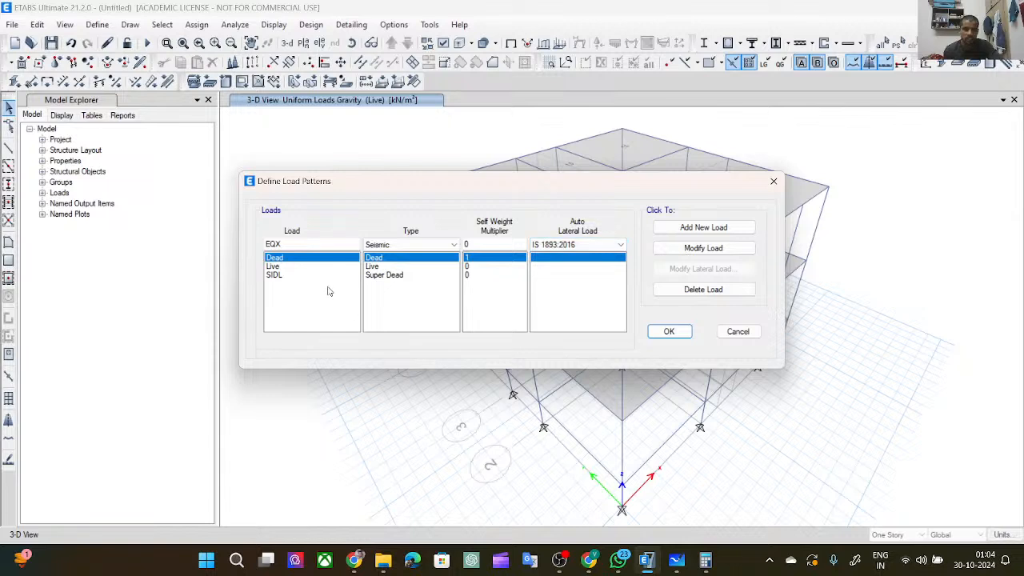
left_click(705, 229)
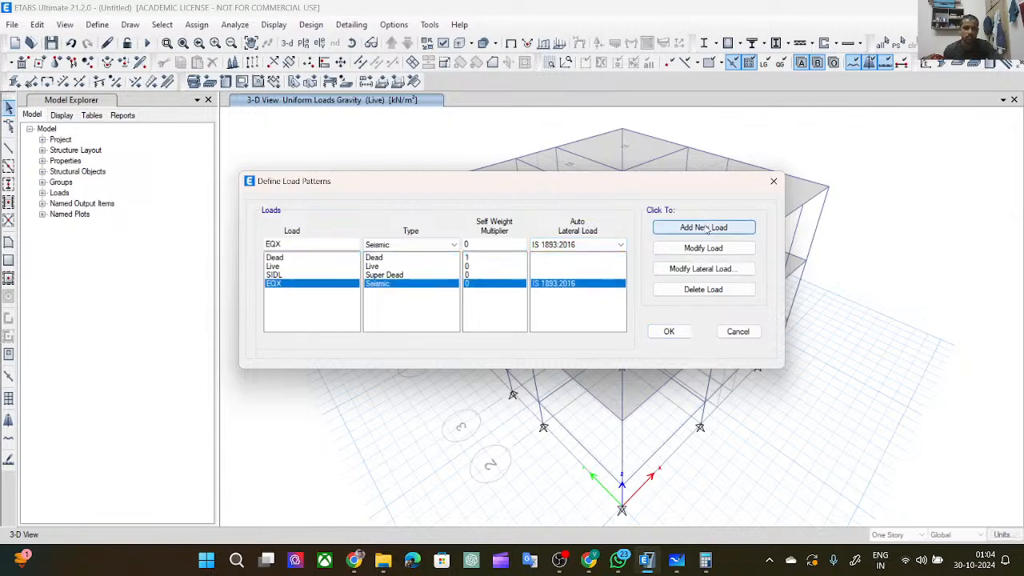
Add a second Seismic load pattern named EQY, also using the IS 1893:2016 auto lateral load.
left_click(315, 243)
key("BackSpace")
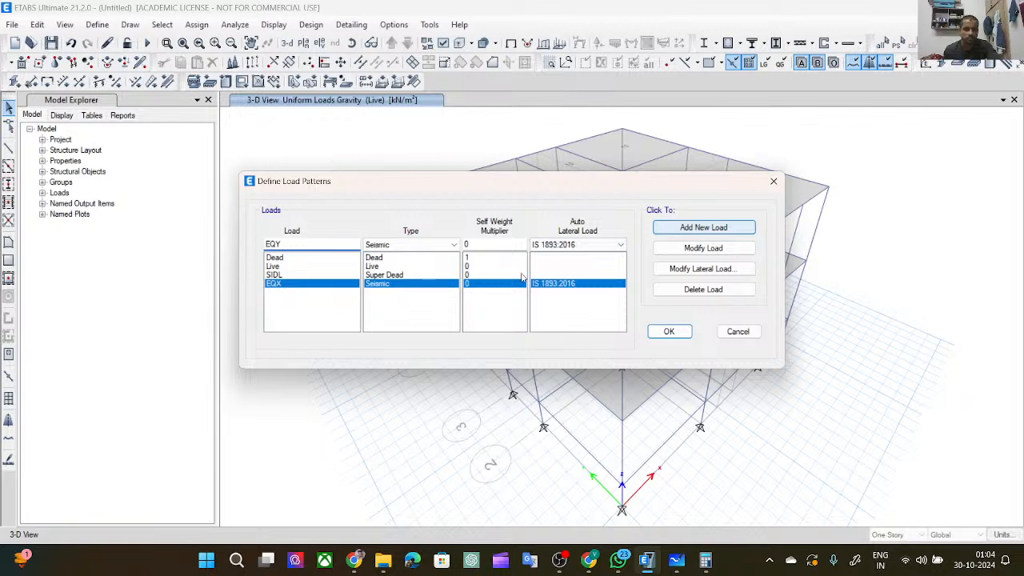
left_click(670, 229)
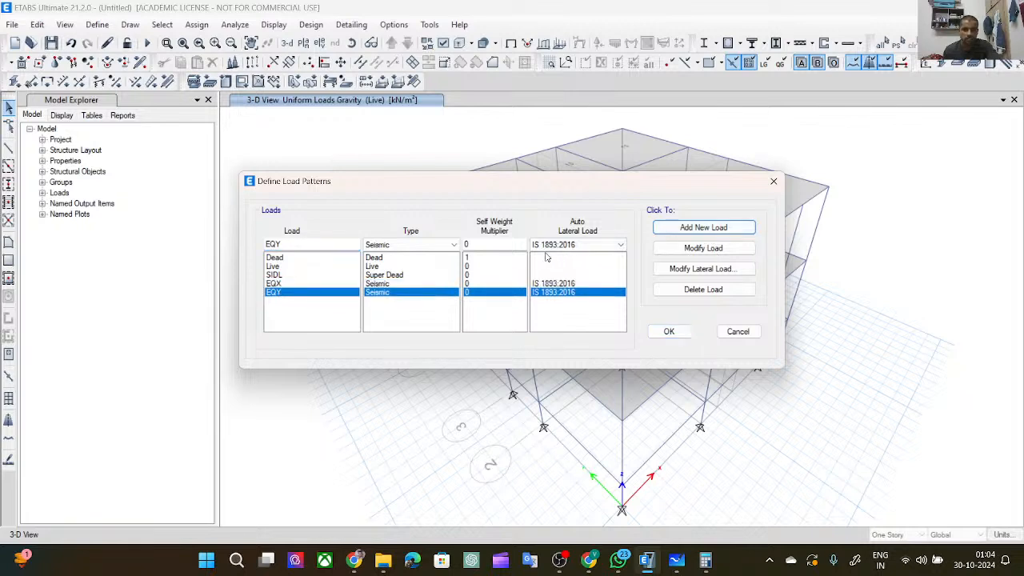
left_click(336, 244)
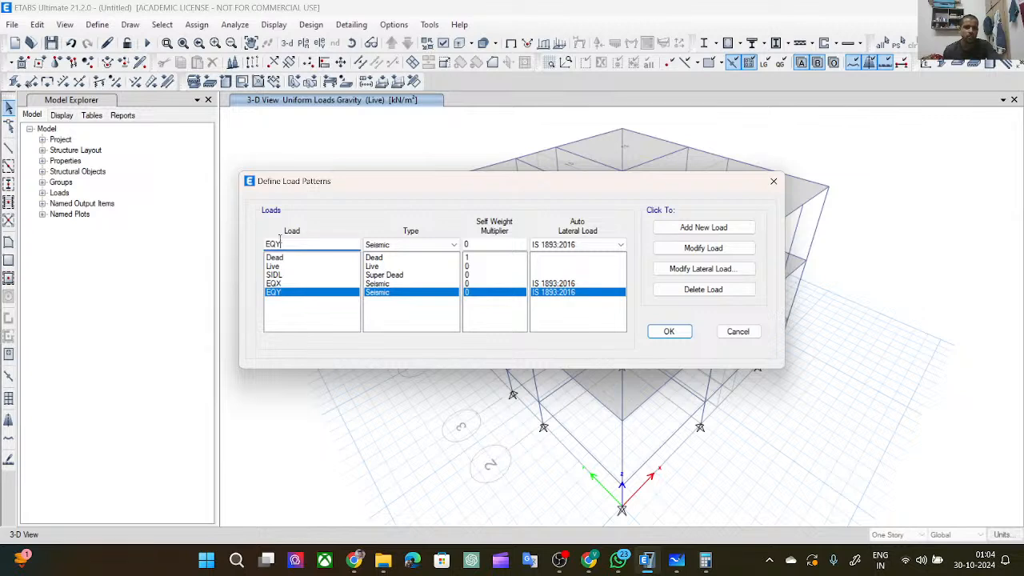
left_click_drag(279, 239, 254, 242)
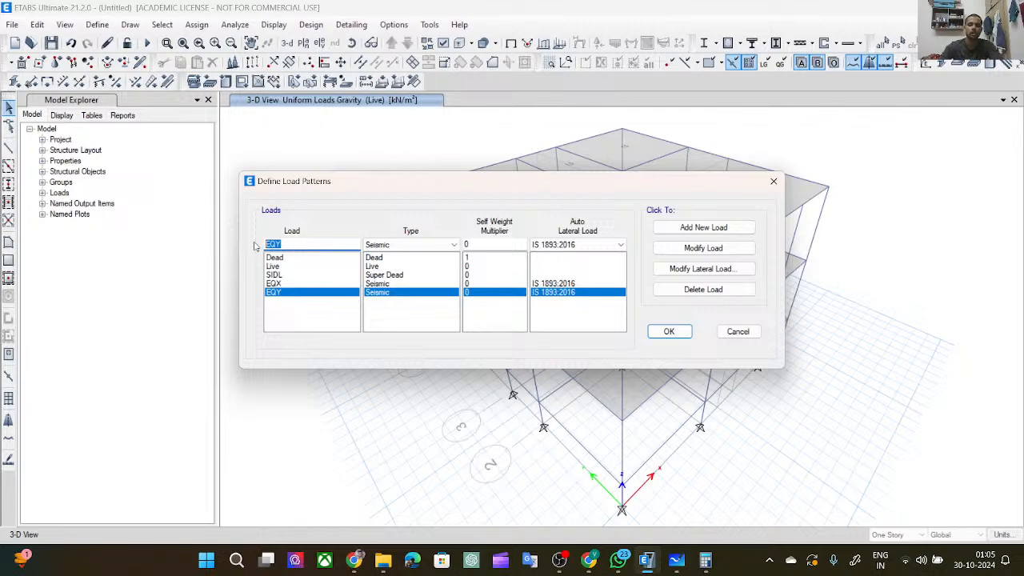
key("BackSpace")
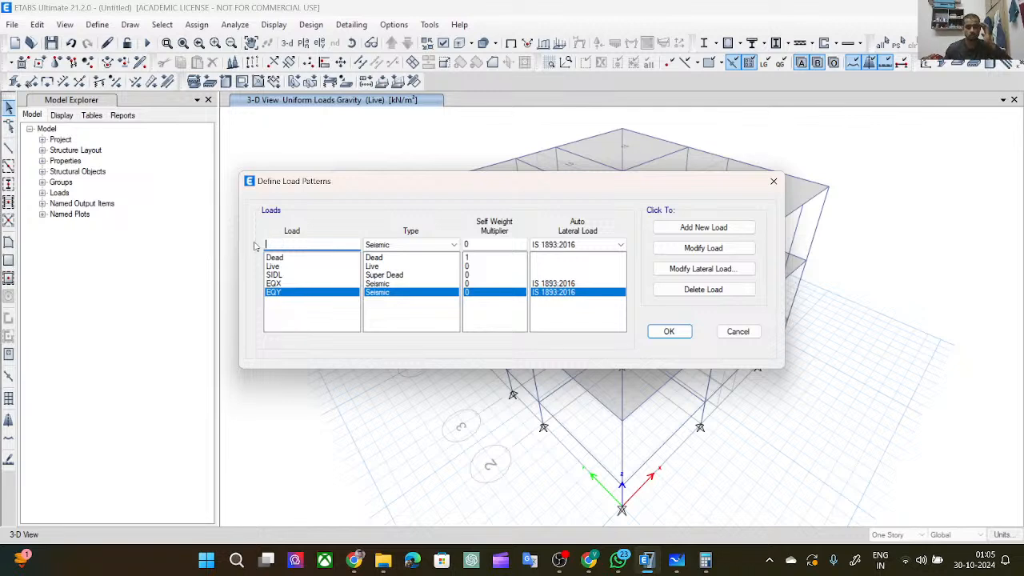
type("EQY")
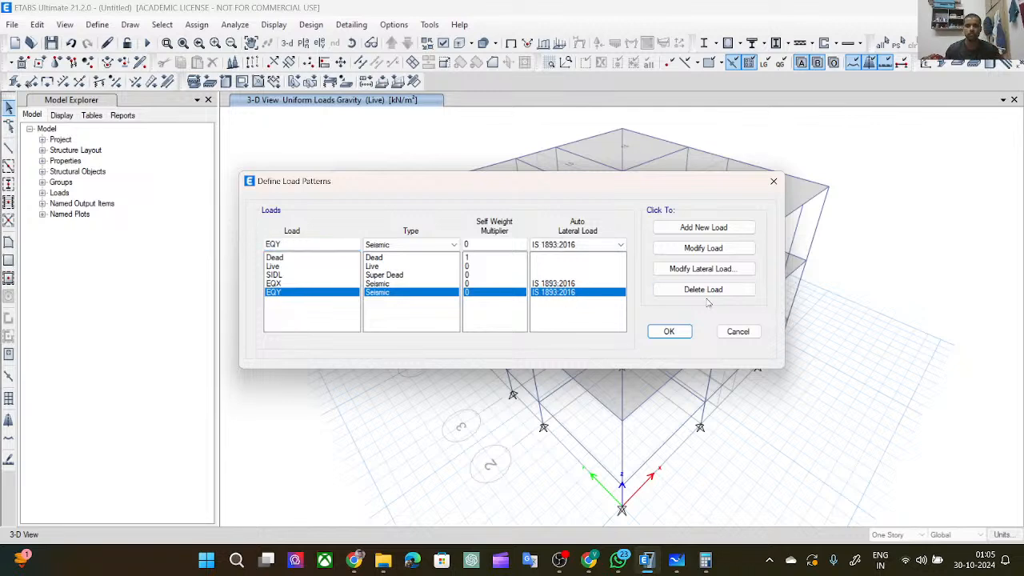
Open the EQX pattern's IS 1893:2016 lateral load settings and set the seismic zone factor to 0.24.
left_click(564, 283)
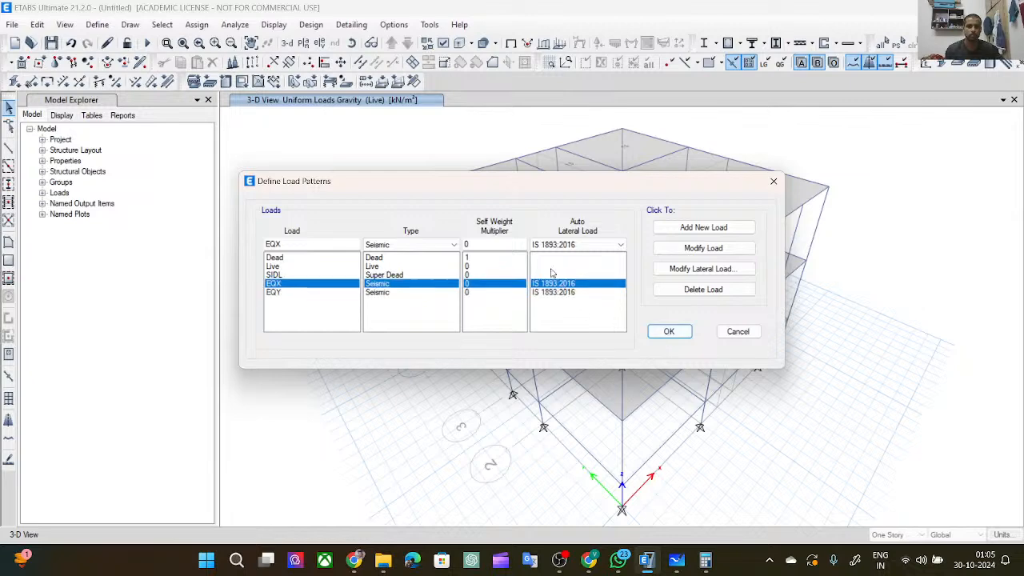
left_click(699, 269)
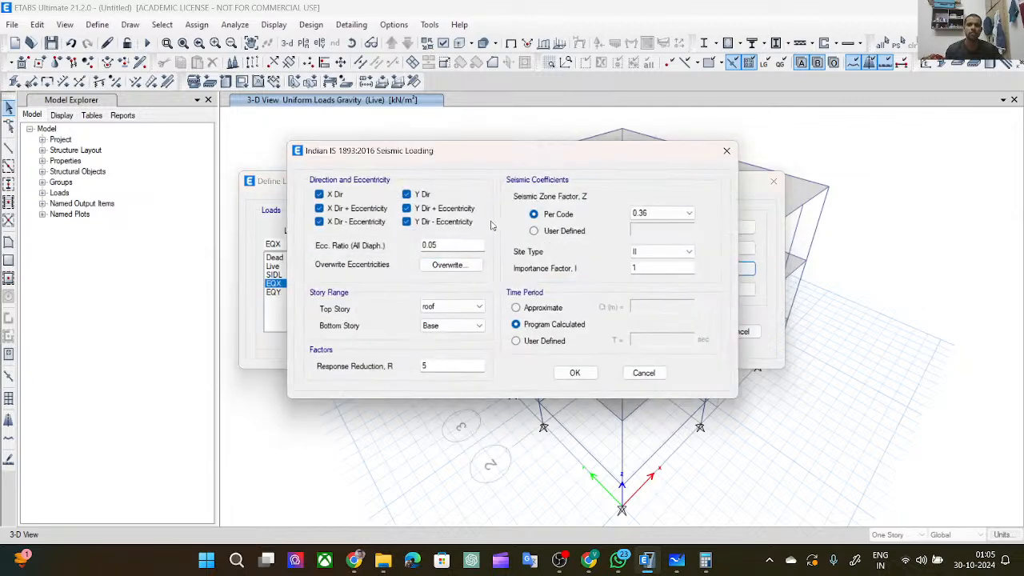
left_click(674, 214)
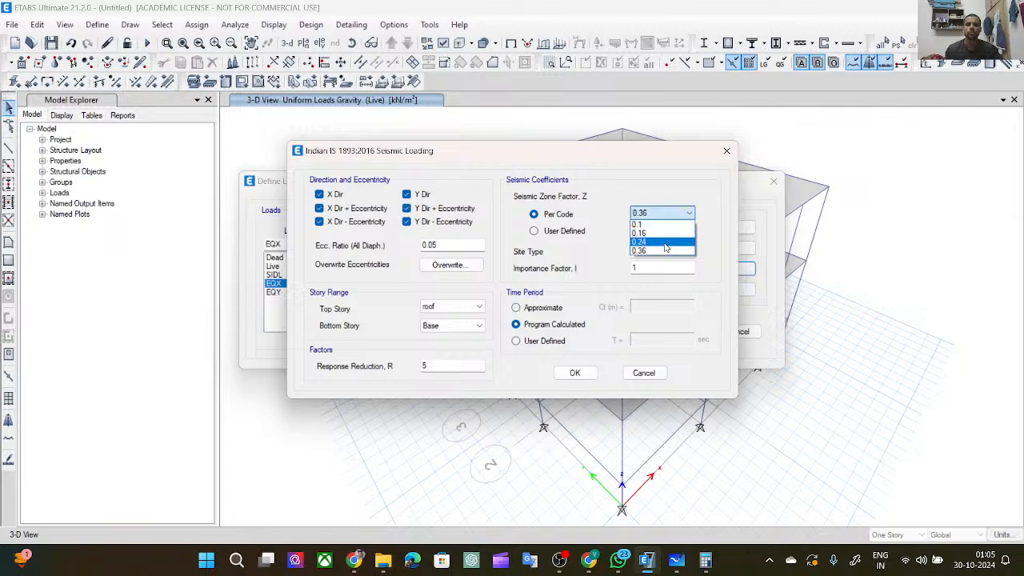
left_click(666, 239)
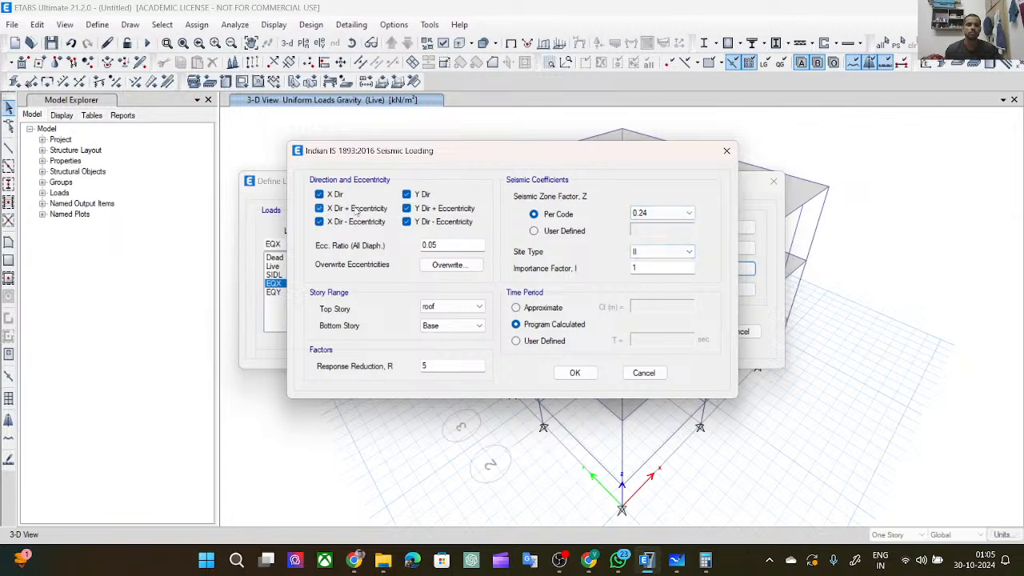
Restrict the EQX seismic loading to X Dir only, turning off all Y directions and both X eccentricity options.
left_click(406, 222)
left_click(406, 208)
left_click(407, 194)
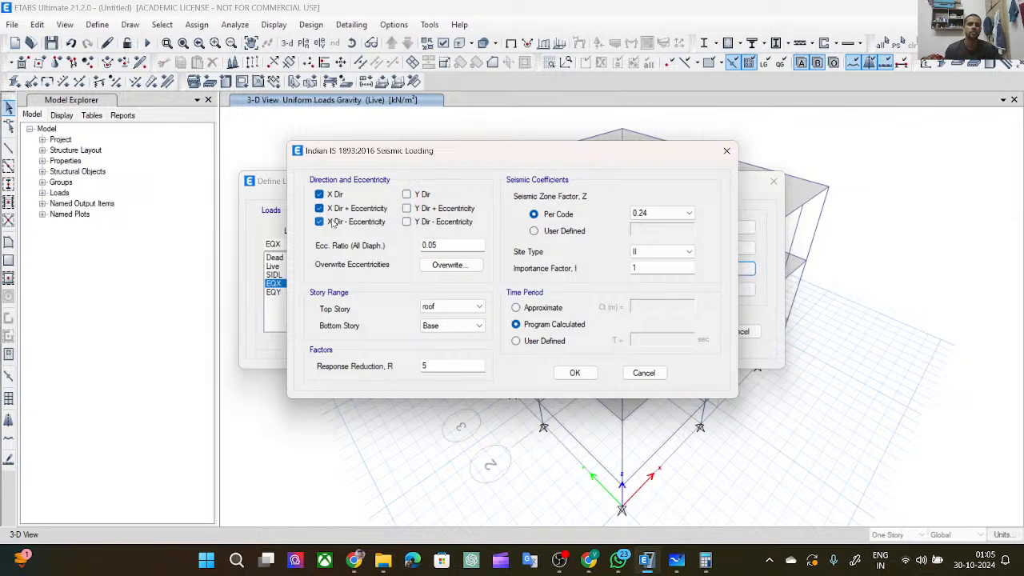
left_click(319, 222)
left_click(319, 209)
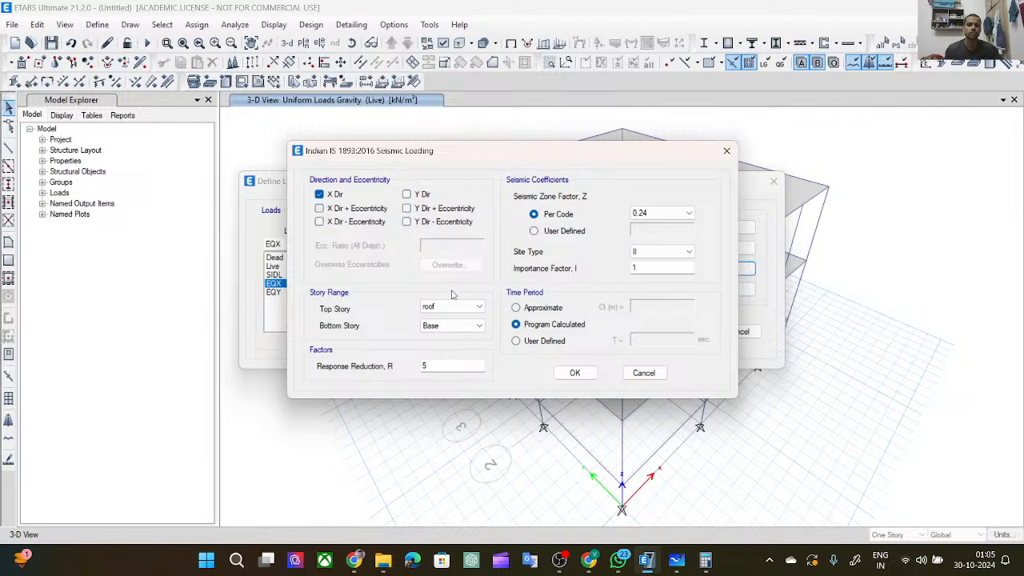
Set the bottom story of the EQX seismic load range to GL and accept the lateral load settings.
left_click(465, 333)
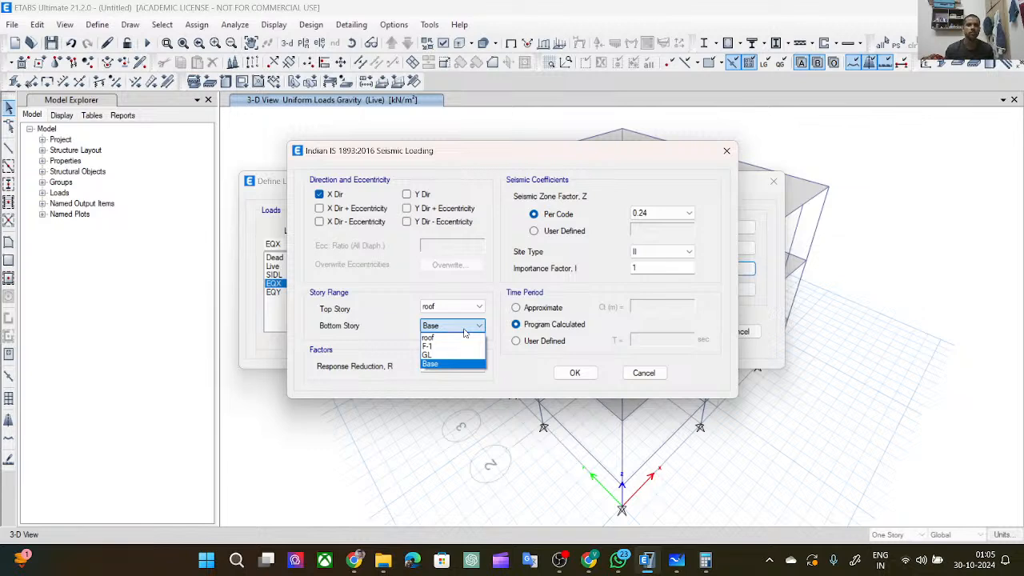
left_click(472, 331)
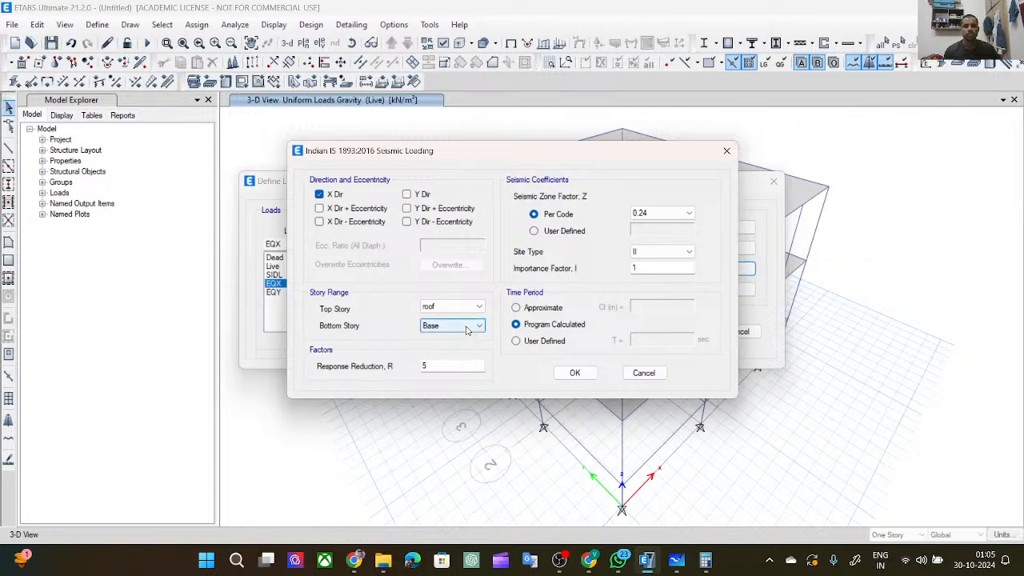
left_click(469, 331)
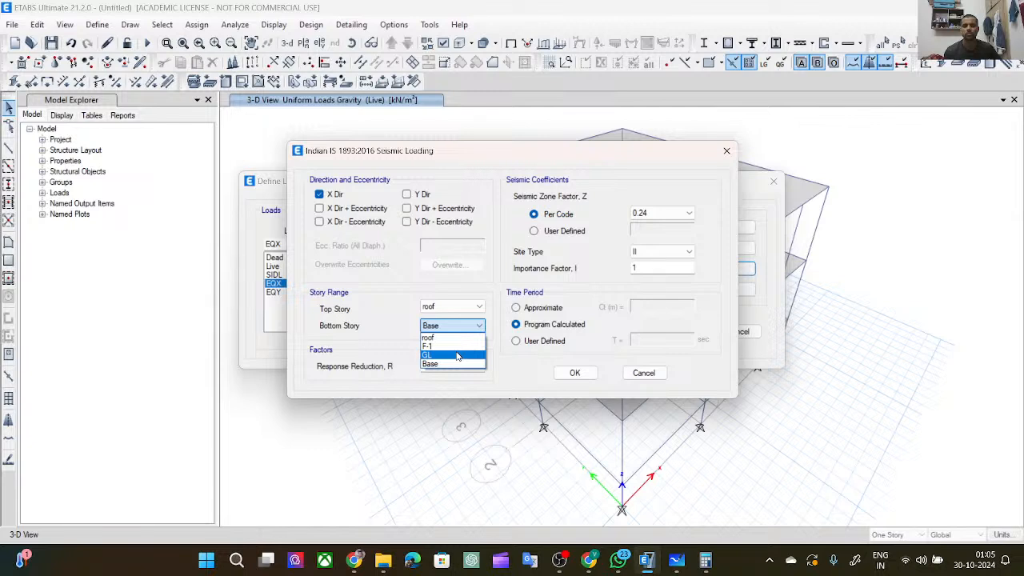
left_click(458, 356)
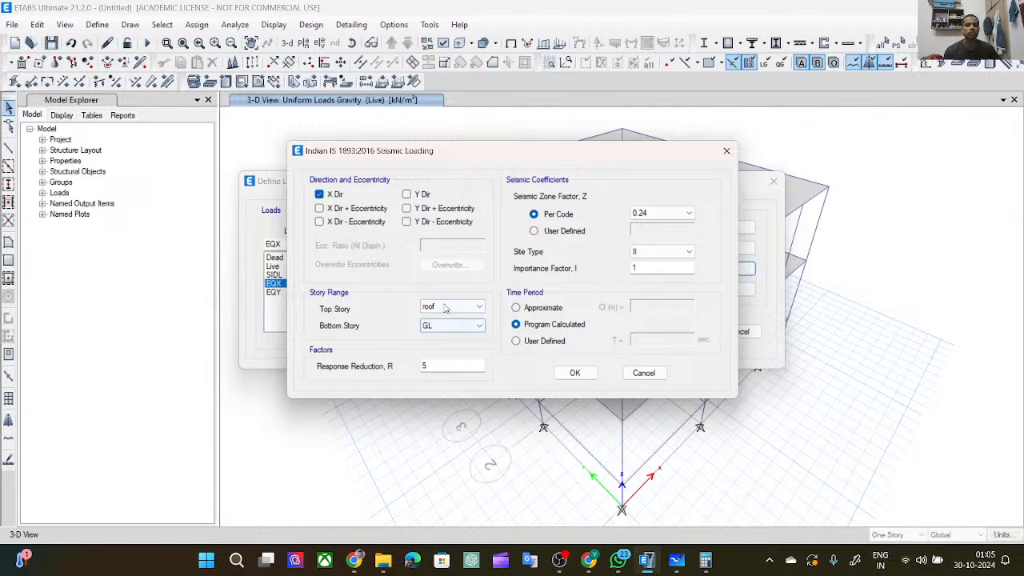
left_click(575, 374)
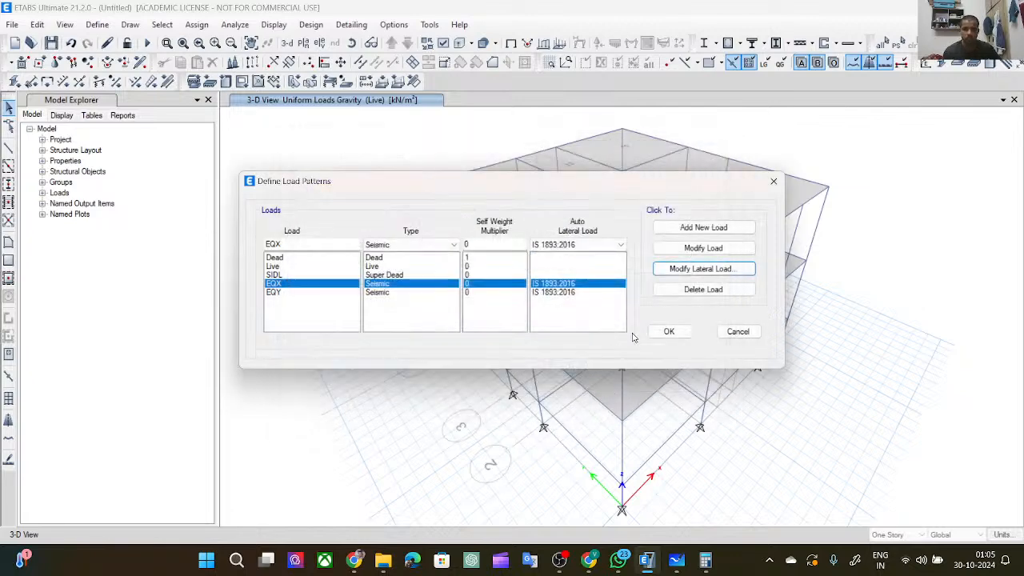
Open the EQY pattern's lateral load settings and turn off the eccentricity options for both directions.
left_click(588, 295)
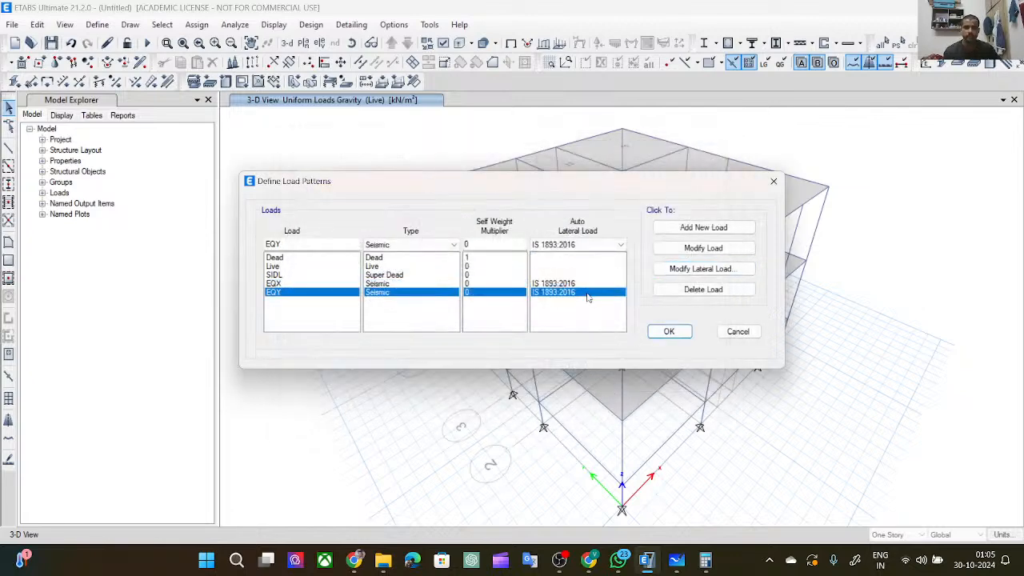
left_click(713, 269)
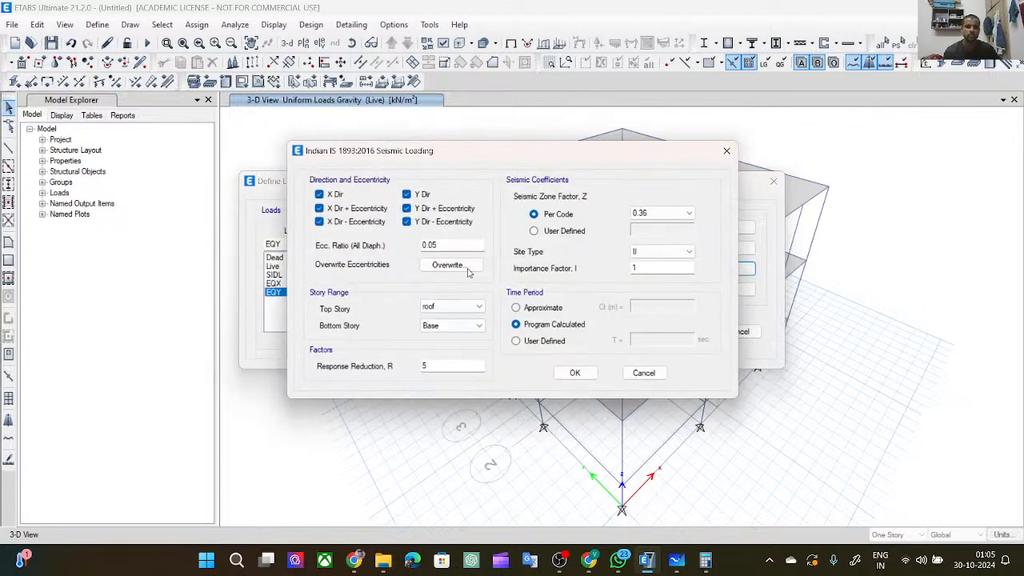
left_click(406, 221)
left_click(406, 208)
left_click(320, 222)
left_click(320, 208)
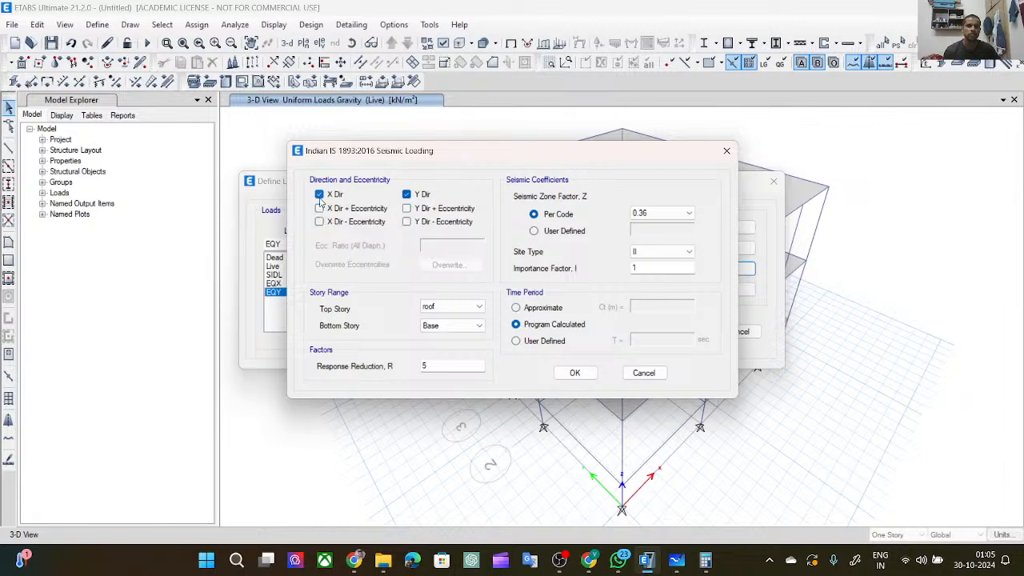
Leave only Y Dir active for EQY and set its seismic zone factor to 0.24.
left_click(650, 213)
left_click(647, 238)
left_click(652, 213)
left_click(654, 242)
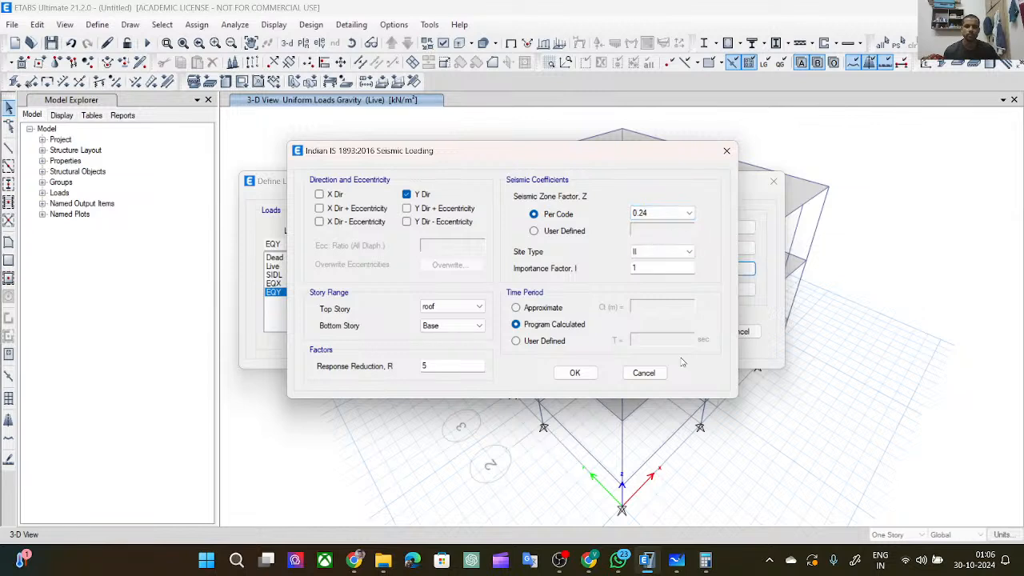
Choose the bottom story for the EQY seismic load range and accept the load pattern definitions.
left_click(441, 329)
left_click(438, 362)
left_click(583, 374)
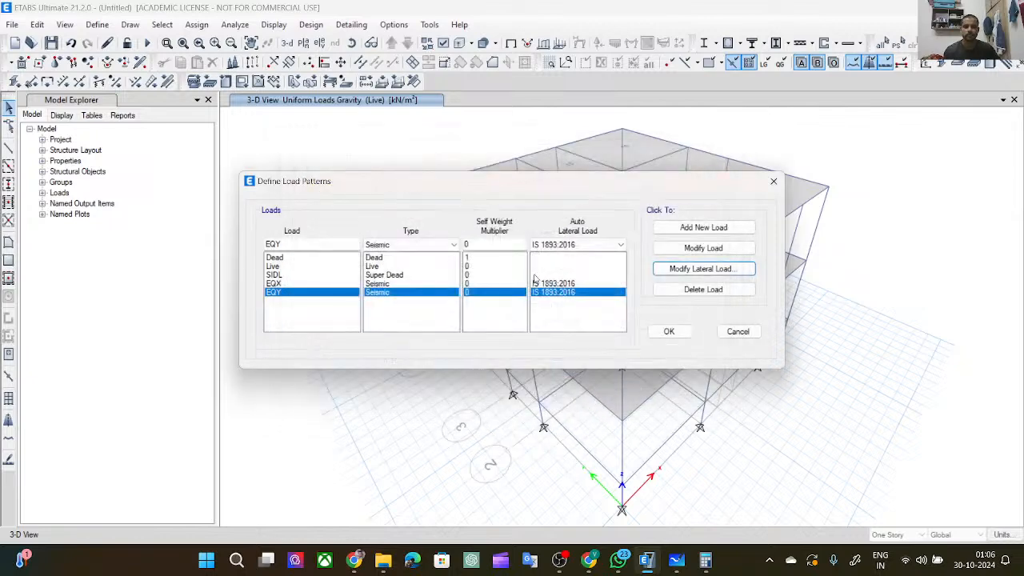
left_click(666, 332)
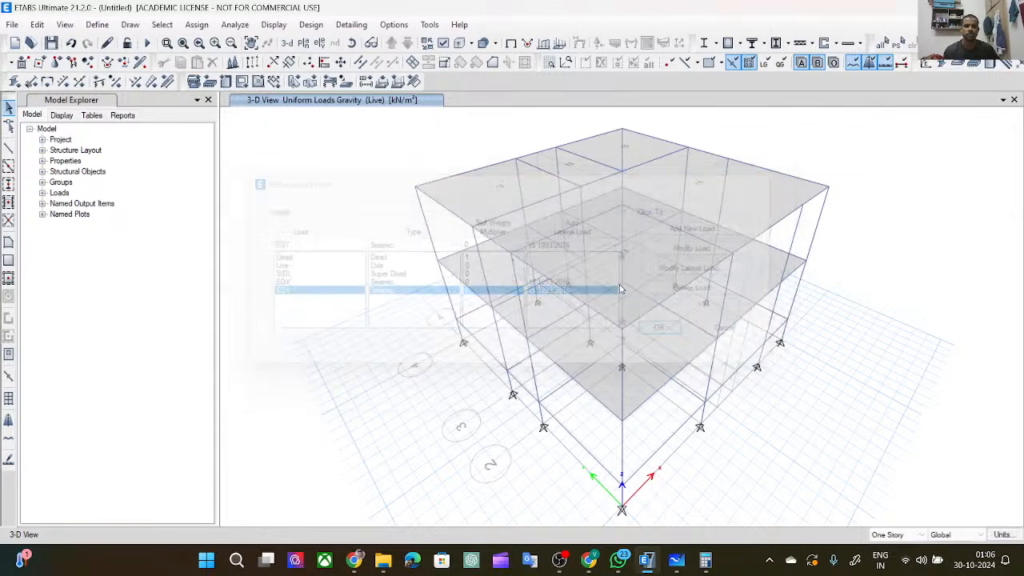
left_click(97, 24)
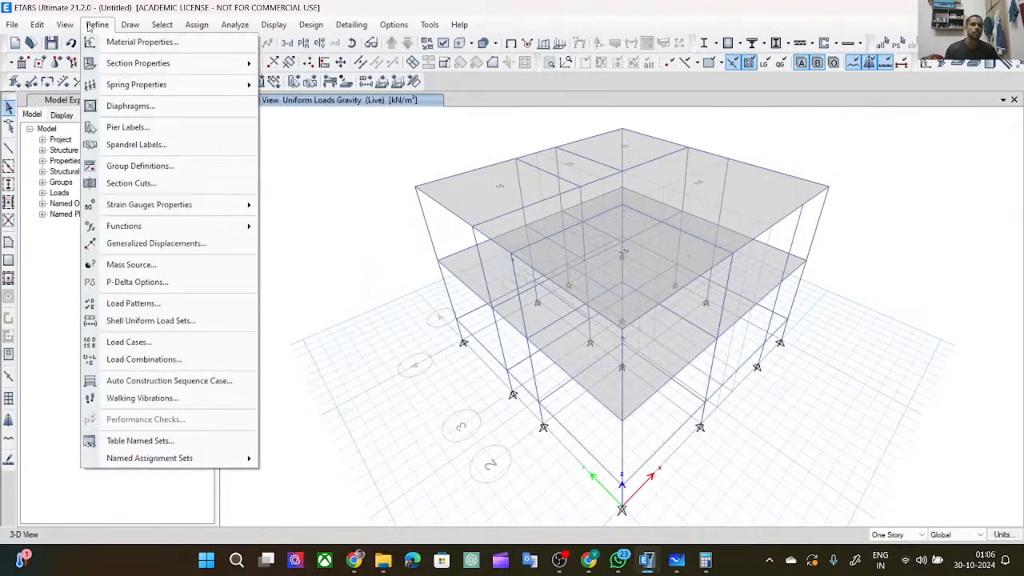
left_click(163, 323)
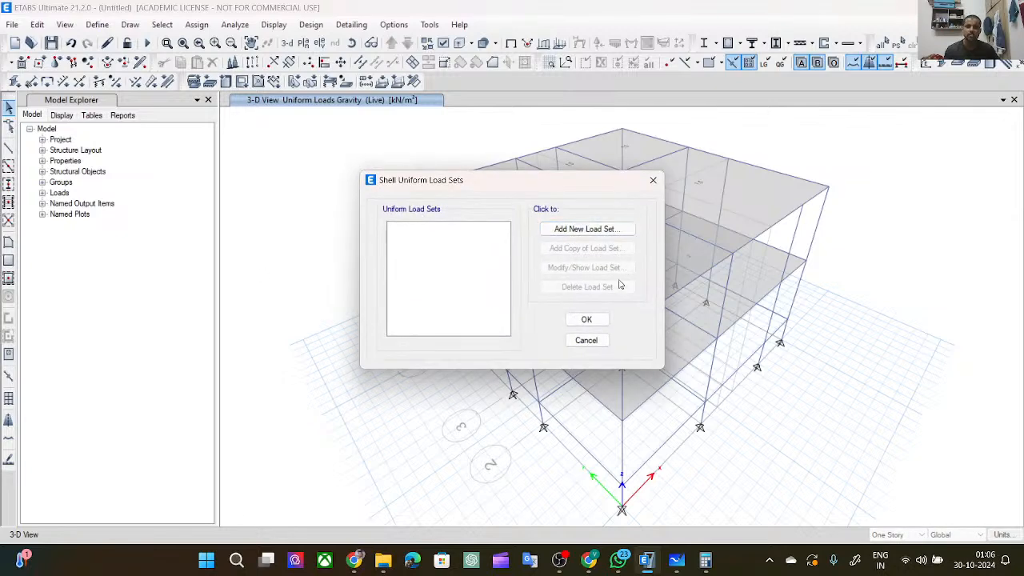
left_click(586, 340)
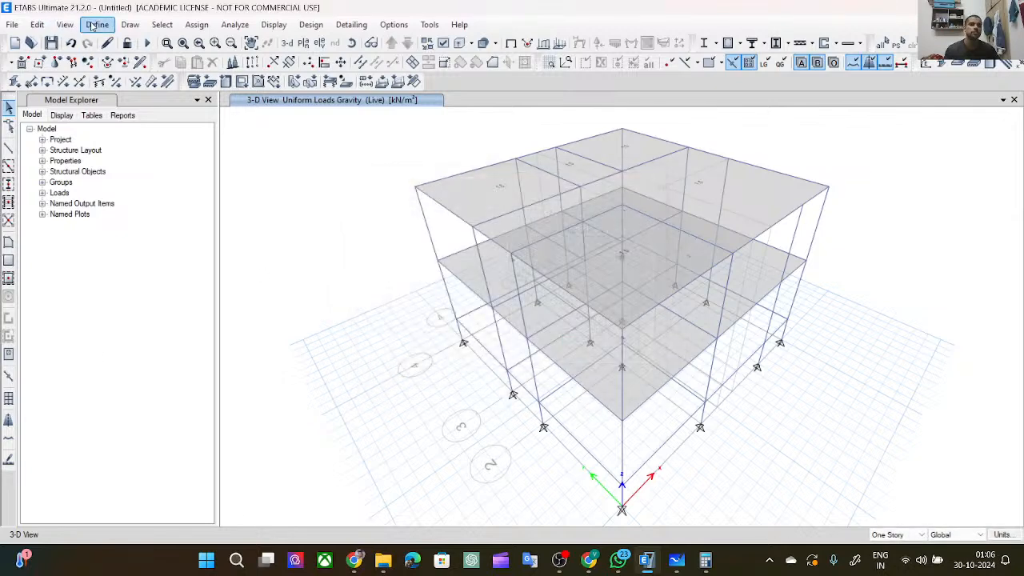
Review the Dead and Live load case definitions, including case type, P-Delta settings and applied loads, without changing them.
left_click(96, 25)
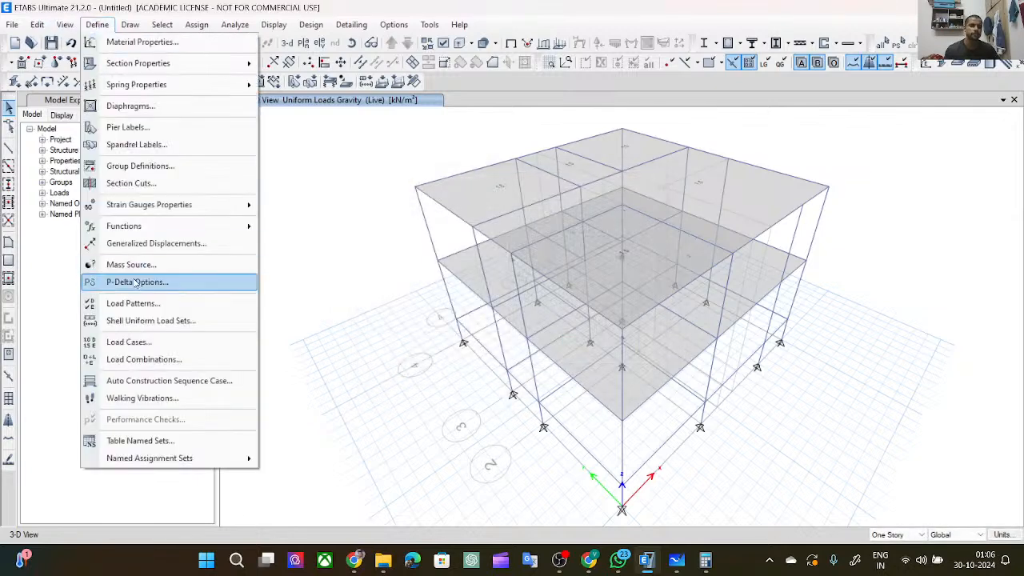
left_click(128, 342)
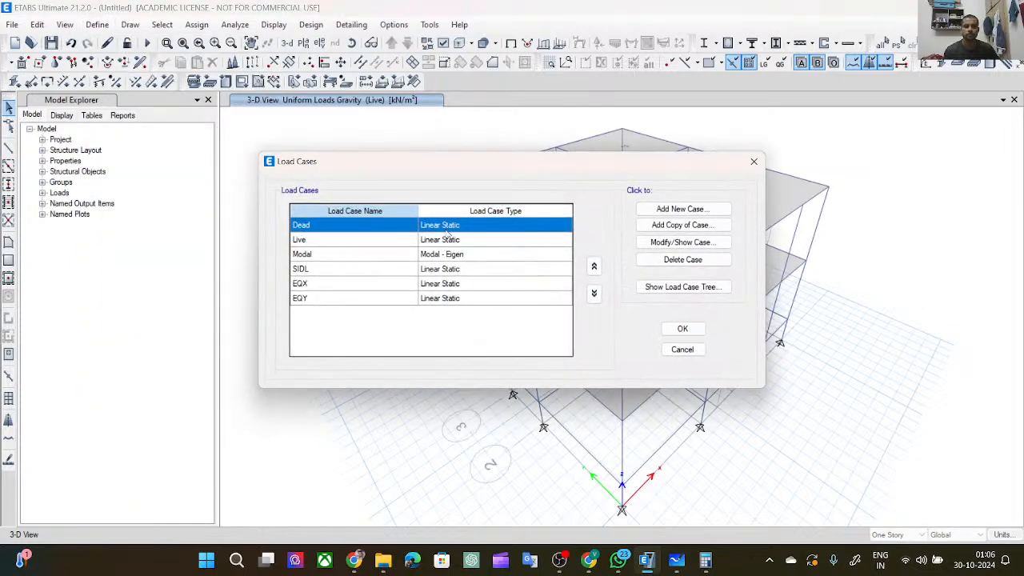
left_click(676, 243)
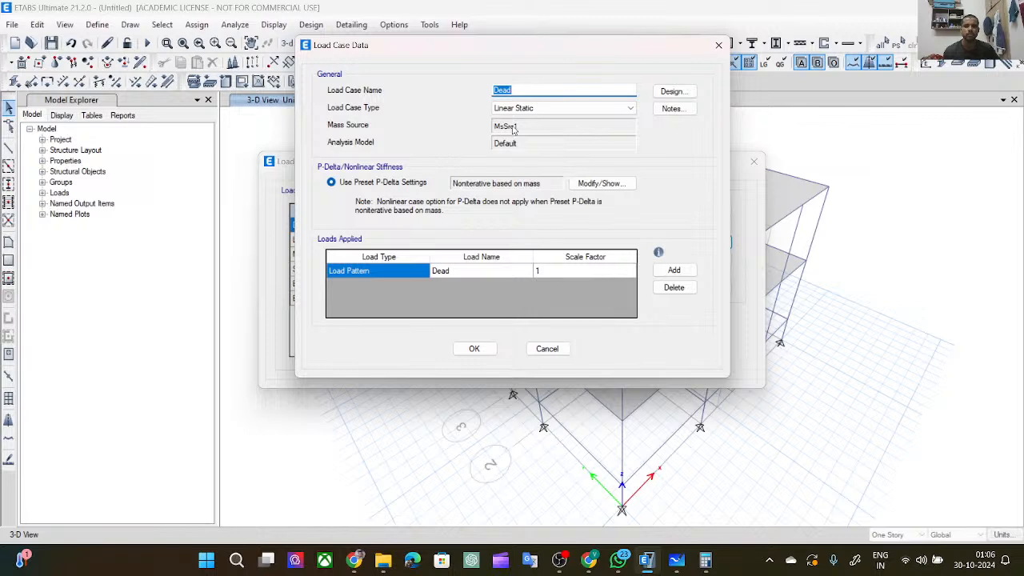
left_click(549, 110)
left_click(549, 112)
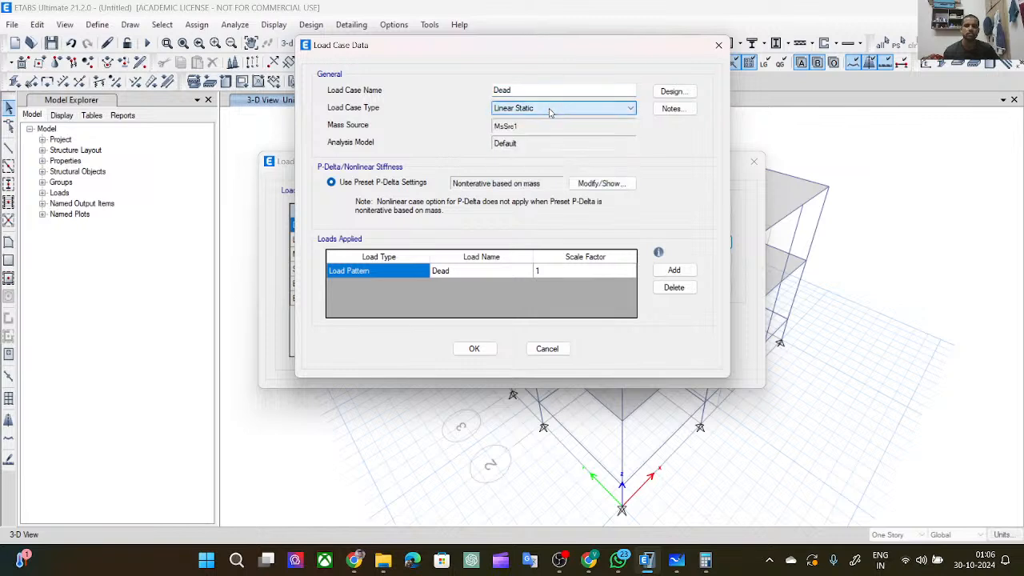
left_click(552, 352)
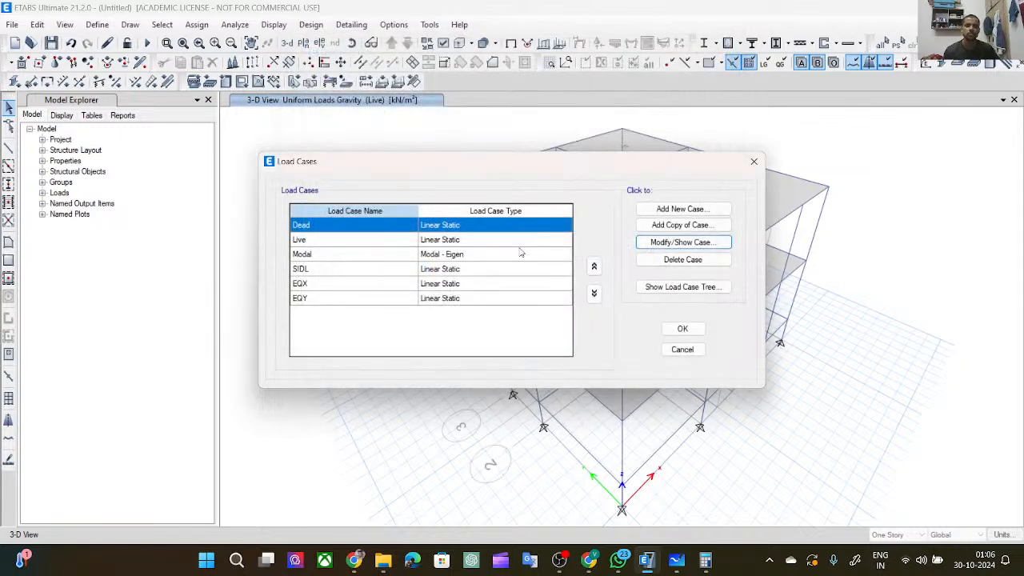
left_click(364, 241)
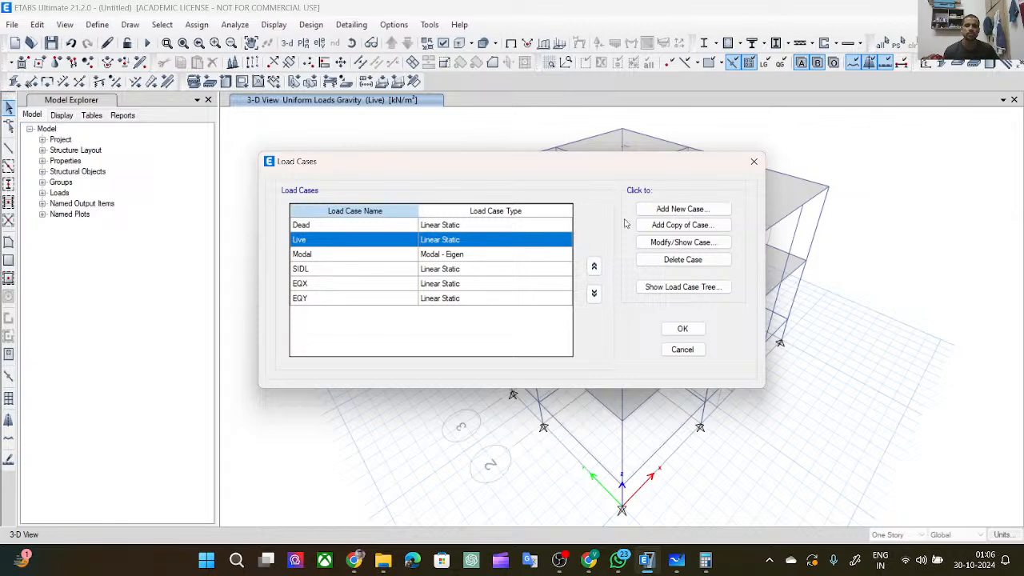
left_click(654, 242)
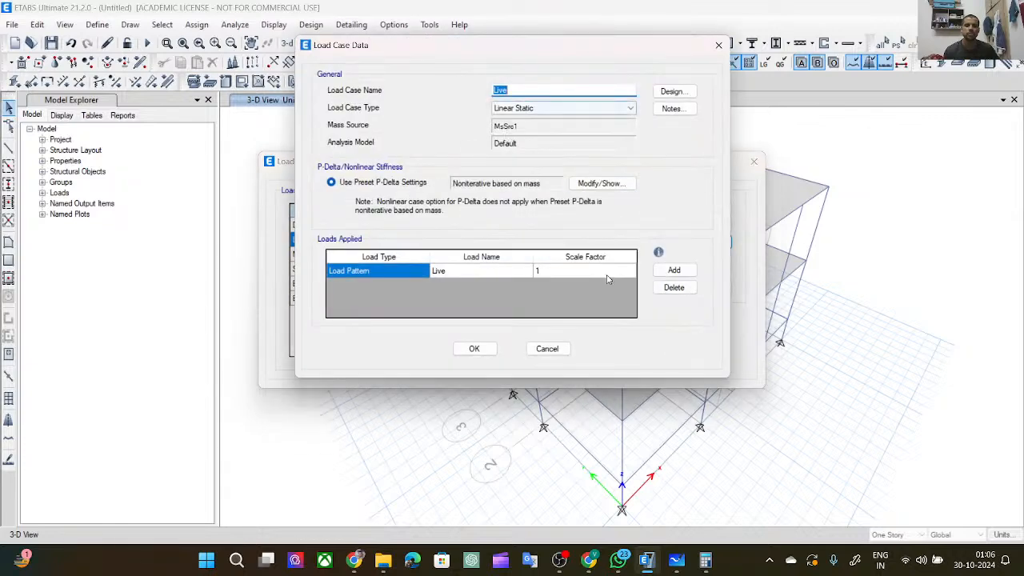
left_click(547, 349)
Open the Modal load case and change its subtype to Ritz.
left_click(334, 255)
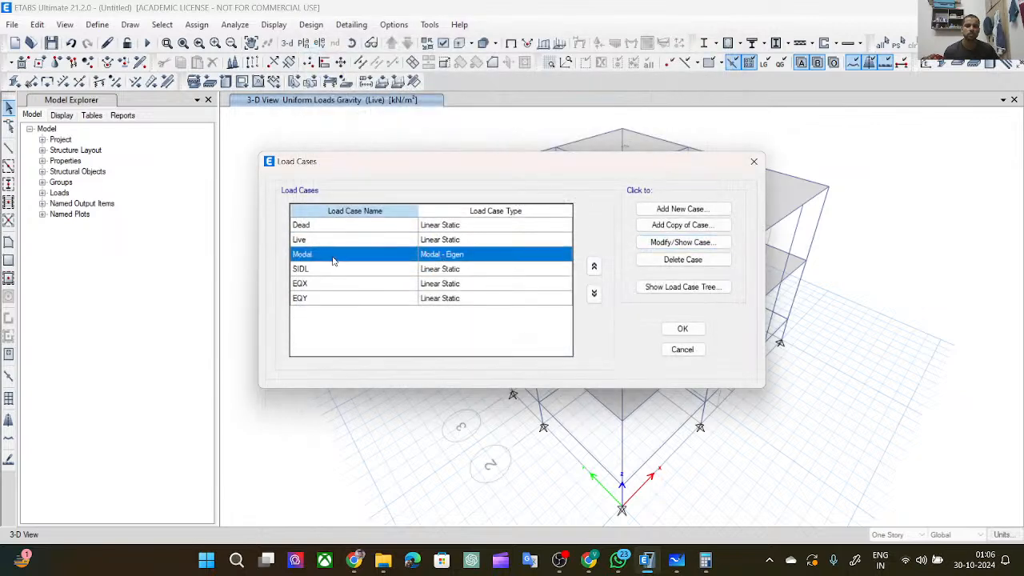
left_click(681, 242)
left_click(460, 109)
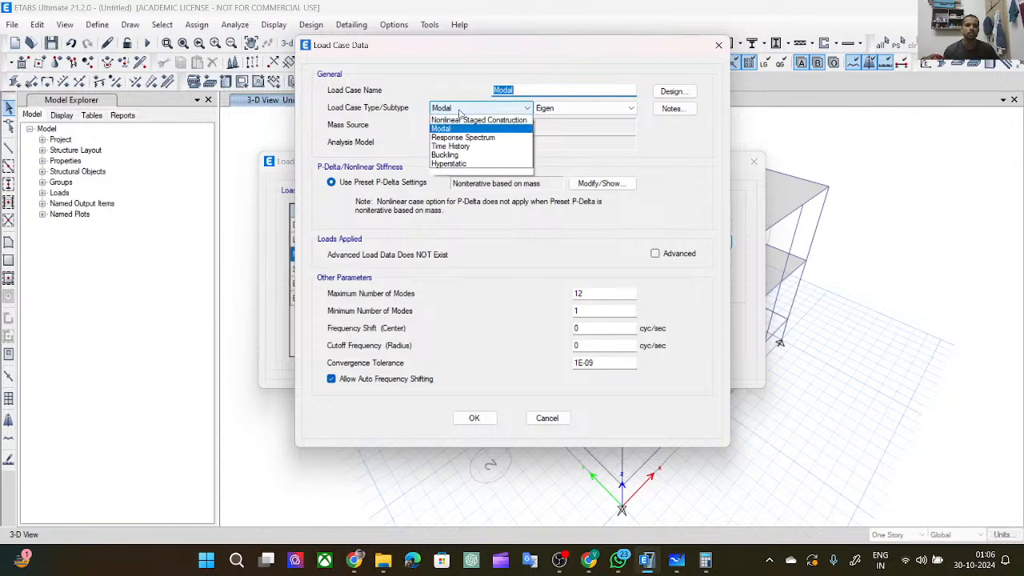
left_click(460, 112)
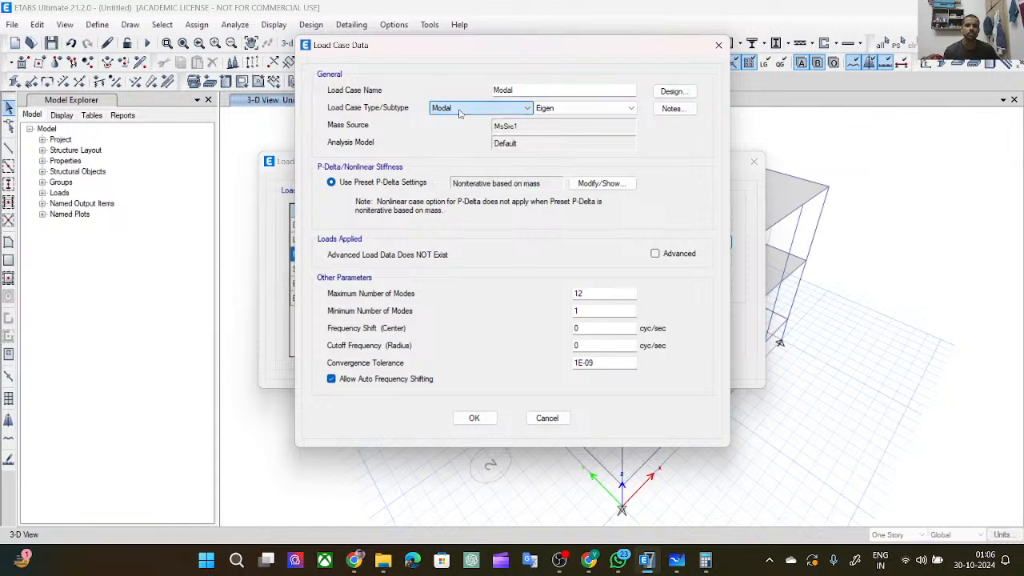
left_click(578, 108)
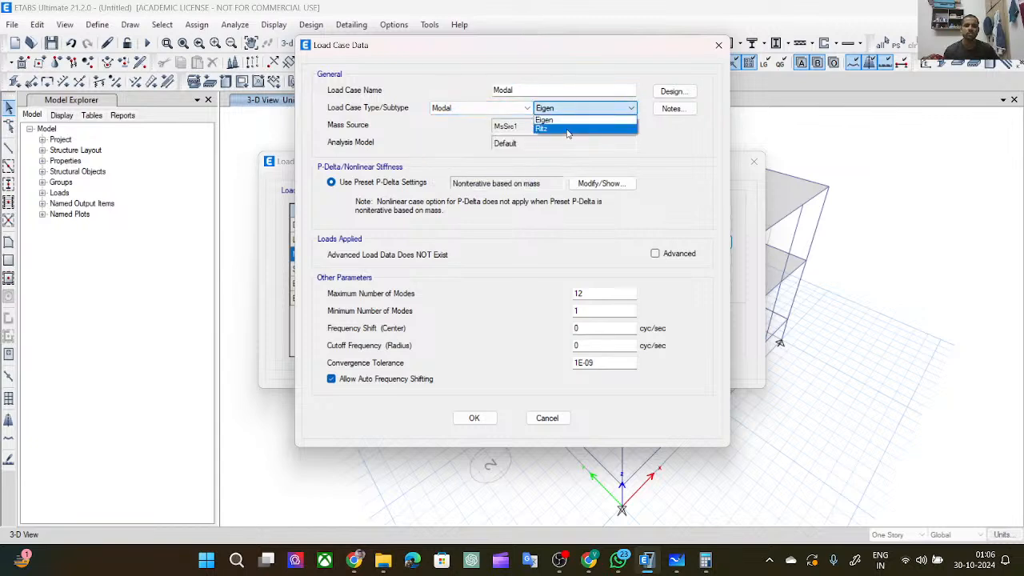
left_click(567, 130)
Add an applied load of type Acceleration in the UX direction to the Modal case.
left_click(674, 272)
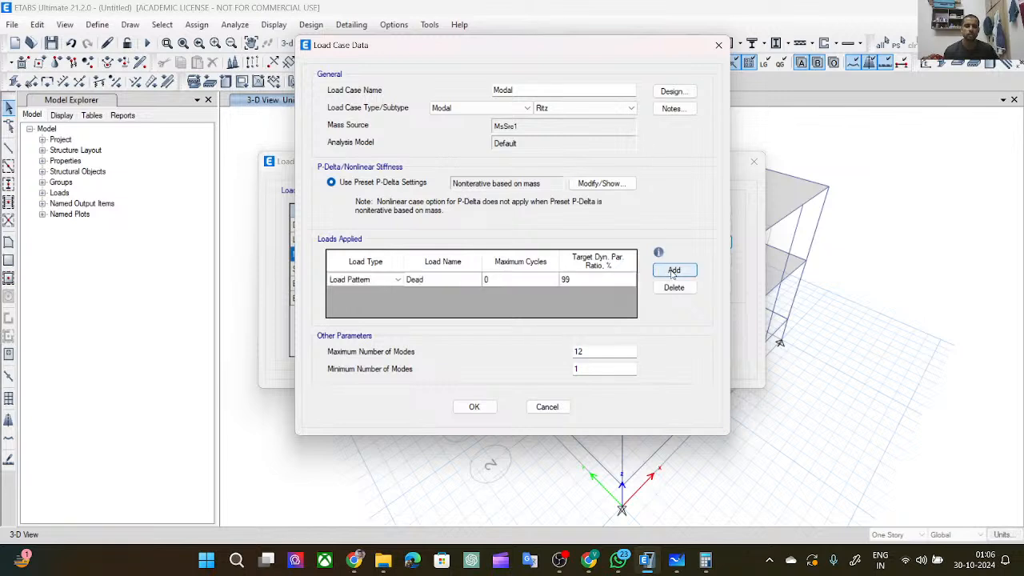
left_click(382, 280)
left_click(383, 281)
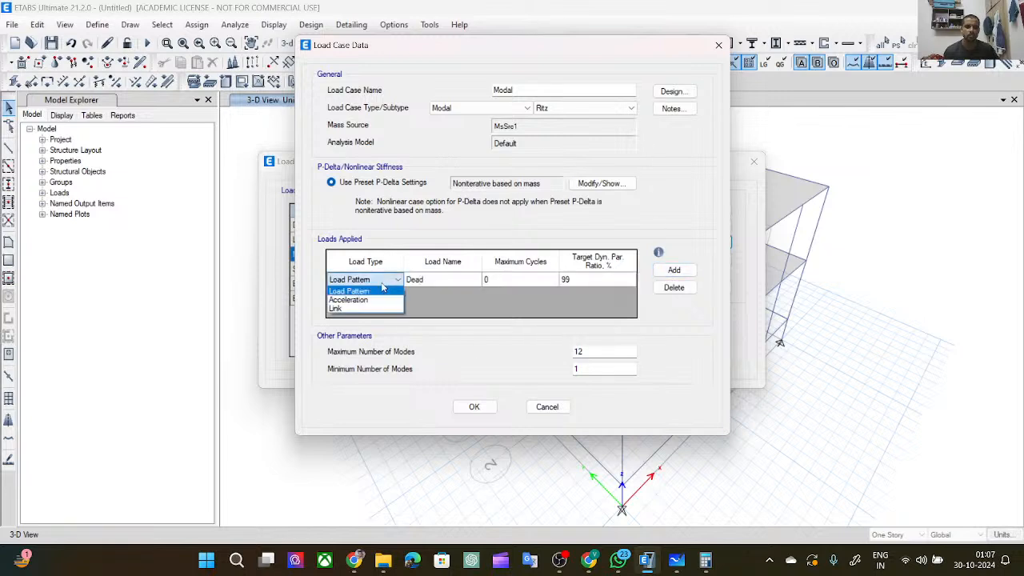
left_click(373, 301)
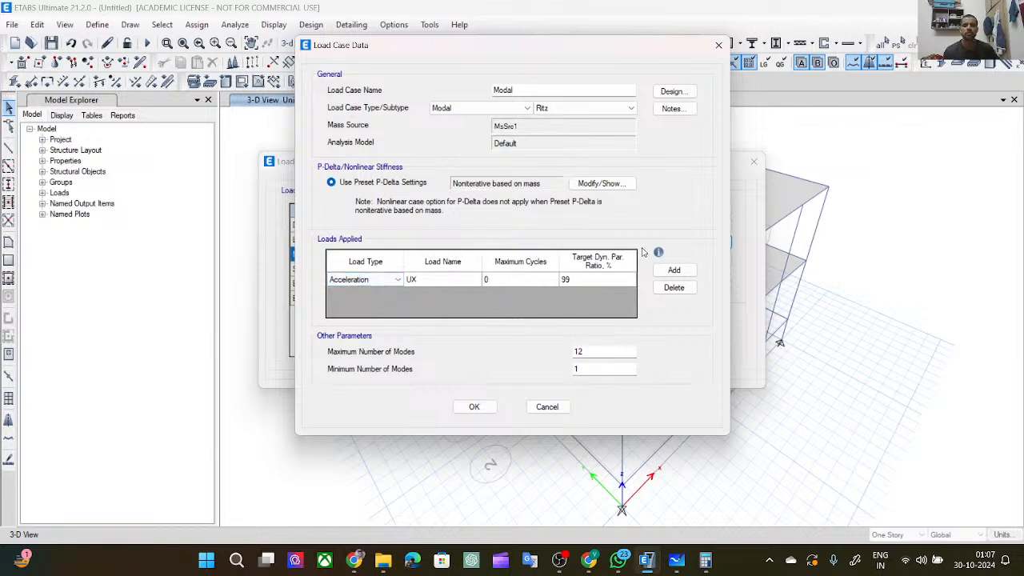
Add a second applied load of type Acceleration in the UY direction to the Modal case.
left_click(673, 271)
left_click(376, 294)
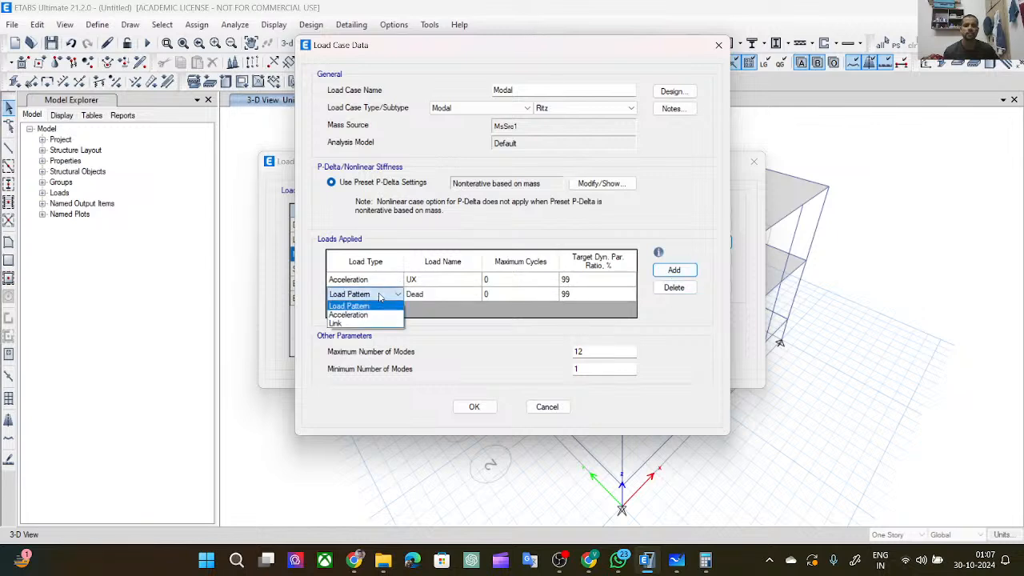
left_click(370, 319)
left_click(432, 296)
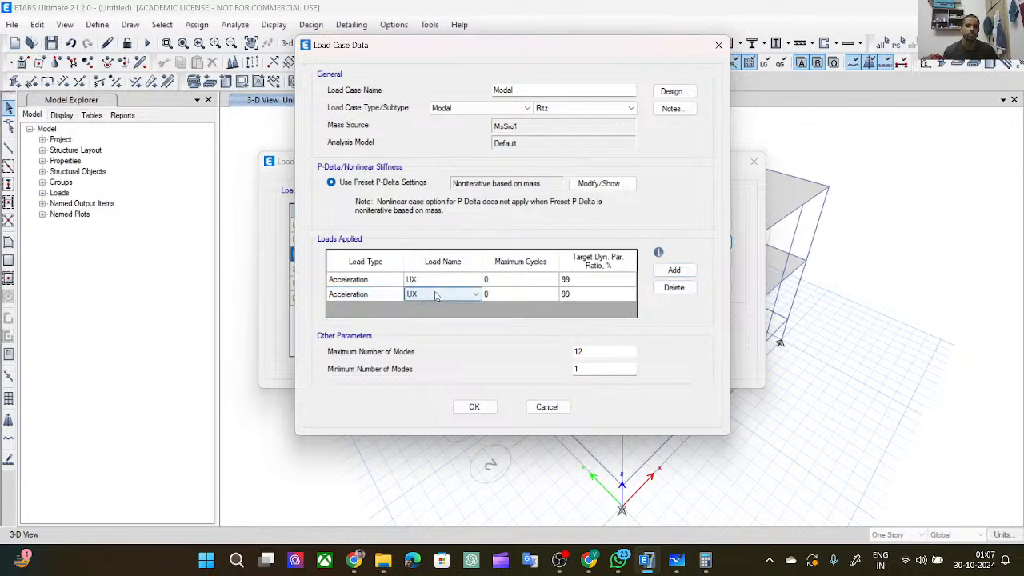
left_click(432, 295)
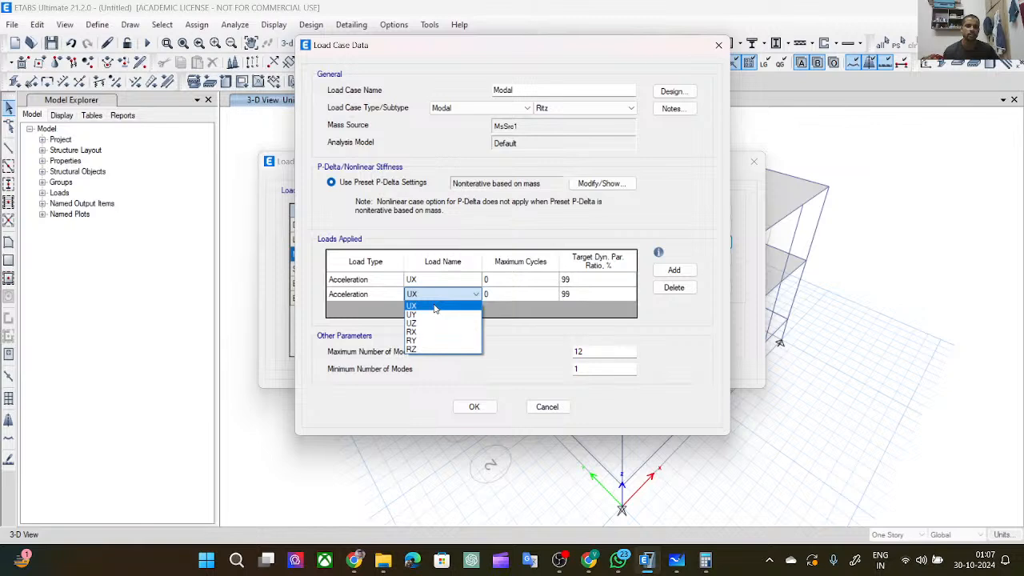
left_click(433, 315)
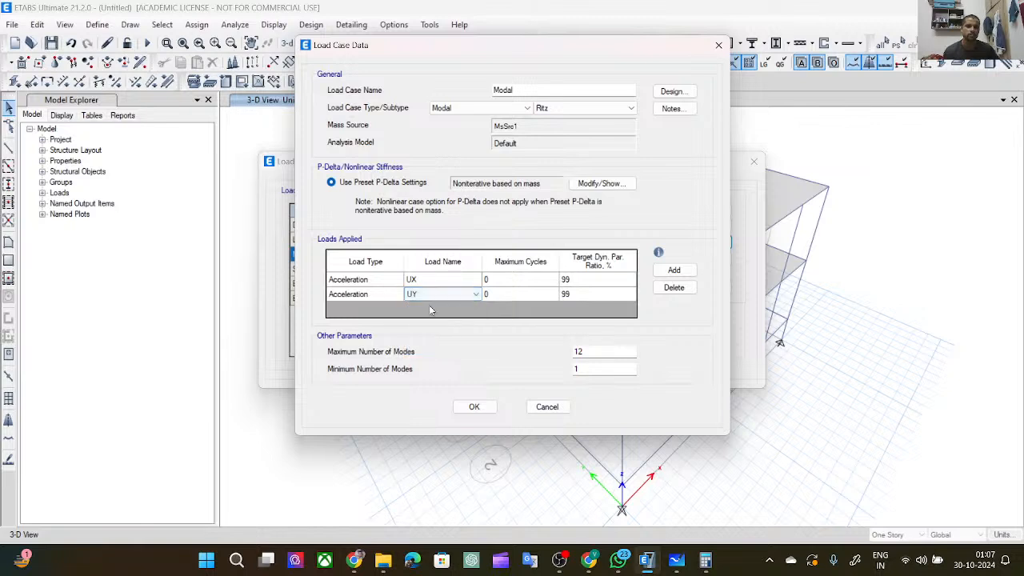
Check the Modal case's cycle, participation ratio and preset P-Delta settings, keep them as they are, and accept the case.
left_click(595, 279)
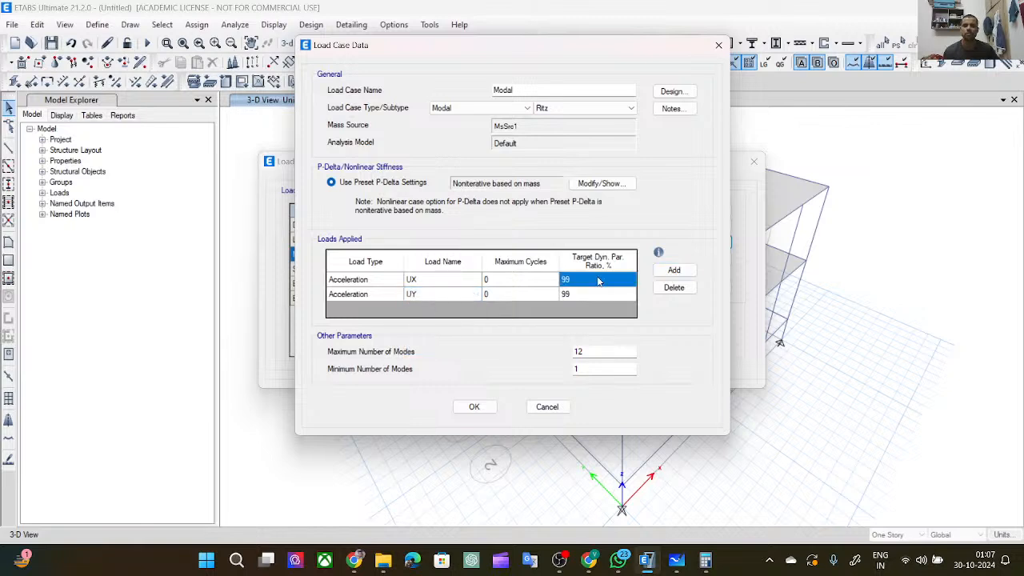
left_click(596, 279)
left_click(530, 278)
left_click(530, 278)
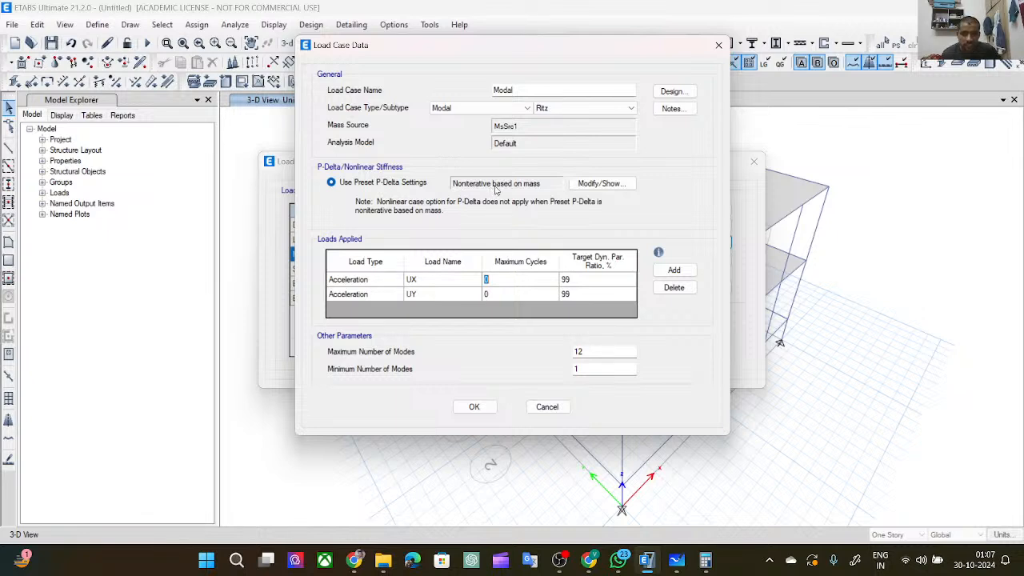
left_click(588, 185)
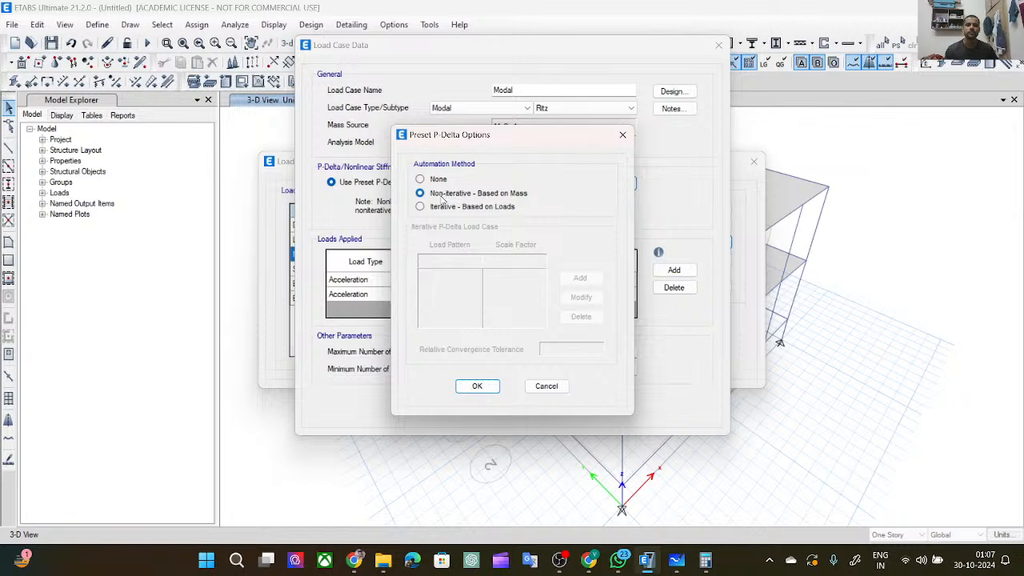
left_click(477, 386)
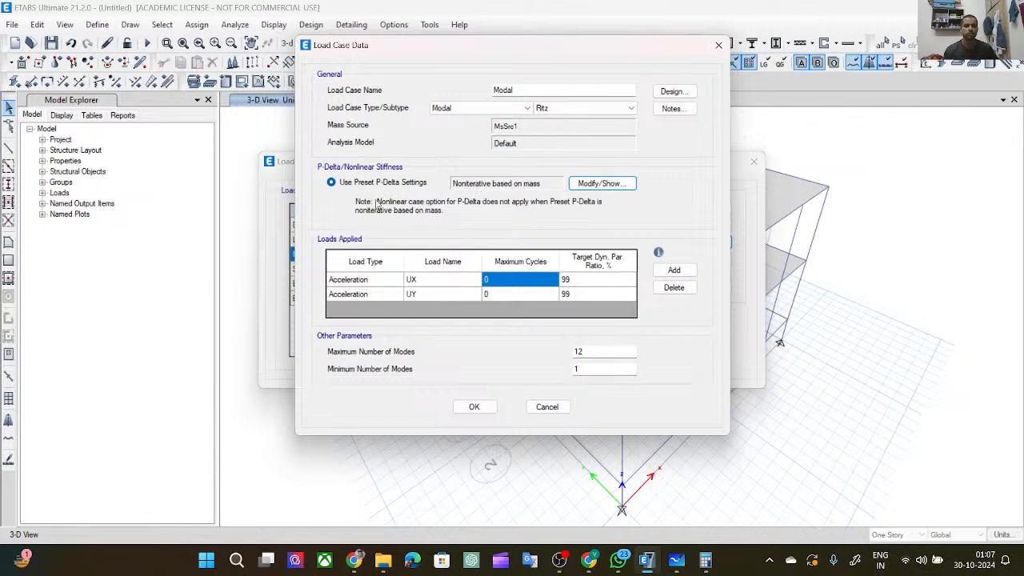
left_click(472, 408)
Review the SIDL and EQX load case definitions, including case type and applied load pattern, without changing them.
left_click(344, 272)
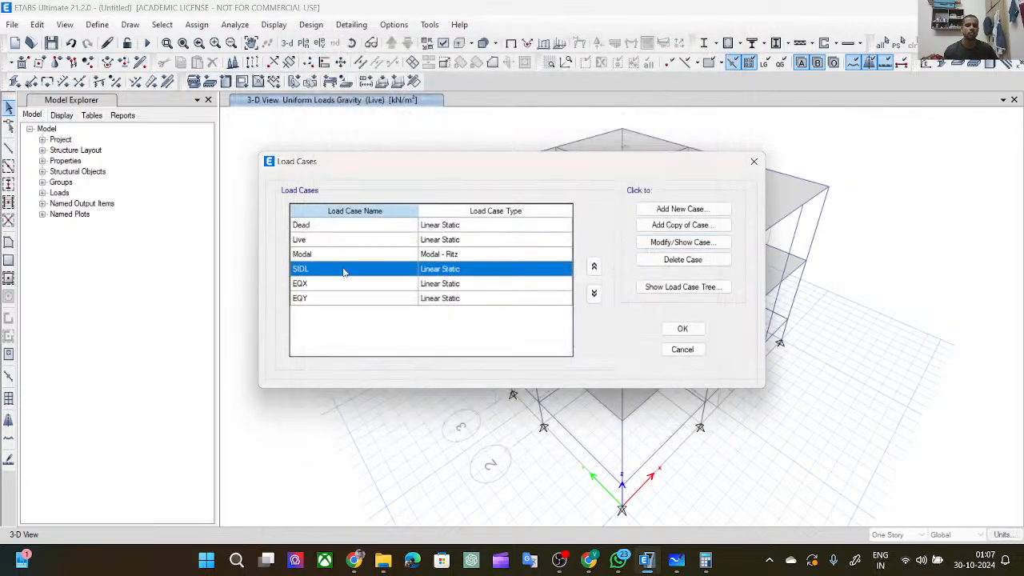
left_click(656, 242)
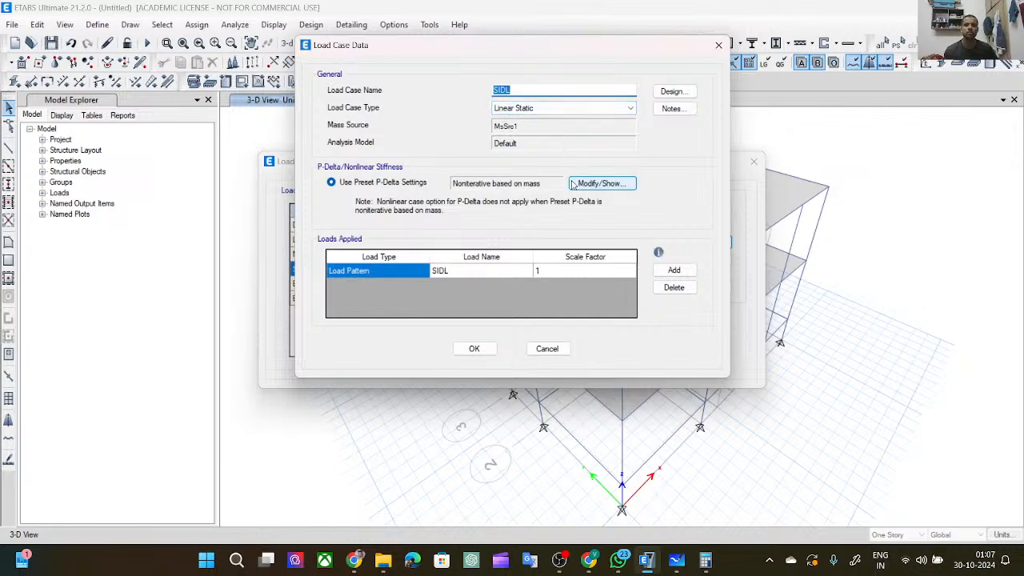
left_click(547, 348)
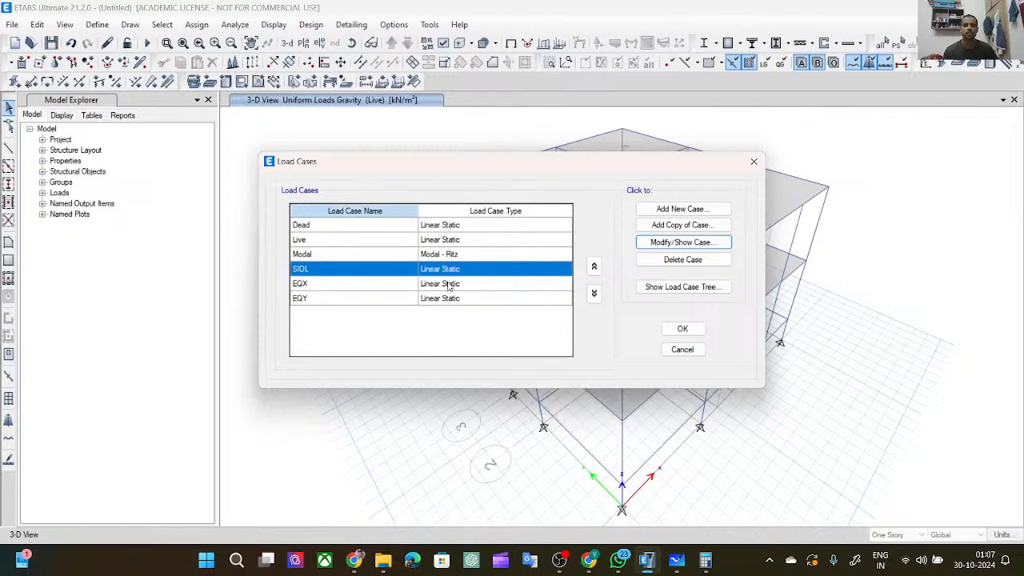
left_click(450, 285)
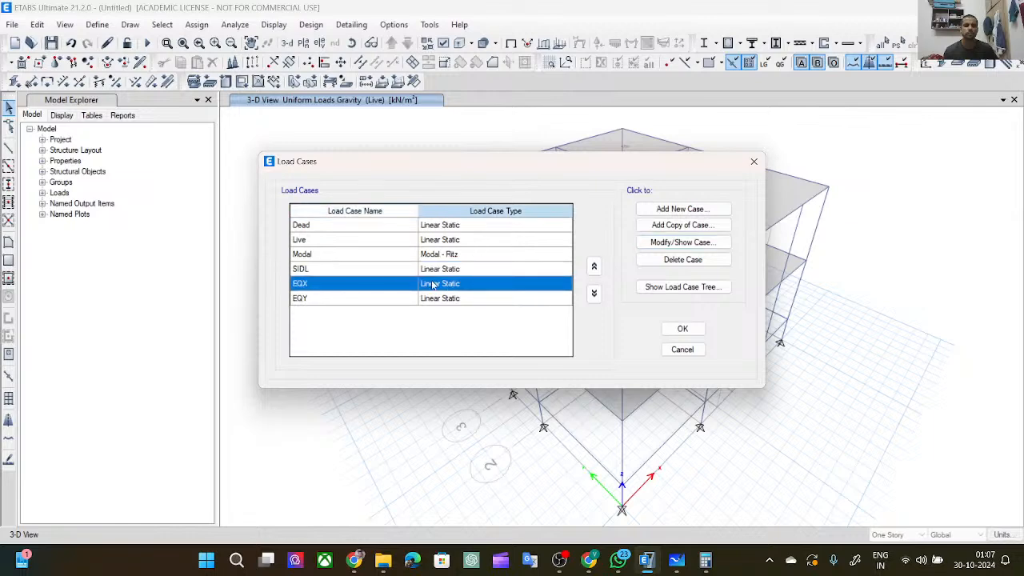
left_click(668, 244)
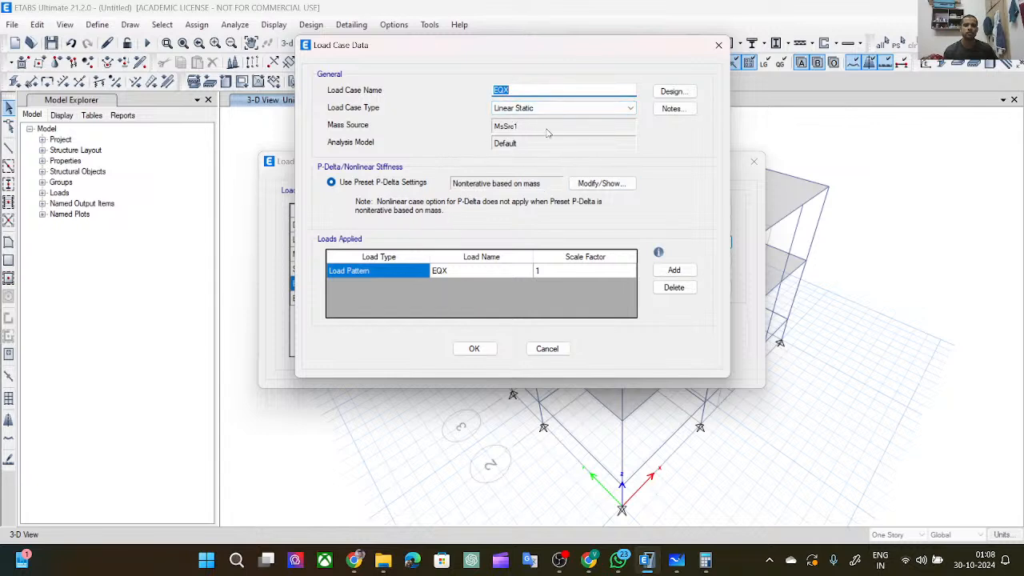
left_click(483, 279)
left_click(513, 272)
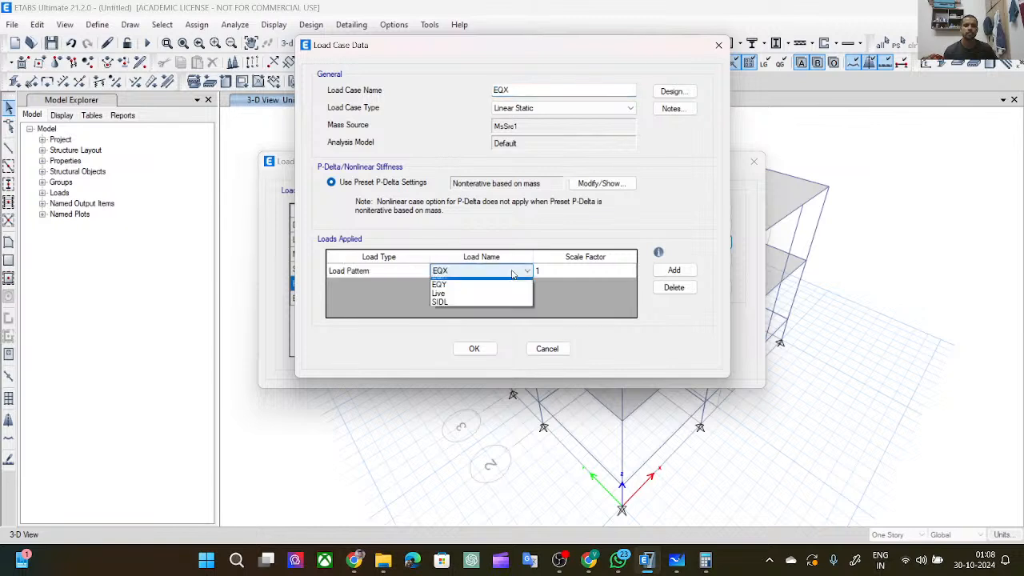
left_click(513, 275)
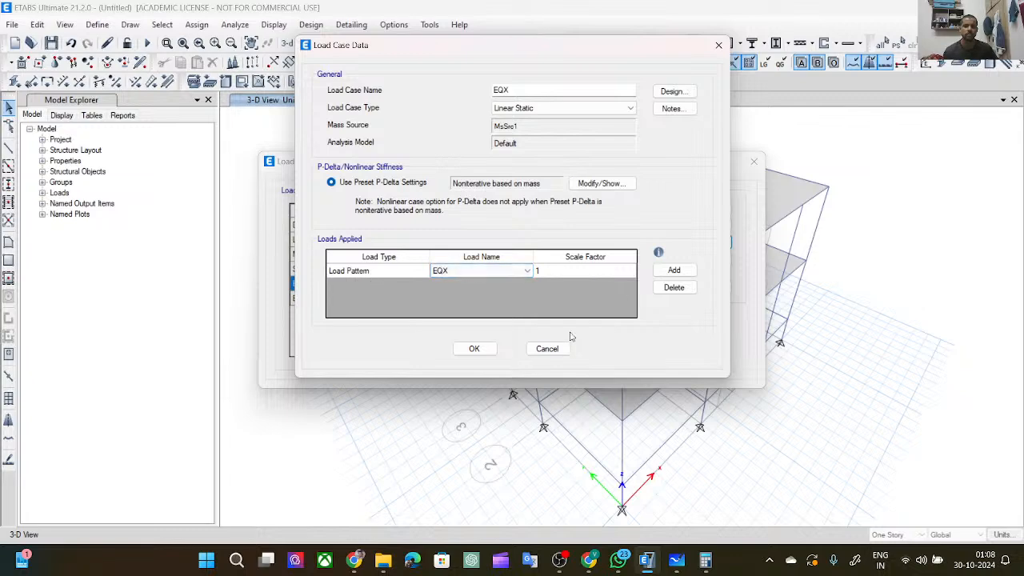
left_click(549, 348)
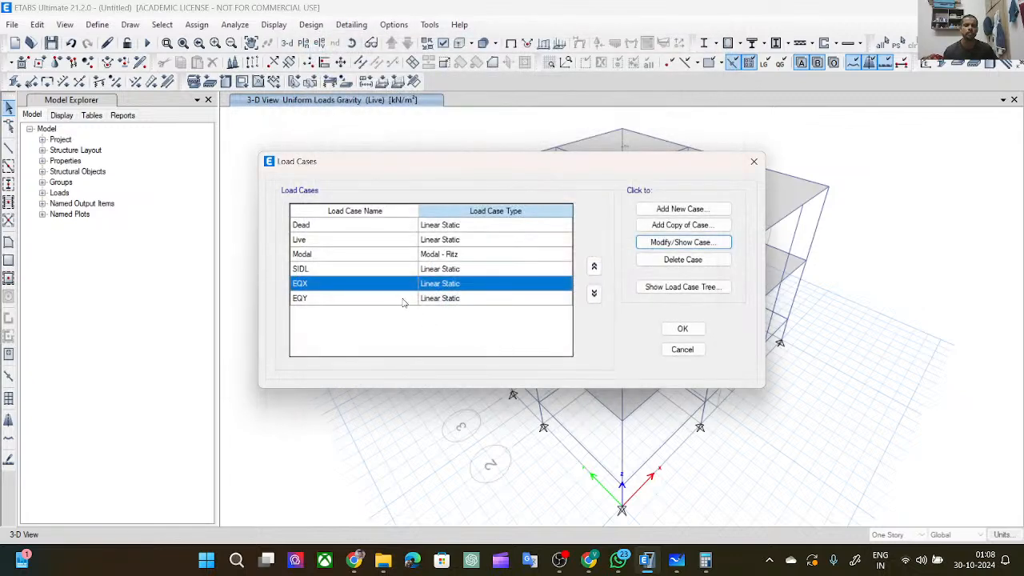
Start a new load case and set its type to Response Spectrum.
left_click(683, 212)
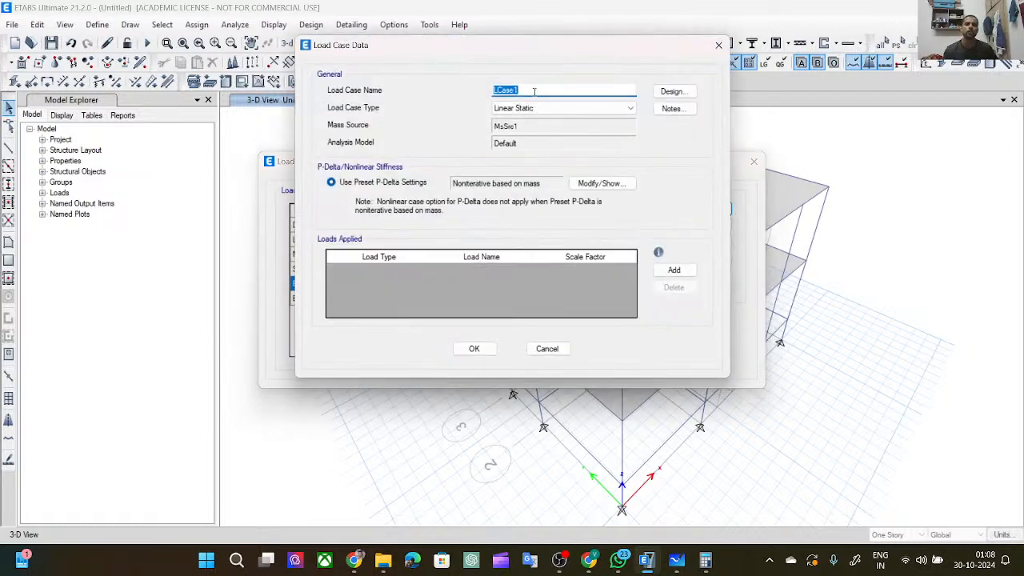
left_click(566, 108)
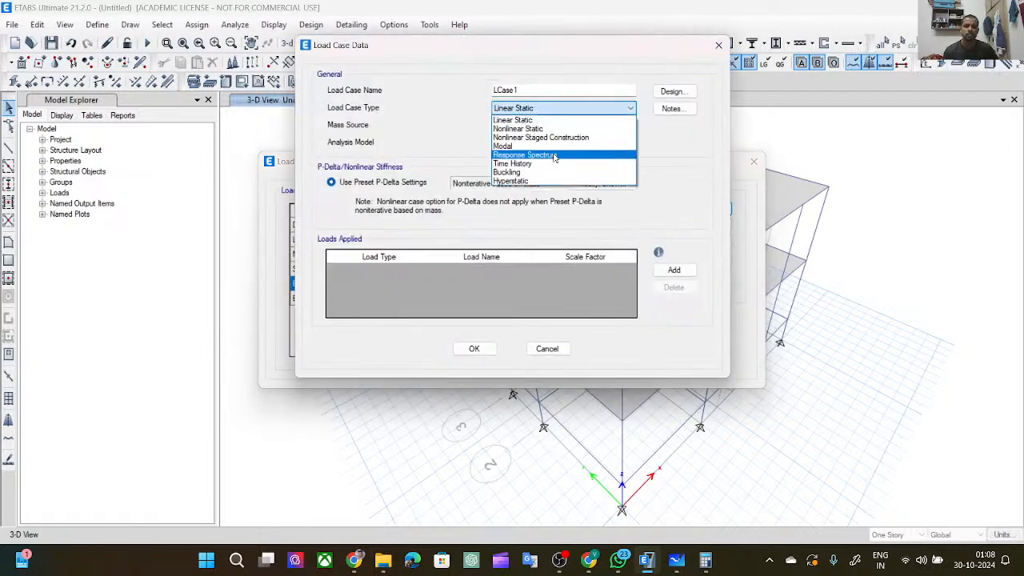
left_click(554, 155)
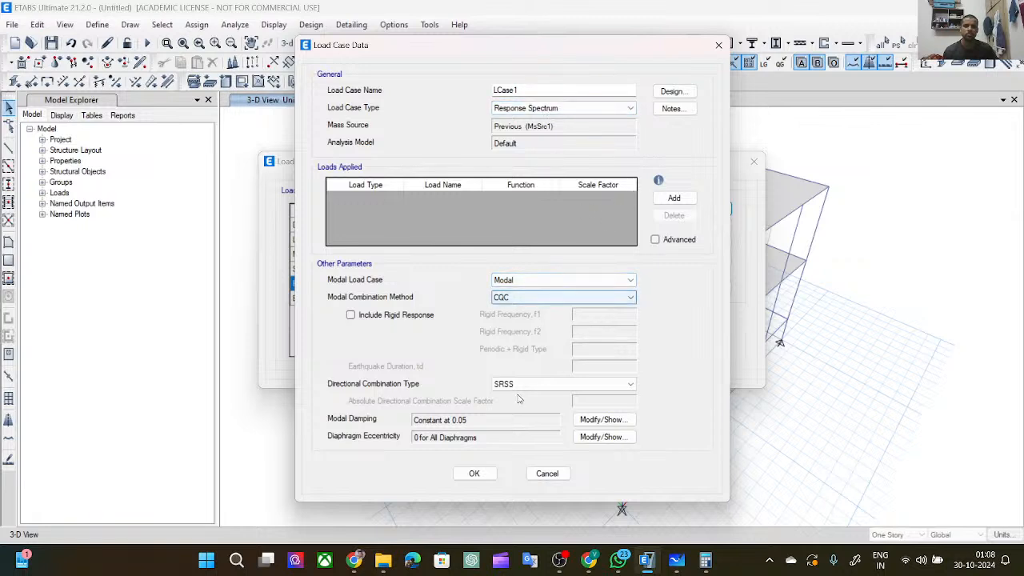
Add an Acceleration load in the U1 direction to the response spectrum case, using function Func1.
left_click(676, 198)
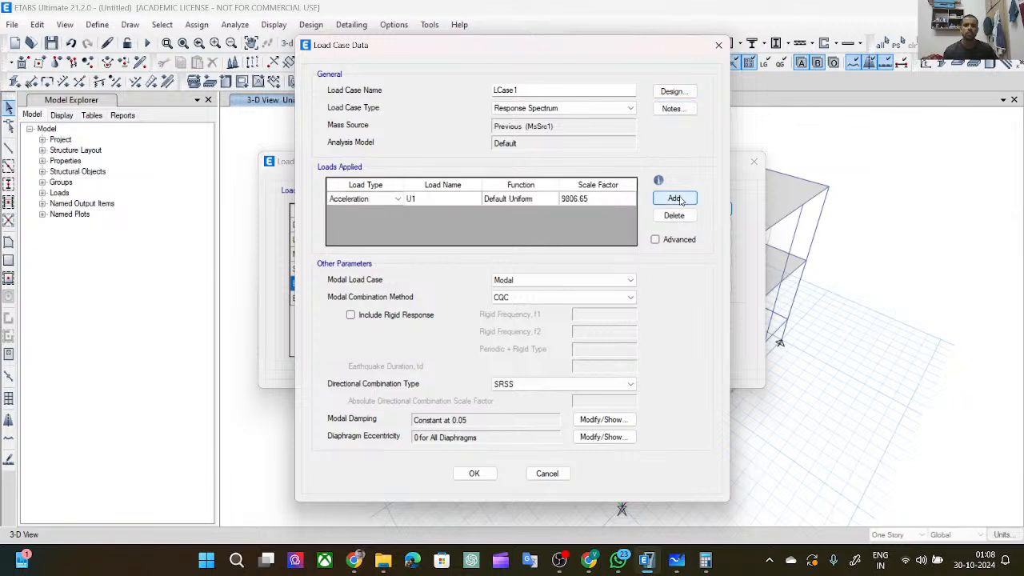
left_click(446, 202)
left_click(447, 201)
left_click(446, 202)
left_click(510, 198)
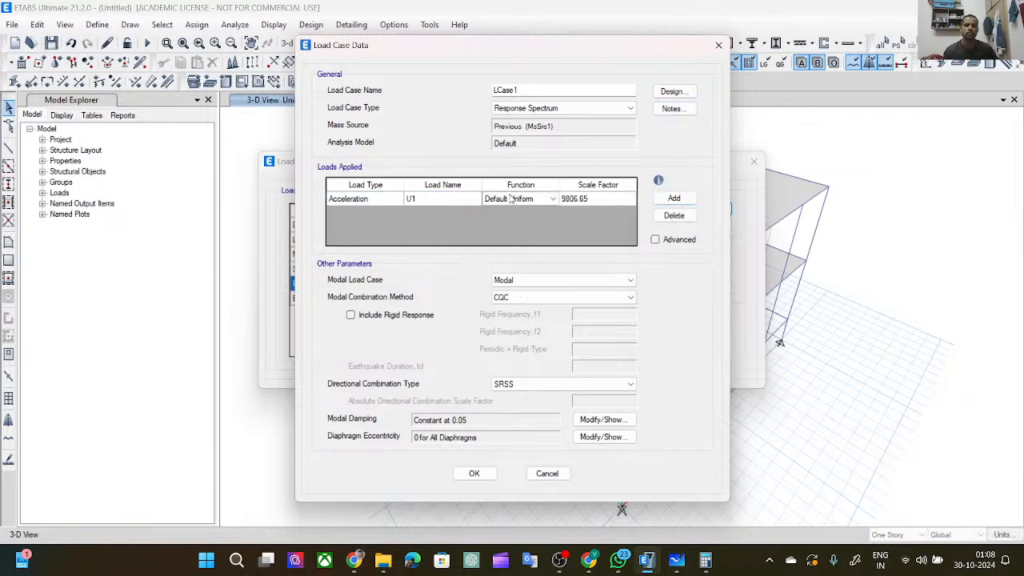
left_click(510, 201)
left_click(515, 224)
left_click(553, 198)
left_click(553, 198)
left_click(493, 217)
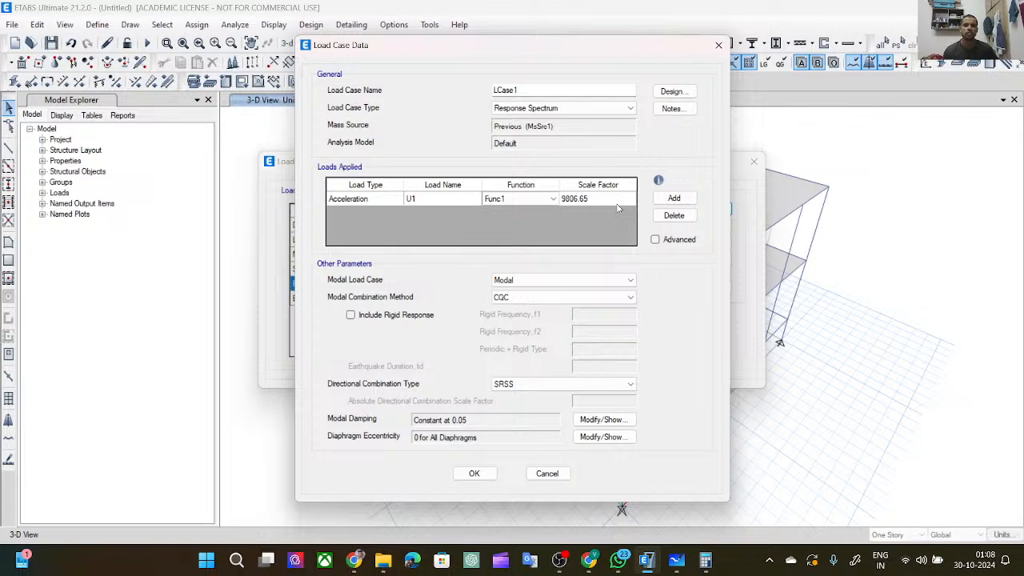
Add a second Acceleration load to the response spectrum case in the U2 direction, using function Func1.
left_click(674, 200)
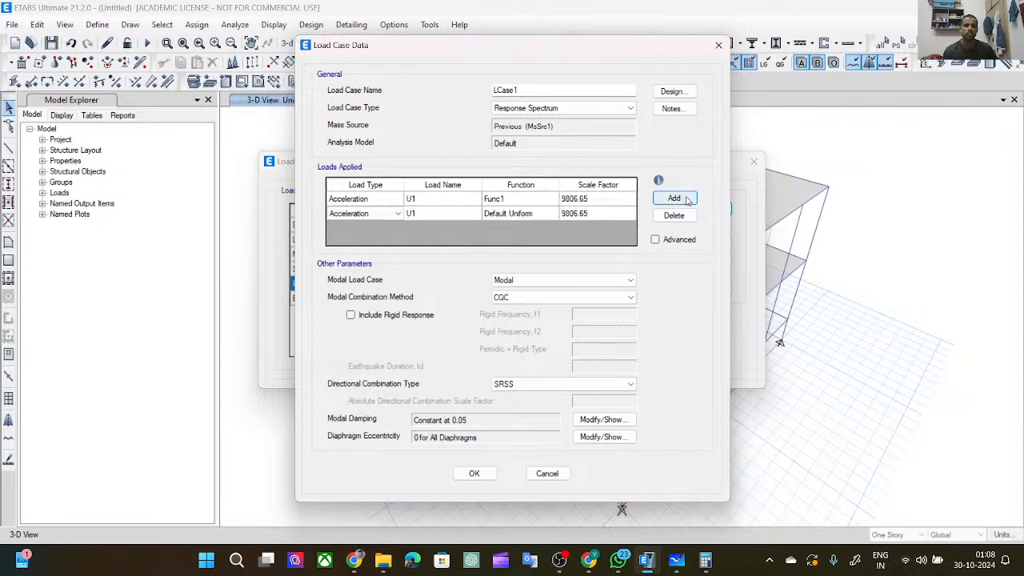
left_click(390, 216)
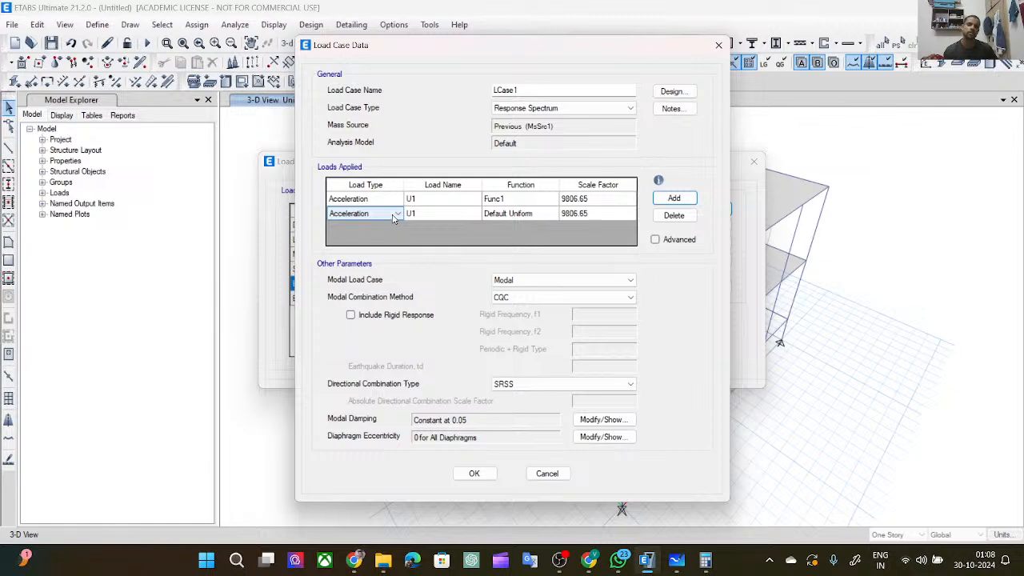
left_click(396, 214)
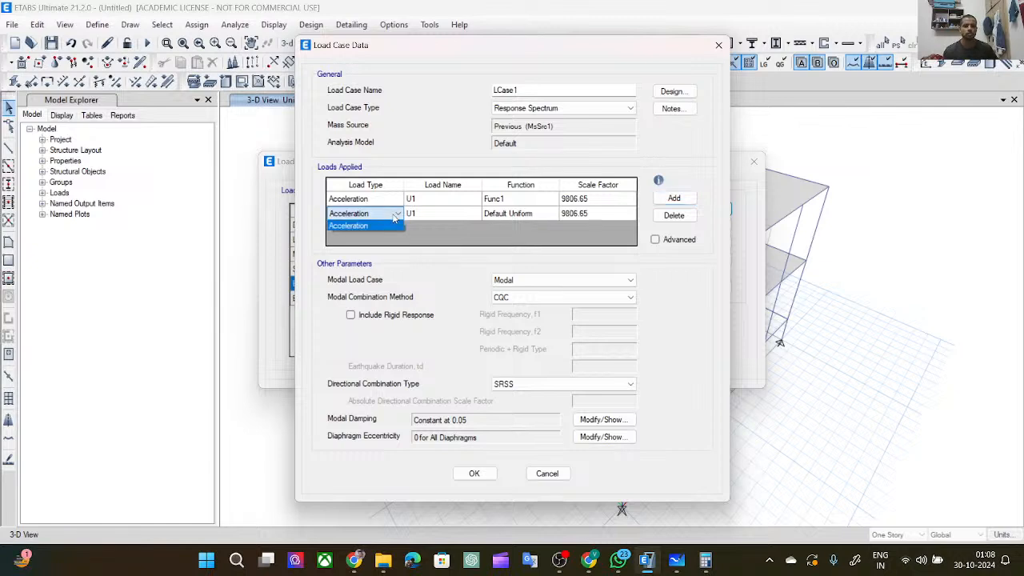
left_click(395, 217)
left_click(418, 215)
left_click(445, 215)
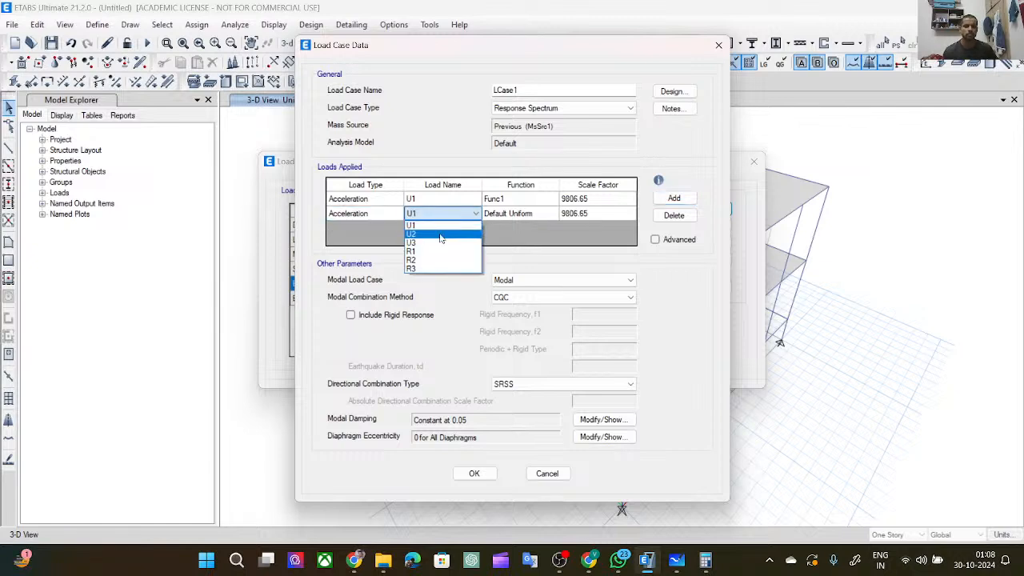
left_click(441, 233)
left_click(509, 214)
left_click(509, 214)
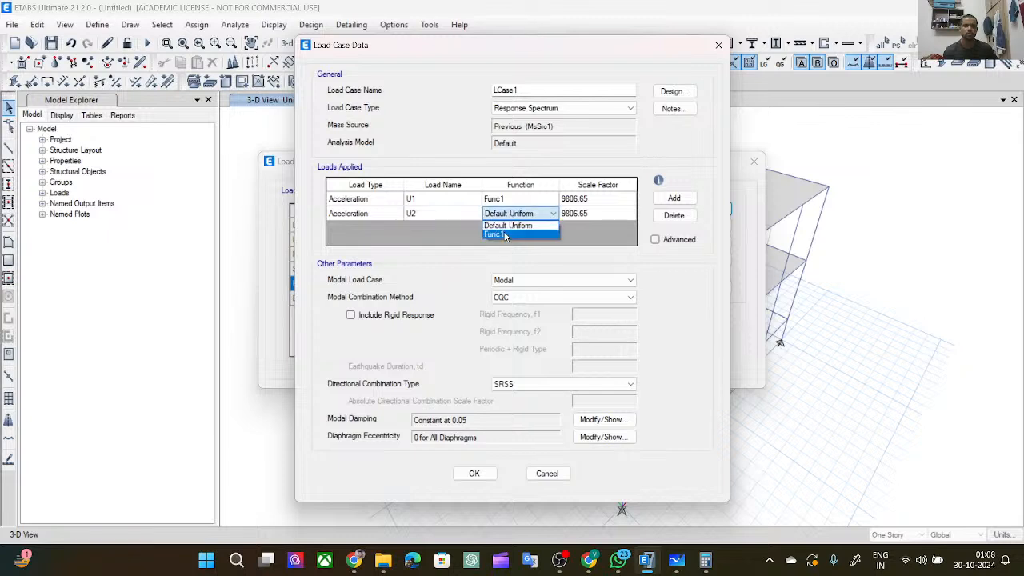
left_click(505, 235)
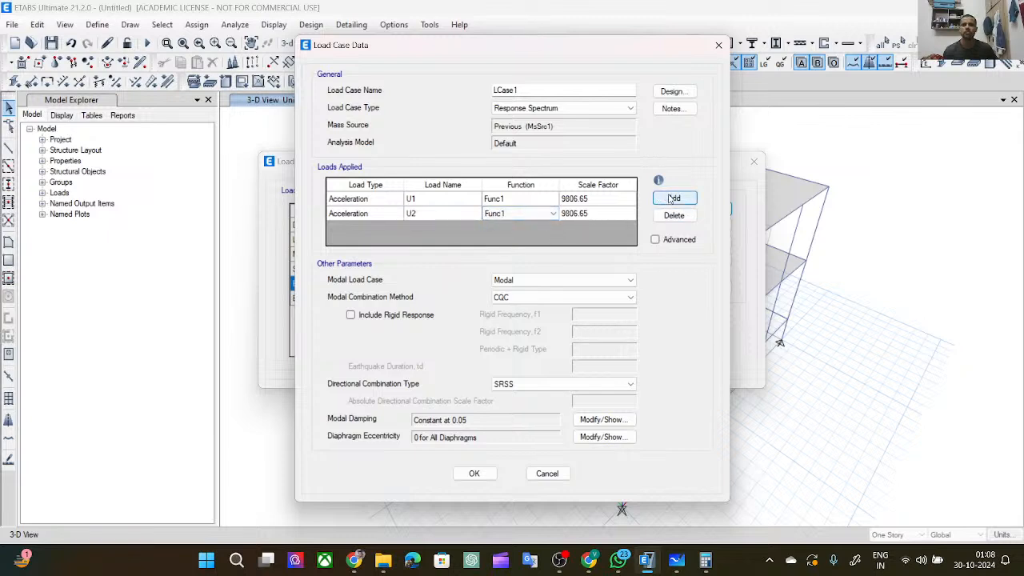
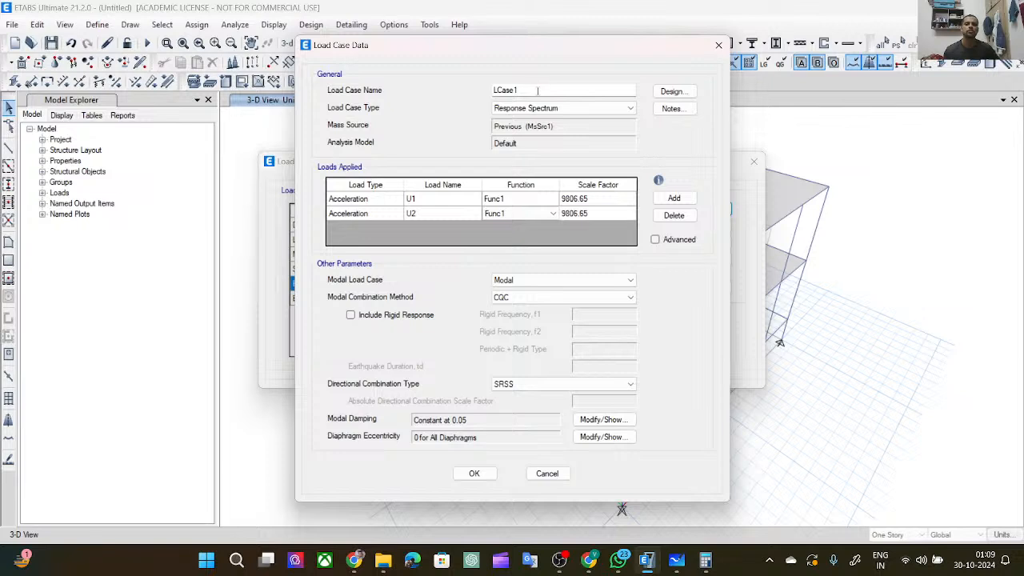
Name the response spectrum case RS and accept the load case definitions.
left_click_drag(538, 90, 472, 90)
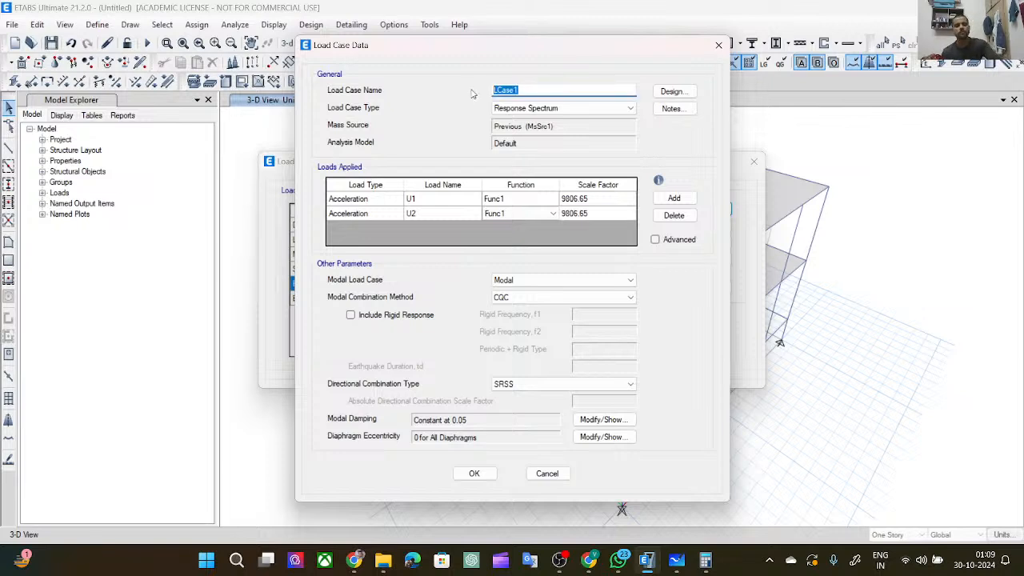
type("RS")
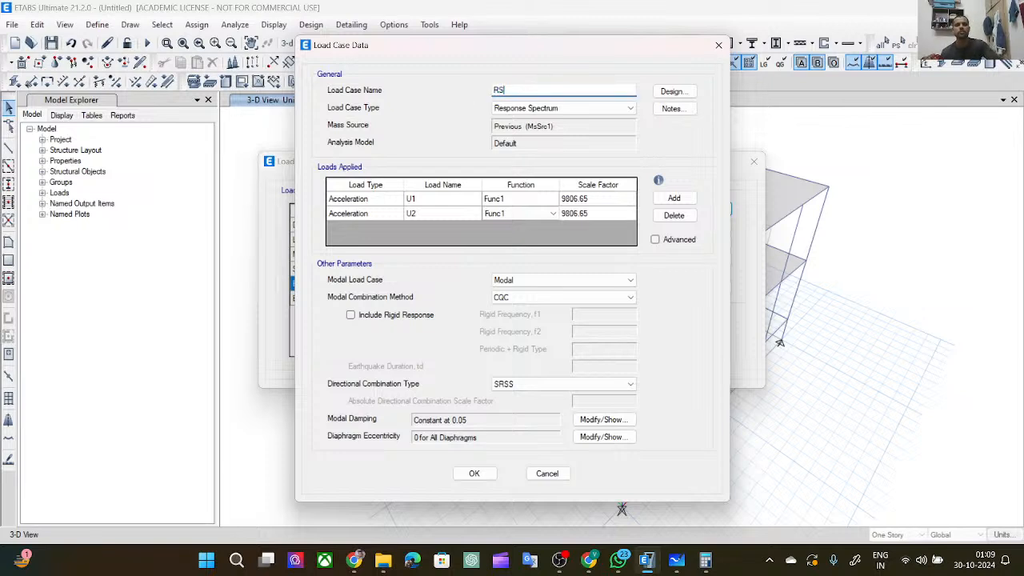
left_click(469, 474)
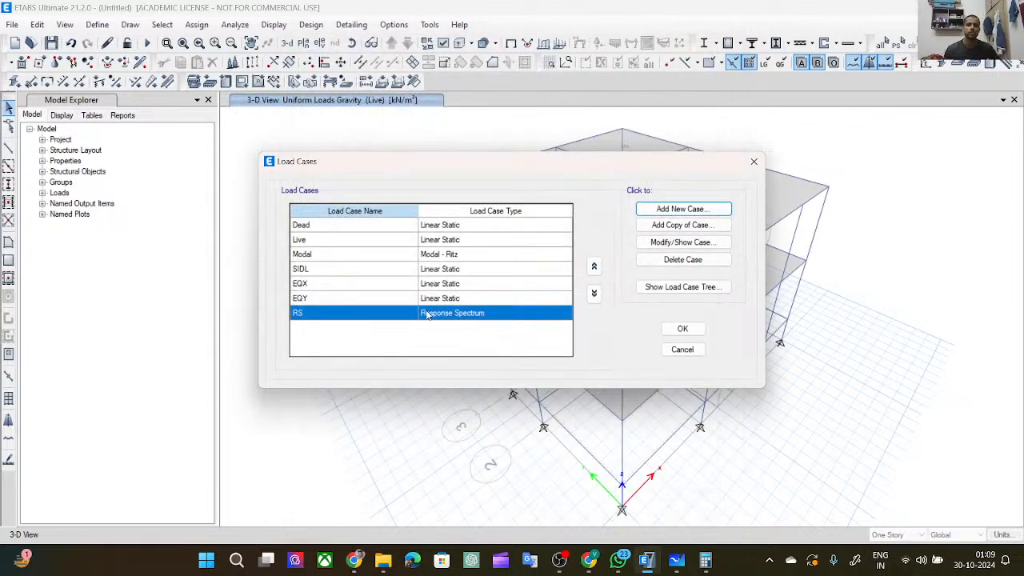
left_click(683, 331)
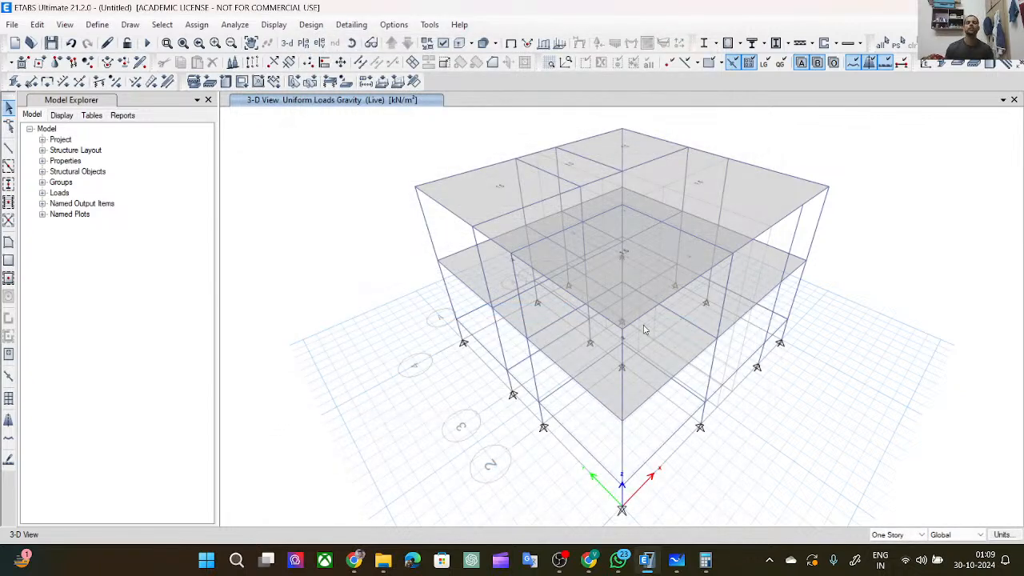
Add default design load combinations for concrete frame and concrete slab design, converted to editable user combinations.
left_click(98, 24)
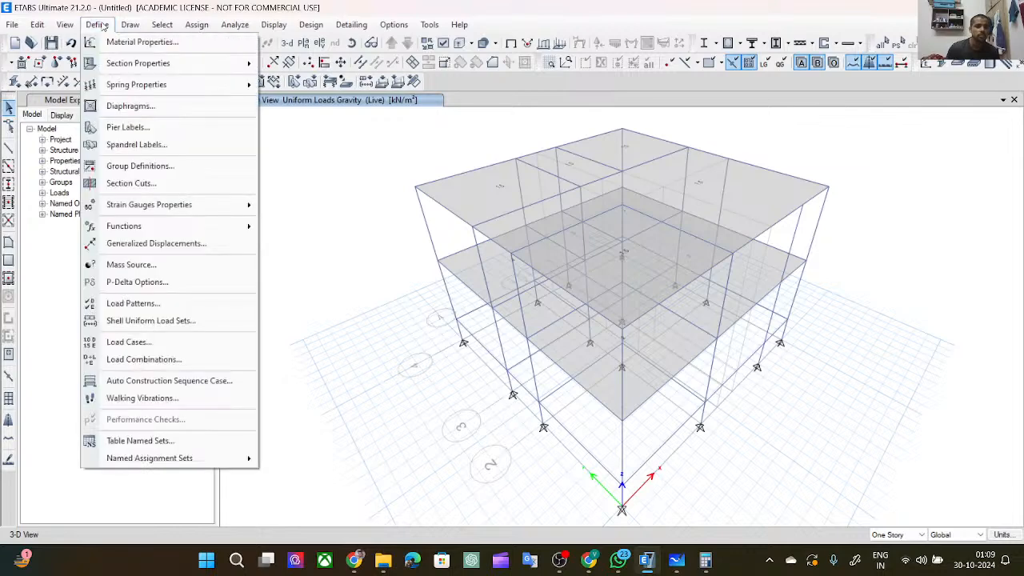
left_click(124, 361)
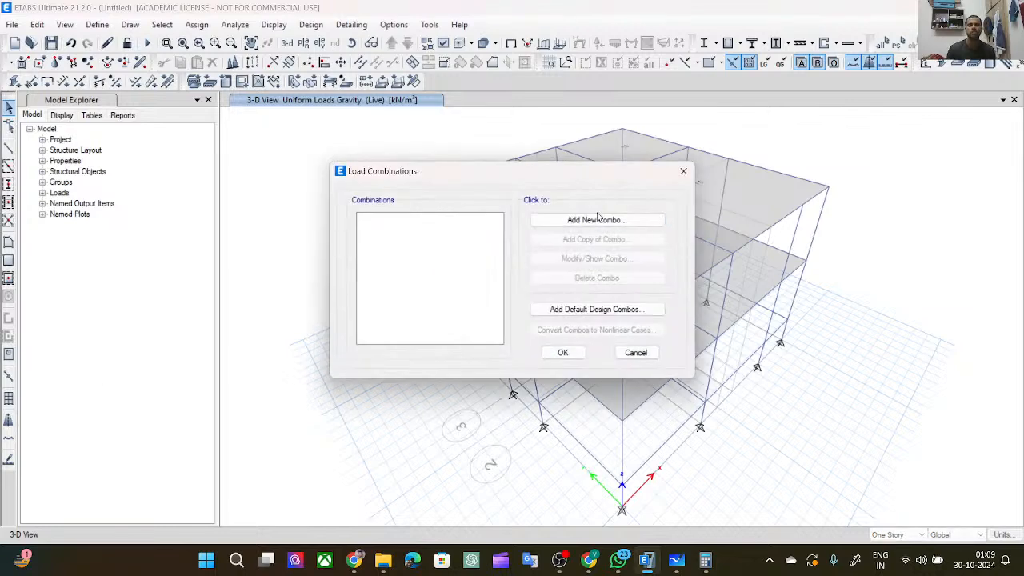
left_click(584, 312)
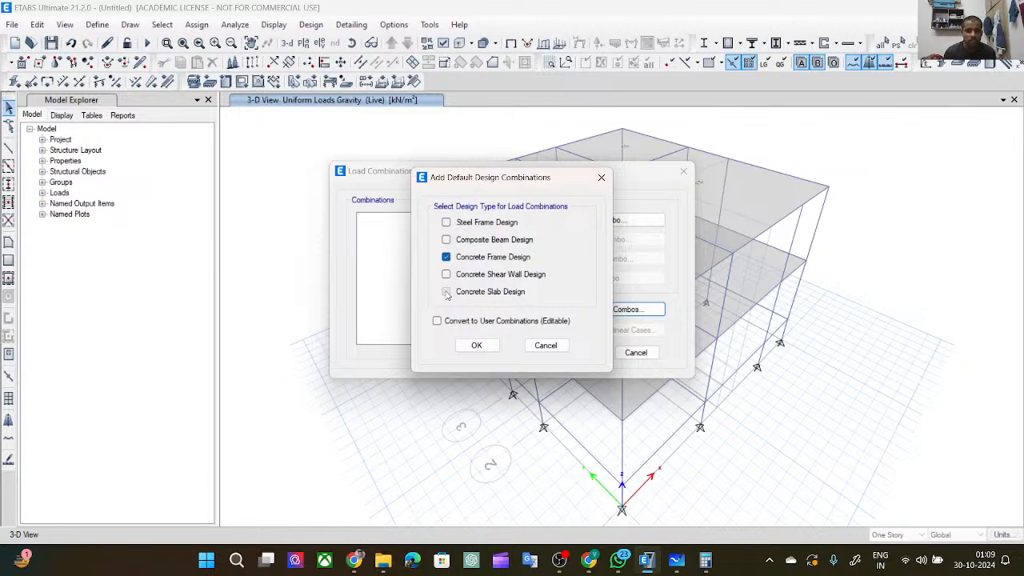
left_click(446, 292)
left_click(437, 320)
left_click(473, 346)
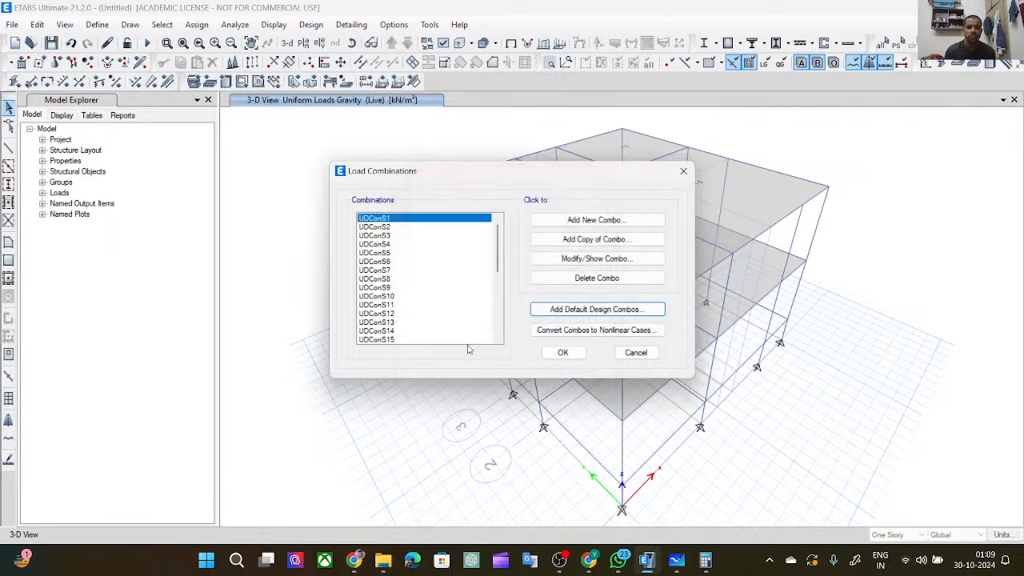
scroll(437, 313, "down", 10)
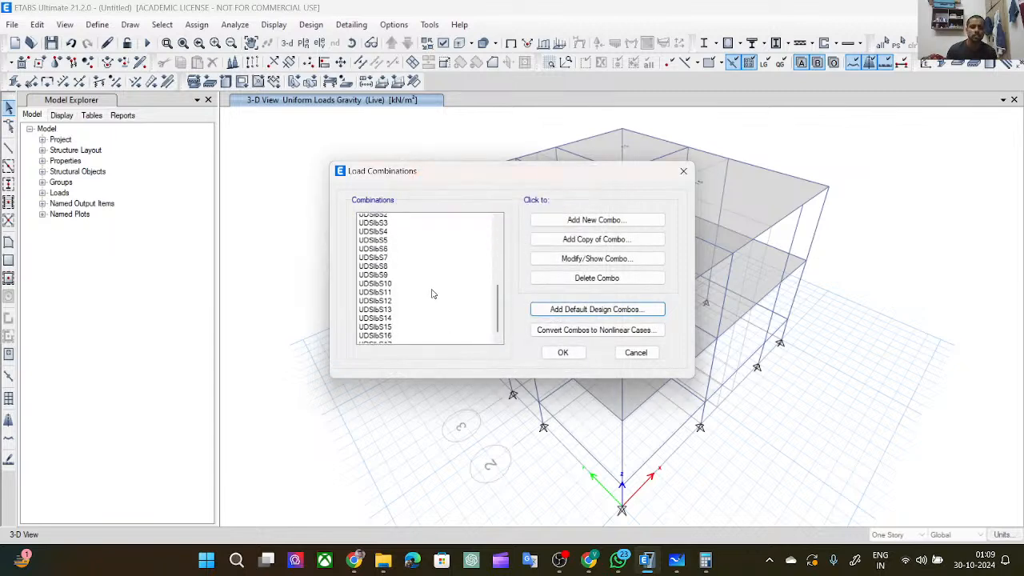
scroll(435, 295, "up", 7)
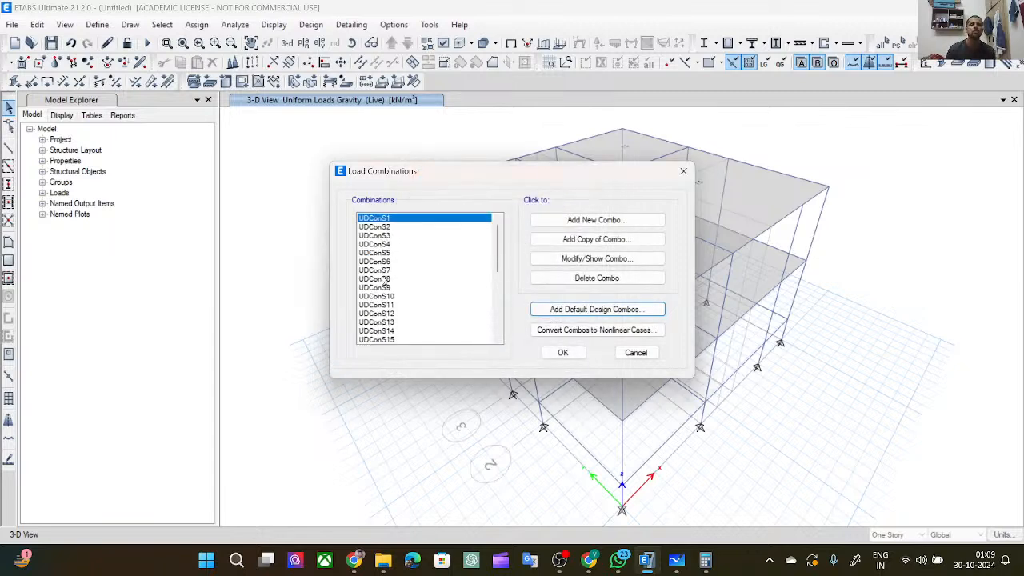
left_click(564, 353)
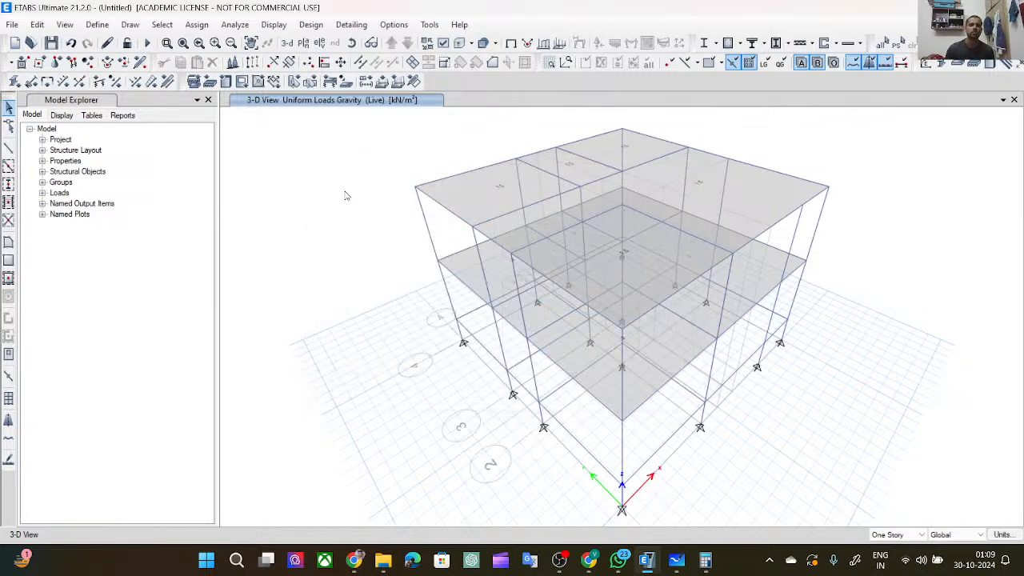
left_click(97, 24)
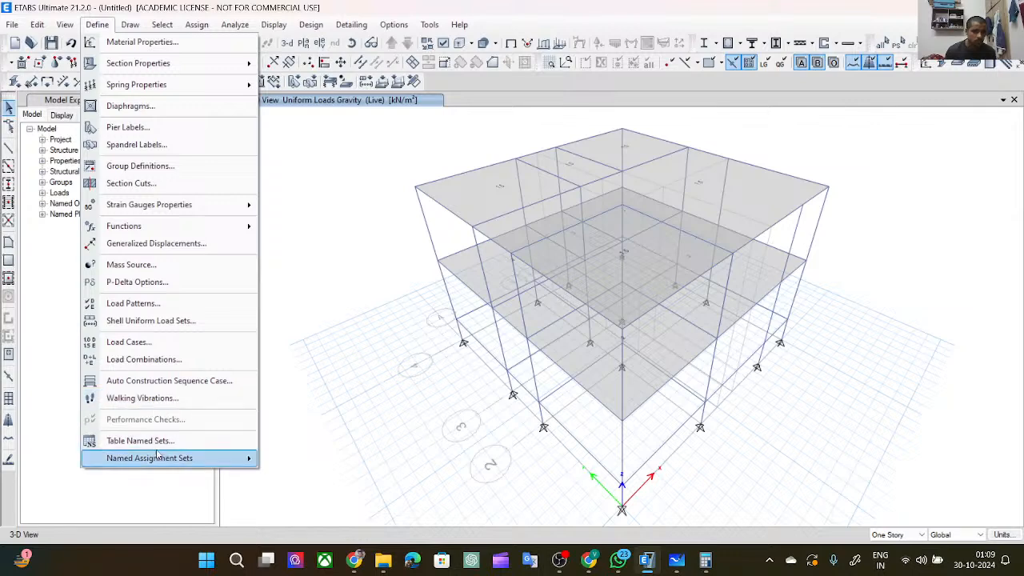
left_click(296, 301)
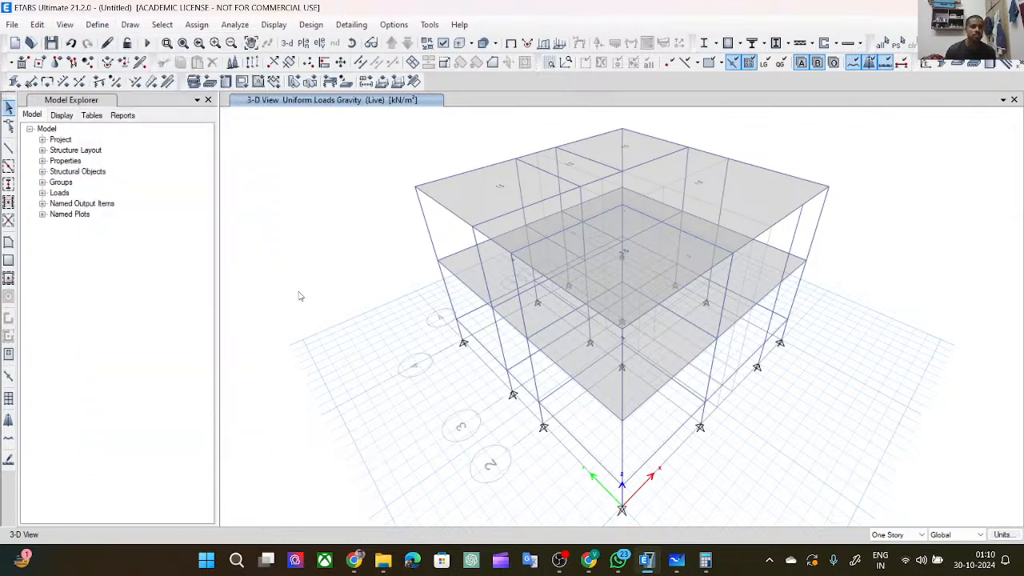
left_click(129, 26)
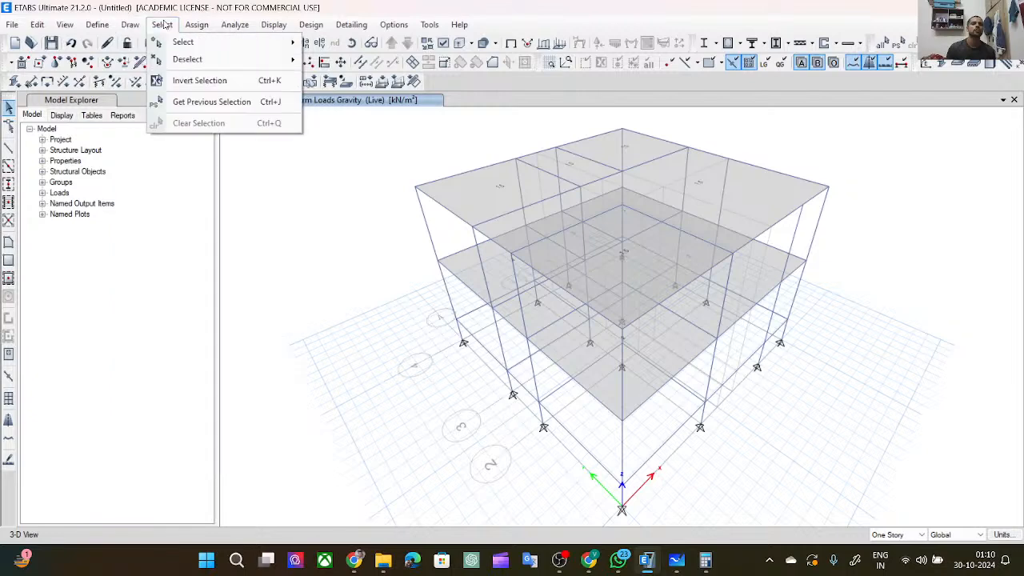
left_click(161, 25)
left_click(129, 25)
left_click(162, 25)
left_click(187, 27)
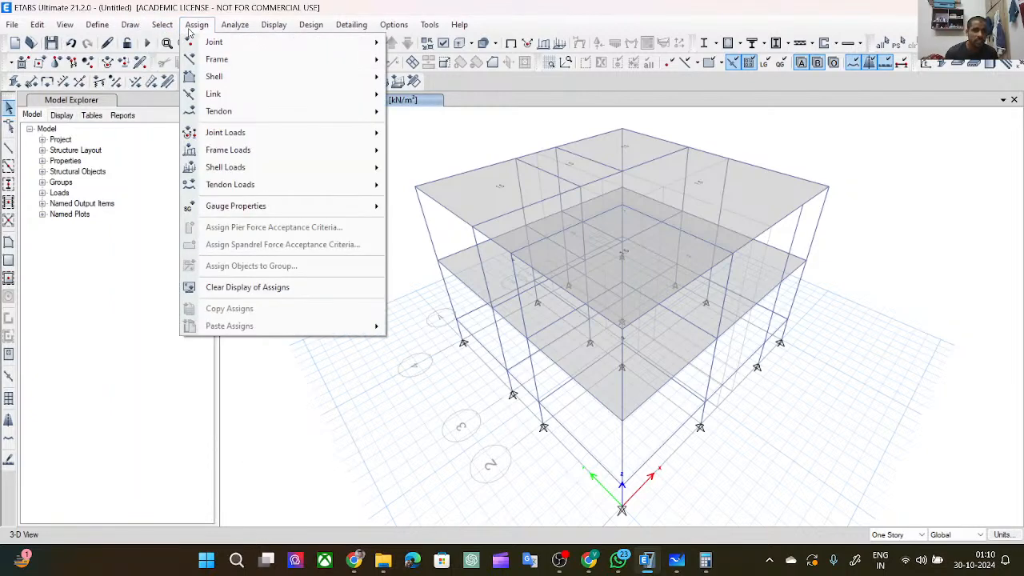
mouse_move(344, 150)
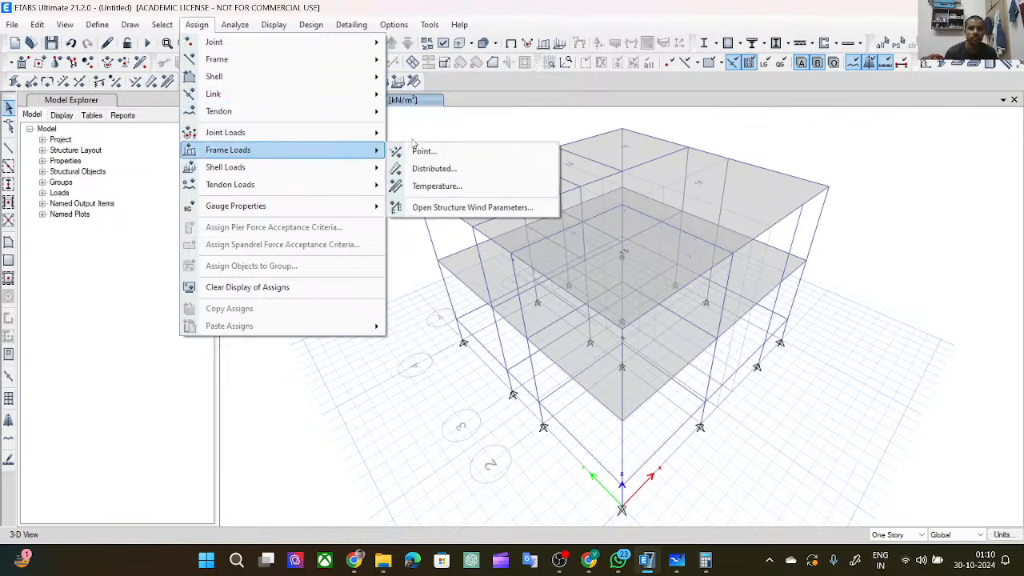
left_click(414, 140)
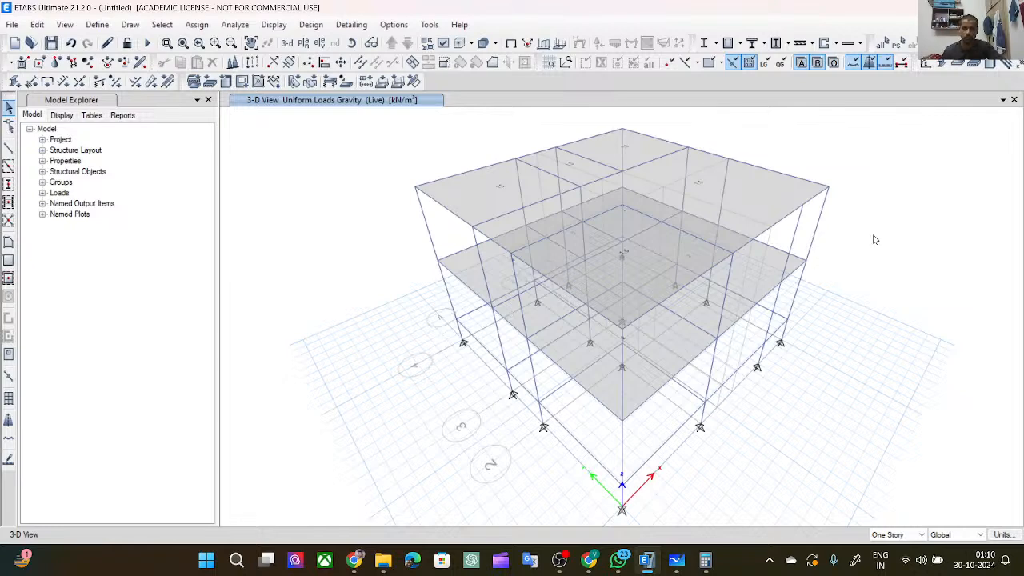
middle_click_drag(875, 240, 998, 211, "shift")
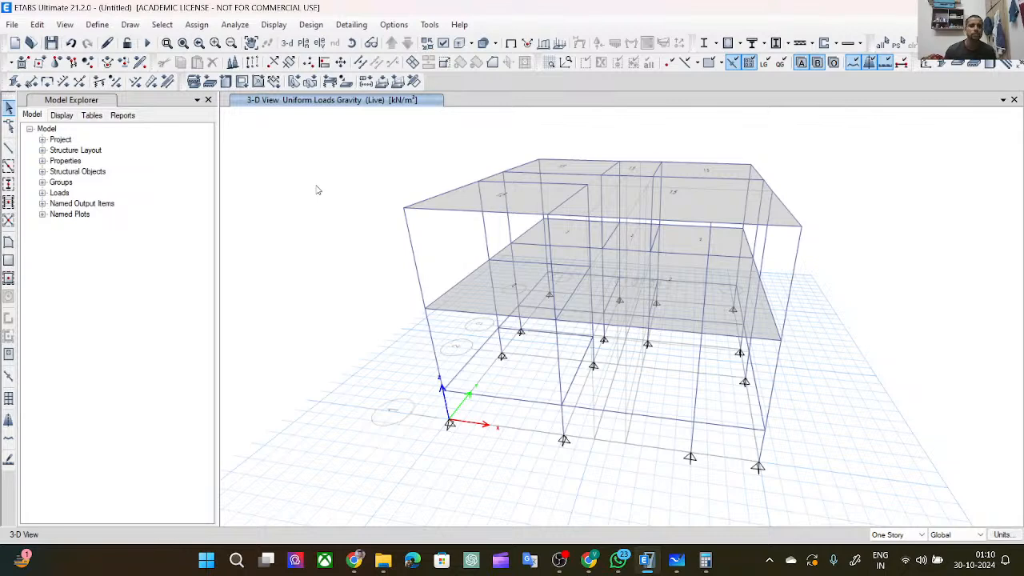
Check the model with a 50 mm length tolerance, all joint, frame, shell and other checks, and the trim or extend frames fix.
left_click(233, 27)
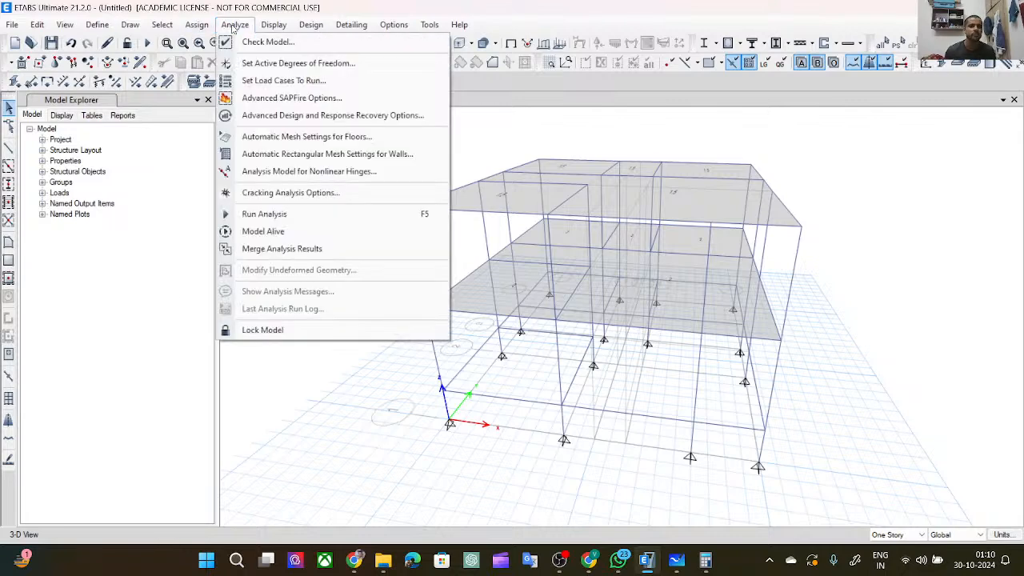
left_click(245, 46)
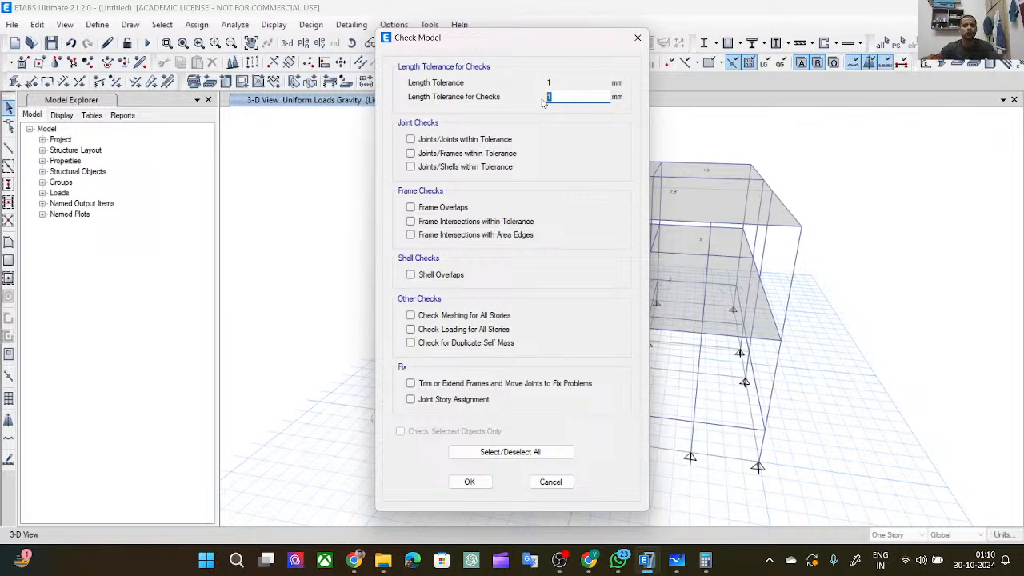
type("2")
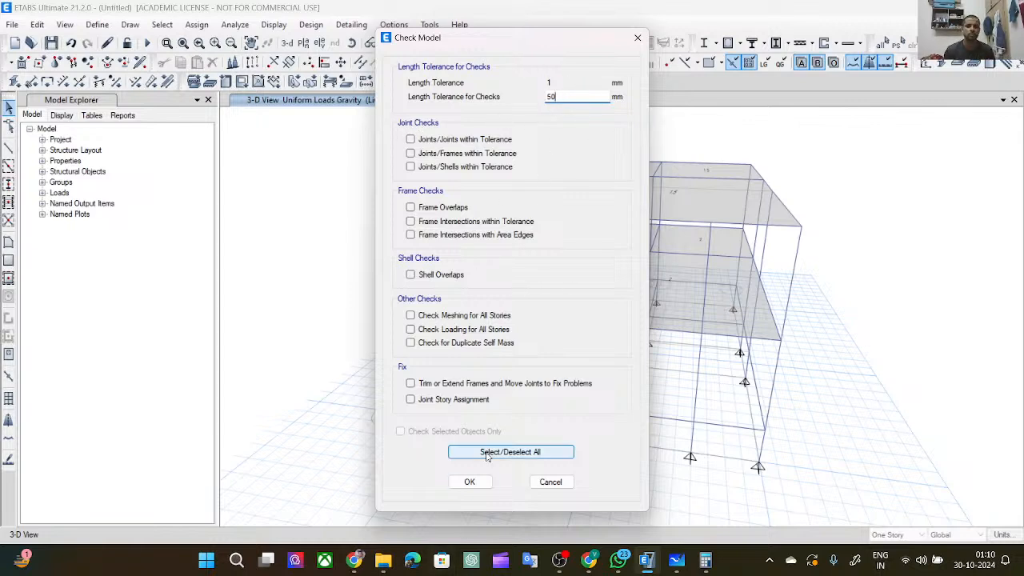
left_click(491, 452)
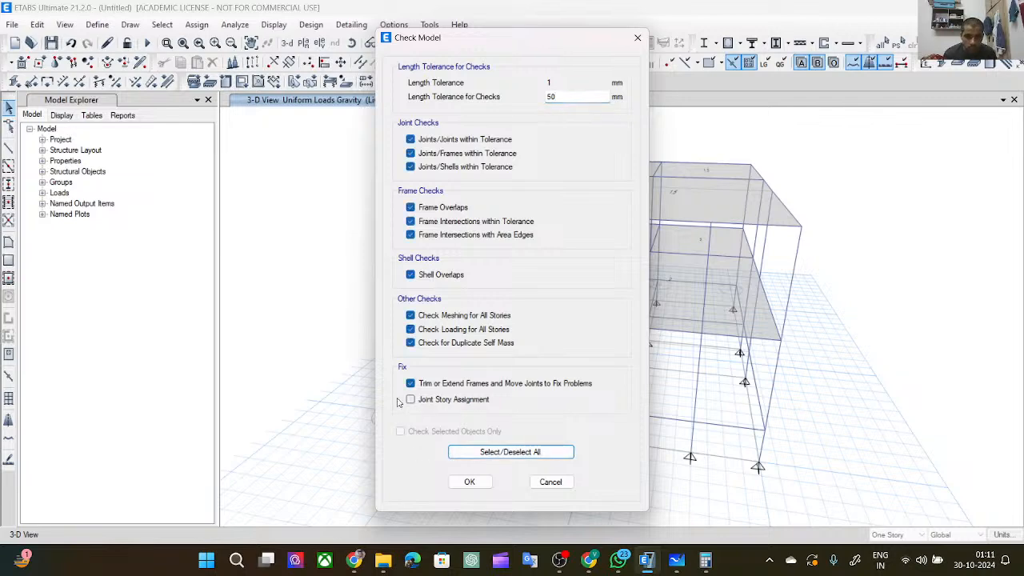
left_click(472, 483)
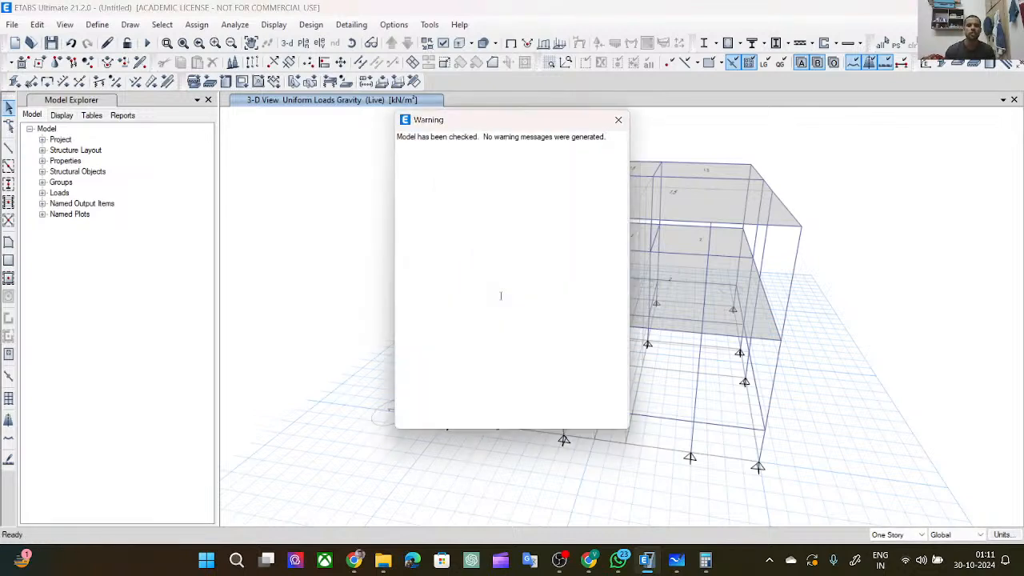
left_click(619, 119)
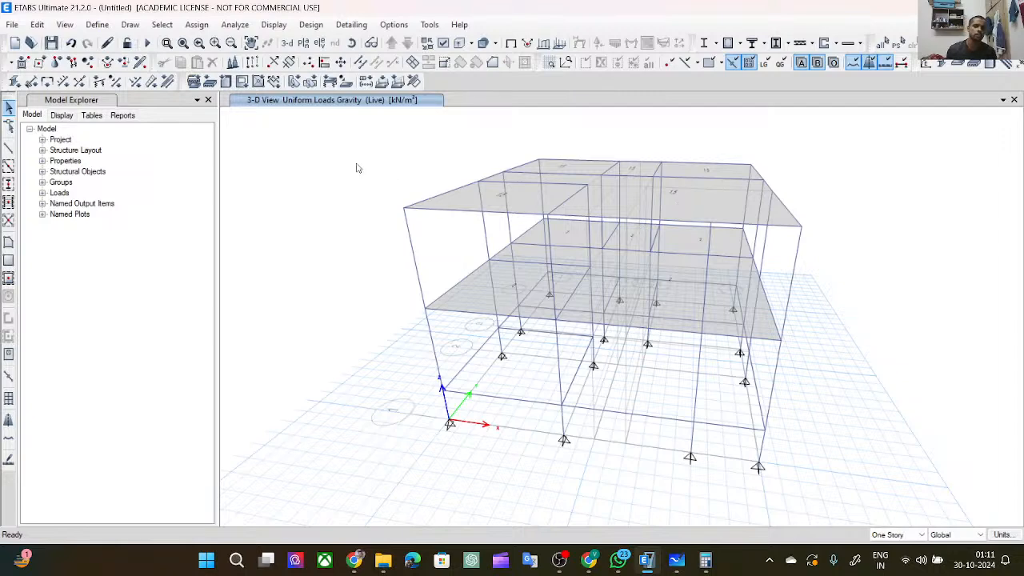
Accept Full 3D as the building's active degrees of freedom.
left_click(235, 24)
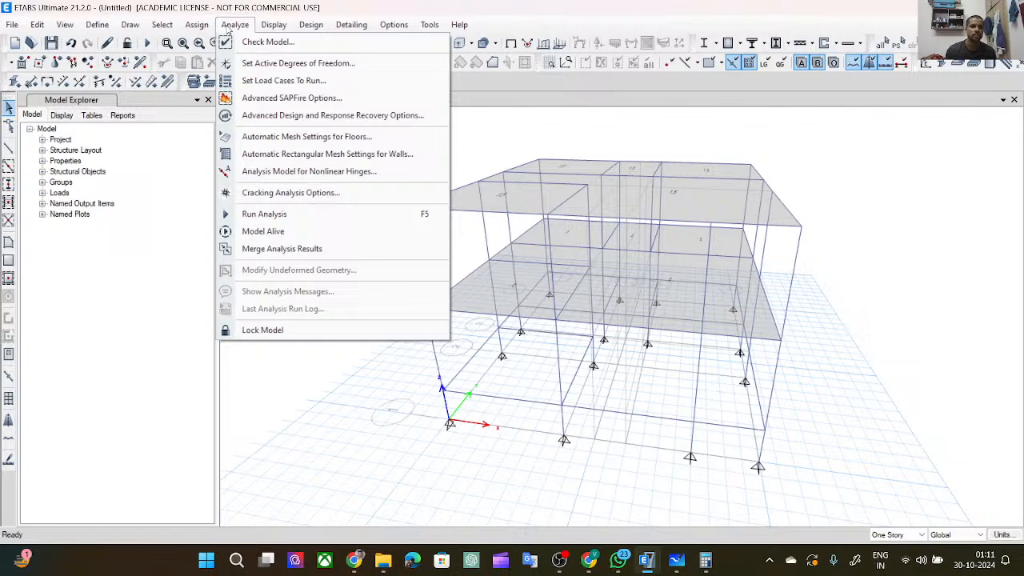
left_click(250, 64)
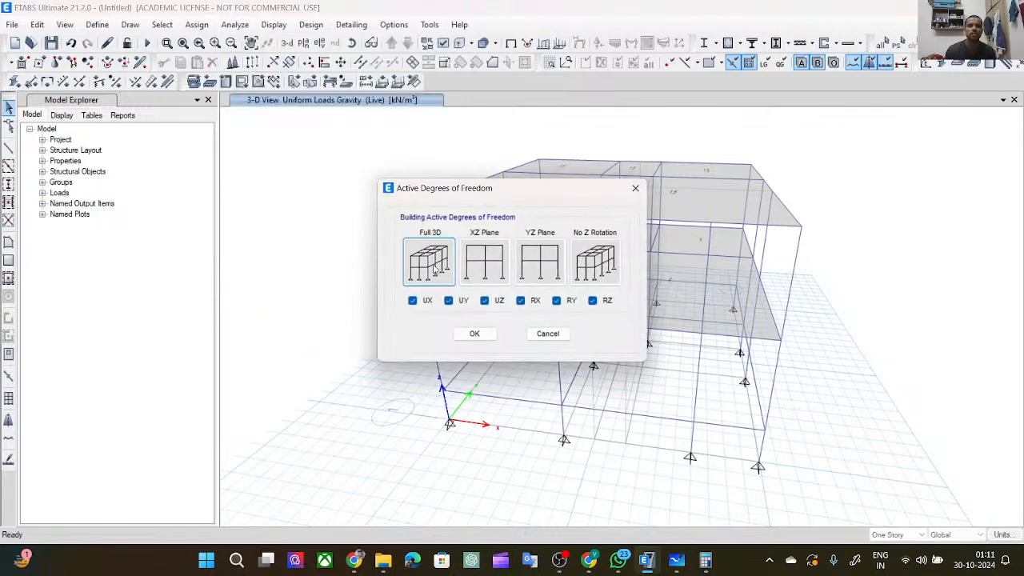
left_click(471, 333)
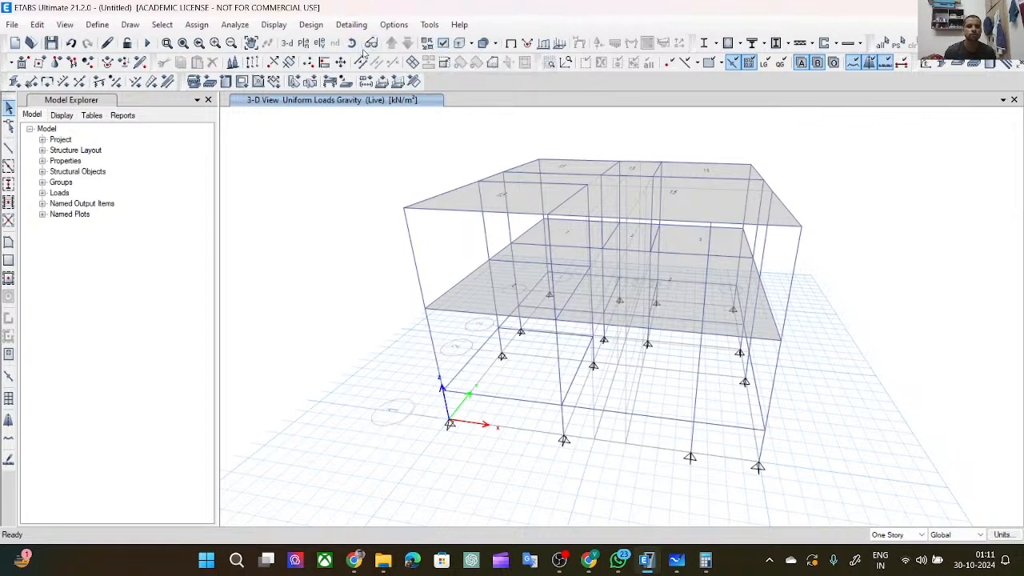
Assign fixed restraints, with all translations and rotations restrained, to every joint at the Base level and return to the 3D view.
left_click(304, 42)
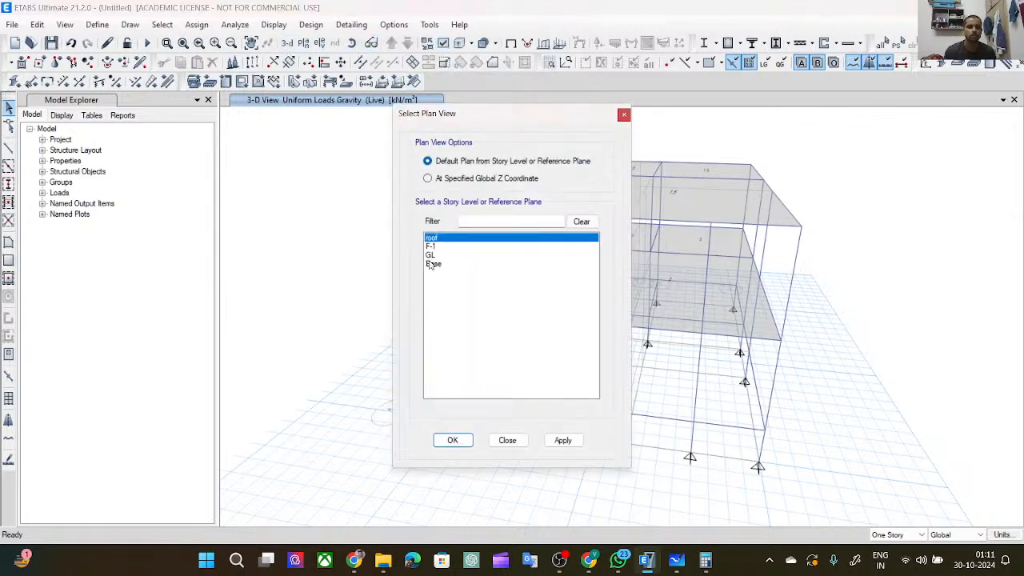
left_click(433, 264)
left_click(562, 438)
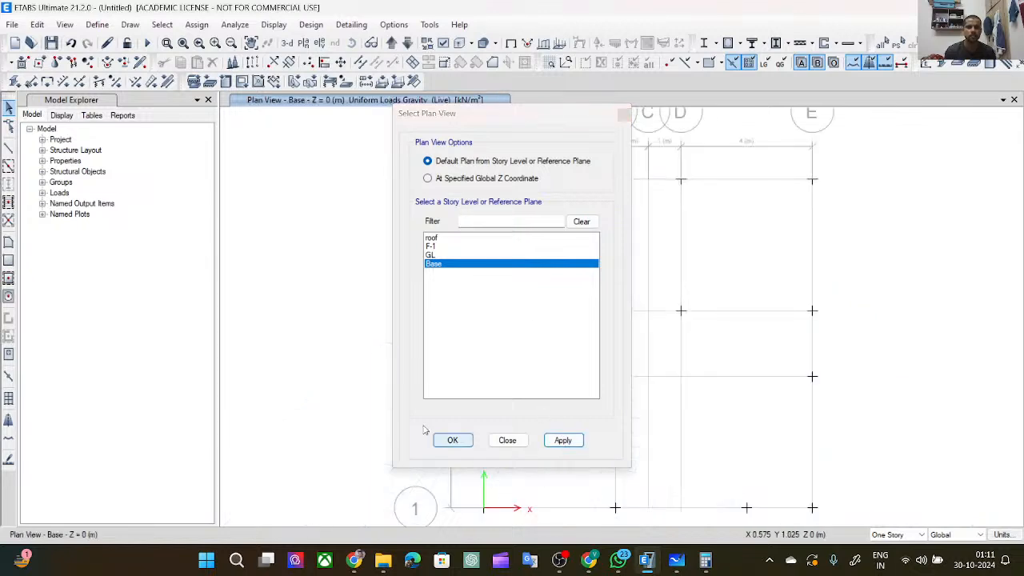
left_click(460, 448)
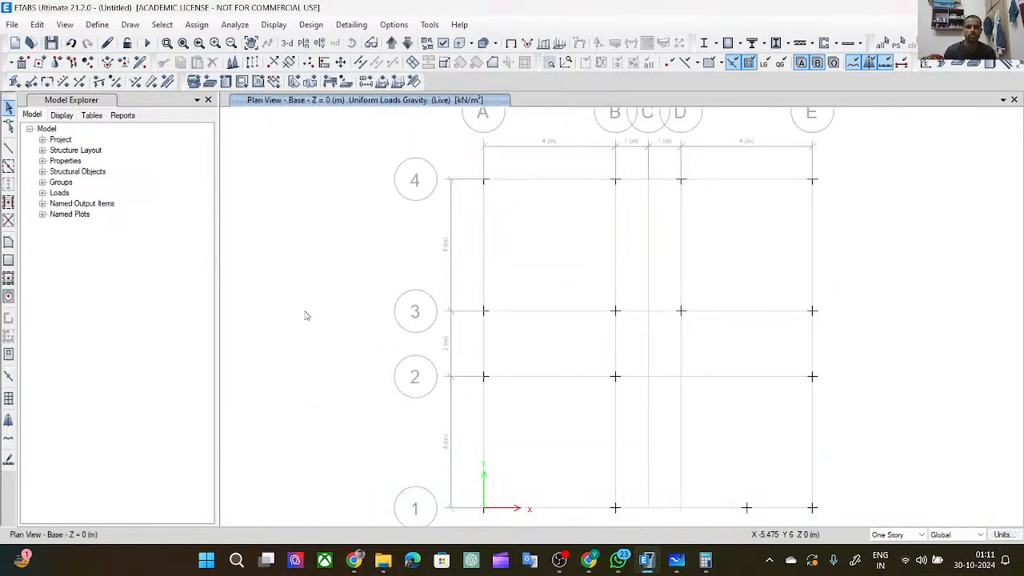
left_click_drag(450, 150, 837, 522)
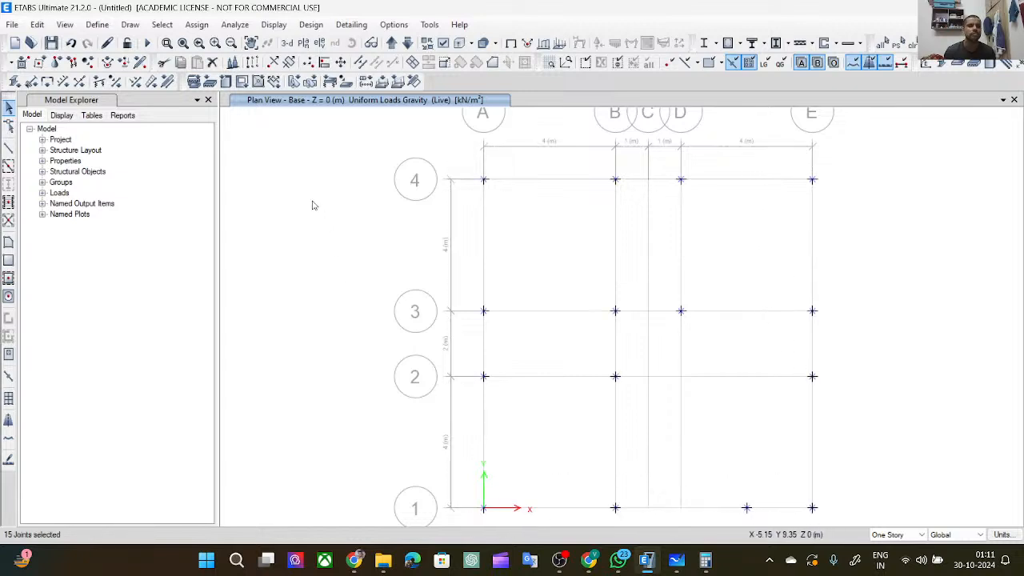
left_click(194, 25)
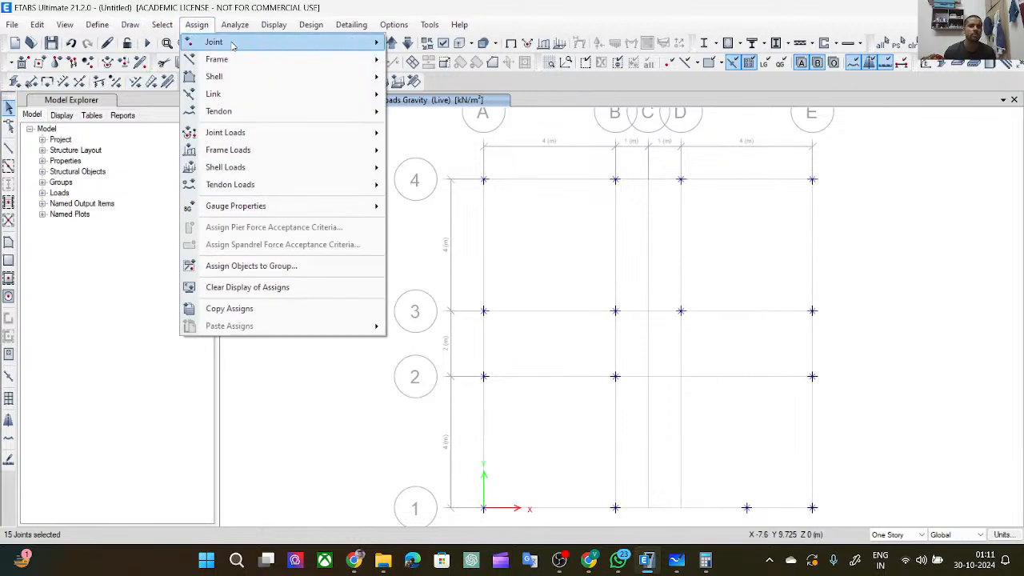
mouse_move(224, 42)
left_click(442, 45)
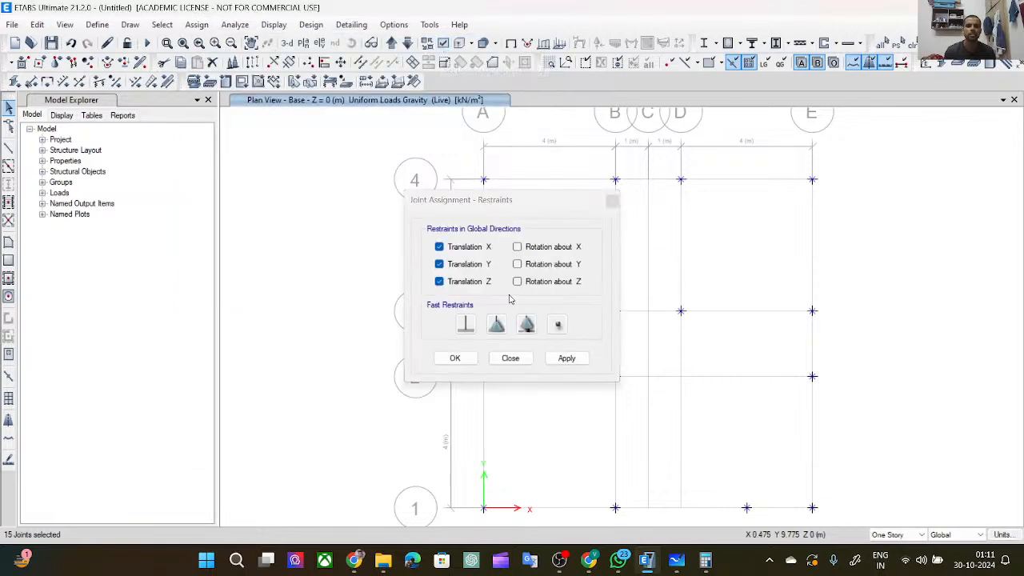
left_click(467, 324)
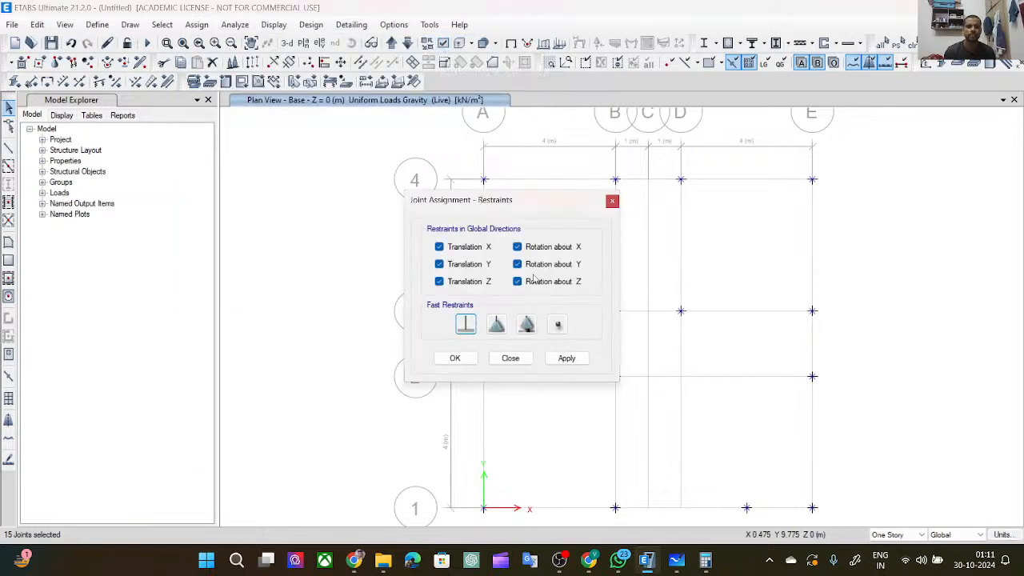
left_click(565, 359)
left_click(458, 360)
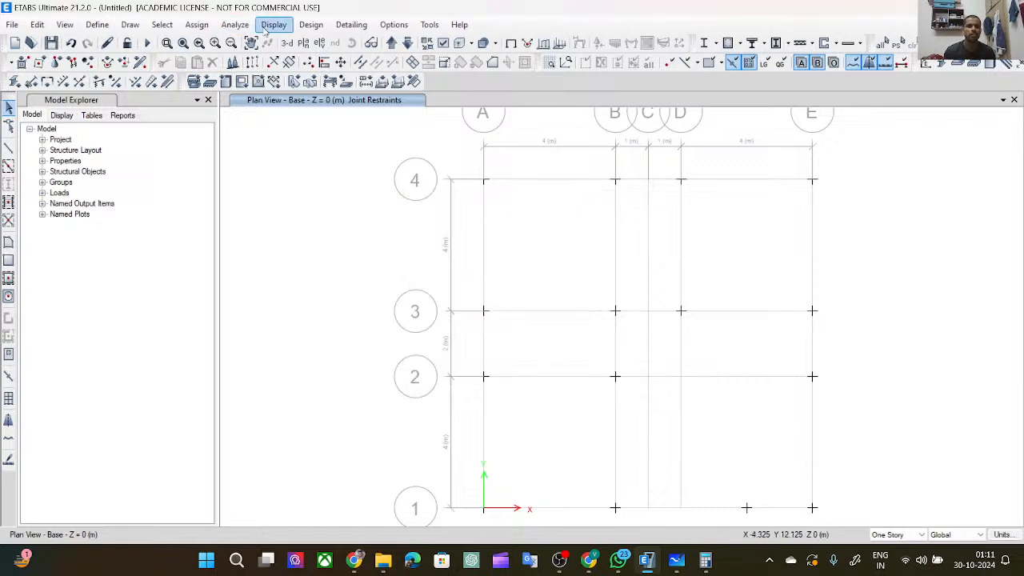
left_click(288, 43)
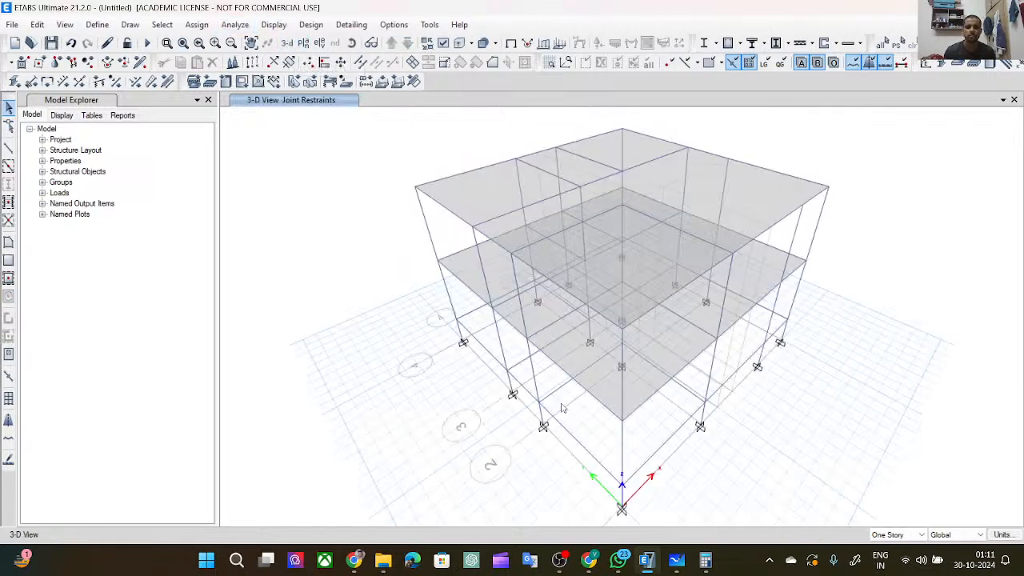
Review the load cases to run and accept Run for Dead, Live, Modal, SIDL, EQX, EQY and RS.
left_click(234, 24)
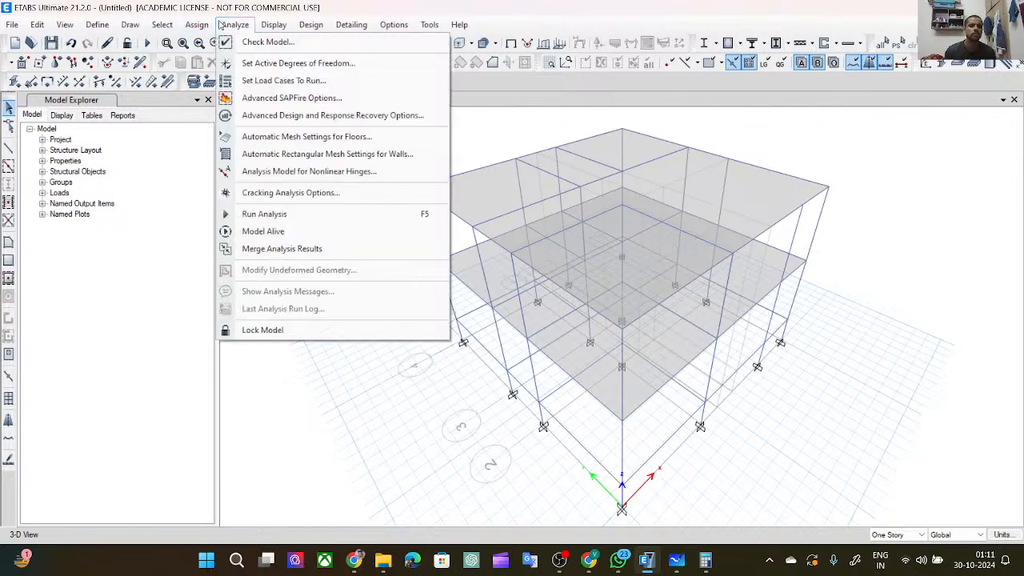
left_click(294, 82)
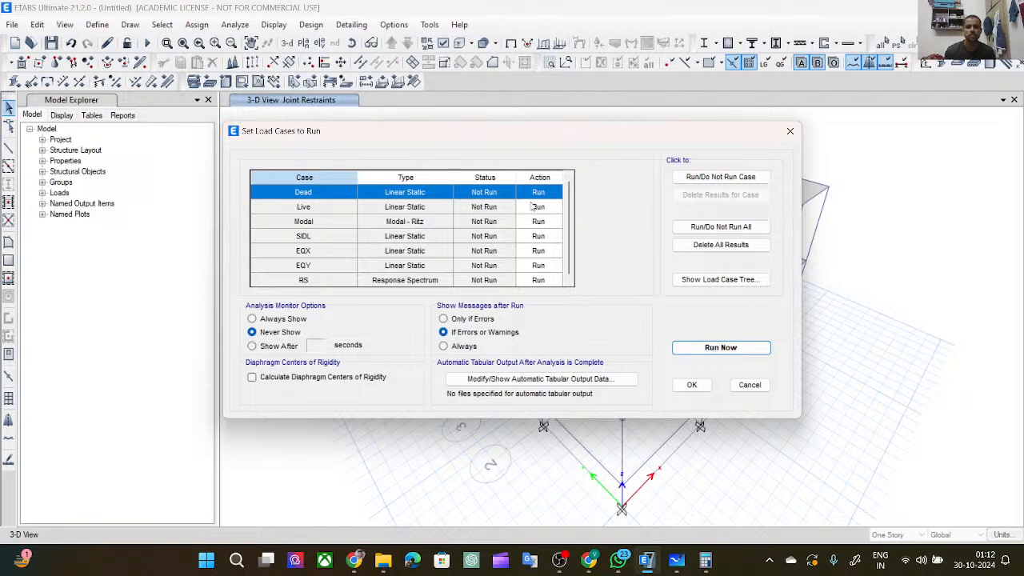
scroll(525, 202, "down", 1)
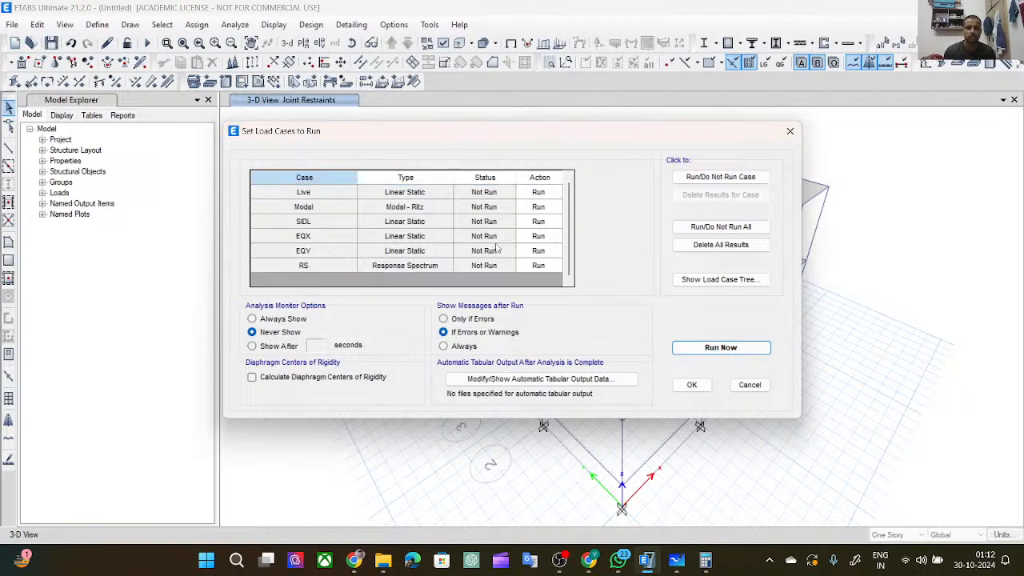
scroll(494, 244, "up", 1)
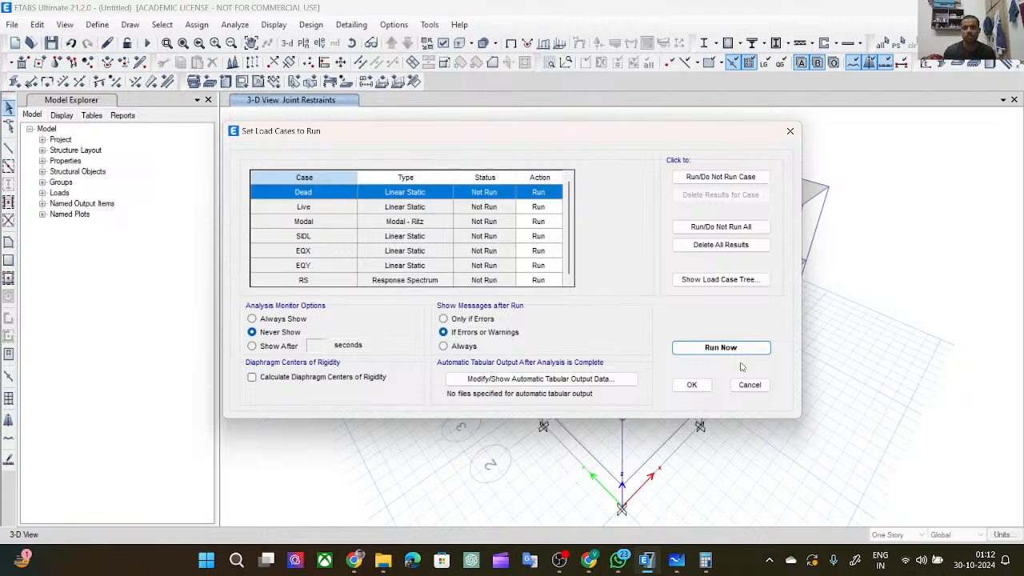
left_click(708, 385)
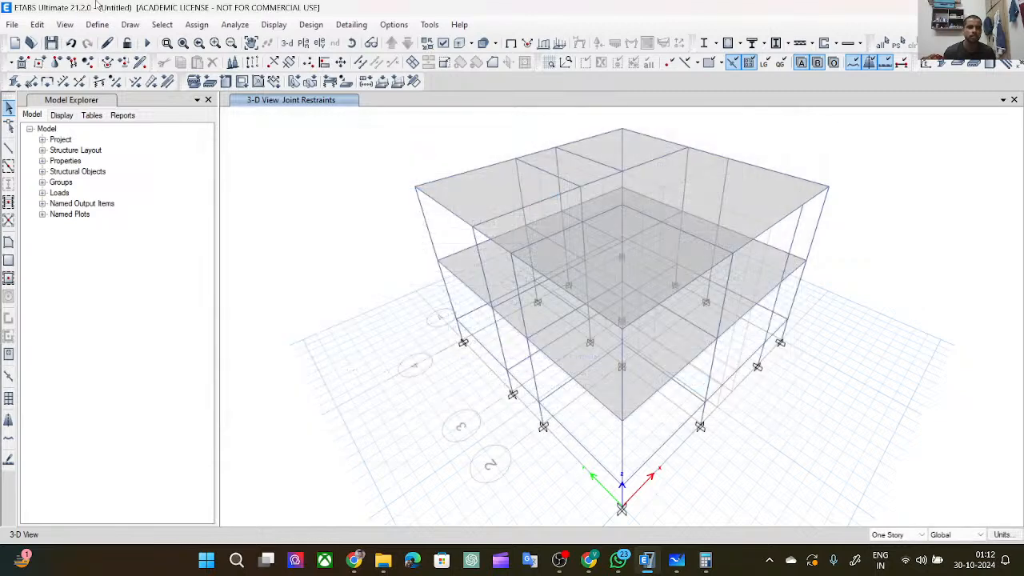
Accept the advanced SAPFire options with the Advanced Solver and the Auto analysis process.
left_click(233, 27)
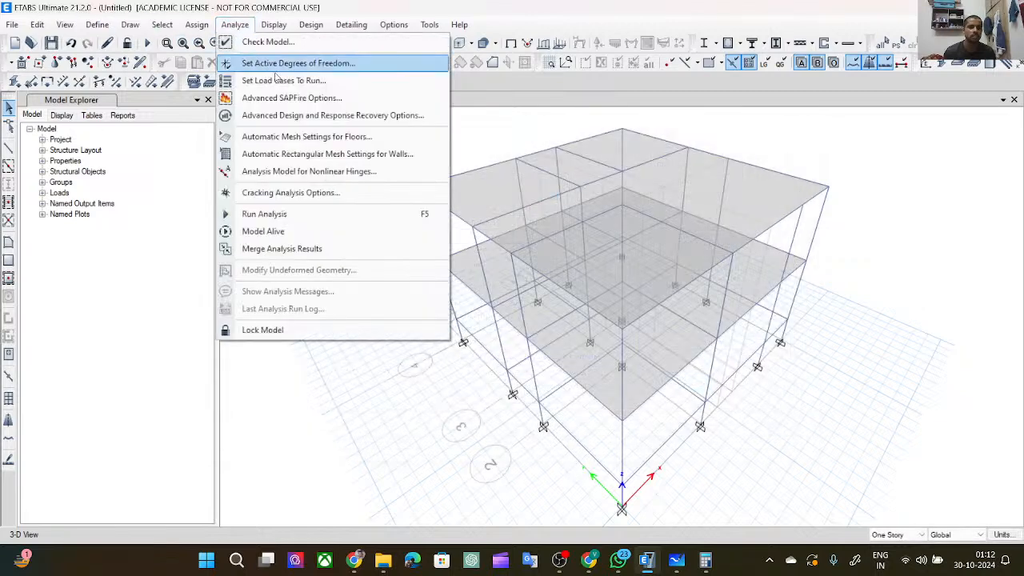
left_click(288, 98)
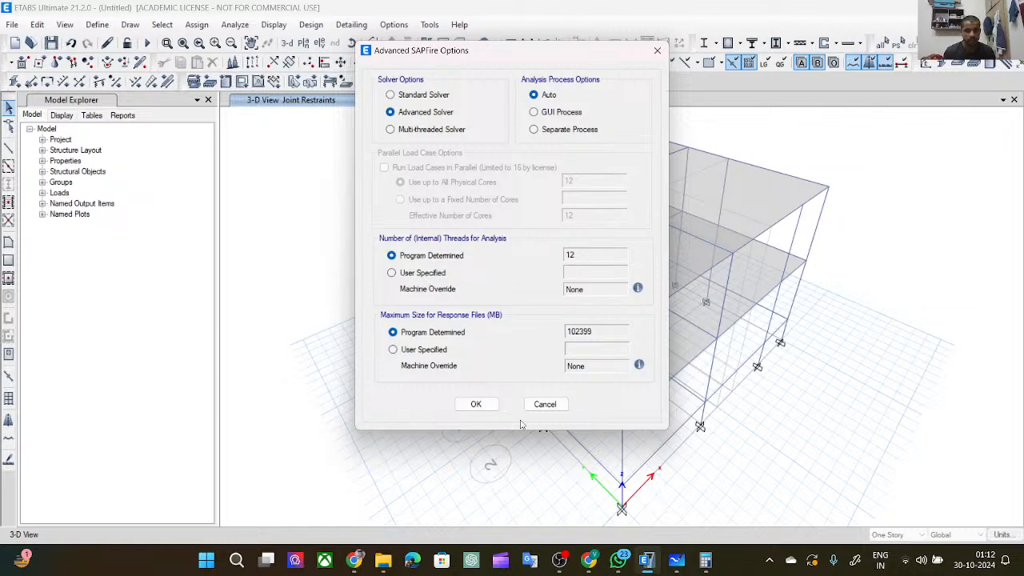
left_click(475, 404)
Accept the automatic floor mesh settings with General Mesh and a 1.25 m approximate maximum mesh size.
left_click(235, 25)
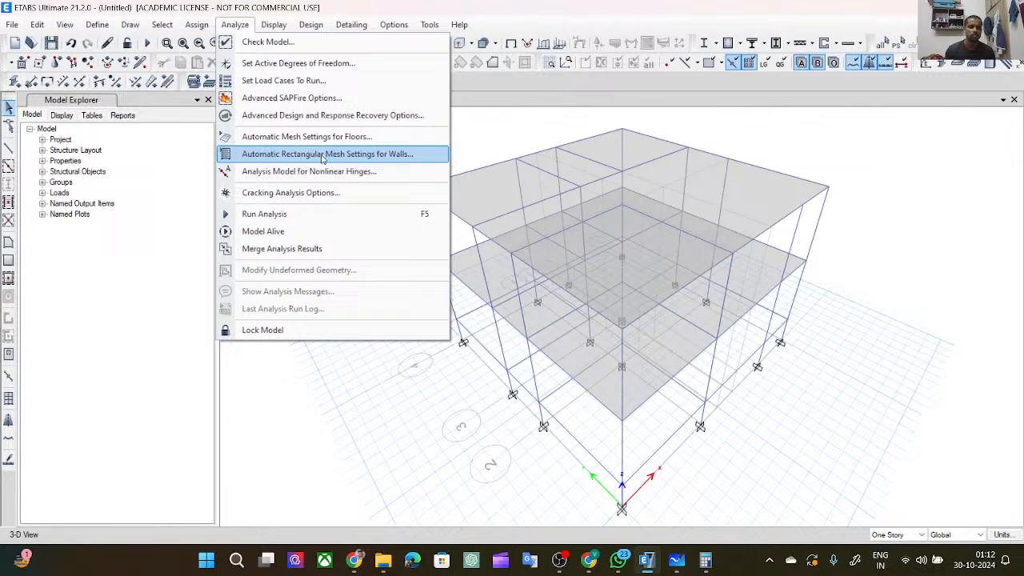
left_click(295, 148)
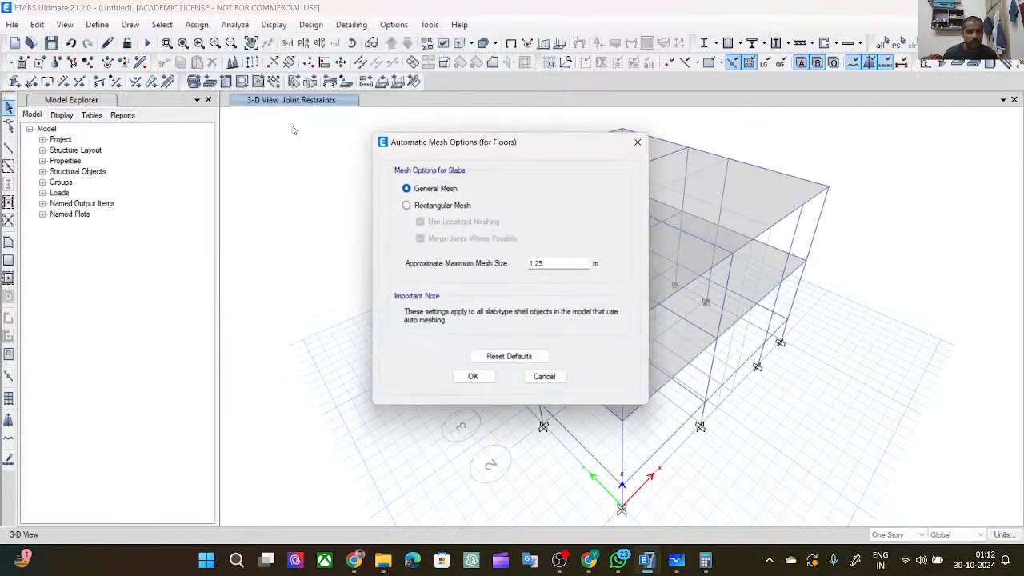
left_click_drag(530, 144, 354, 124)
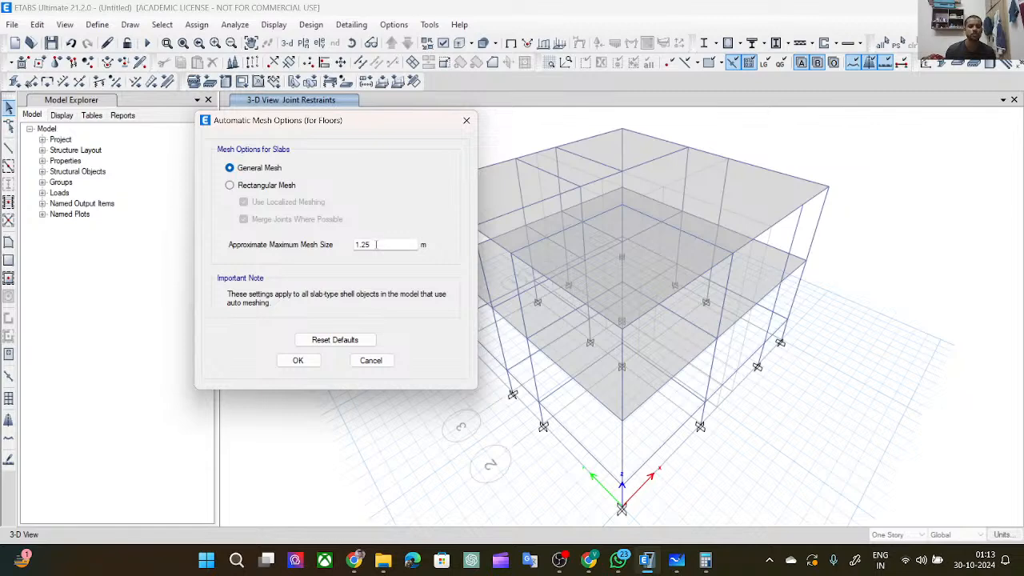
left_click(298, 361)
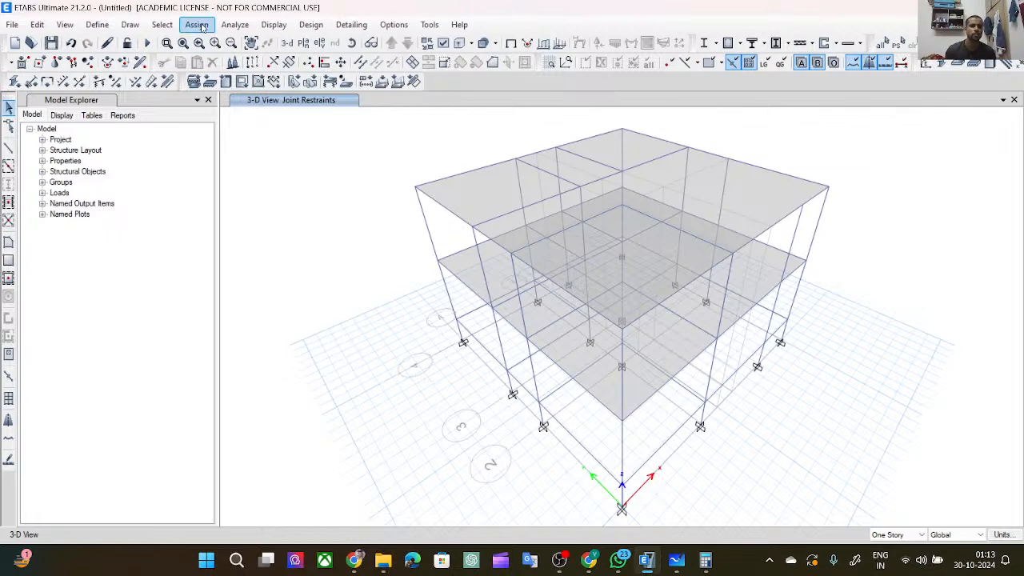
Run the analysis, saving the model as G+1 in a new G+1 folder inside the 3D frame folder.
left_click(235, 25)
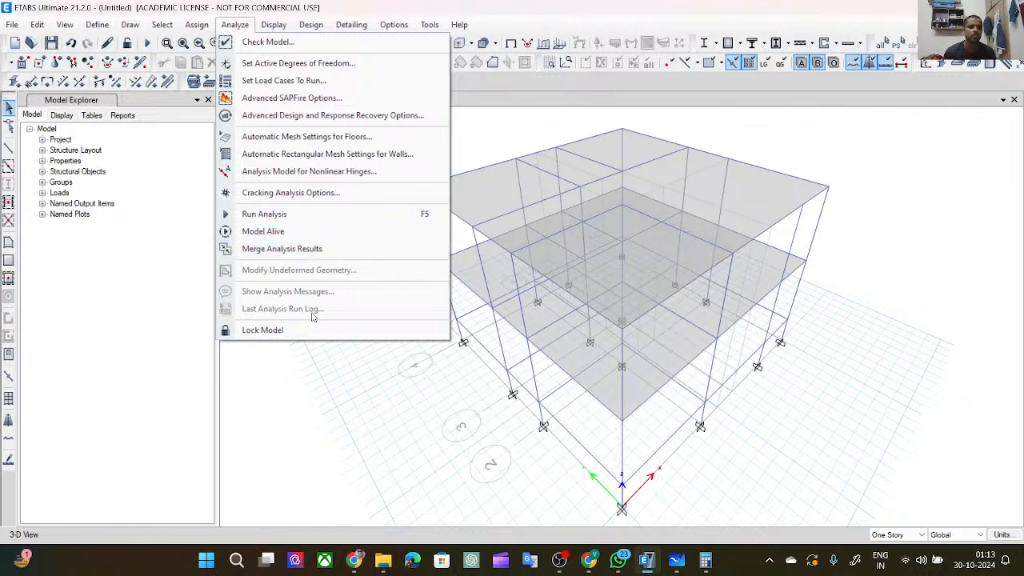
left_click(274, 216)
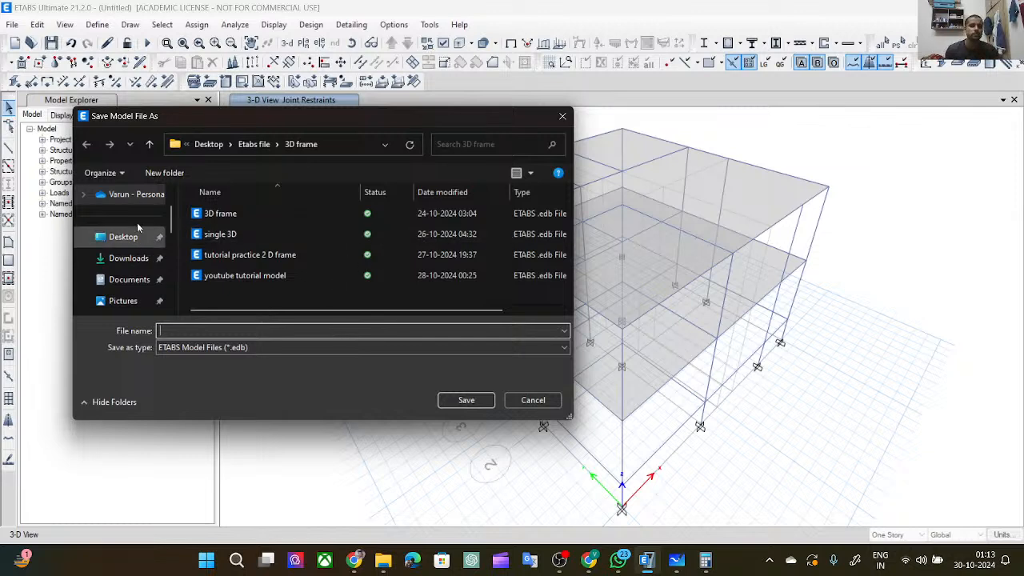
left_click(164, 172)
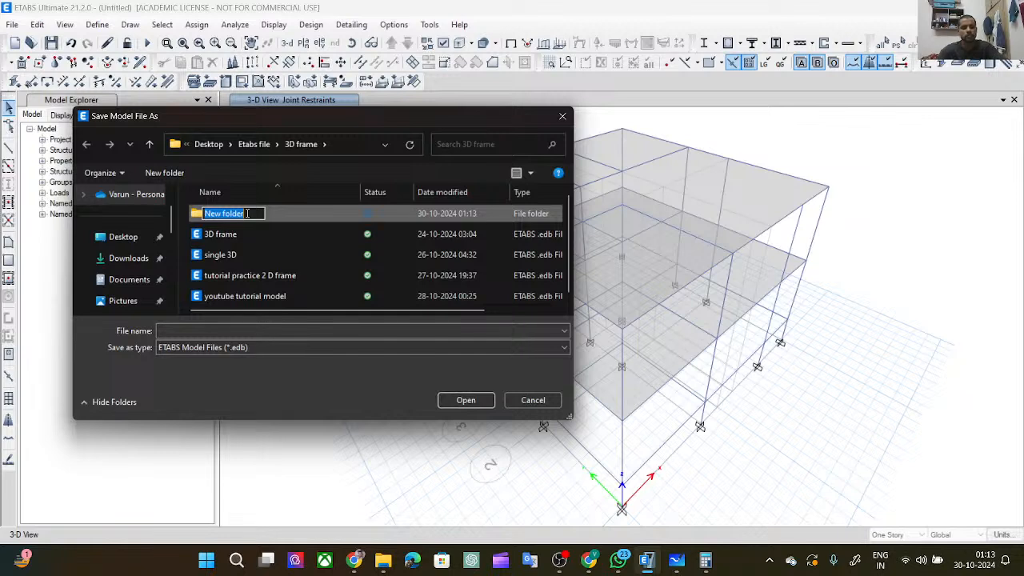
type("G+1")
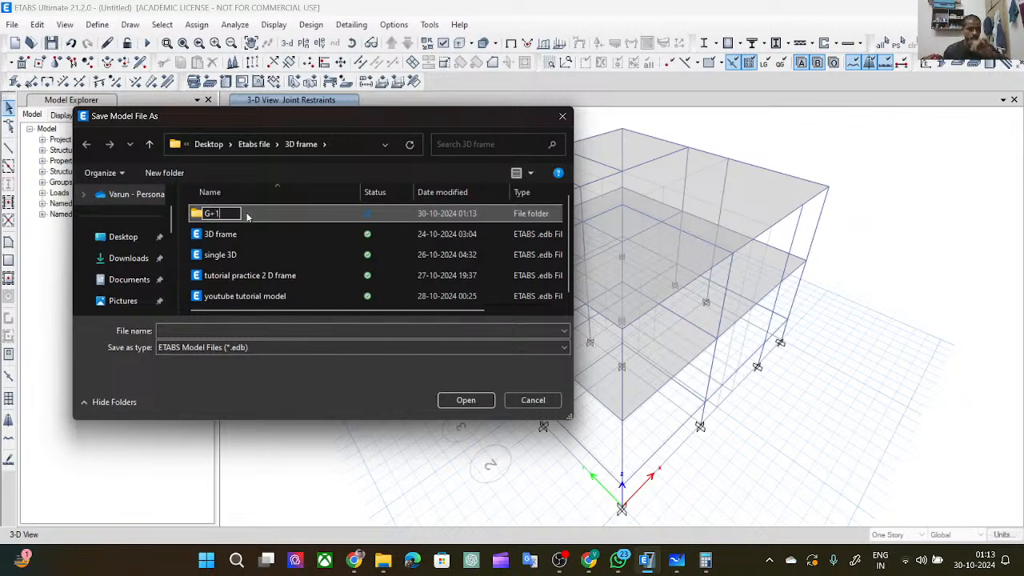
key("Return")
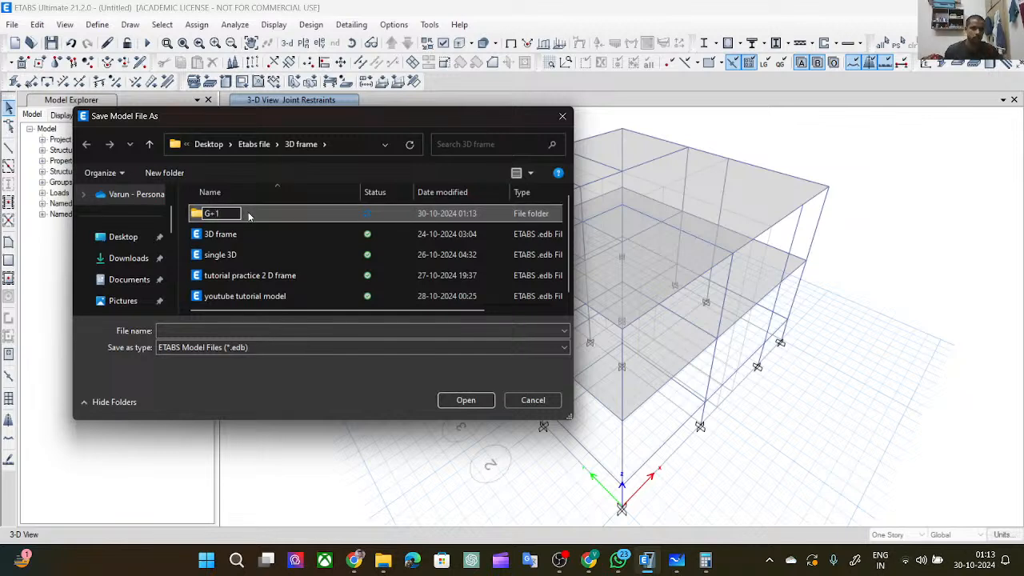
double_click(256, 215)
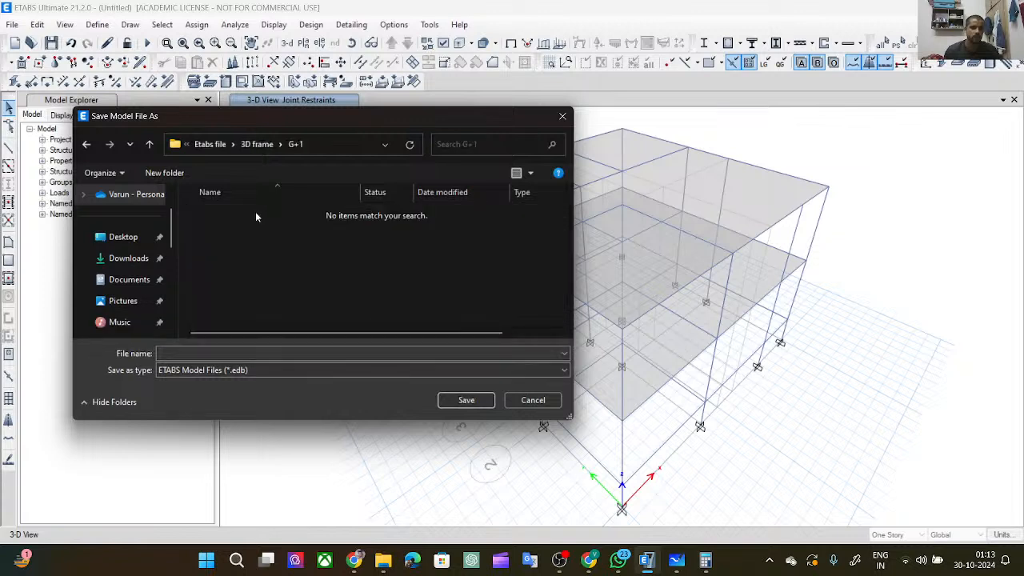
left_click(345, 353)
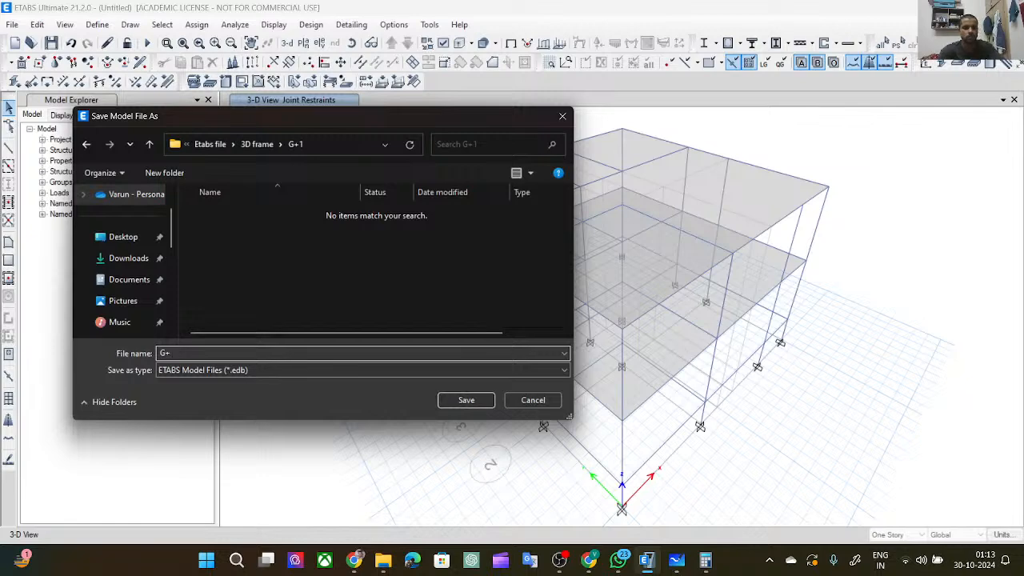
left_click(483, 398)
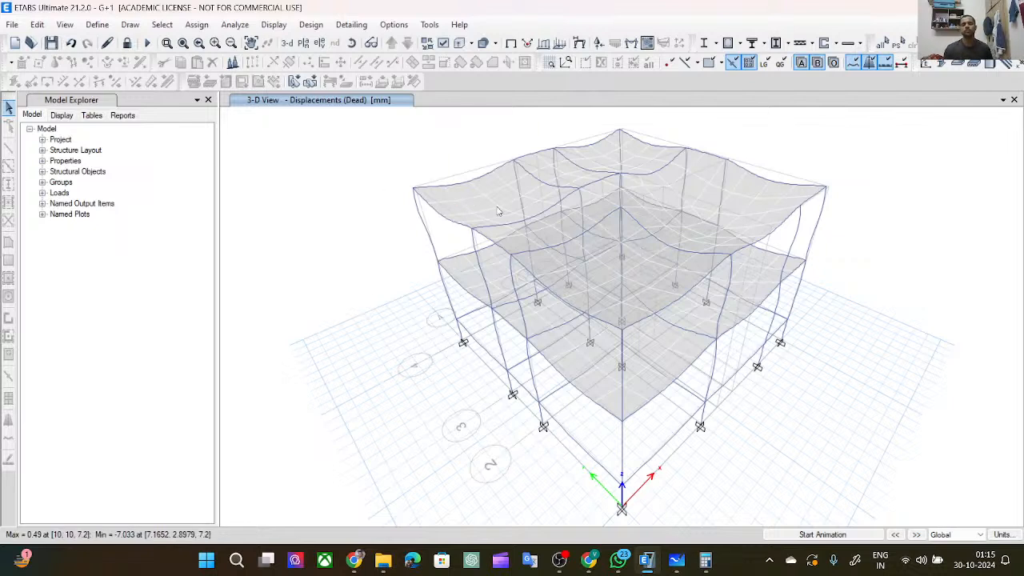
Animate the building's deformed shape for the Dead load case and look through the view options without changing them.
left_click(835, 538)
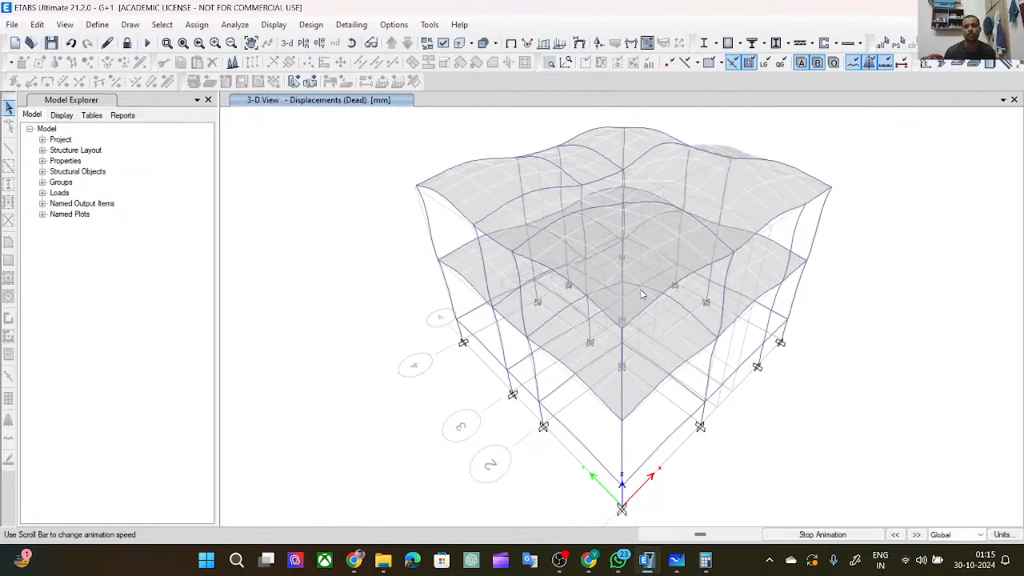
left_click(441, 44)
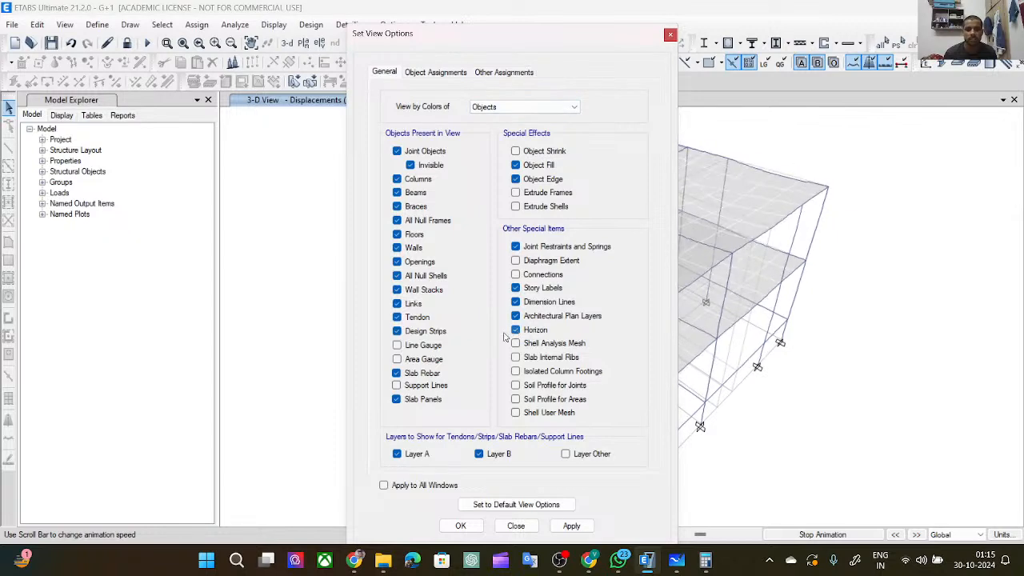
left_click(671, 35)
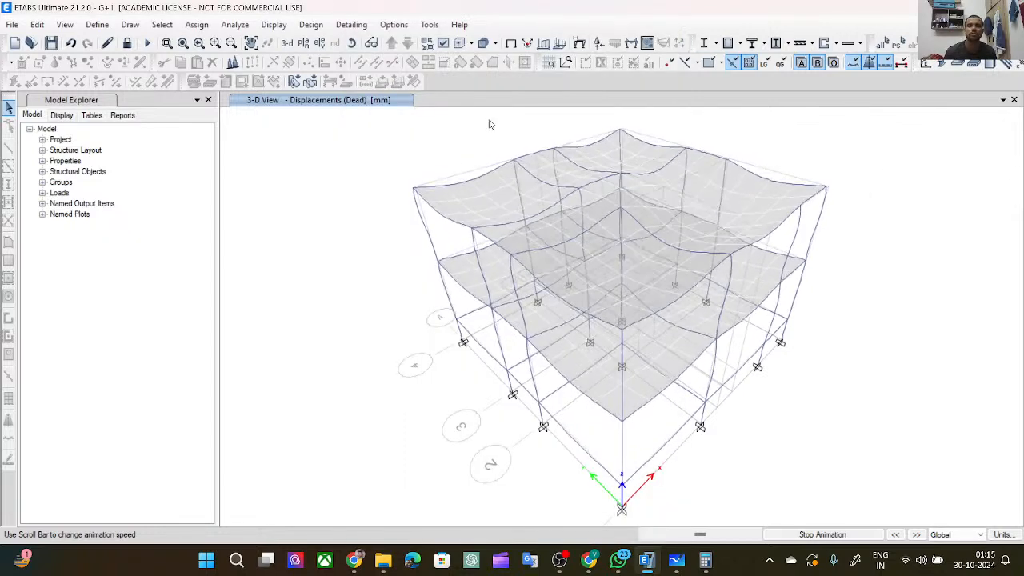
Switch the animation sound on and back off.
left_click(394, 24)
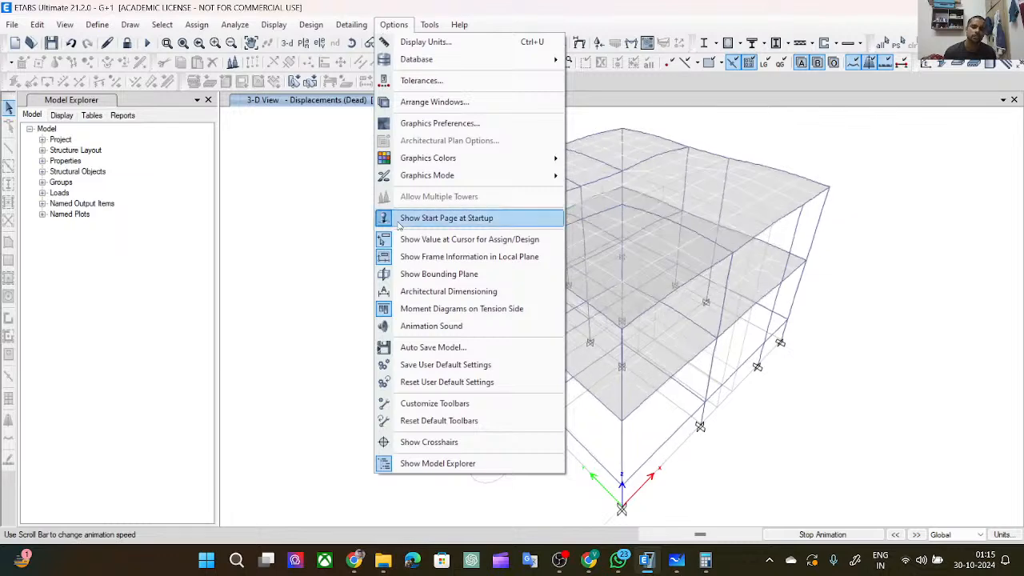
left_click(409, 331)
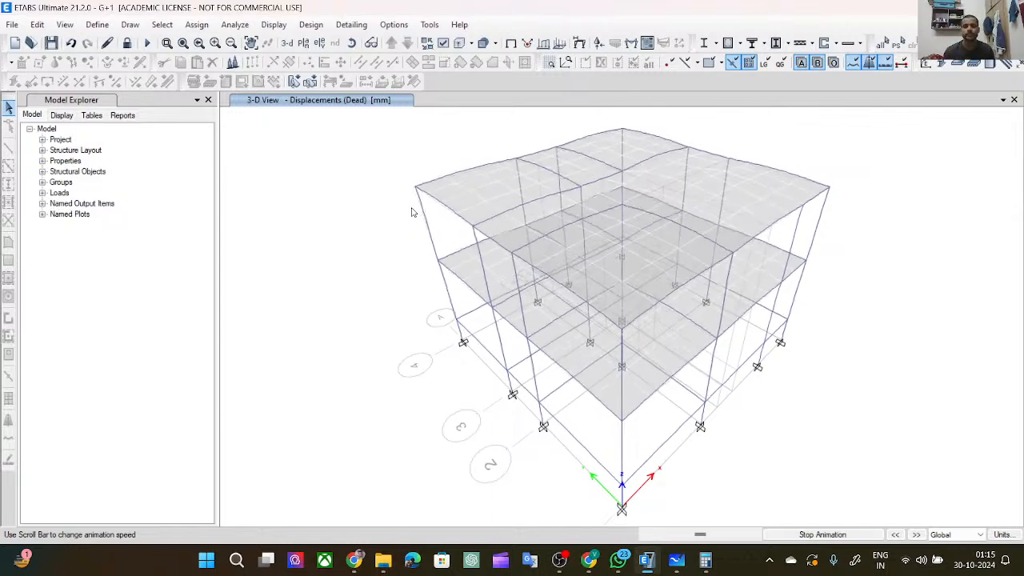
left_click(393, 24)
left_click(414, 327)
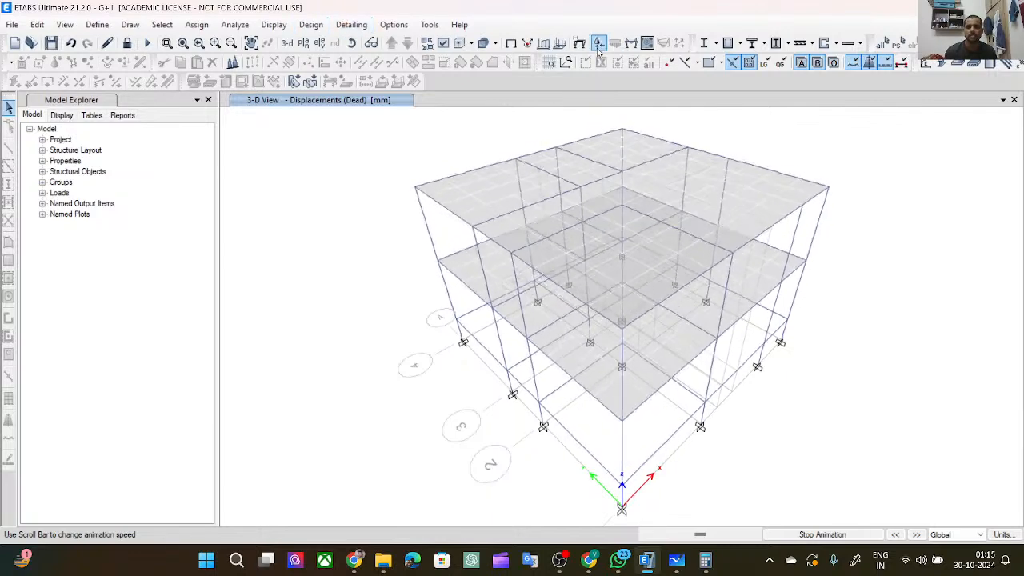
Return to the undeformed shape and display the filled Moment 3-3 diagram of the frames for the Dead load case.
left_click(512, 44)
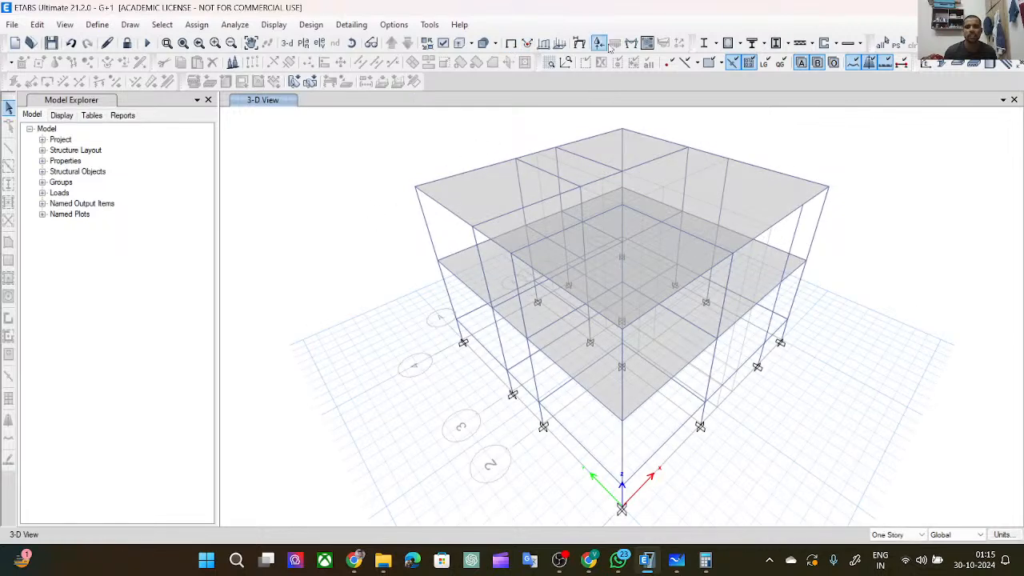
left_click(631, 43)
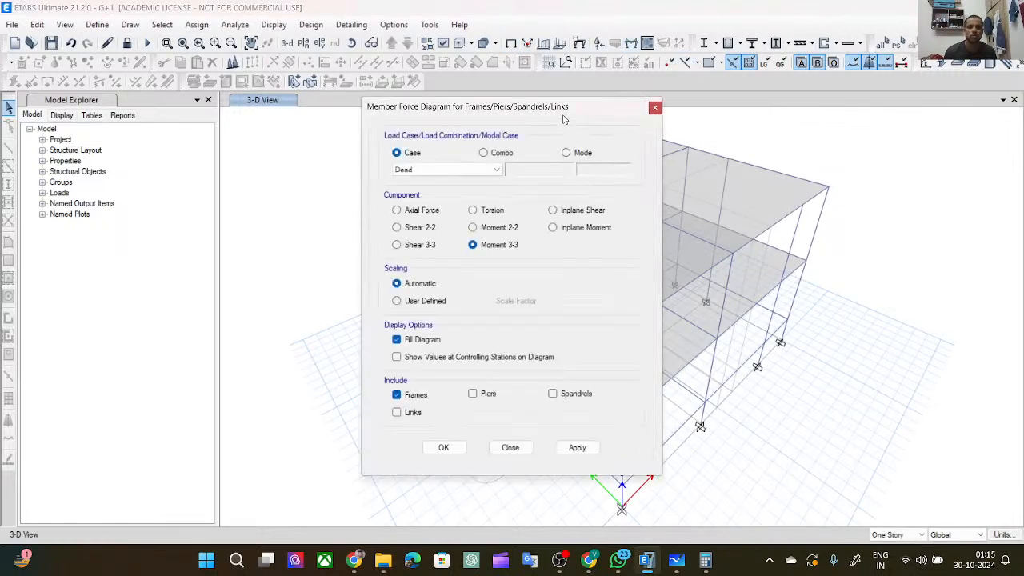
left_click_drag(564, 116, 342, 80)
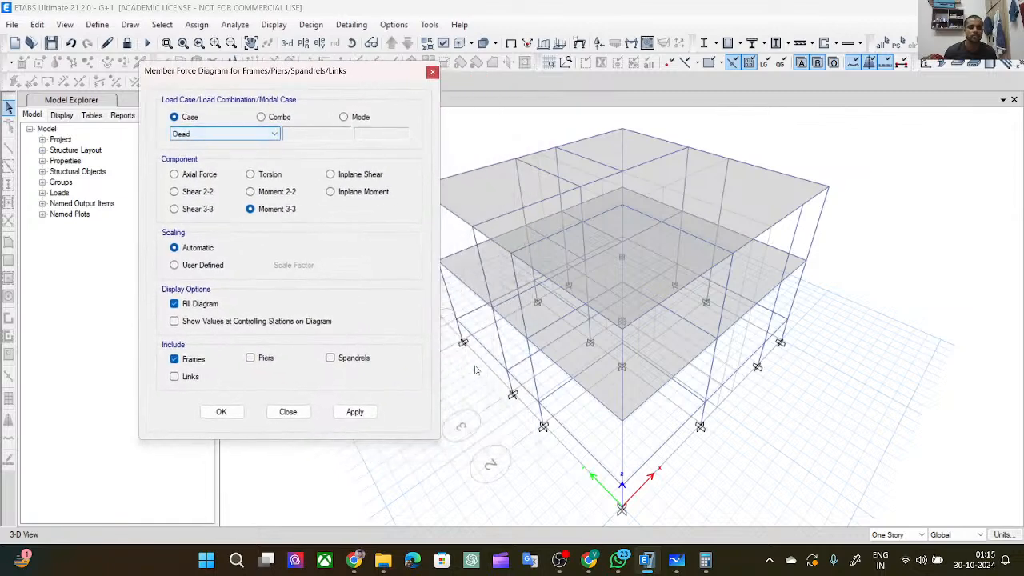
left_click(361, 412)
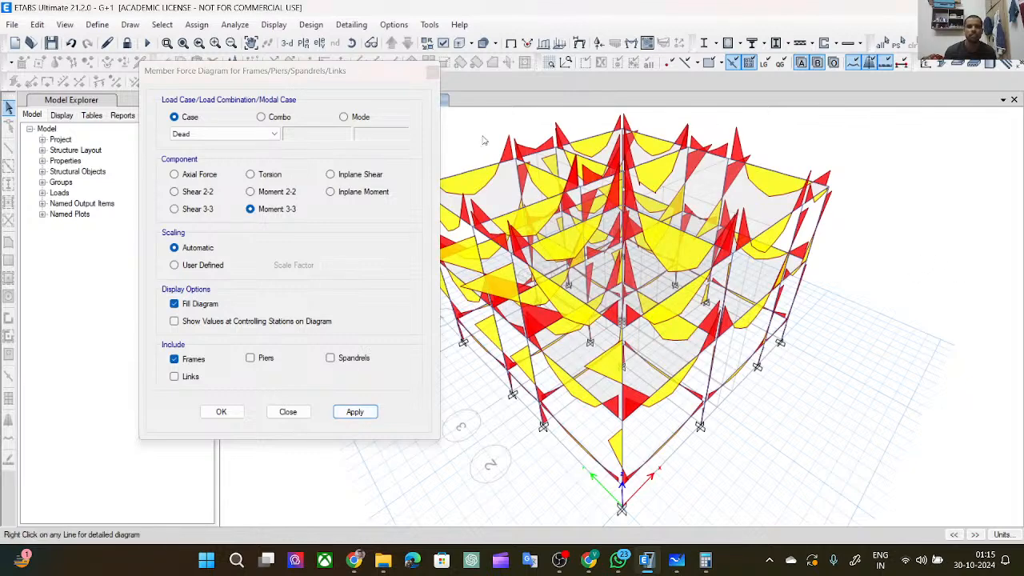
left_click(305, 44)
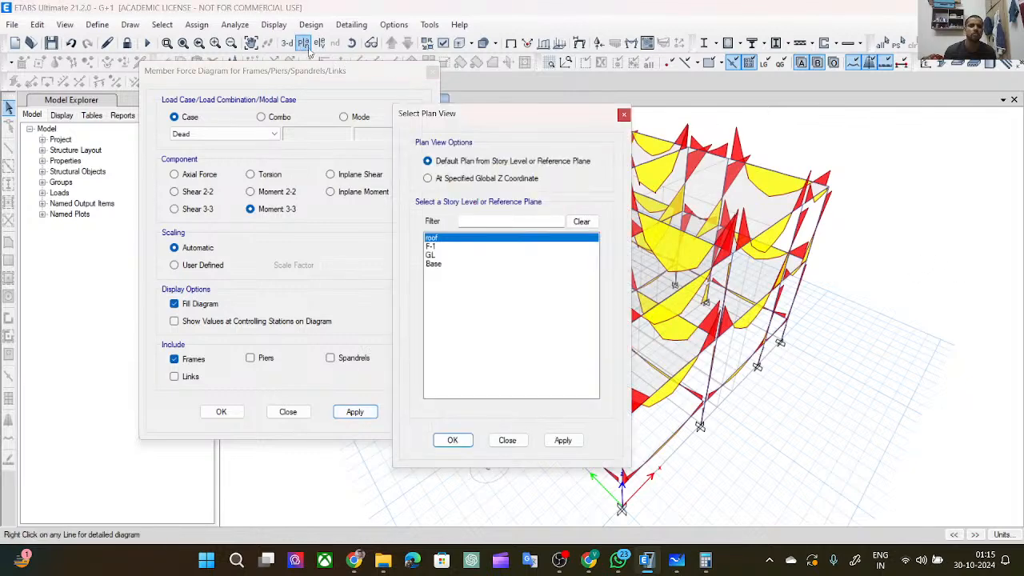
left_click(444, 247)
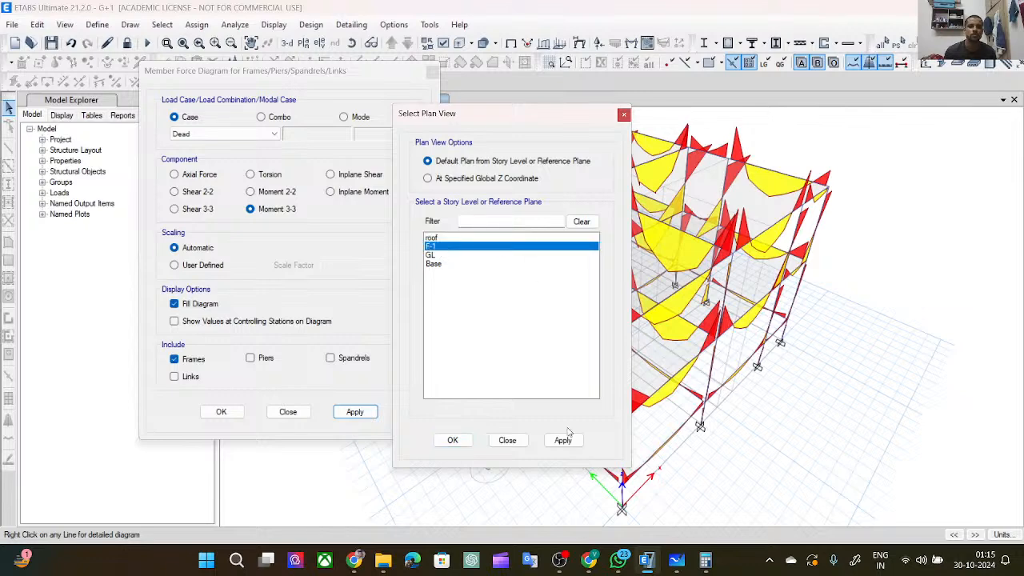
left_click(623, 116)
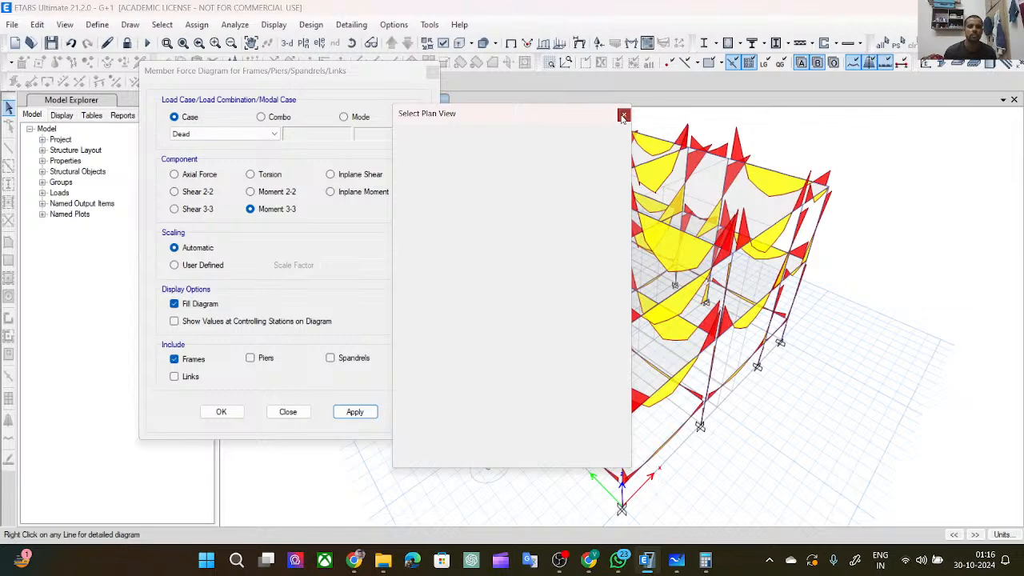
View the Dead load moment diagrams in elevation on grid line A and on grid line 1.
left_click(320, 42)
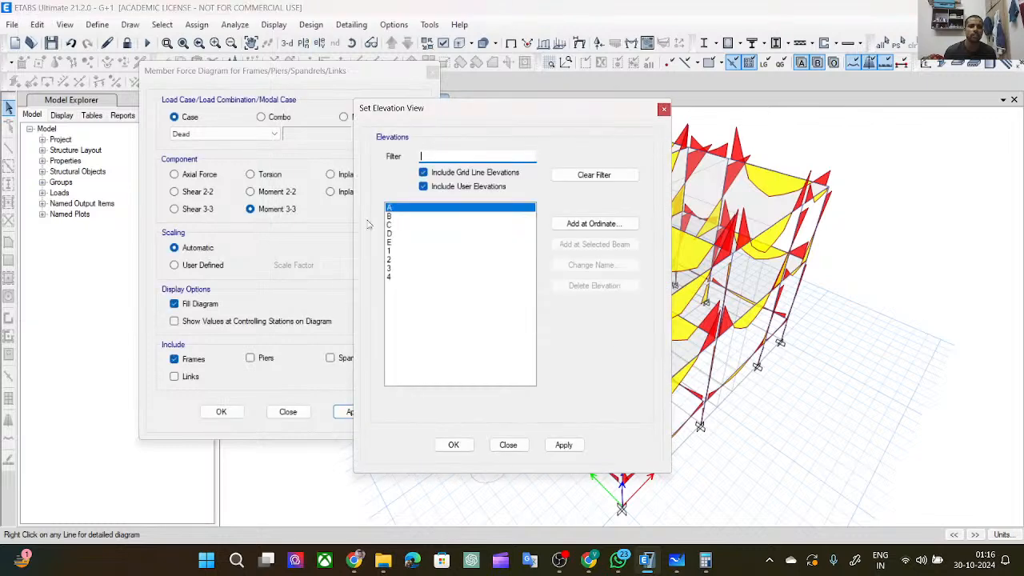
left_click(566, 446)
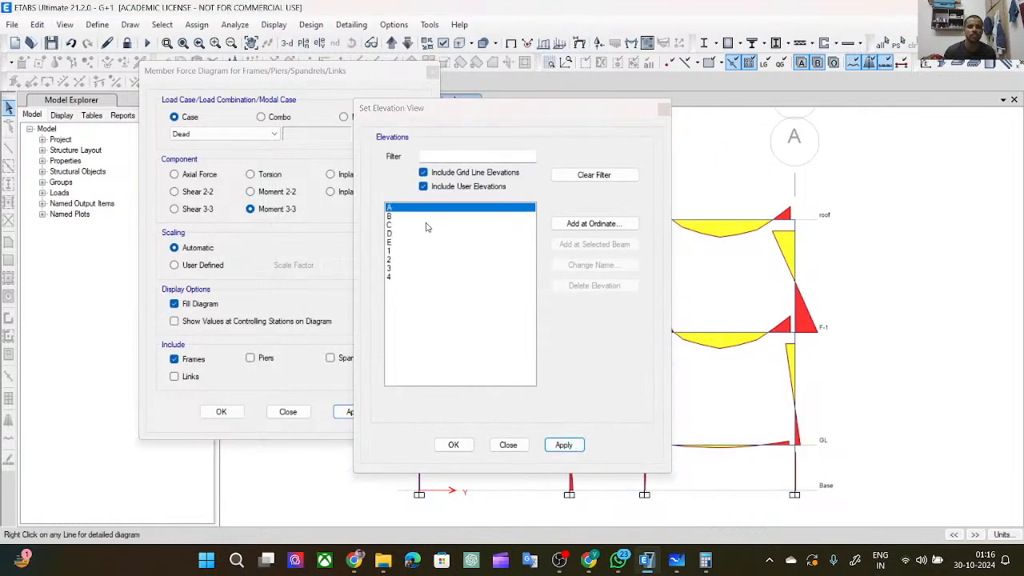
left_click(422, 251)
left_click(562, 444)
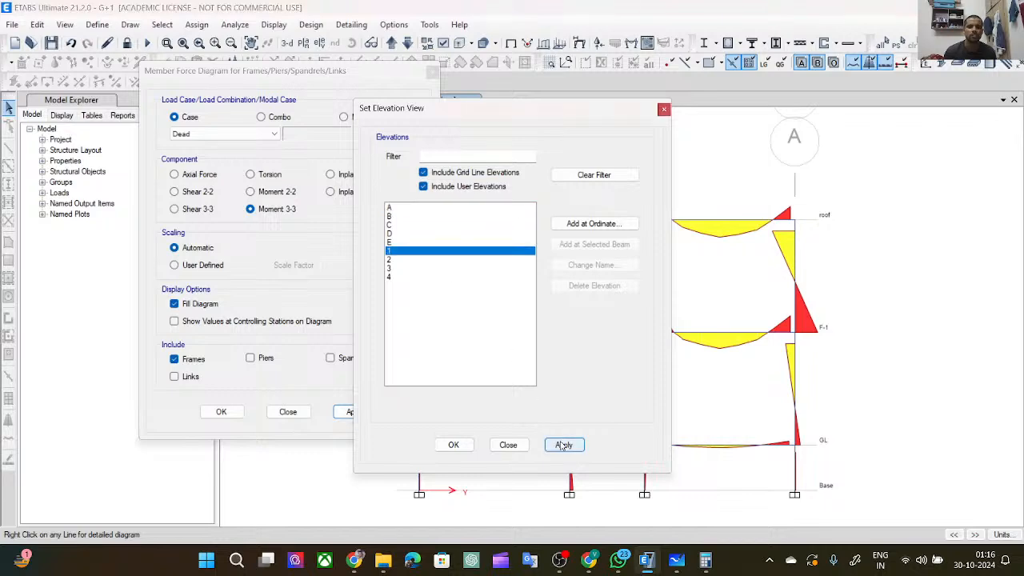
Show the frames' Moment 3-3 diagram for the EQX load case in the grid line 1 elevation and inspect the ground-level beam values.
left_click(665, 110)
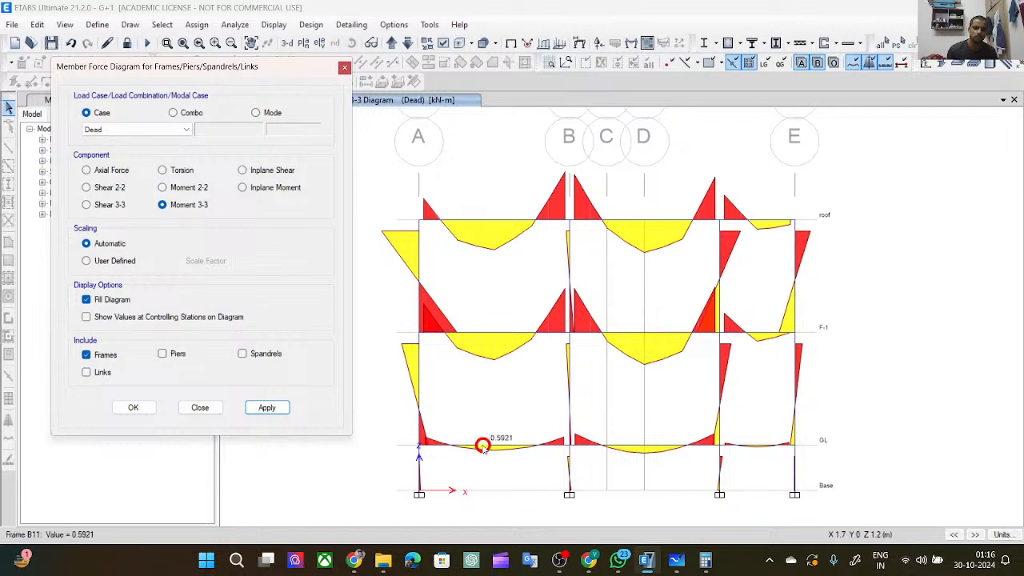
mouse_move(491, 445)
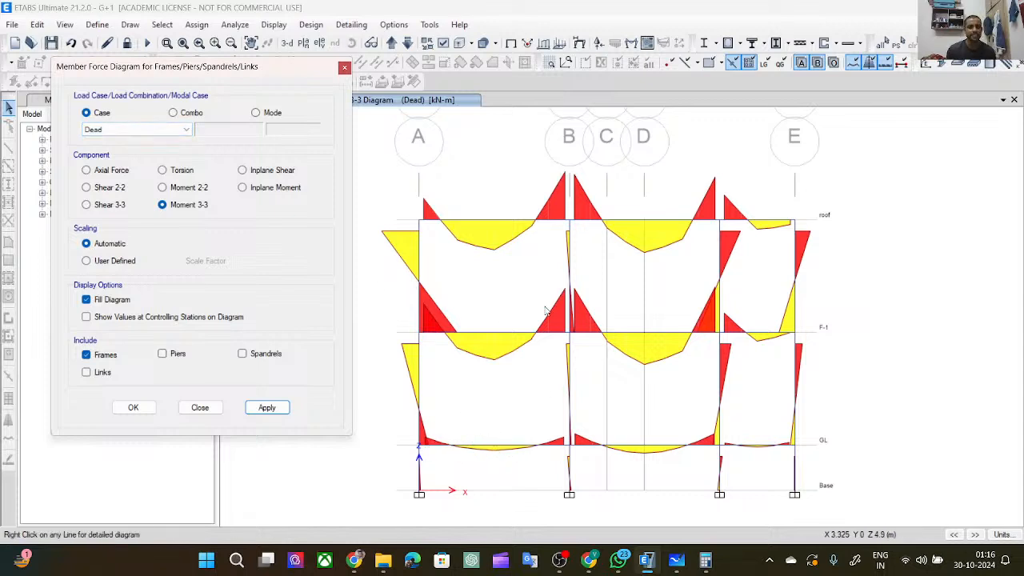
left_click(136, 130)
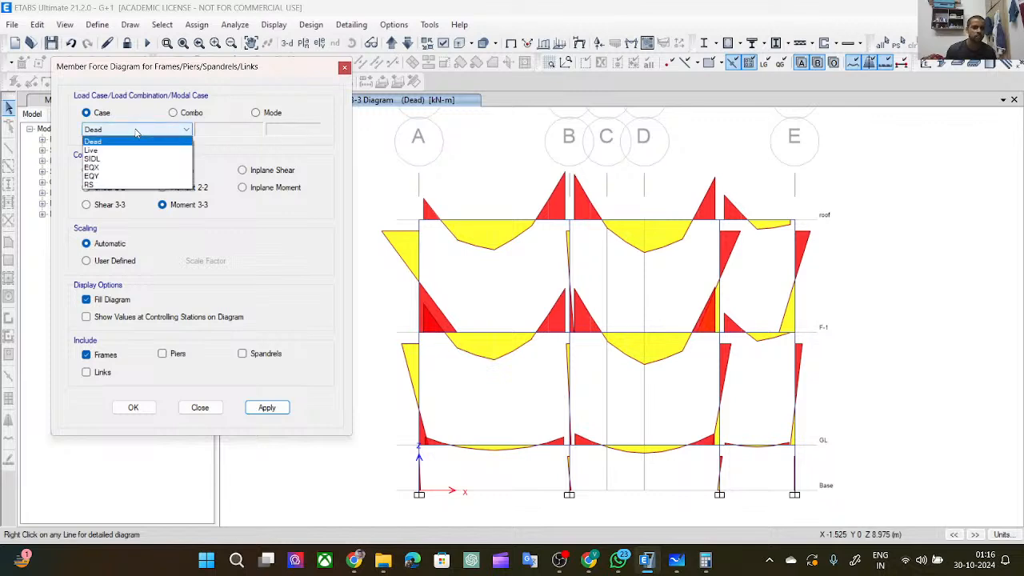
left_click(124, 167)
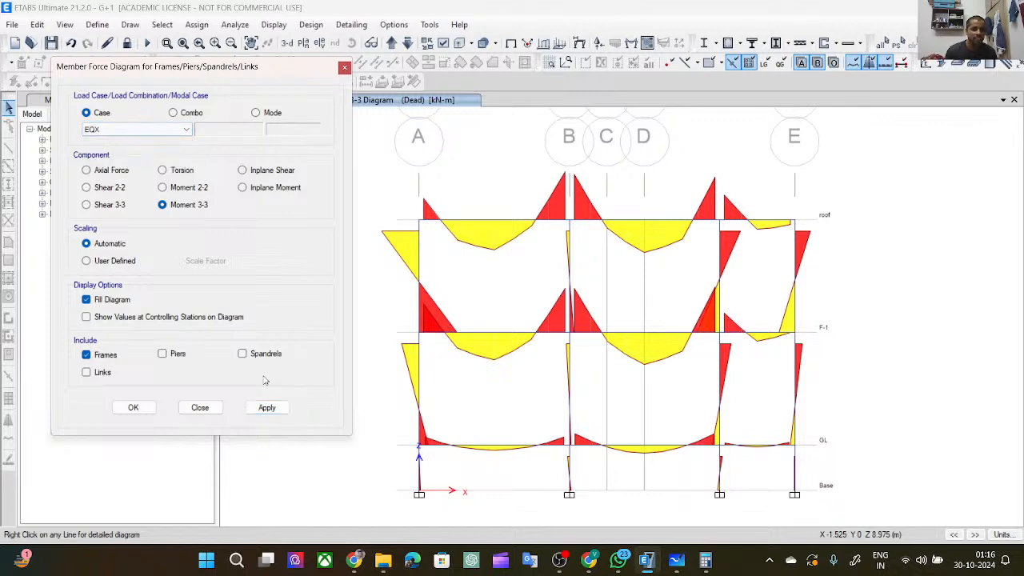
left_click(266, 408)
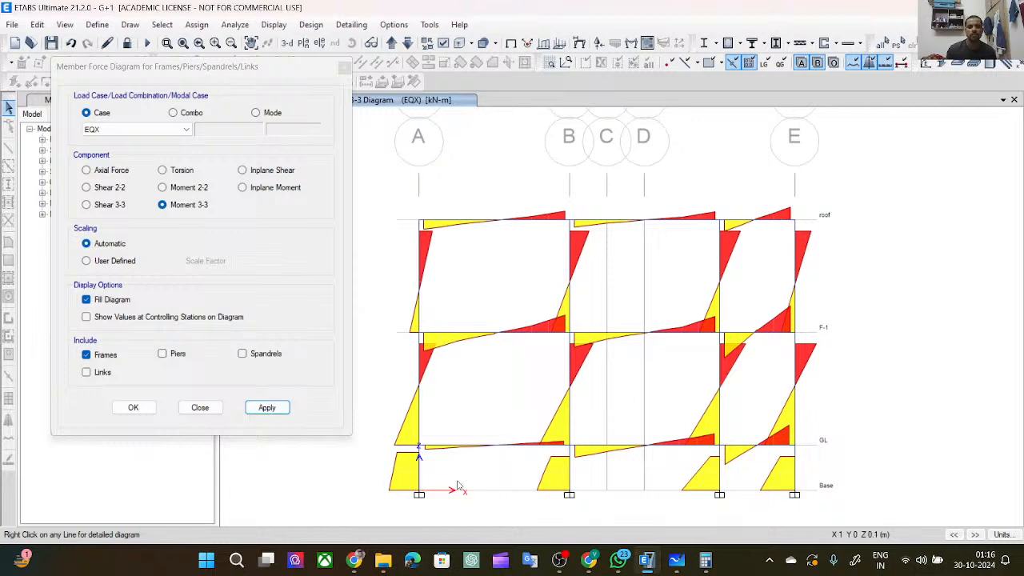
mouse_move(717, 446)
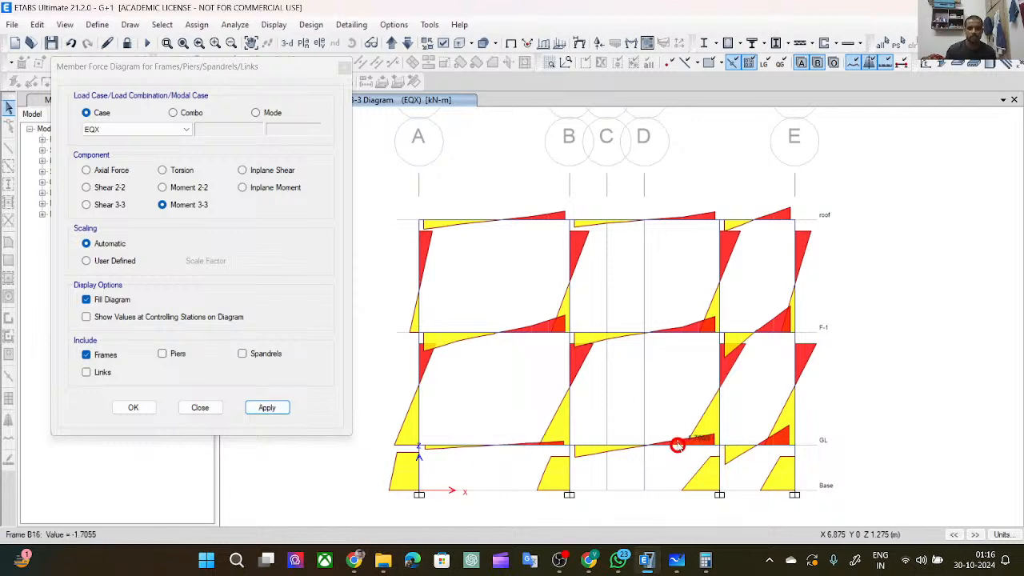
Show the frames' Moment 3-3 diagram for the RS load case in the grid line 1 elevation.
left_click(160, 130)
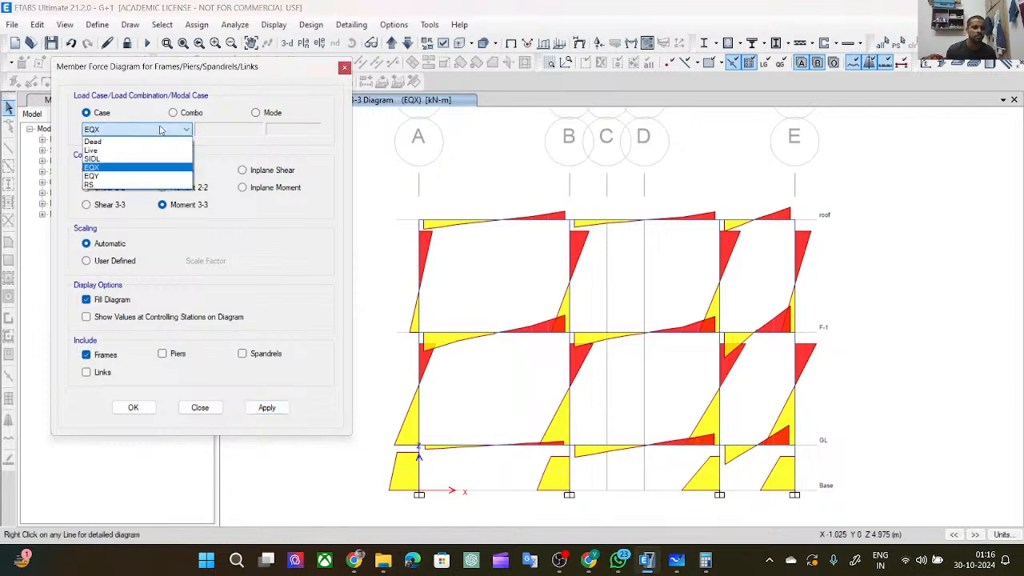
left_click(138, 187)
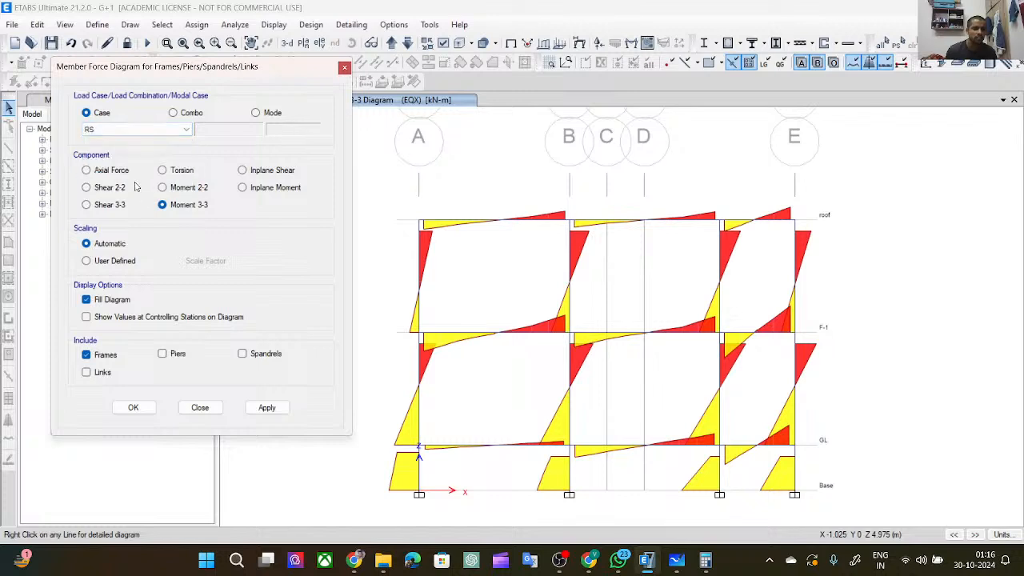
left_click(276, 408)
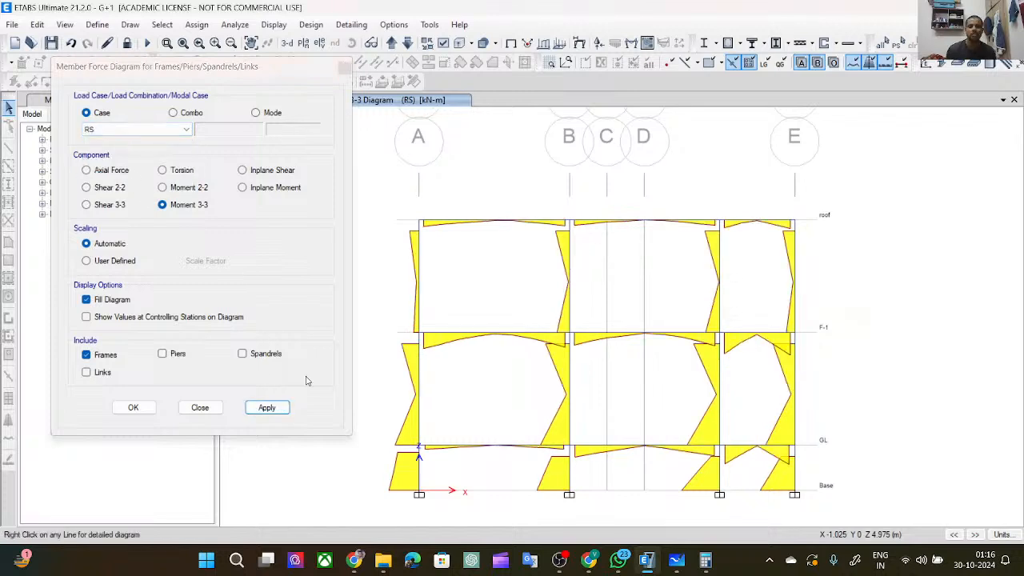
mouse_move(448, 448)
Show the frames' Moment 3-3 diagram for the SIDL load case and close the member force settings.
left_click(166, 130)
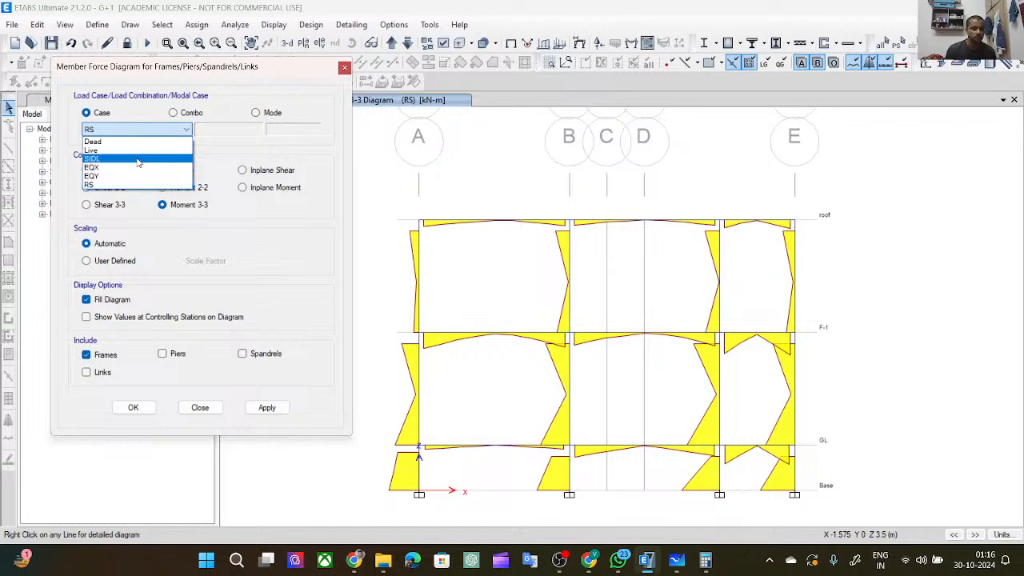
left_click(141, 158)
left_click(256, 408)
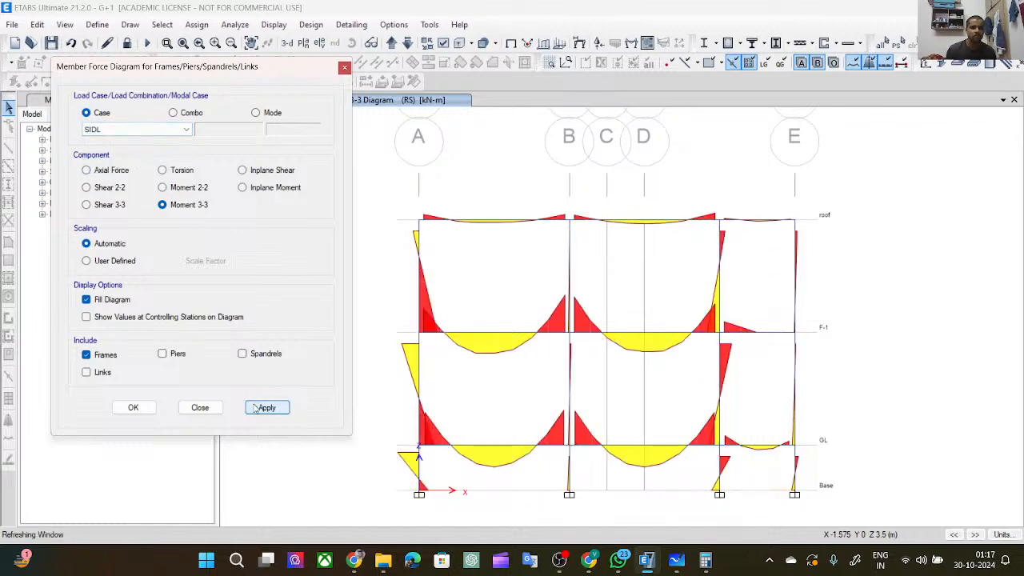
mouse_move(577, 479)
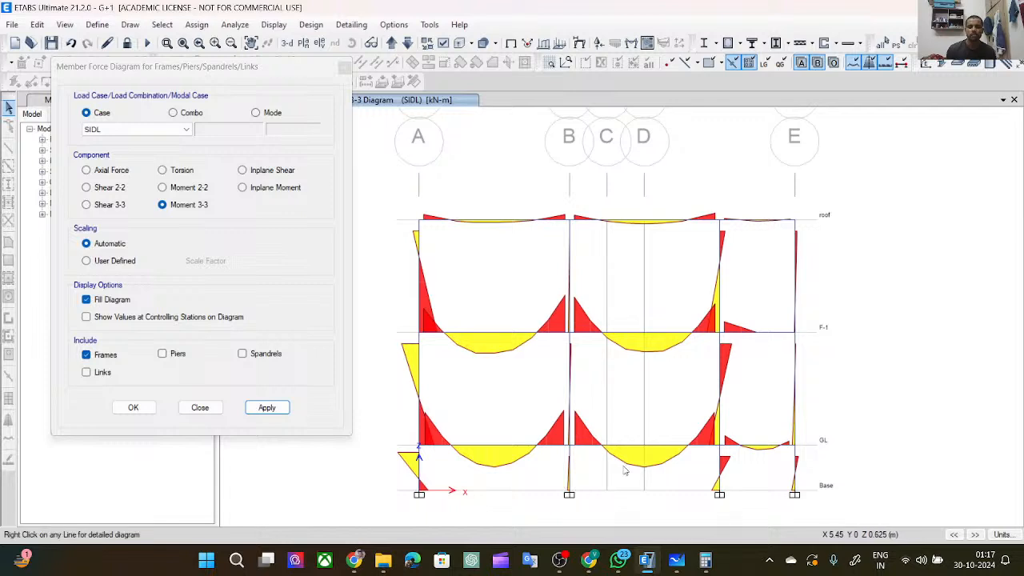
left_click(200, 408)
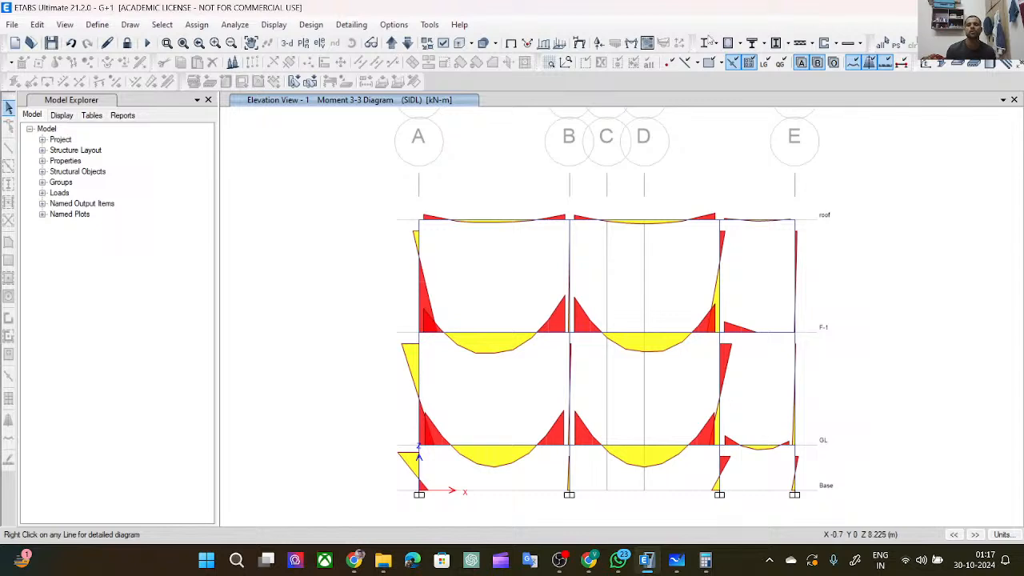
left_click(631, 42)
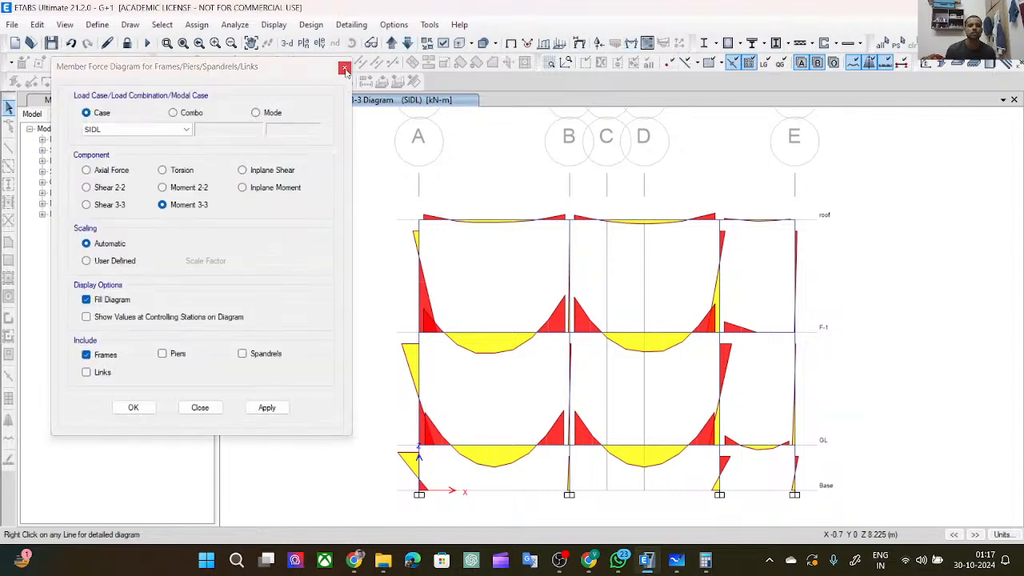
left_click(344, 67)
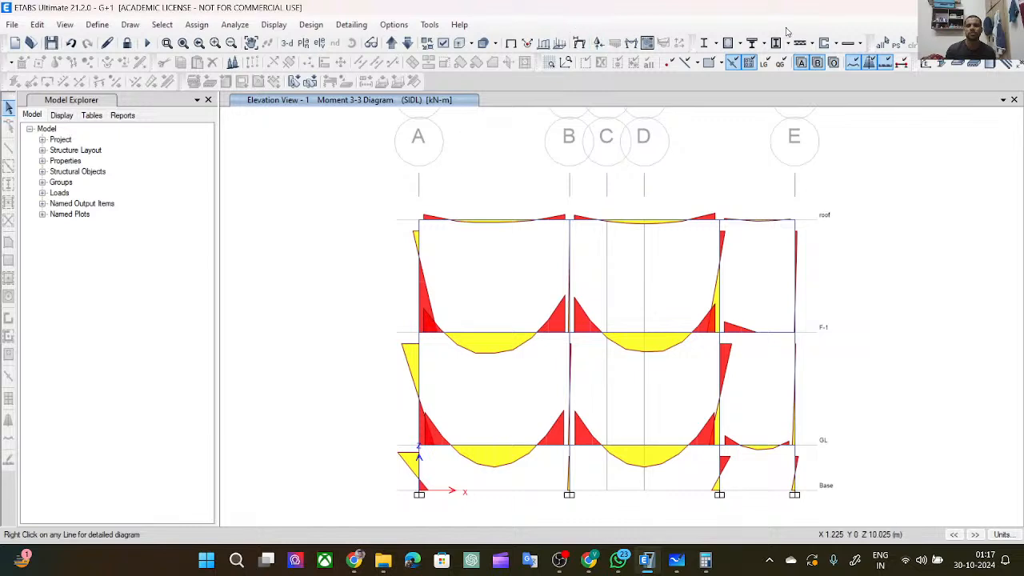
Display the Base Reactions table from the structure output results, compare the EQX, EQY and RS base shears, and close it.
left_click(281, 26)
left_click(295, 368)
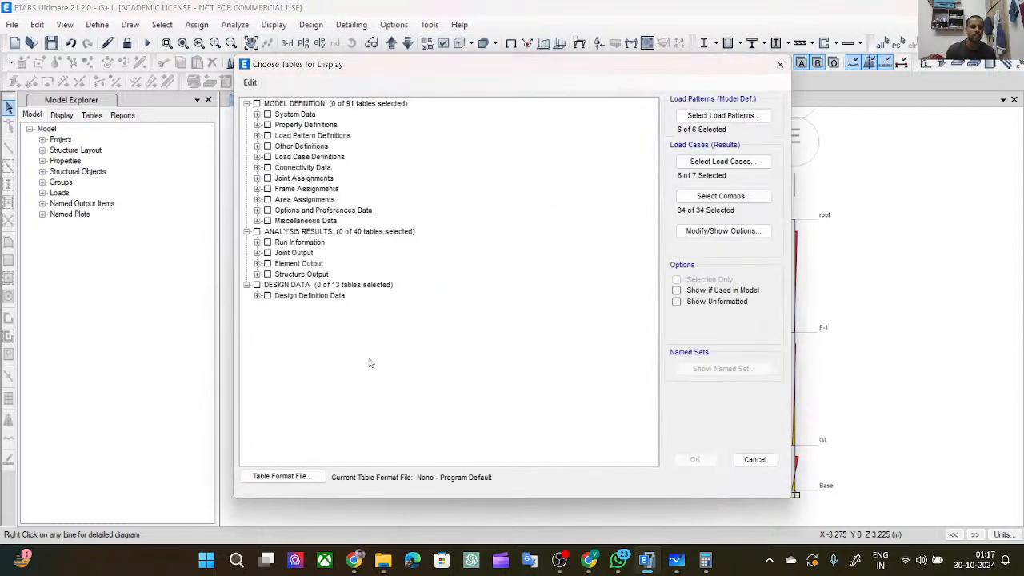
left_click(257, 232)
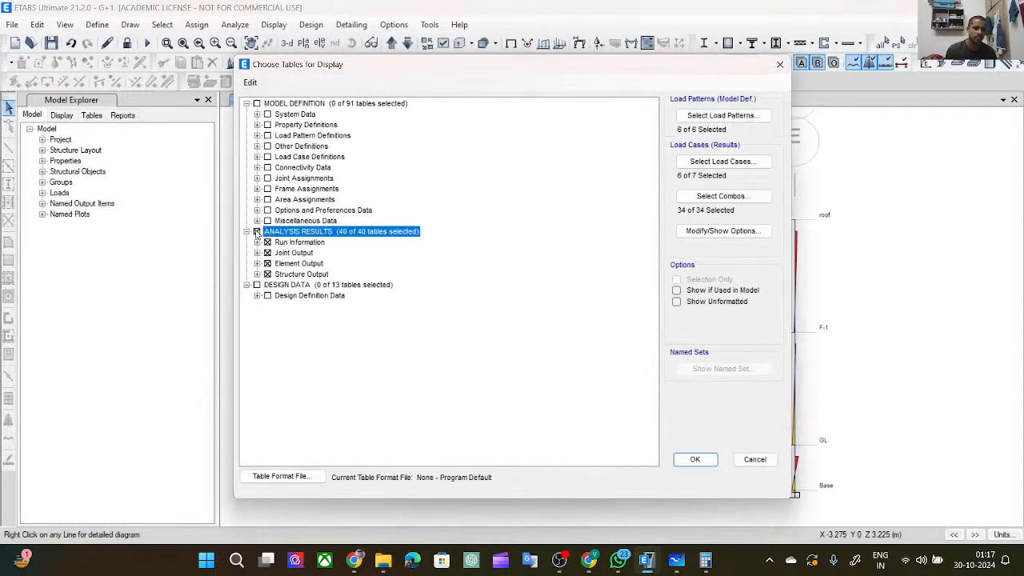
left_click(257, 231)
left_click(257, 274)
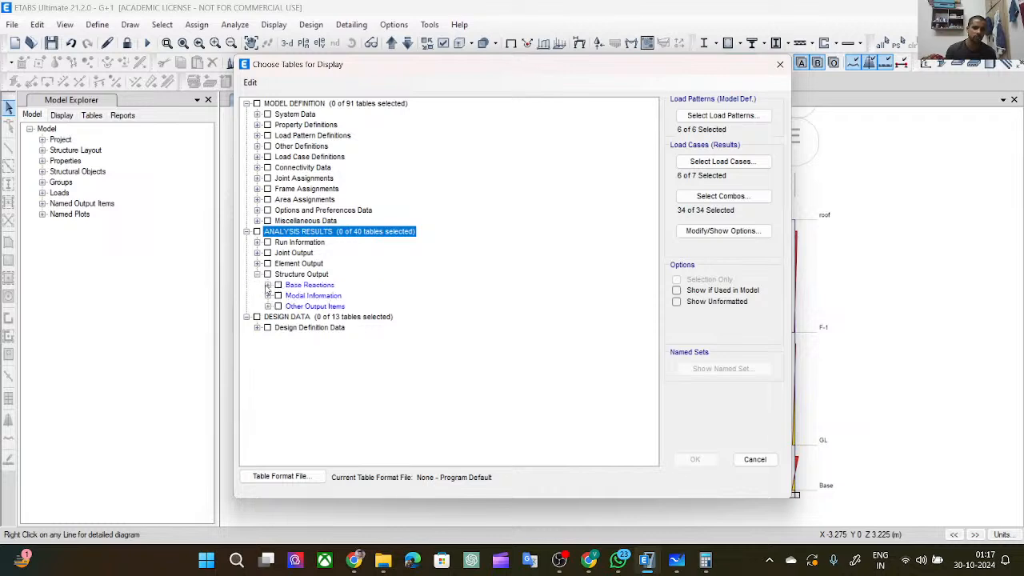
left_click(267, 285)
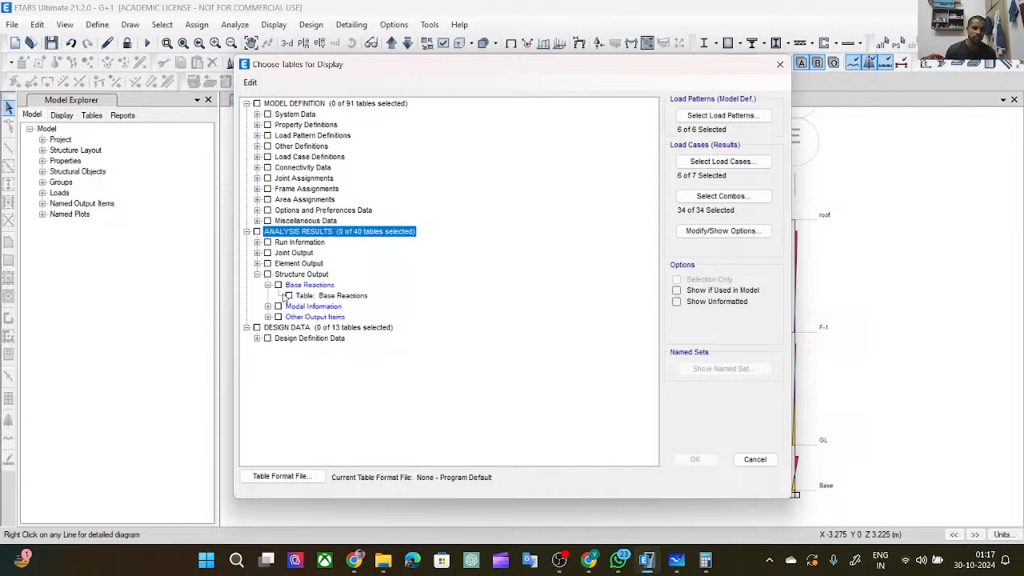
left_click(289, 297)
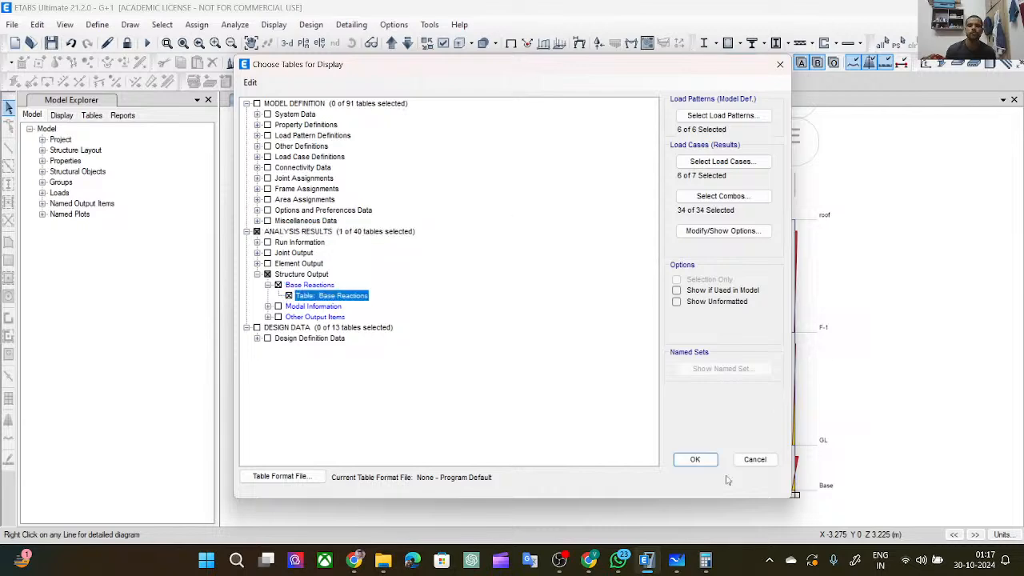
left_click(696, 459)
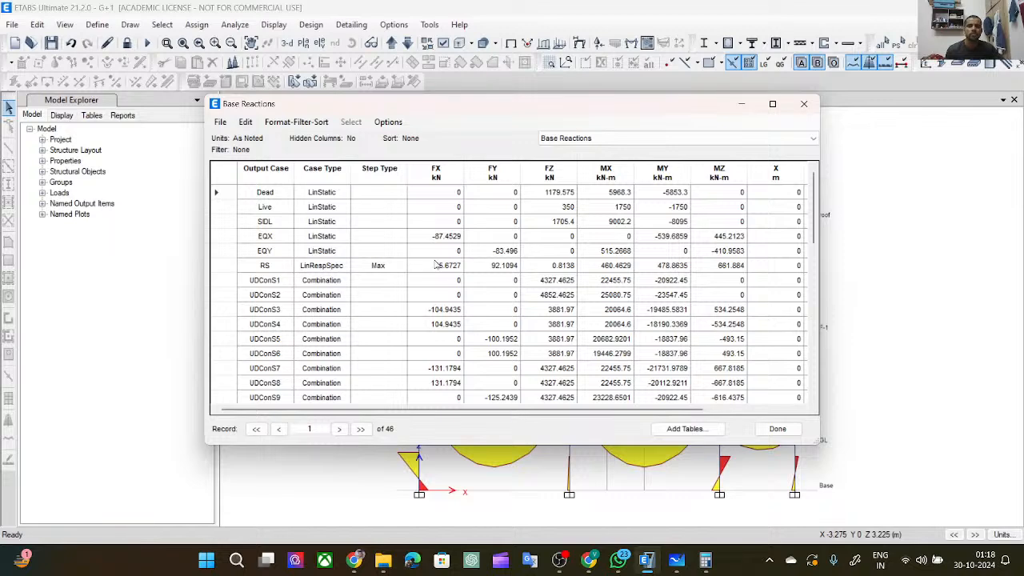
left_click_drag(704, 110, 833, 105)
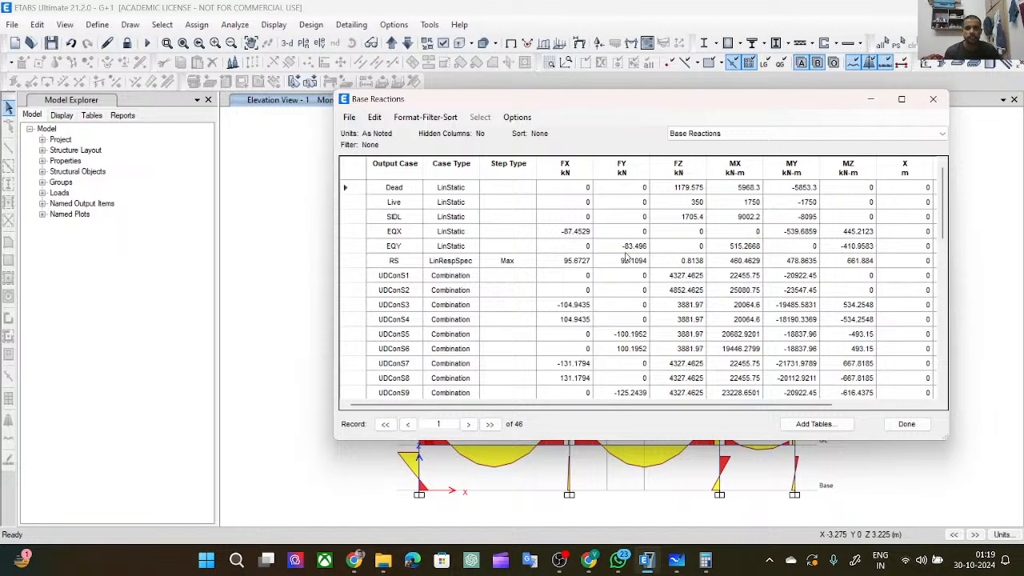
left_click(933, 100)
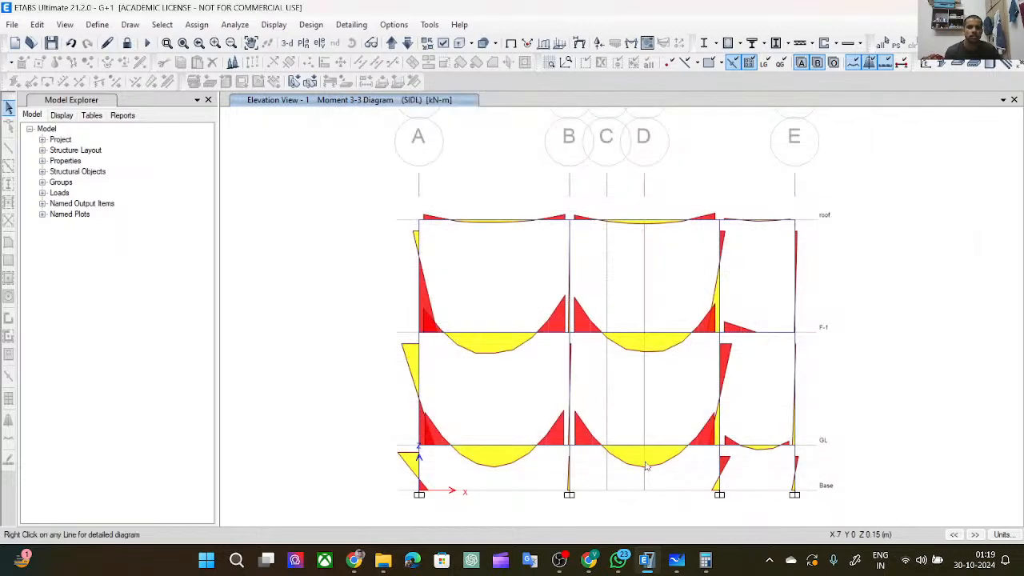
Open the RS response spectrum load case for editing.
left_click(109, 26)
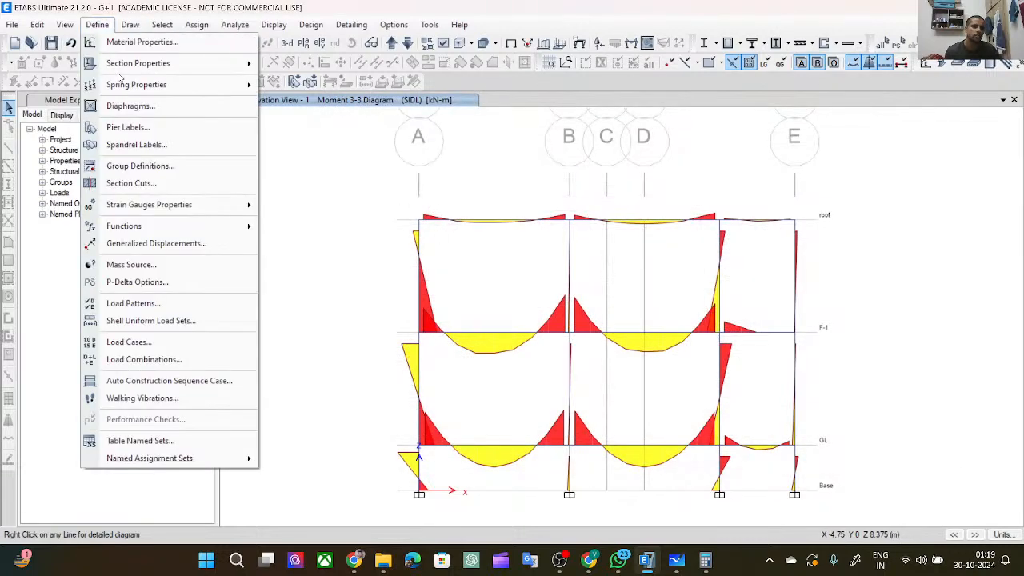
left_click(146, 346)
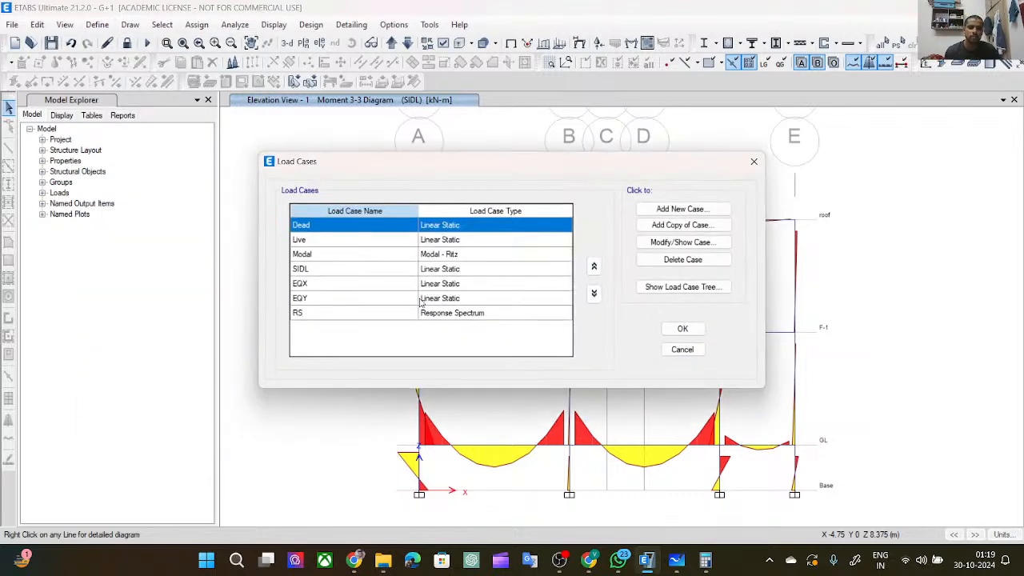
left_click(380, 313)
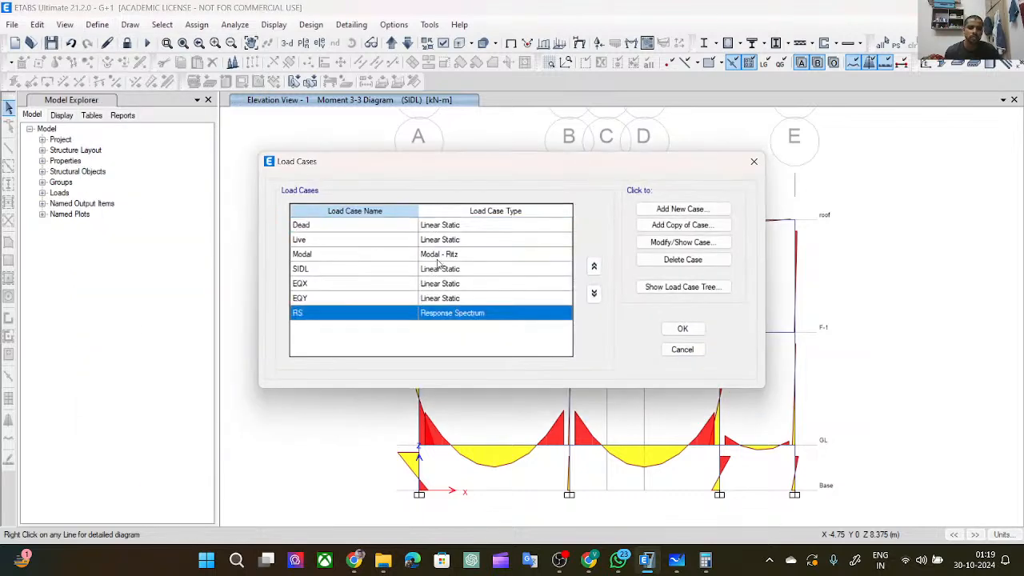
left_click(664, 244)
left_click(603, 200)
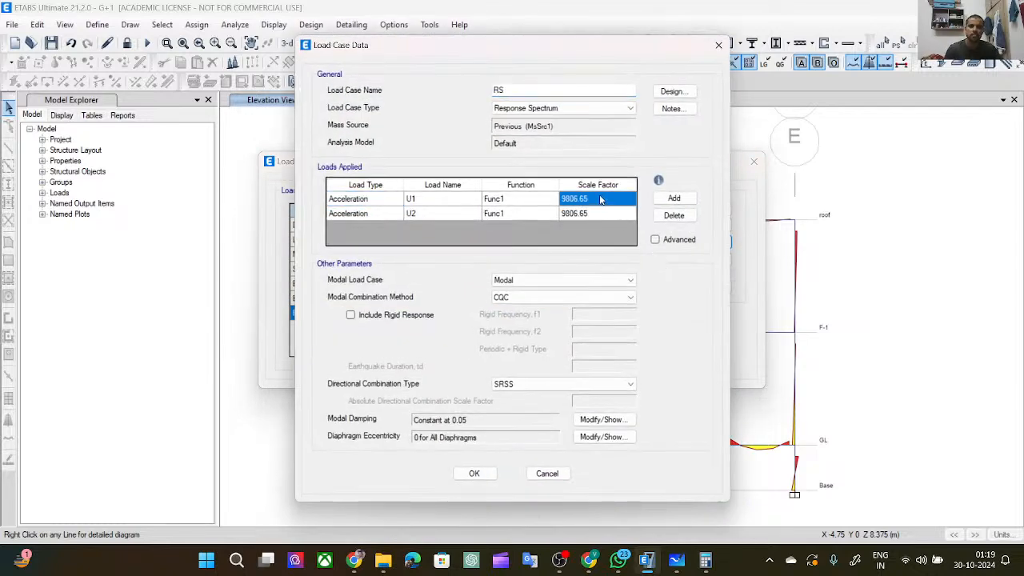
left_click(609, 198)
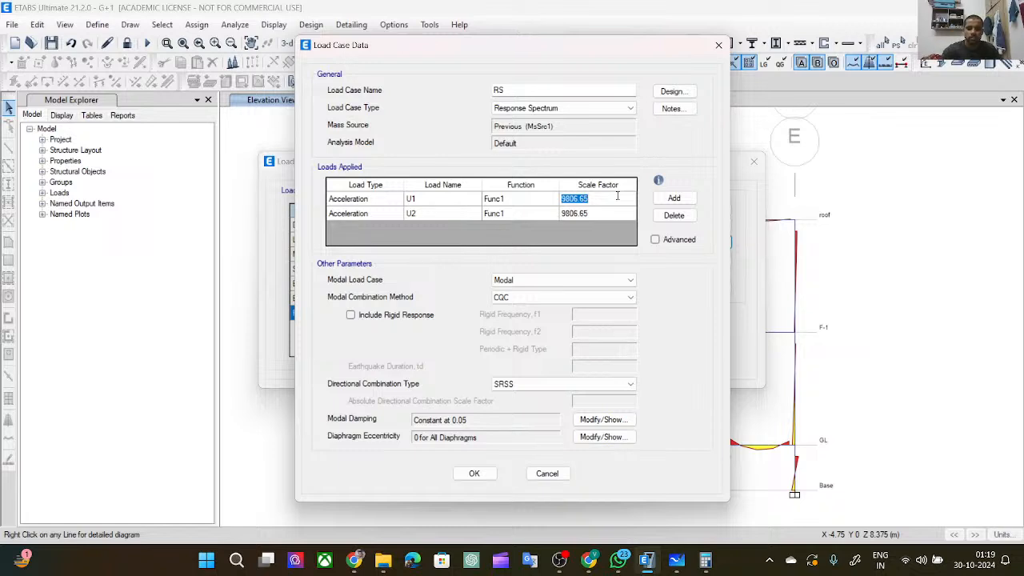
type("1")
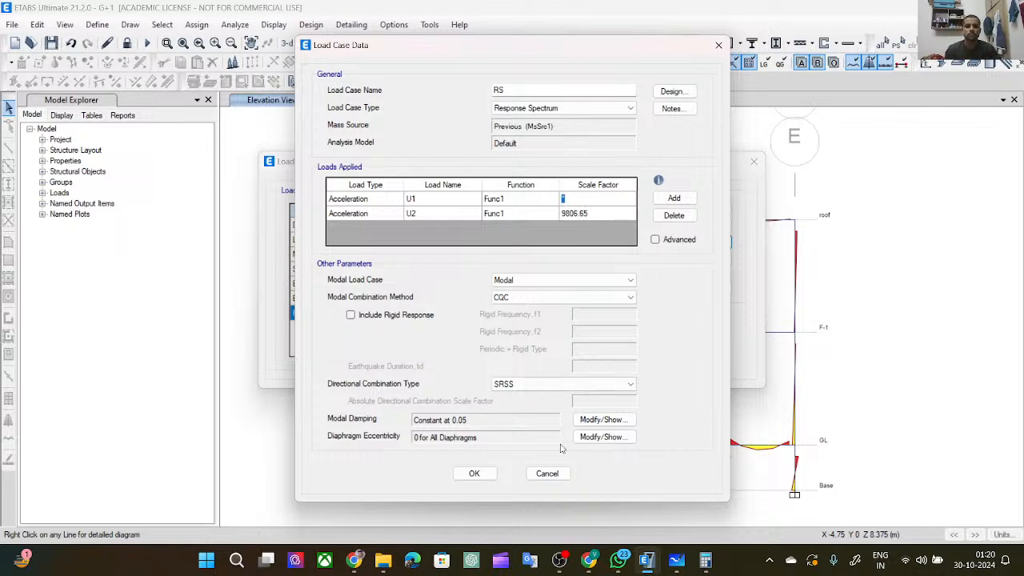
left_click(547, 475)
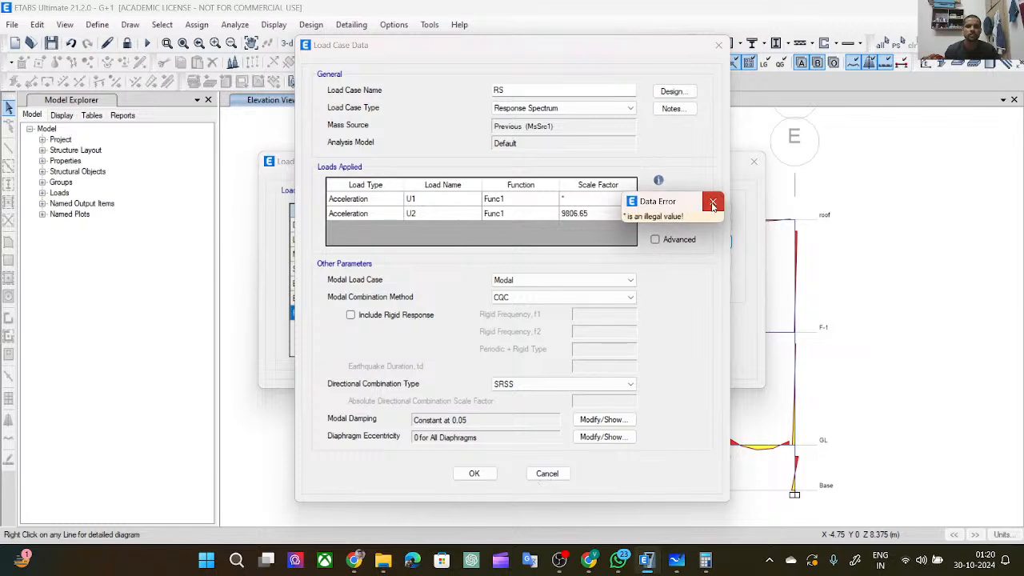
left_click(712, 202)
Set the U1 acceleration scale factor of the RS load case to 9806.65*0.914.
left_click(597, 198)
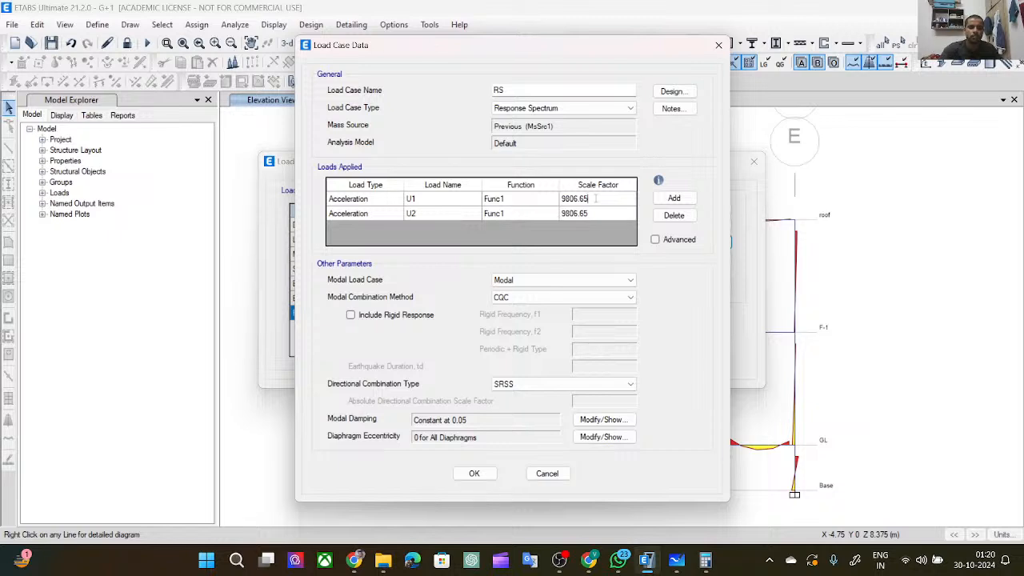
type("*")
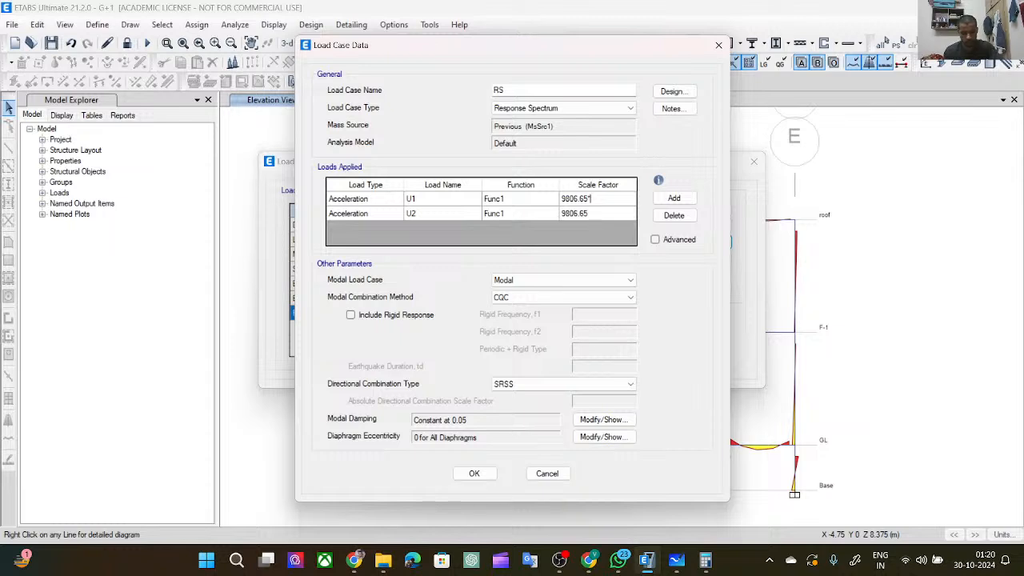
type("0.91")
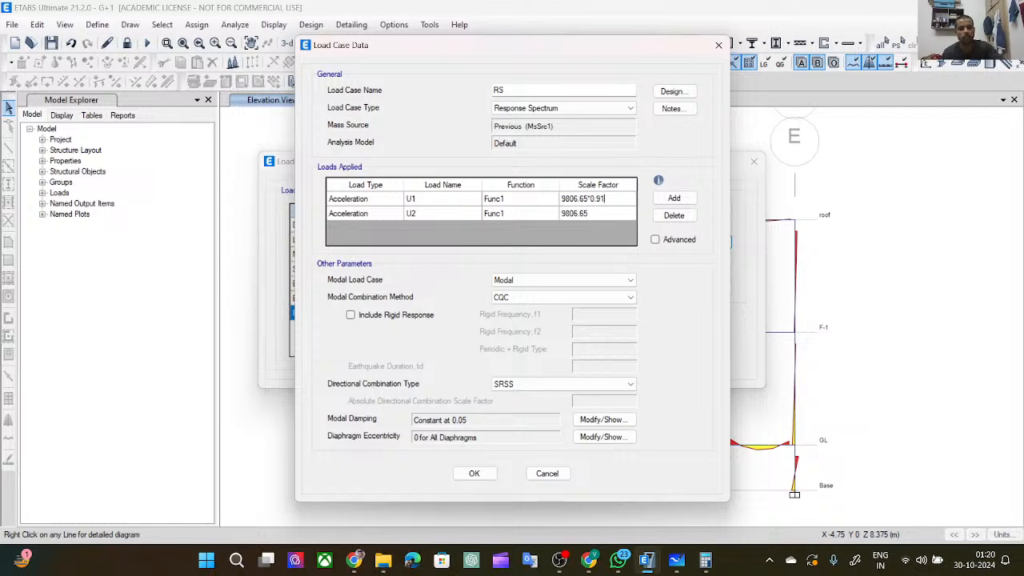
type("4")
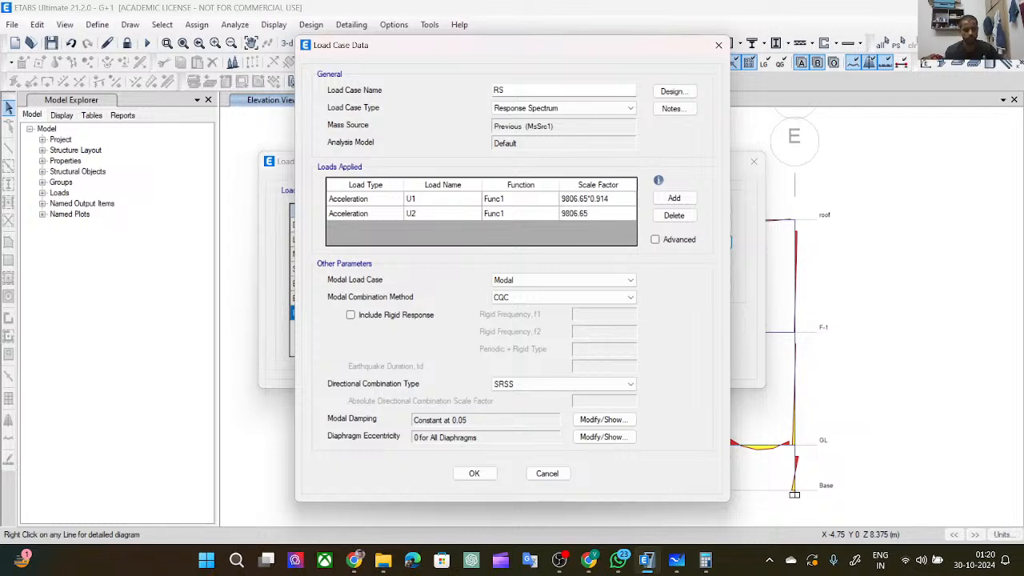
left_click(598, 213)
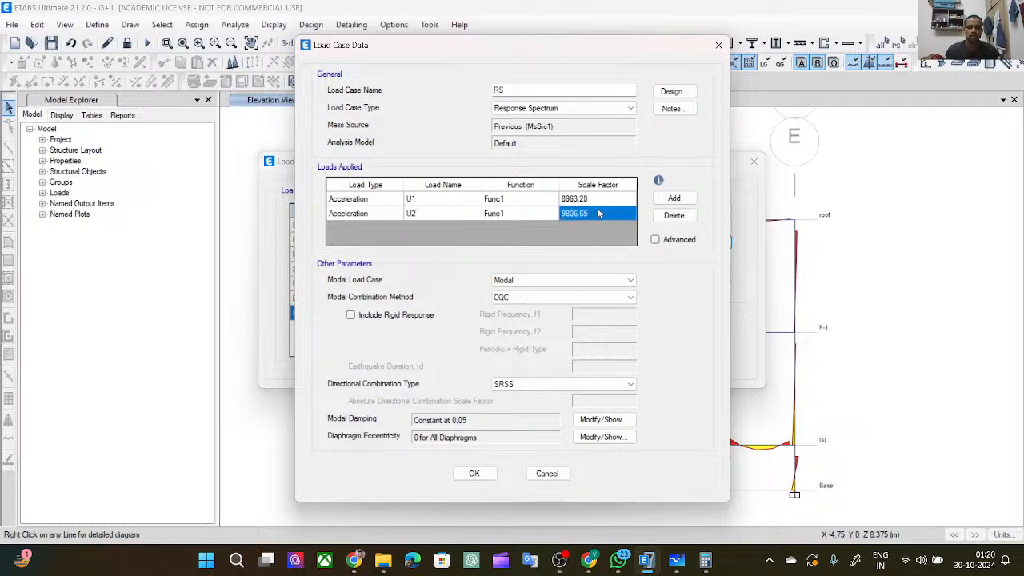
Set the U2 acceleration scale factor of the RS load case to 9806.65*0.906 and save the load case changes.
left_click(598, 212)
left_click(598, 209)
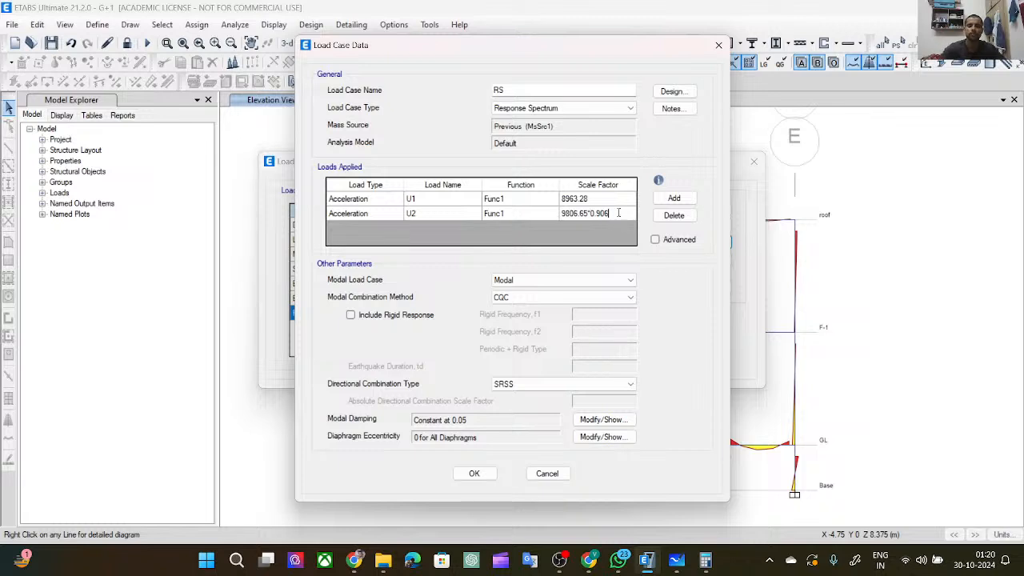
key("Return")
type("\\")
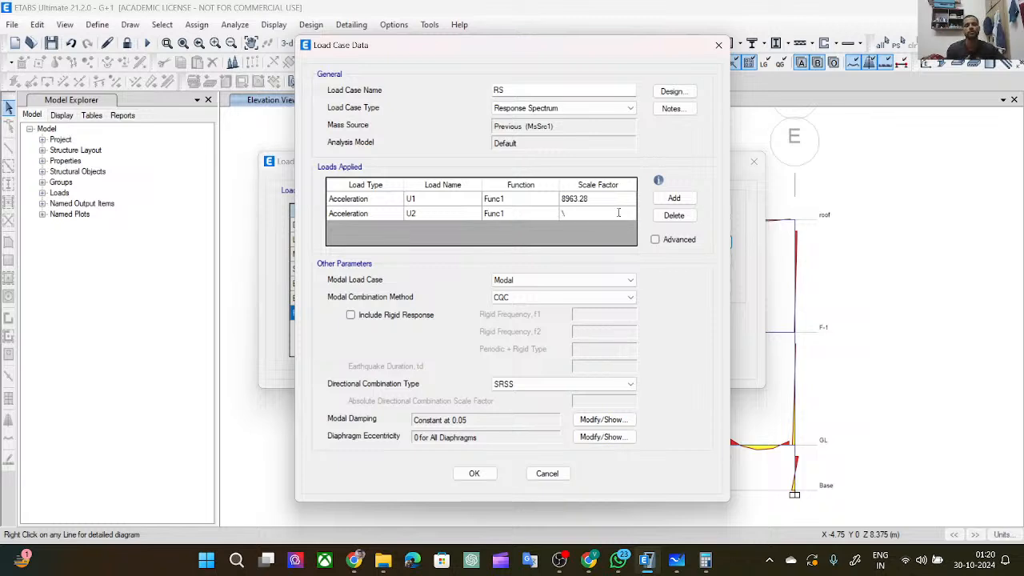
key("Return")
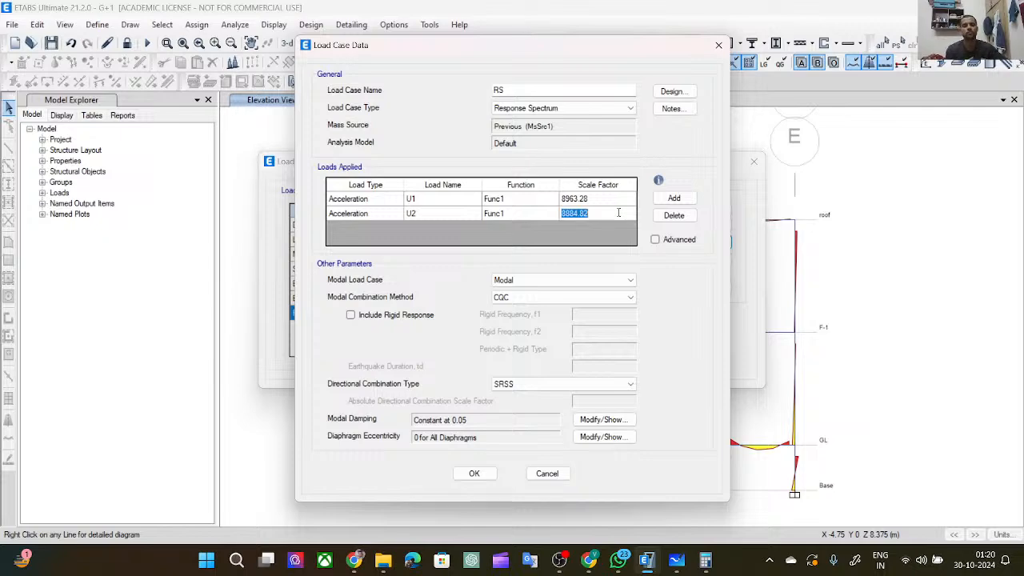
left_click(619, 212)
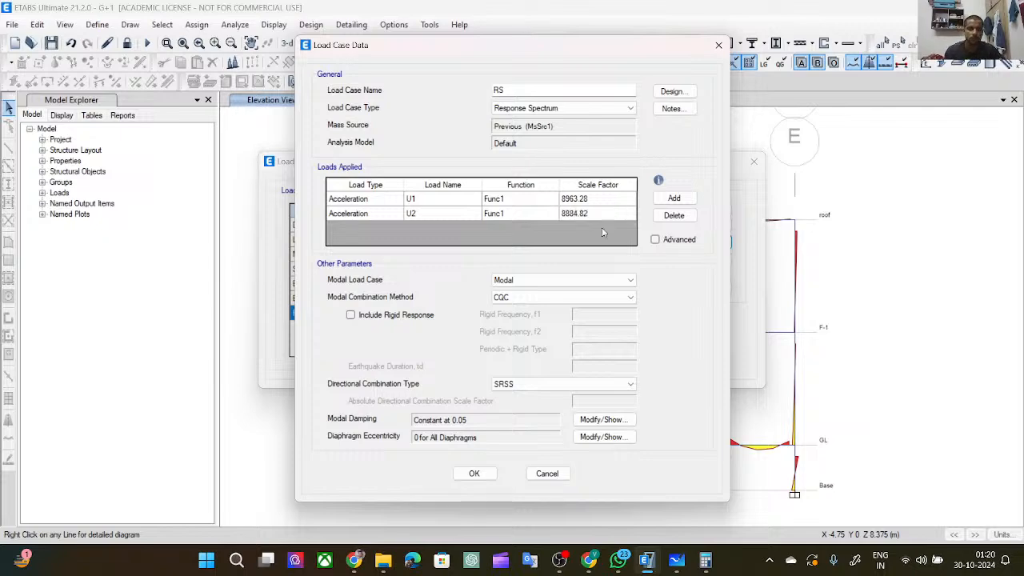
left_click(478, 474)
left_click(678, 328)
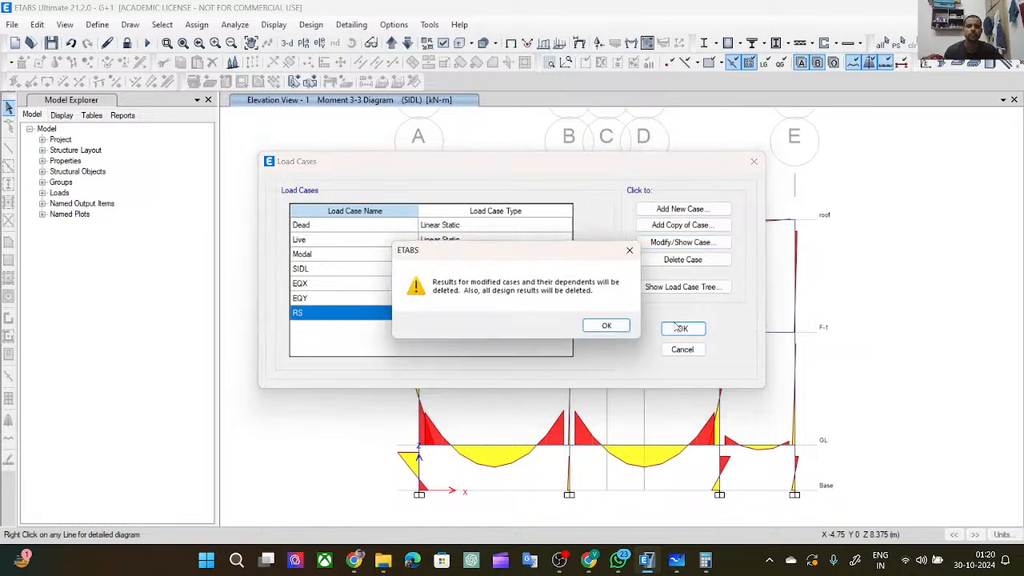
left_click(608, 328)
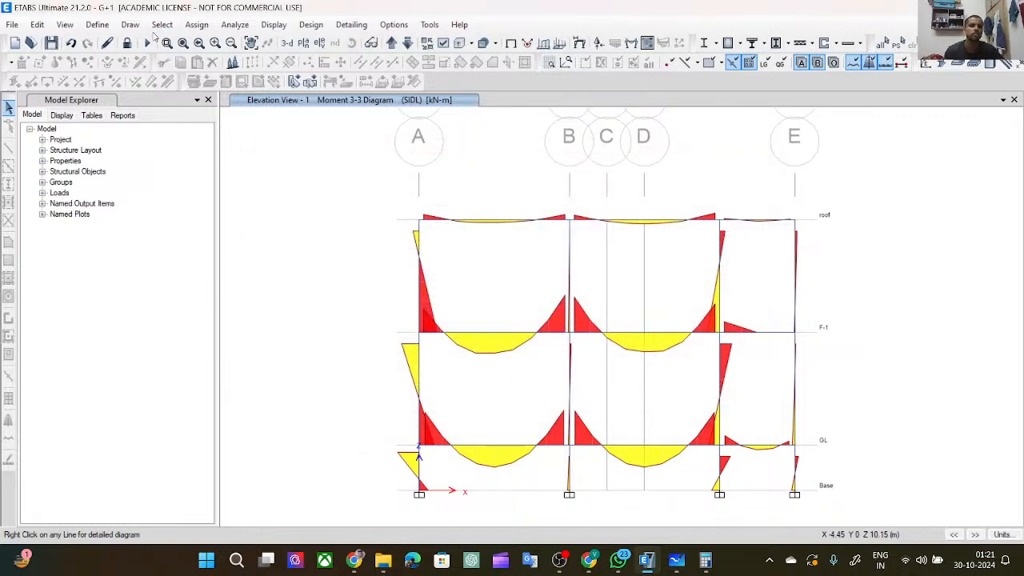
Unlock the model, deleting the old analysis results, and rerun the analysis.
left_click(128, 43)
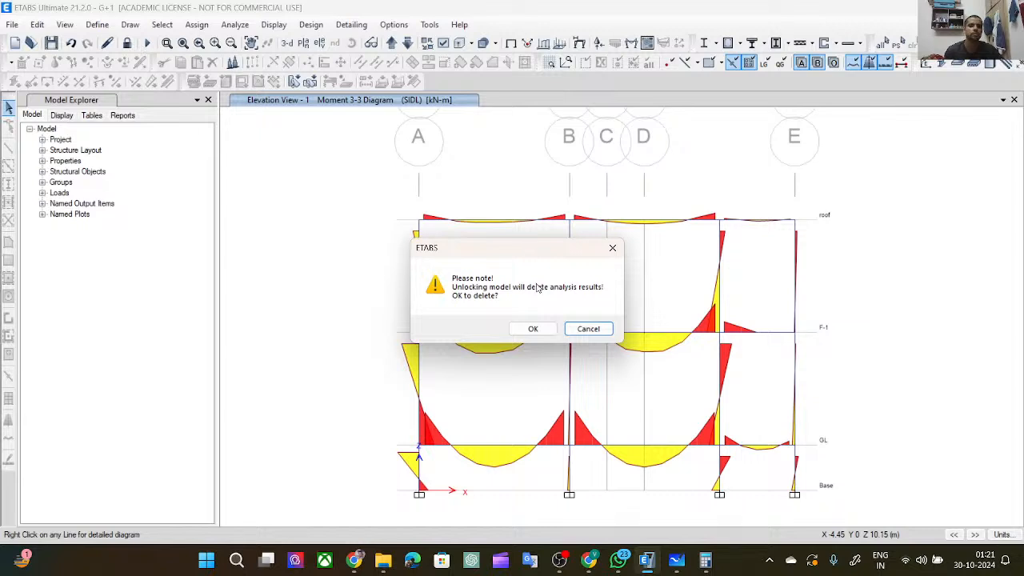
left_click(535, 328)
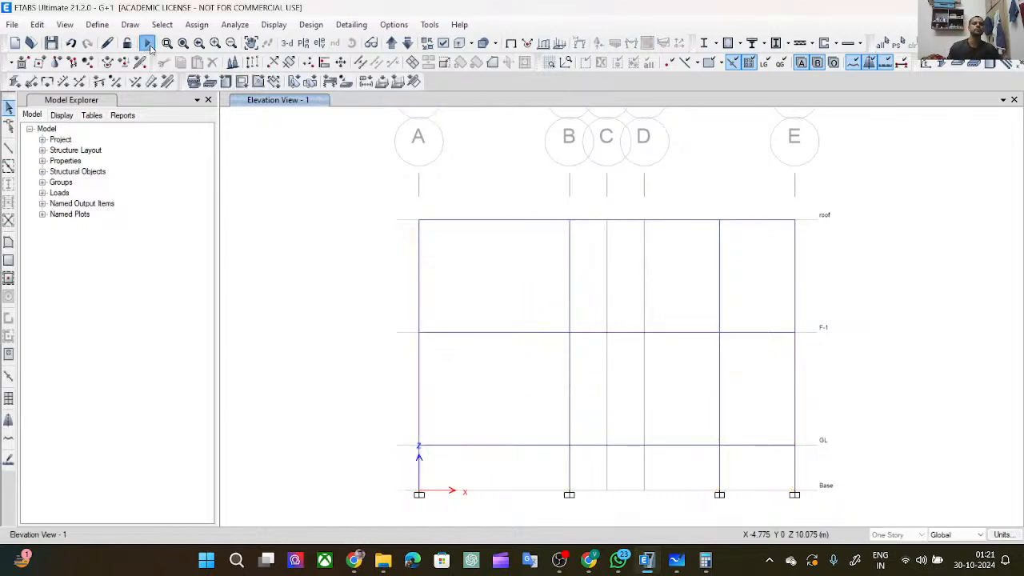
left_click(150, 45)
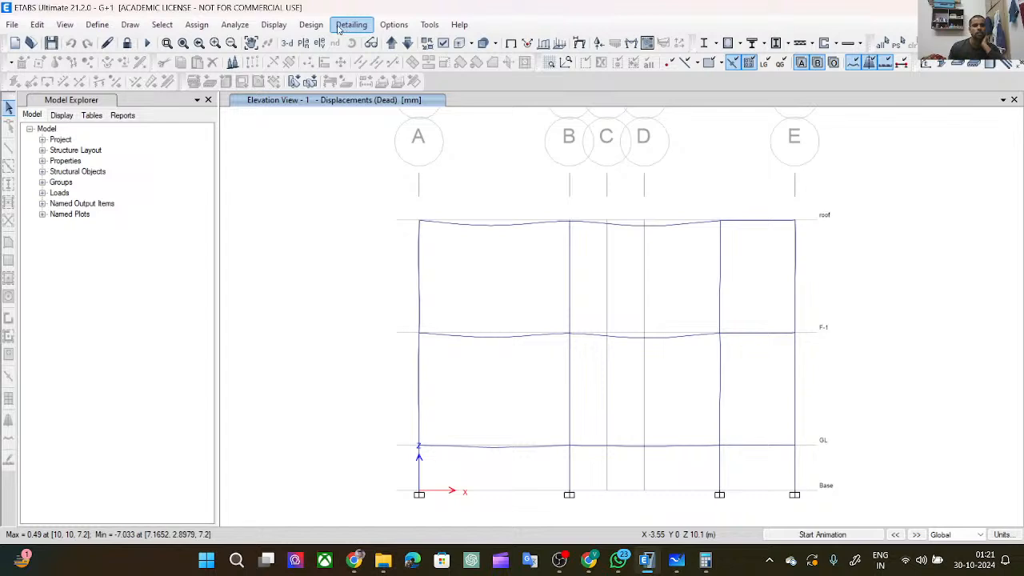
Display the Base Reactions table, compare the RS base shears with EQX and EQY, and close the table.
left_click(274, 24)
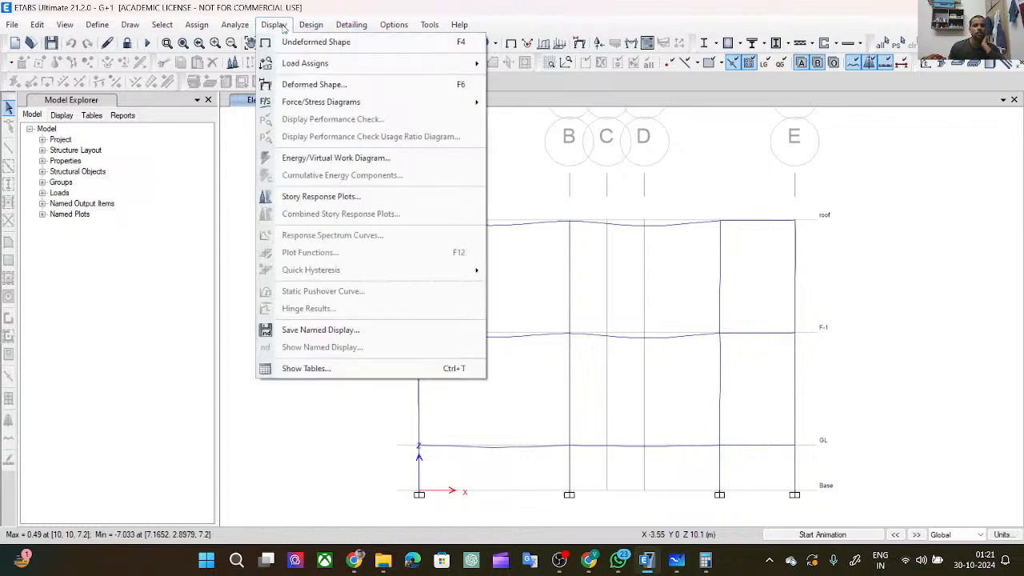
left_click(365, 375)
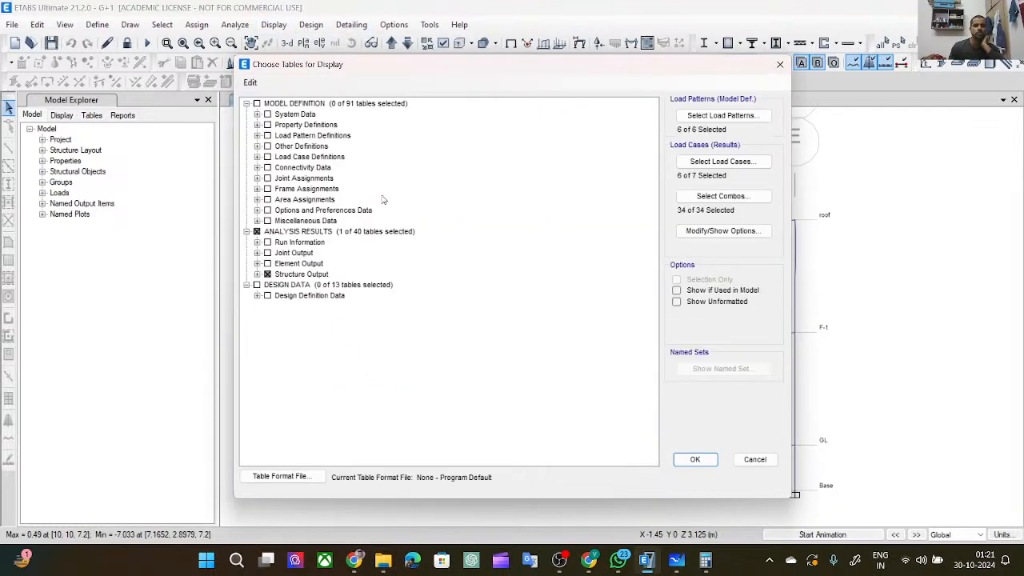
left_click(717, 463)
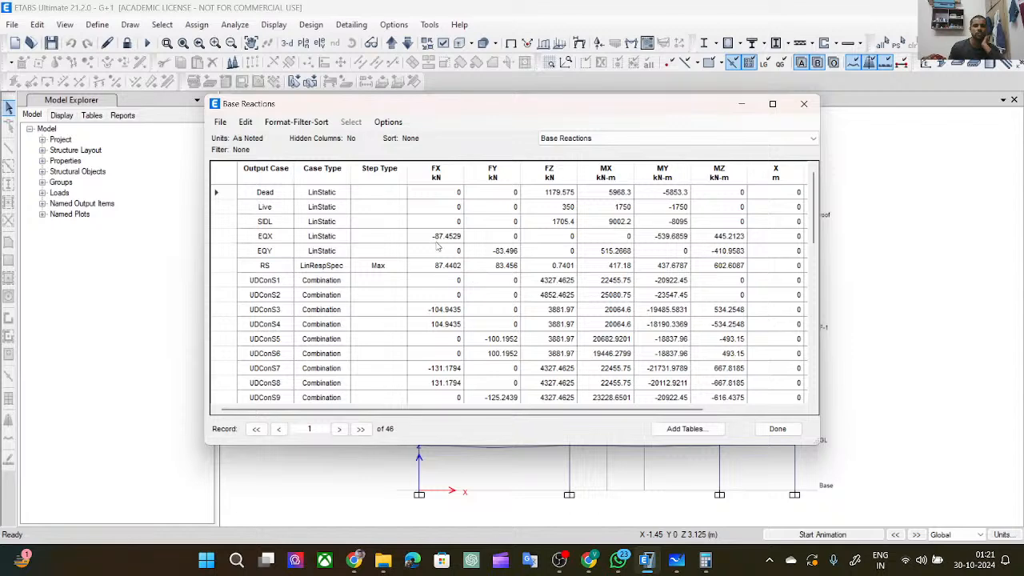
left_click(775, 430)
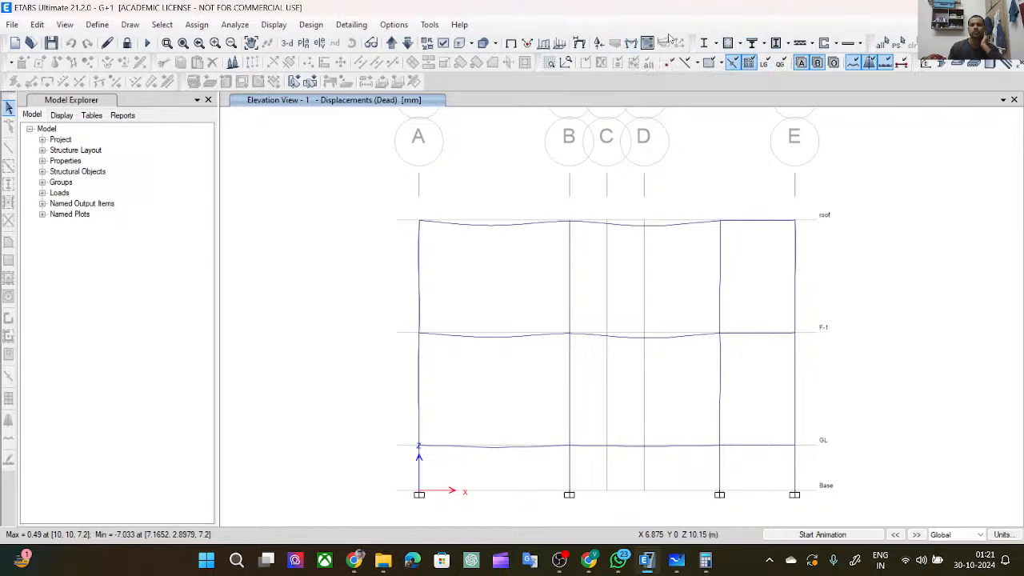
Run the concrete frame design, show the longitudinal reinforcing in the 3-D view, and select the red first-floor beam.
left_click(730, 42)
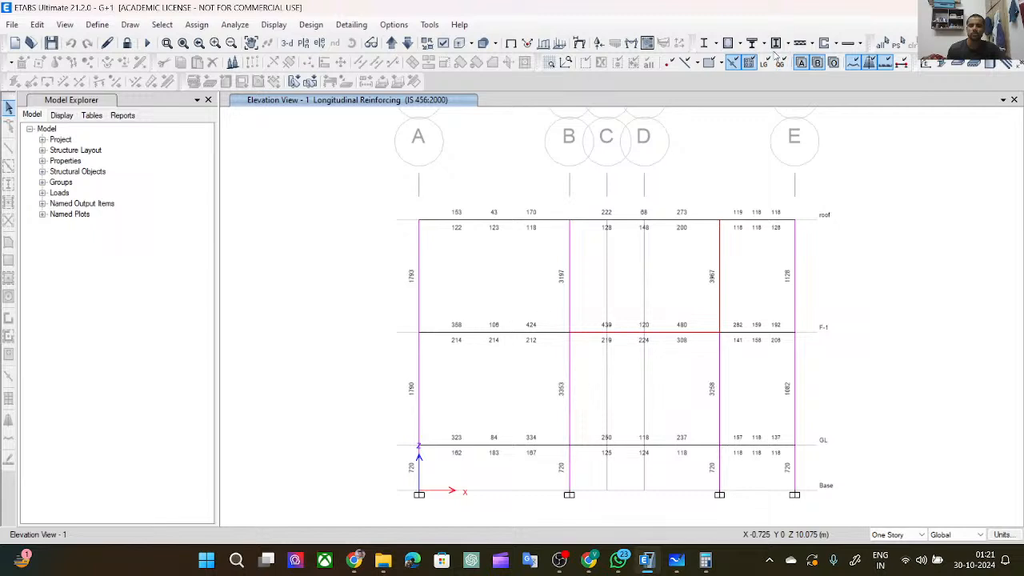
left_click(287, 42)
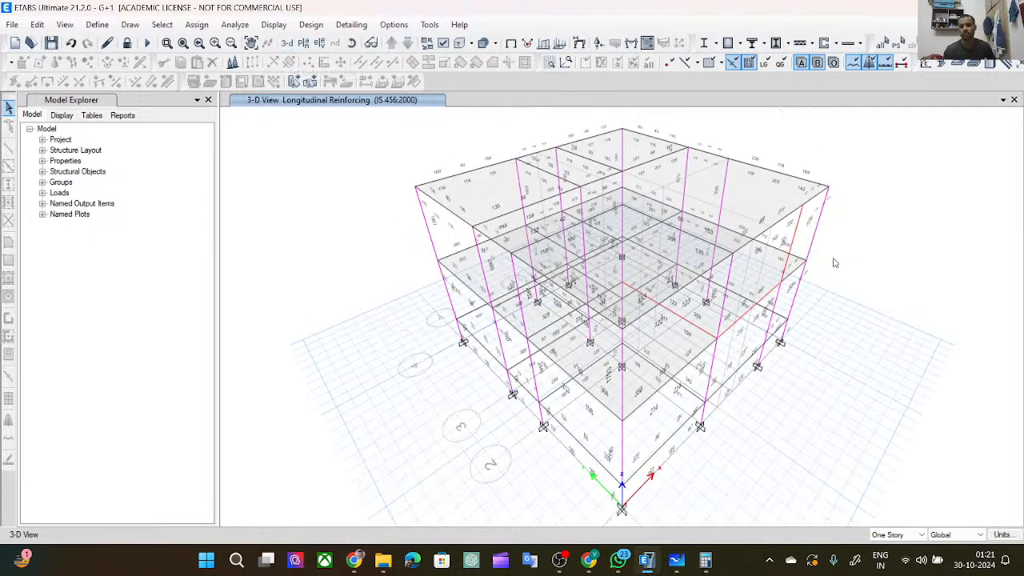
mouse_move(754, 310)
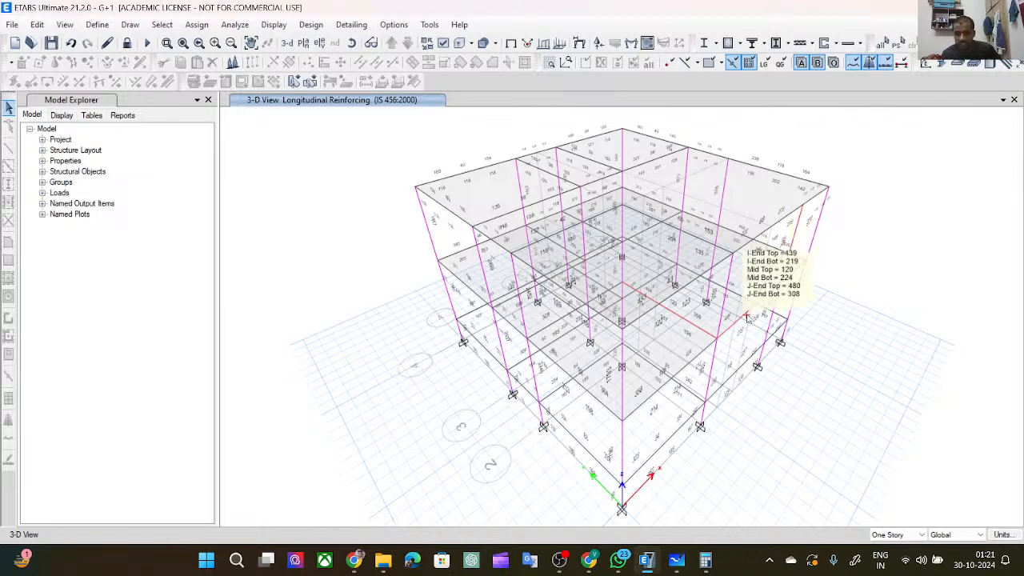
left_click(678, 320)
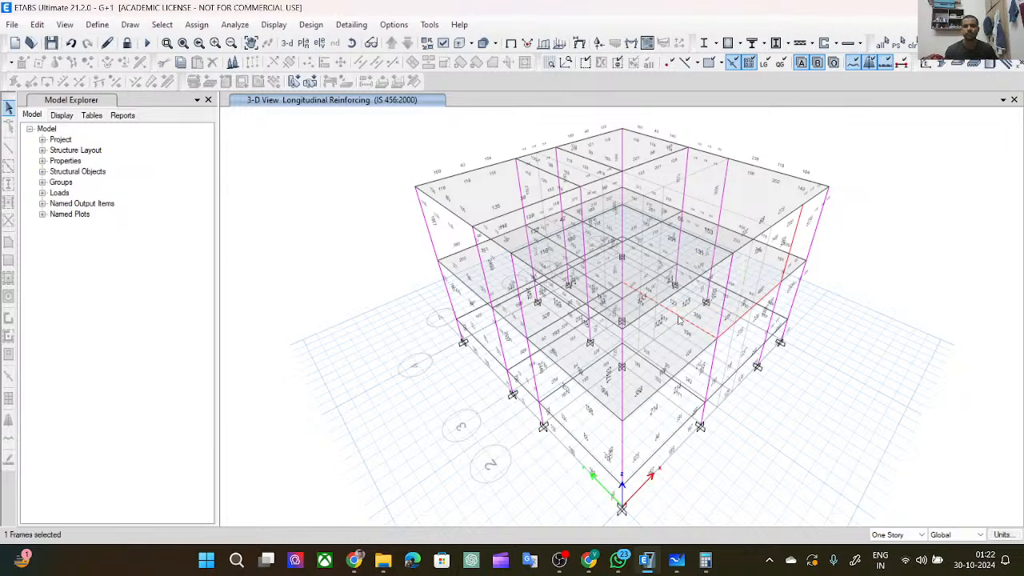
Review the concrete frame design preferences for IS 456:2000 and close them without changes.
left_click(739, 44)
left_click(739, 44)
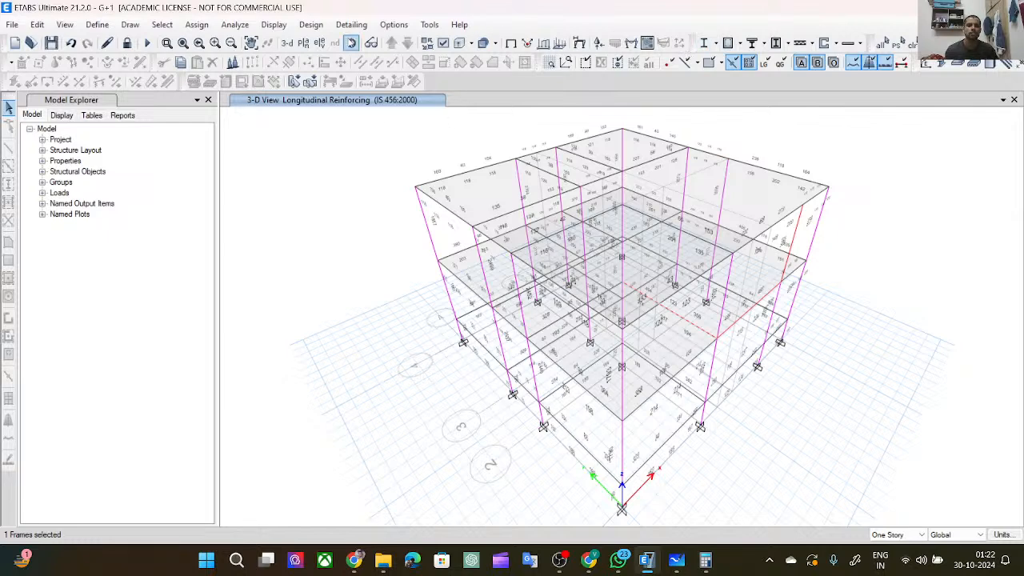
left_click(312, 24)
mouse_move(331, 43)
mouse_move(358, 62)
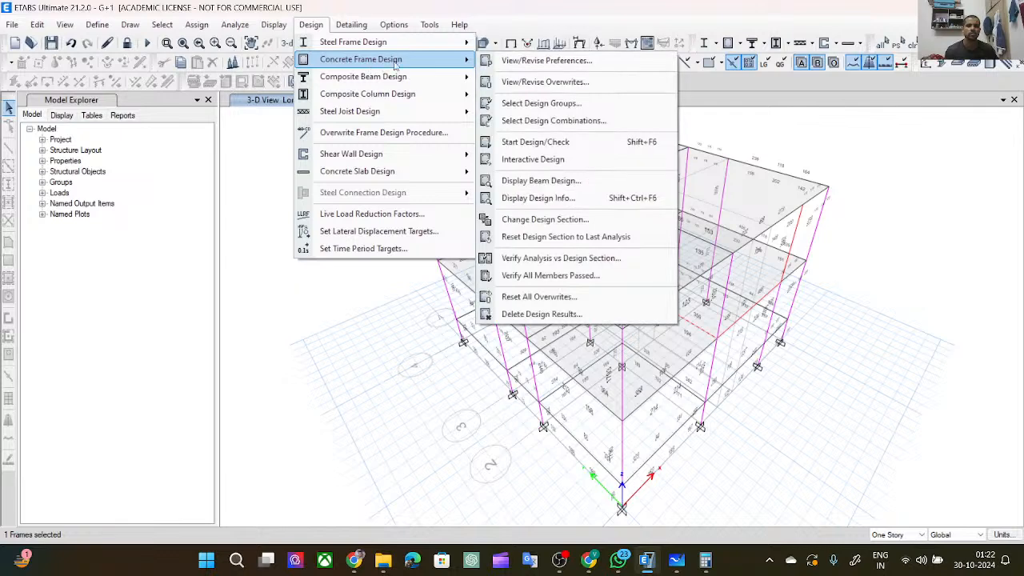
left_click(516, 63)
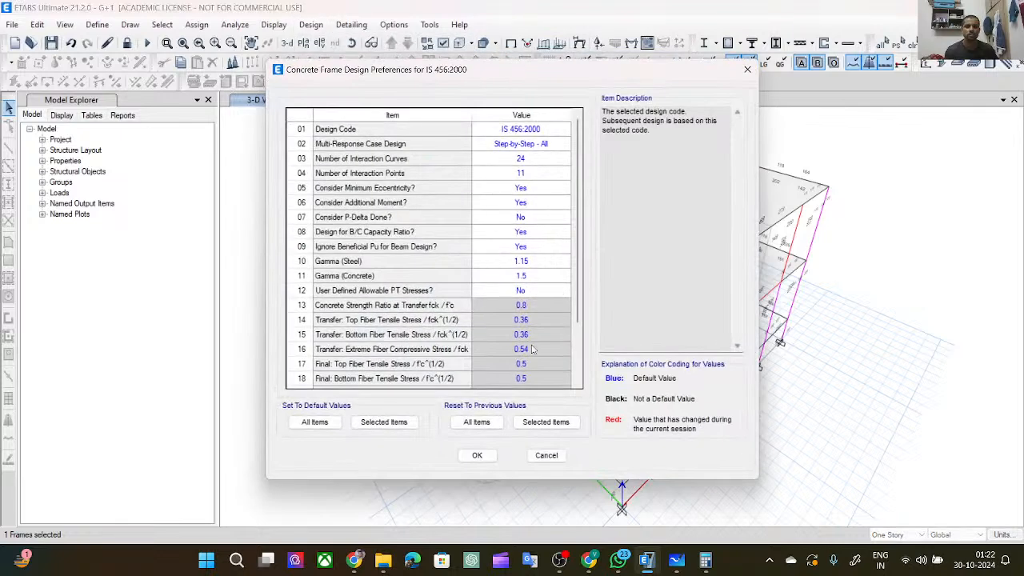
left_click(547, 454)
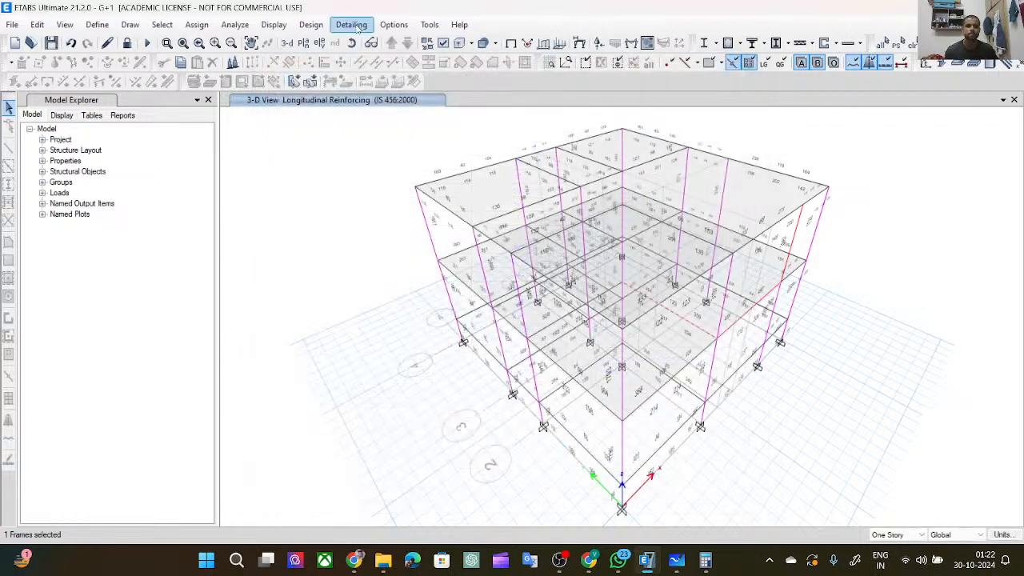
left_click(352, 25)
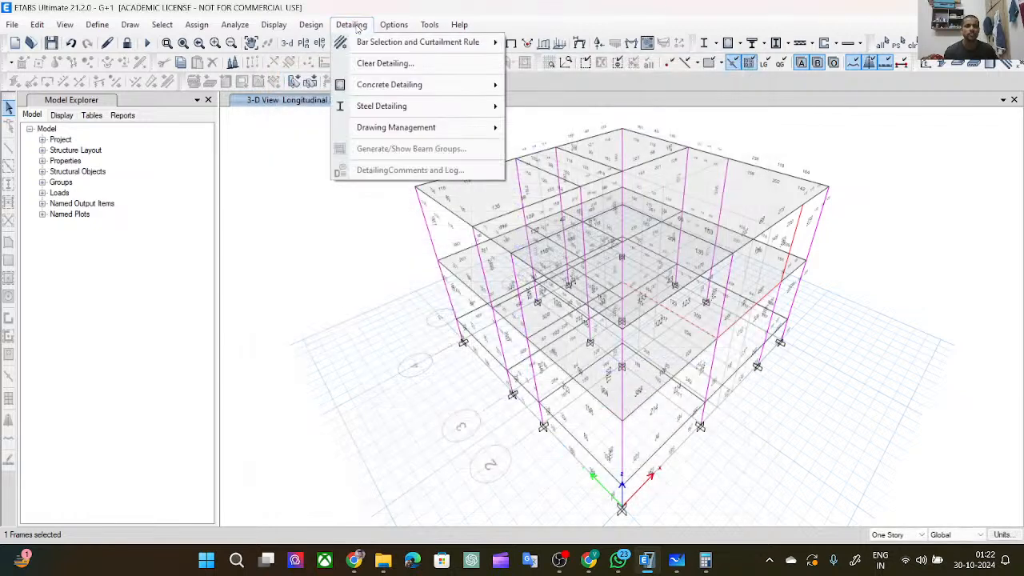
mouse_move(500, 88)
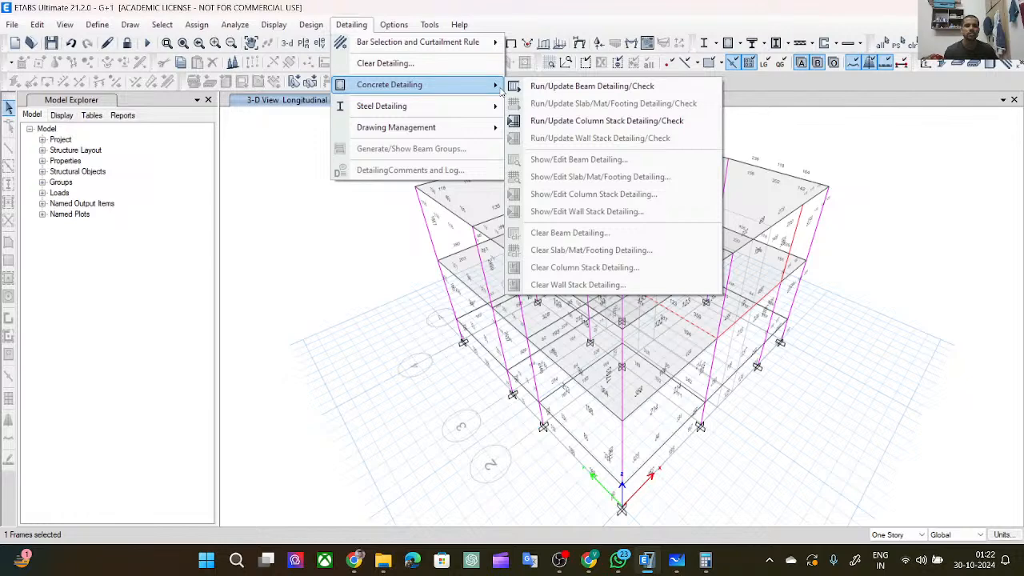
left_click(273, 20)
left_click(313, 21)
left_click(313, 20)
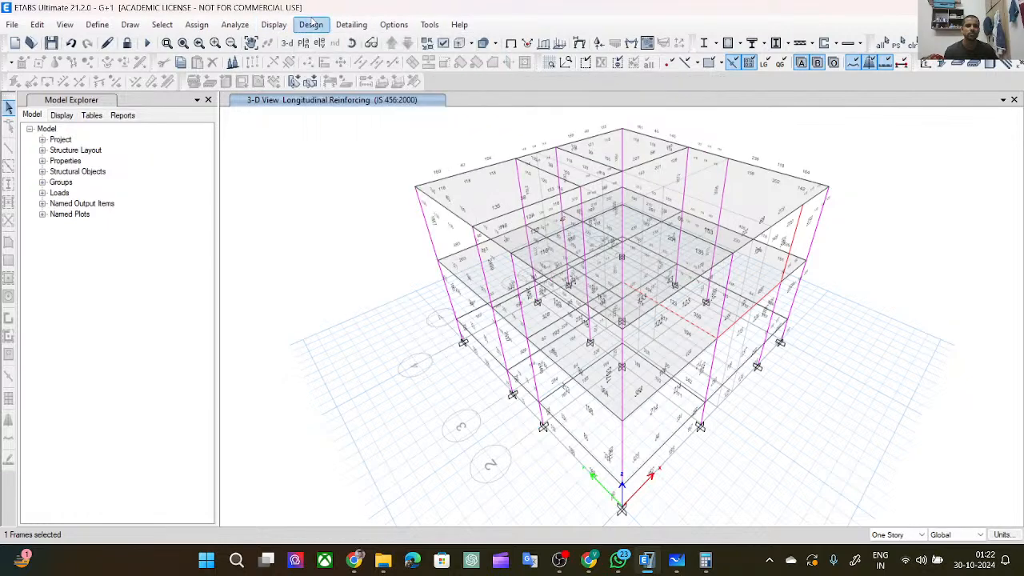
Accept the listed strength design combinations for concrete frame design and start the design check.
left_click(313, 24)
mouse_move(441, 63)
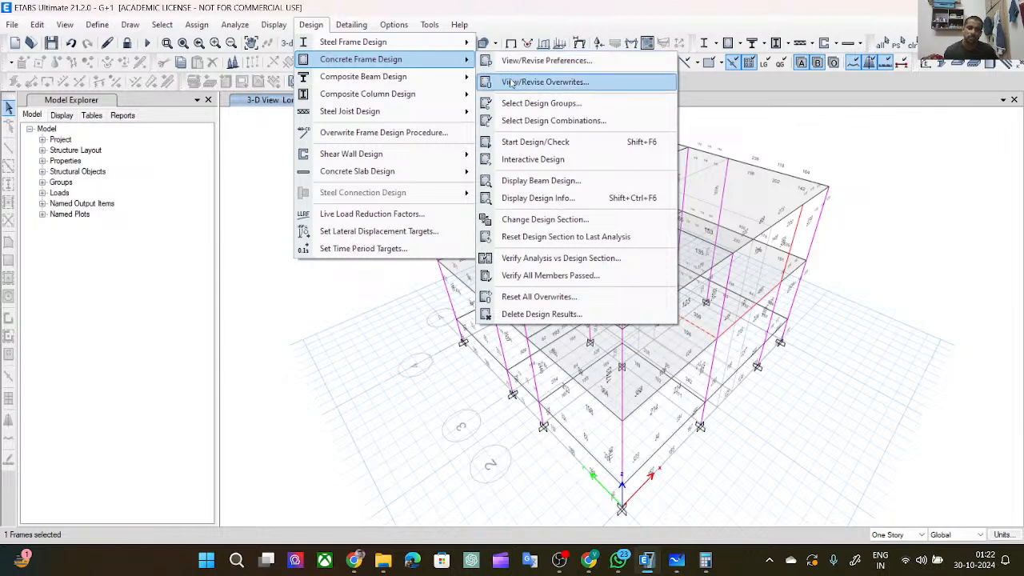
left_click(592, 122)
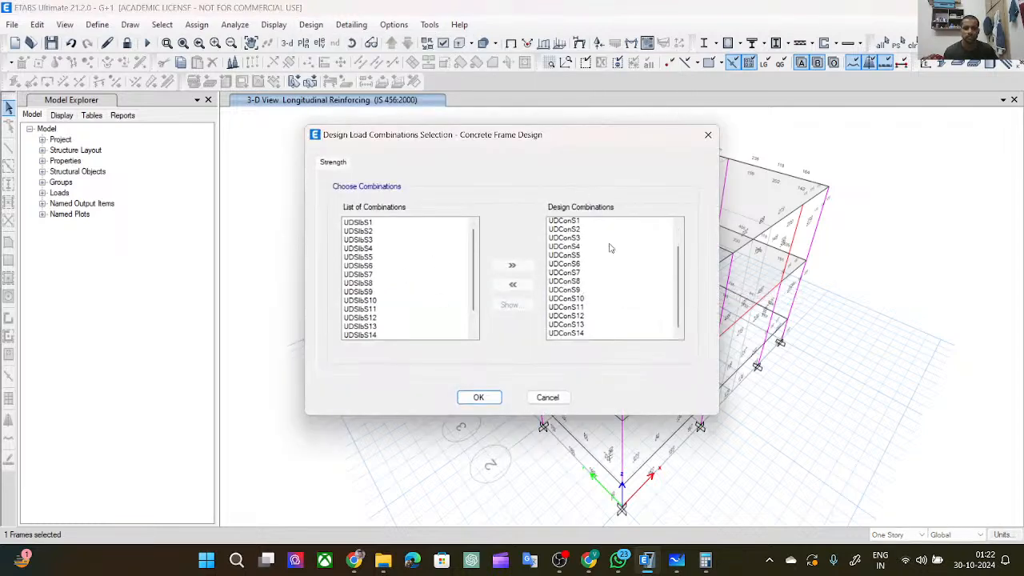
left_click(476, 398)
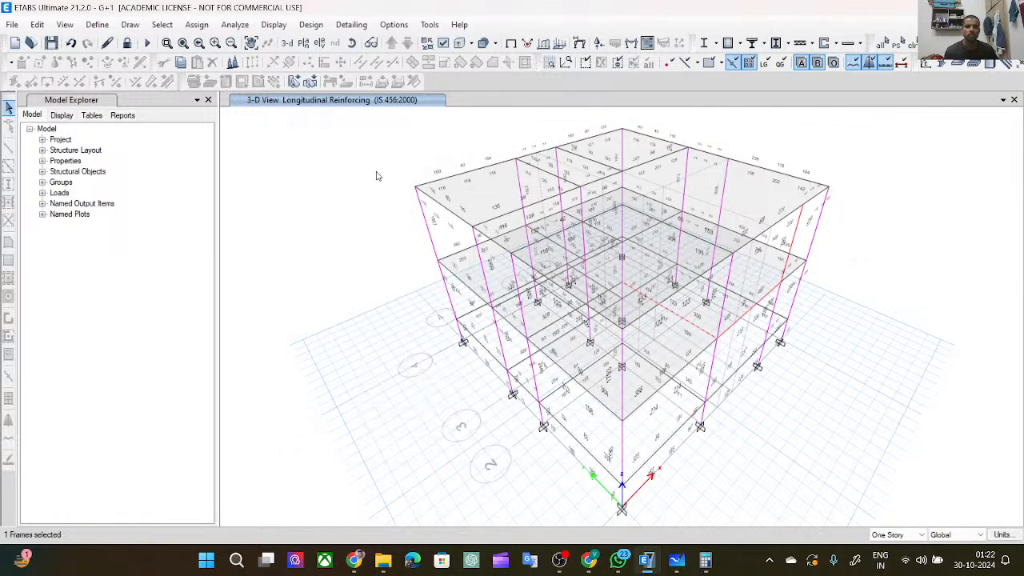
left_click(742, 43)
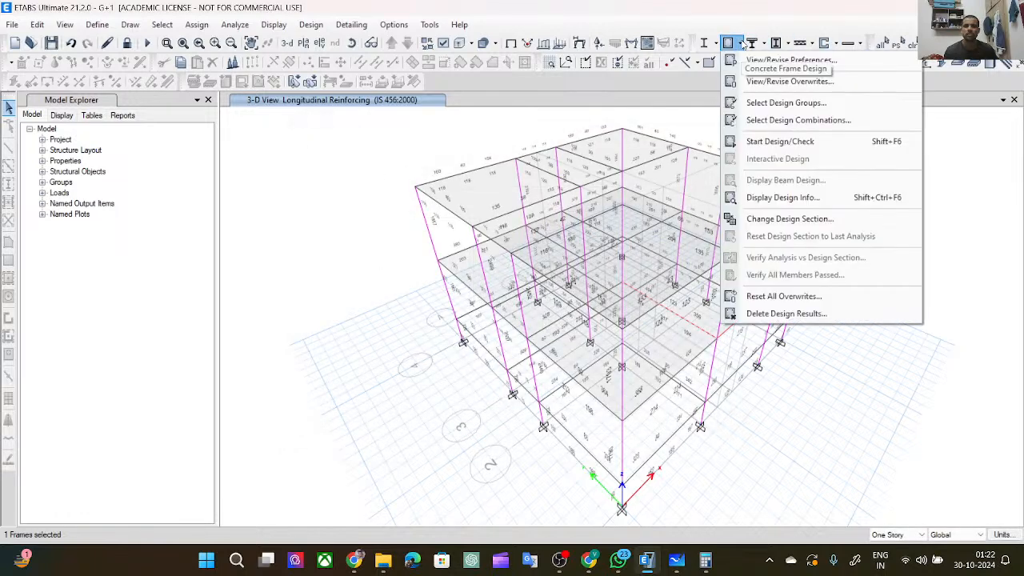
left_click(775, 143)
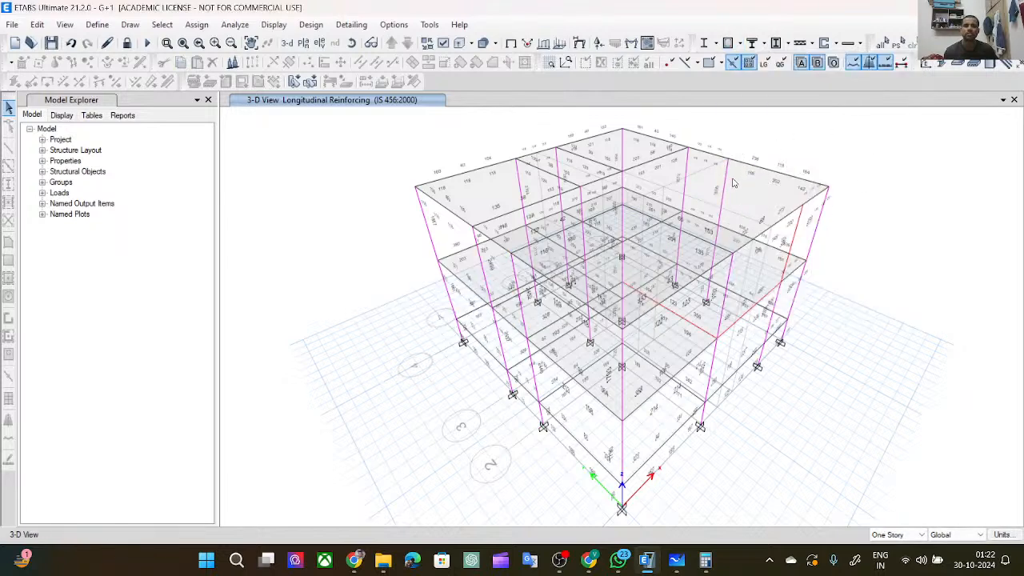
Display the concrete frame design output as Total Longitudinal Reinforcing, moving the results dialog clear of the model.
left_click(741, 43)
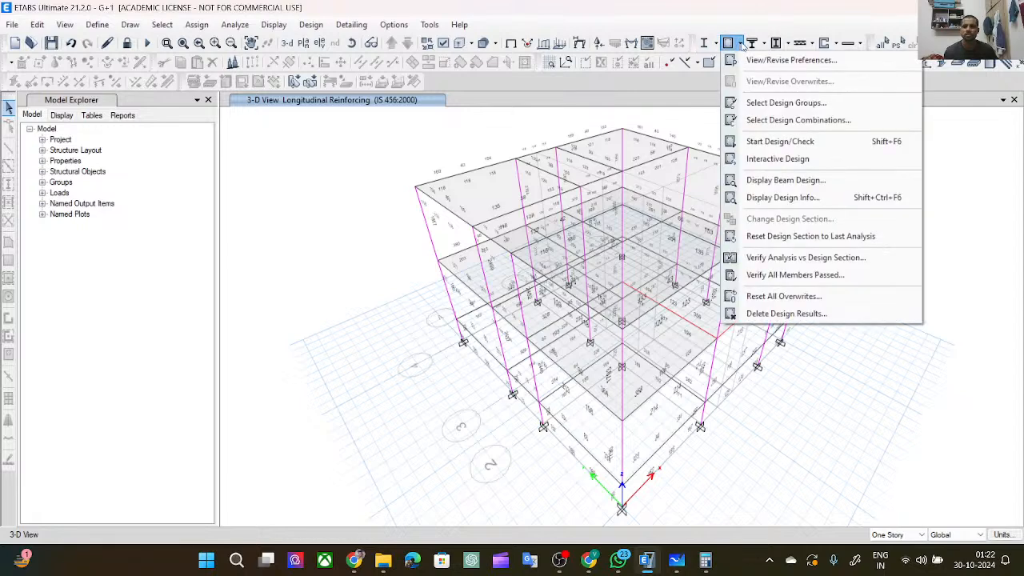
left_click(742, 43)
left_click(743, 44)
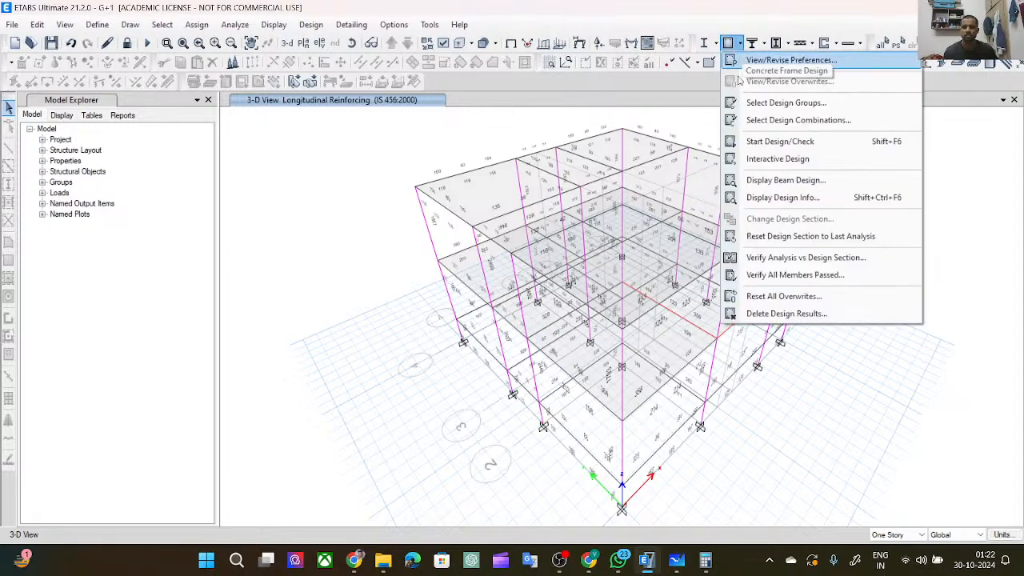
left_click(773, 198)
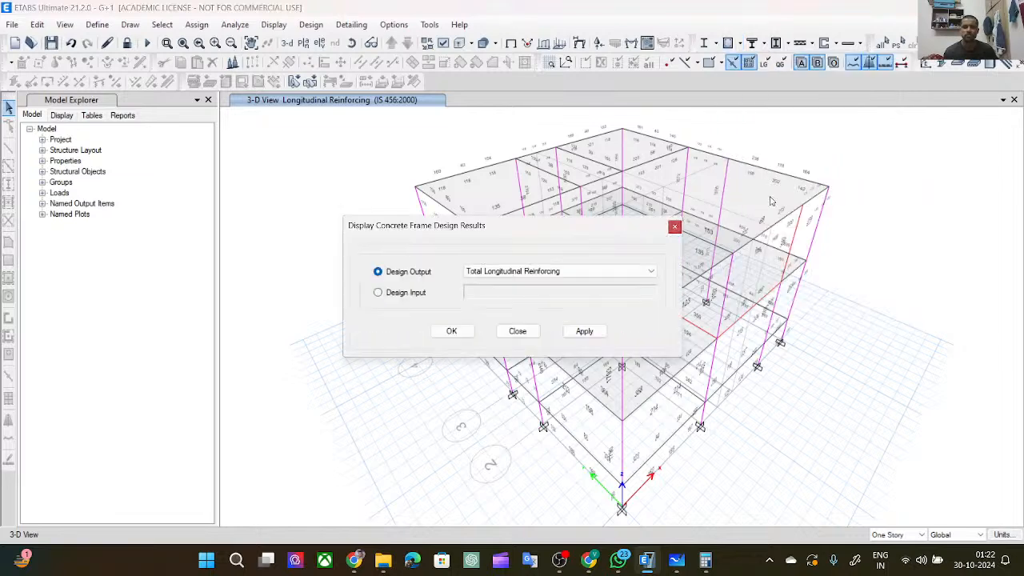
left_click_drag(576, 235, 312, 119)
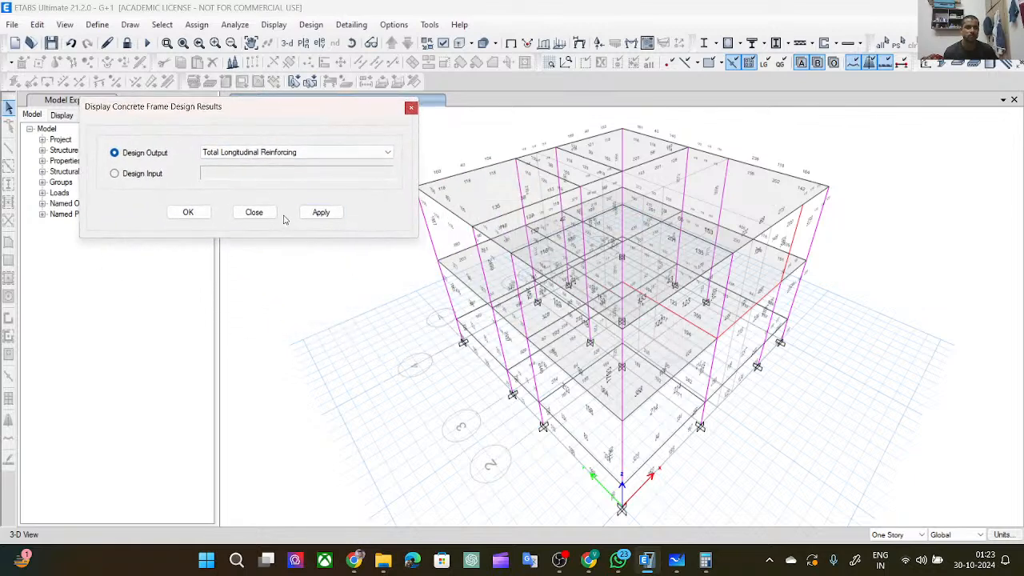
left_click(309, 153)
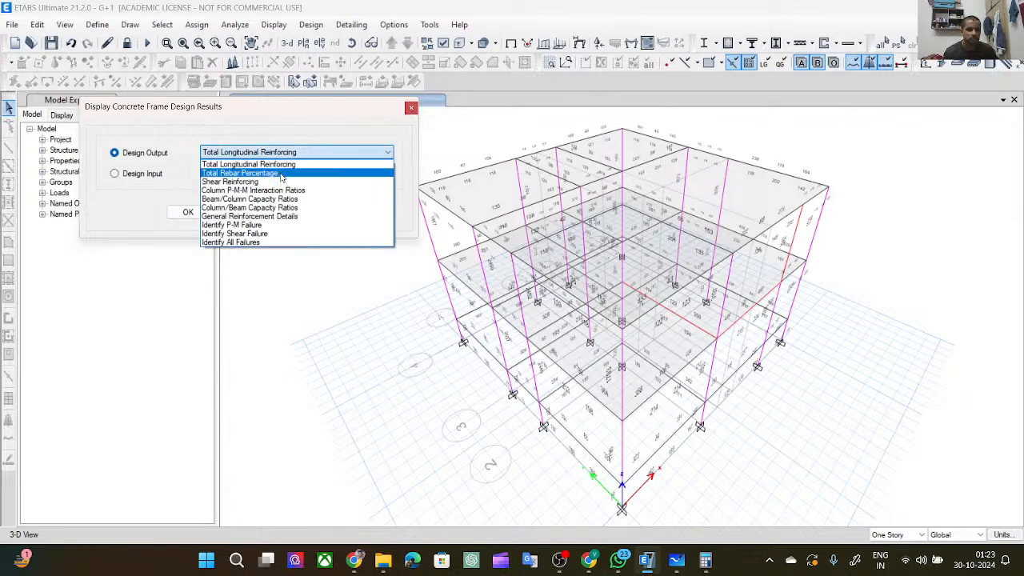
left_click(405, 151)
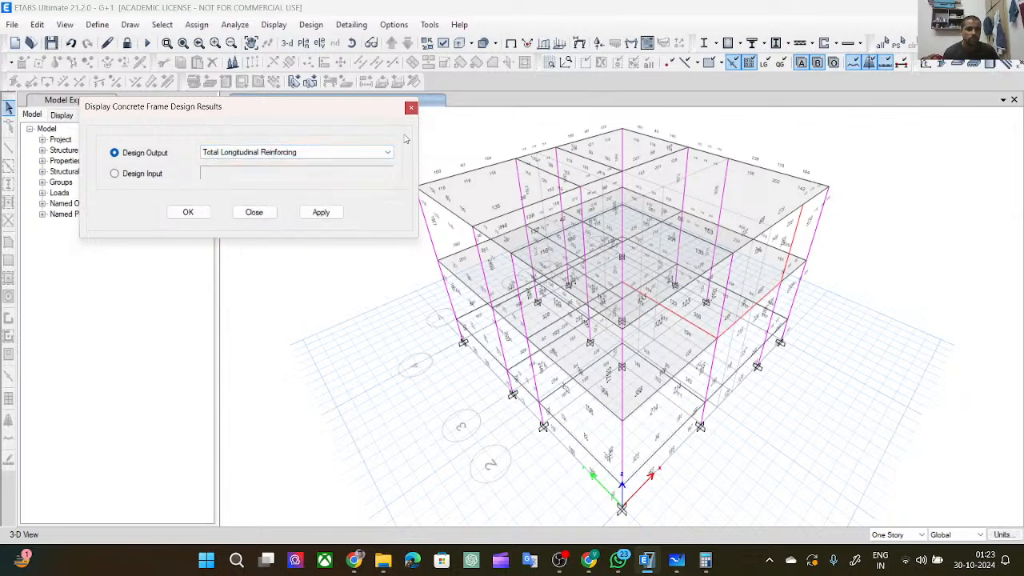
left_click(308, 212)
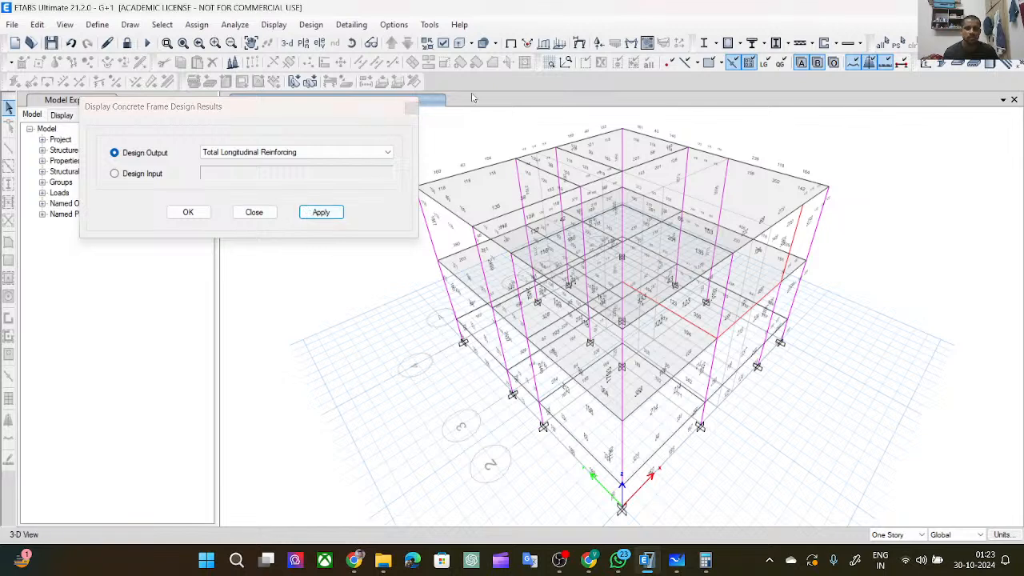
Open the design details of the red first-floor beam B16 and enlarge the summary to 150%.
left_click(741, 324)
right_click(741, 323)
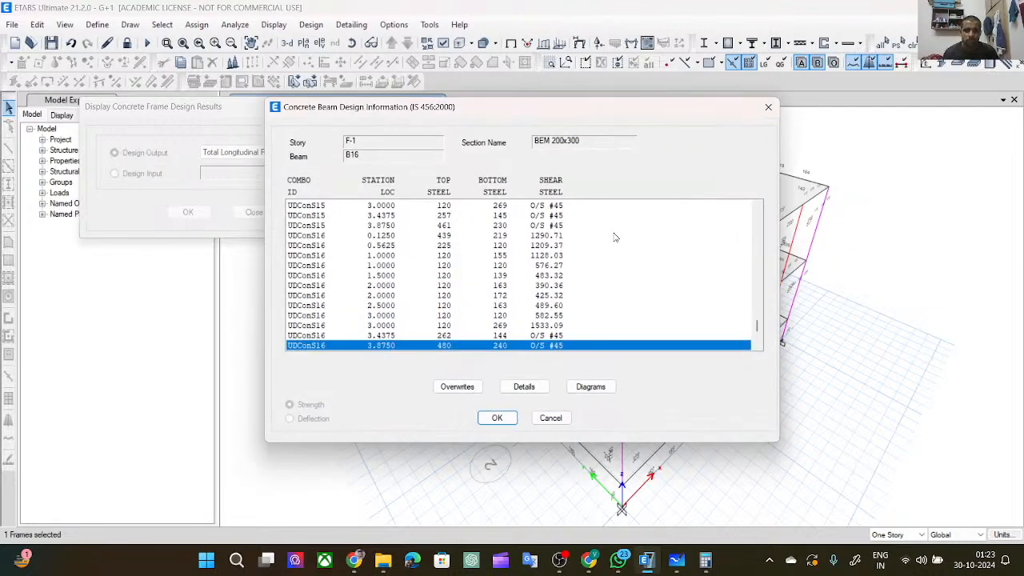
scroll(608, 244, "down", 3)
scroll(616, 237, "up", 7)
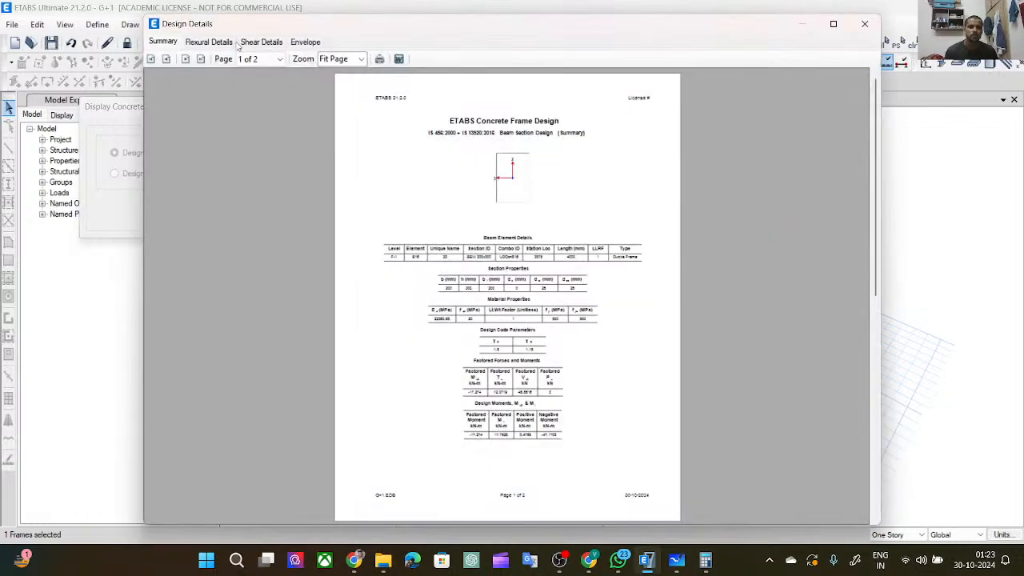
left_click(358, 59)
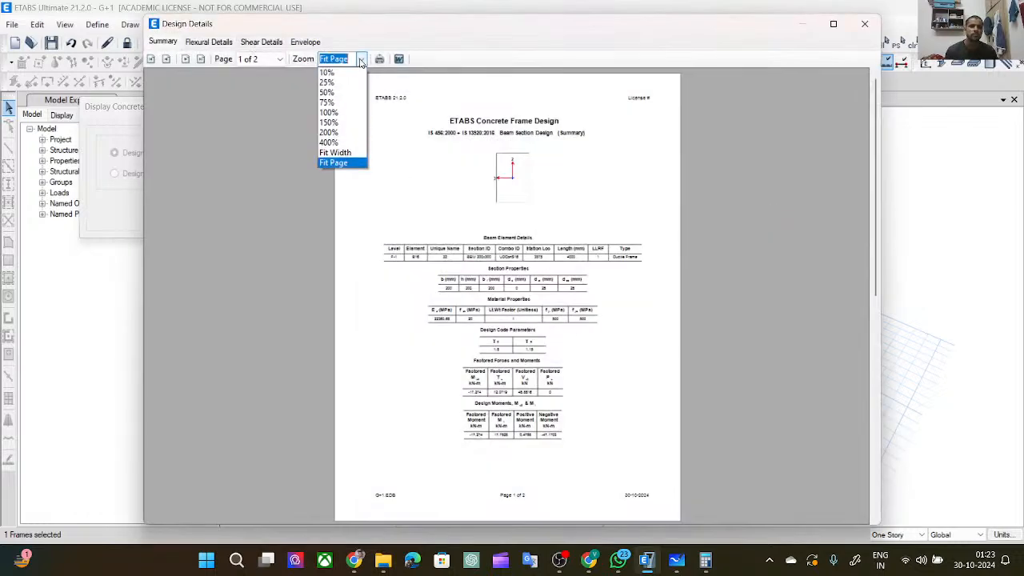
left_click(345, 123)
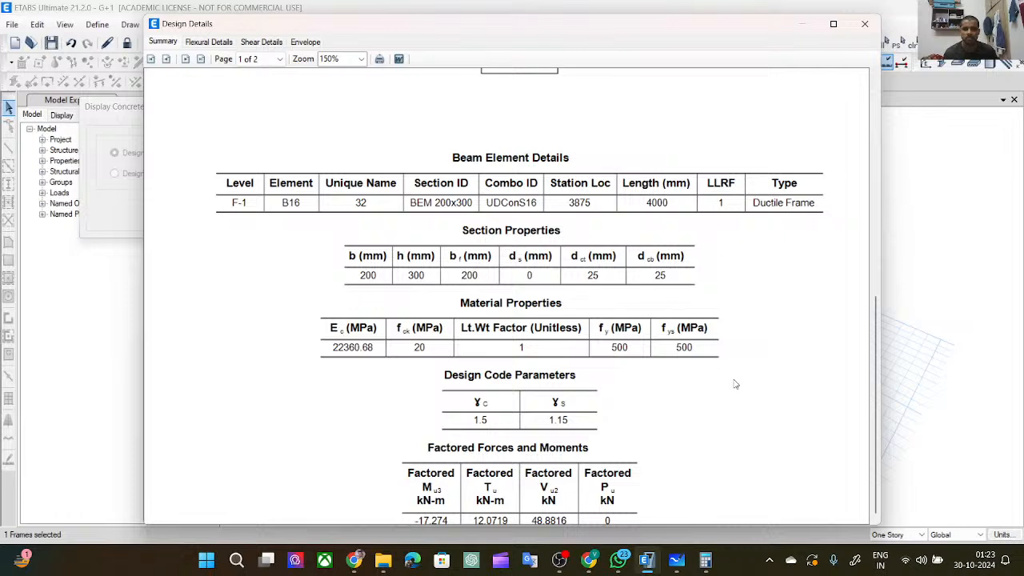
Read both pages of beam B16's design summary, including shear and torsion, and close the beam and design results dialogs.
left_click_drag(876, 328, 870, 308)
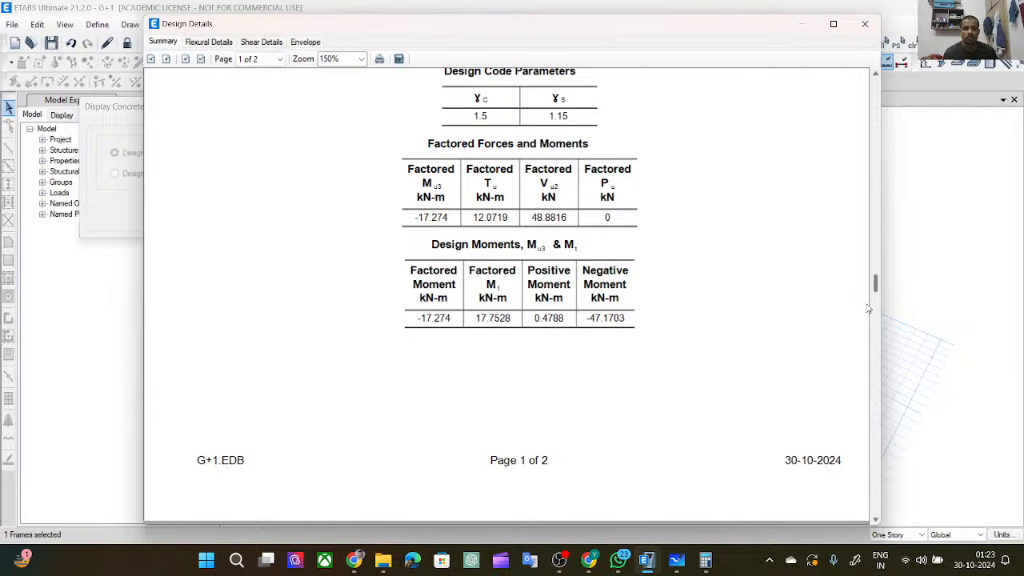
left_click_drag(870, 317, 870, 328)
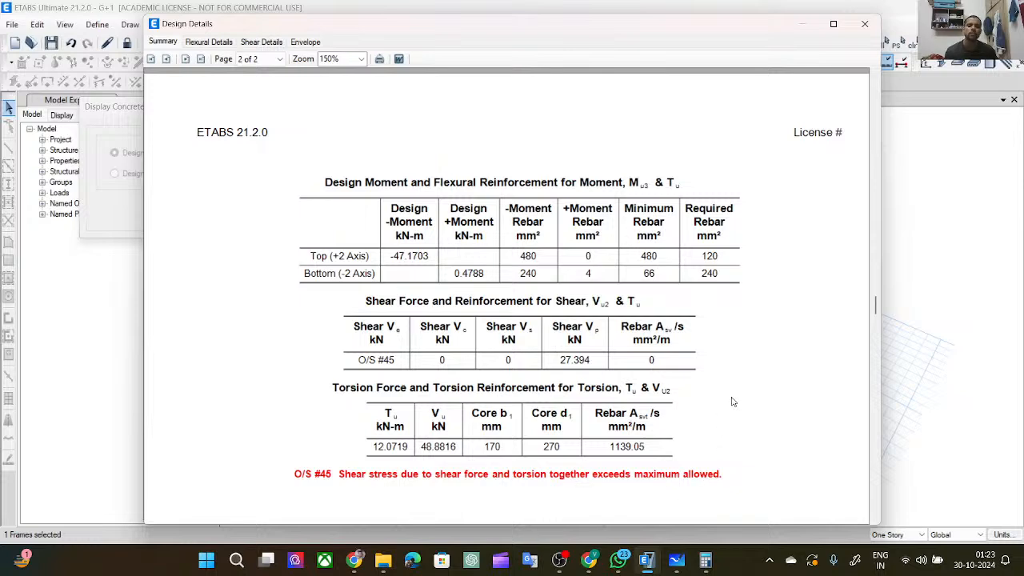
scroll(732, 401, "down", 3)
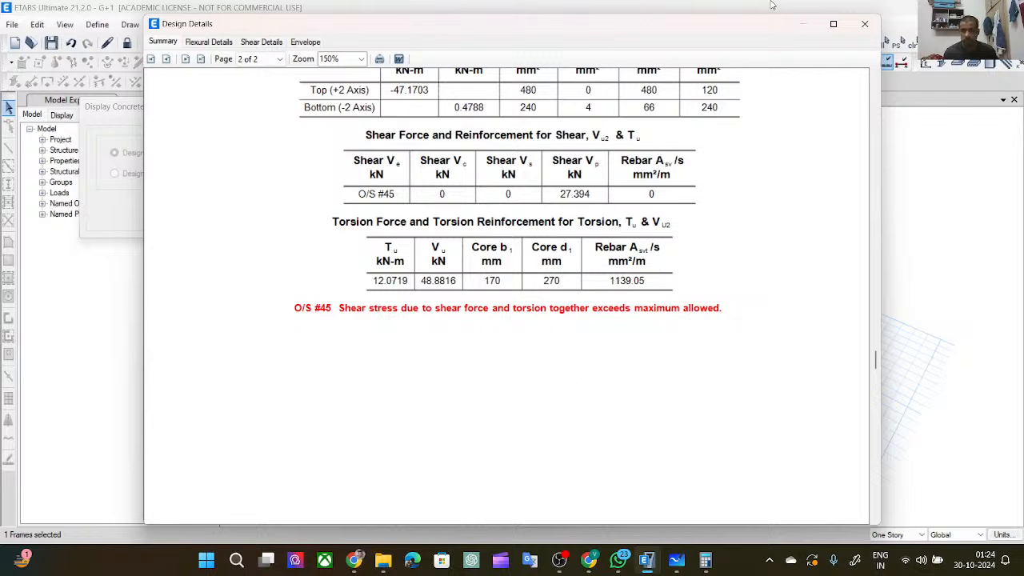
left_click(862, 22)
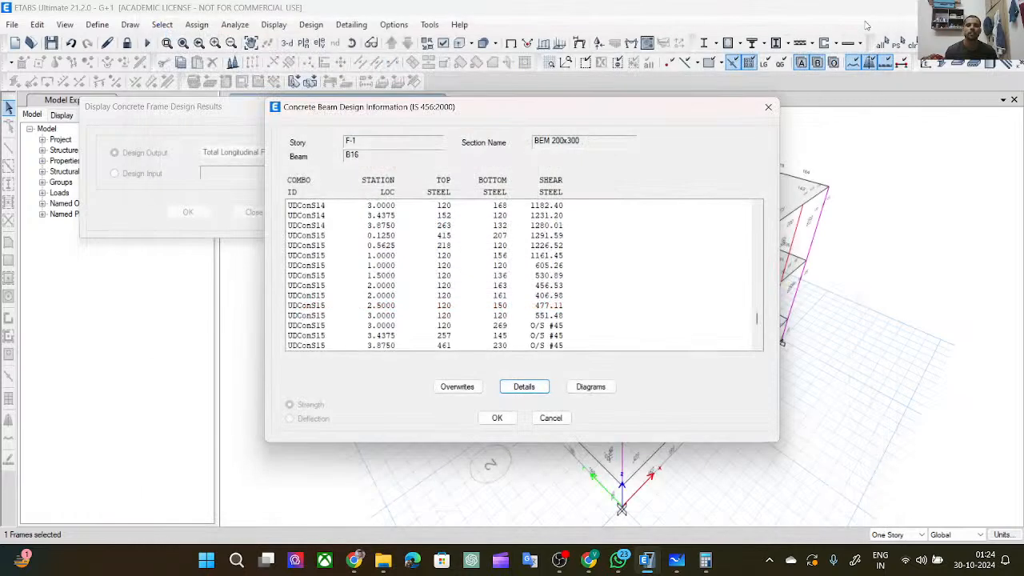
left_click(549, 418)
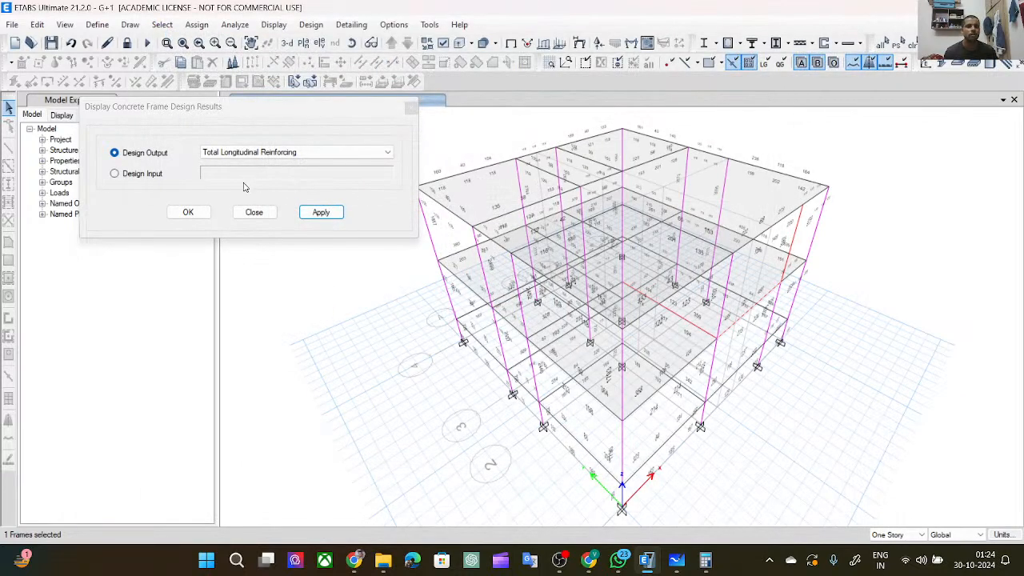
left_click(261, 215)
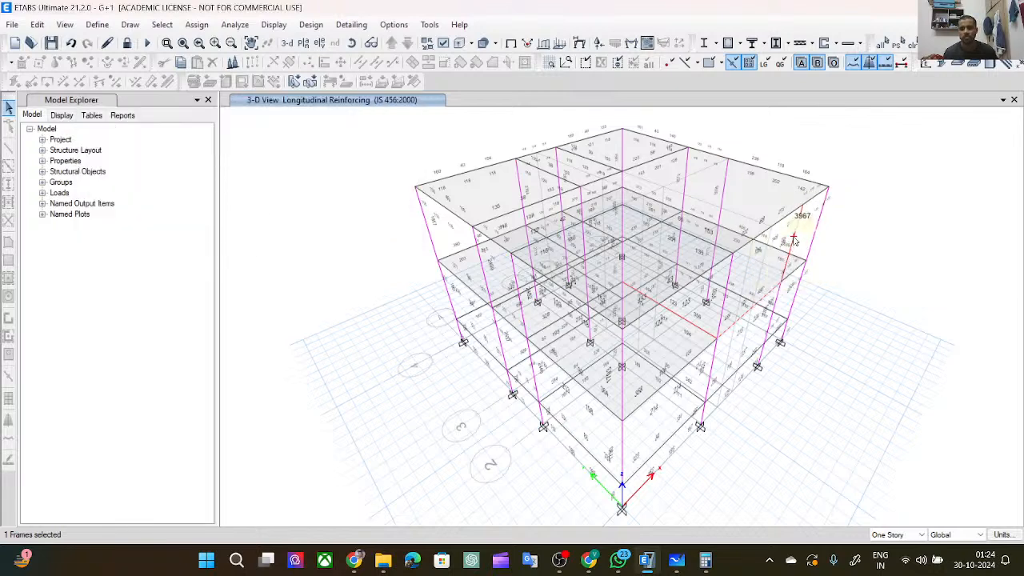
Review the design details summary of the red roof-storey column C14 at 150% zoom and close its design information.
right_click(793, 240)
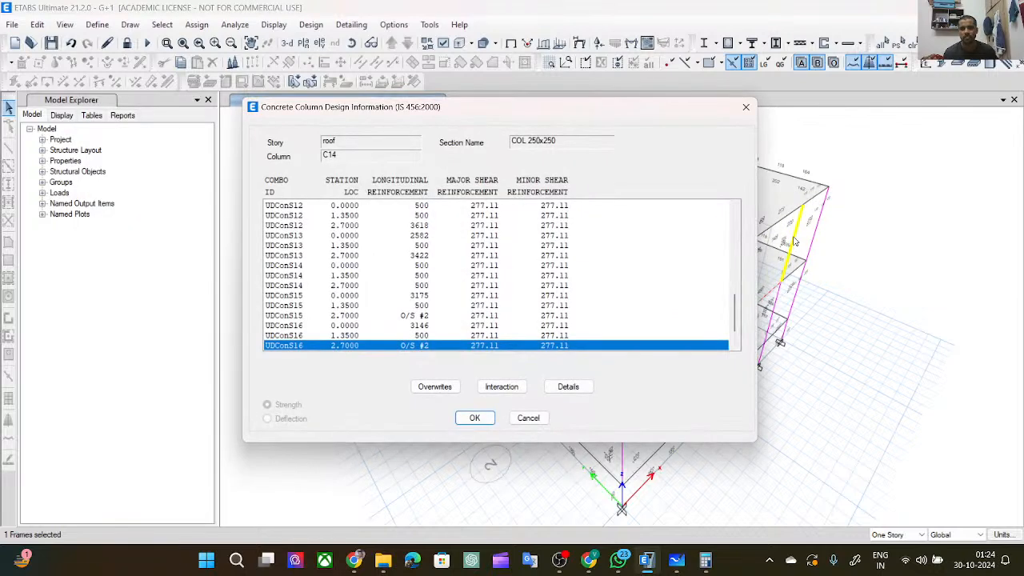
left_click(558, 389)
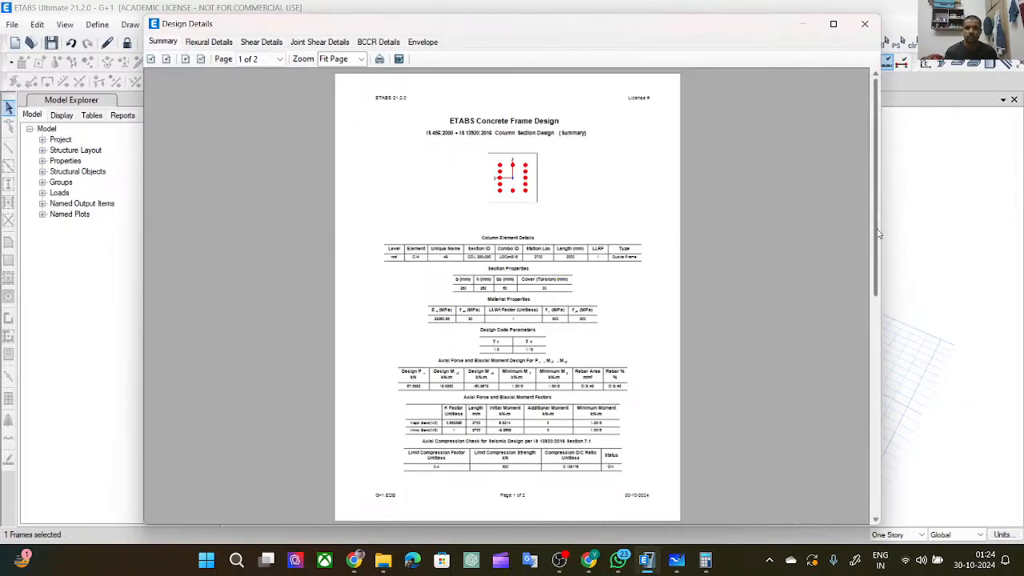
left_click_drag(878, 233, 887, 454)
scroll(518, 308, "up", 10)
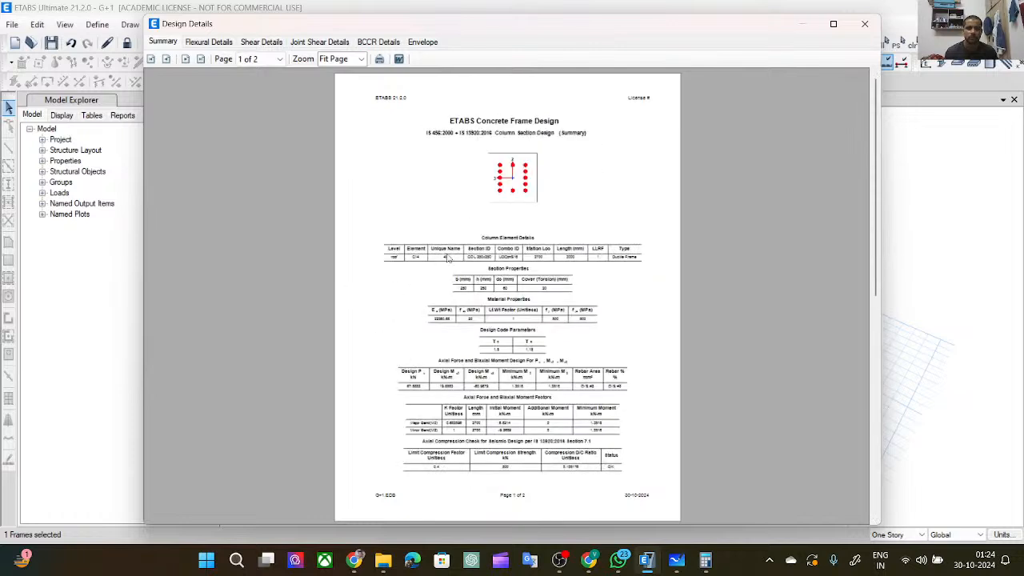
scroll(460, 254, "down", 5)
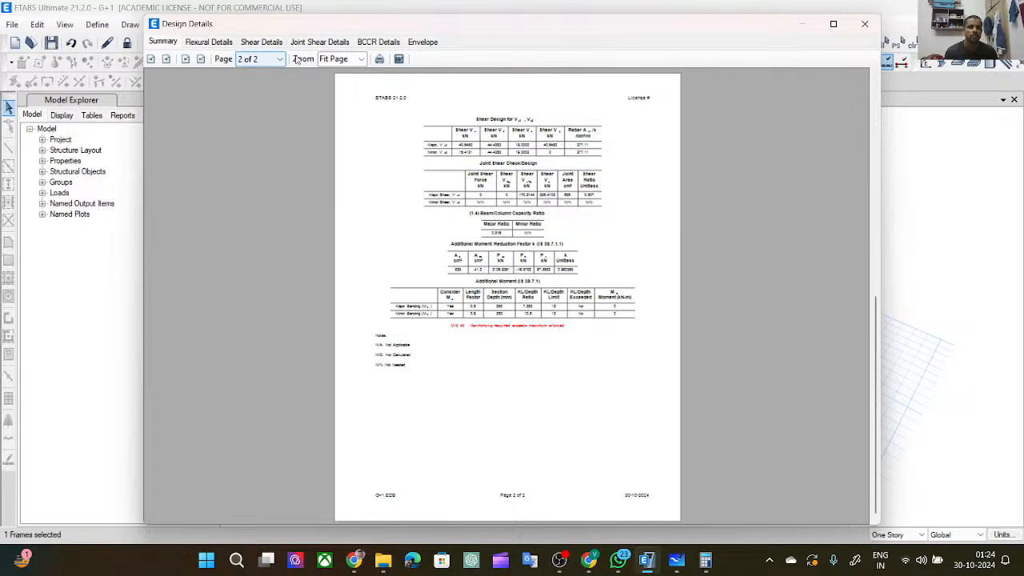
left_click(352, 59)
left_click(359, 60)
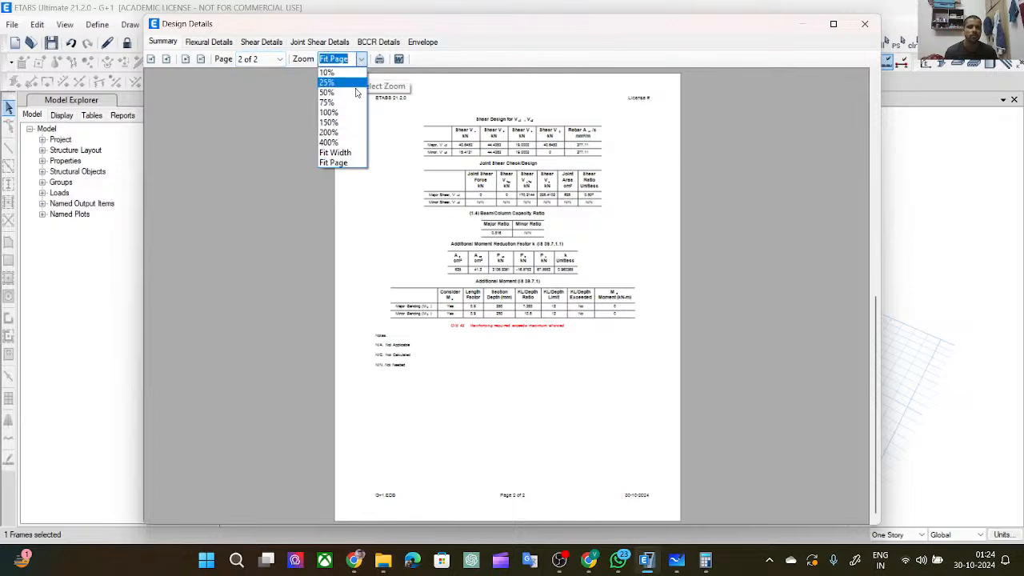
left_click(349, 125)
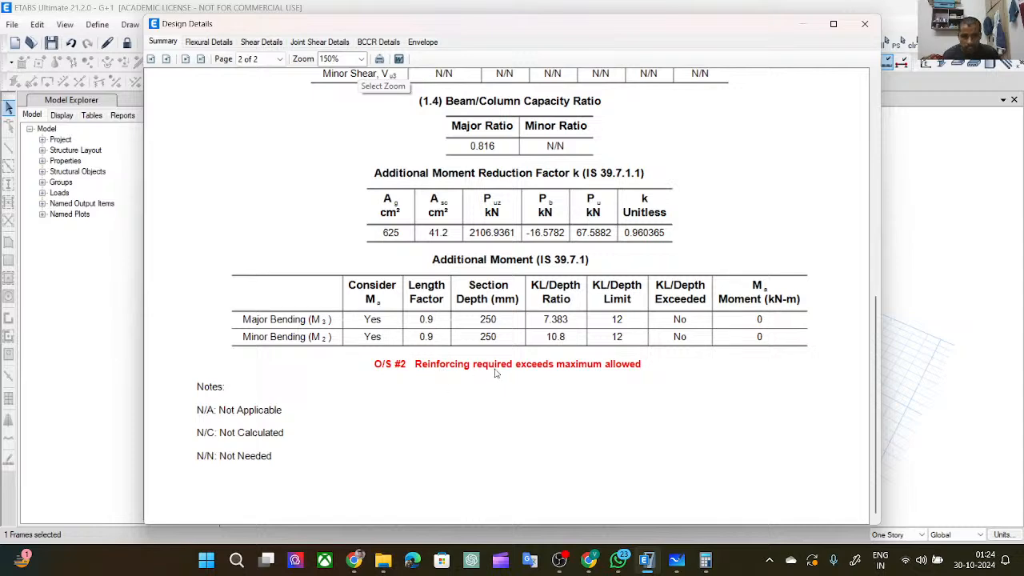
left_click(865, 24)
left_click(747, 107)
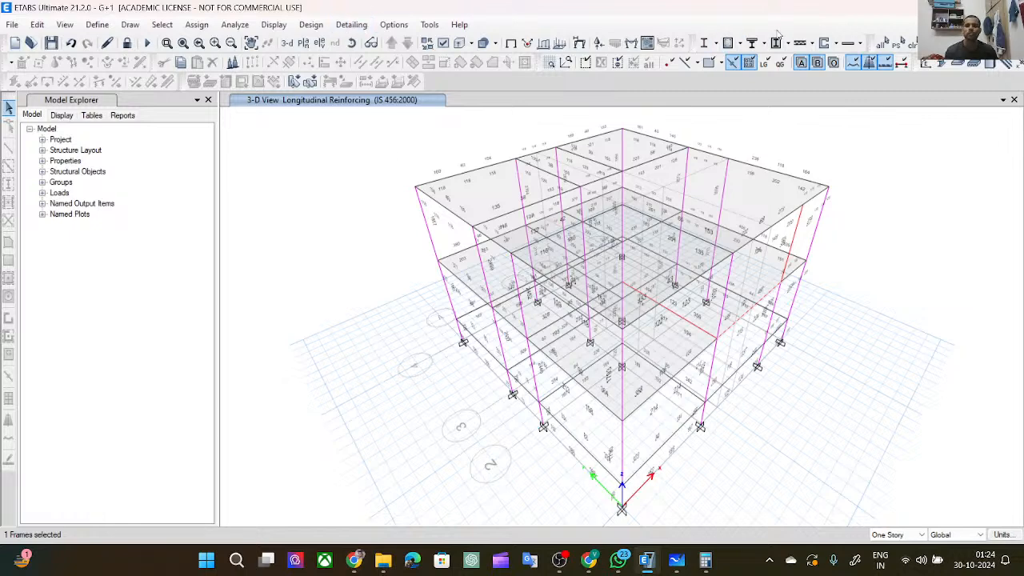
Verify whether all concrete members passed, selecting the failed frames, and show only the selected objects.
left_click(729, 43)
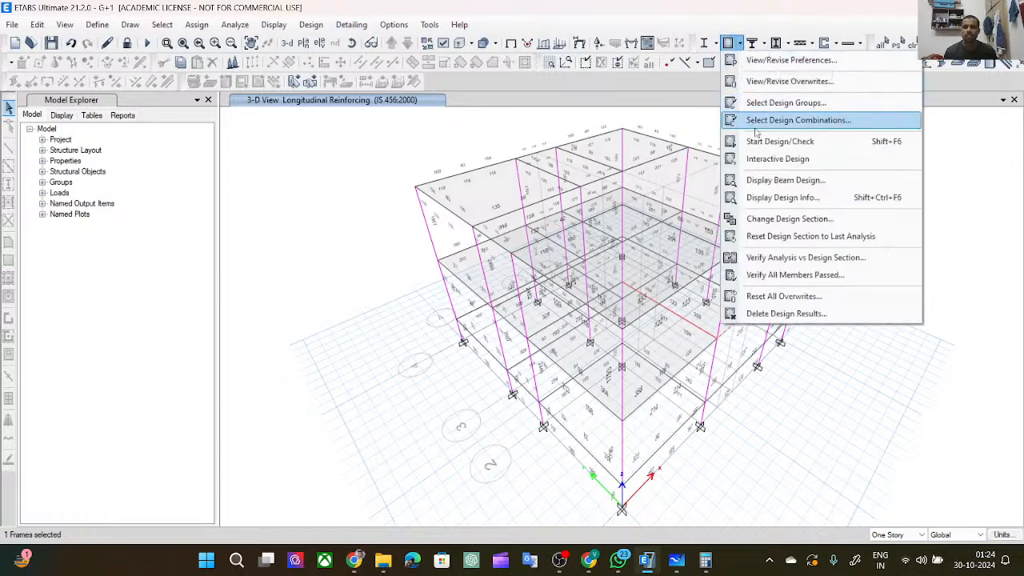
left_click(752, 275)
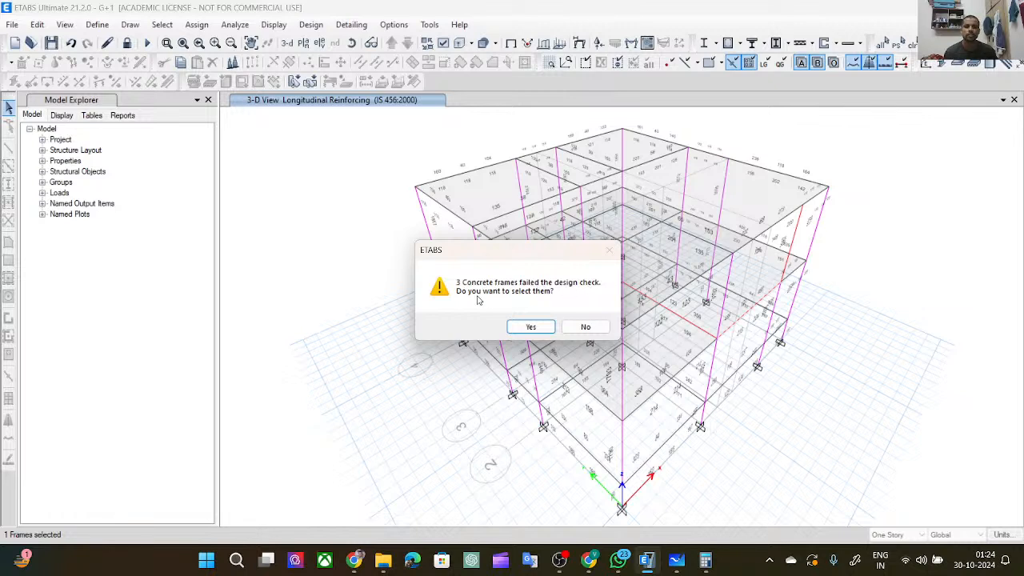
left_click(528, 328)
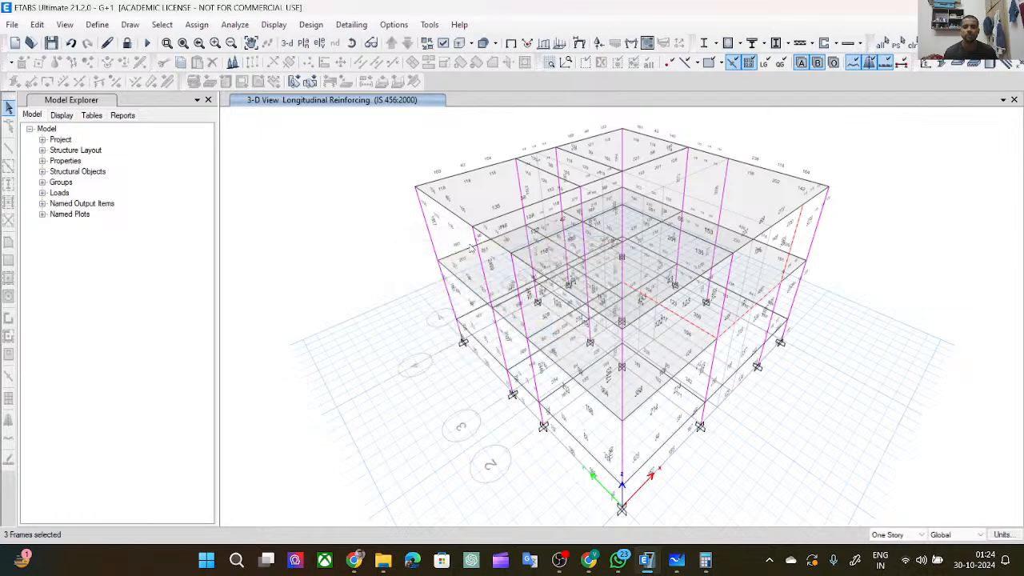
right_click(312, 172)
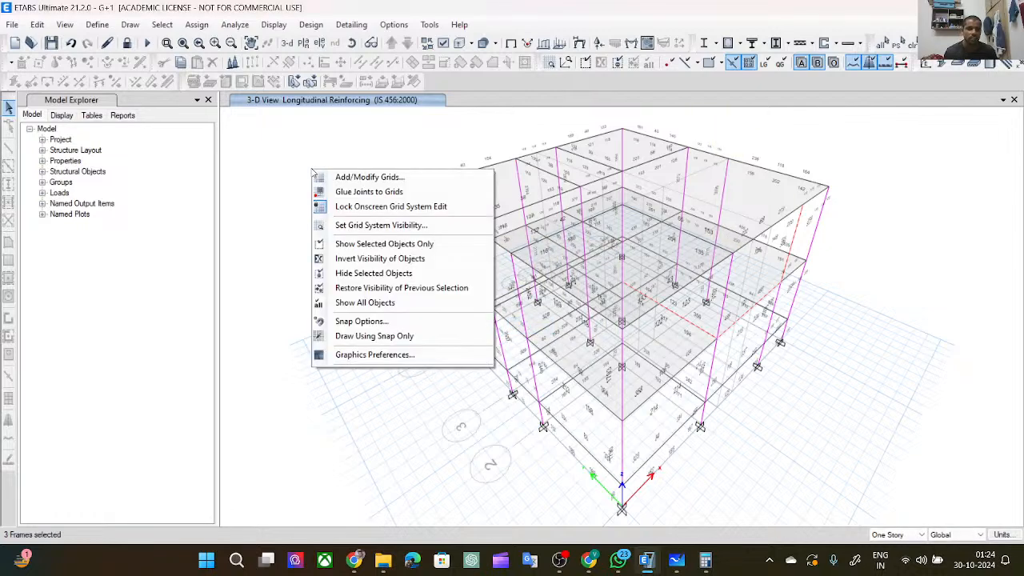
left_click(371, 249)
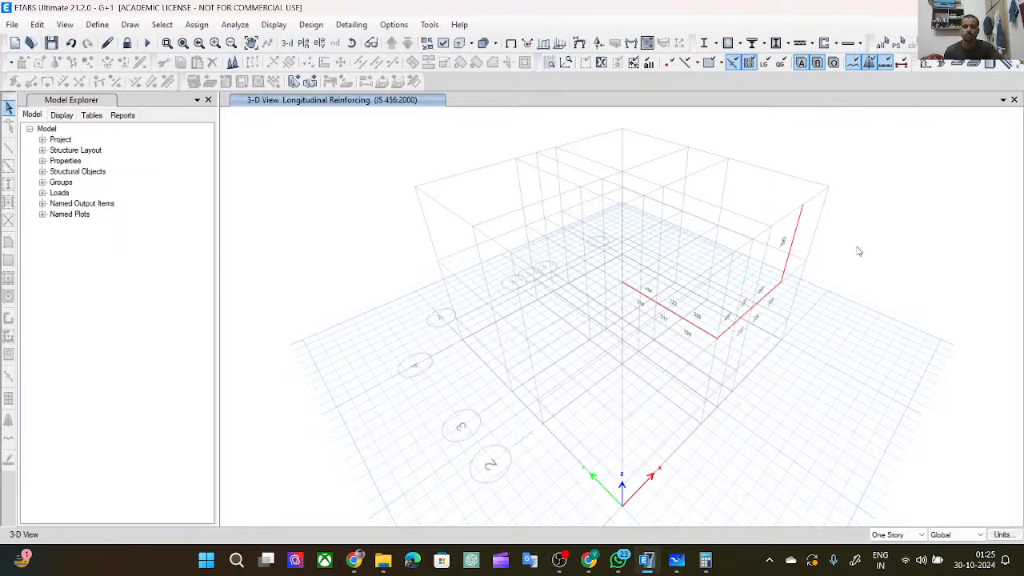
Open the design details of the failed first-floor beam B17, section BEM 200x300, from the isolated red members.
middle_click_drag(858, 251, 971, 199, "shift")
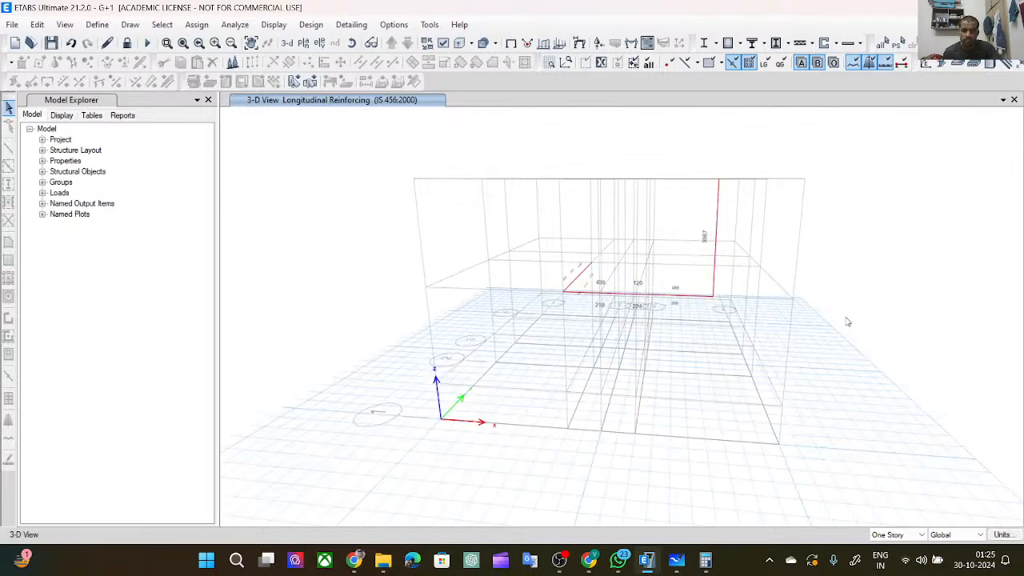
scroll(865, 291, "up", 5)
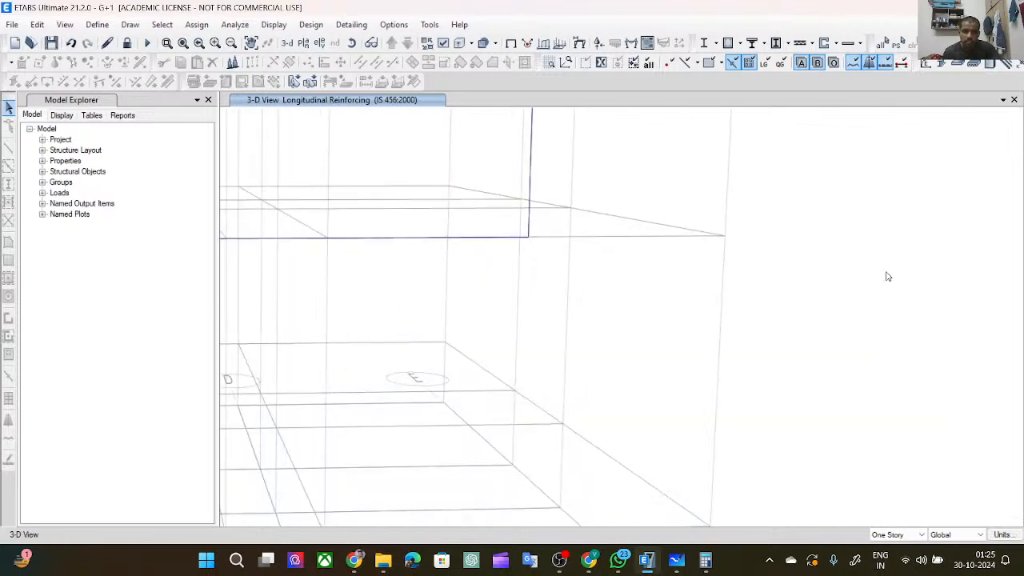
scroll(888, 280, "down", 3)
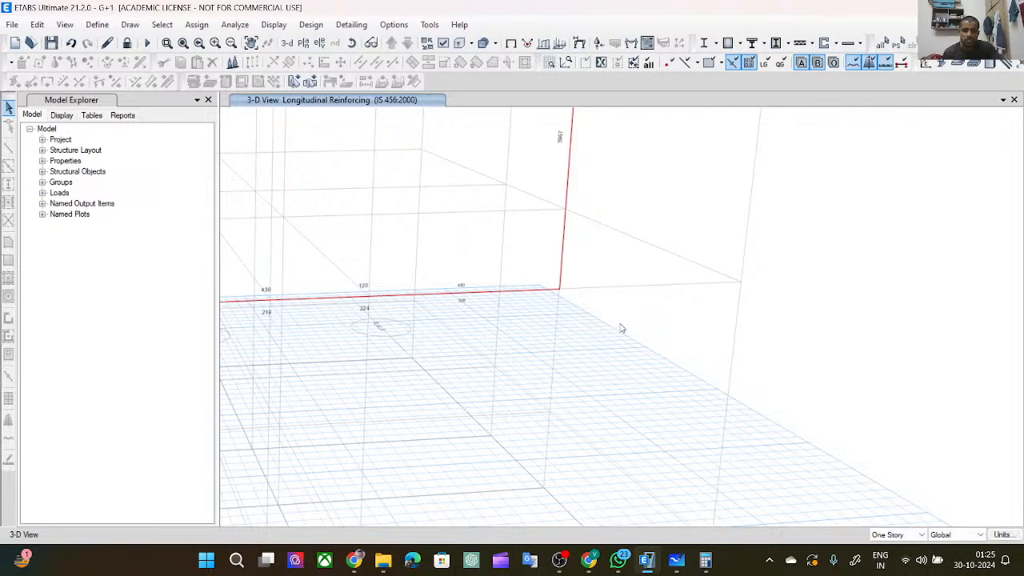
scroll(844, 273, "down", 3)
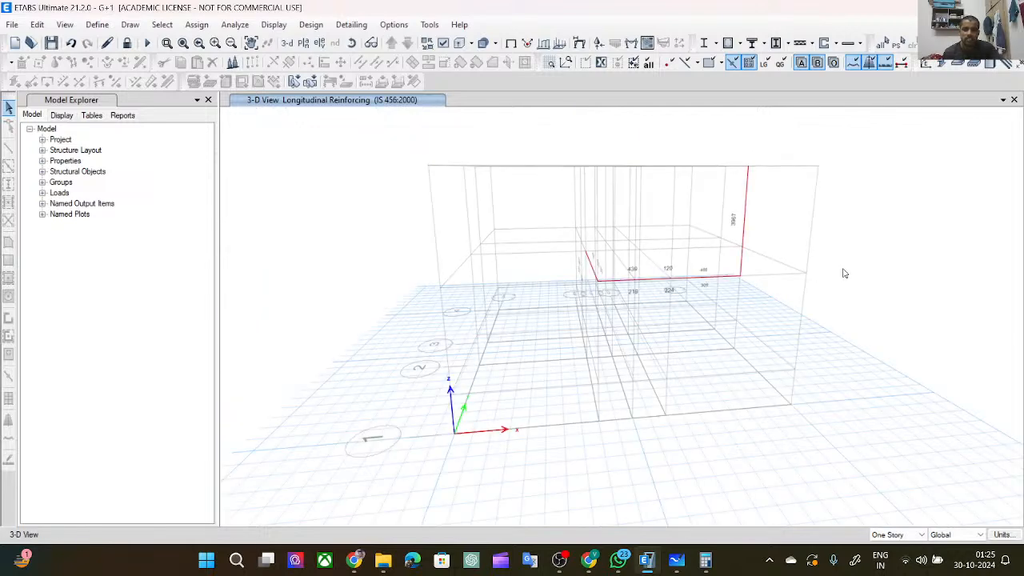
scroll(790, 263, "up", 3)
scroll(790, 264, "down", 3)
mouse_move(588, 259)
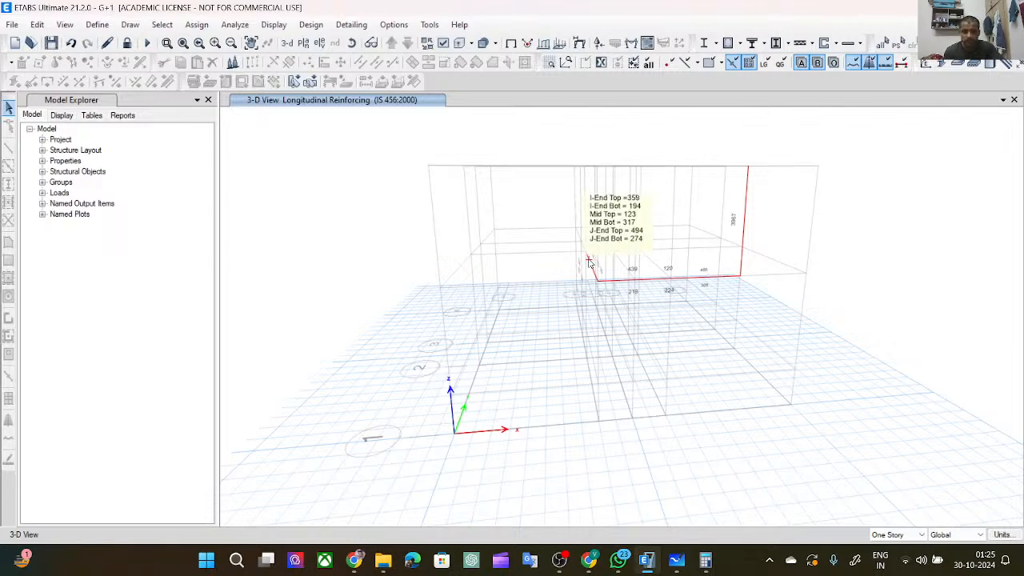
right_click(589, 262)
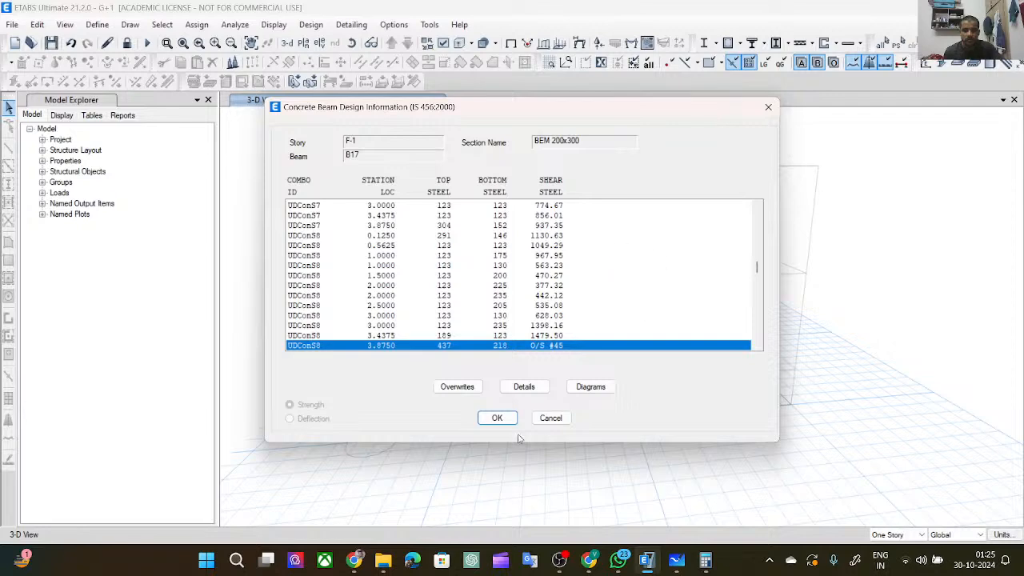
left_click(526, 388)
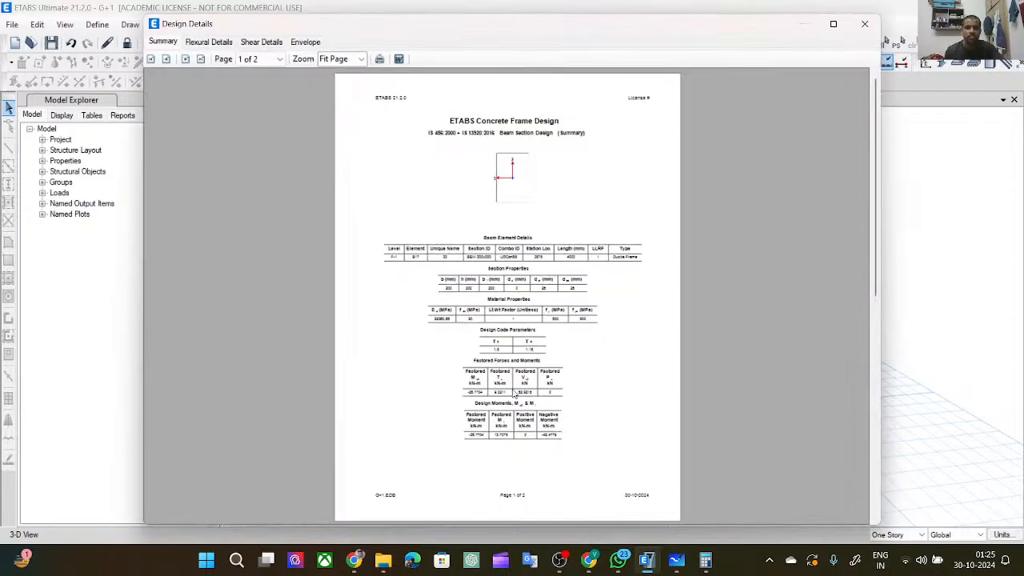
Read page 2 of beam B17's design summary at 150% zoom, and close the details and the beam design information.
scroll(535, 319, "down", 3)
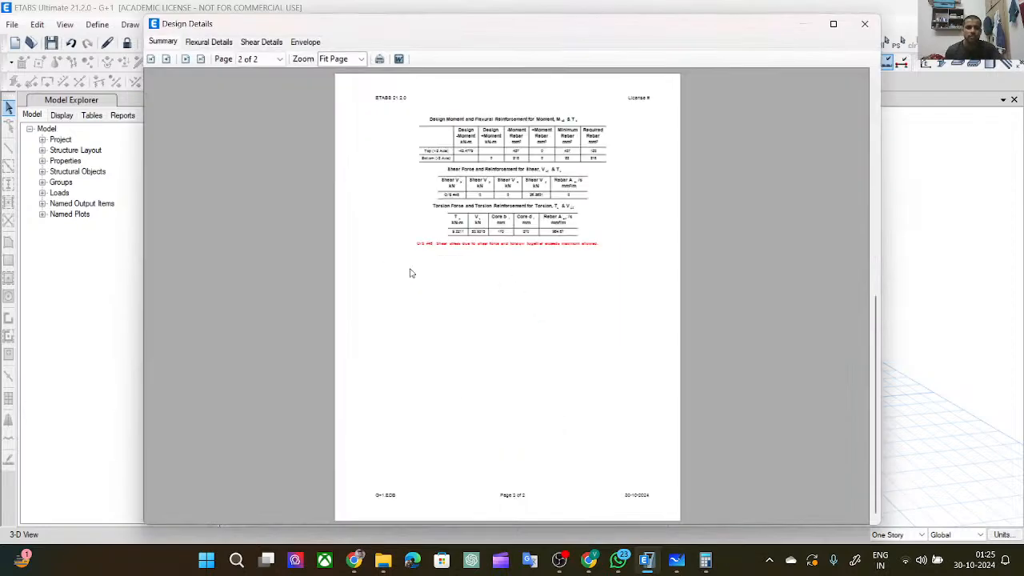
left_click(361, 58)
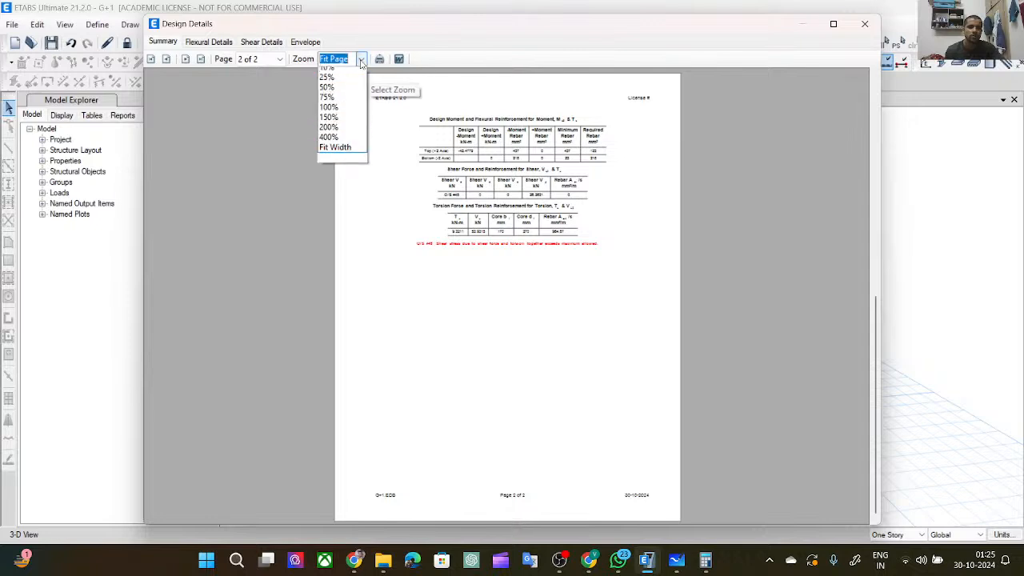
left_click(343, 122)
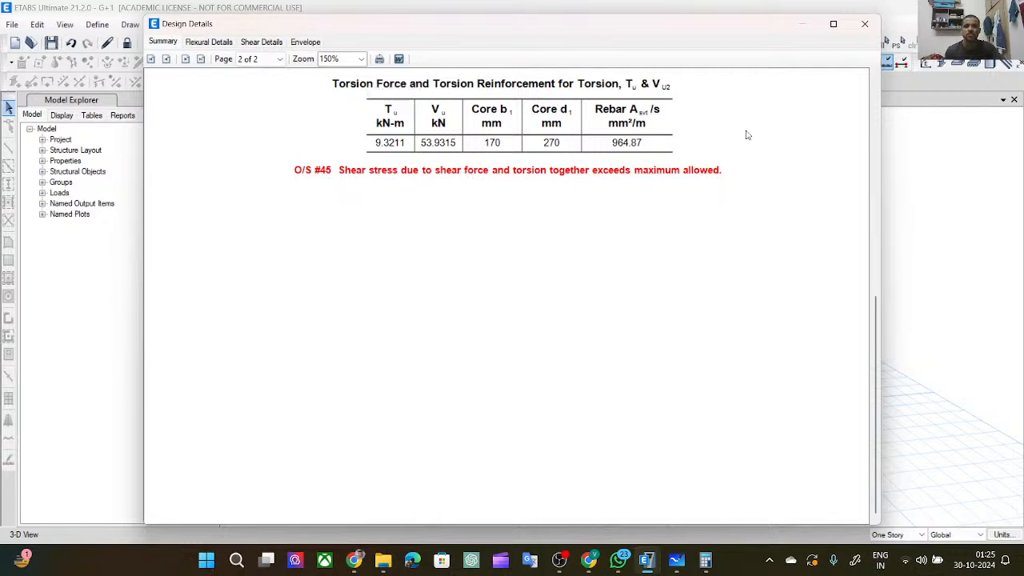
left_click(865, 23)
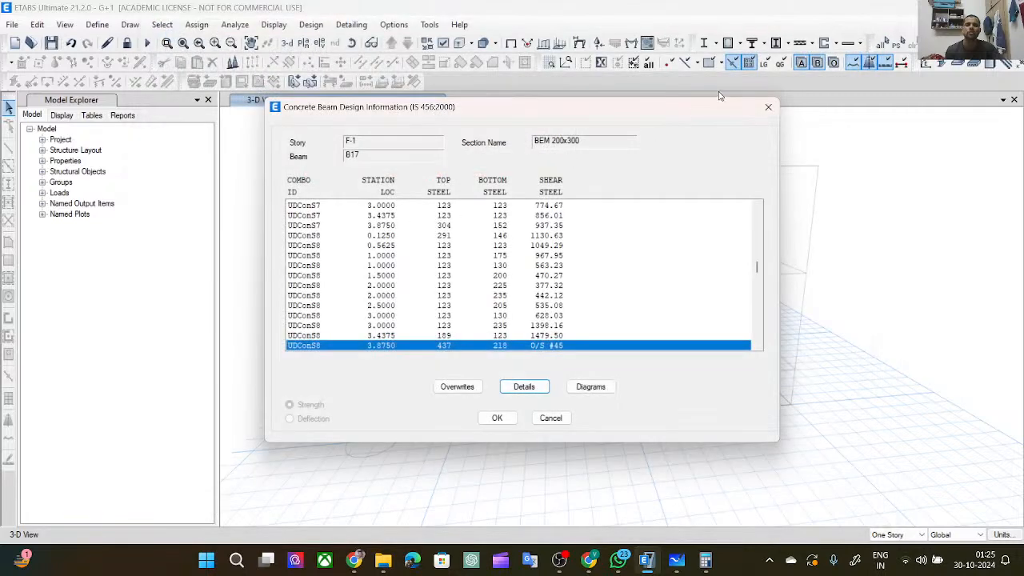
left_click(551, 420)
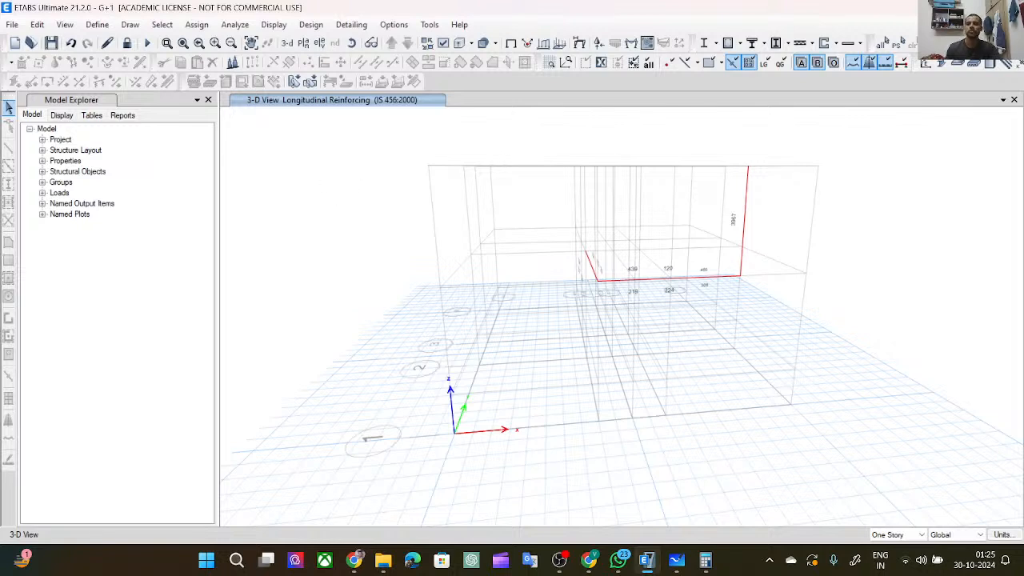
Save the changes to the G+1 model and exit ETABS.
left_click(1011, 7)
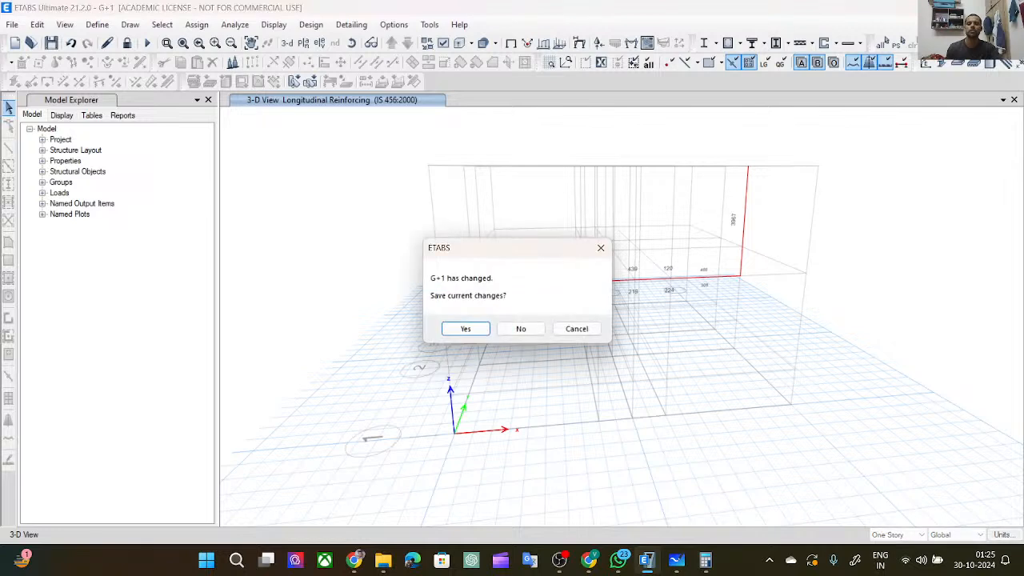
left_click(467, 329)
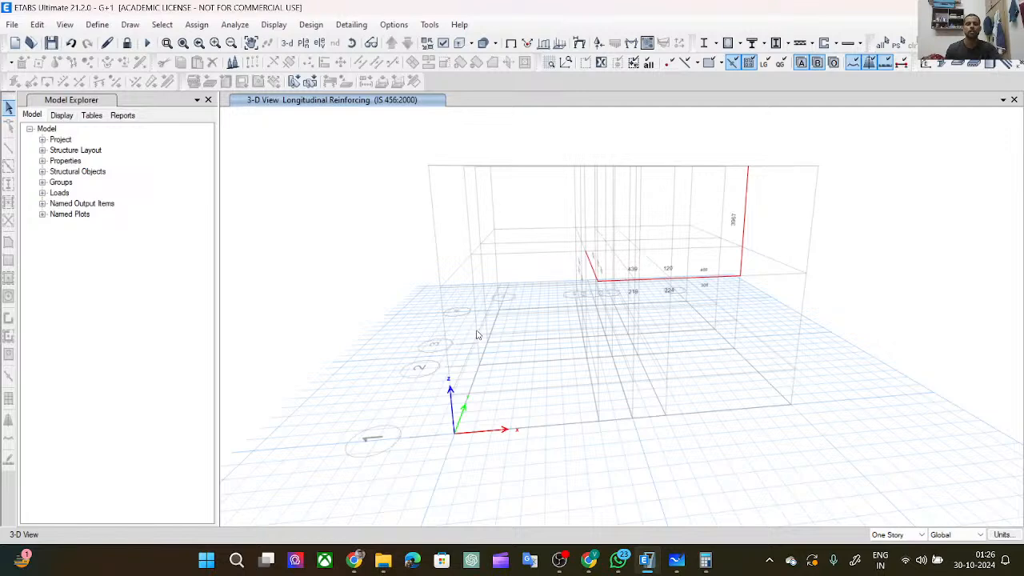
left_click(1009, 8)
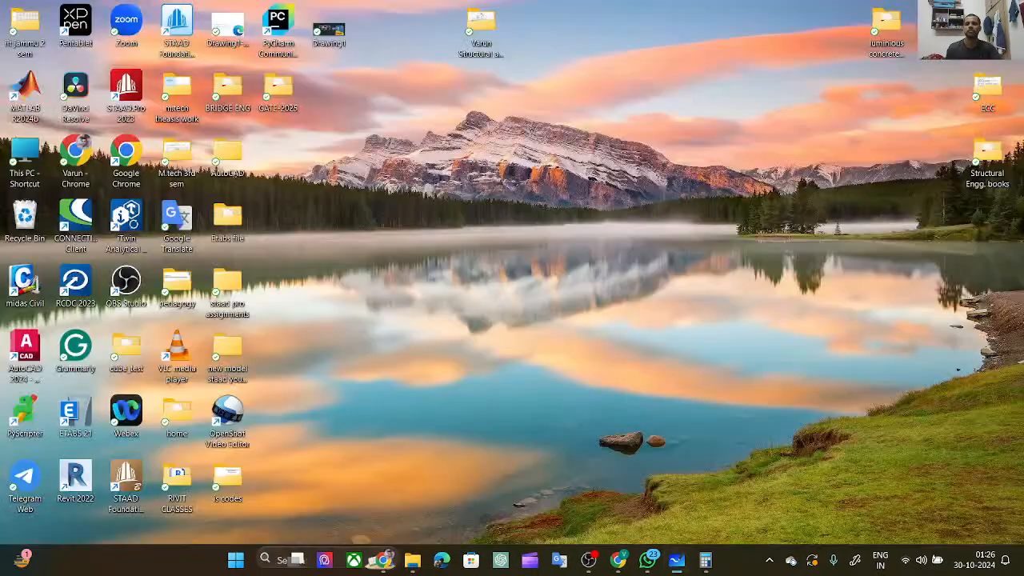